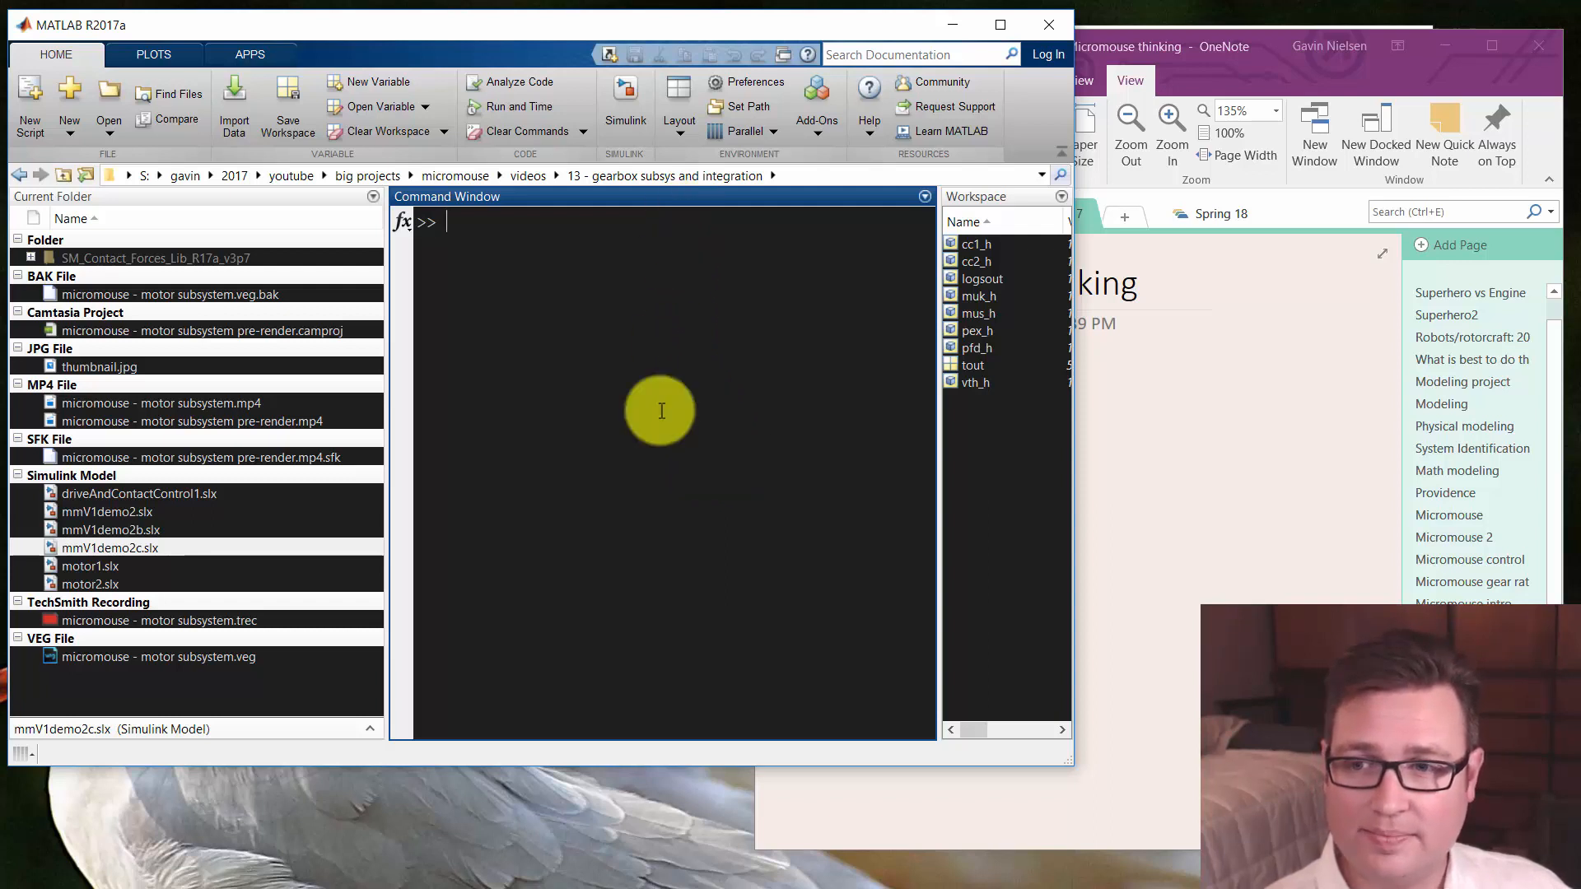
# Open the mmV1demo2.slx model from the current folder, then shrink and reposition its window so the whole window fits on screen
pyautogui.doubleClick(152, 514)
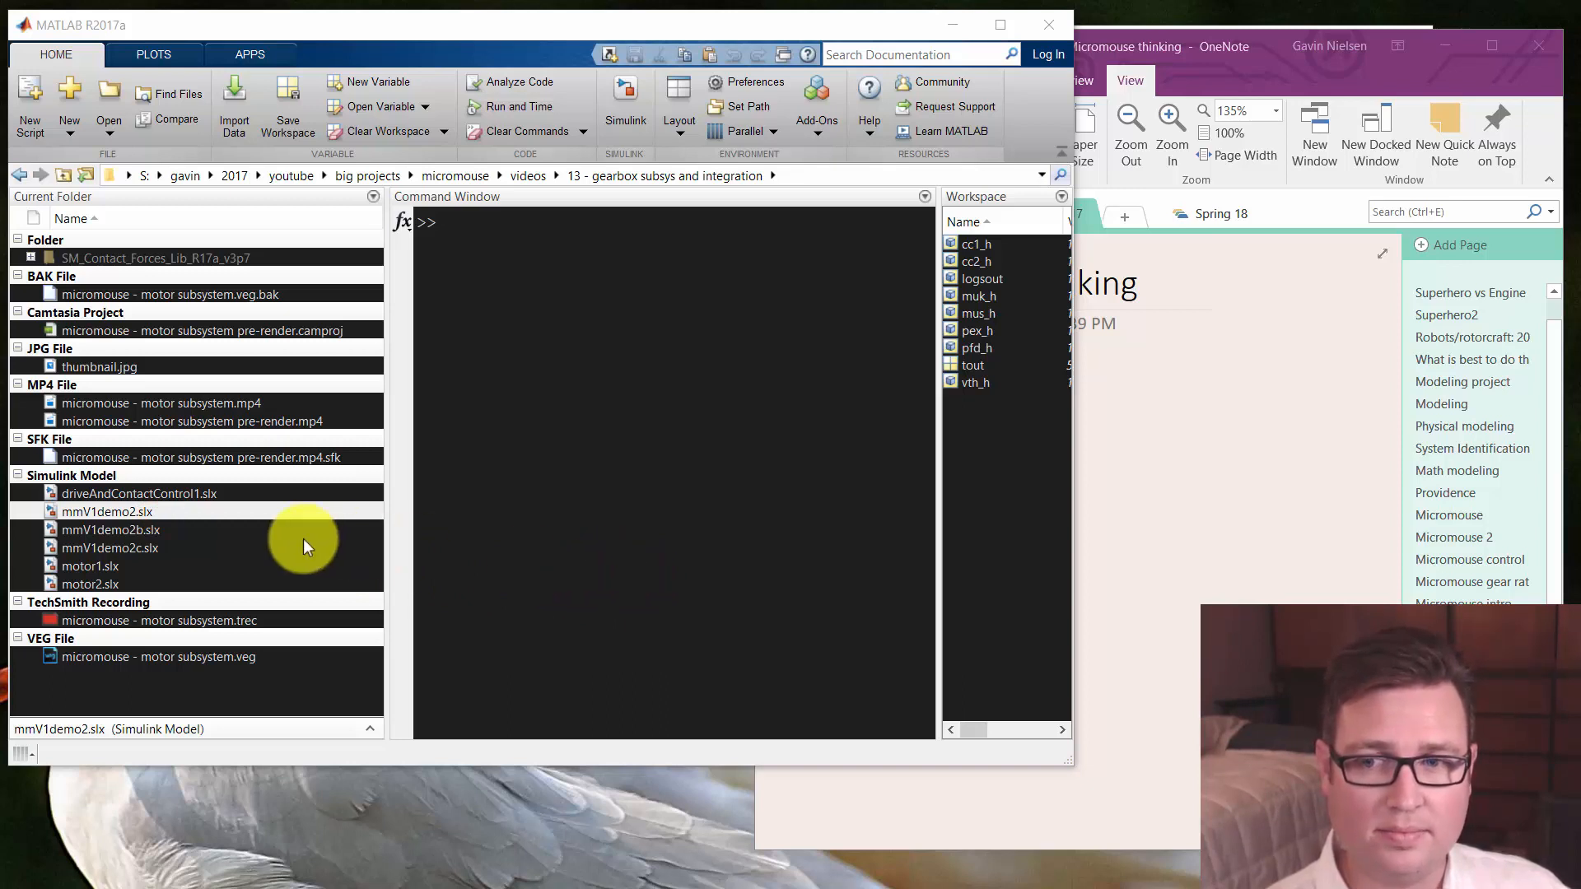
pyautogui.click(135, 512)
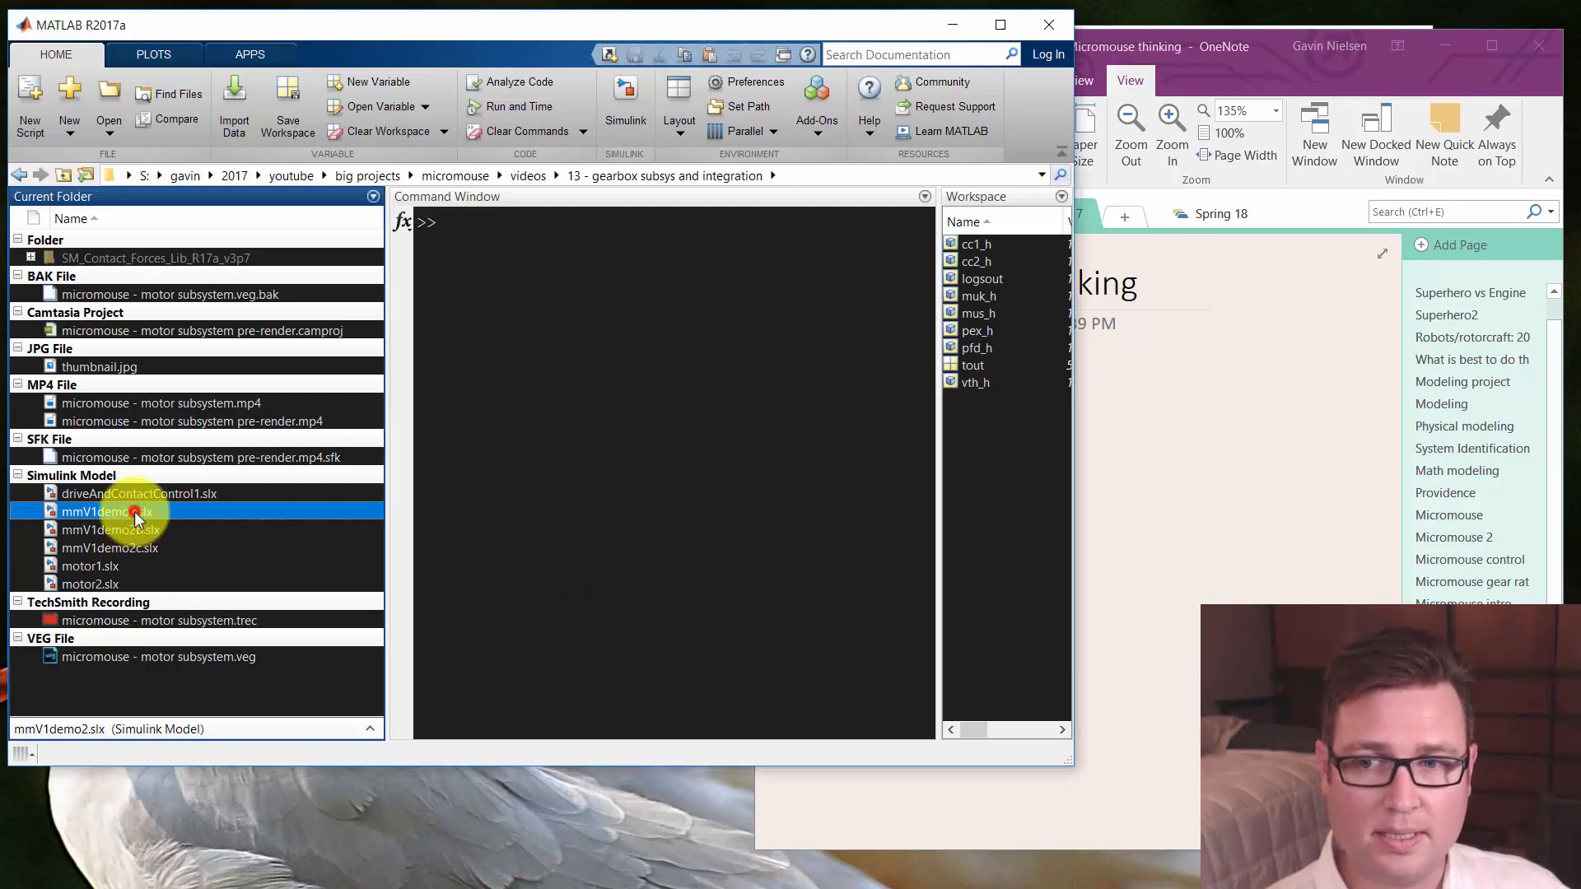
pyautogui.rightClick(135, 511)
pyautogui.click(152, 519)
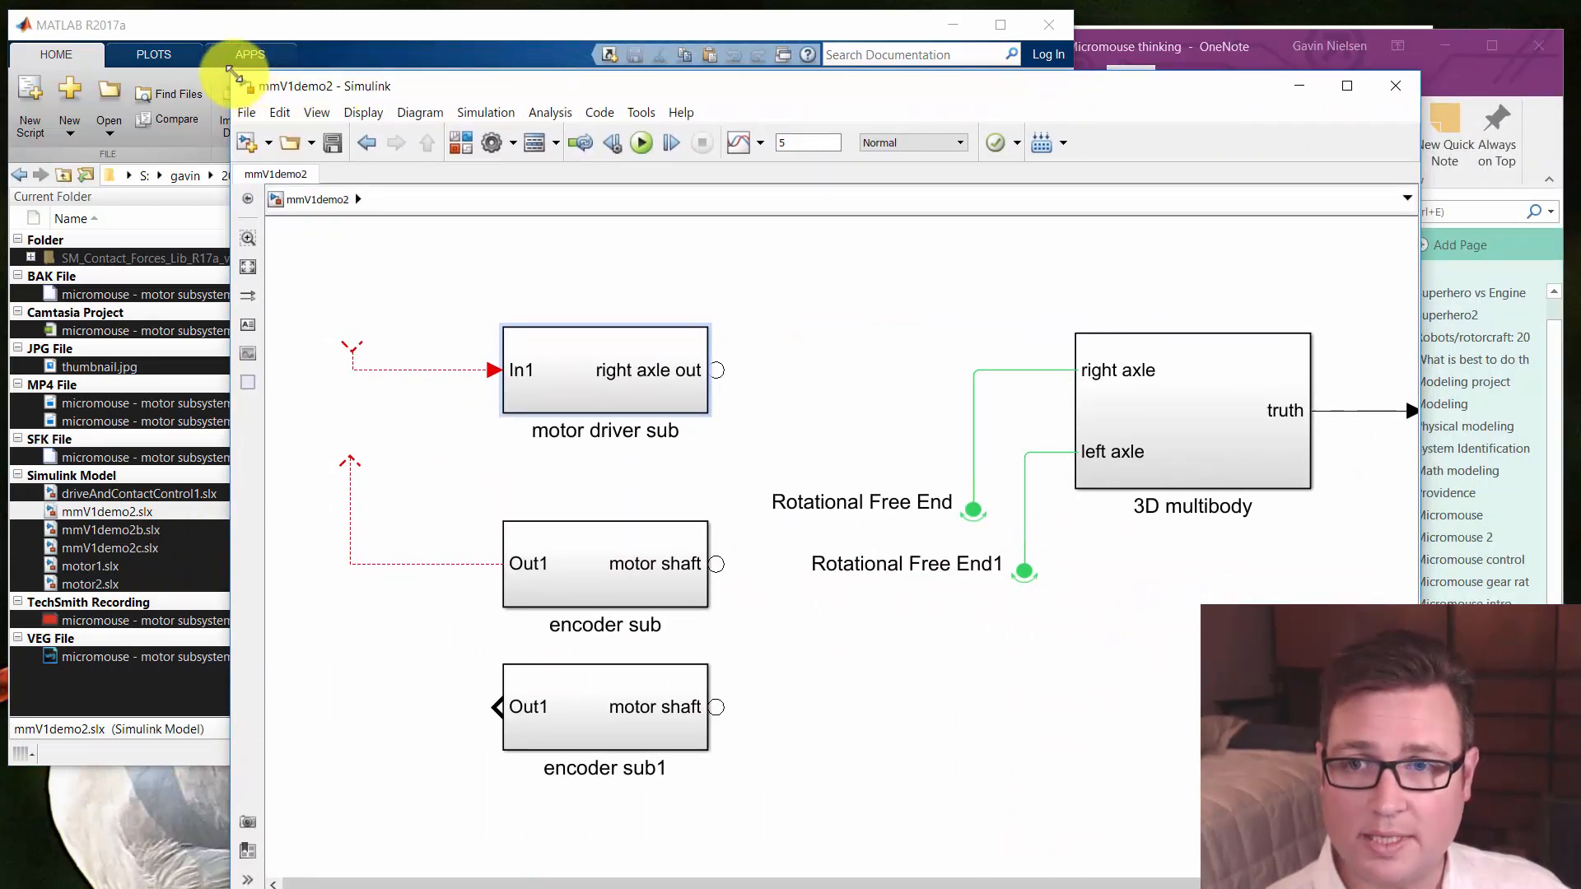
pyautogui.moveTo(234, 72); pyautogui.dragTo(313, 181)
pyautogui.moveTo(434, 197); pyautogui.dragTo(159, 100)
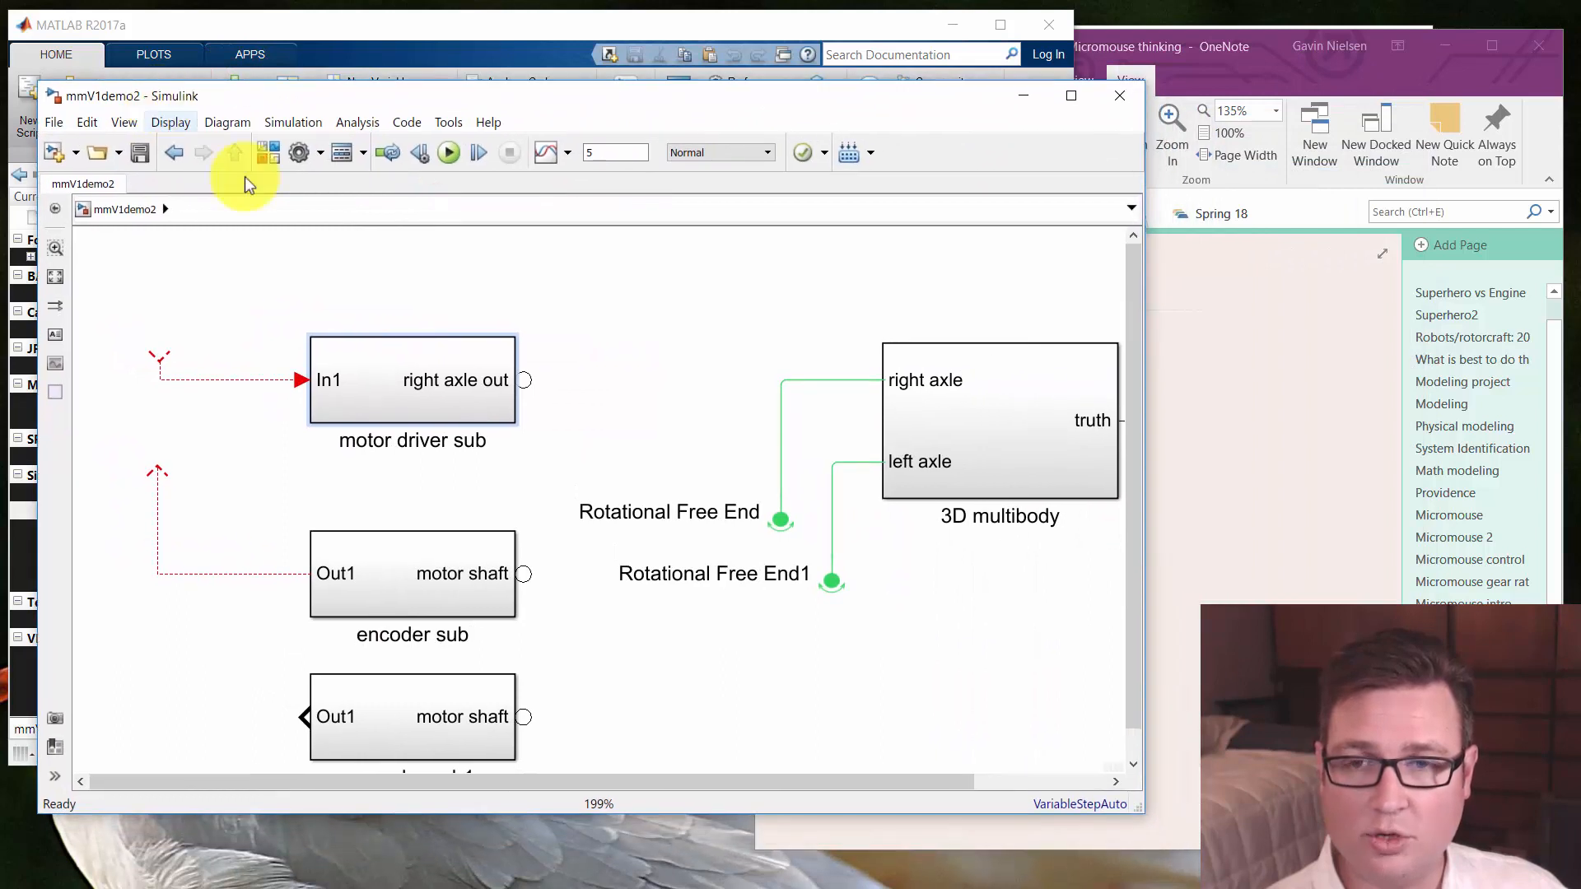
pyautogui.click(716, 384)
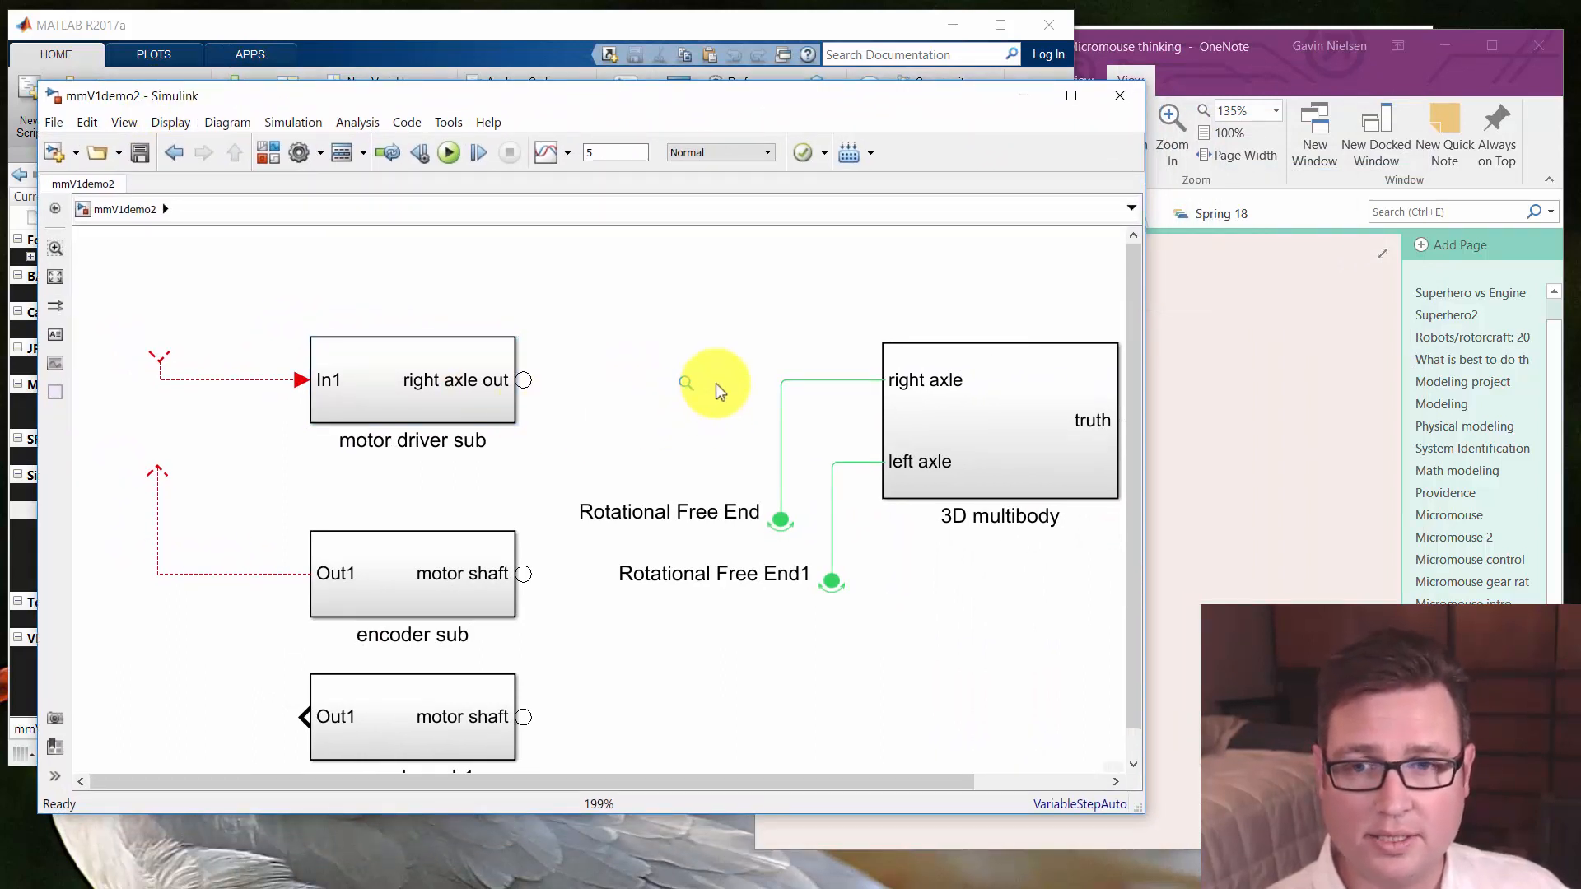
# Open the motor driver sub subsystem, review the DC Motor block's parameters inside motor1, and return to the motor driver sub level
pyautogui.doubleClick(412, 374)
pyautogui.moveTo(854, 536); pyautogui.dragTo(760, 465)
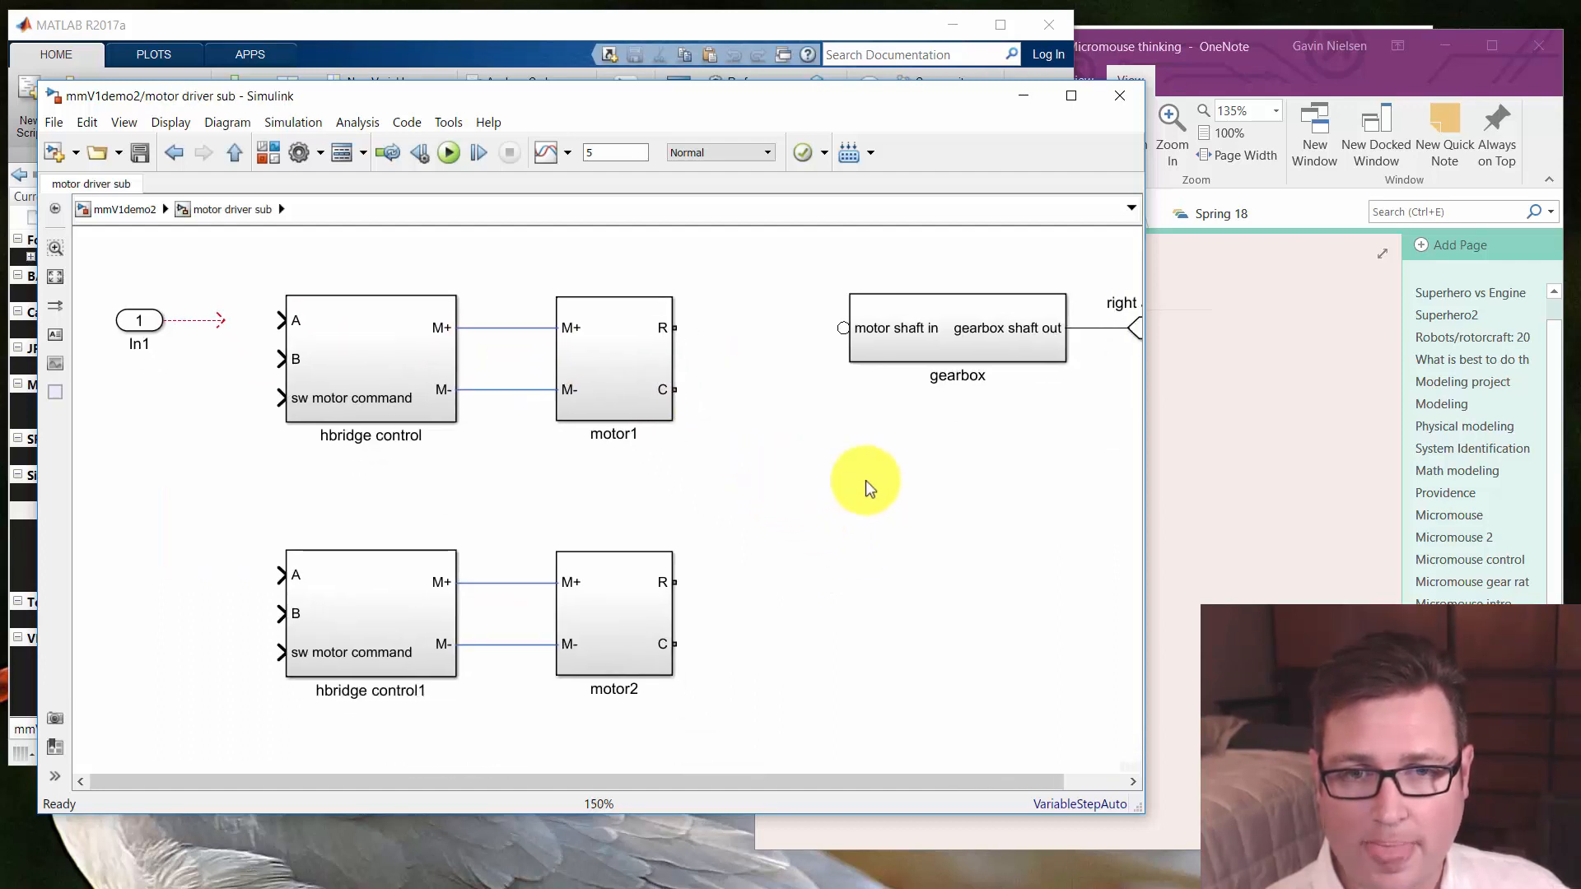
pyautogui.doubleClick(626, 389)
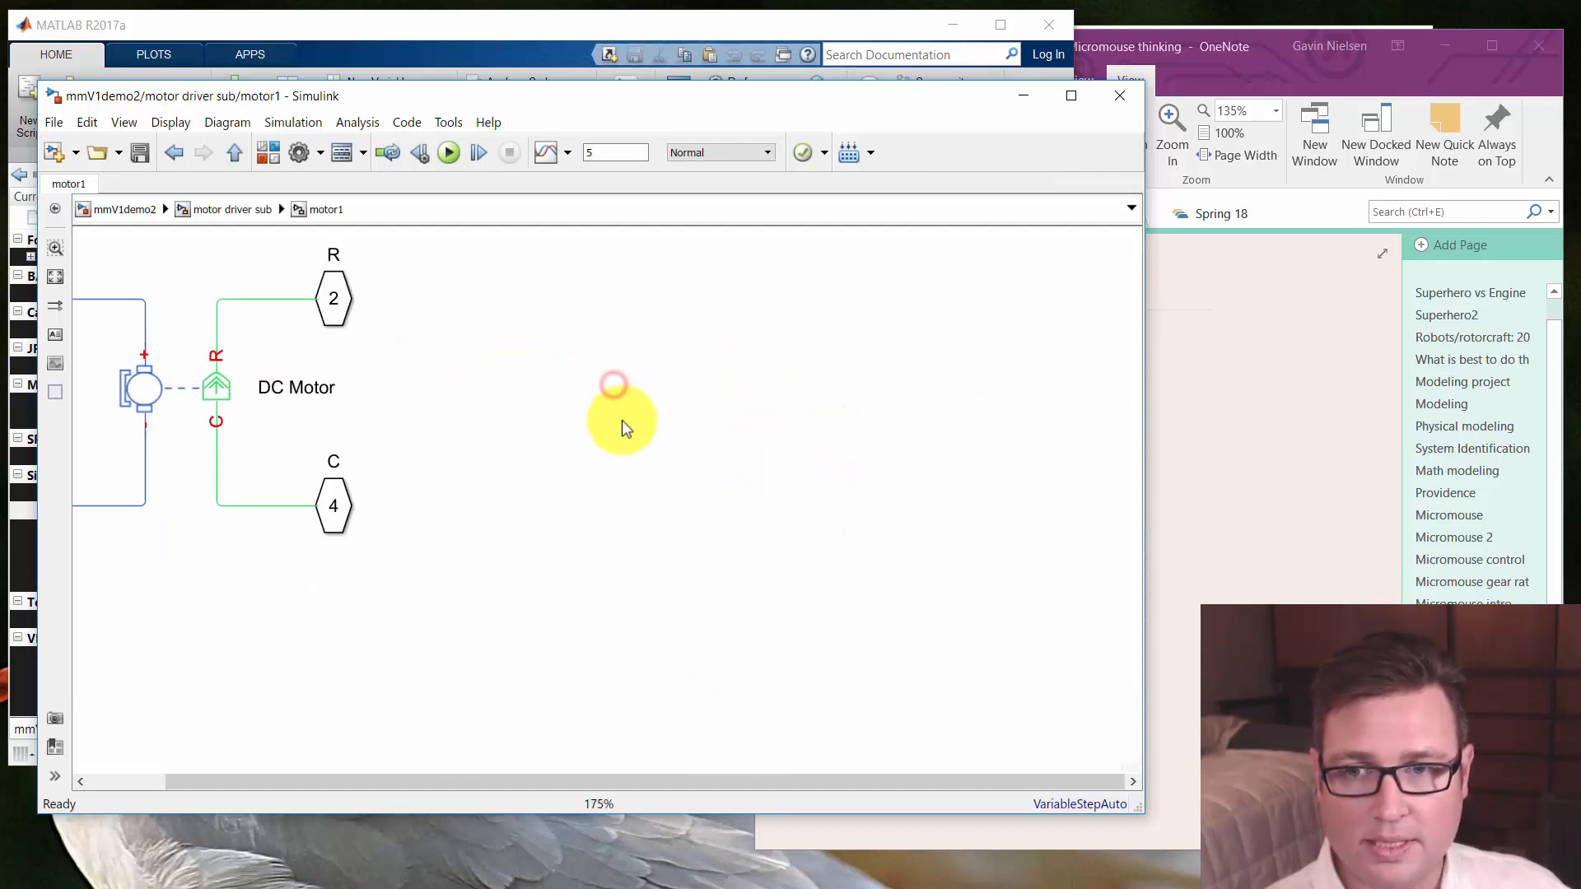
pyautogui.press('space')
pyautogui.doubleClick(455, 440)
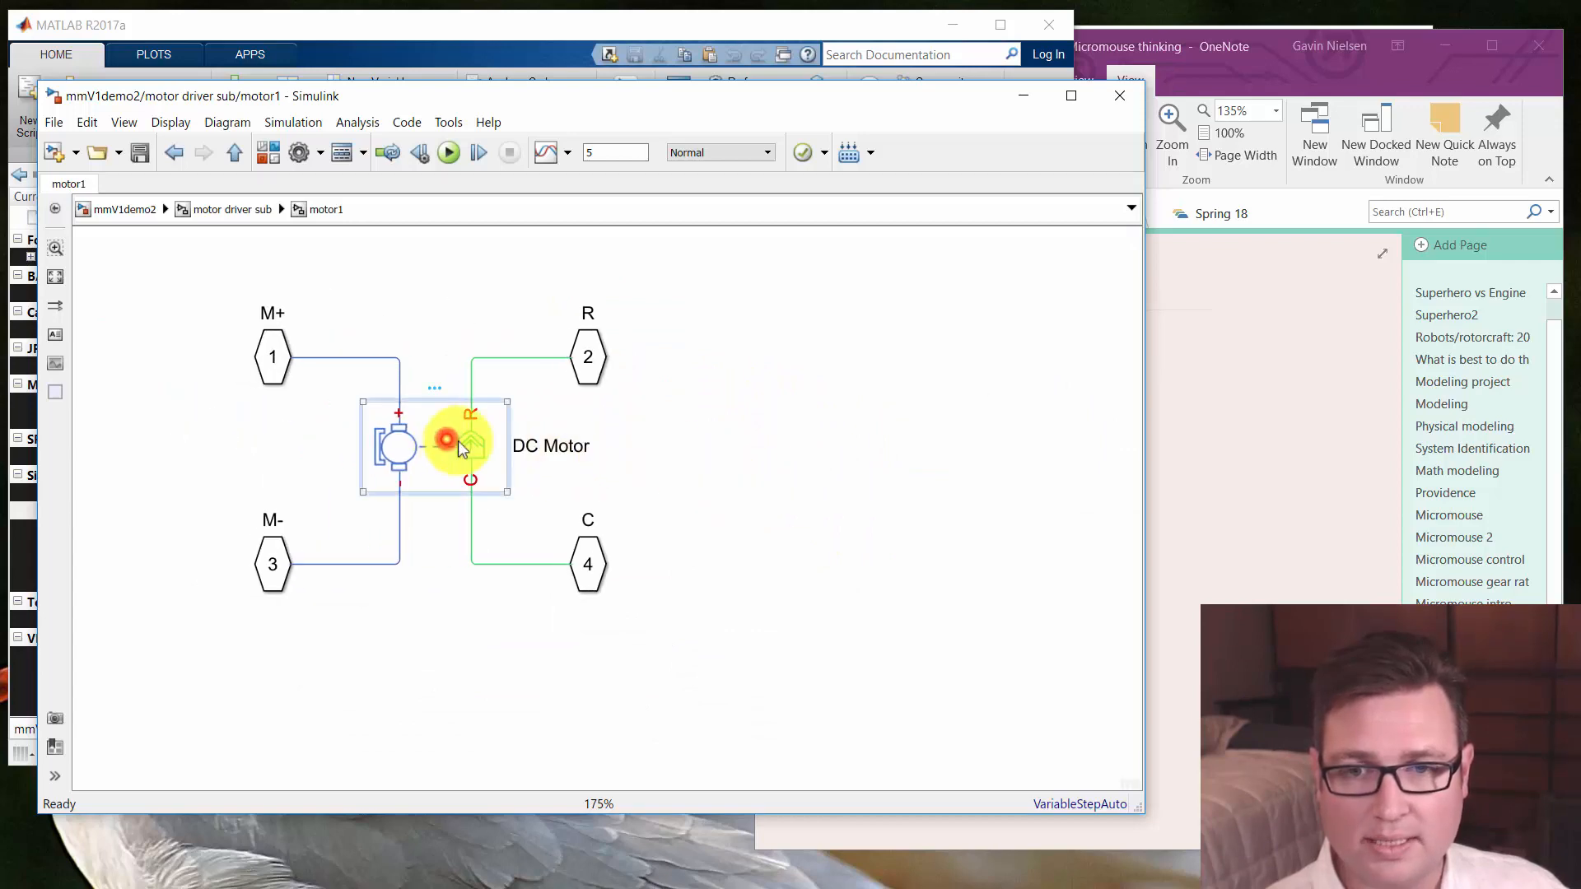
pyautogui.moveTo(579, 296); pyautogui.dragTo(555, 235)
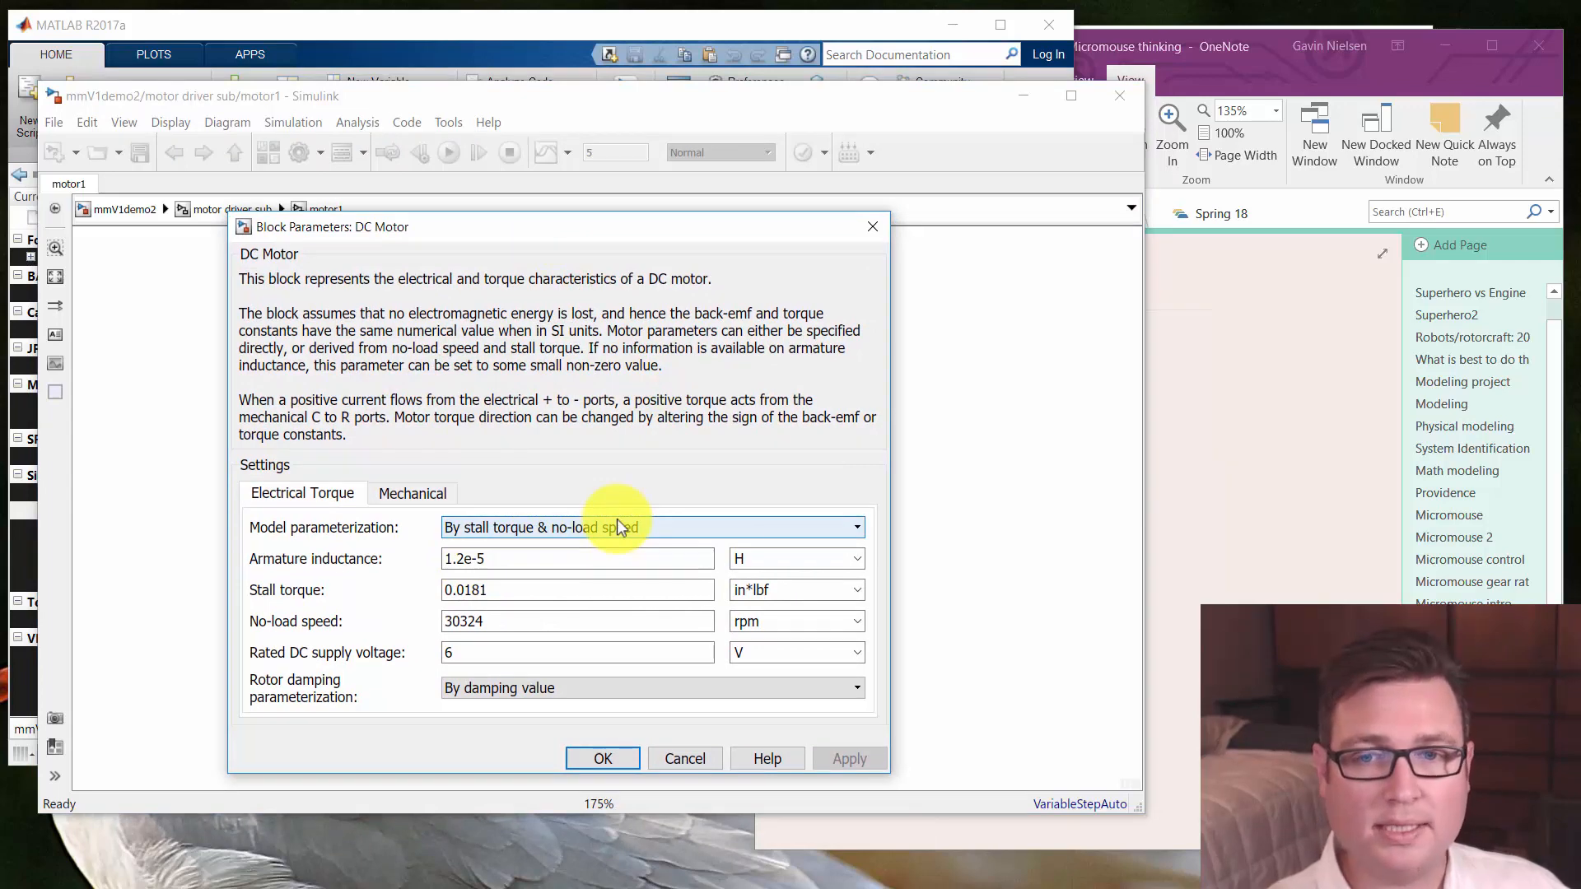
pyautogui.click(713, 759)
pyautogui.click(793, 568)
pyautogui.press('Escape')
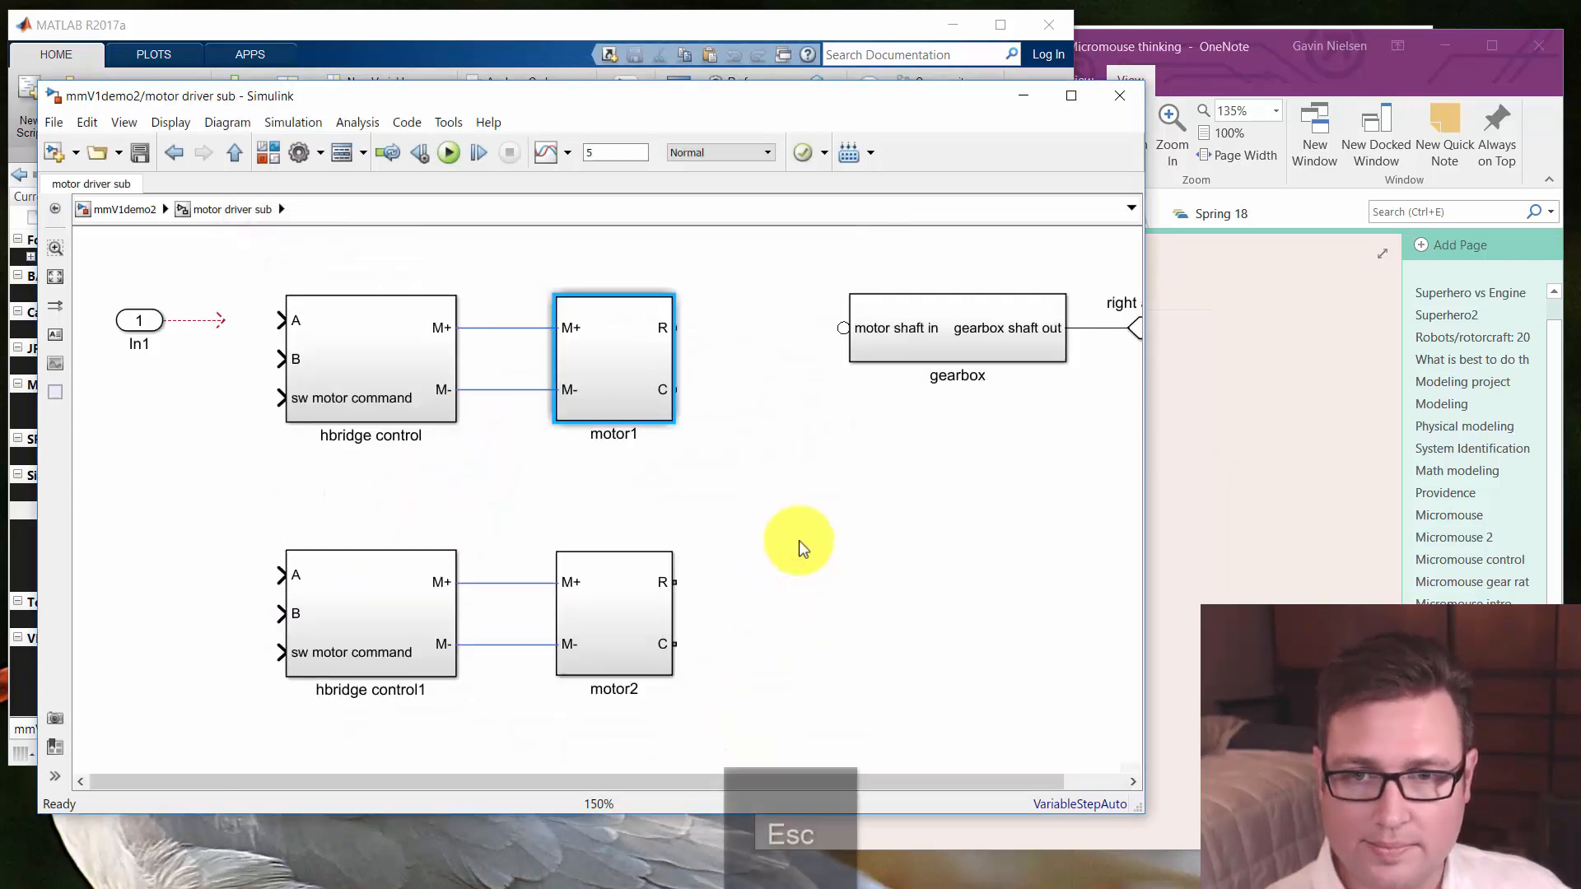
# Open the gearbox subsystem inside motor driver sub
pyautogui.click(798, 542)
pyautogui.hscroll(5, 869, 495)
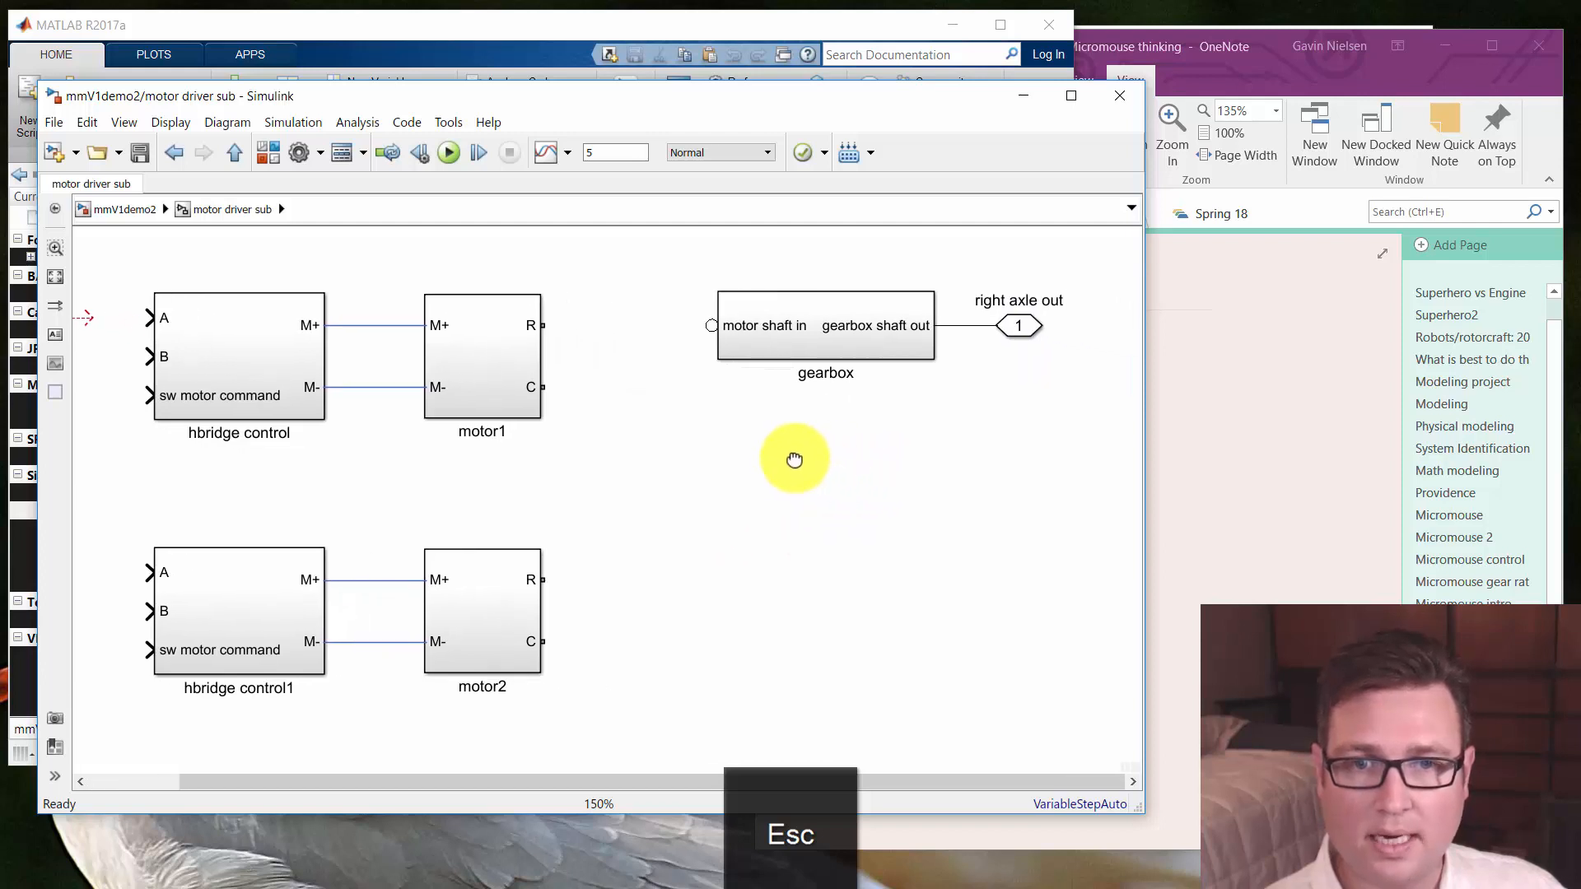
pyautogui.click(774, 329)
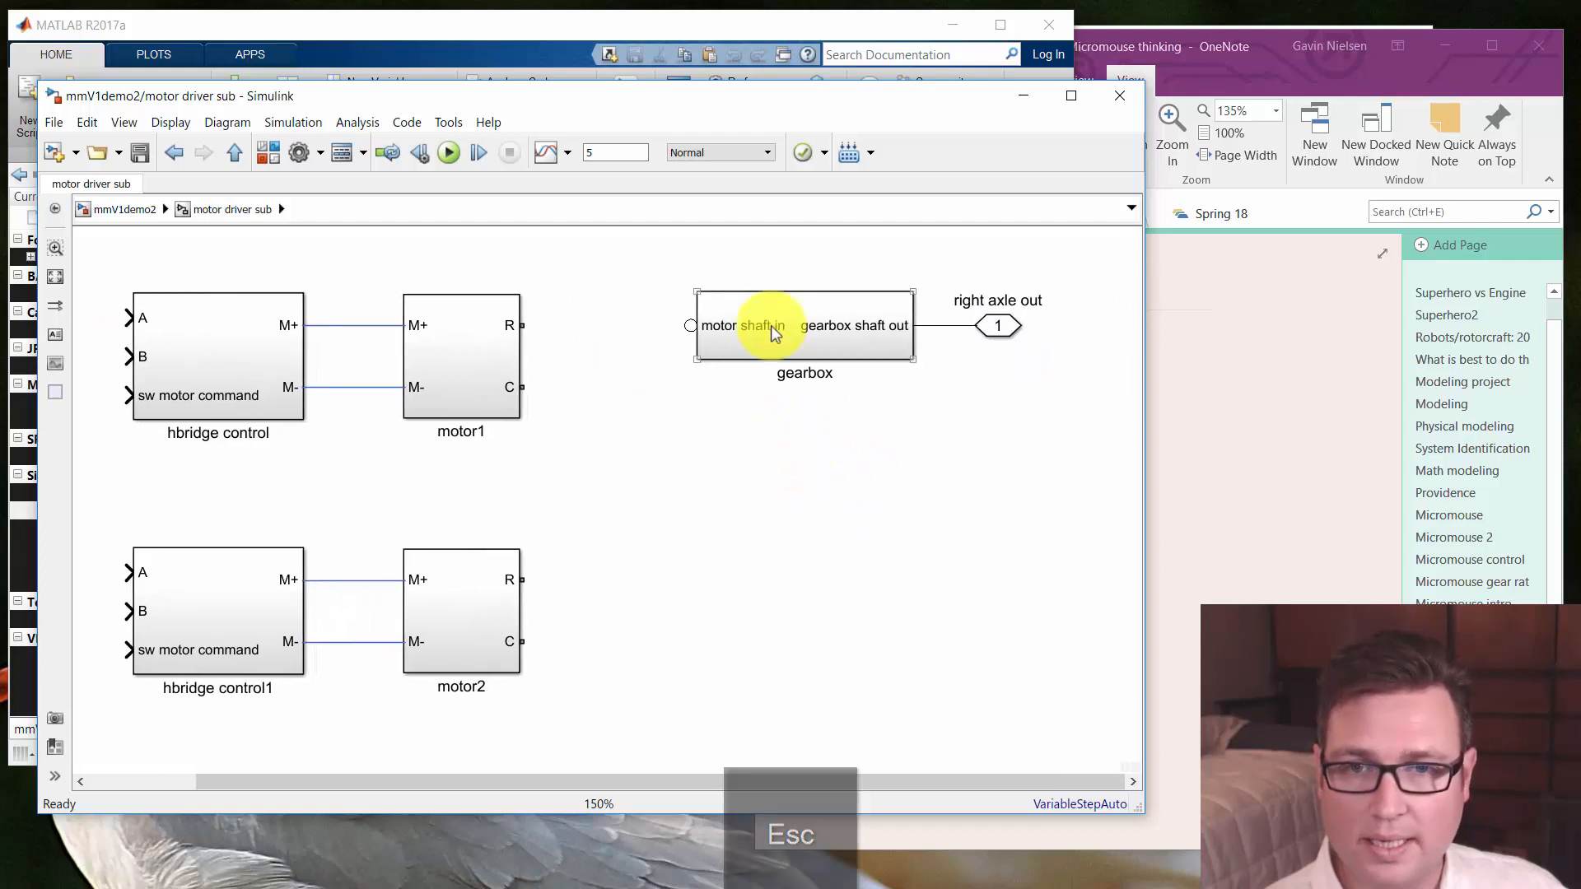
pyautogui.doubleClick(772, 330)
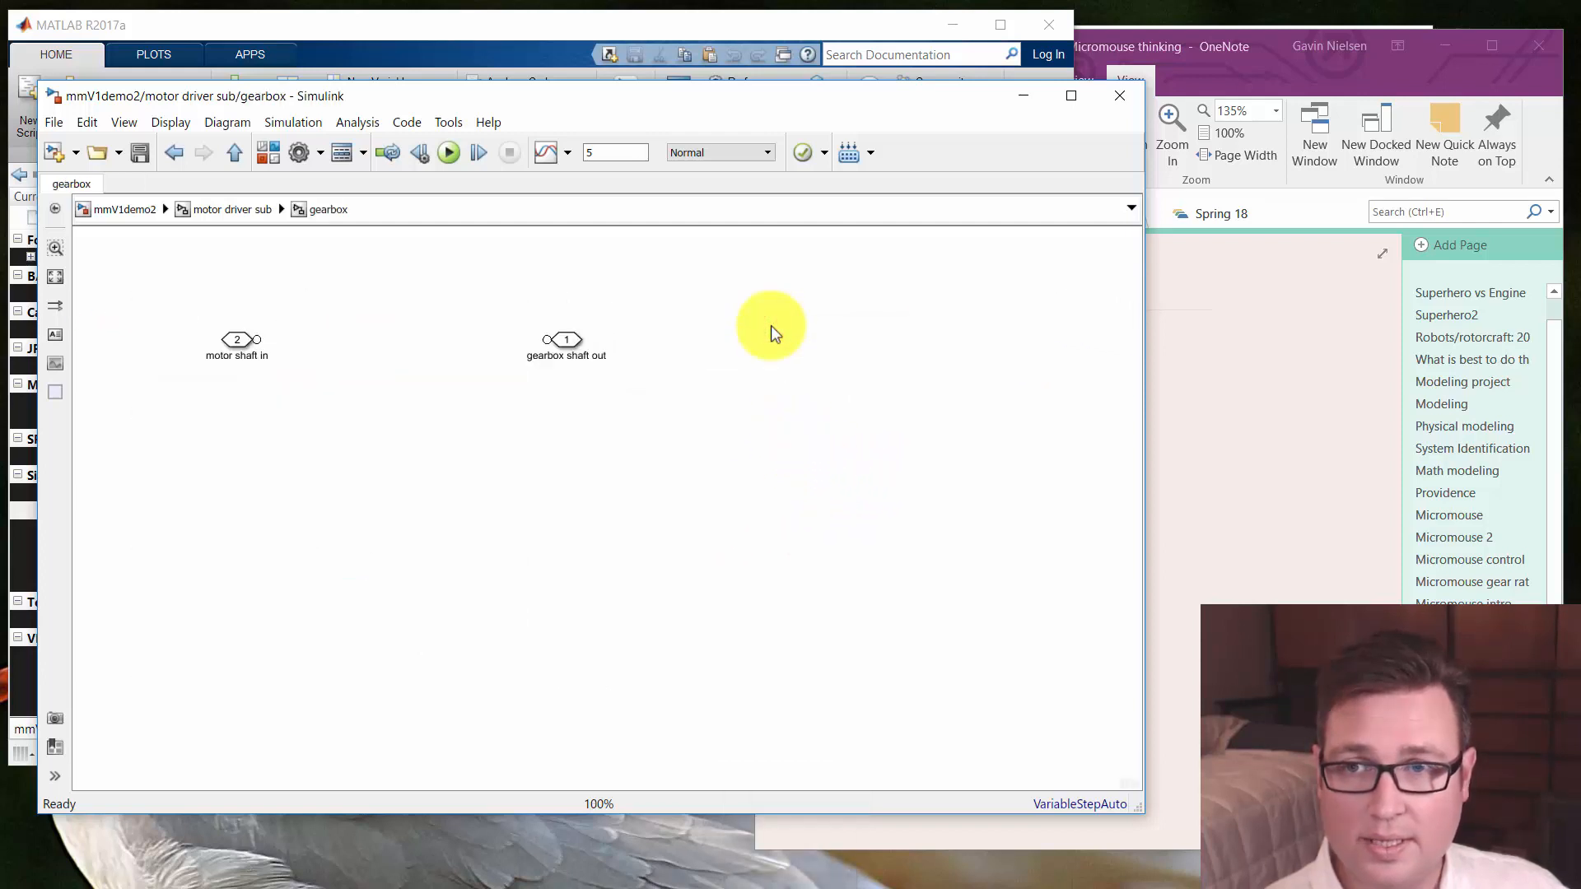
# Add a Gear Box block from the Simscape Foundation Library's mechanical Mechanisms between the motor shaft in and gearbox shaft out ports
pyautogui.click(260, 155)
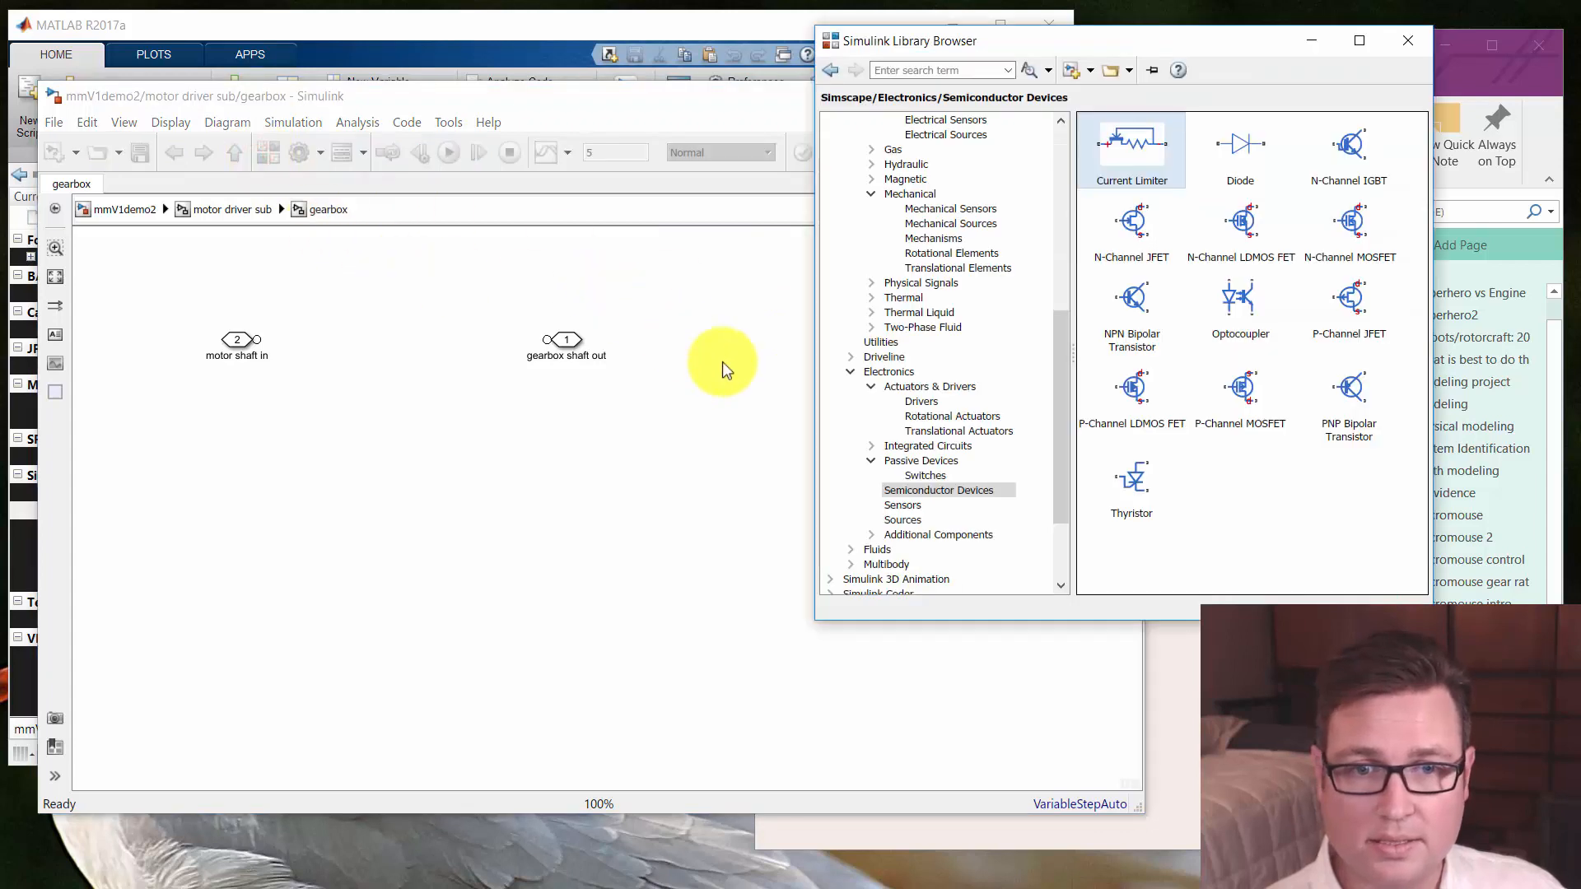
pyautogui.click(929, 194)
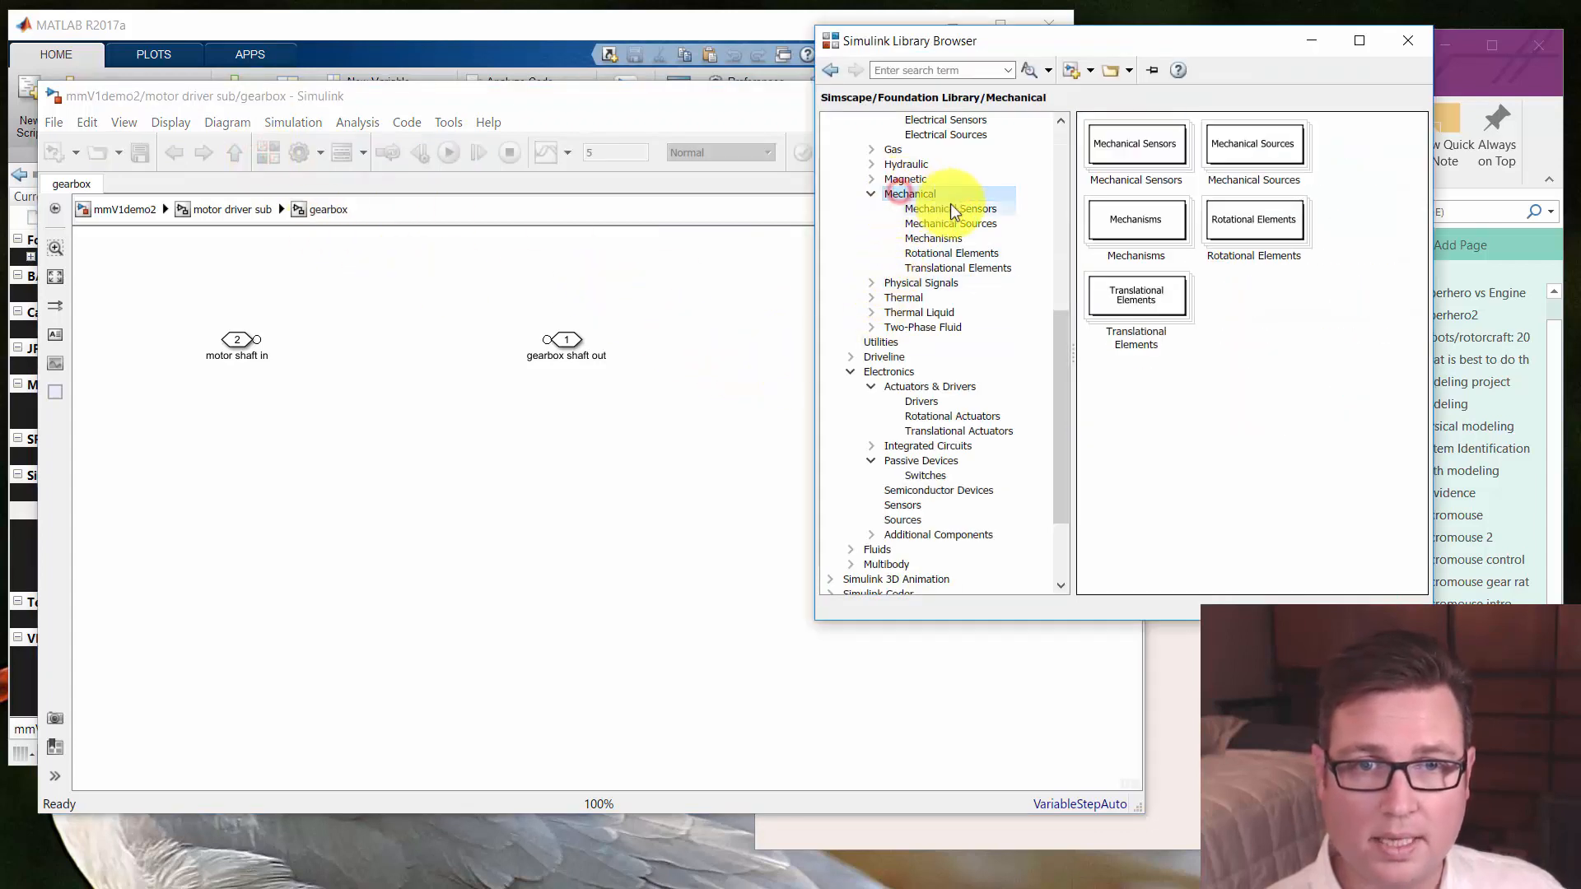
pyautogui.click(976, 251)
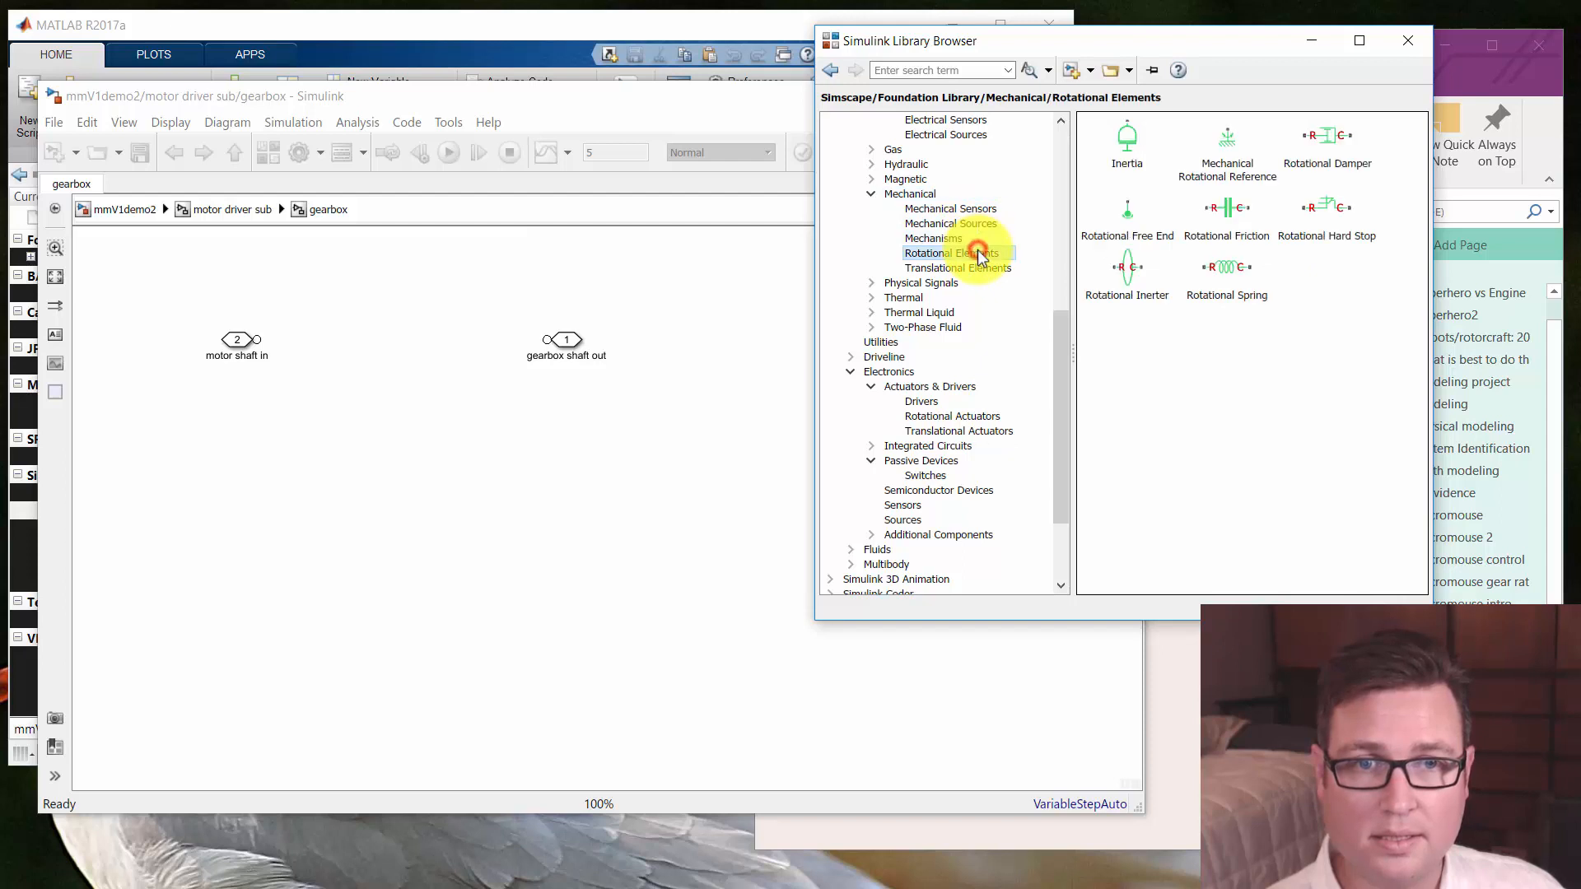
pyautogui.click(946, 237)
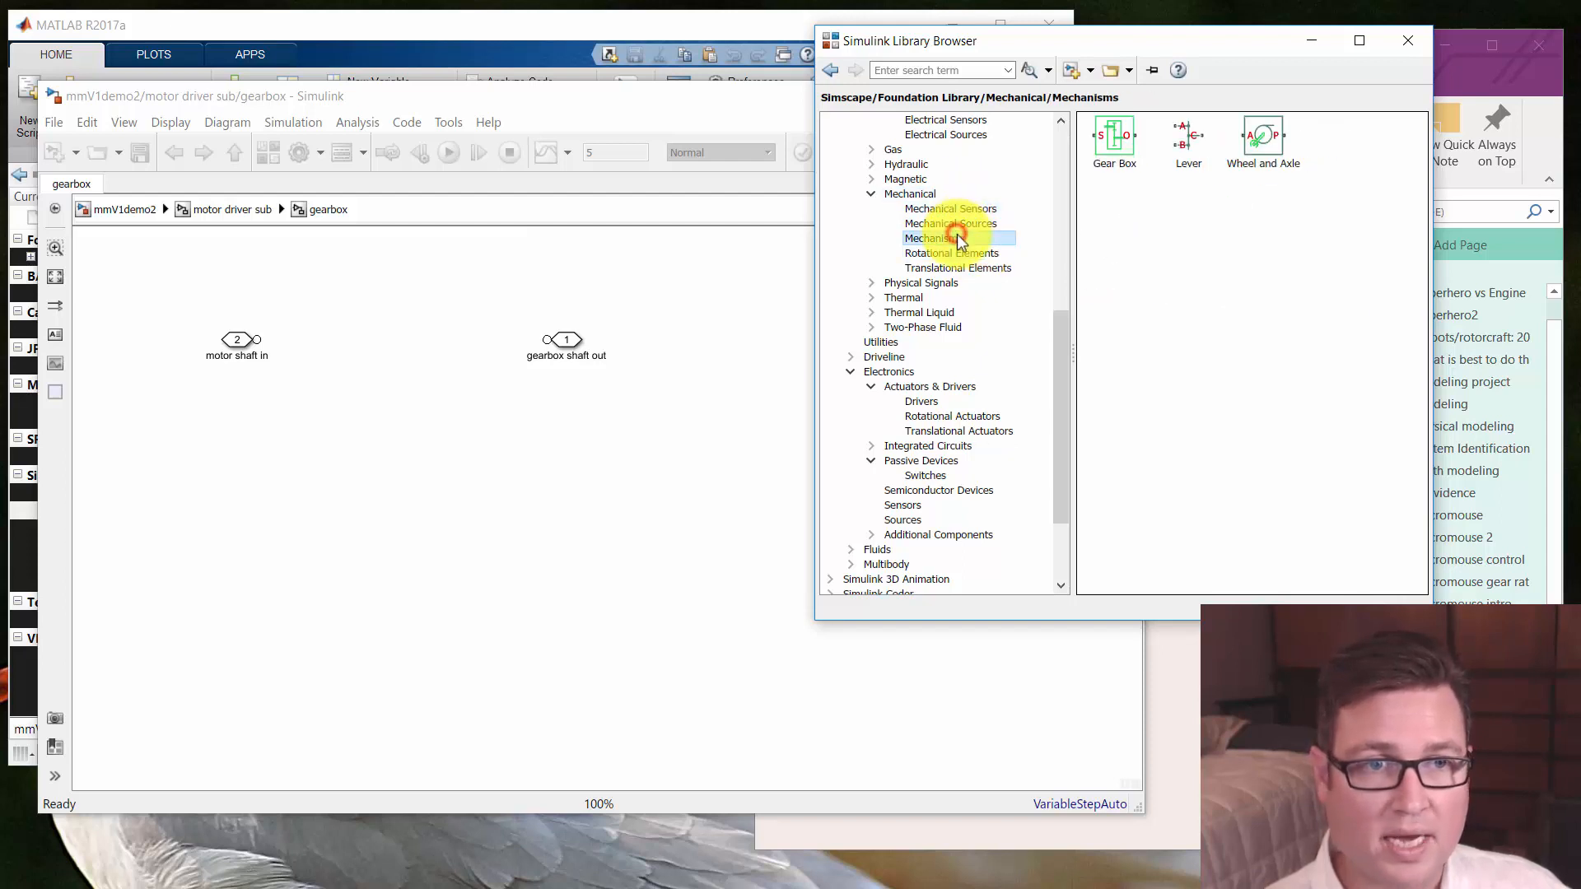
pyautogui.moveTo(1108, 124); pyautogui.dragTo(397, 341)
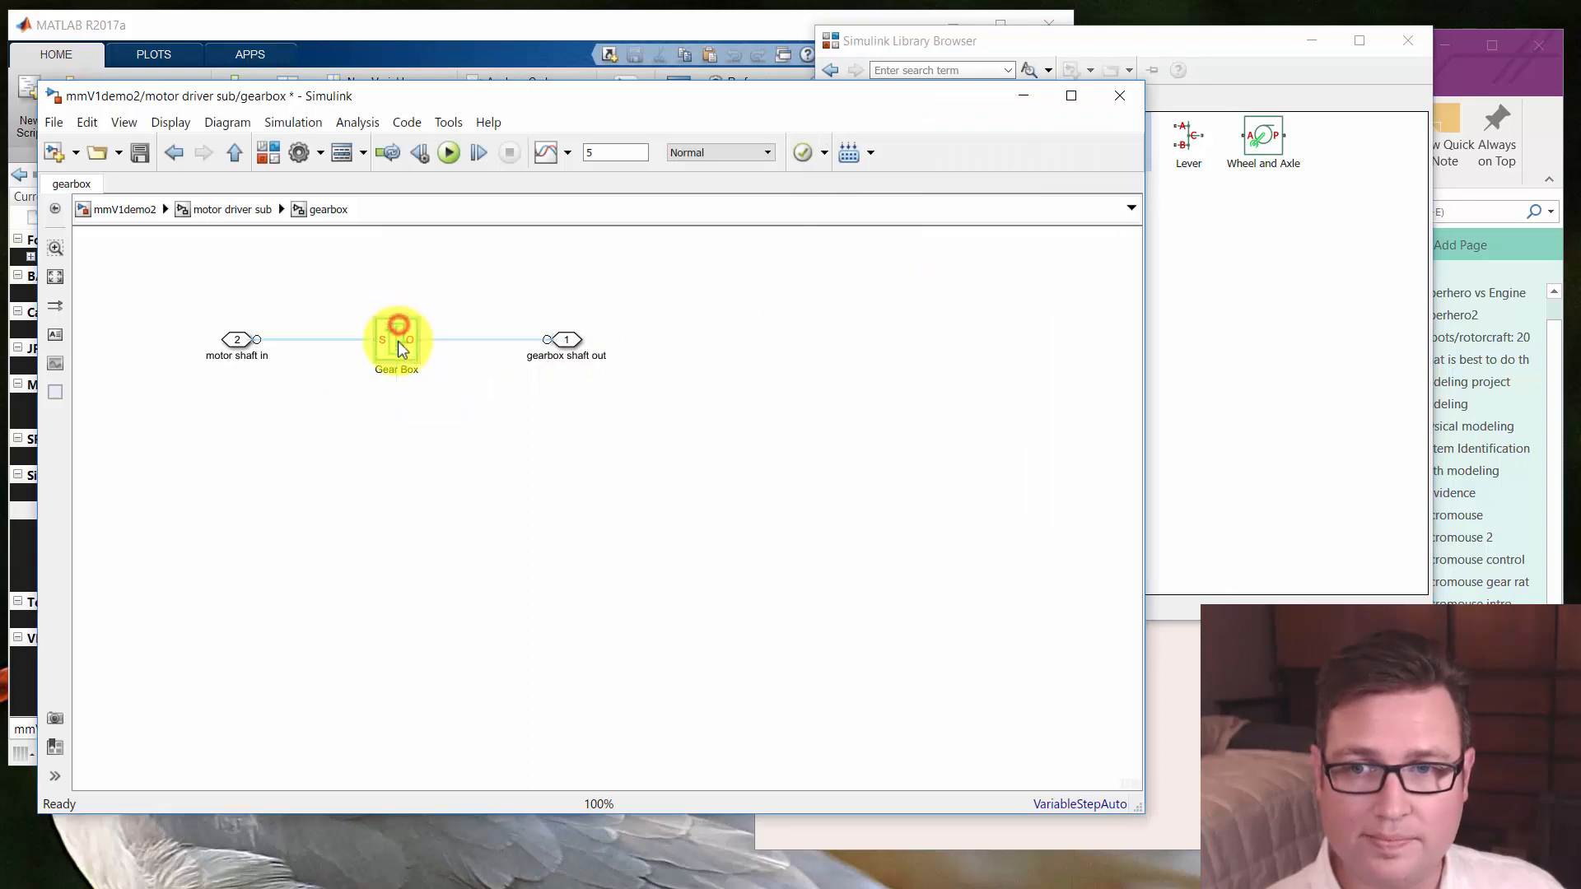
# Connect the Gear Box block's S port to motor shaft in and its O port to gearbox shaft out
pyautogui.click(371, 340)
pyautogui.click(323, 340)
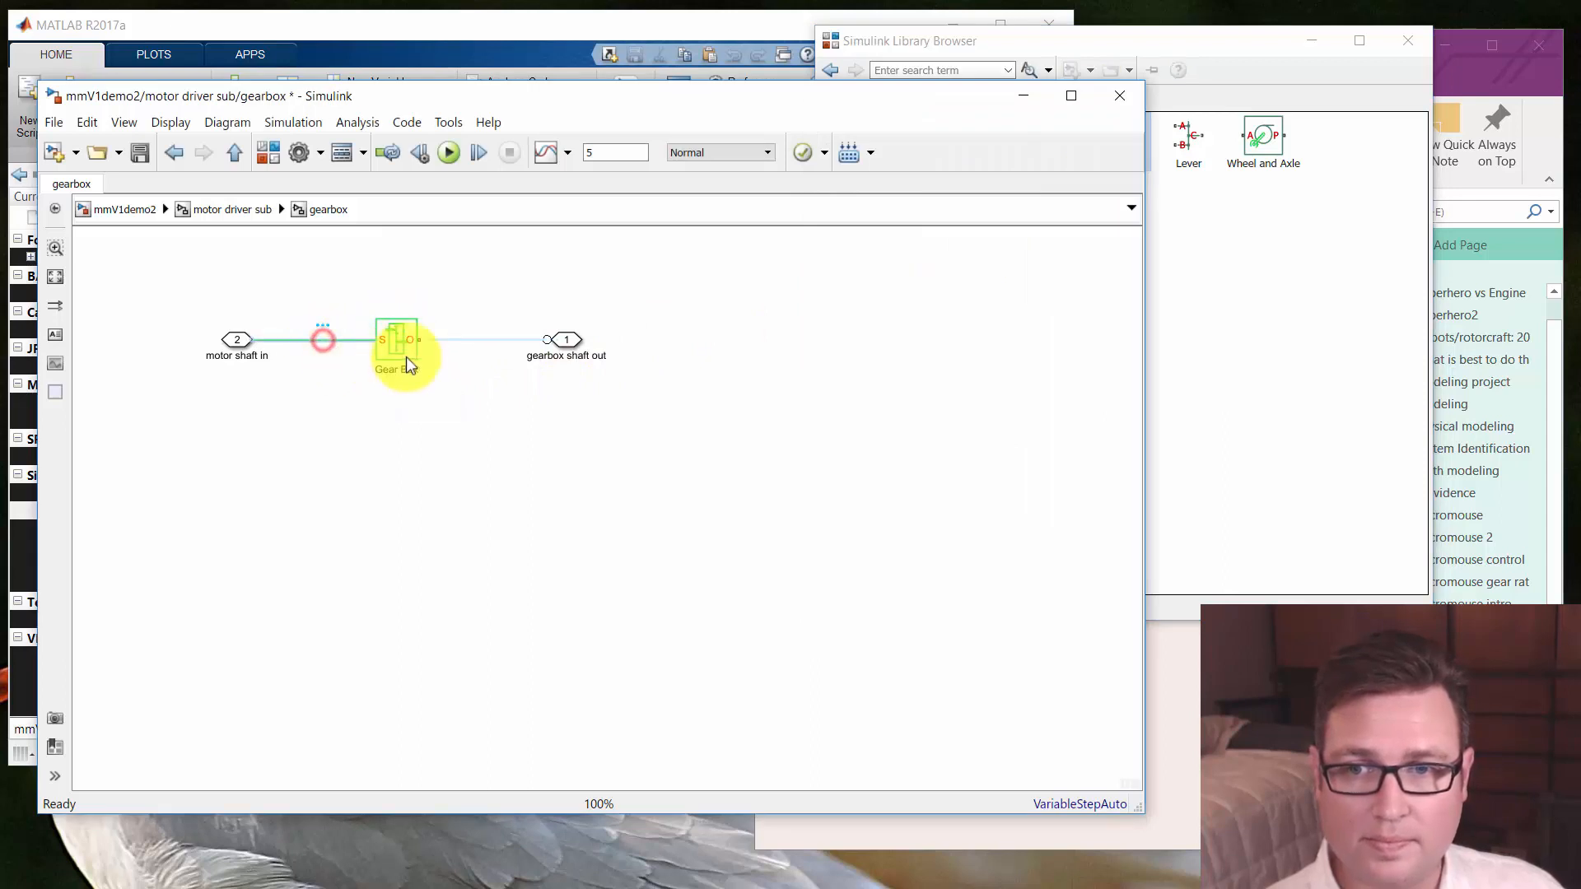
pyautogui.click(462, 343)
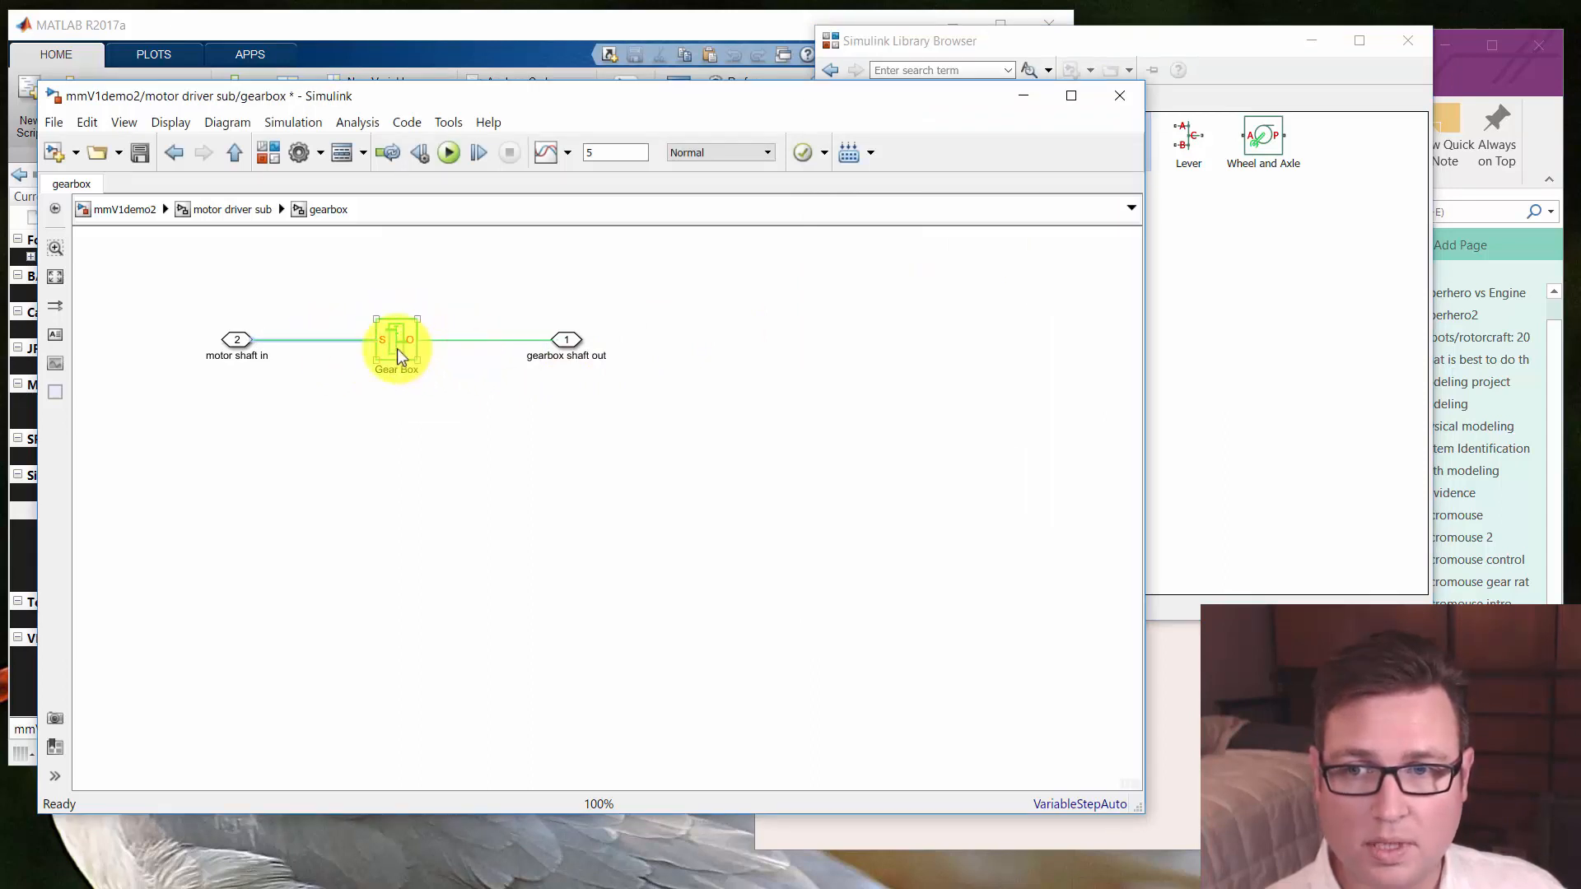
# Open the Gear Box block's parameters and look up the gear ratio in the browser on Pololu's 75:1 micro metal gearmotor specs page
pyautogui.doubleClick(396, 348)
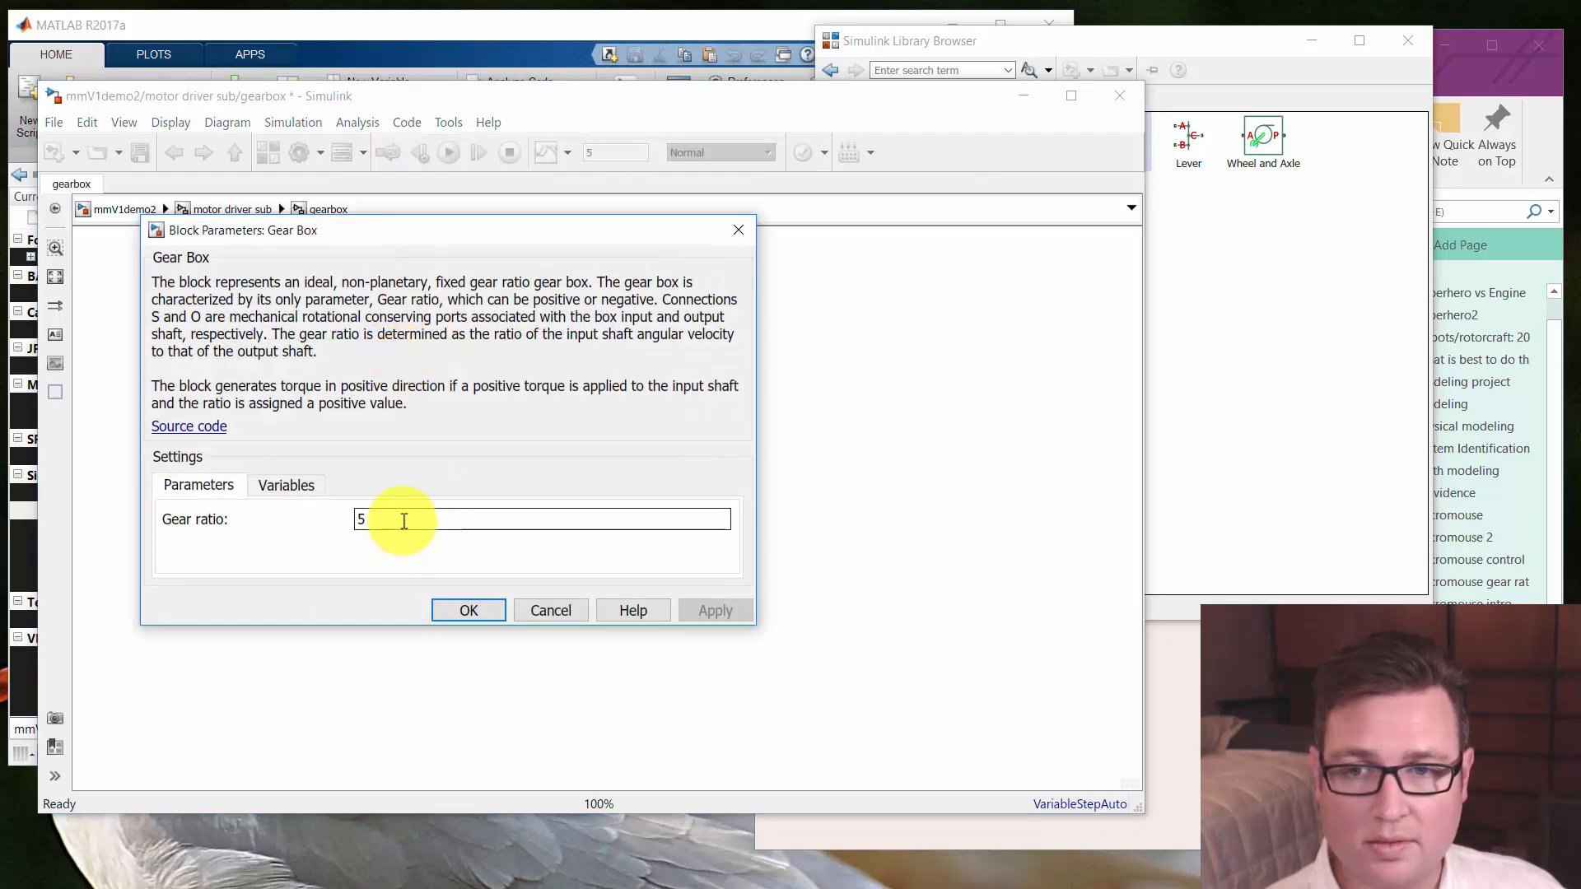
pyautogui.doubleClick(399, 519)
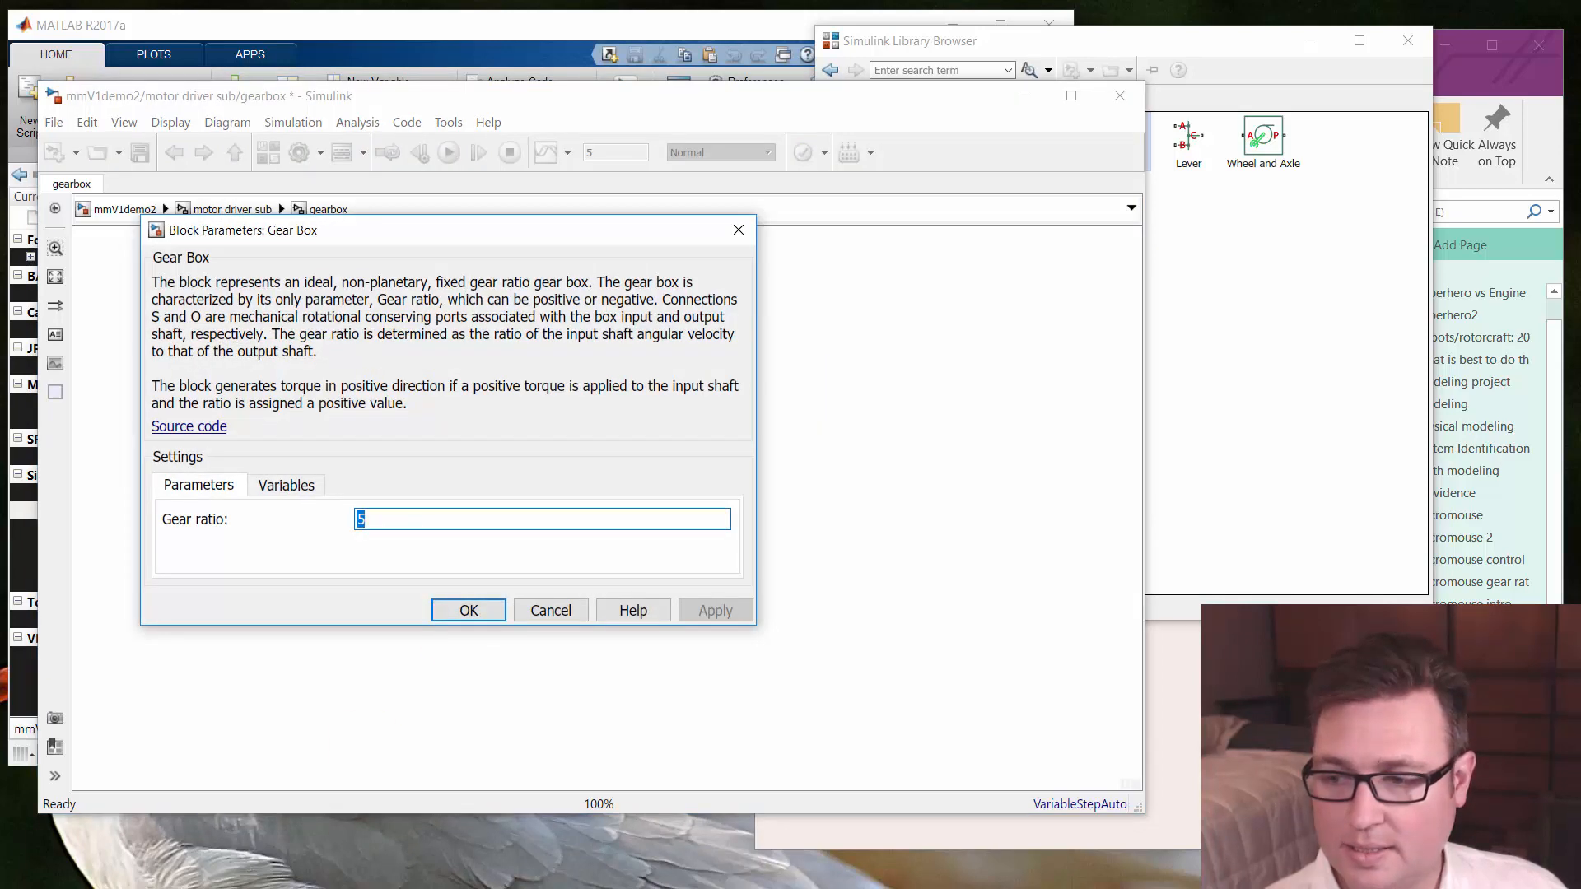
pyautogui.hotkey('alt', 'Tab')
pyautogui.click(739, 656)
pyautogui.scroll(1, 699, 599)
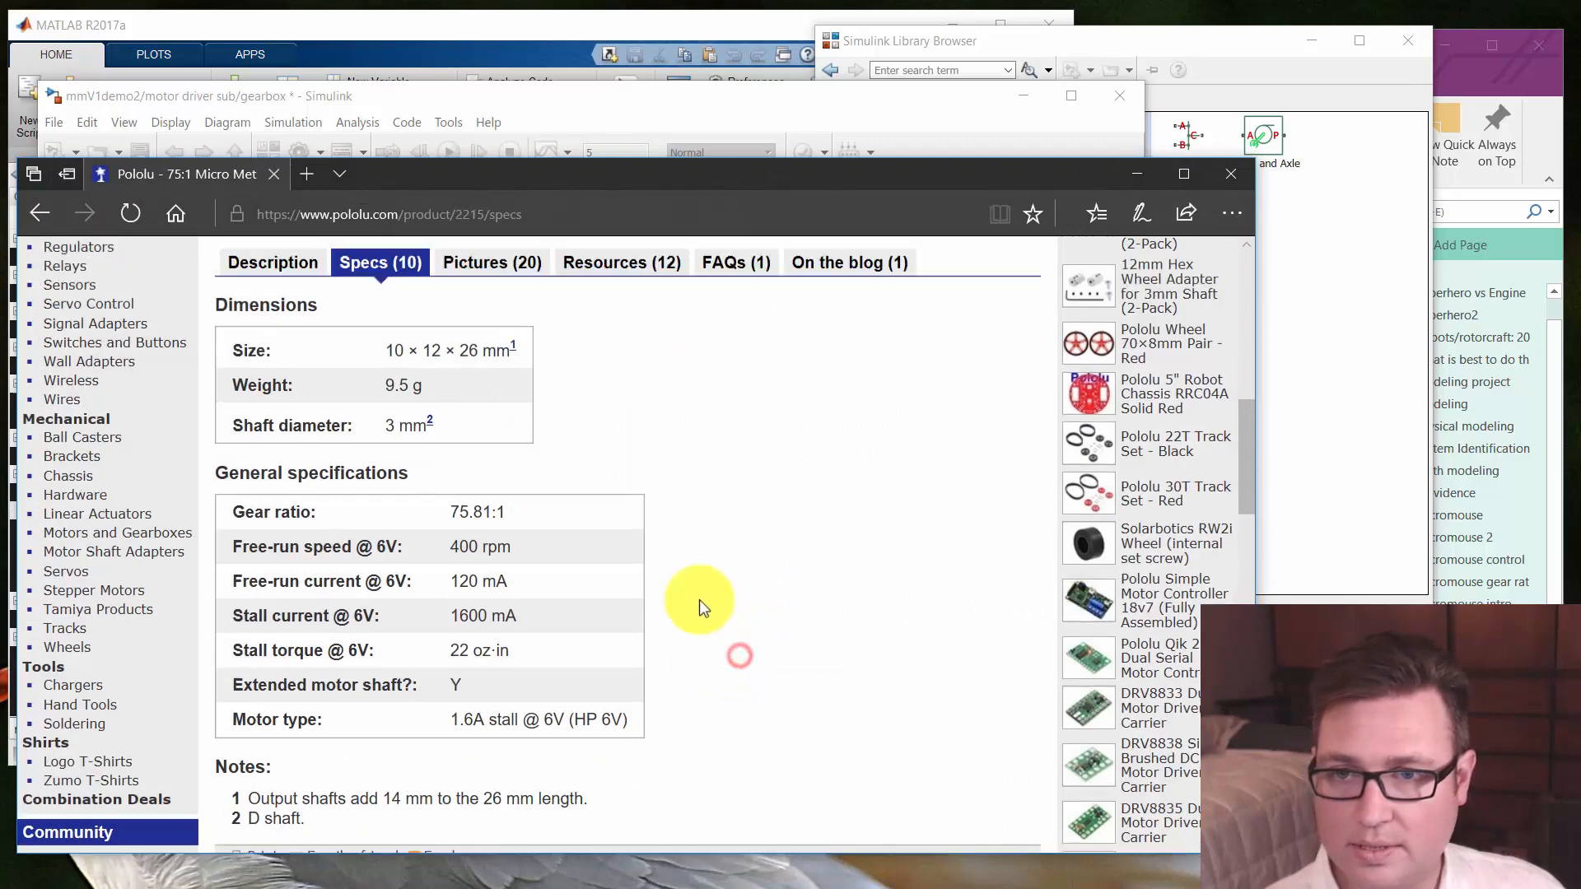
pyautogui.scroll(10, 699, 600)
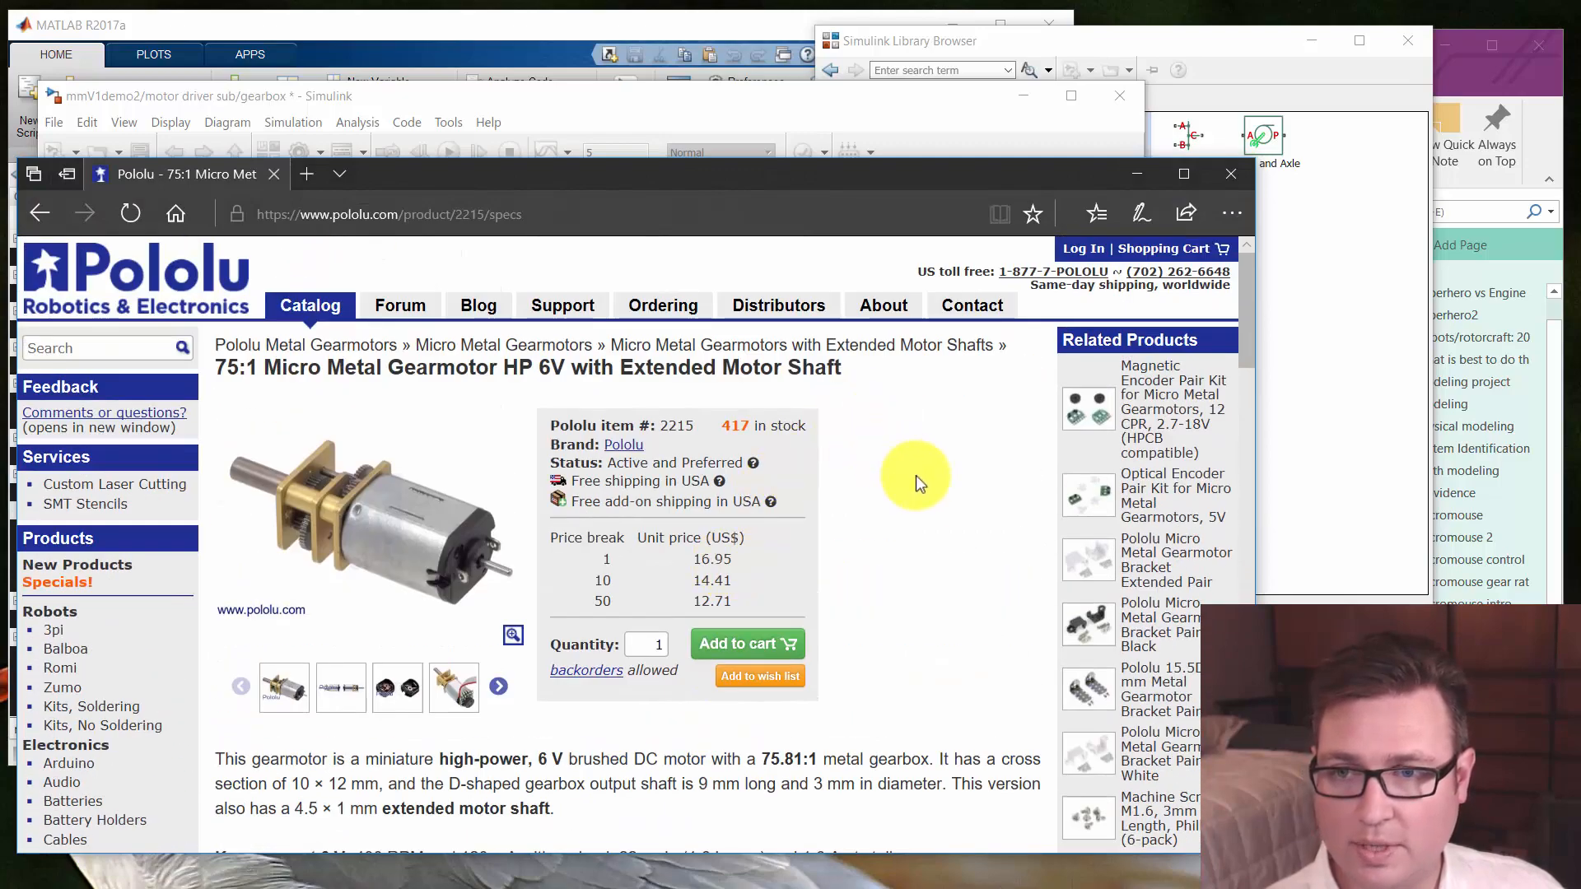
pyautogui.scroll(-8, 873, 474)
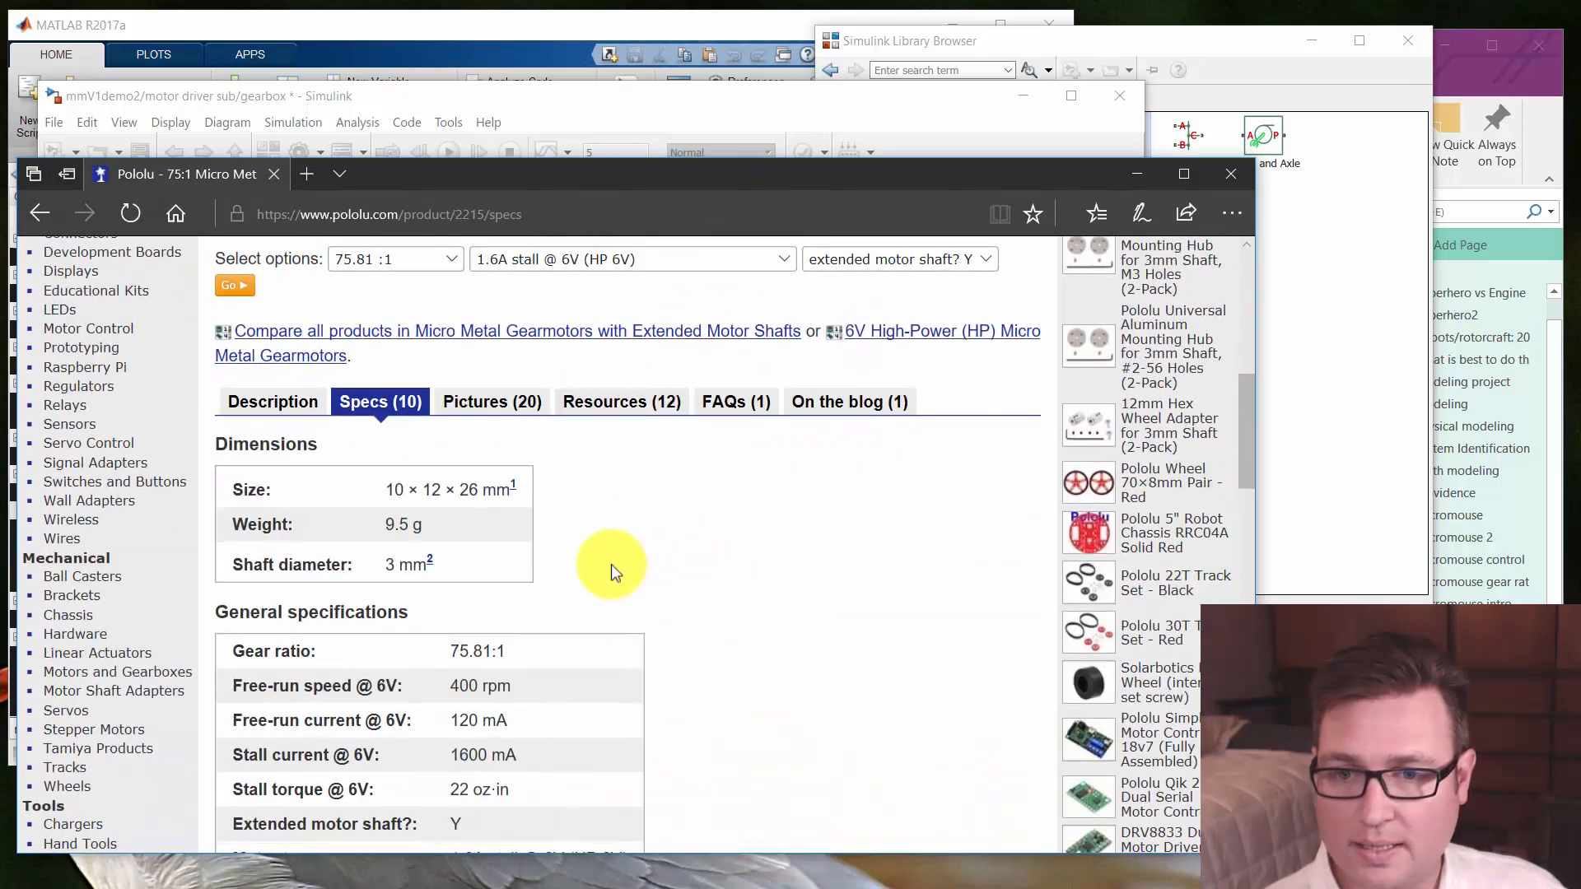
pyautogui.scroll(-1, 577, 593)
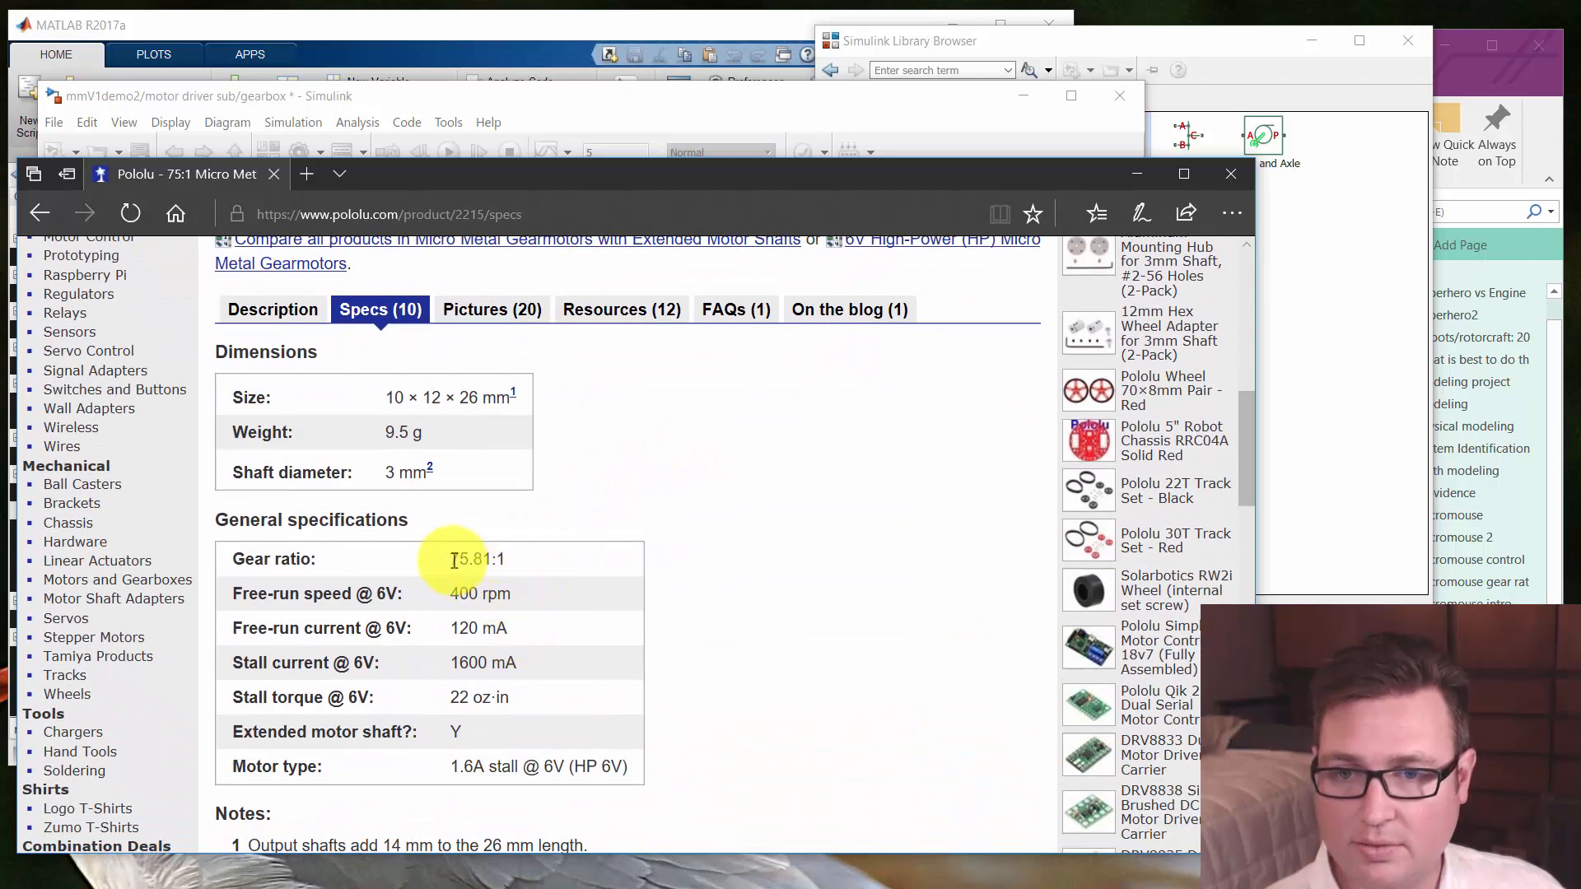
pyautogui.moveTo(452, 559); pyautogui.dragTo(495, 559)
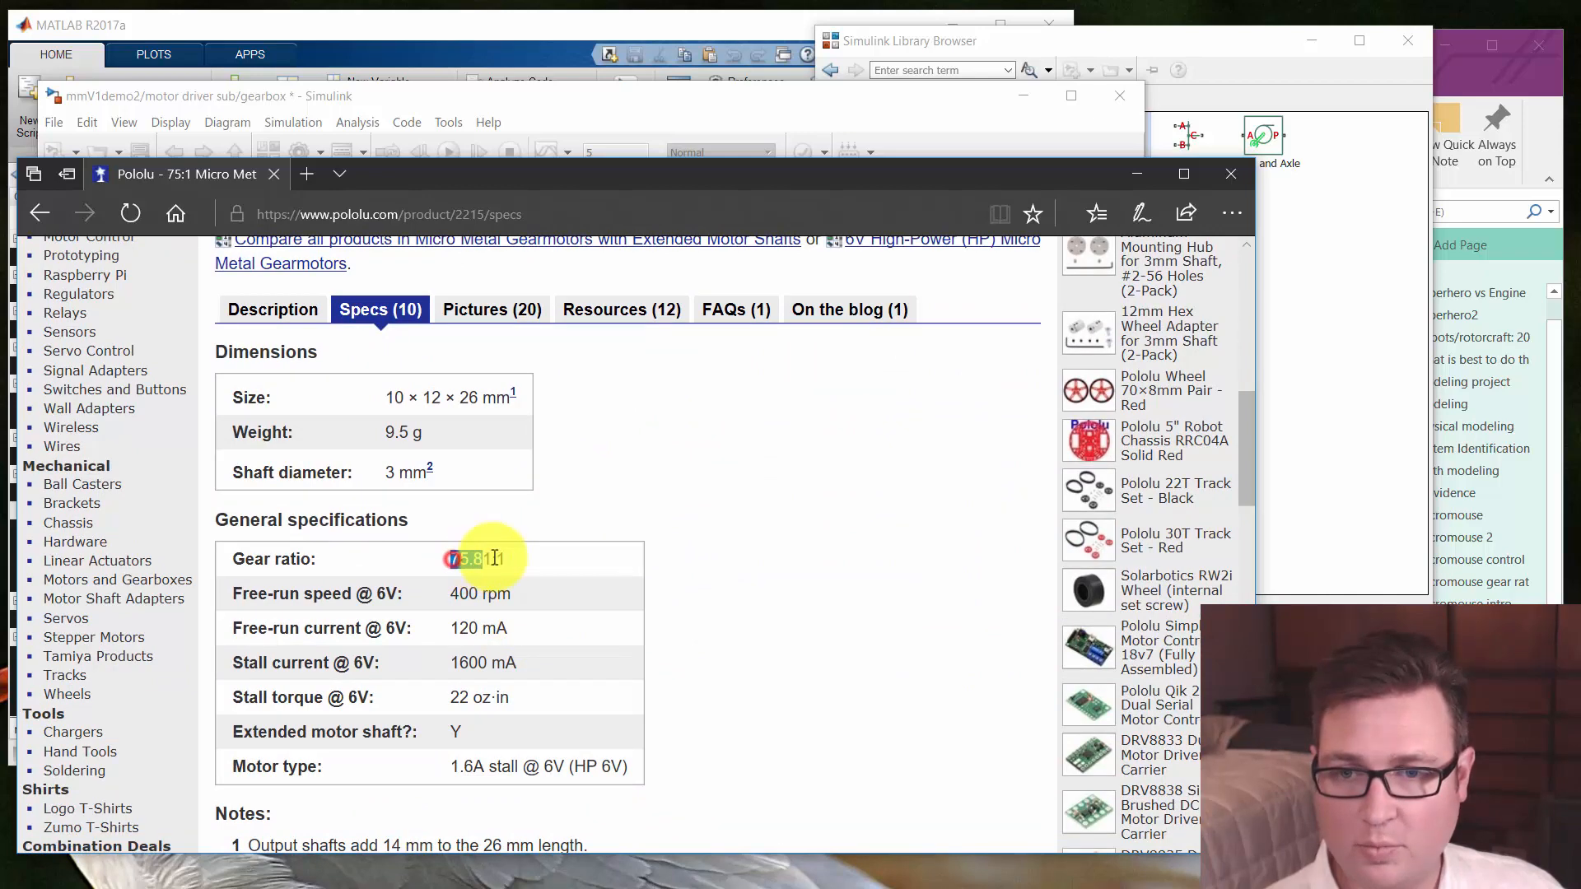
pyautogui.click(1141, 175)
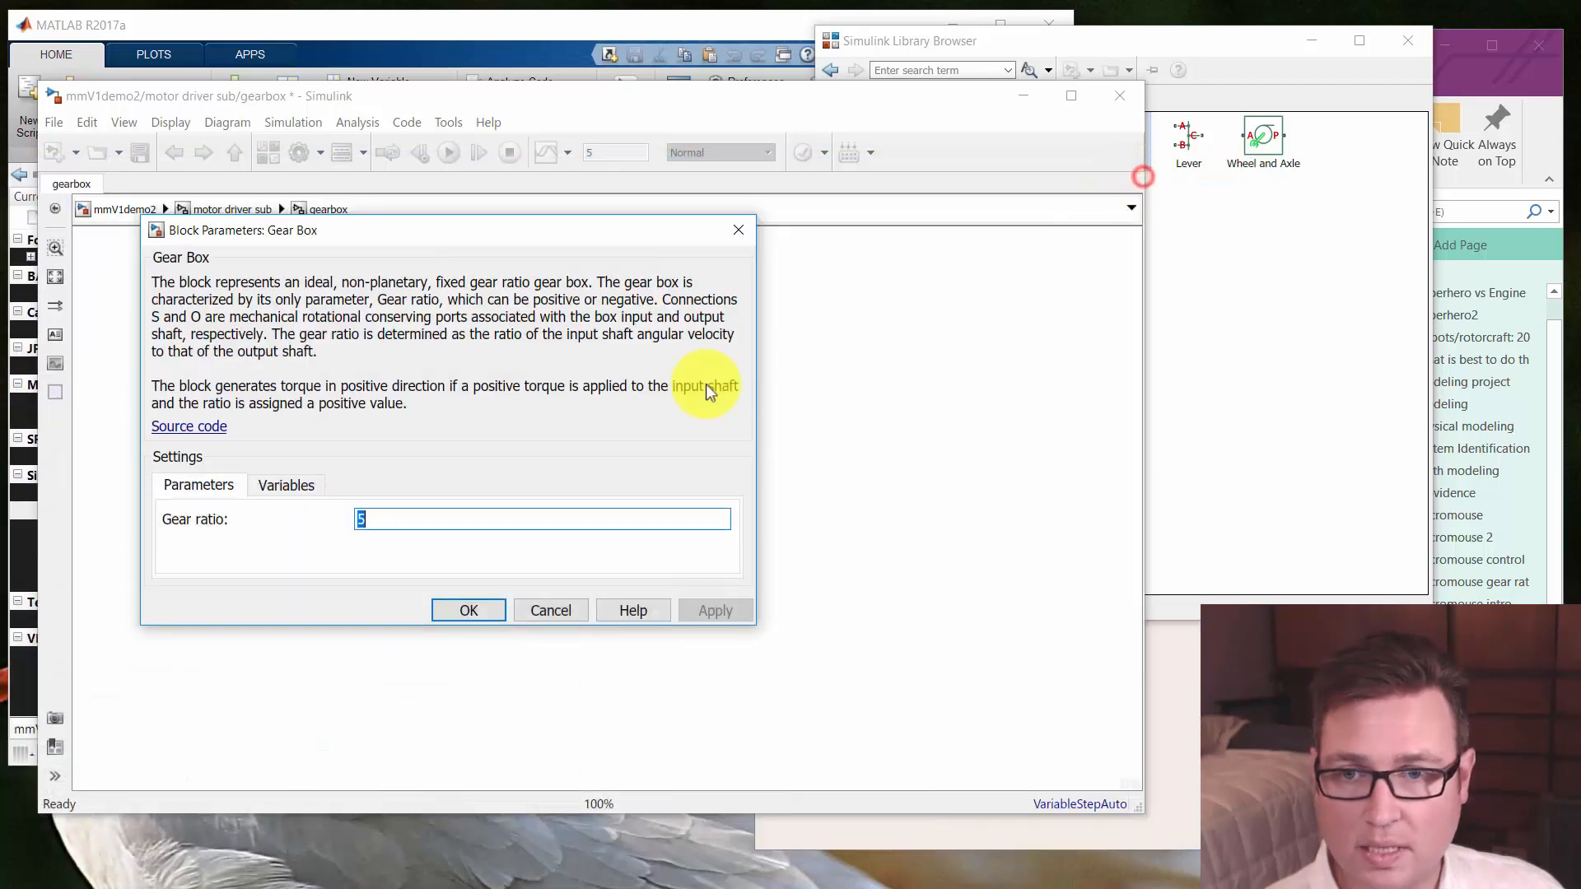
# Set the Gear Box block's gear ratio to 75.81, check its variables, and apply the parameters
pyautogui.doubleClick(413, 514)
pyautogui.write('7')
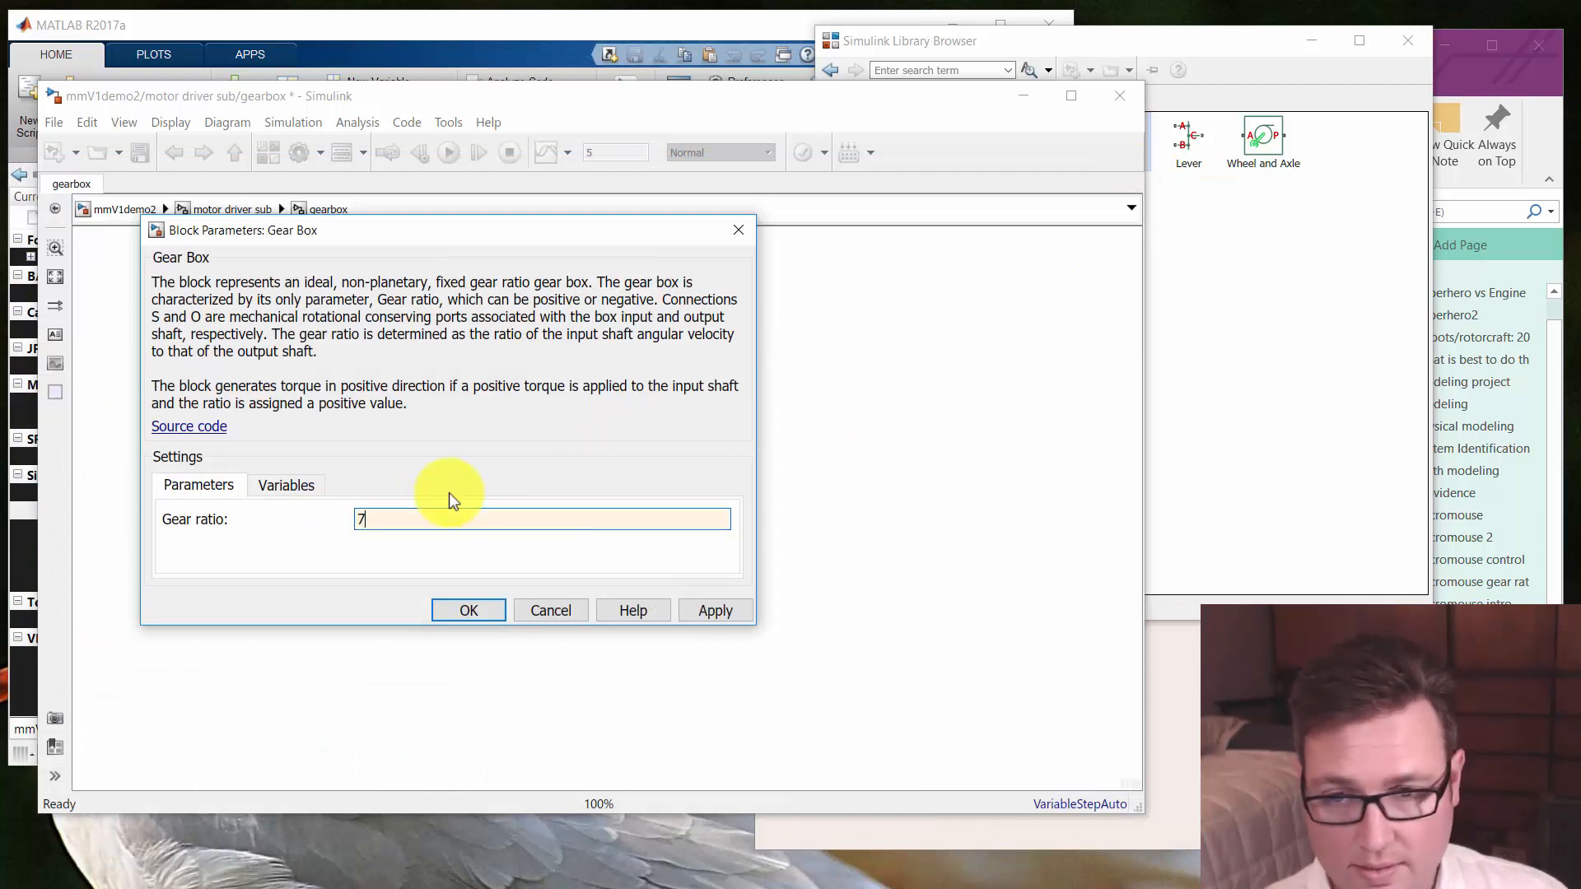
pyautogui.write('5.81')
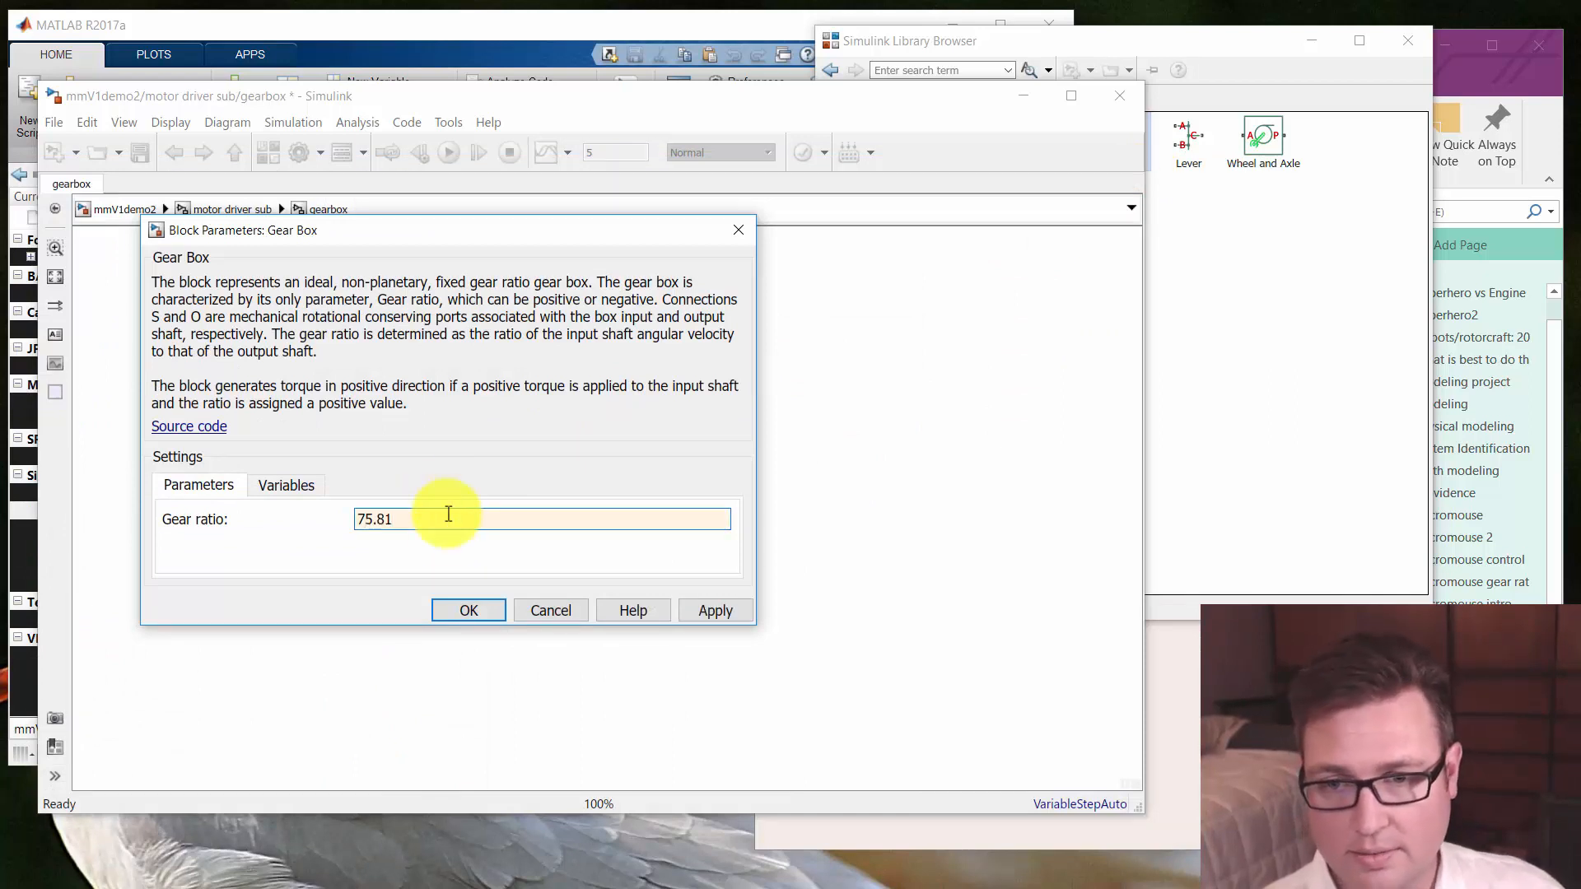
pyautogui.click(295, 489)
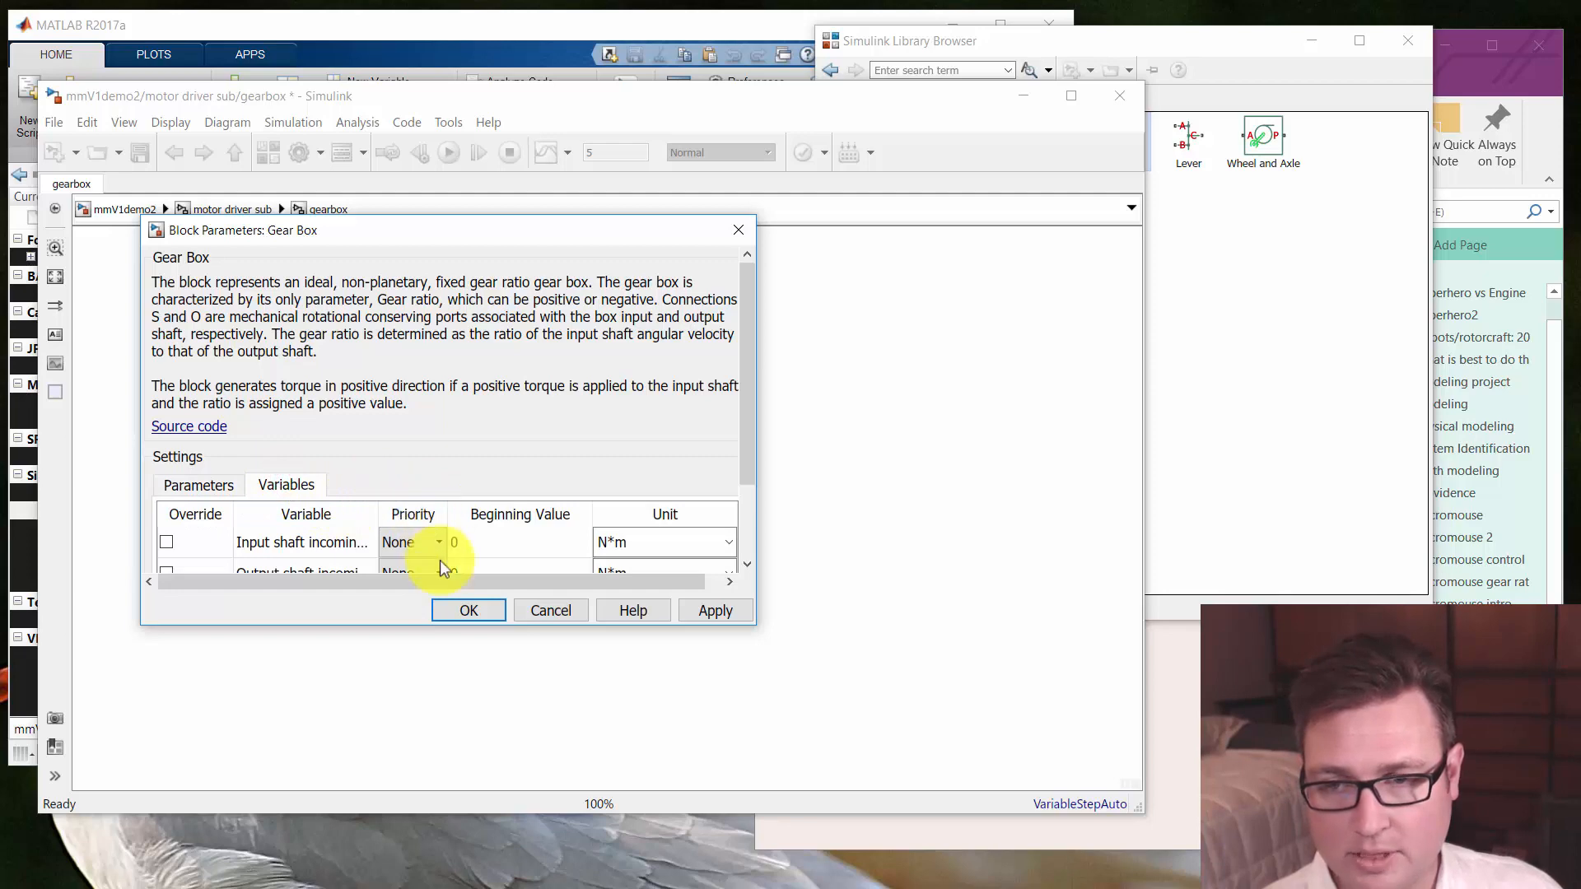
pyautogui.click(466, 614)
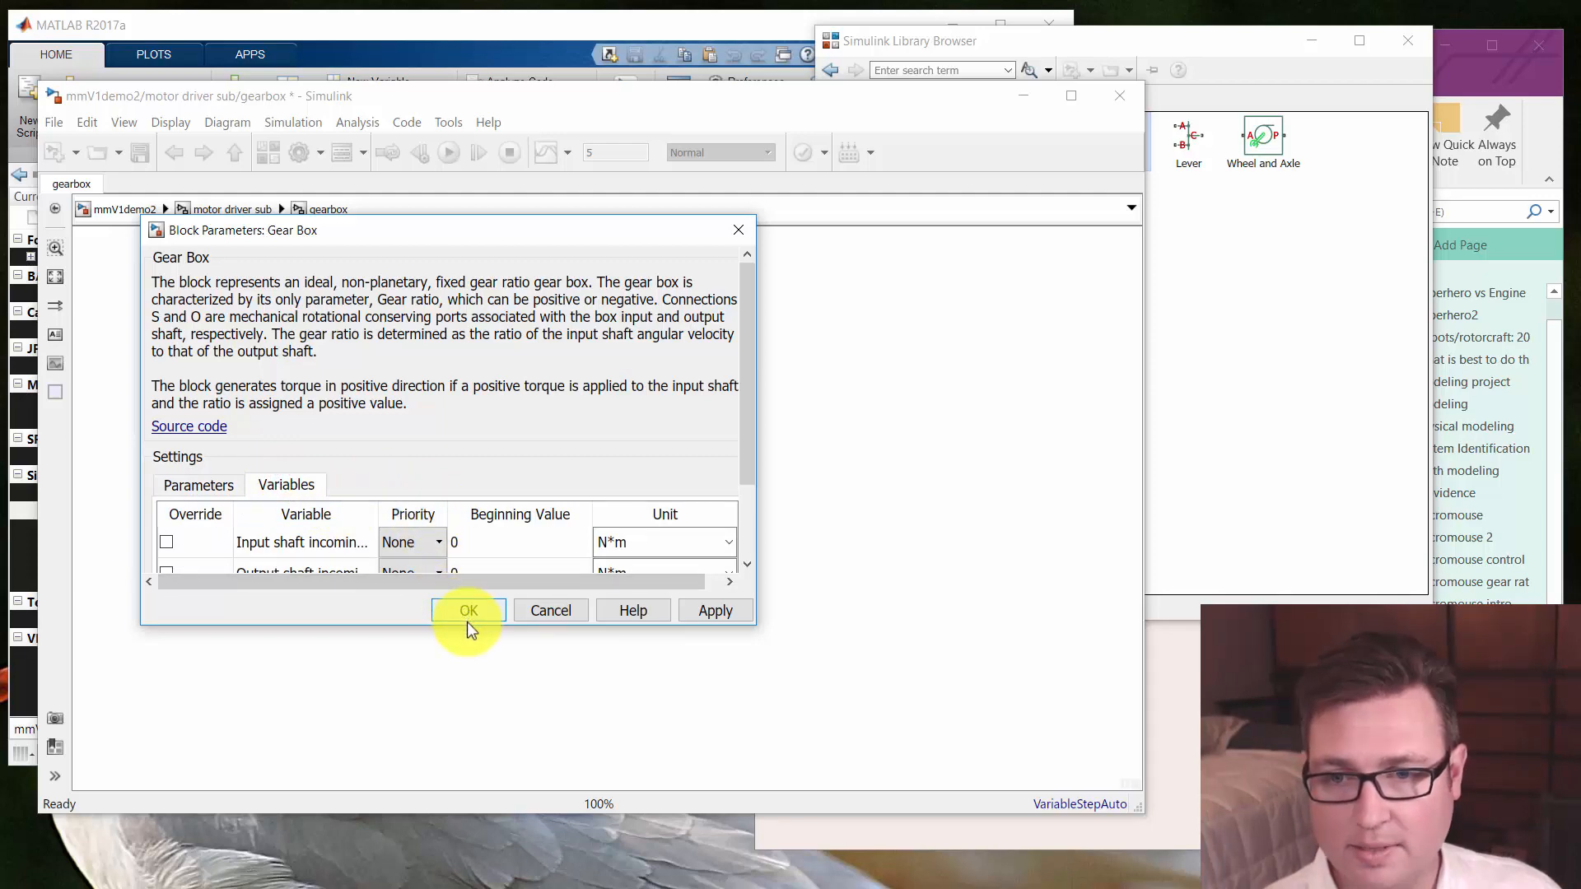
pyautogui.click(476, 610)
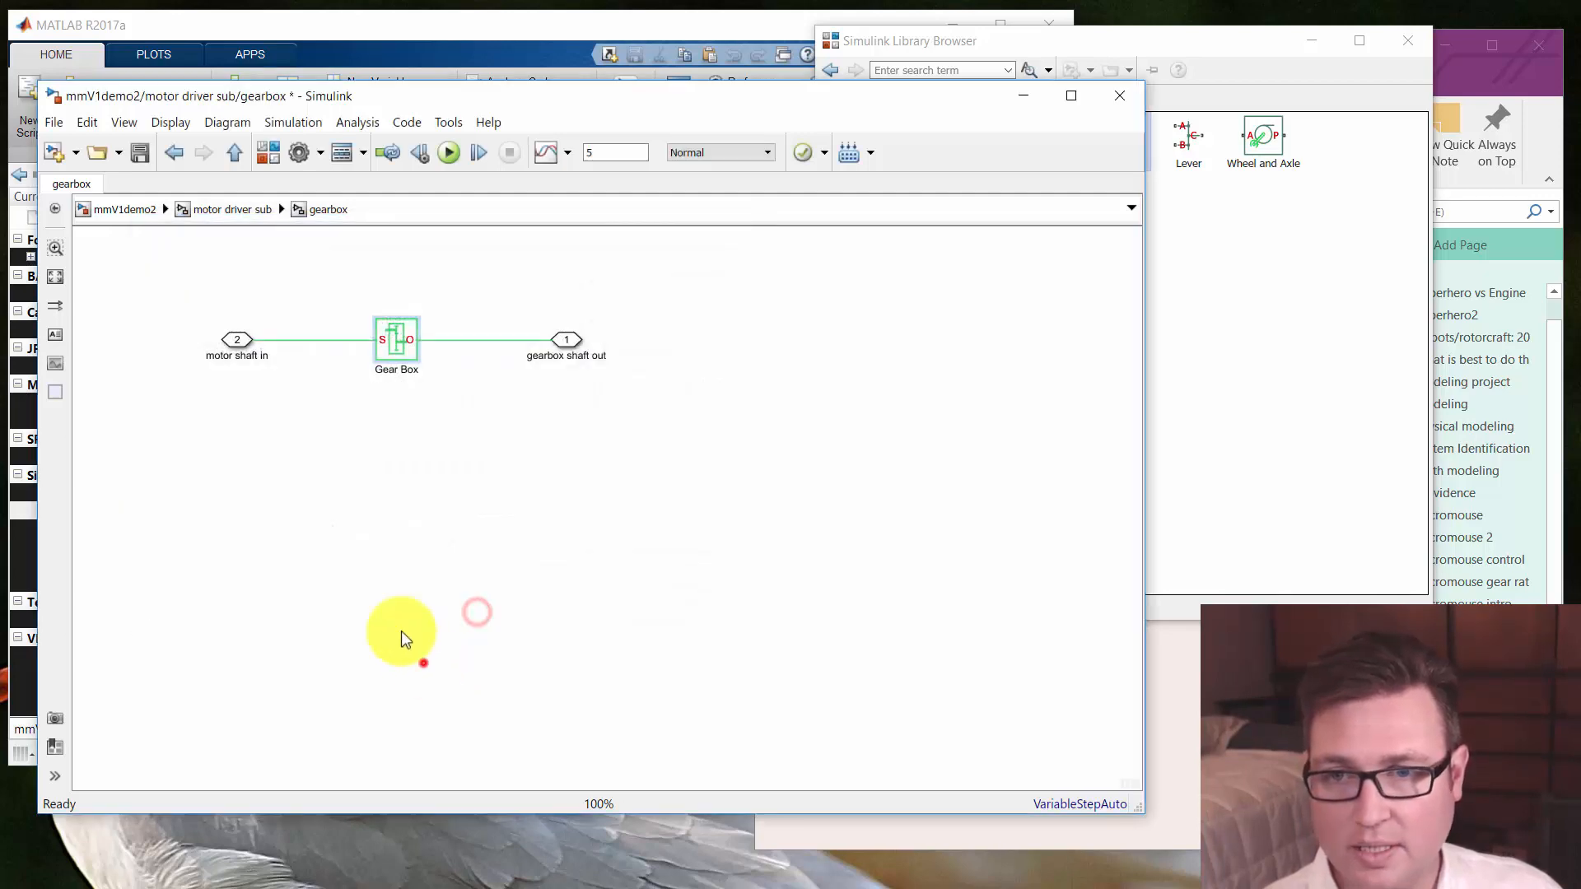
# Go back up to the motor driver sub level and select the gearbox block
pyautogui.click(423, 663)
pyautogui.press('Escape')
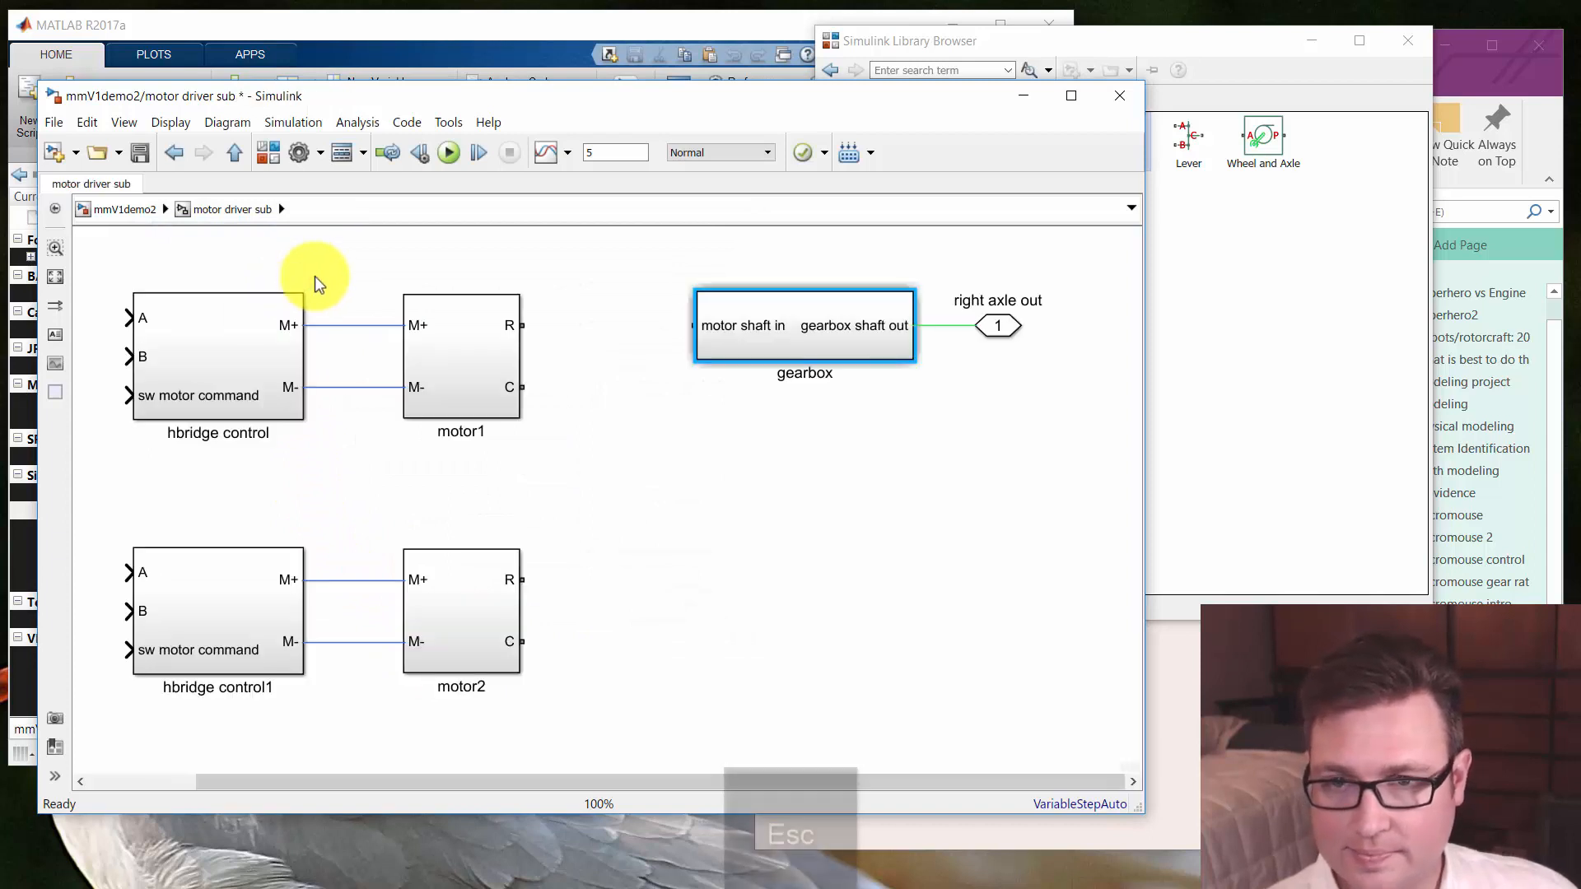
pyautogui.click(744, 338)
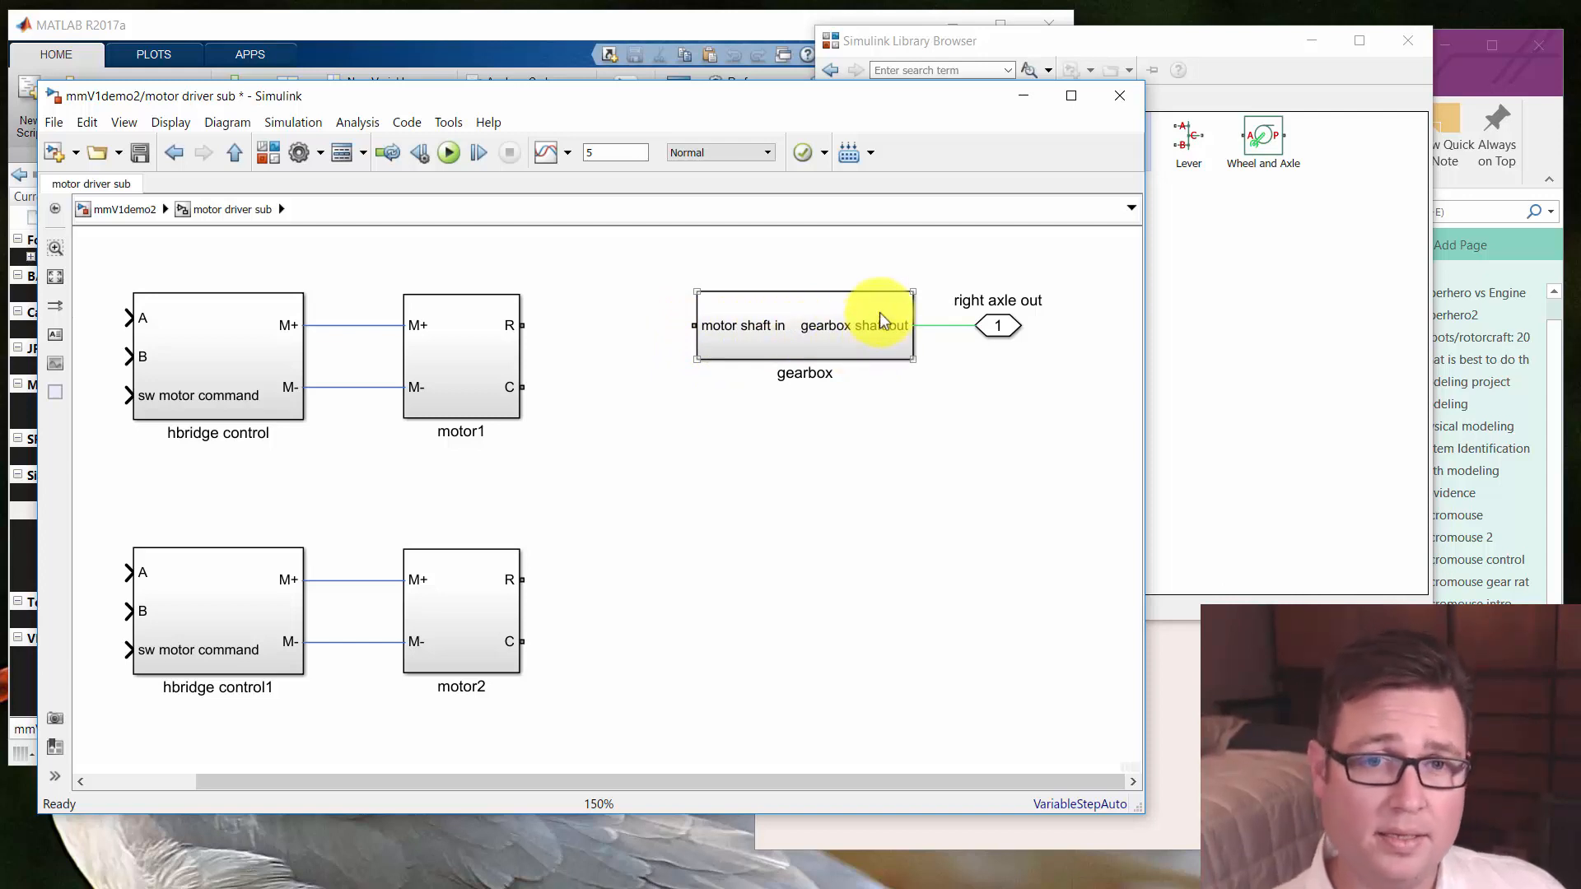
# In the gearbox subsystem, delete the line between motor shaft in and the Gear Box block's S port, and return to motor driver sub
pyautogui.doubleClick(842, 323)
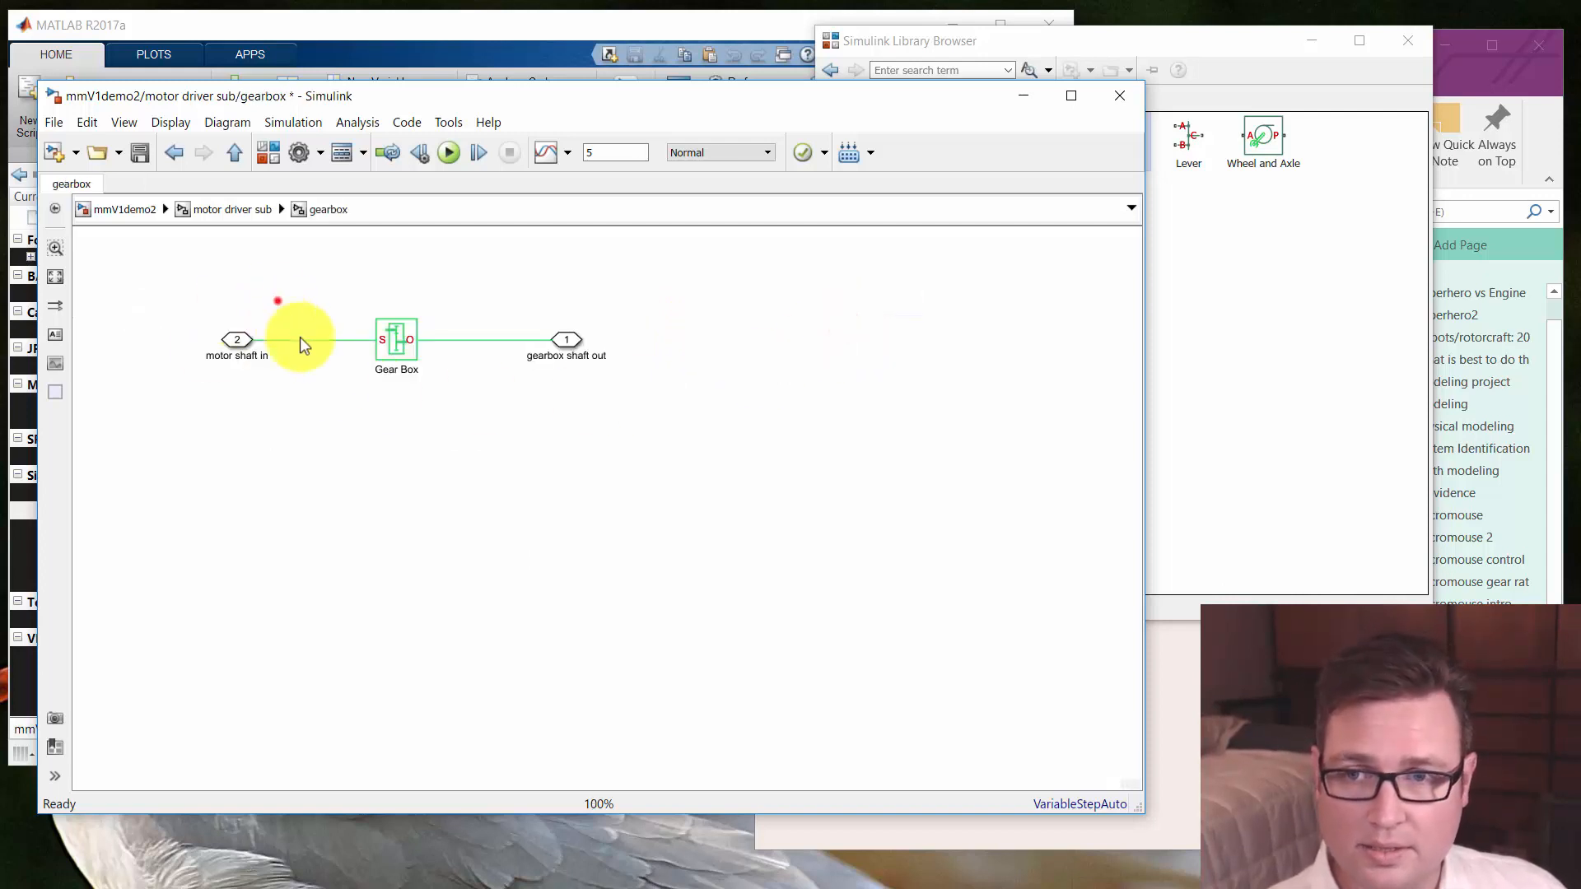
pyautogui.press('Delete')
pyautogui.click(349, 415)
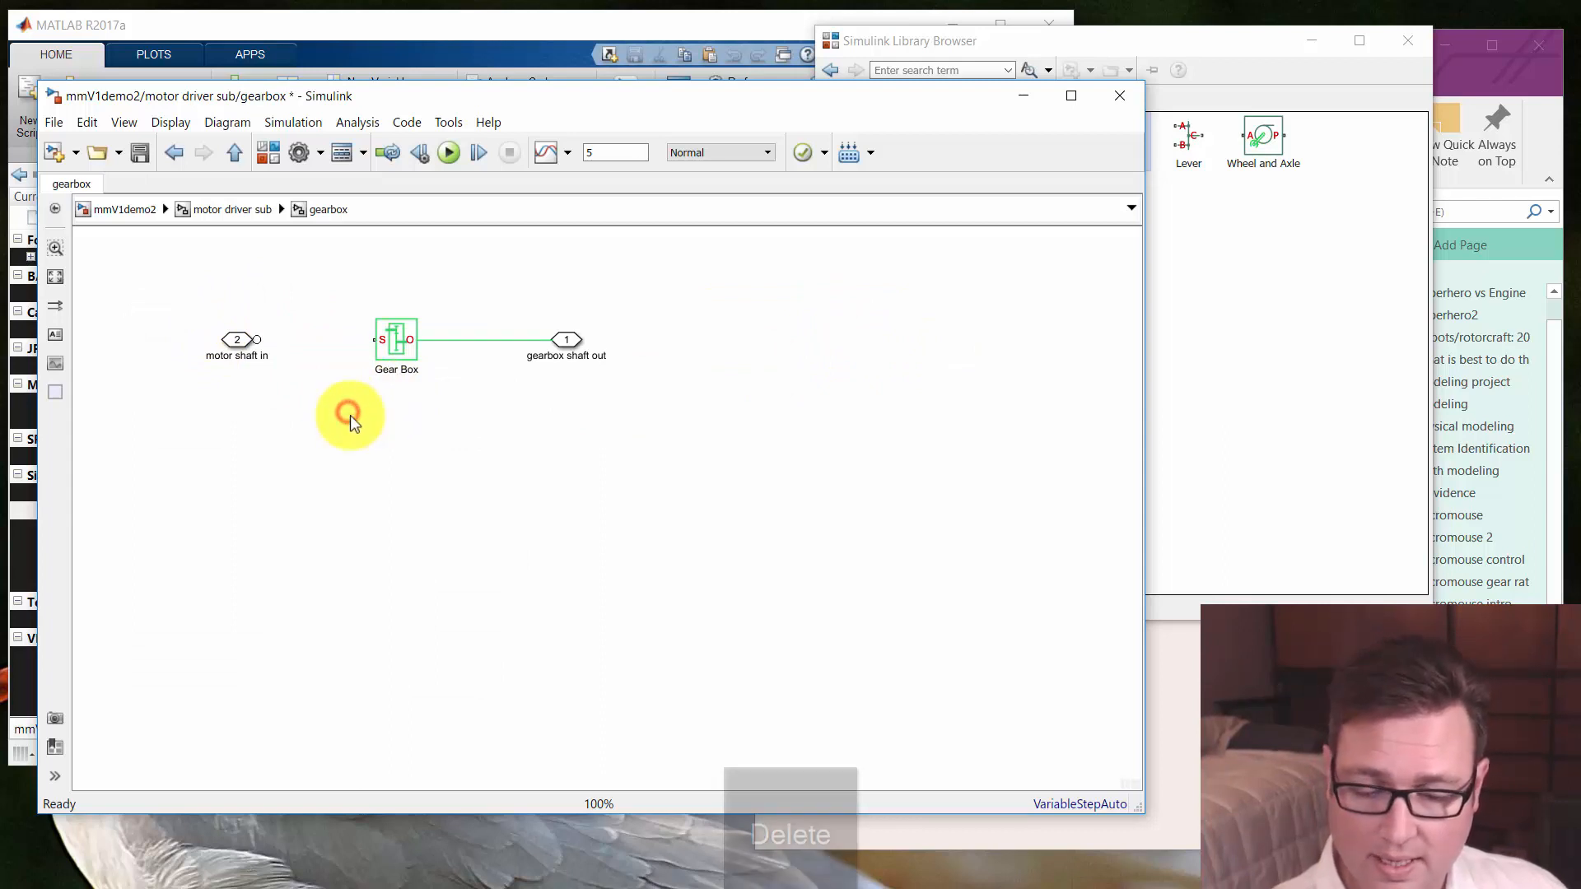
pyautogui.press('Escape')
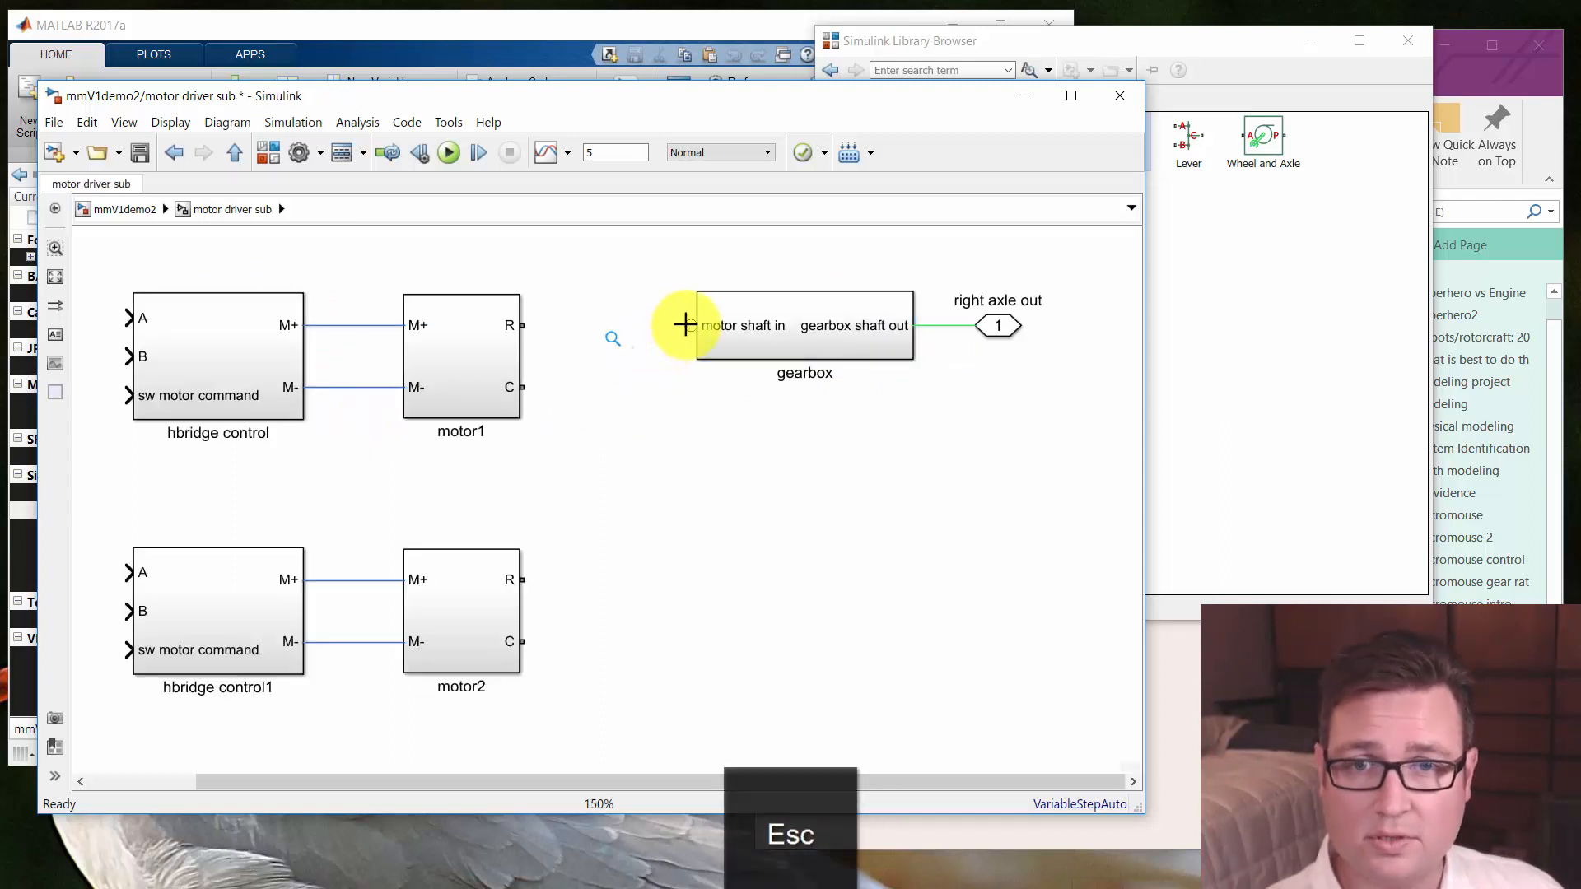
# Reopen the gearbox subsystem, reconnect the Gear Box block's S port to motor shaft in, and return to motor driver sub
pyautogui.click(804, 334)
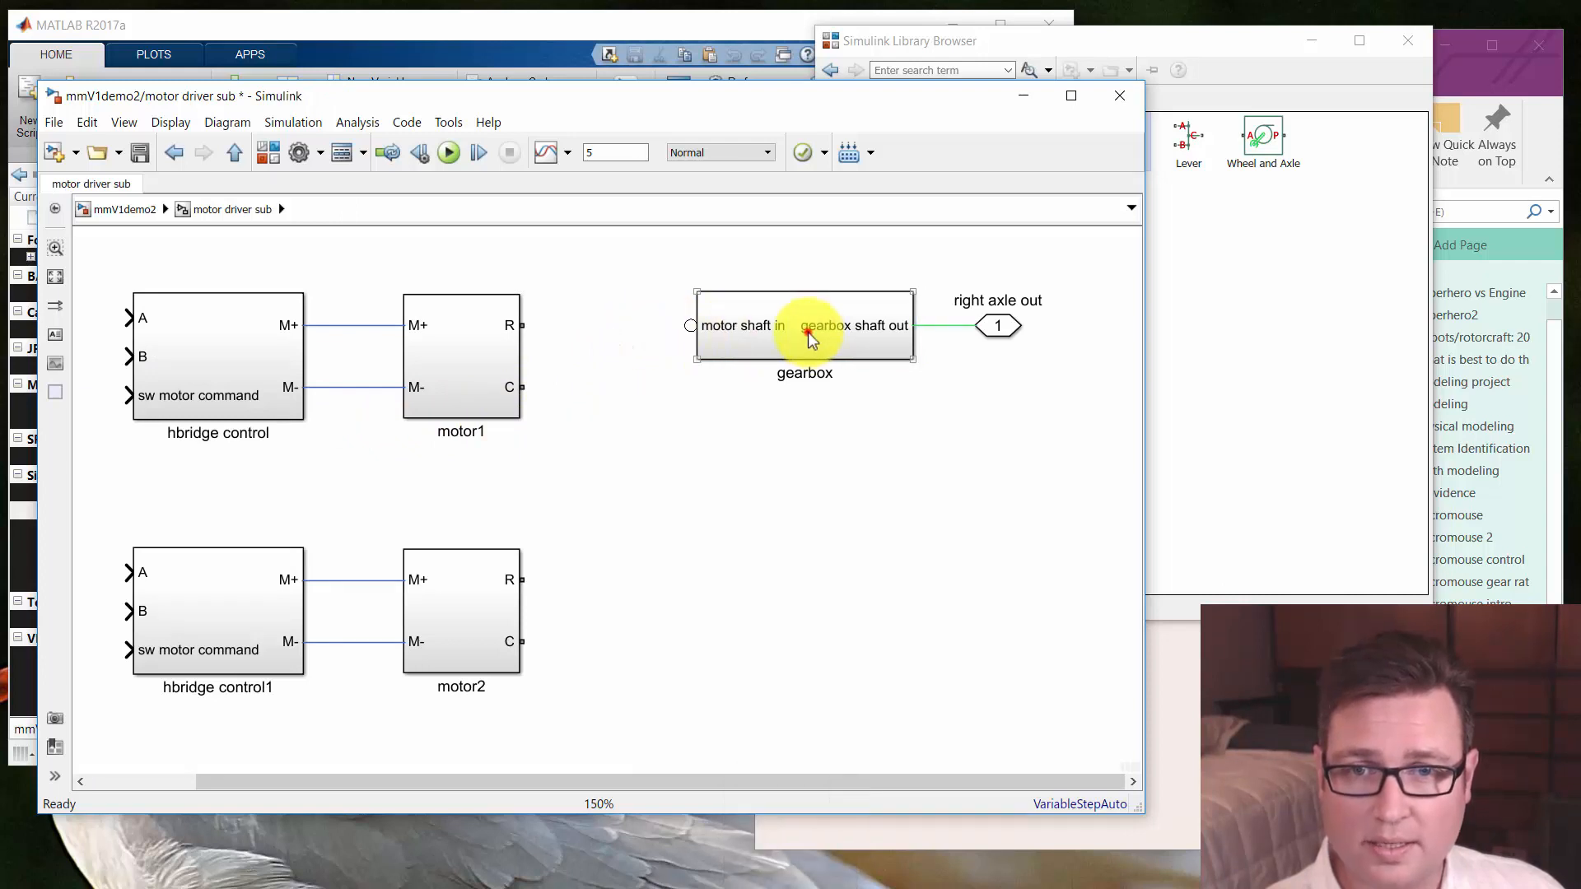
pyautogui.doubleClick(807, 332)
pyautogui.moveTo(369, 339); pyautogui.dragTo(255, 338)
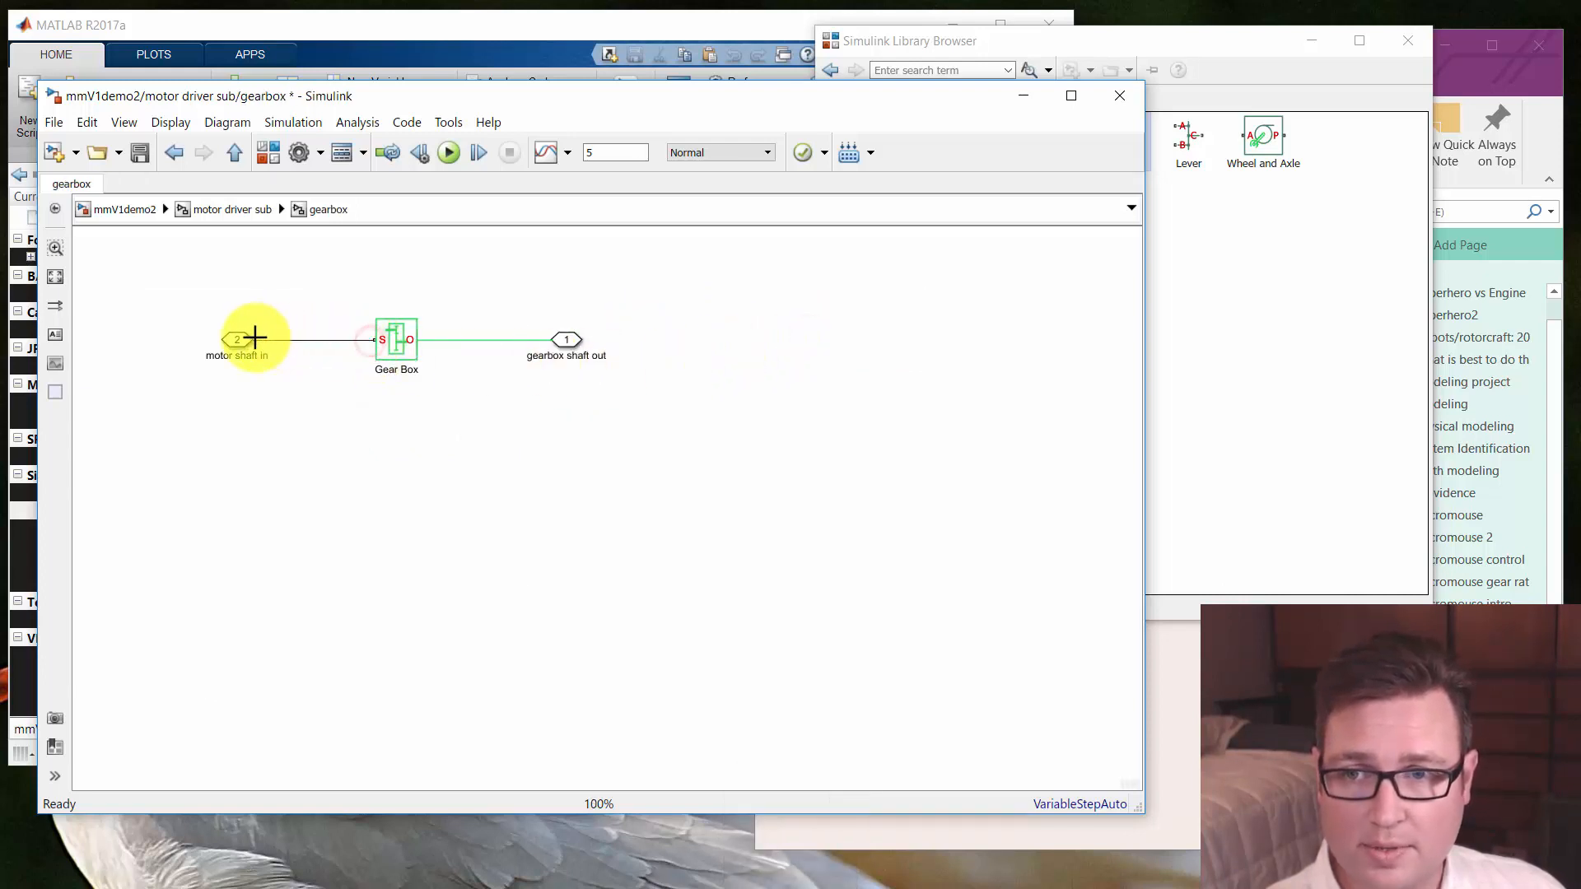
pyautogui.press('Escape')
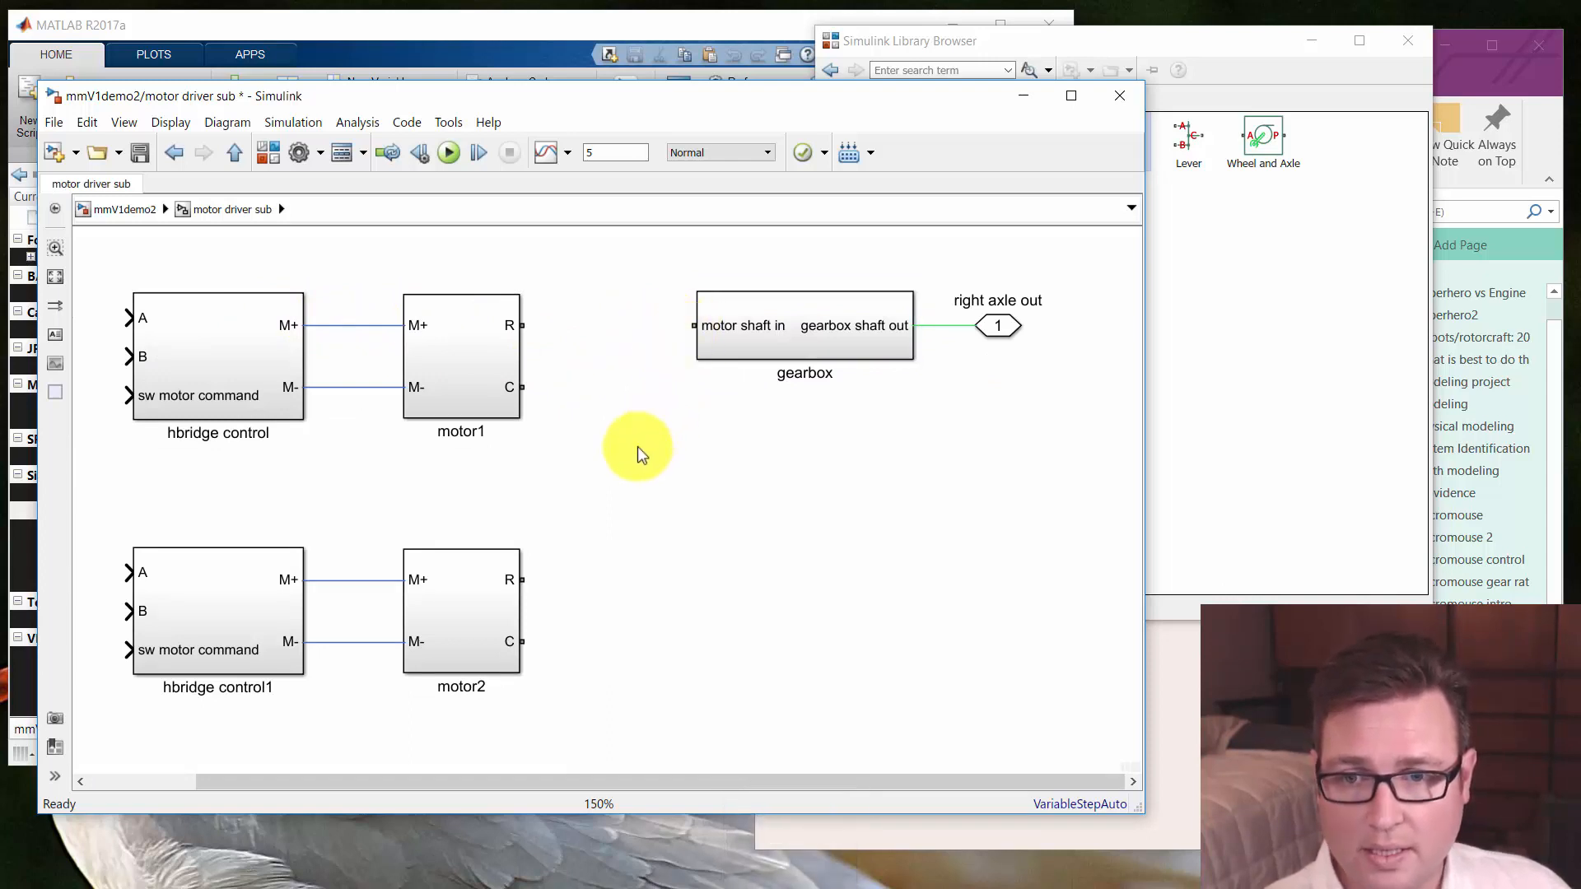
# Connect the gearbox's motor shaft in port to motor1's R port
pyautogui.moveTo(667, 469); pyautogui.dragTo(688, 479)
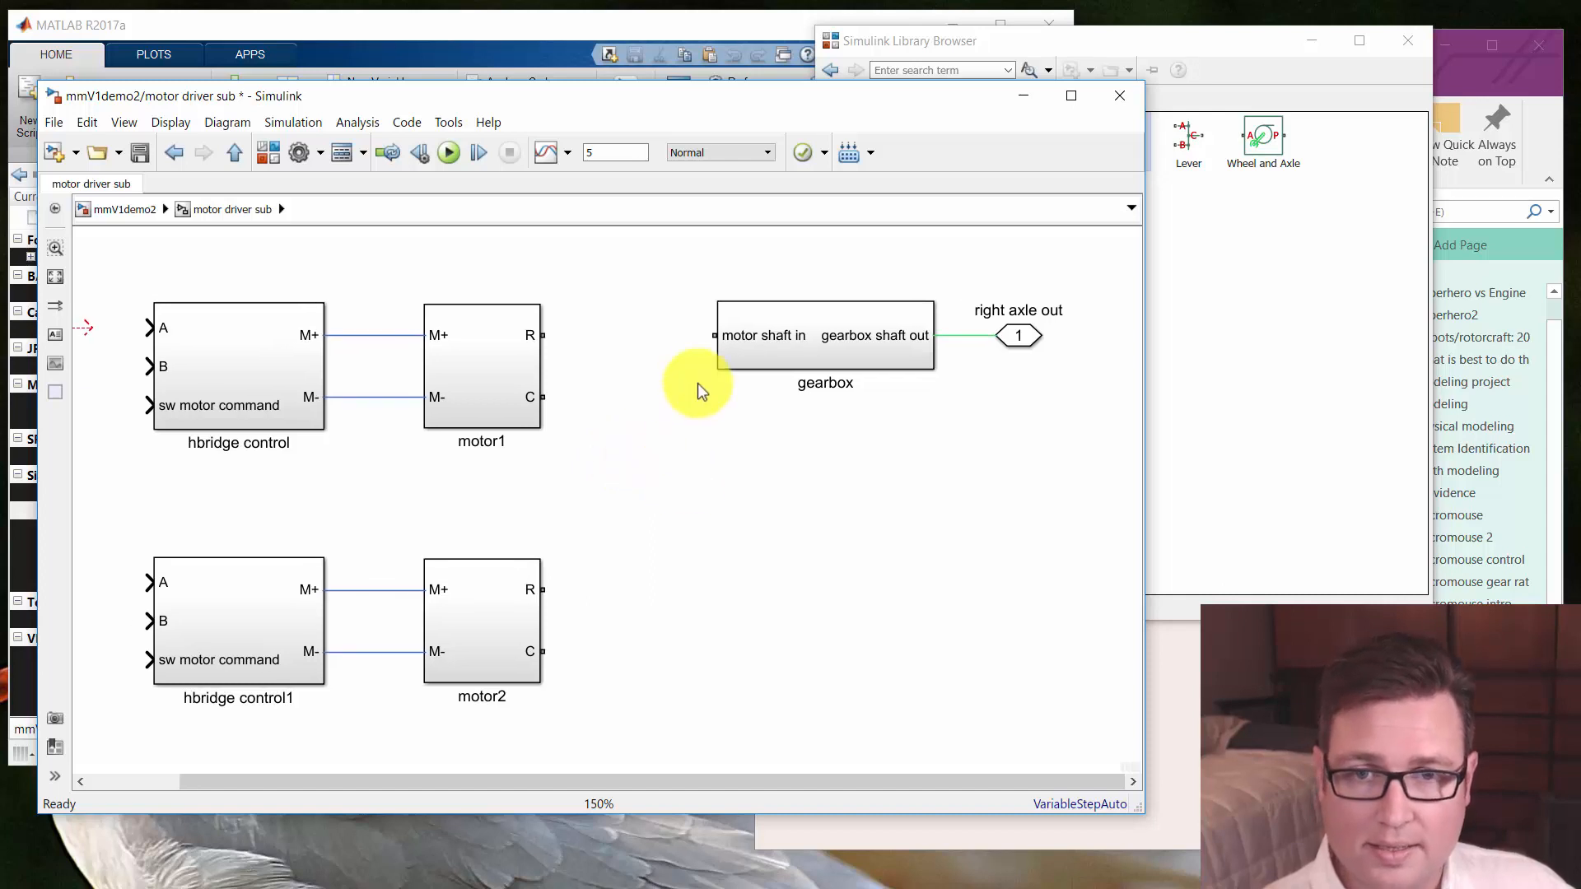
pyautogui.moveTo(716, 335); pyautogui.dragTo(542, 335)
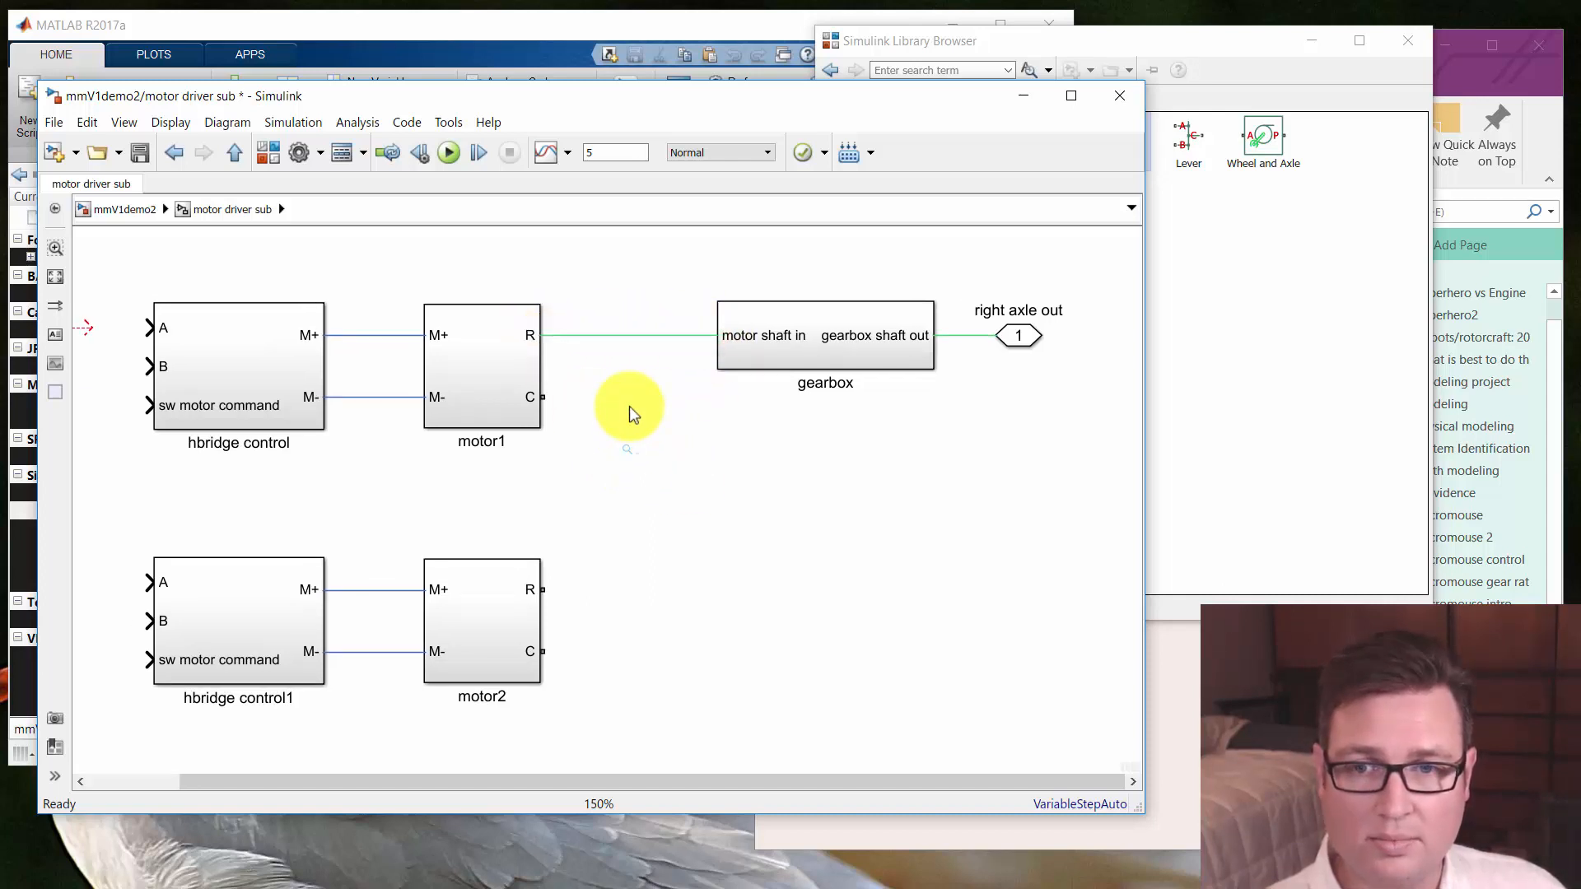
pyautogui.click(516, 408)
# Add a Mechanical Rotational Reference with its block name hidden and connect it to motor1's C port
pyautogui.click(628, 452)
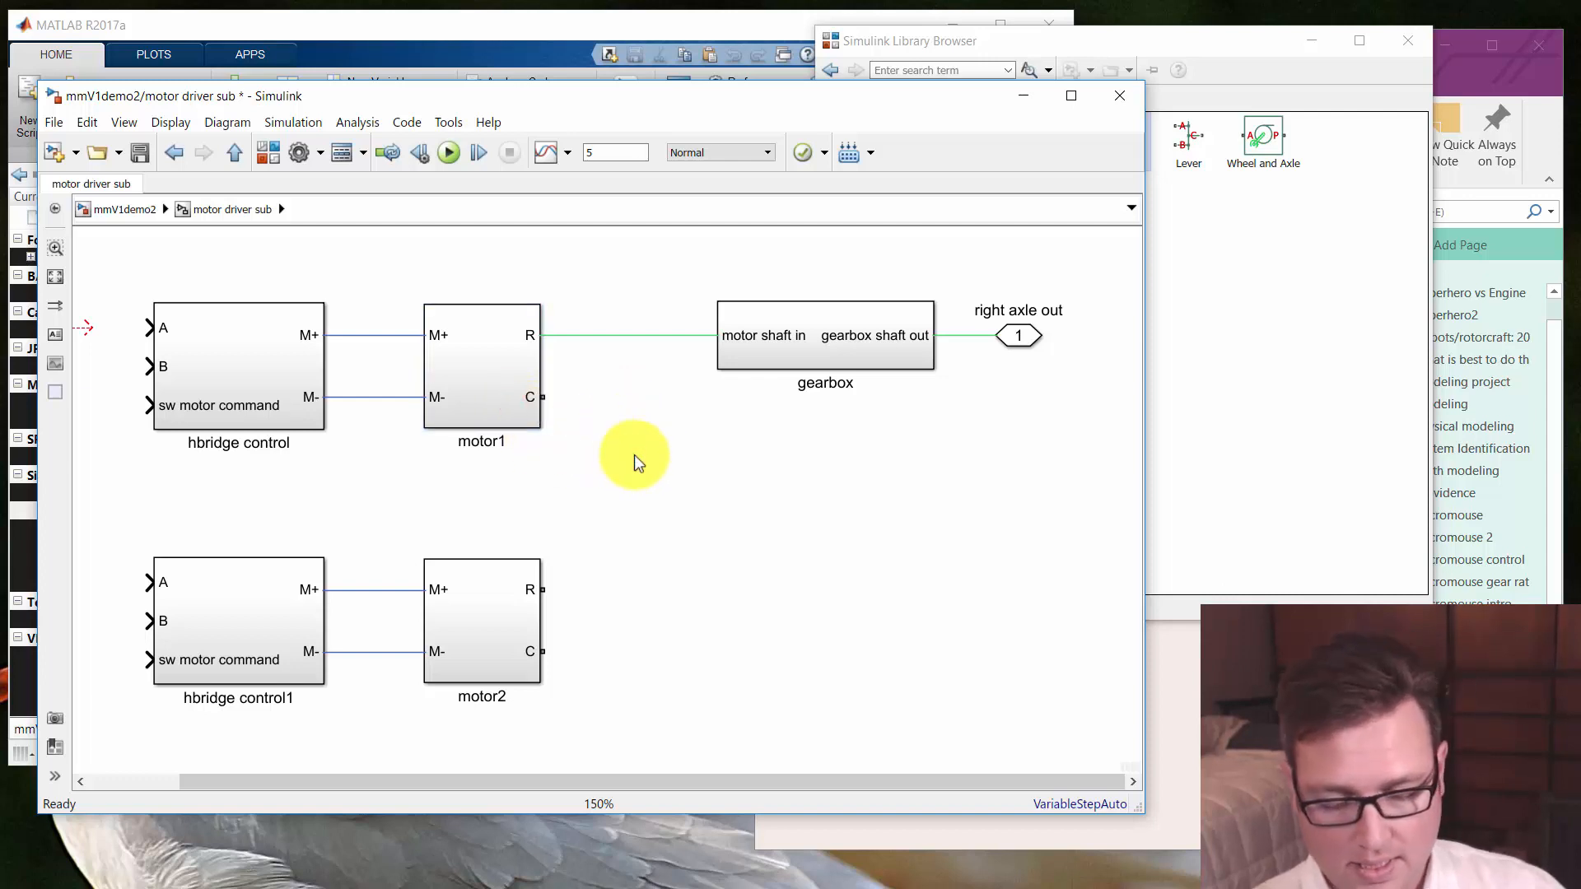
pyautogui.write('rot')
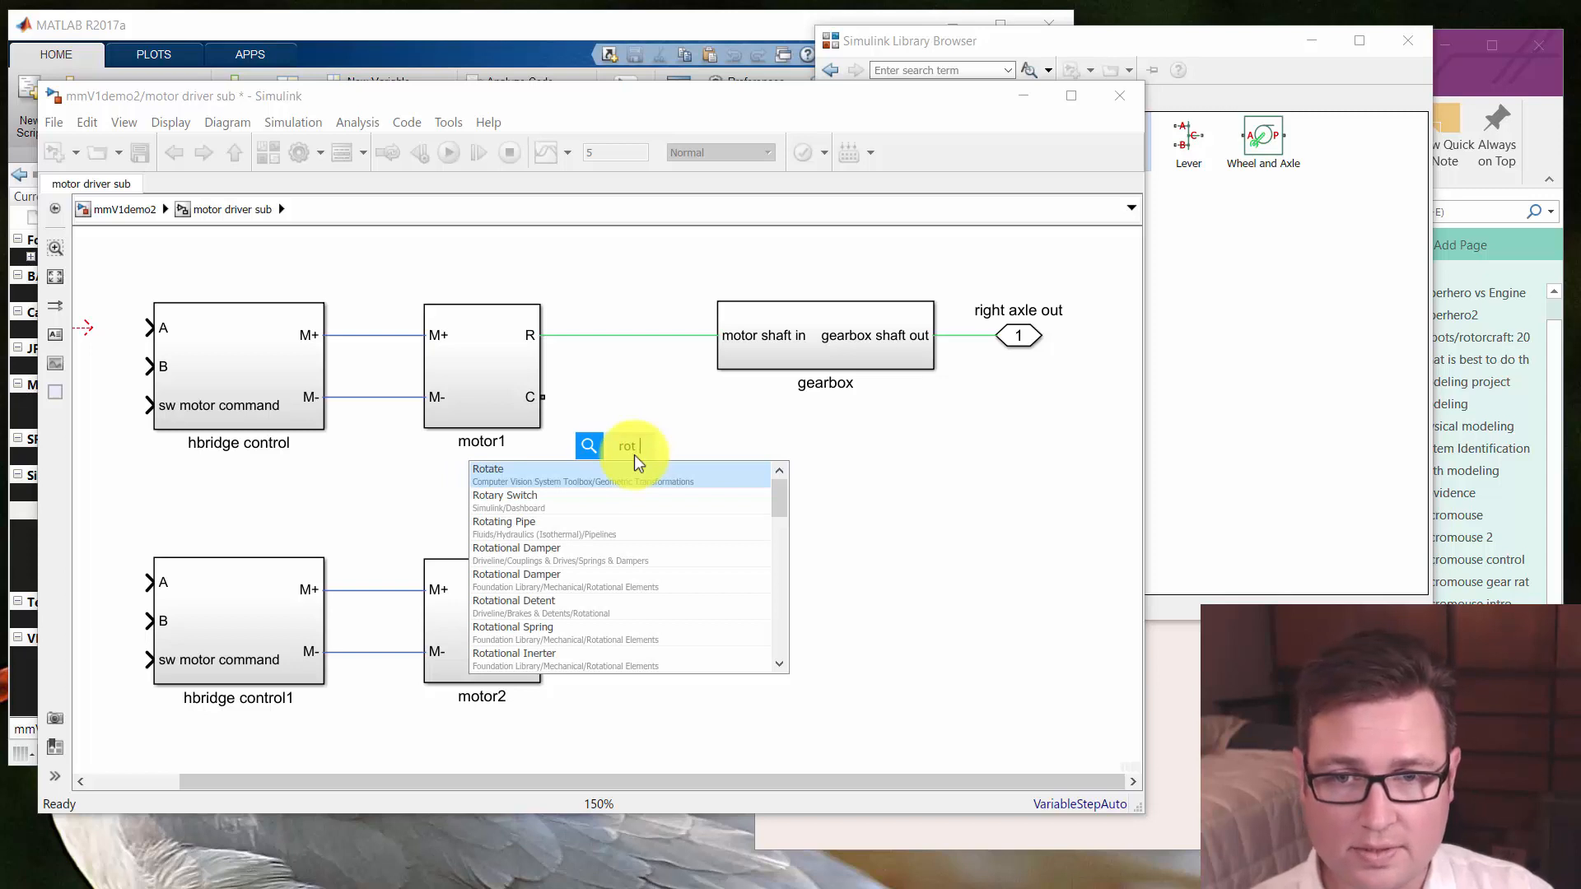
pyautogui.write(' ref')
pyautogui.press('Return')
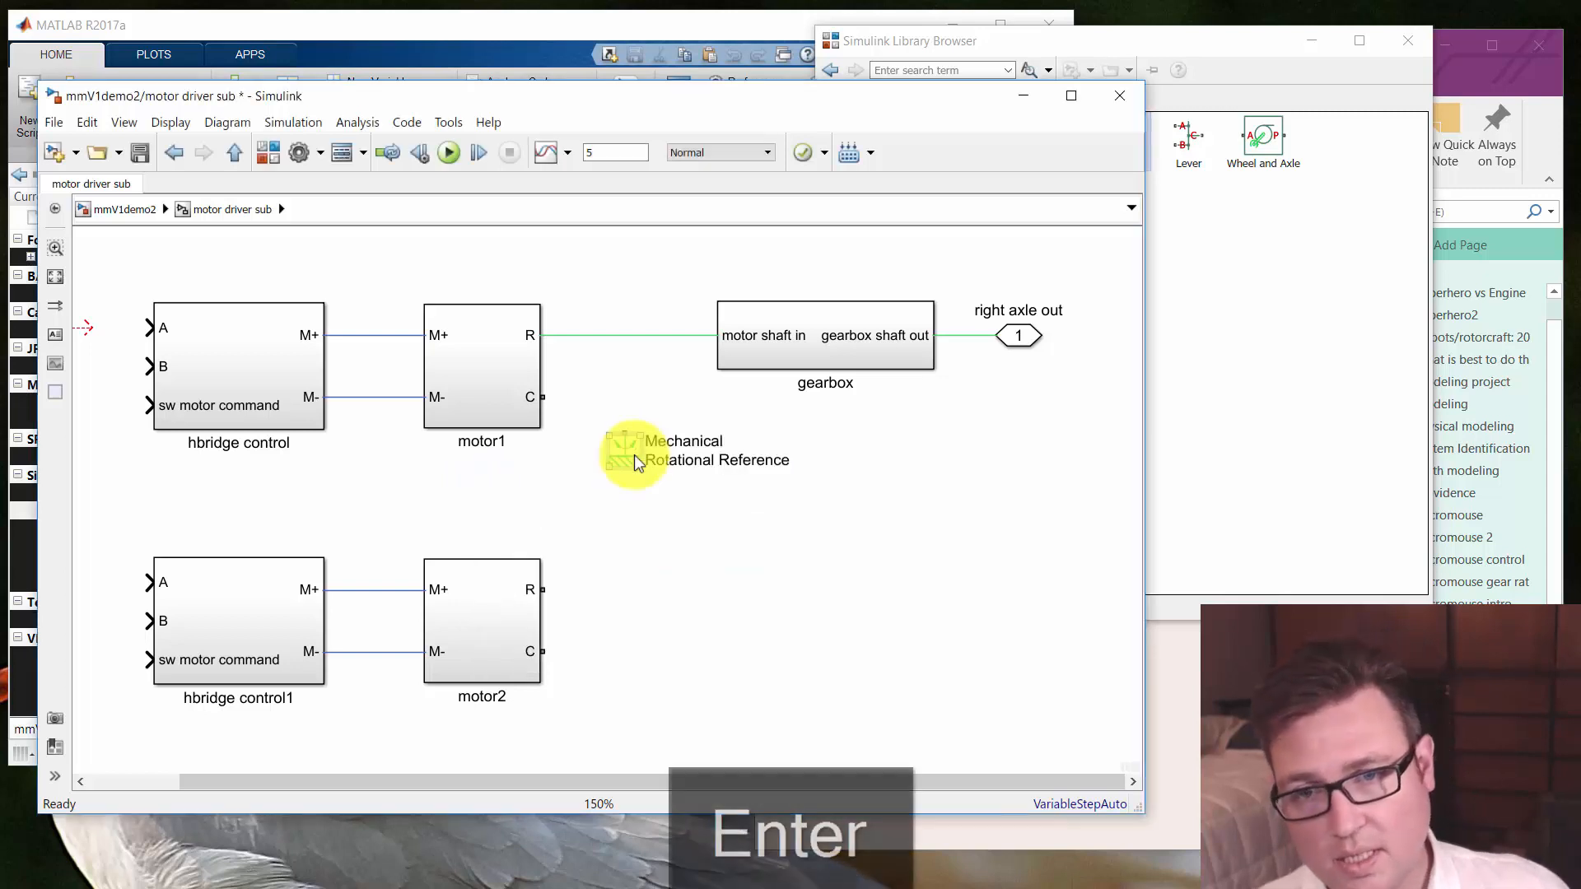
pyautogui.rightClick(634, 454)
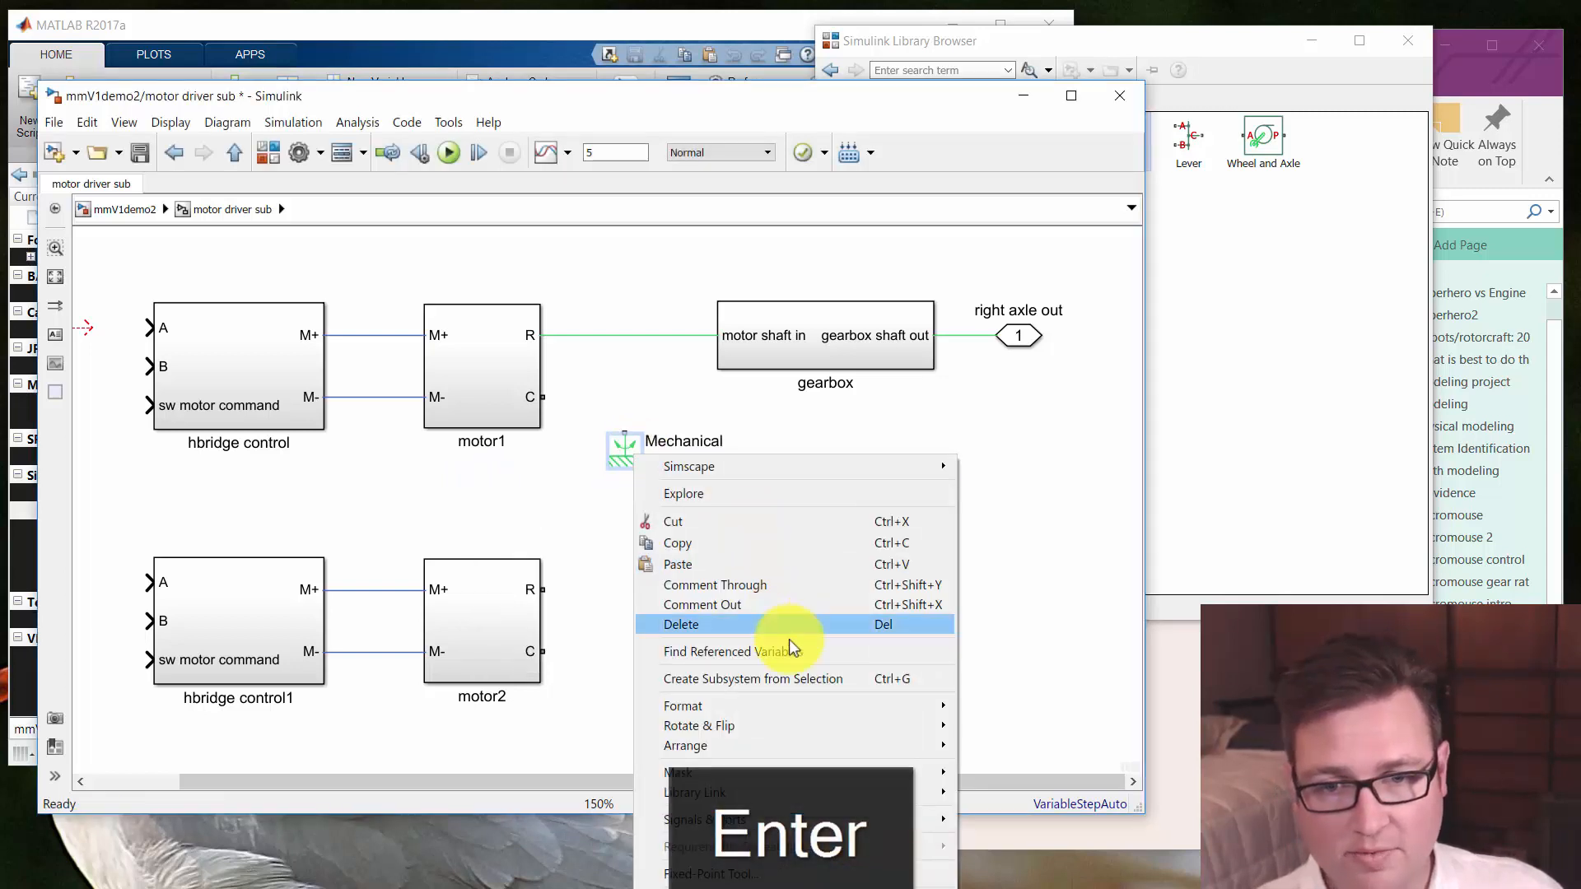
pyautogui.click(772, 713)
pyautogui.click(1029, 802)
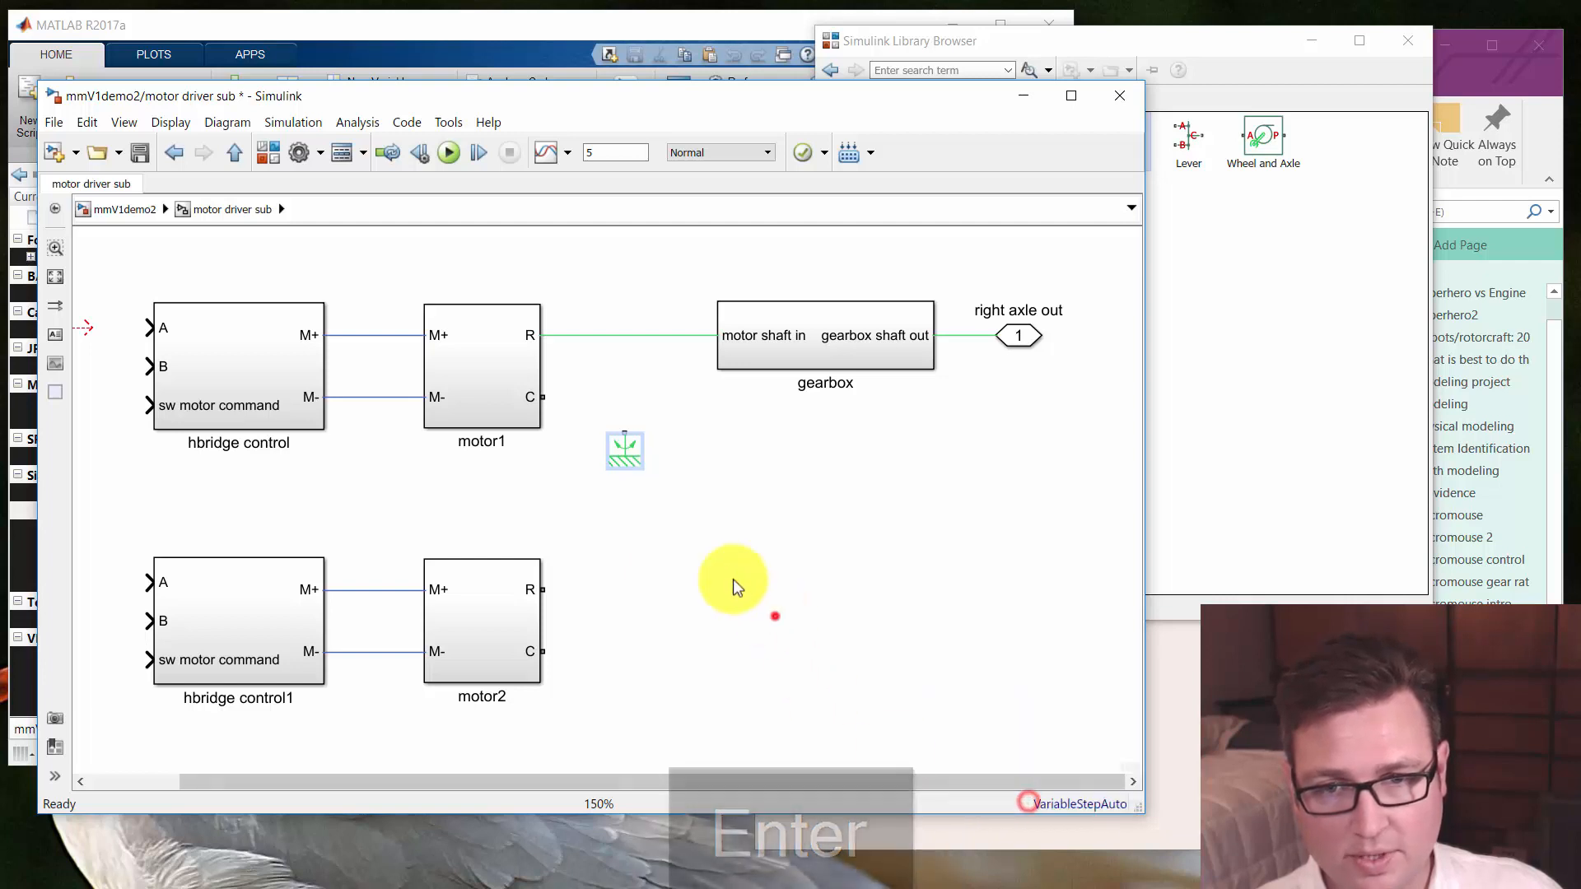
pyautogui.moveTo(596, 443); pyautogui.dragTo(543, 397)
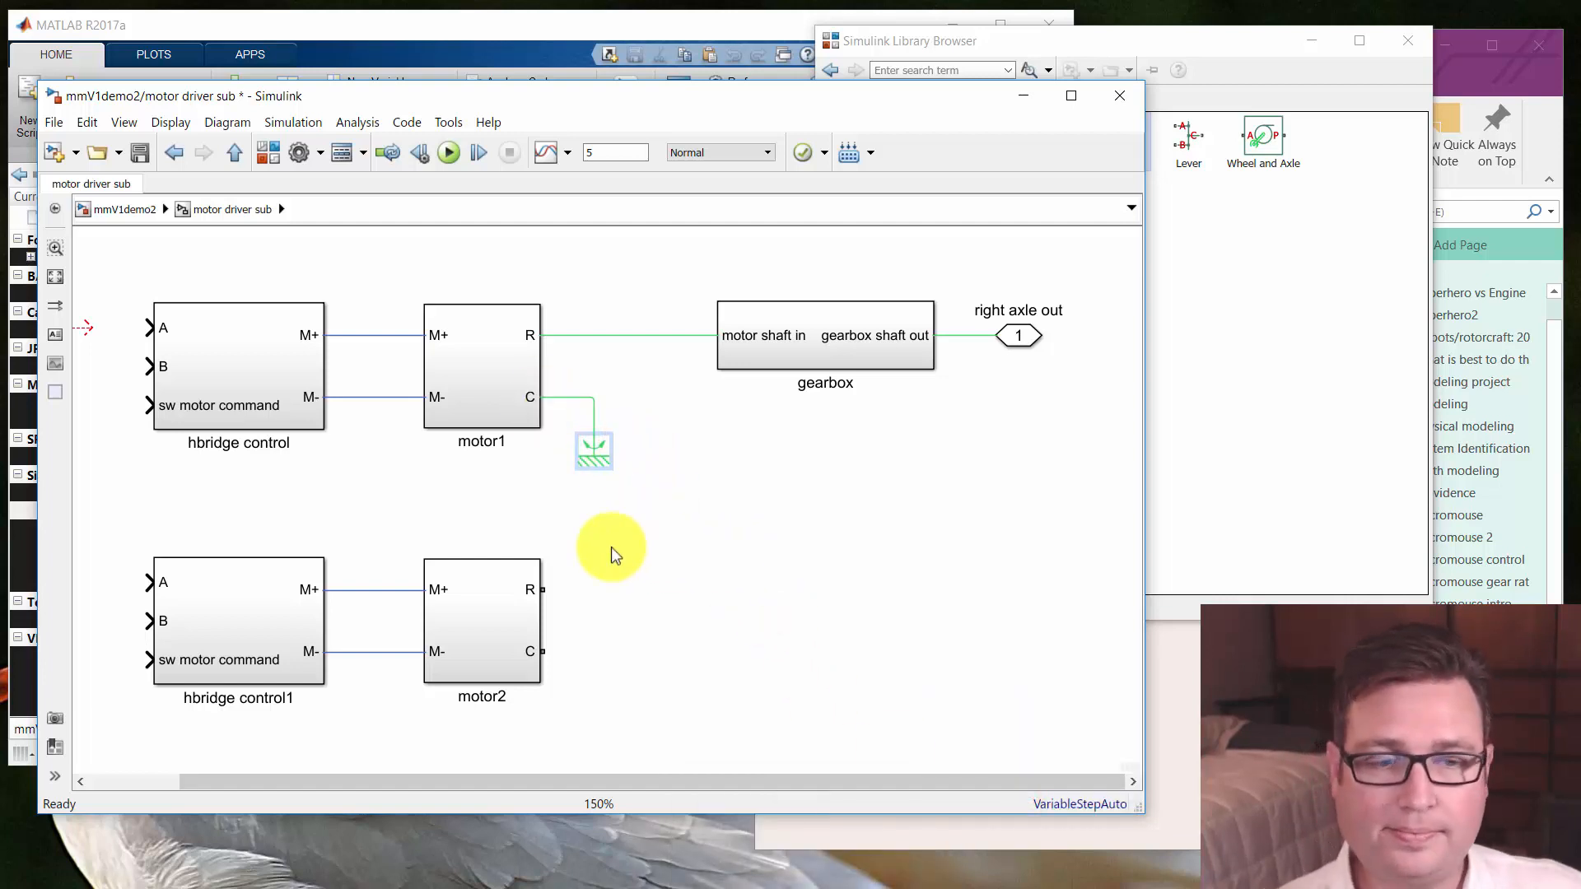
# Copy the rotational reference and the gearbox block for motor2, connecting them to its C and R ports respectively
pyautogui.moveTo(594, 452)
pyautogui.mouseDown()
pyautogui.moveTo(621, 693)
pyautogui.moveTo(582, 716)
pyautogui.moveTo(542, 652)
pyautogui.mouseUp()
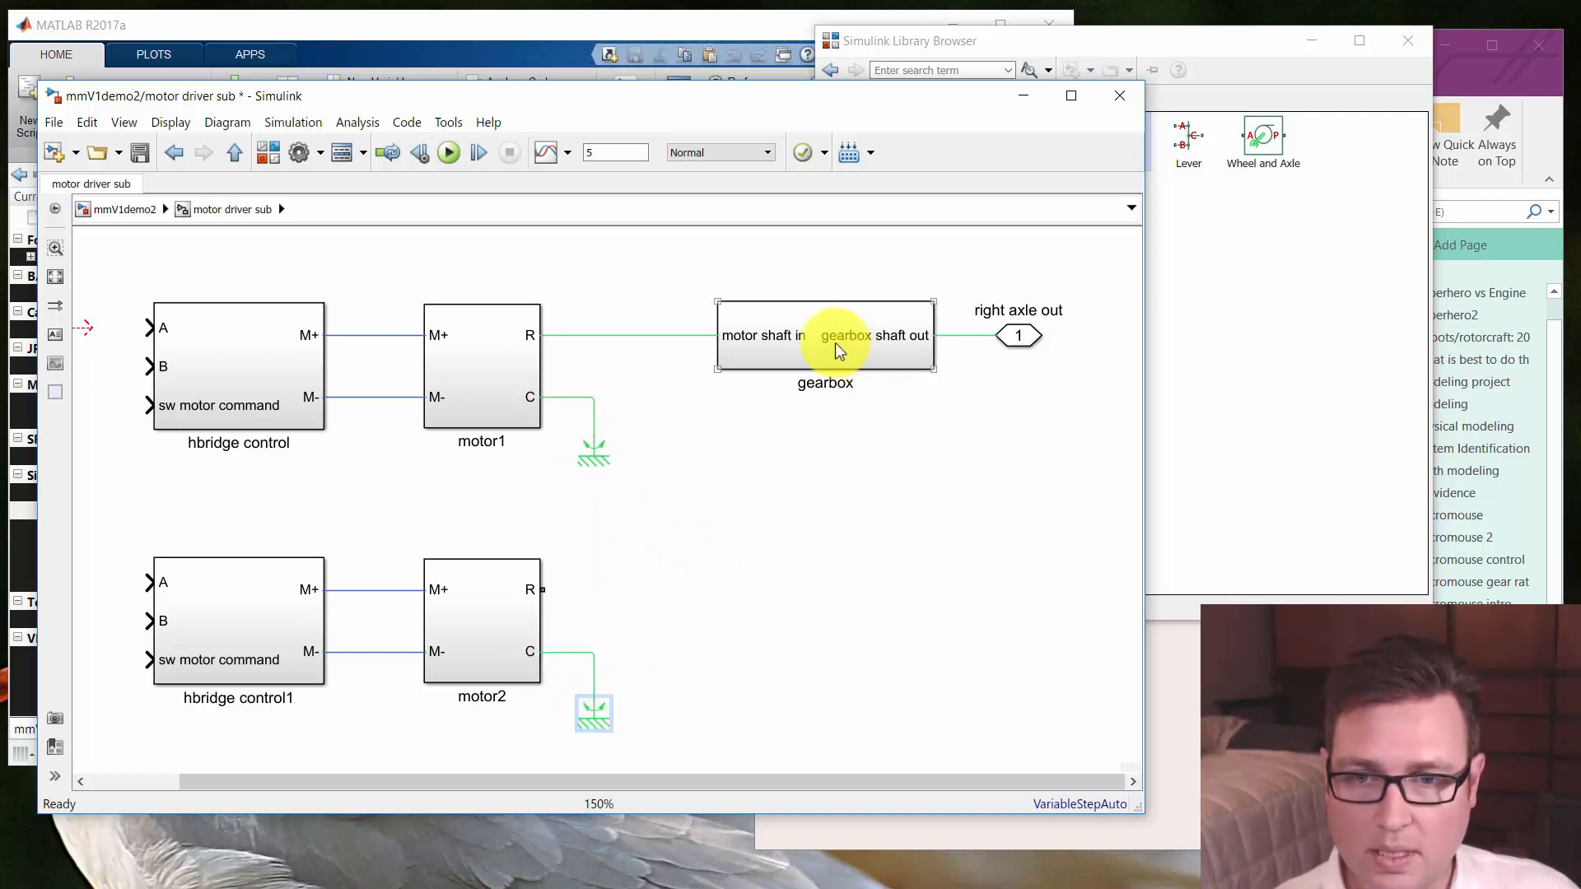
pyautogui.moveTo(834, 343); pyautogui.dragTo(811, 604)
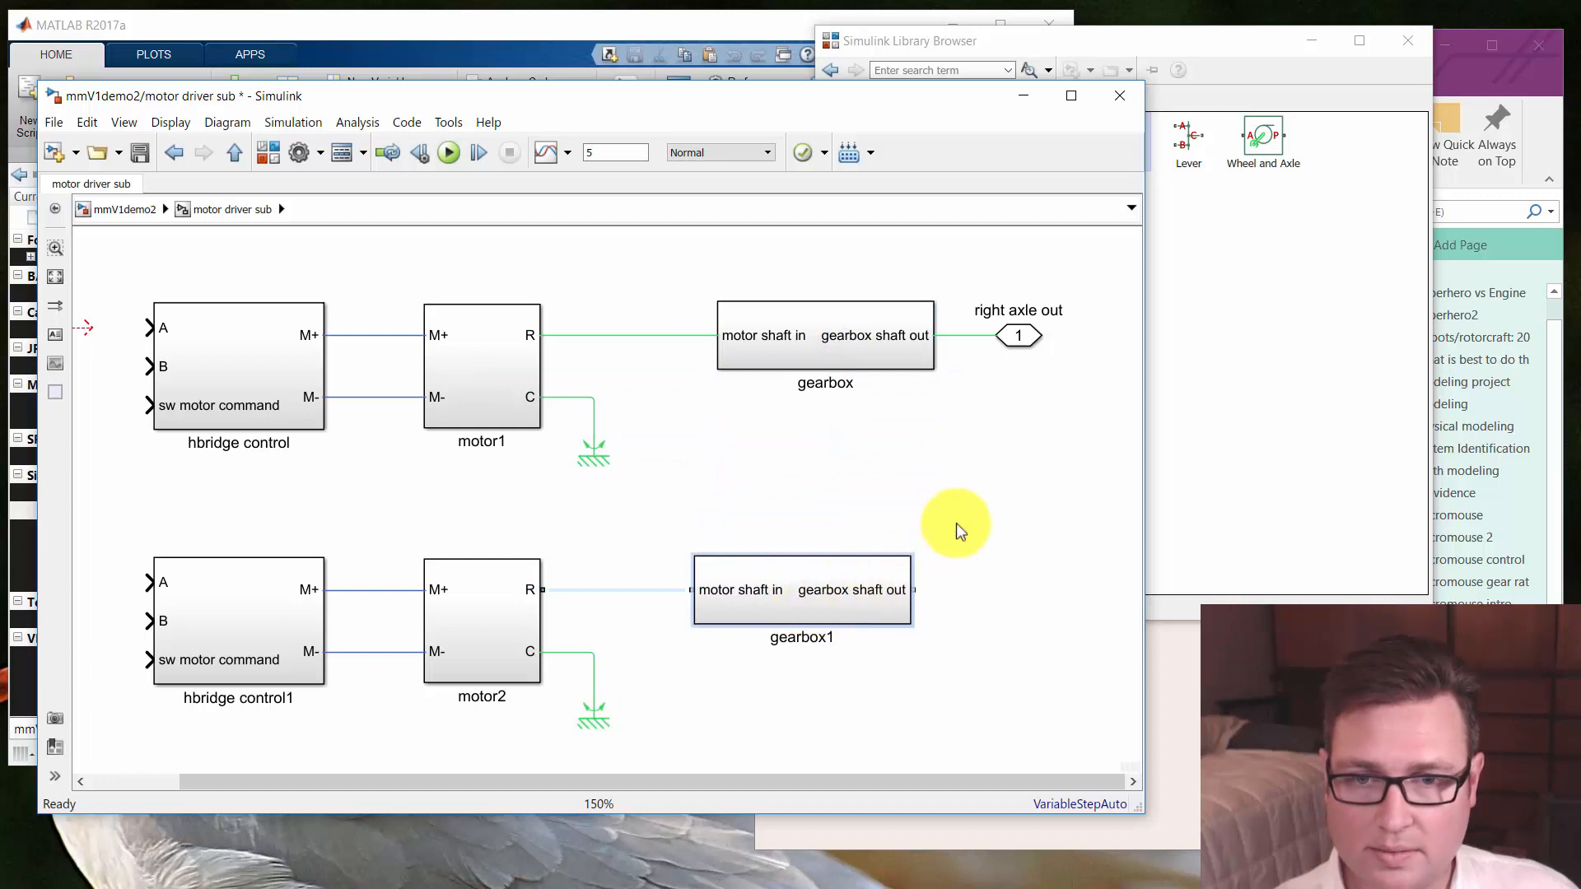
pyautogui.click(674, 589)
# Copy the right axle out port to the second gearbox, connect it to gearbox shaft out, and rename it left axle out
pyautogui.moveTo(881, 553); pyautogui.dragTo(667, 573)
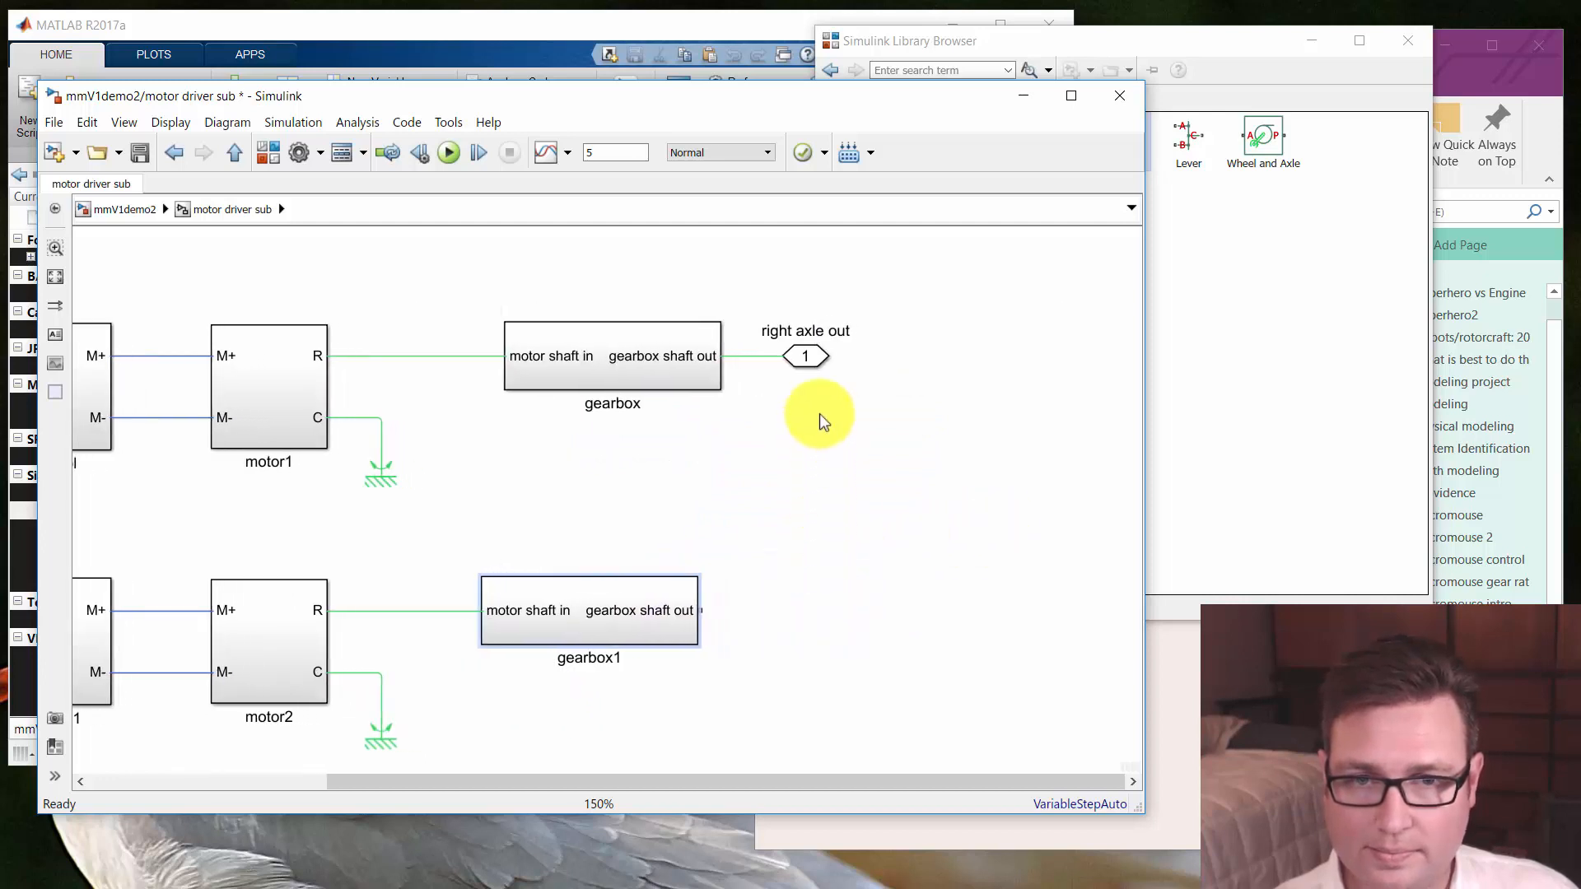
pyautogui.moveTo(808, 359); pyautogui.dragTo(821, 614)
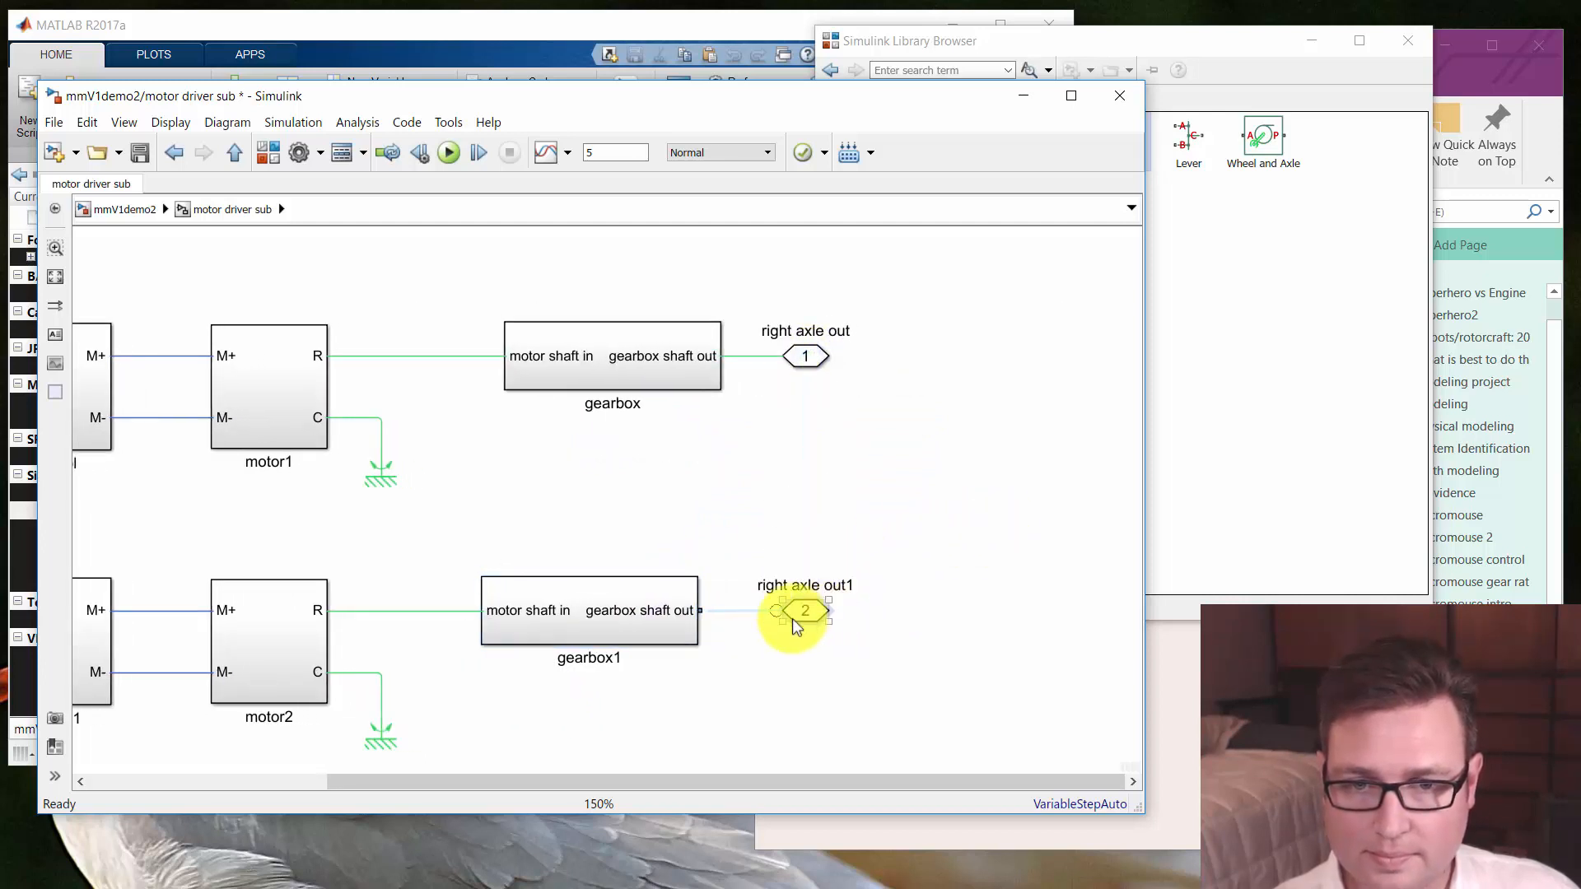
pyautogui.click(752, 610)
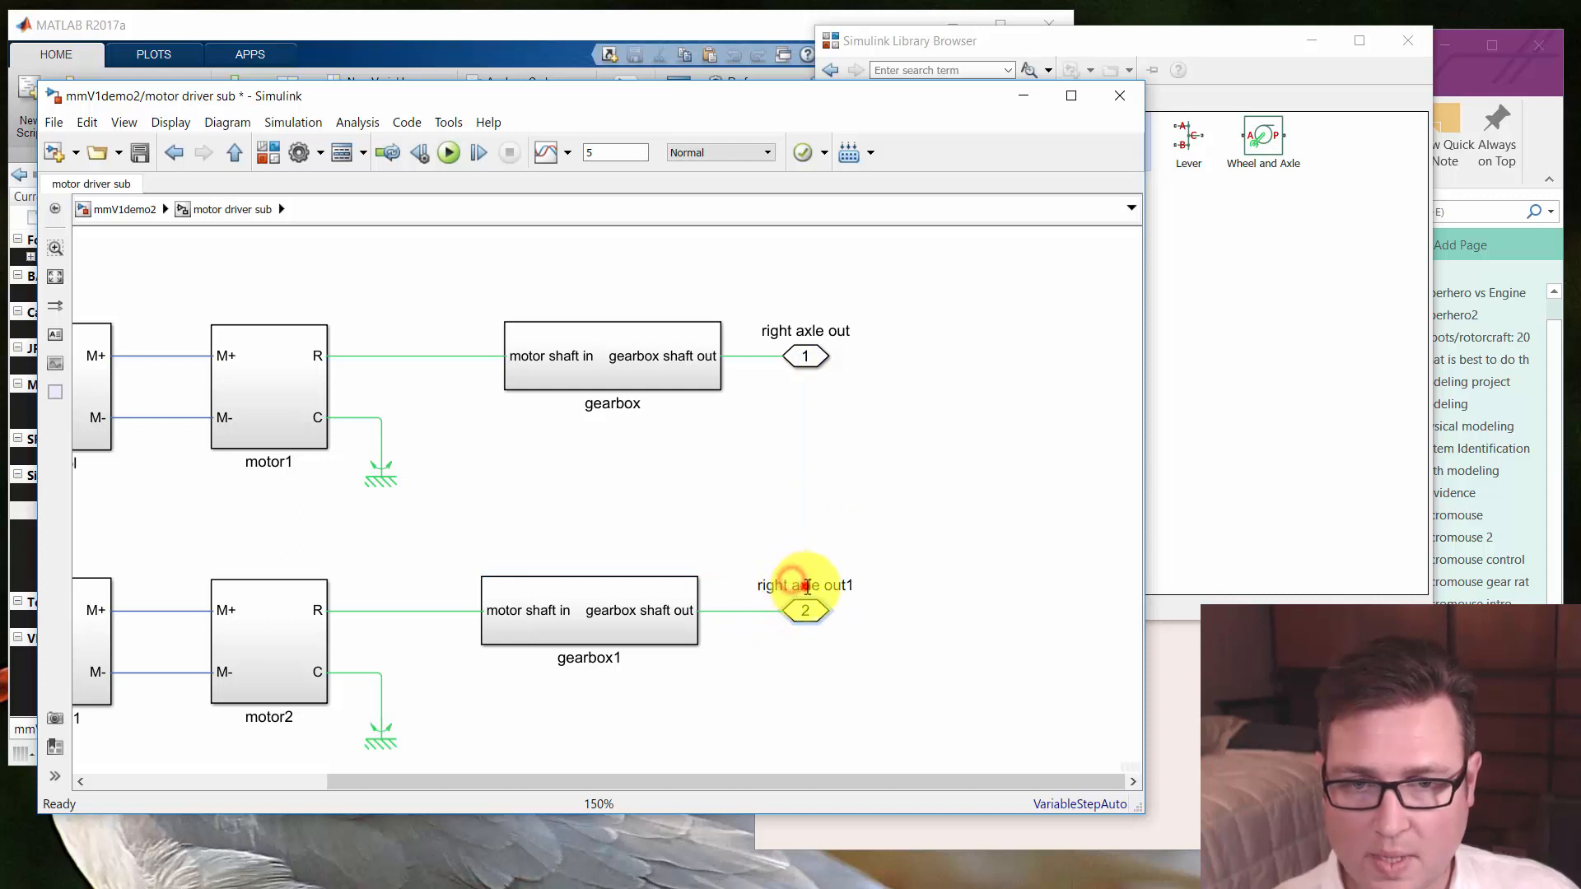
pyautogui.doubleClick(806, 586)
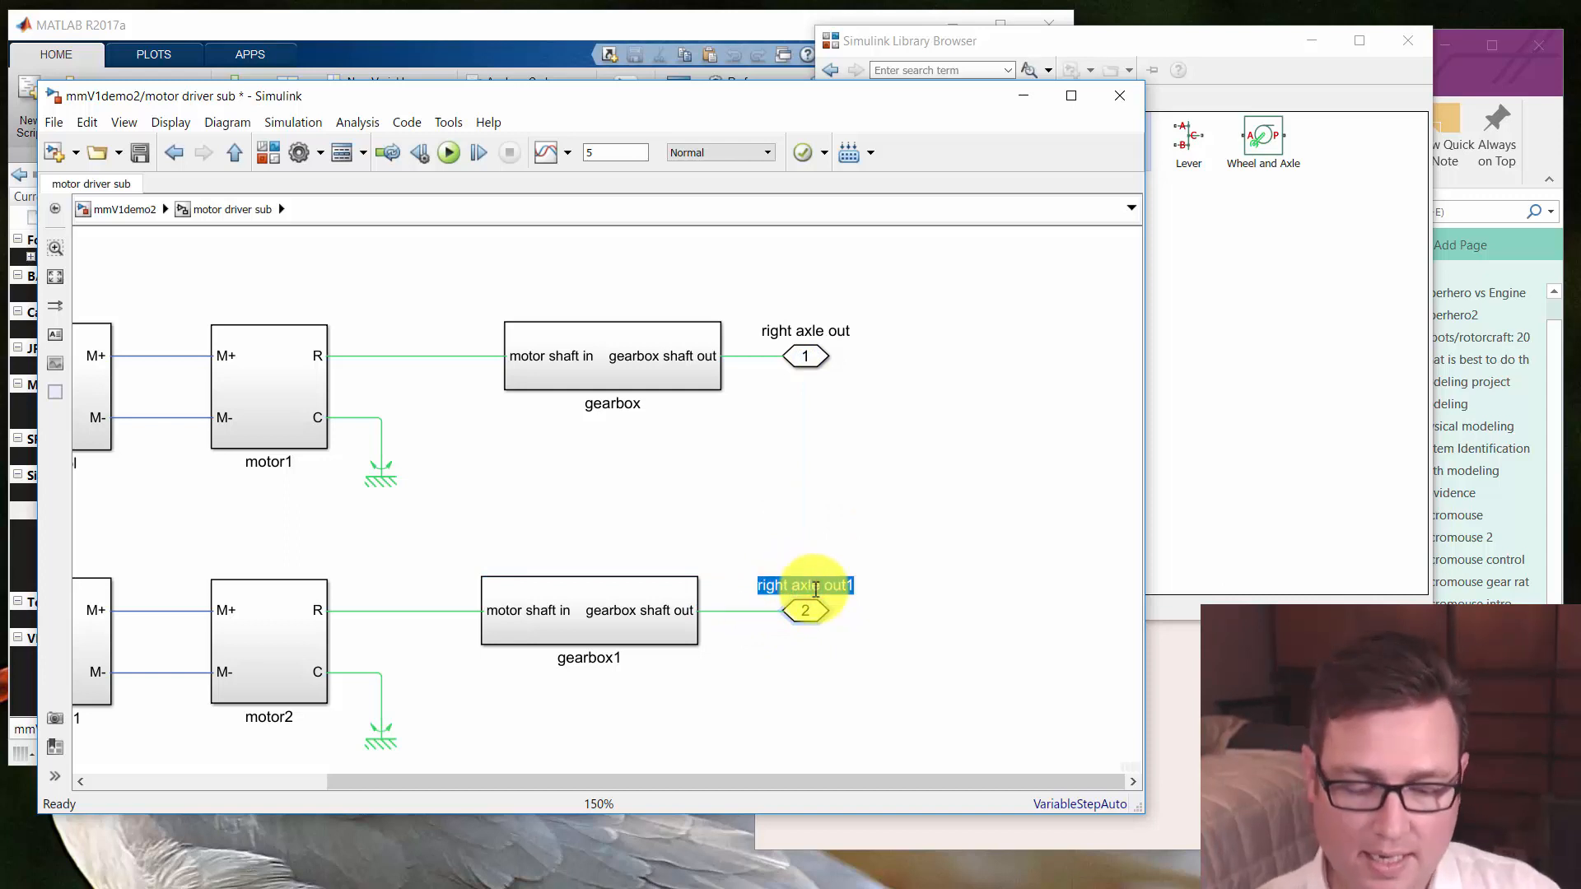
pyautogui.write('left axle out')
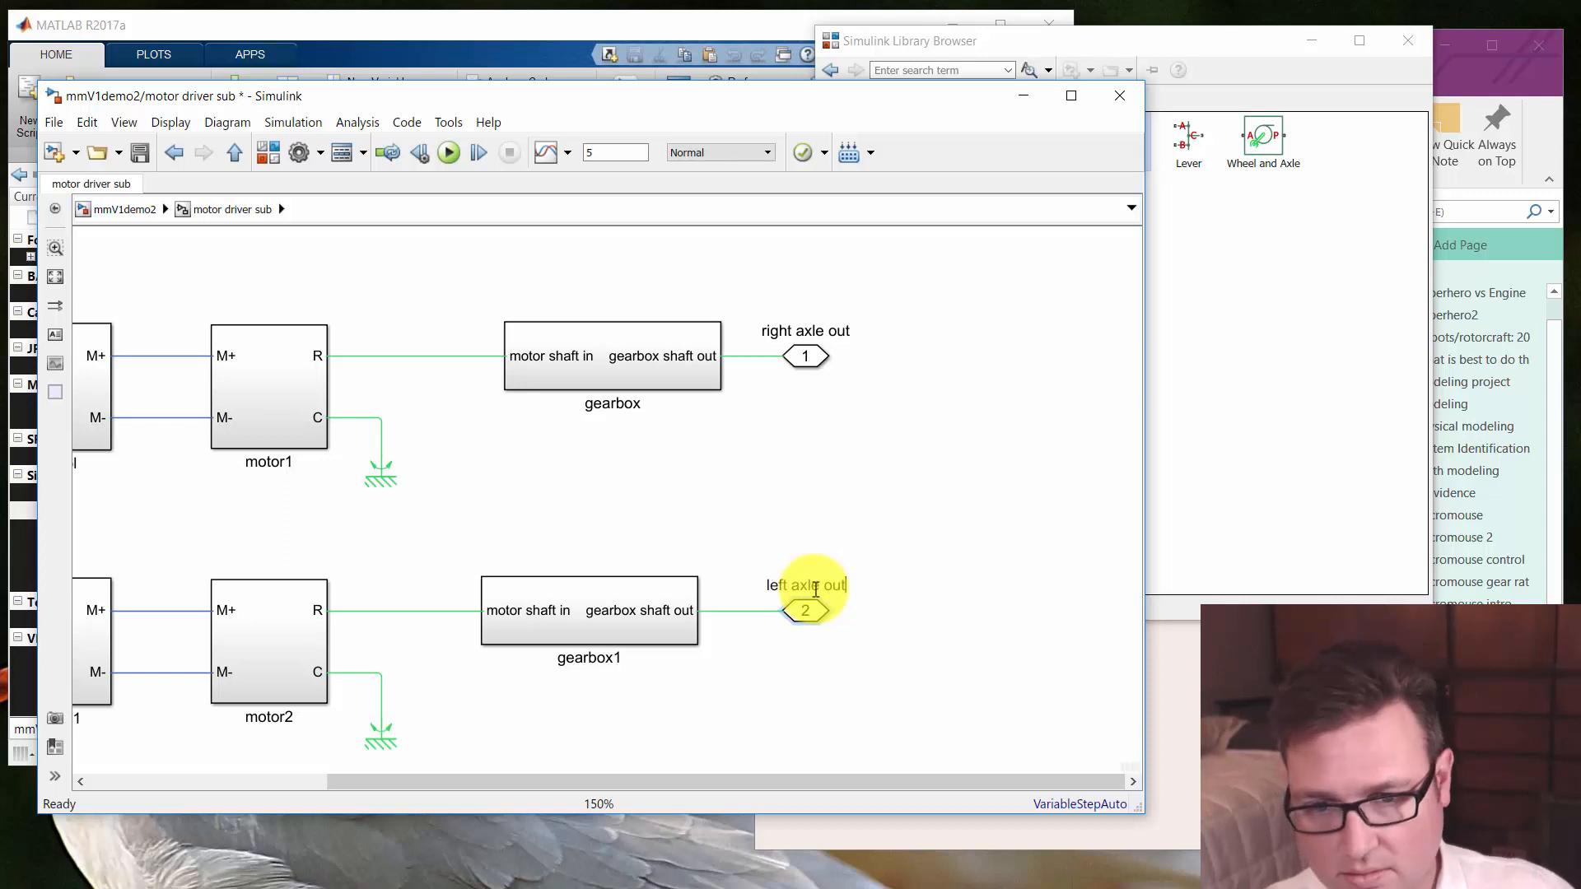
pyautogui.click(811, 486)
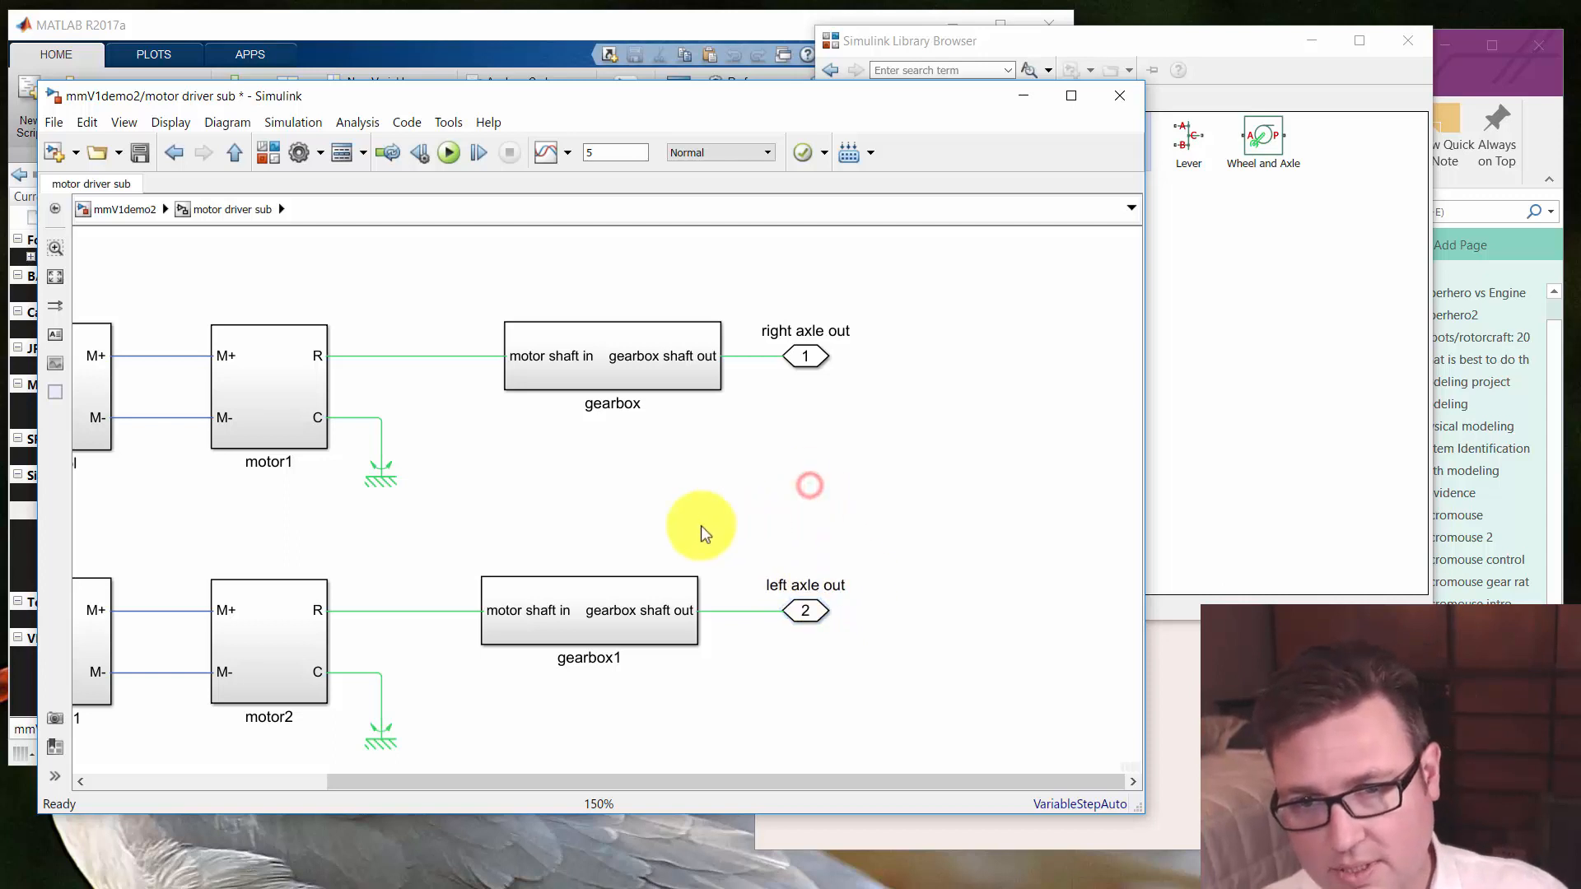
# At the top level, connect motor driver sub's right axle out and left axle out to the matching 3D multibody axle ports
pyautogui.moveTo(706, 522); pyautogui.dragTo(959, 498)
pyautogui.press('Escape')
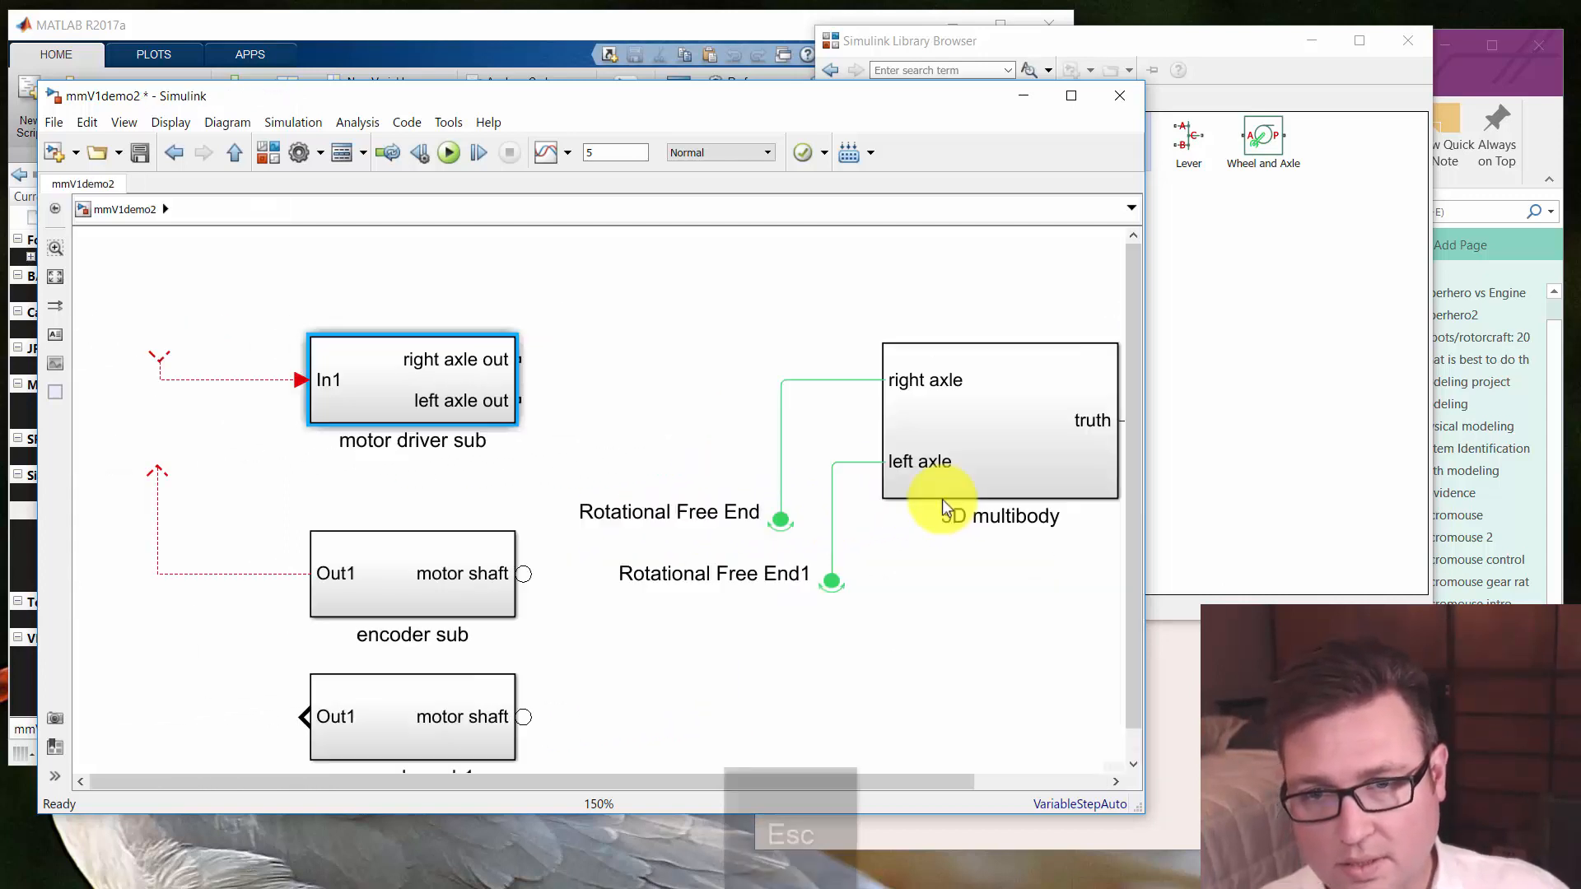
pyautogui.click(667, 411)
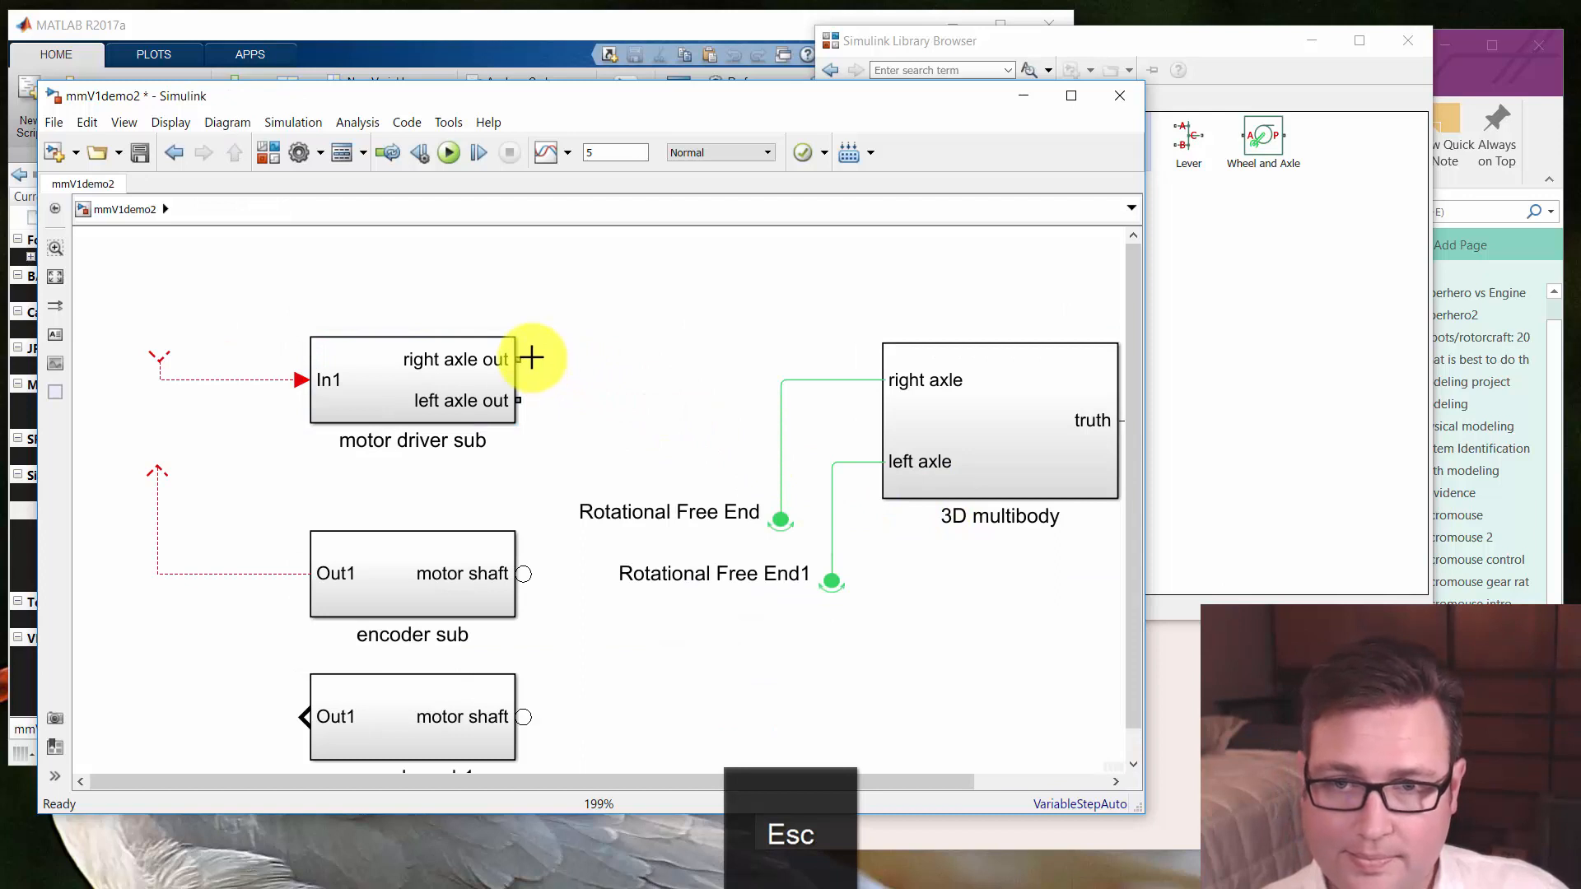
pyautogui.moveTo(528, 357); pyautogui.dragTo(790, 377)
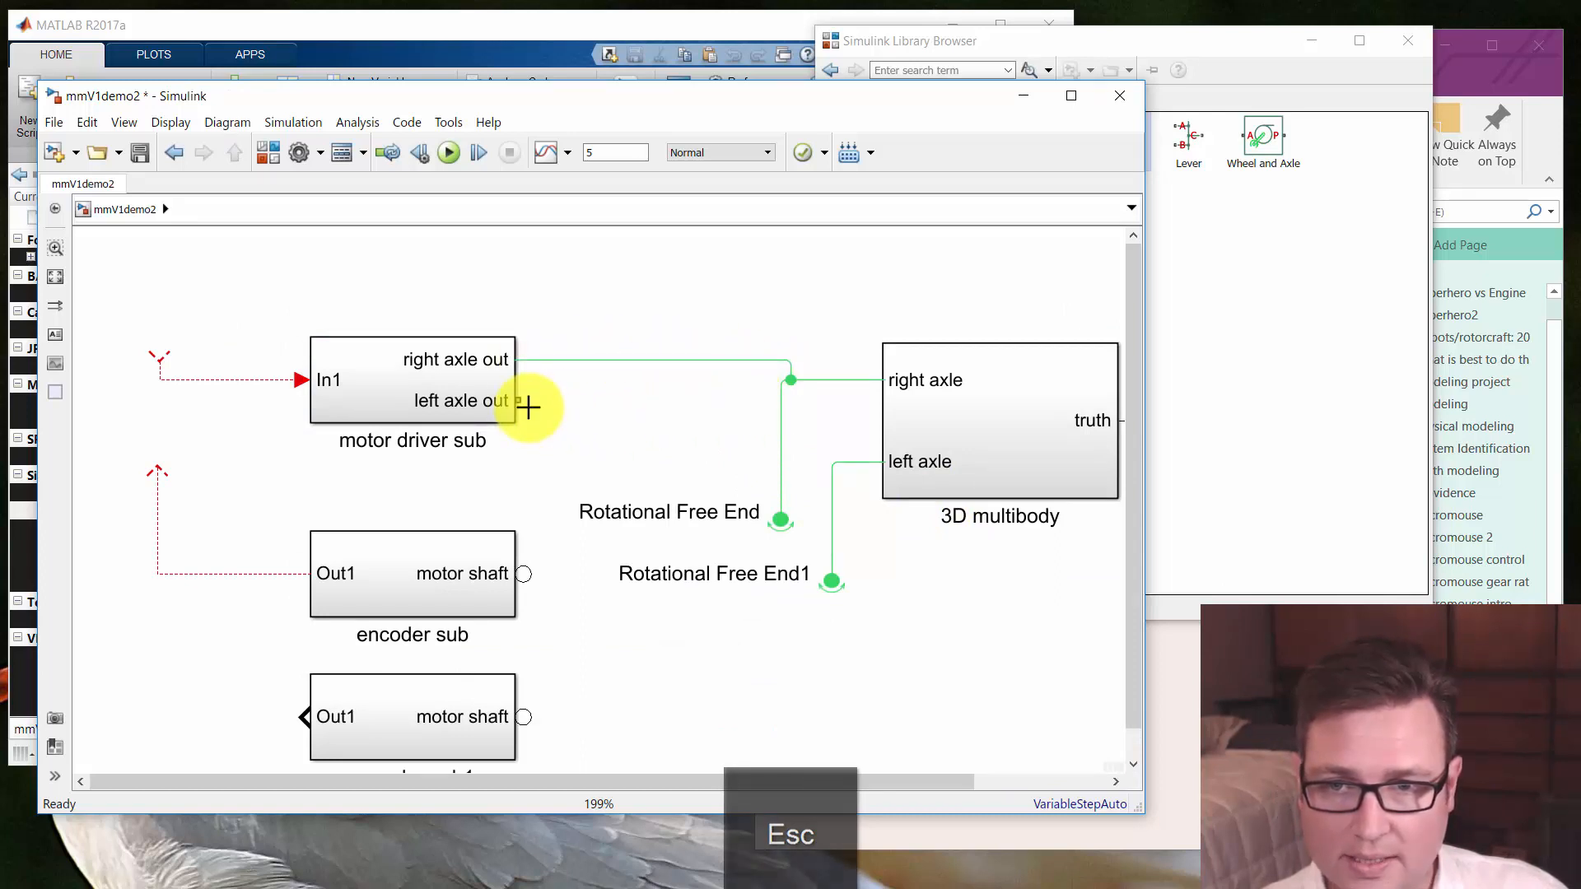
pyautogui.moveTo(521, 401); pyautogui.dragTo(845, 458)
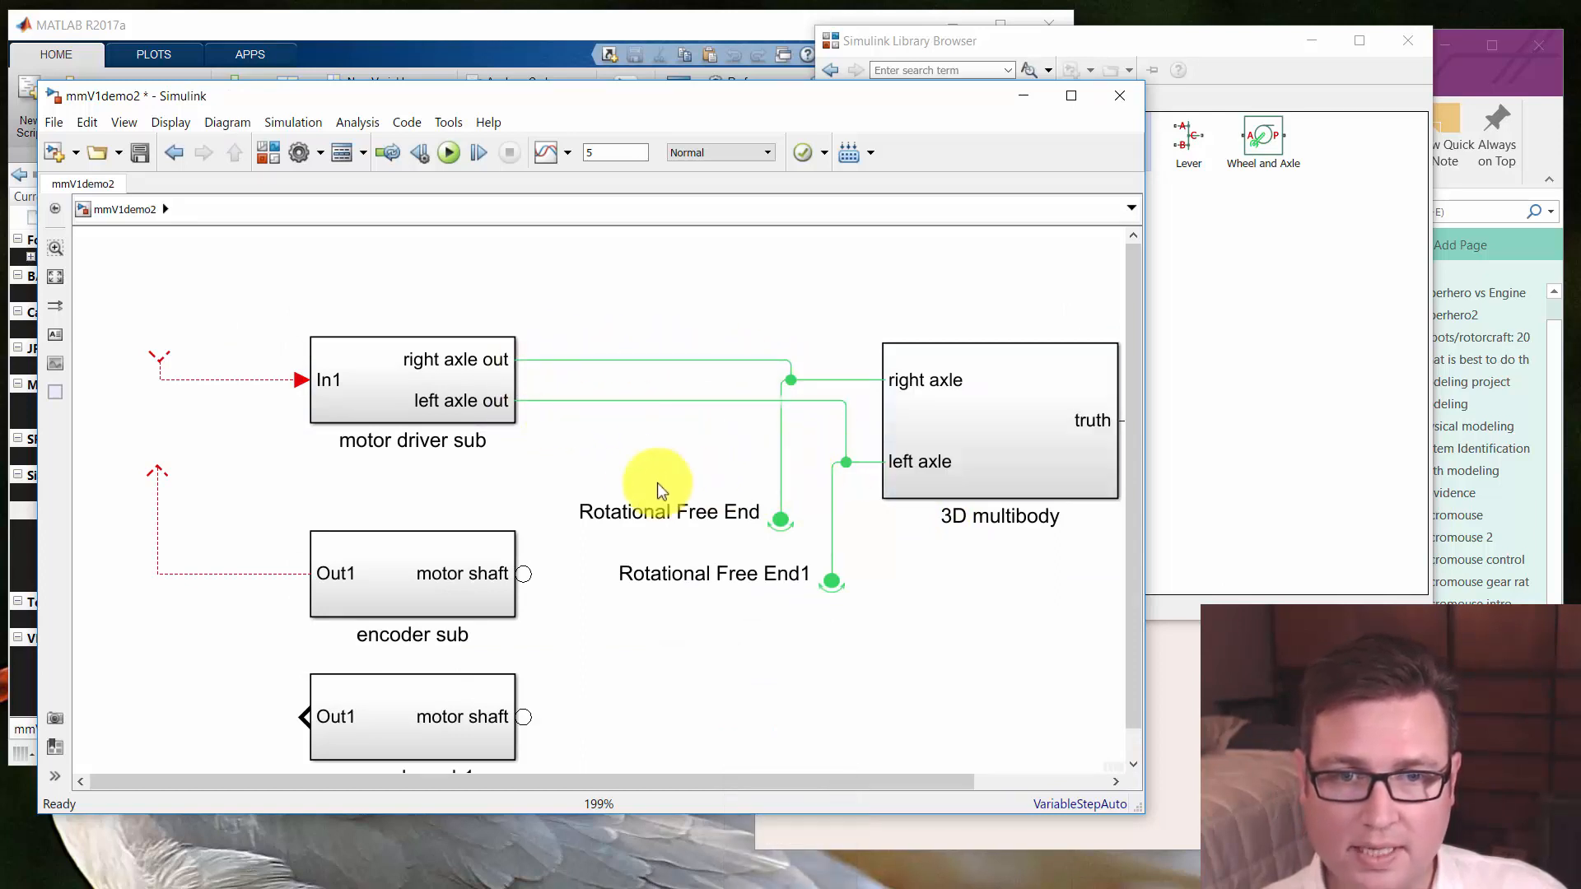
# Delete both Rotational Free End blocks and the leftover line branch from the axle connections
pyautogui.moveTo(522, 477); pyautogui.dragTo(559, 476)
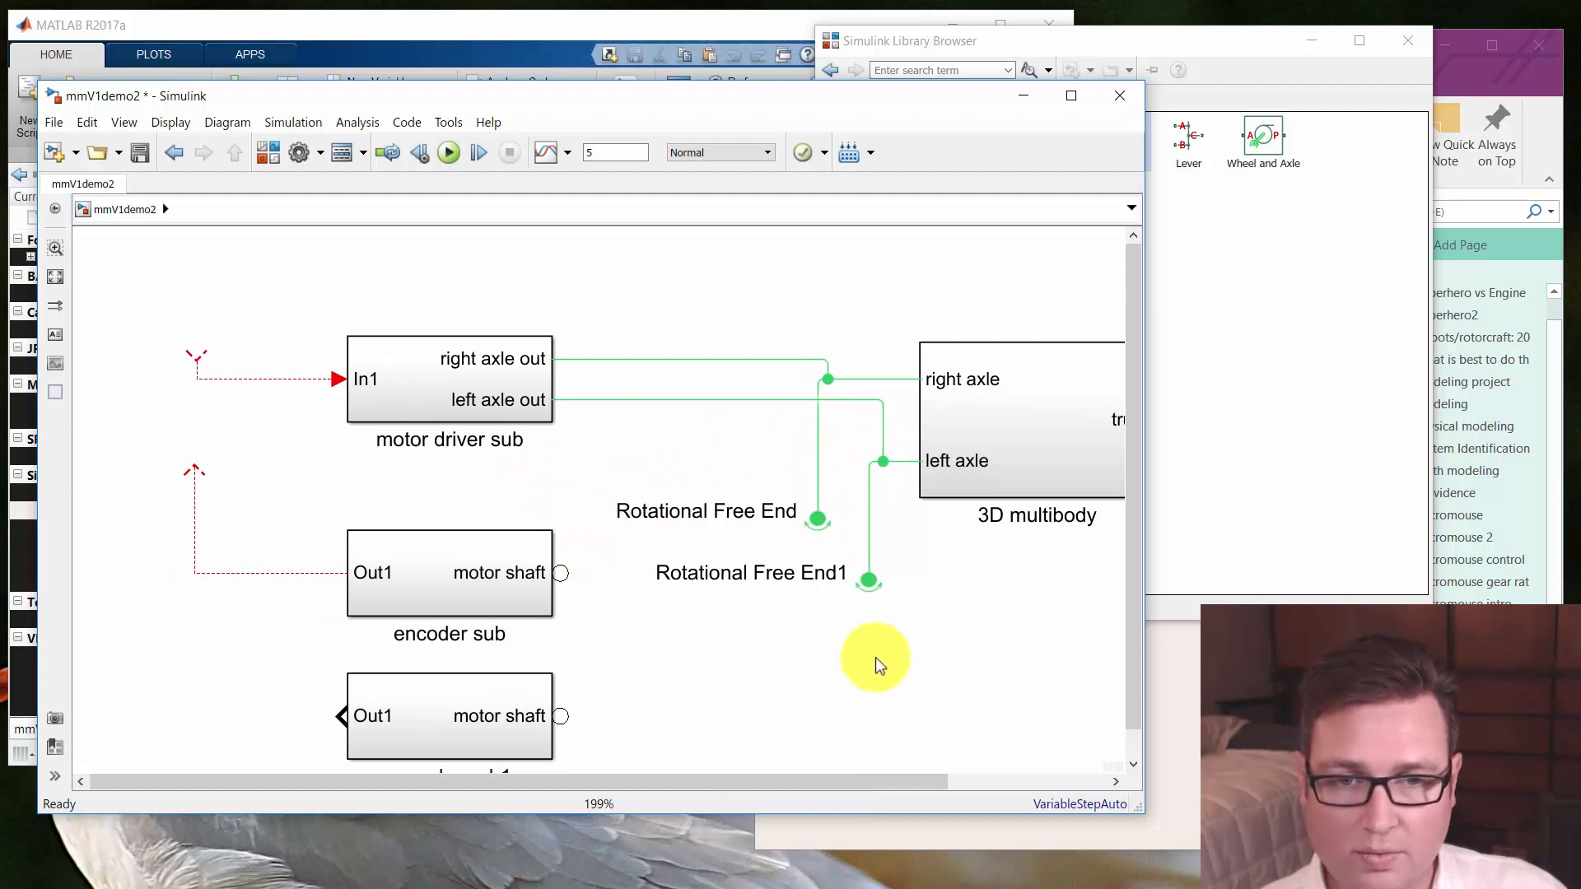
pyautogui.click(652, 511)
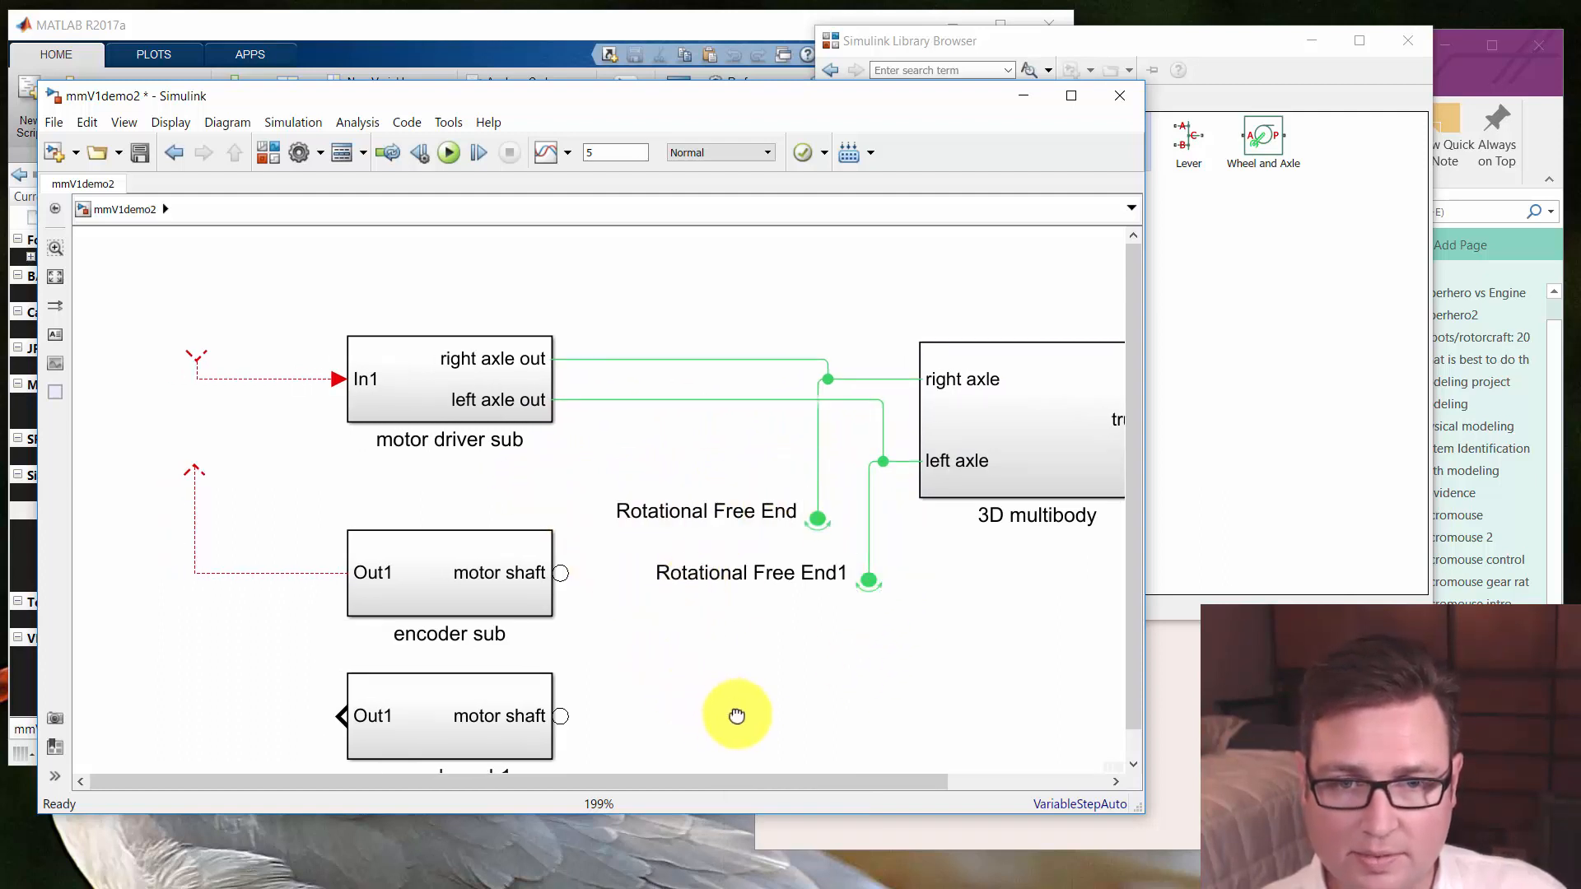
pyautogui.moveTo(736, 714); pyautogui.dragTo(751, 719)
pyautogui.moveTo(921, 669); pyautogui.dragTo(789, 522)
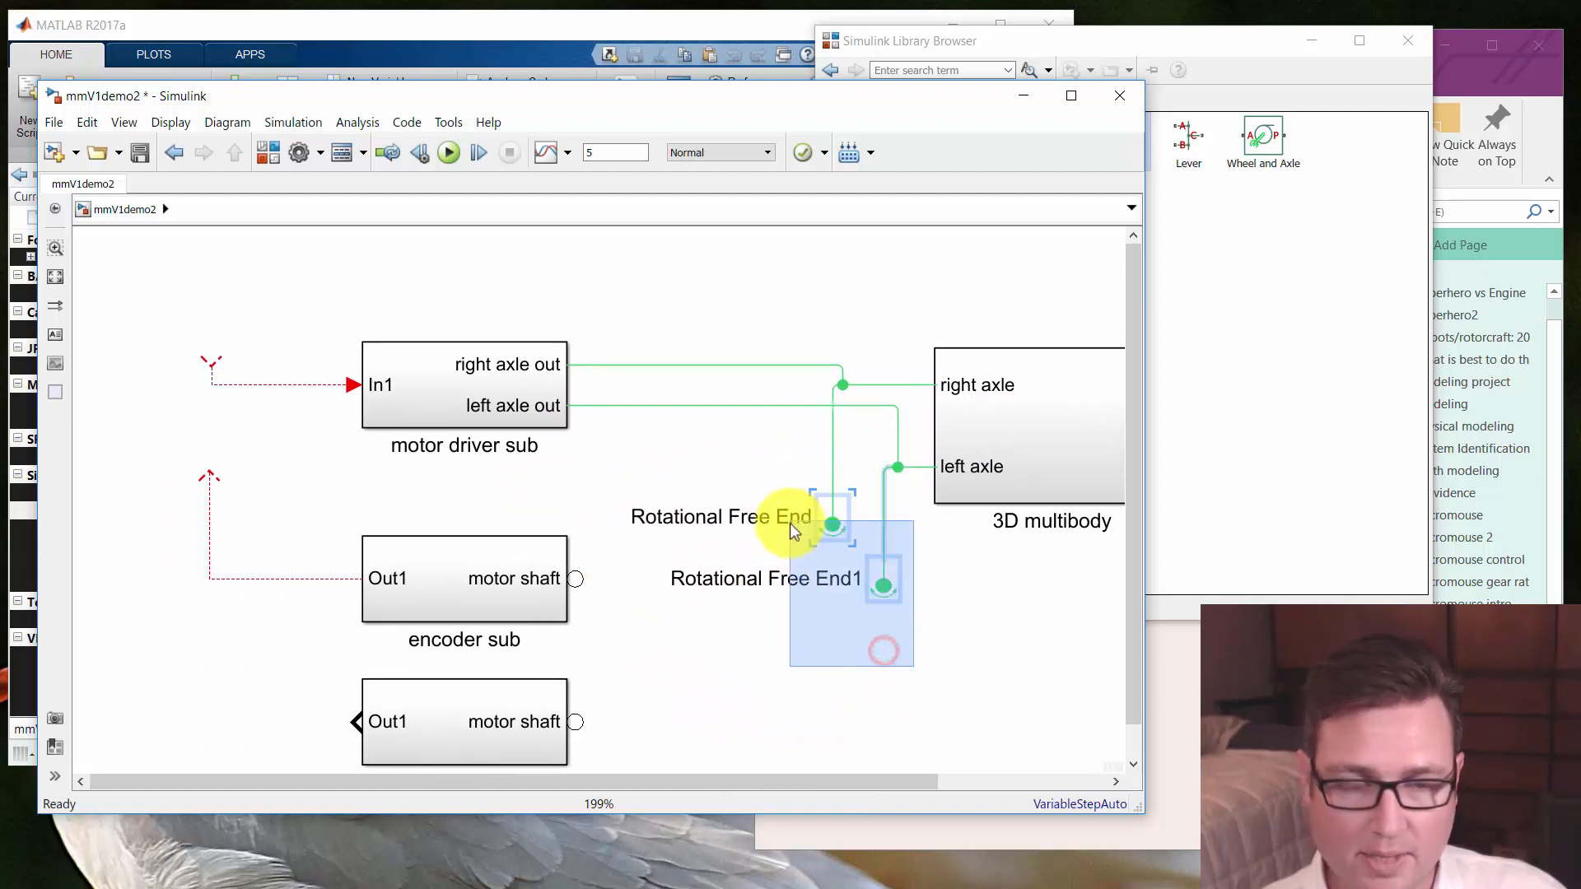
pyautogui.press('Delete')
pyautogui.moveTo(875, 568); pyautogui.dragTo(815, 492)
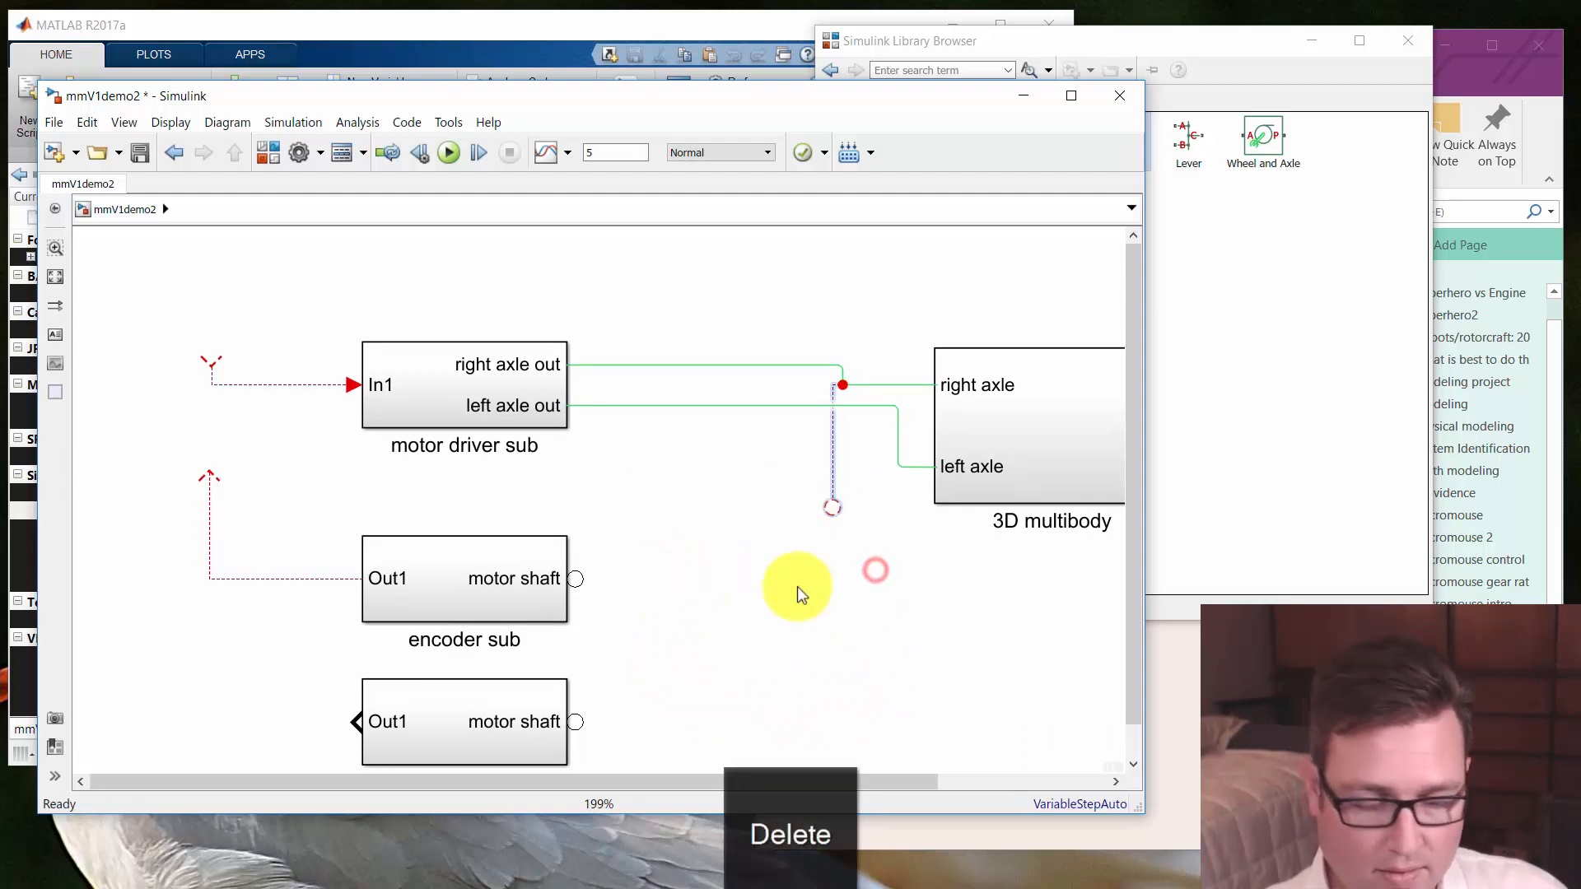
pyautogui.press('Delete')
pyautogui.click(778, 604)
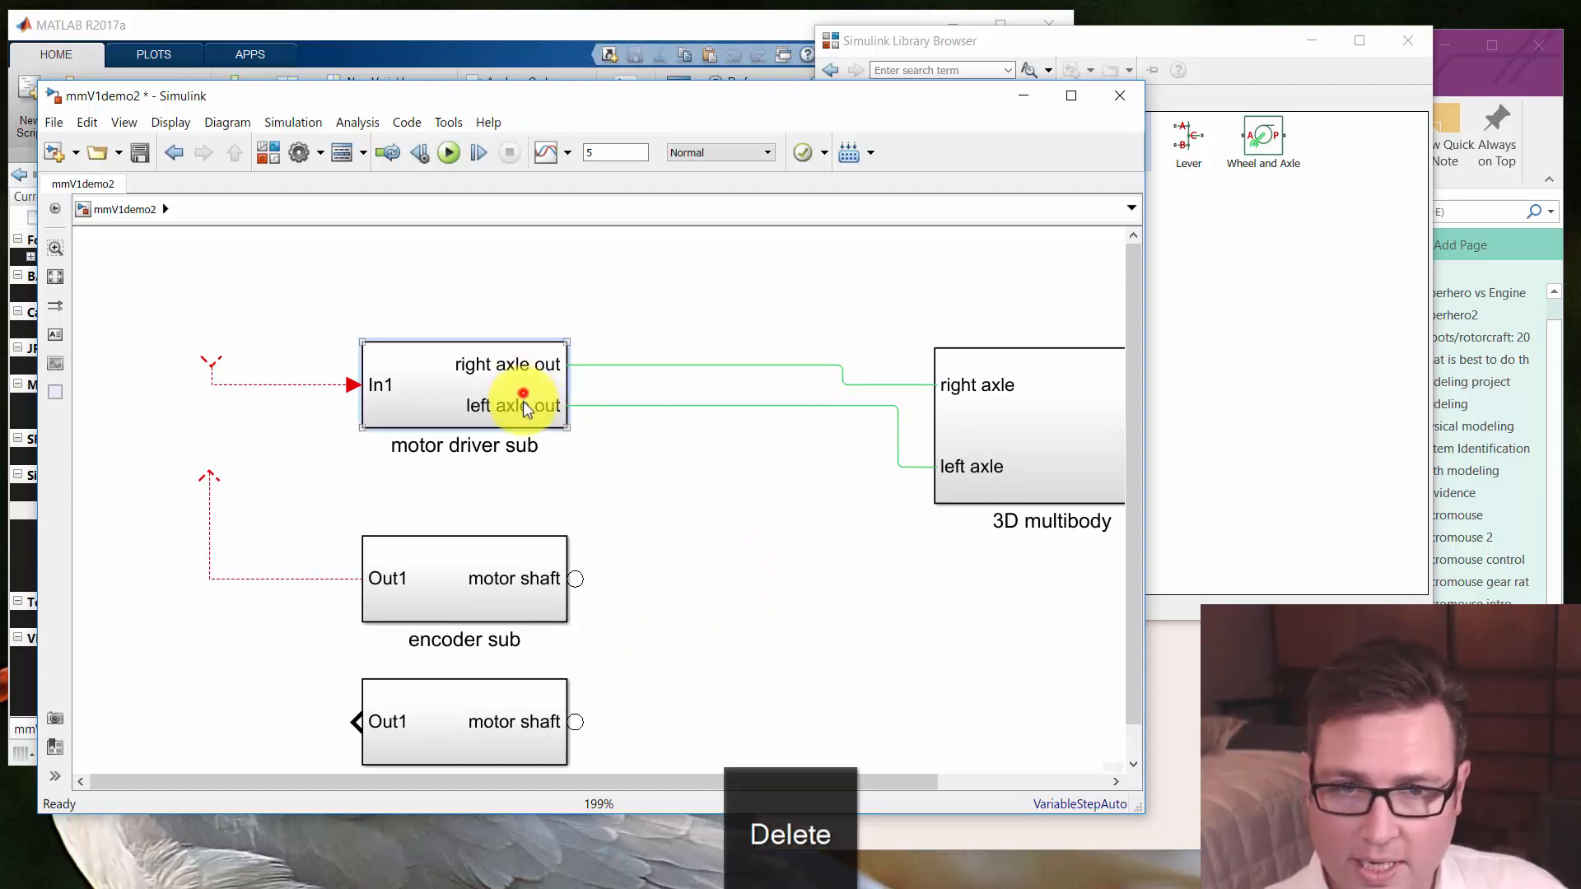
# Move the motor driver sub block slightly down so its right axle connection runs straight into 3D multibody
pyautogui.moveTo(522, 402); pyautogui.dragTo(522, 423)
pyautogui.click(694, 508)
pyautogui.moveTo(665, 517); pyautogui.dragTo(748, 447)
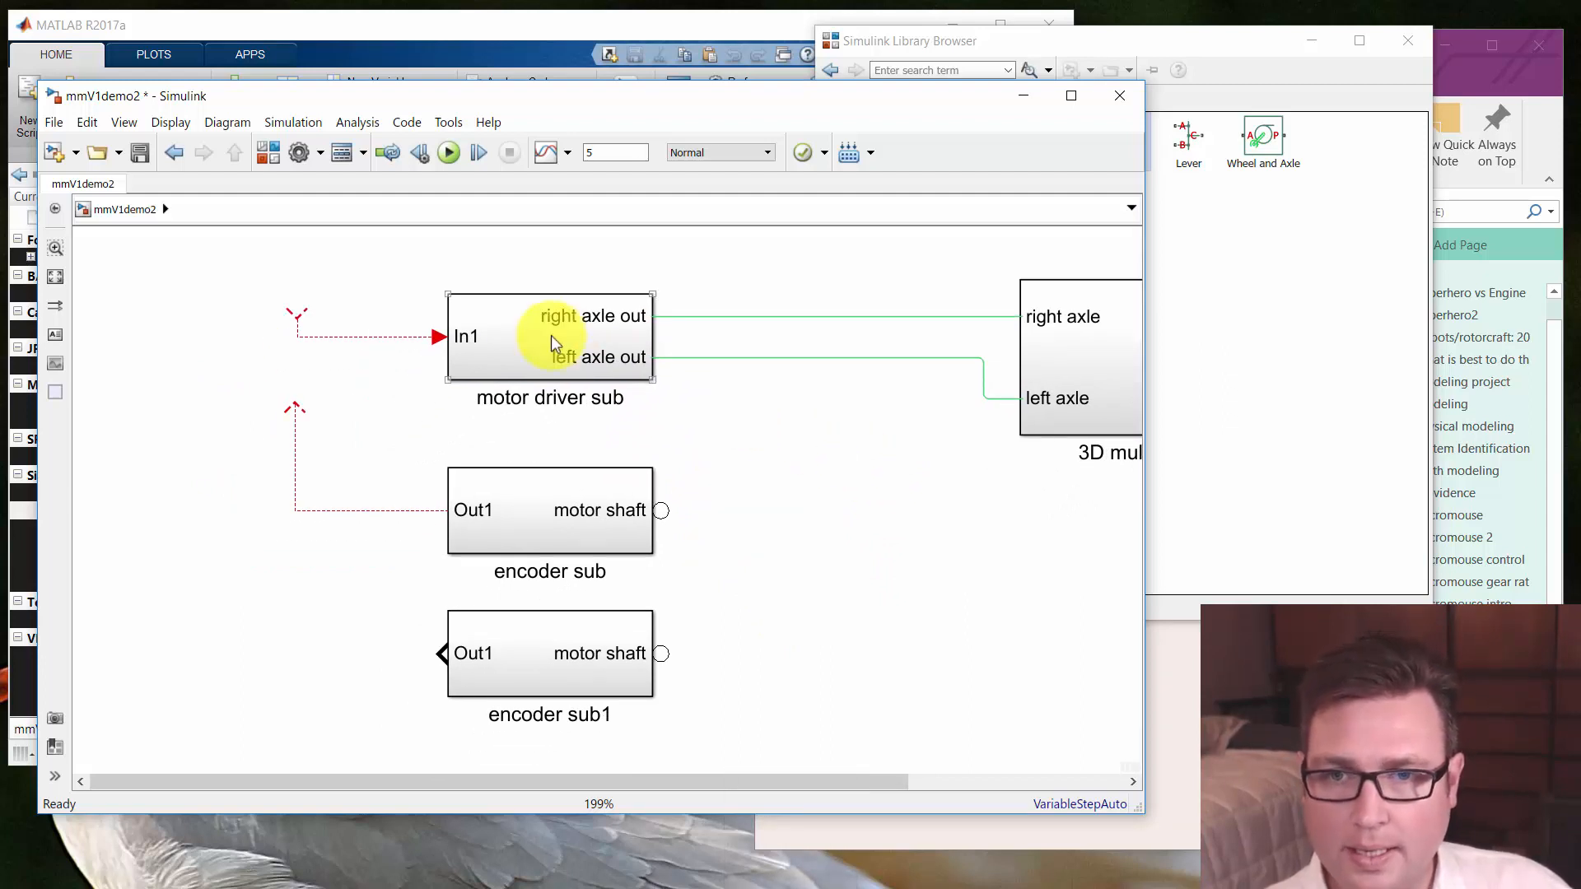
# Open the 3D multibody subsystem and move the model window to uncover the MATLAB window behind it
pyautogui.moveTo(953, 459); pyautogui.dragTo(589, 494)
pyautogui.click(739, 418)
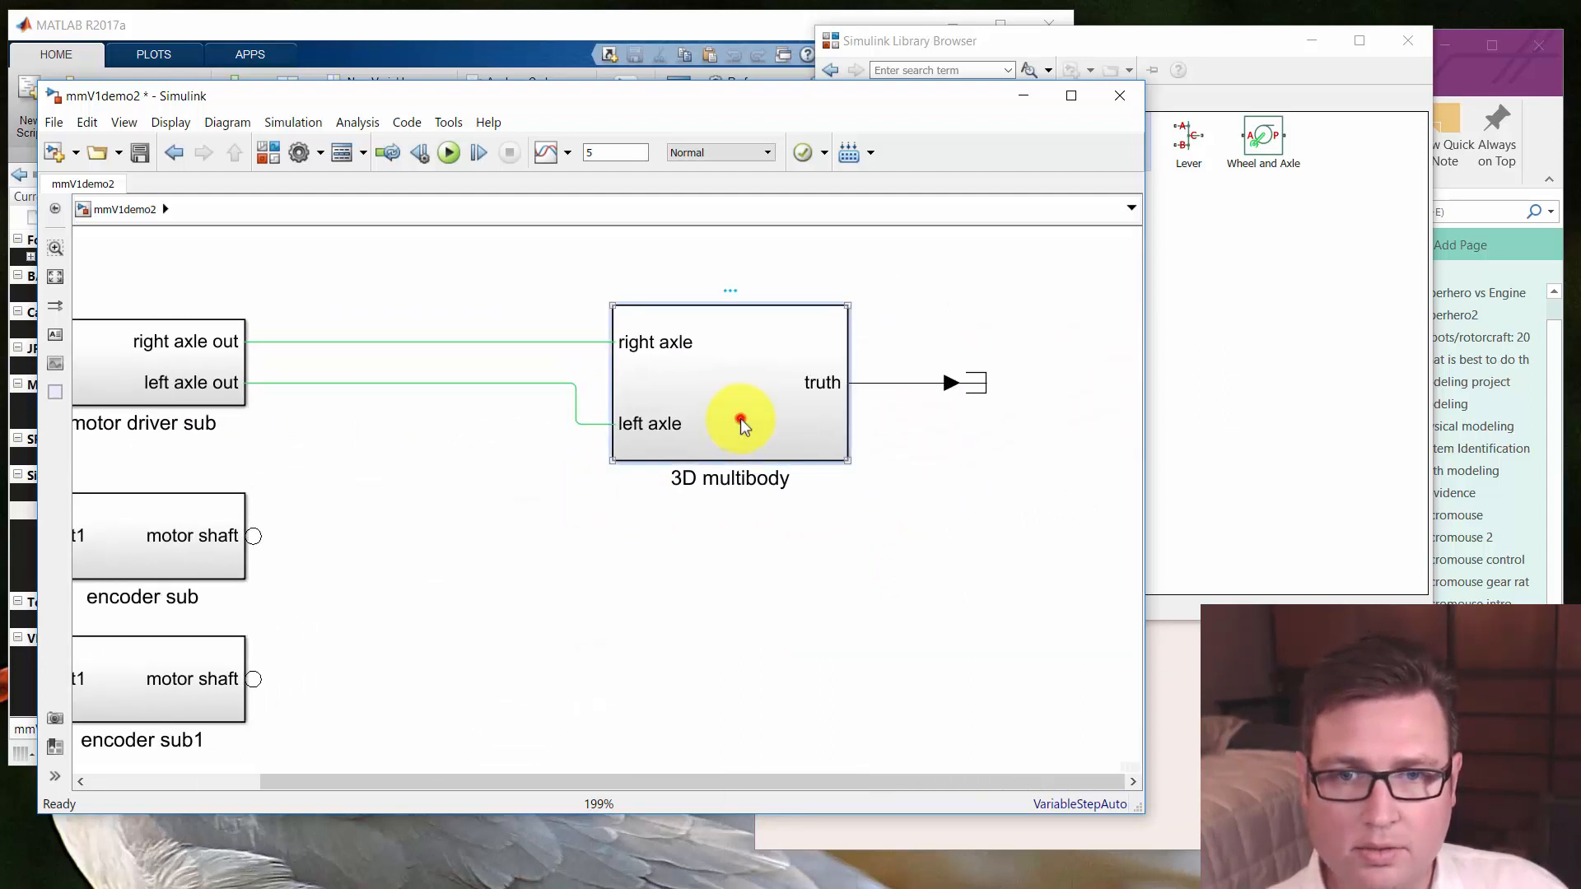
pyautogui.doubleClick(740, 418)
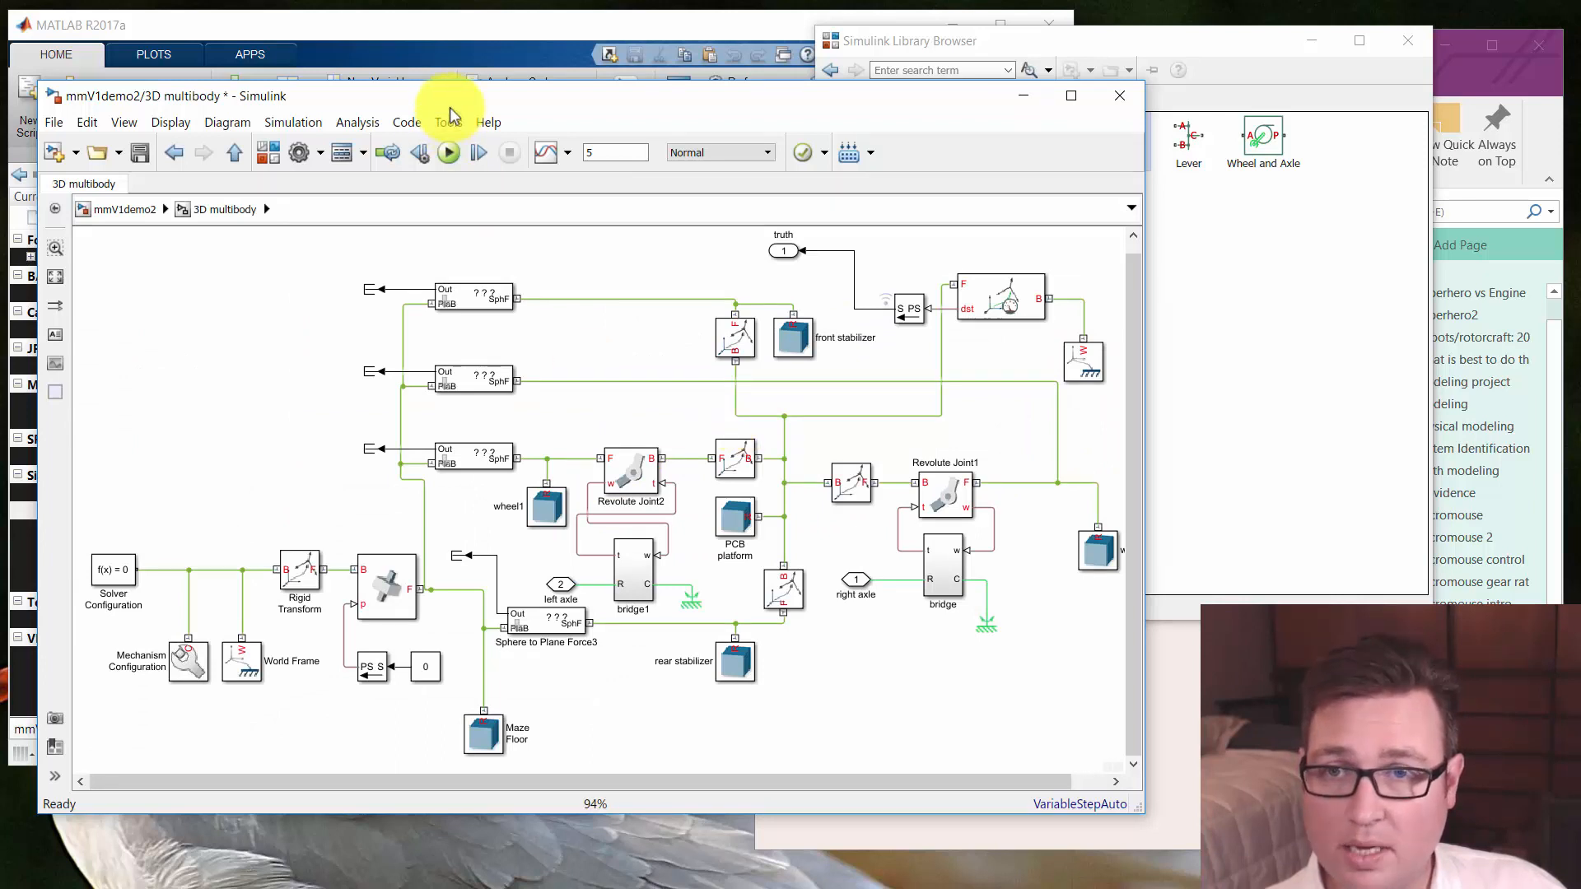
pyautogui.moveTo(449, 107); pyautogui.dragTo(416, 168)
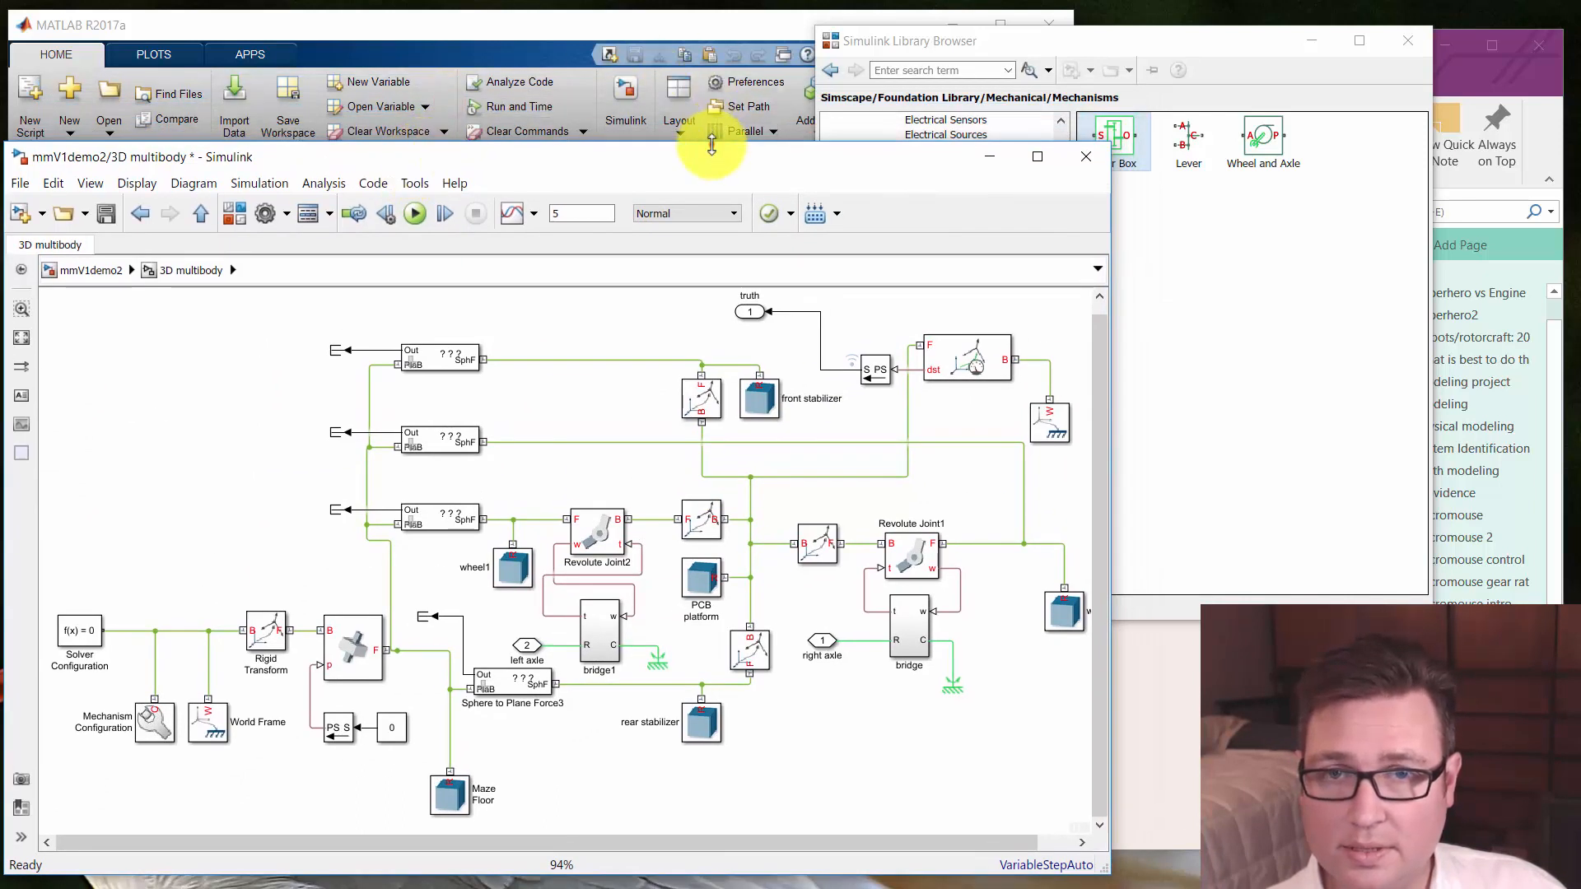
# Move and widen the model window so the whole 3D multibody diagram fits inside it
pyautogui.moveTo(711, 144); pyautogui.dragTo(683, 28)
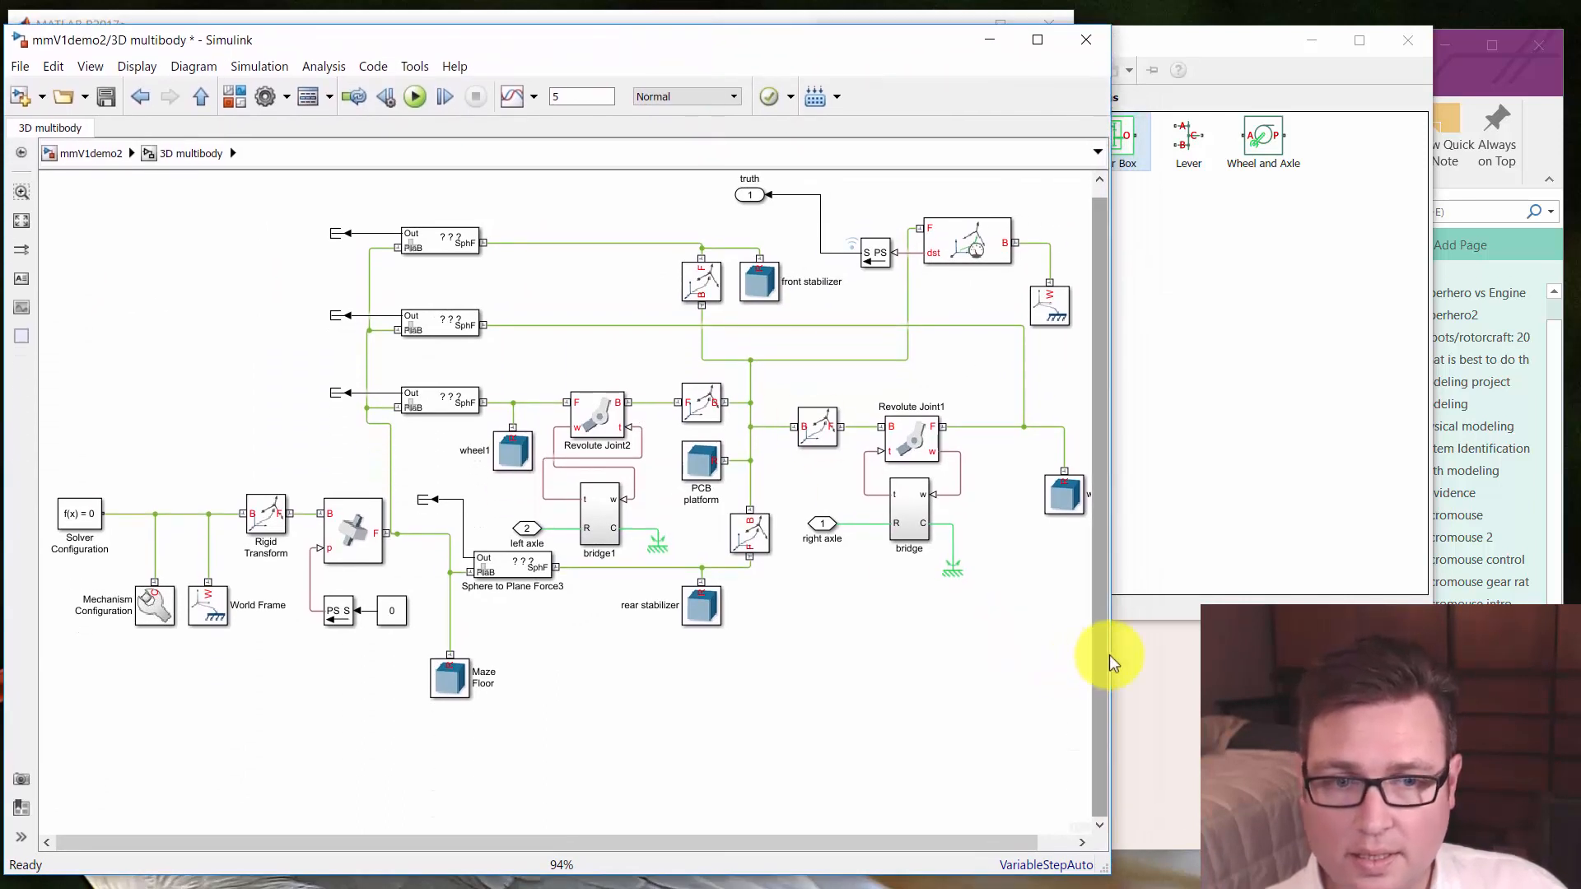
pyautogui.moveTo(1111, 656); pyautogui.dragTo(1202, 658)
pyautogui.click(1038, 696)
pyautogui.press('space')
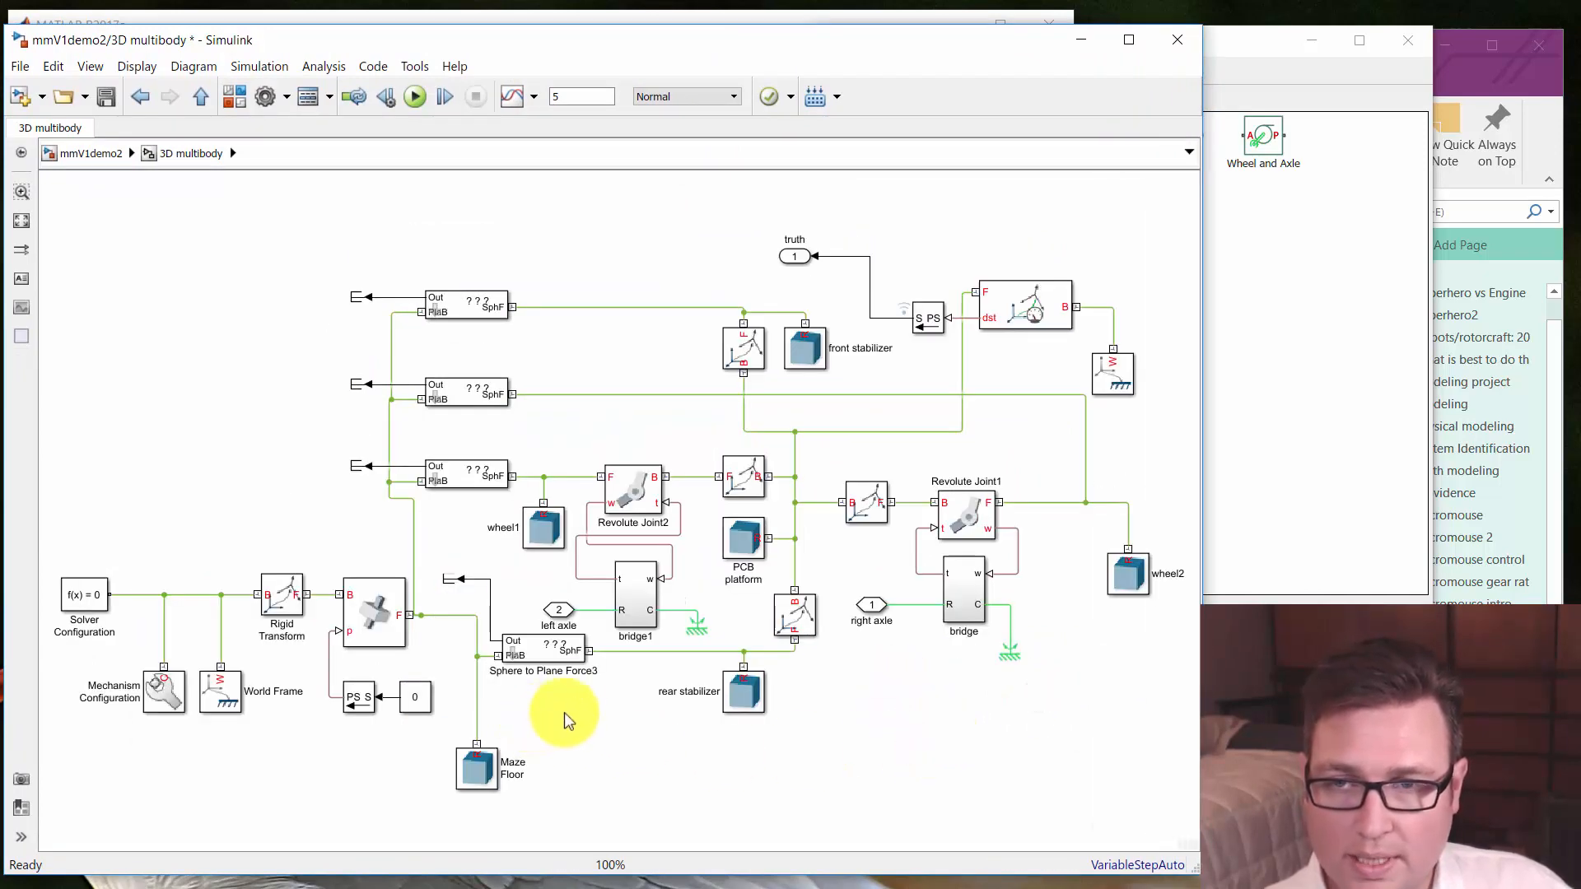
pyautogui.click(561, 657)
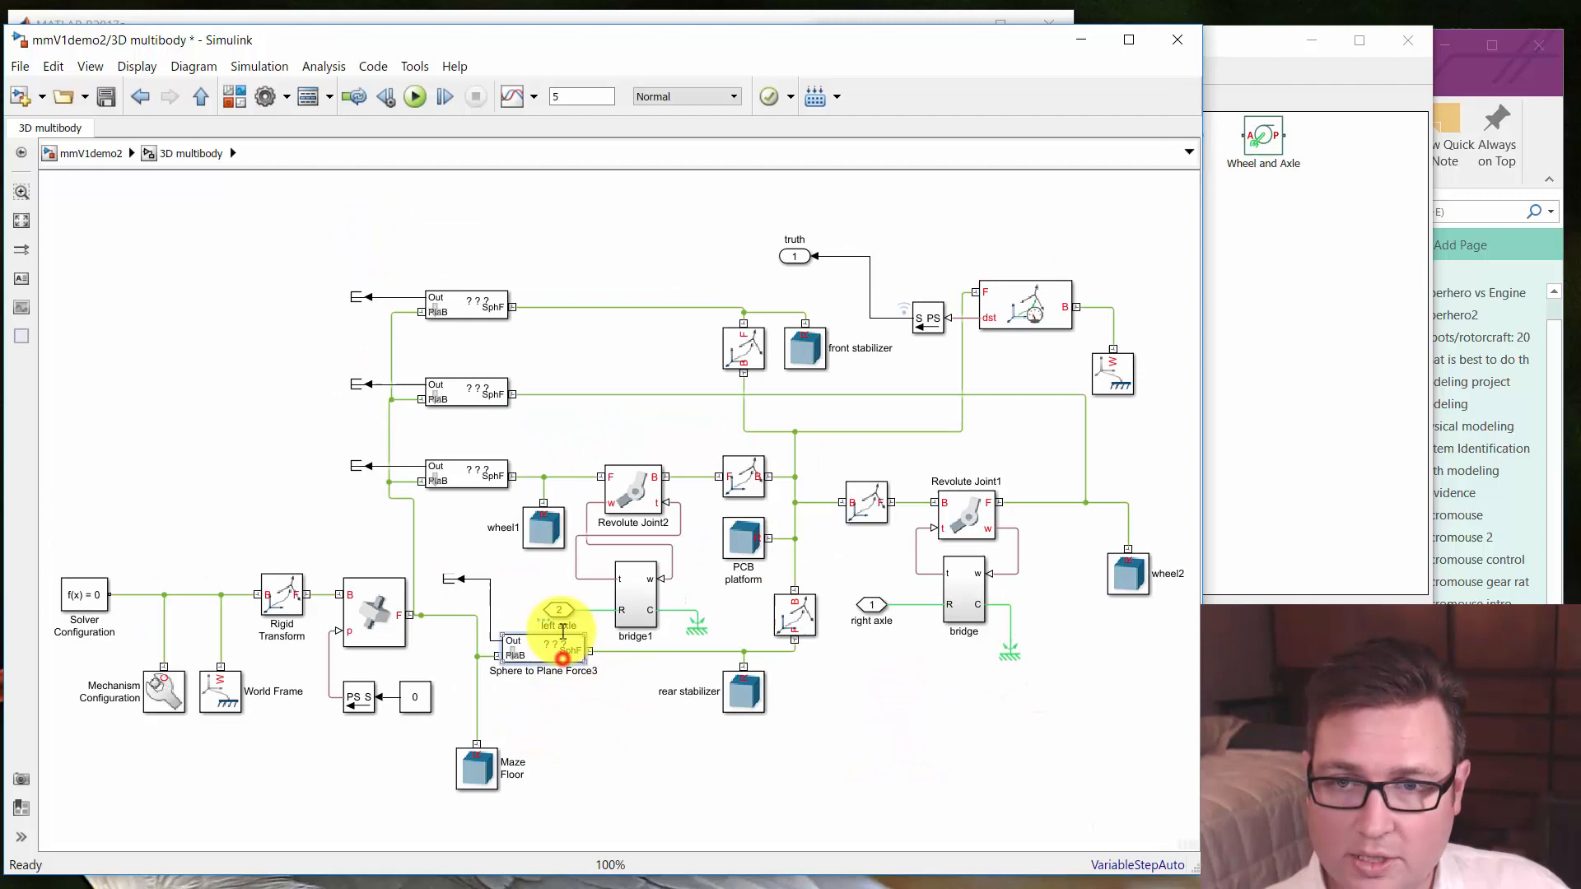
pyautogui.click(479, 470)
pyautogui.click(256, 273)
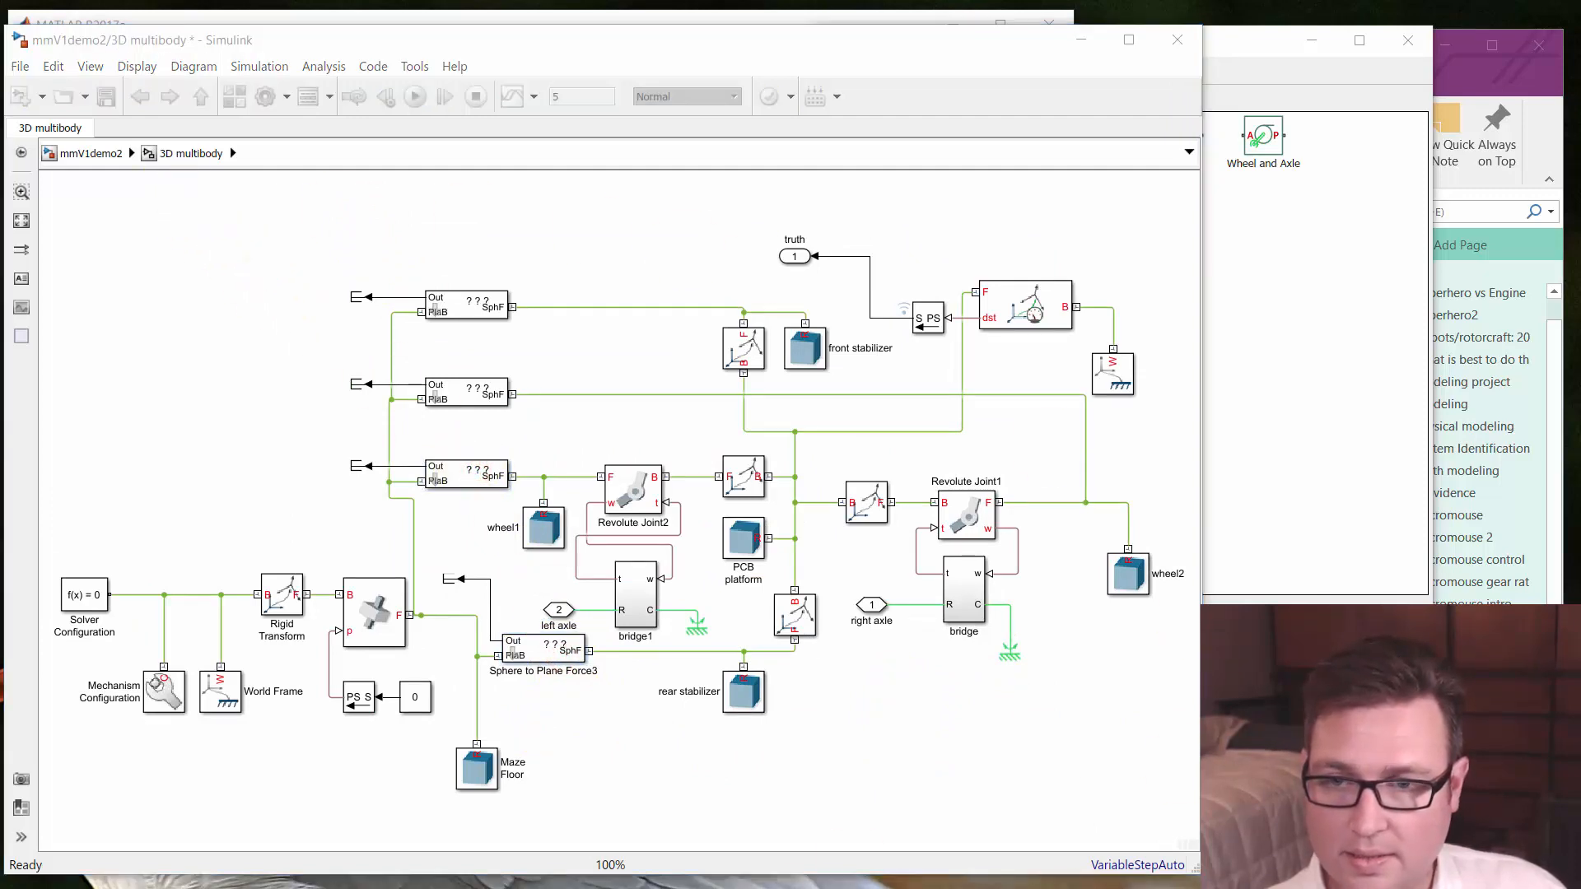
# Switch to the MATLAB window and add the Libraries folder of SM_Contact_Forces_Lib_R17a_v3p7, with its subfolders, to the path
pyautogui.click(233, 888)
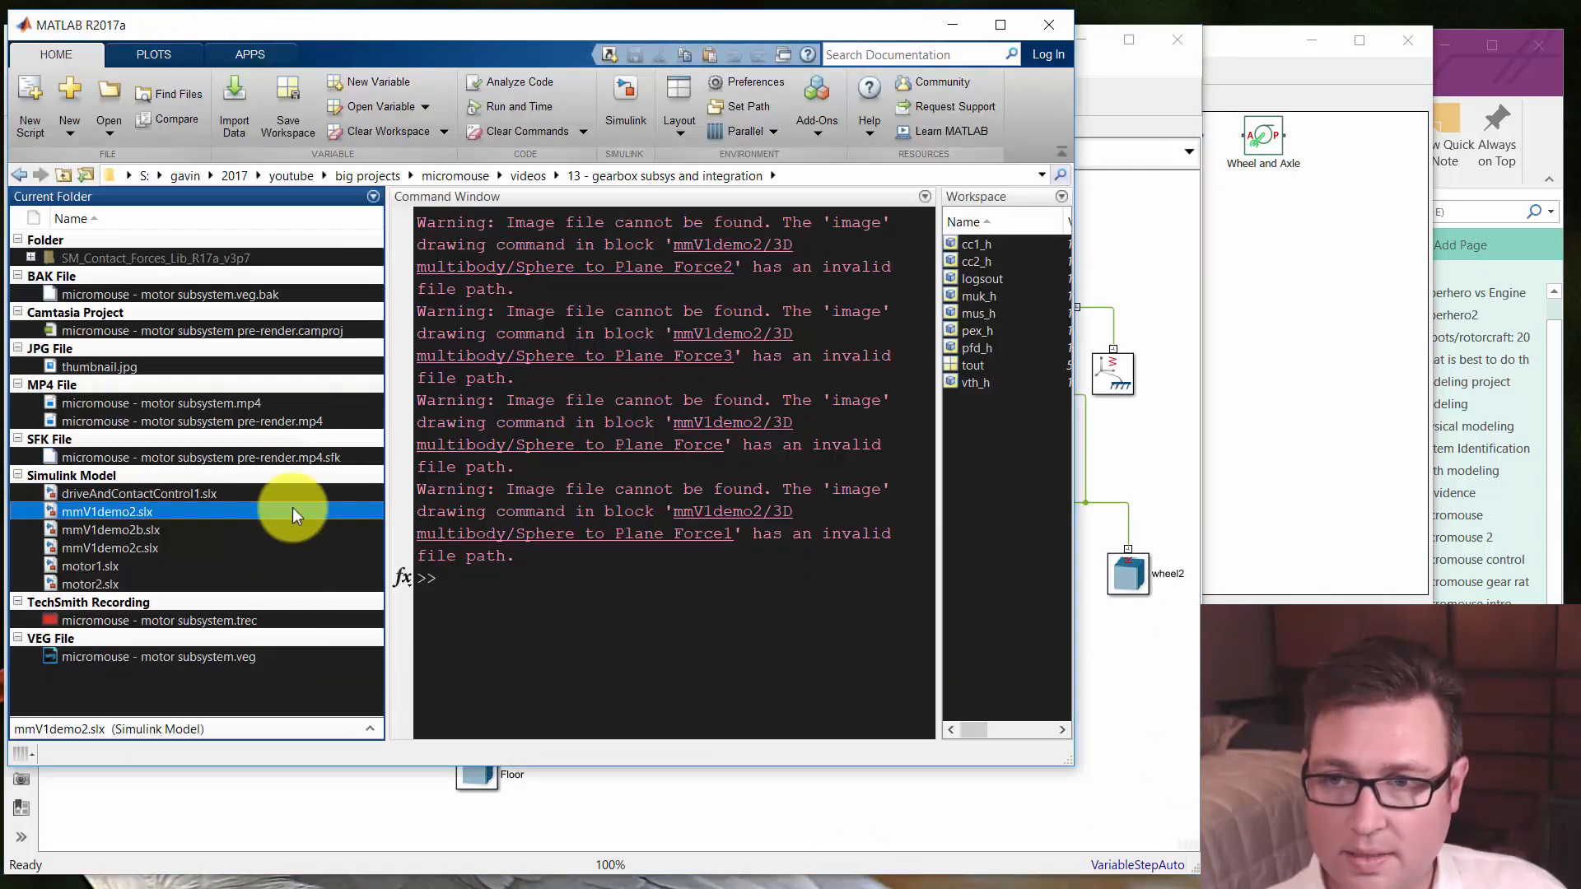
pyautogui.click(30, 258)
pyautogui.rightClick(107, 294)
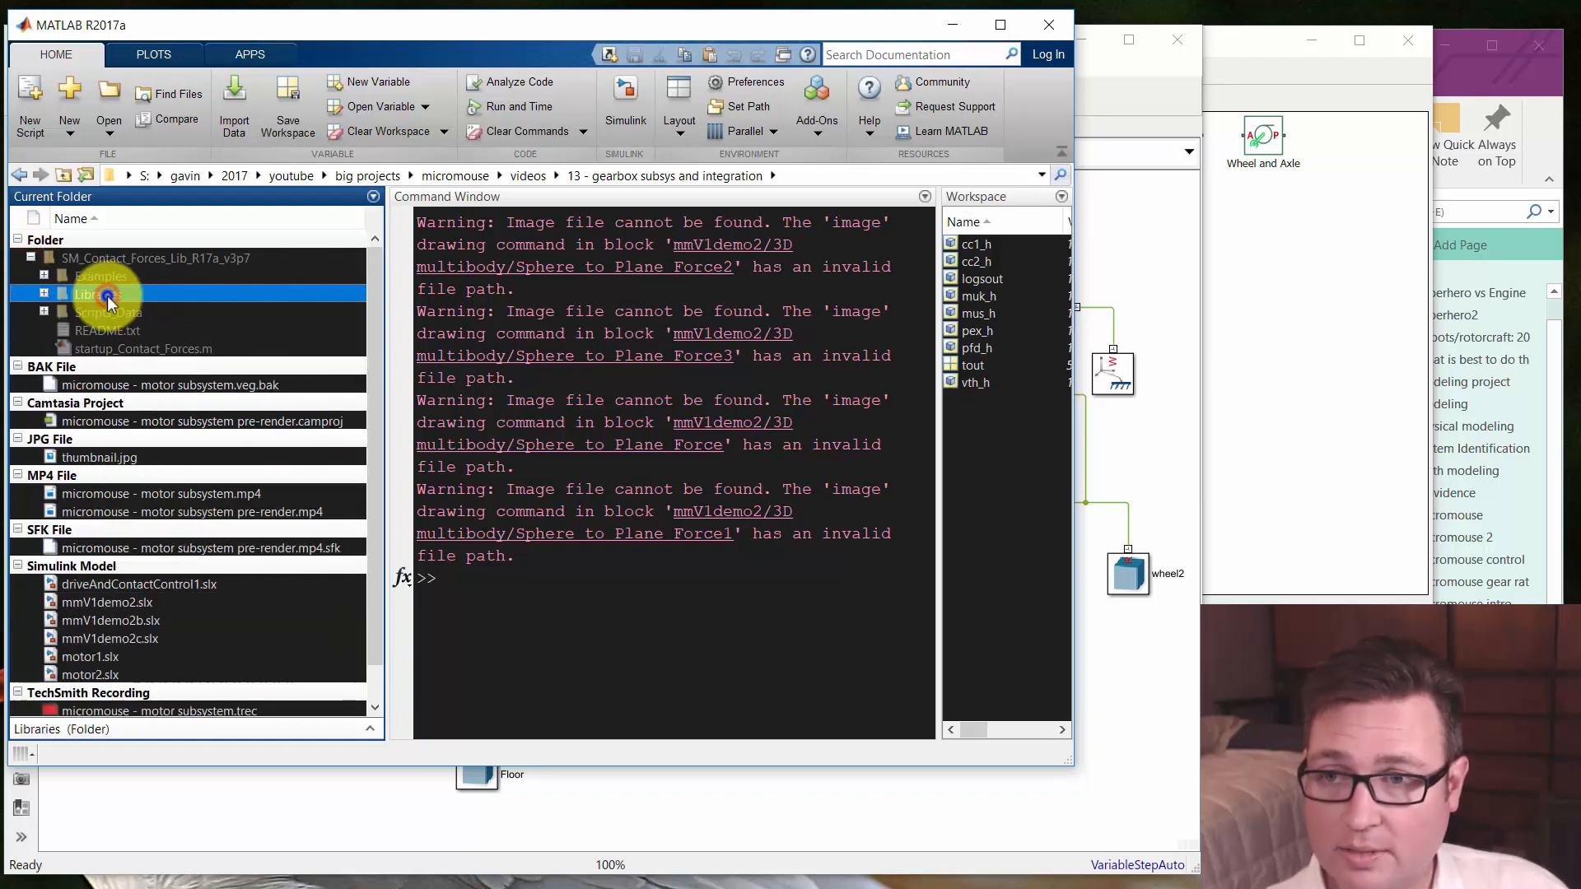
pyautogui.moveTo(253, 601)
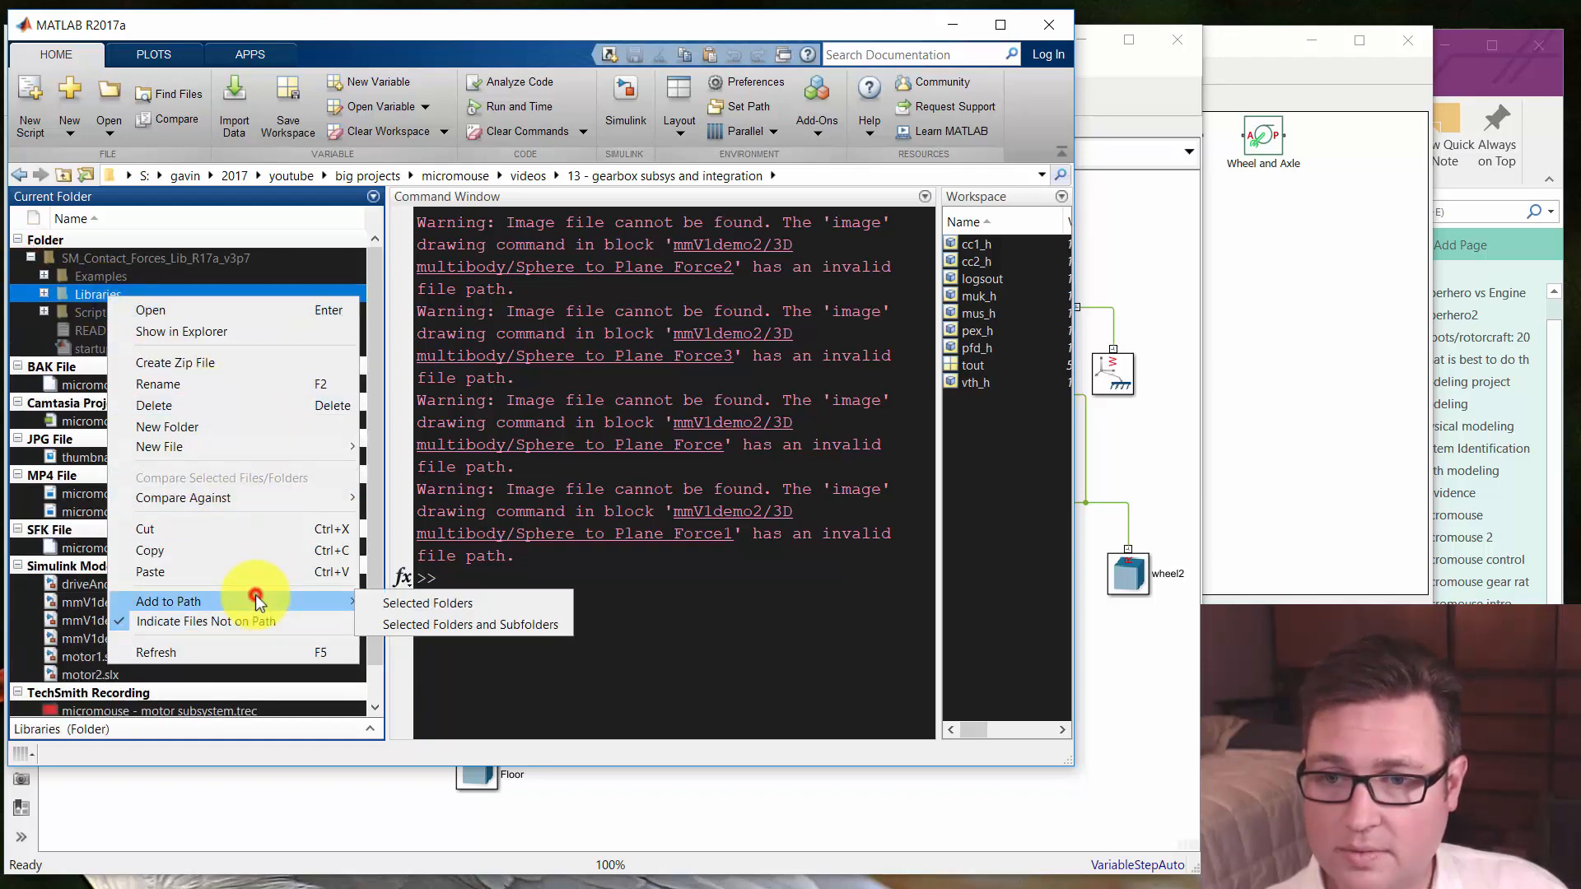
pyautogui.click(428, 621)
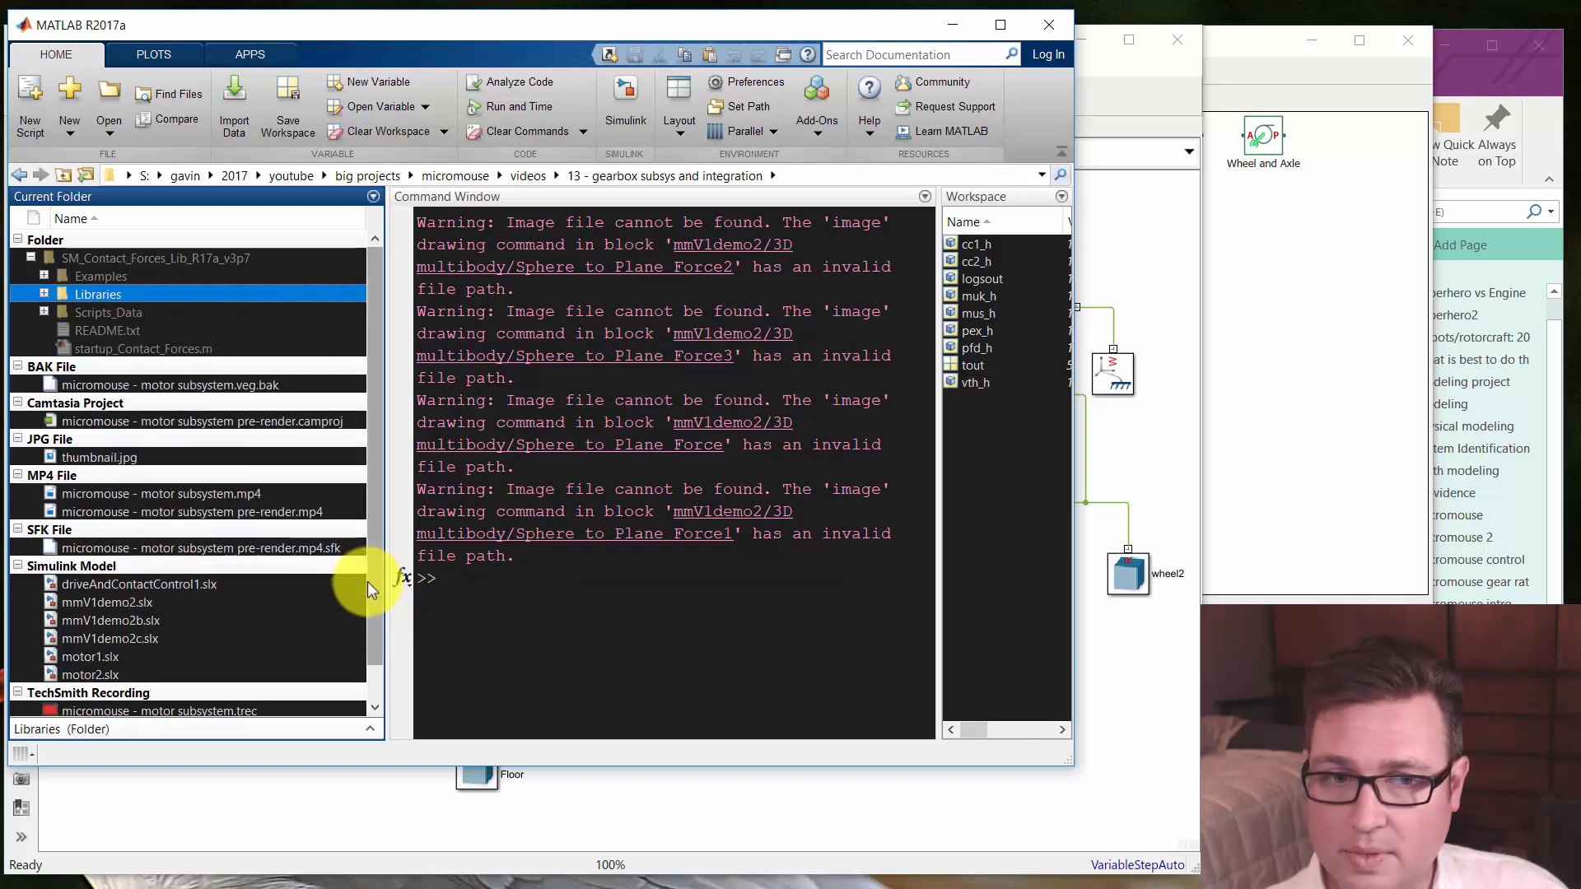
# Switch back to the Simulink model, update the diagram and bring the model in front of Mechanics Explorers
pyautogui.click(1149, 663)
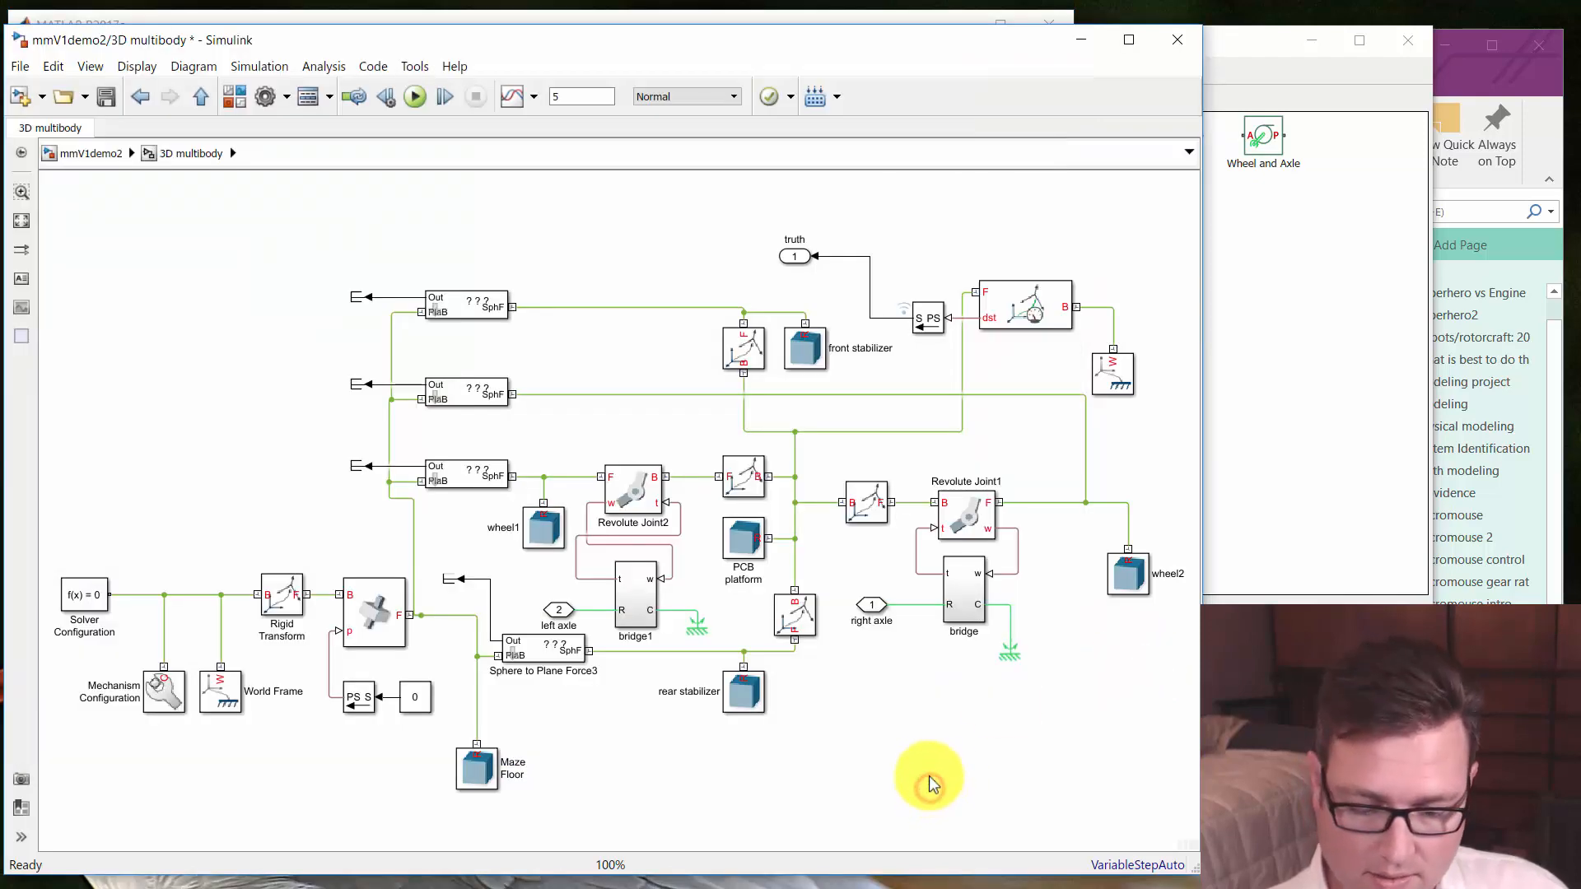
pyautogui.hotkey('ctrl', 'd')
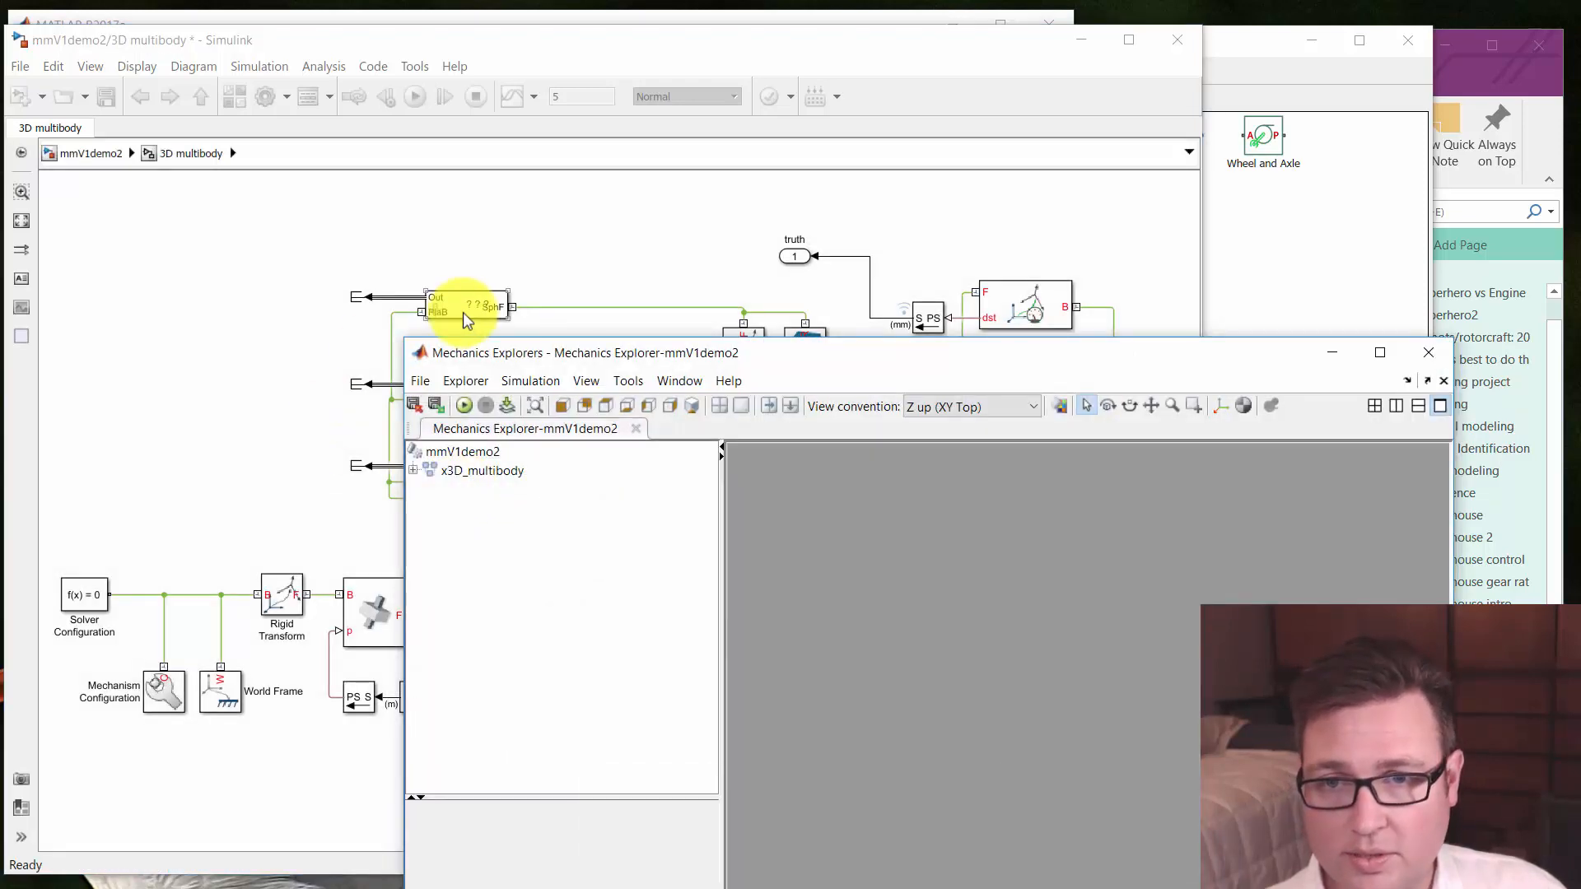
pyautogui.click(267, 362)
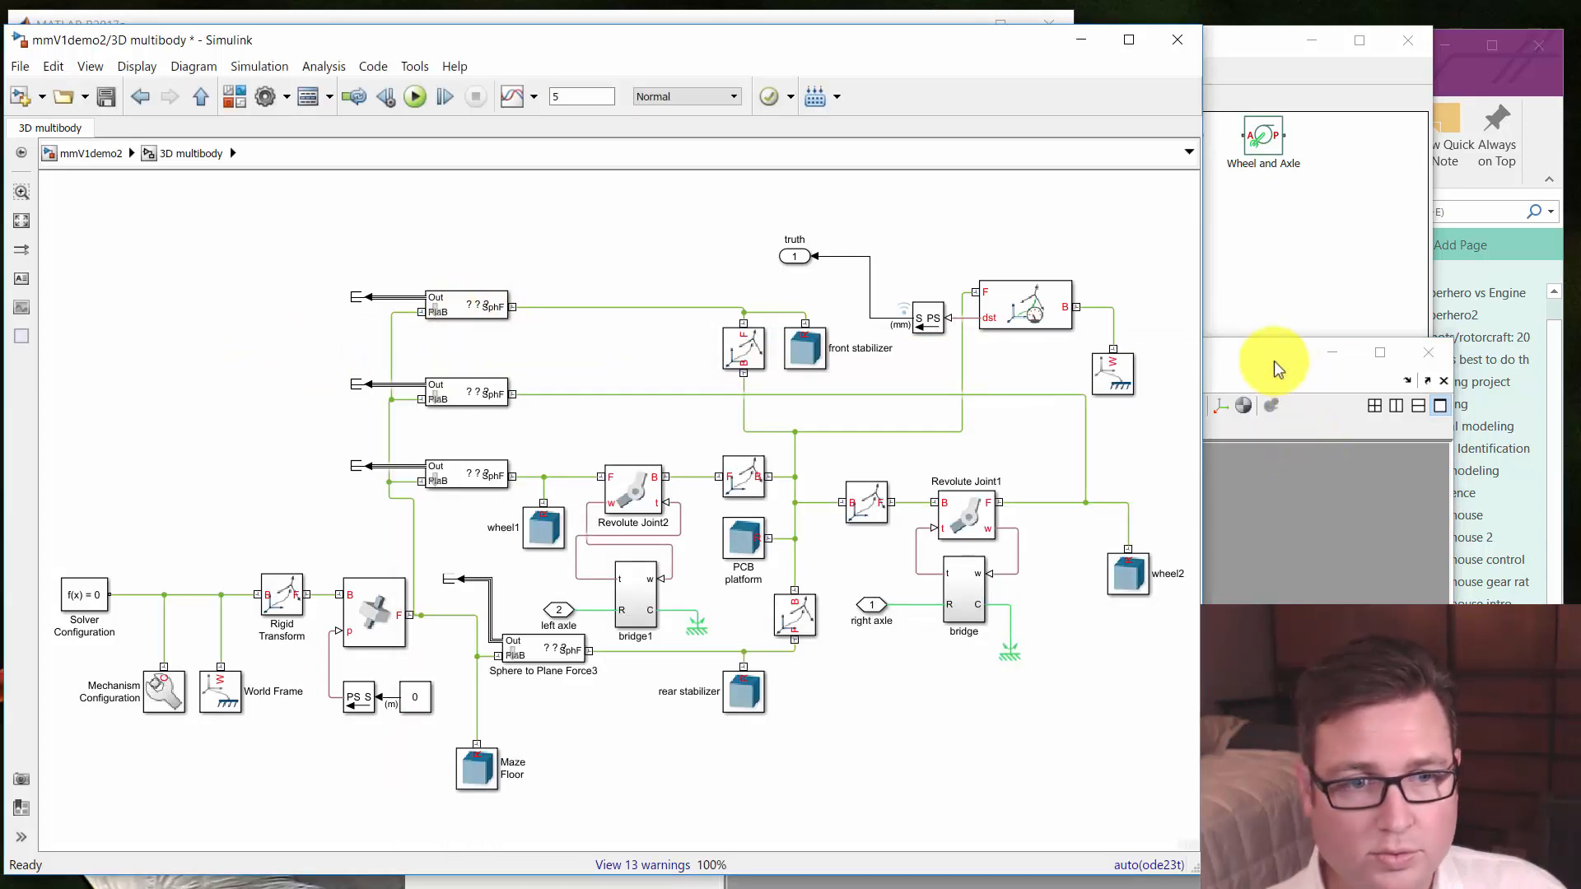
# Reposition the Mechanics Explorers window, expand x3D_multibody and show the PCB_platform solid fitted to the view
pyautogui.moveTo(1251, 353); pyautogui.dragTo(1281, 151)
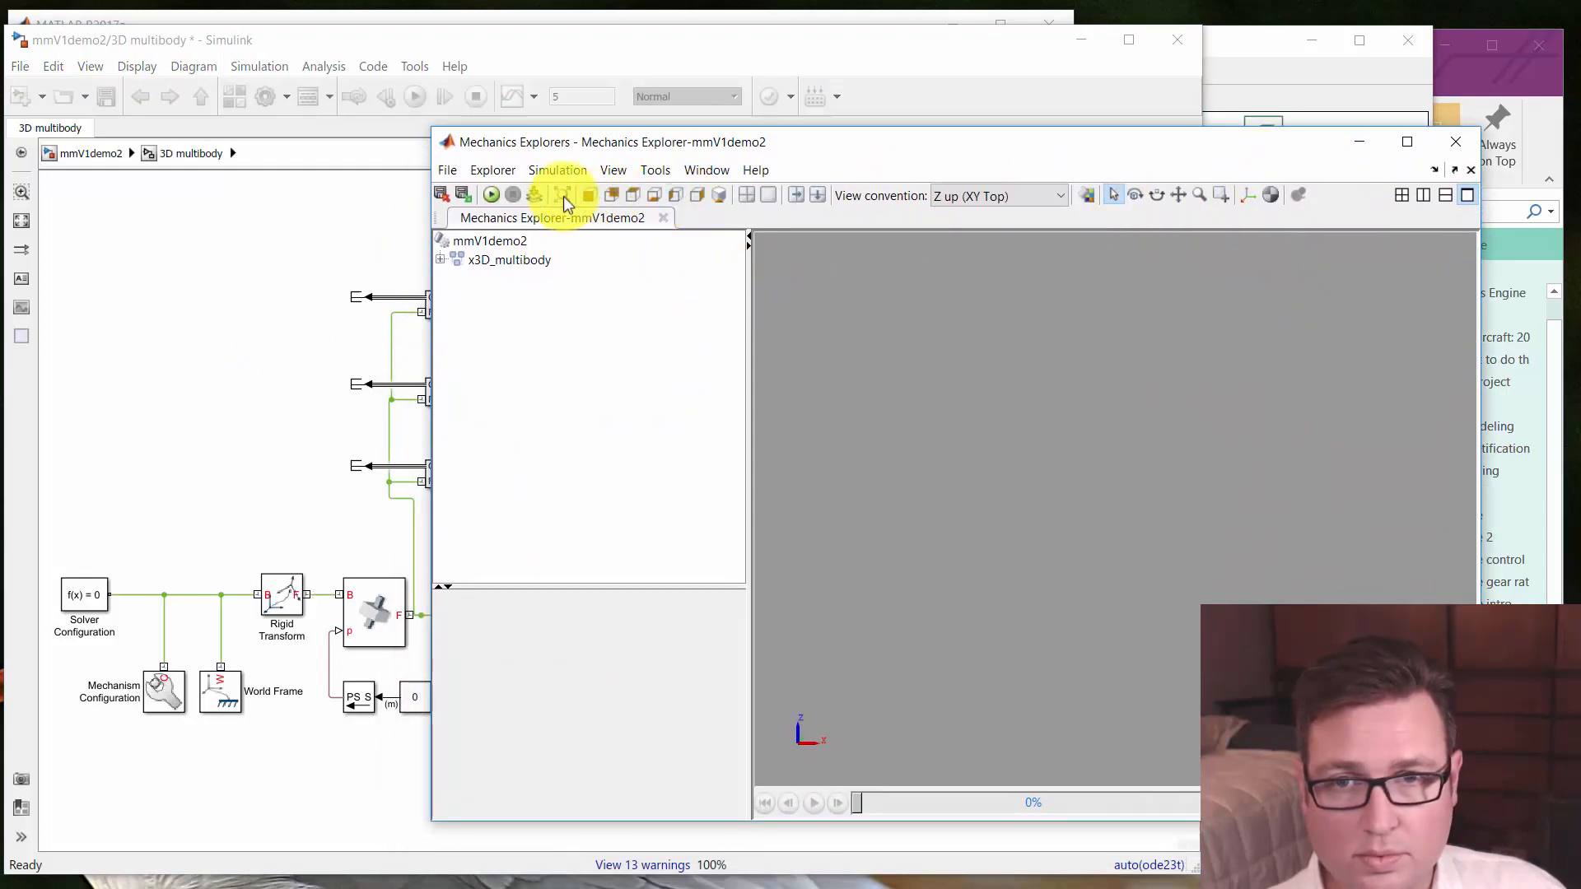
pyautogui.click(441, 260)
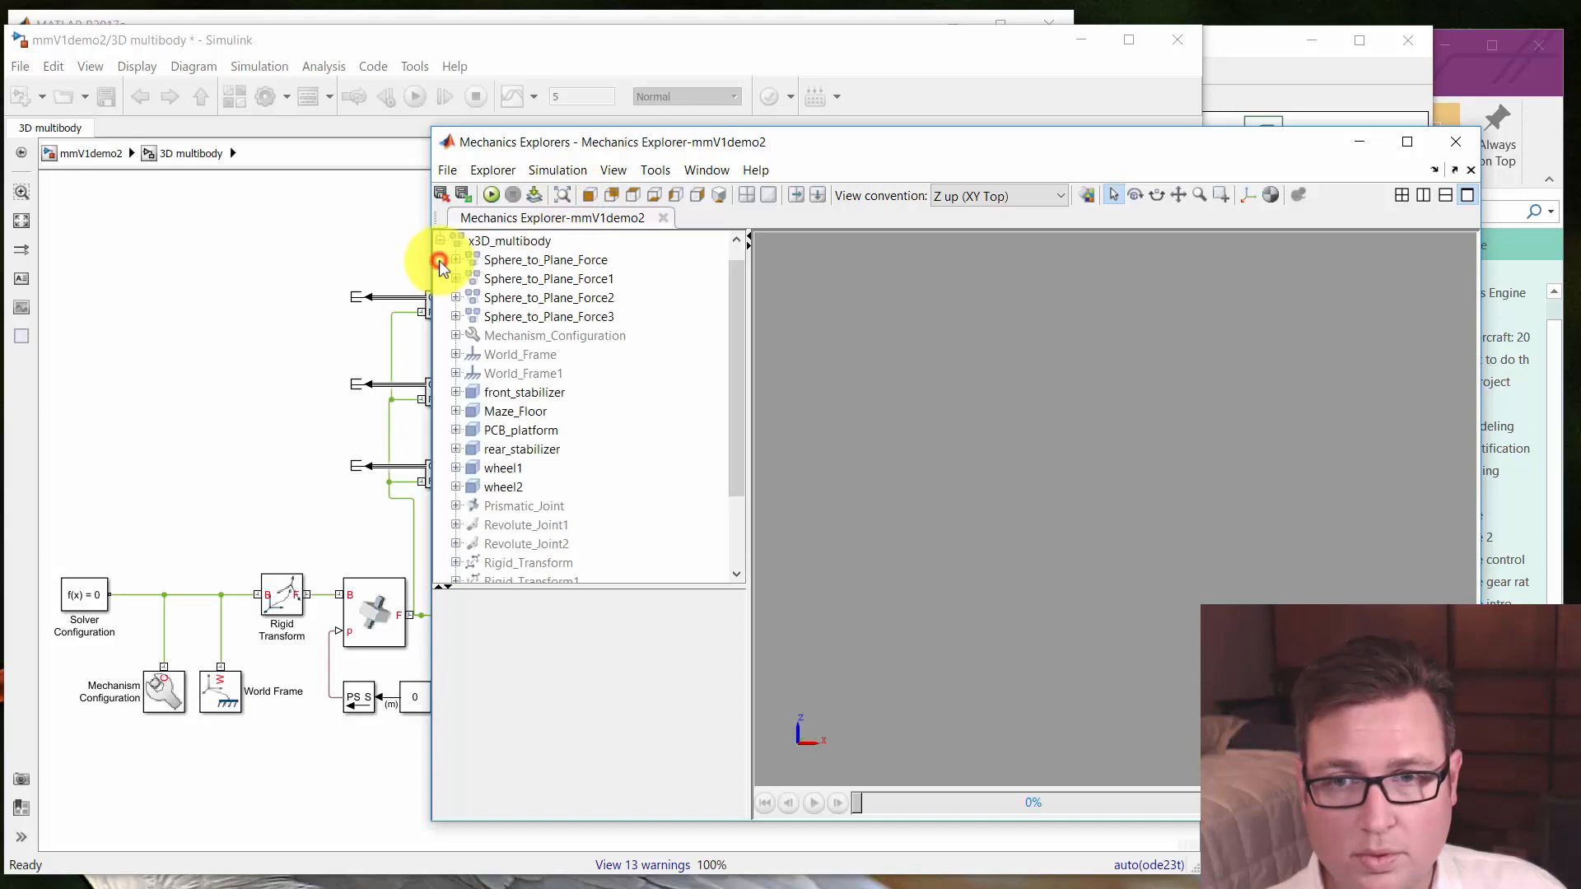
pyautogui.click(530, 429)
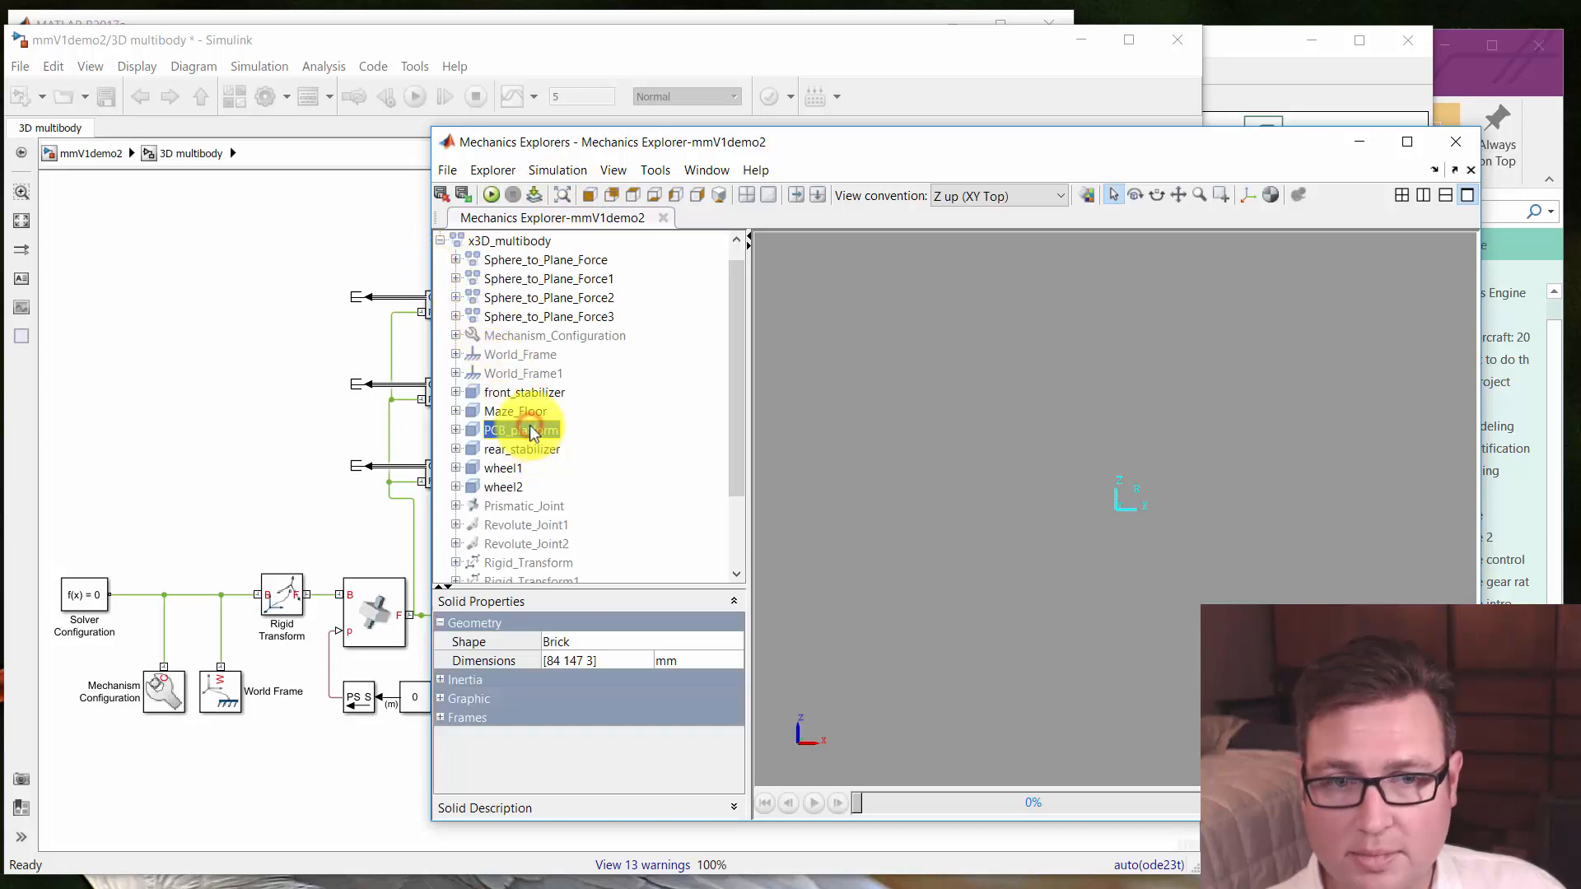
pyautogui.rightClick(530, 430)
pyautogui.click(575, 482)
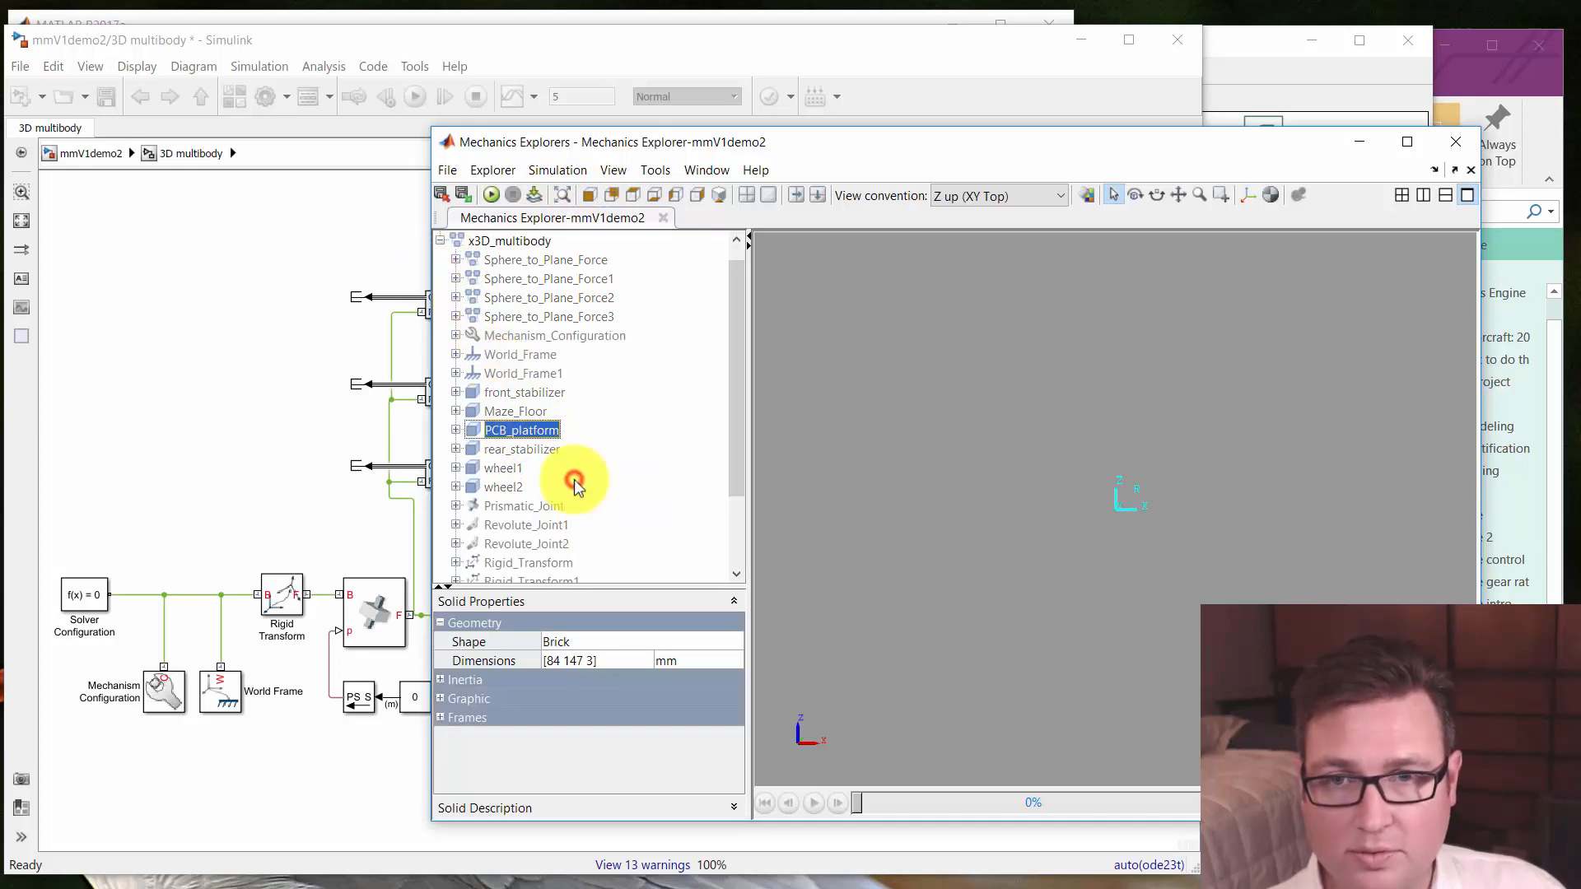
pyautogui.click(562, 194)
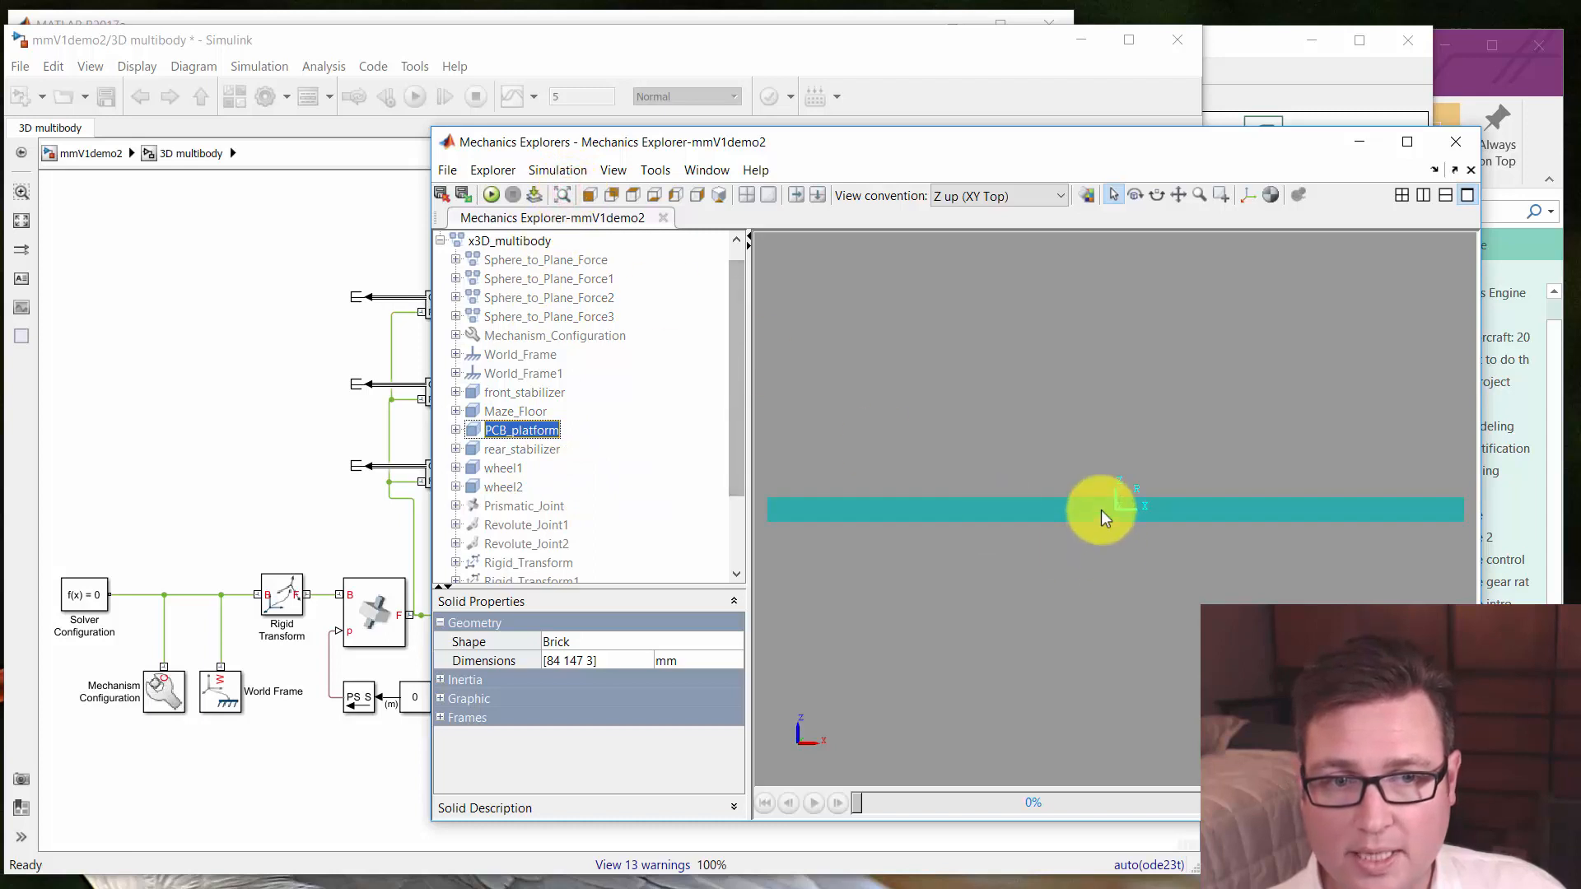
pyautogui.moveTo(1100, 511); pyautogui.dragTo(901, 530)
# Show the rear_stabilizer, wheel1 and wheel2 solids in the 3D view
pyautogui.click(521, 449)
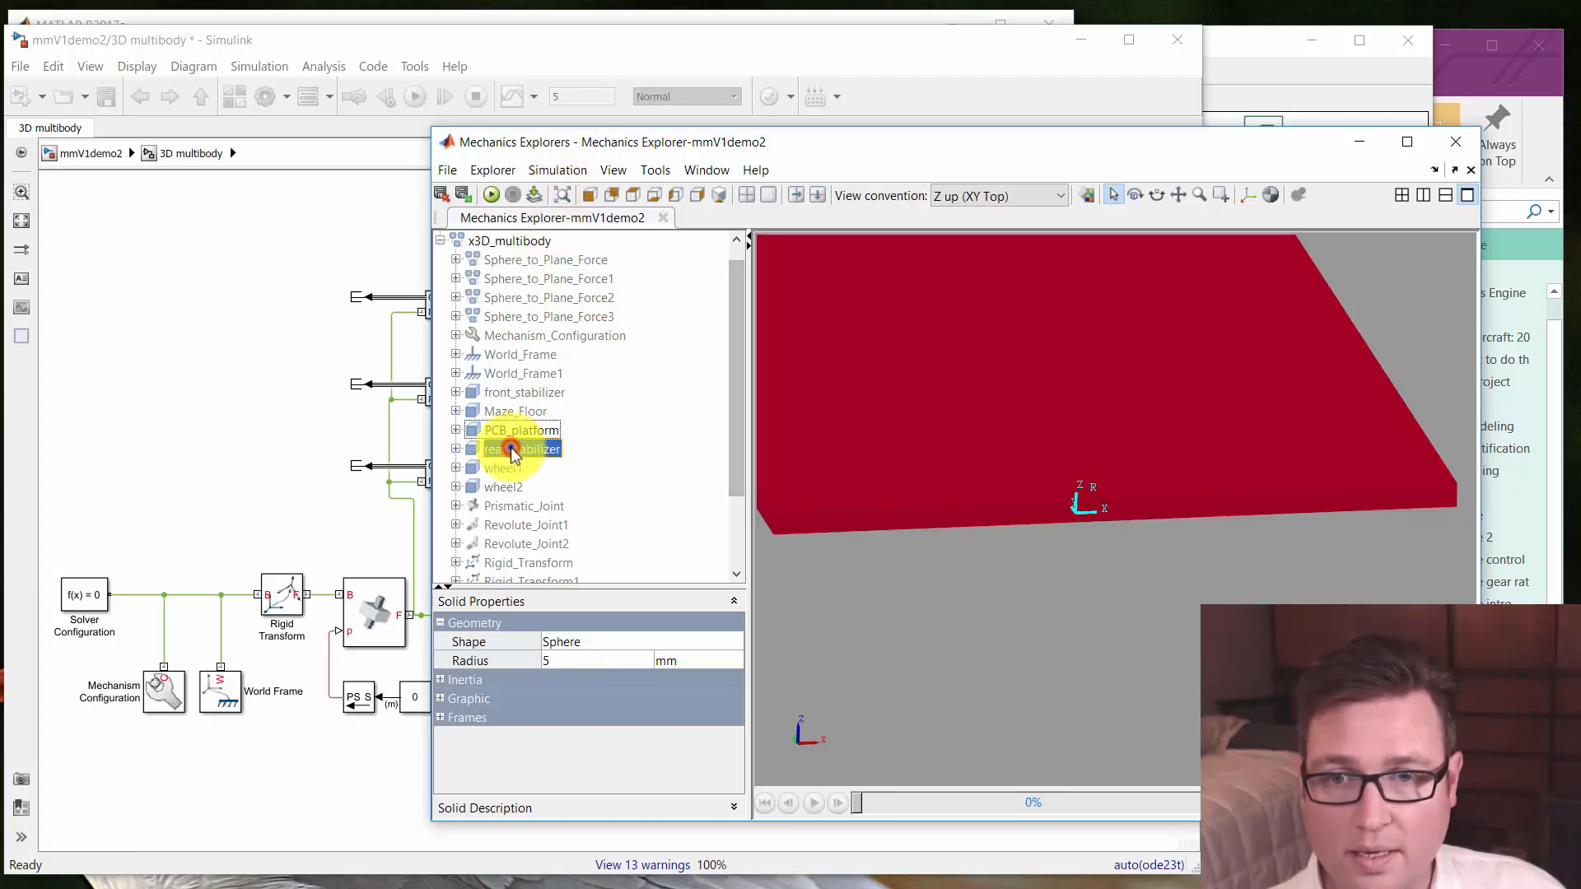
pyautogui.rightClick(515, 450)
pyautogui.click(533, 459)
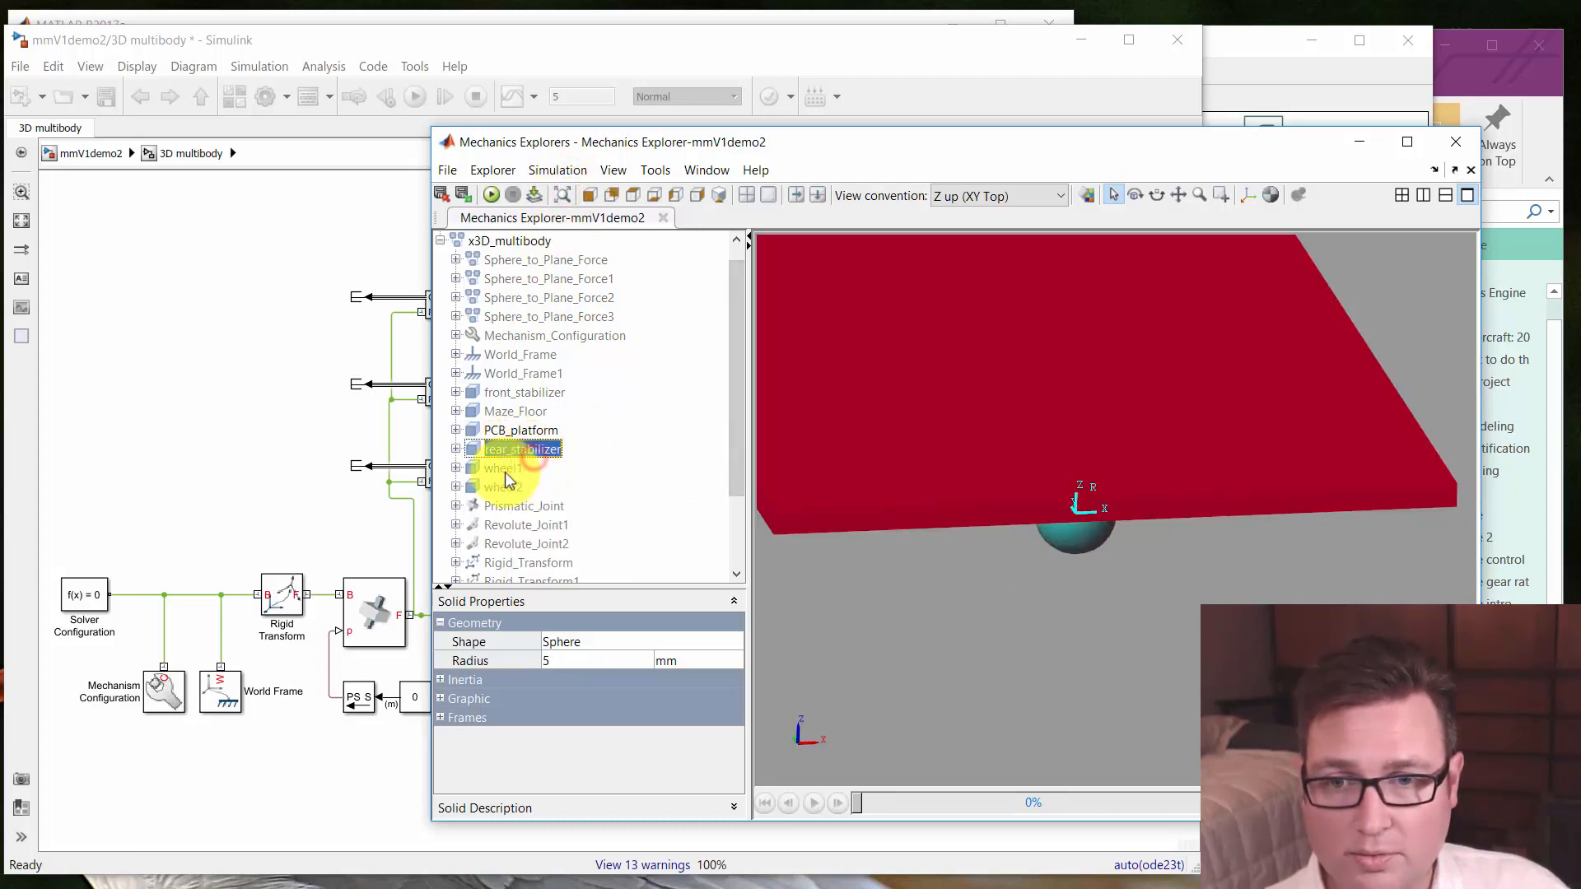
pyautogui.click(502, 467)
pyautogui.rightClick(513, 467)
pyautogui.click(528, 478)
pyautogui.rightClick(512, 486)
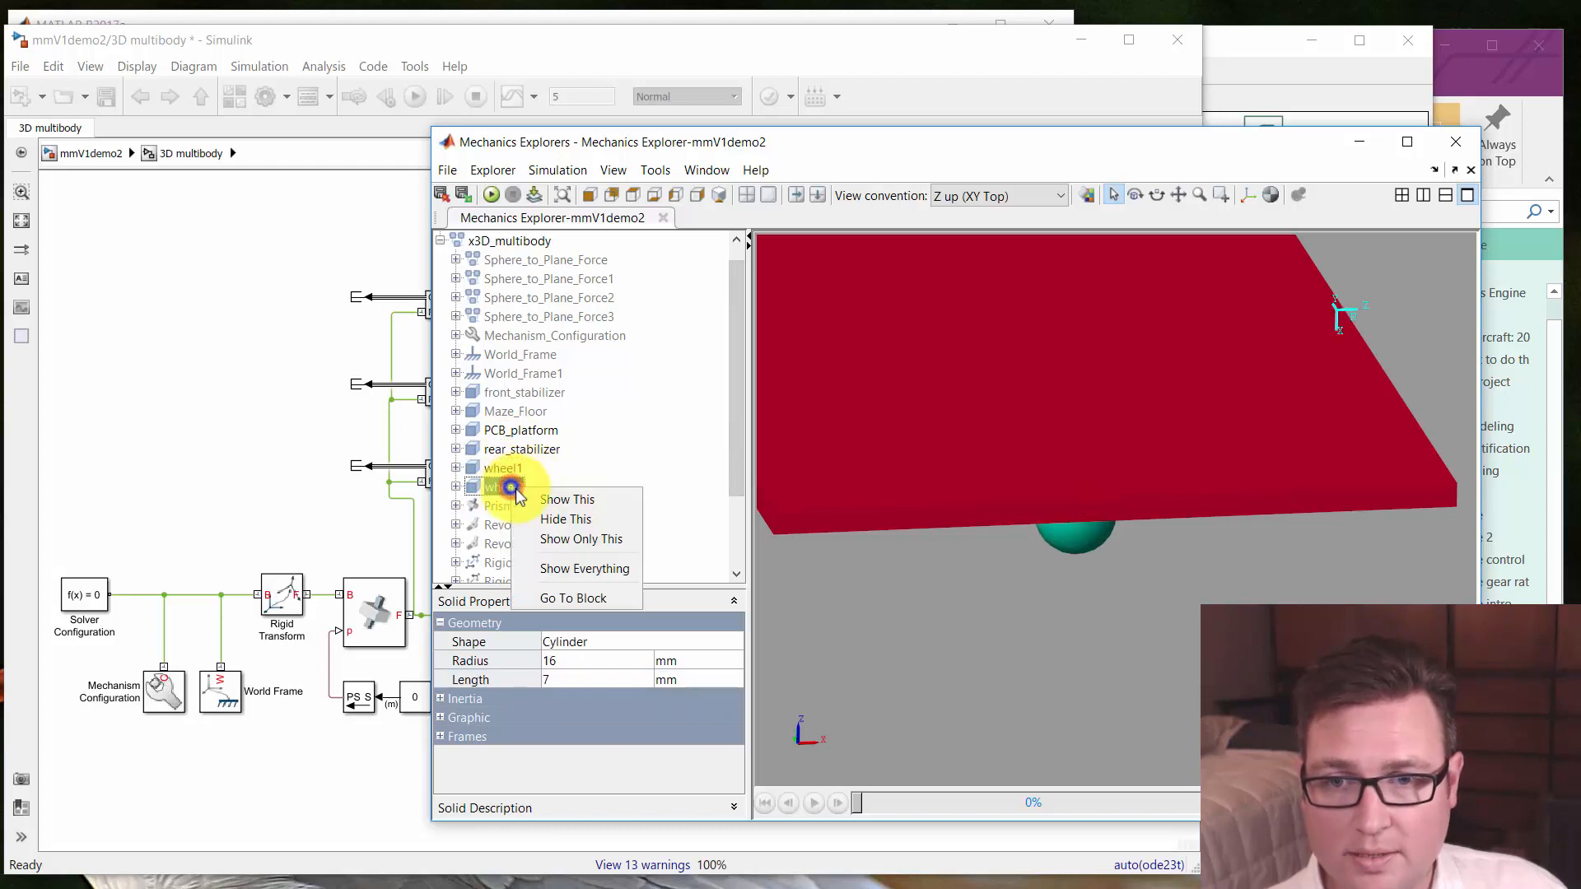
pyautogui.click(528, 496)
# Show the front_stabilizer solid and examine how the platform, wheels and stabilizers are assembled
pyautogui.click(524, 394)
pyautogui.rightClick(524, 395)
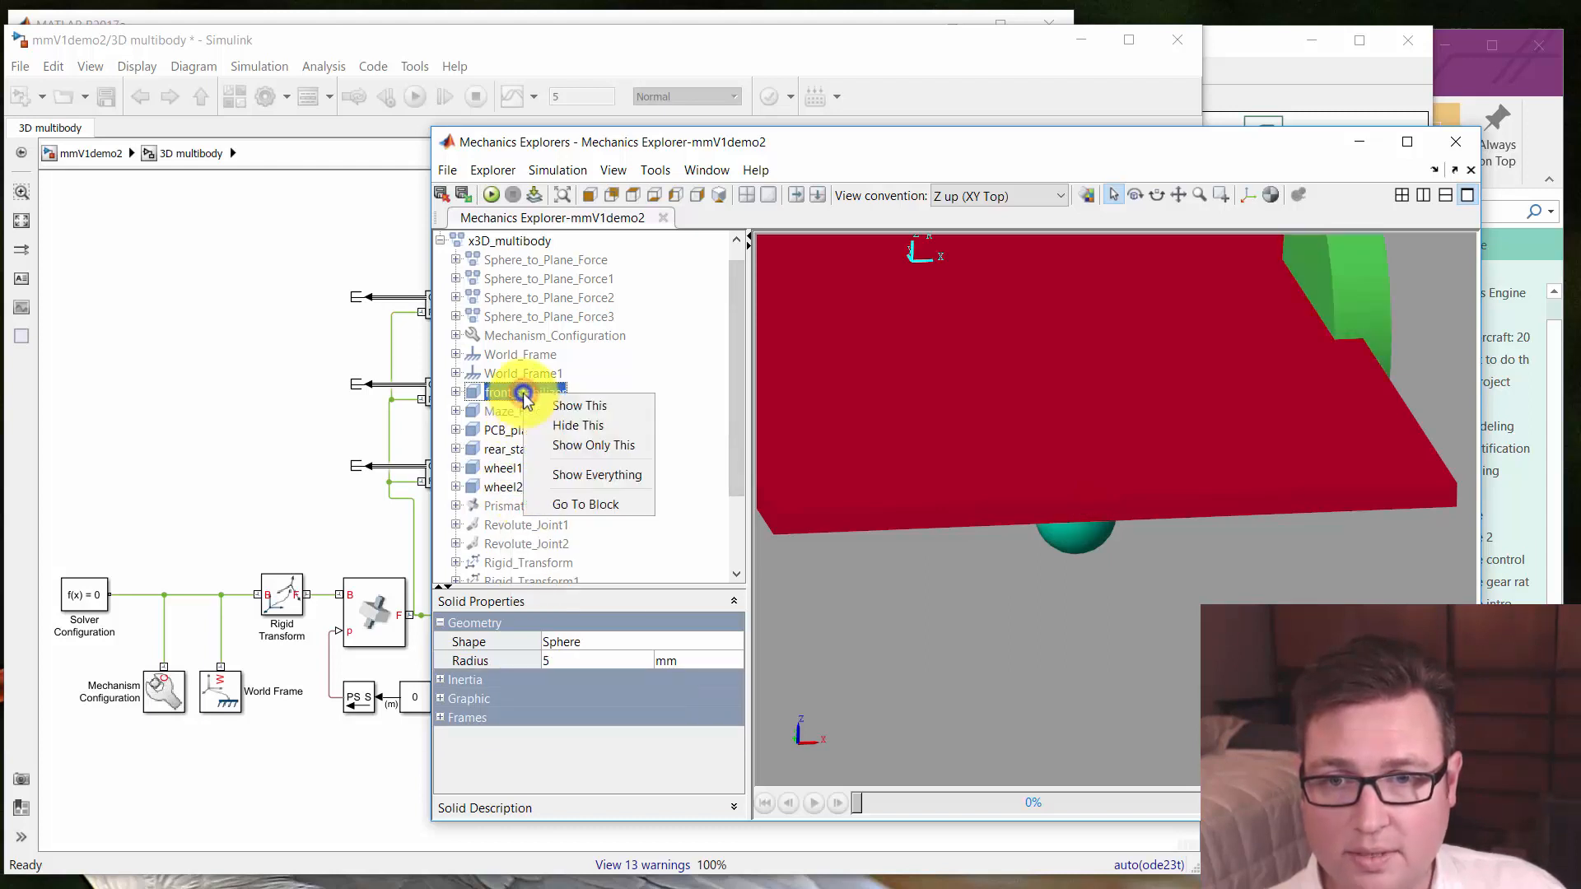
pyautogui.click(536, 409)
pyautogui.click(969, 387)
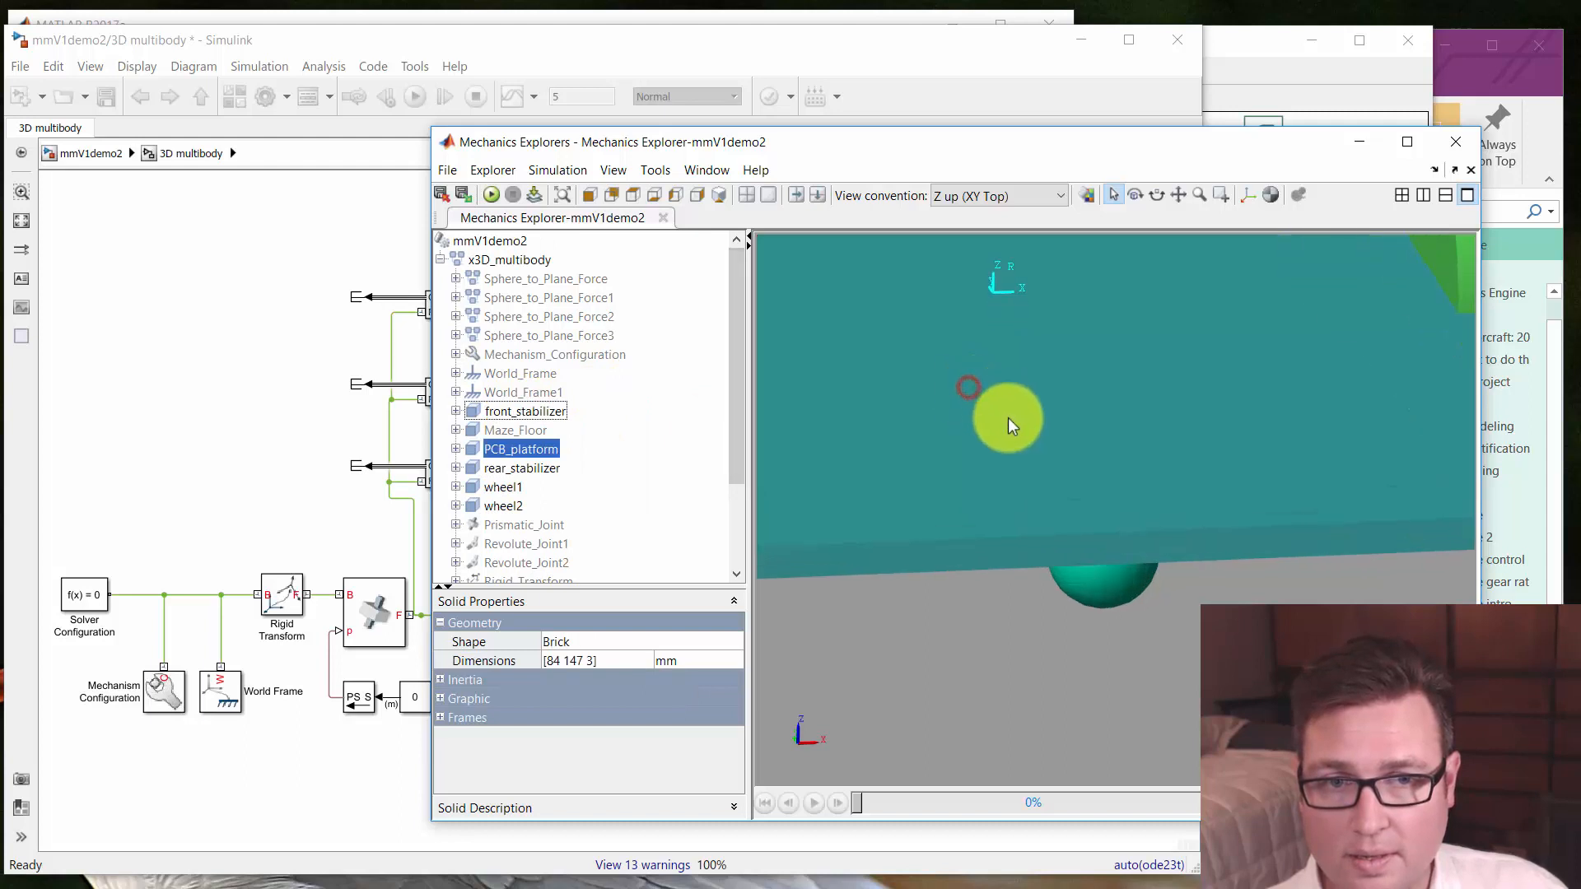
pyautogui.scroll(-5, 1085, 444)
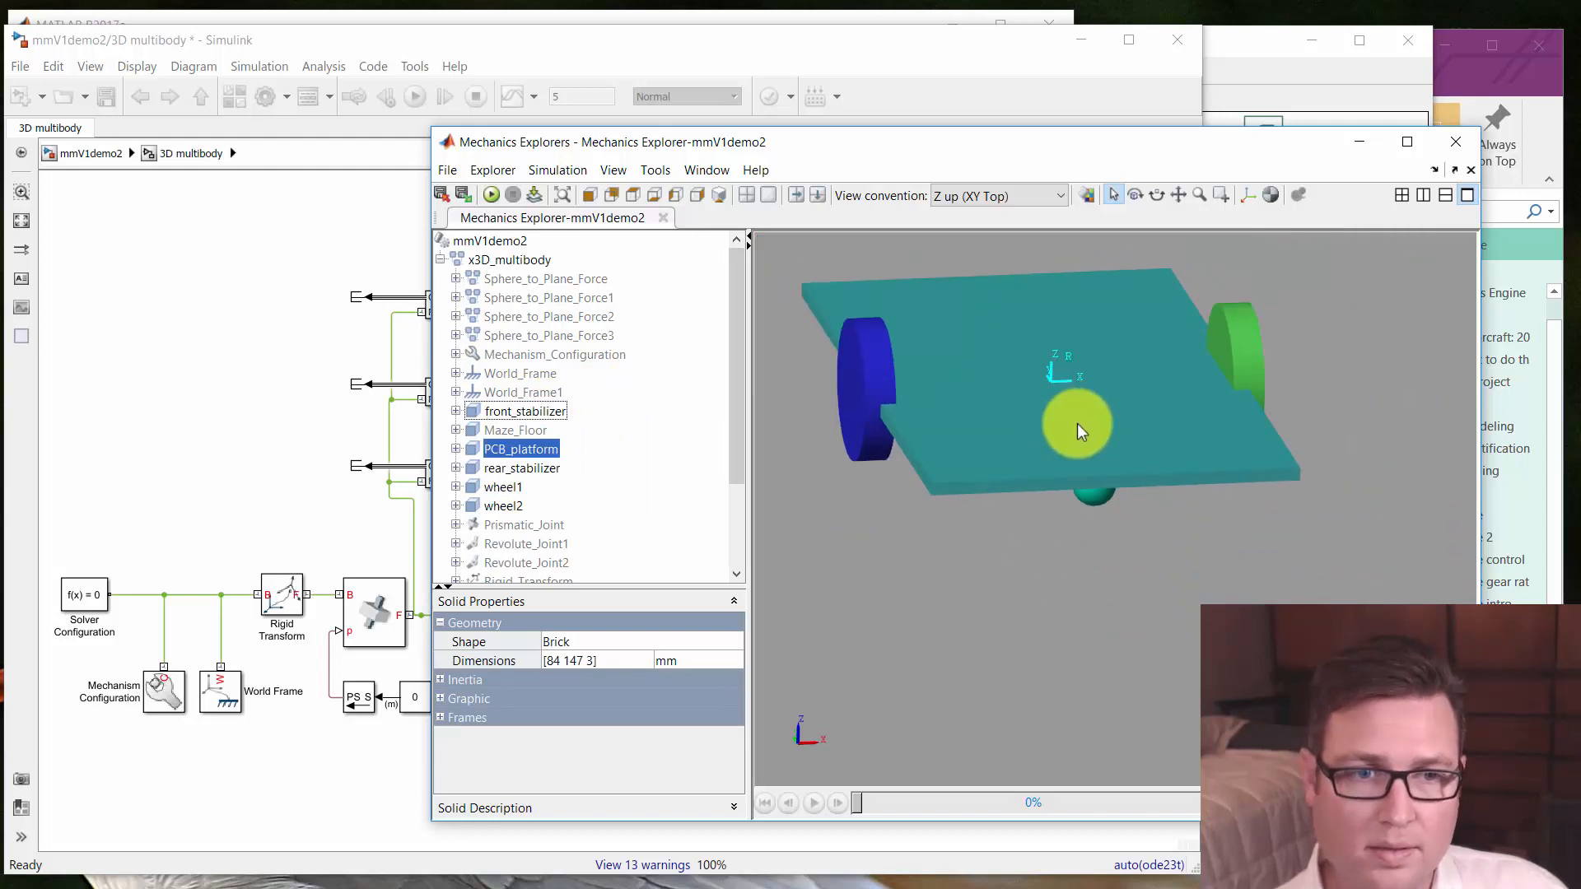
pyautogui.moveTo(1077, 423); pyautogui.dragTo(1194, 576)
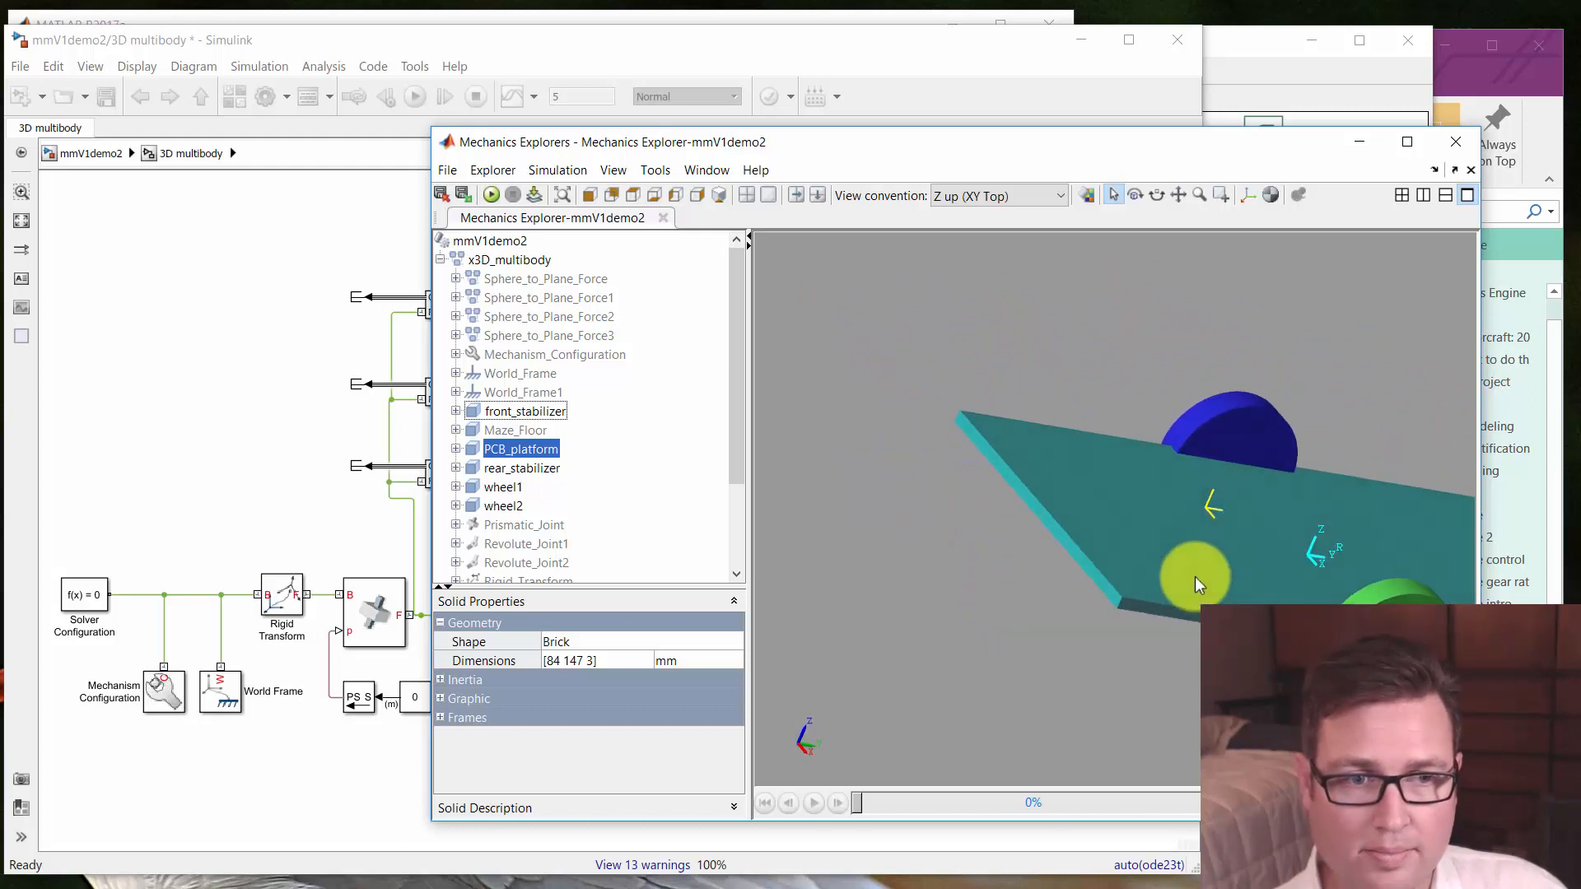
# Return to the 3D multibody diagram in Simulink and update it again
pyautogui.moveTo(912, 150); pyautogui.dragTo(545, 56)
pyautogui.click(693, 792)
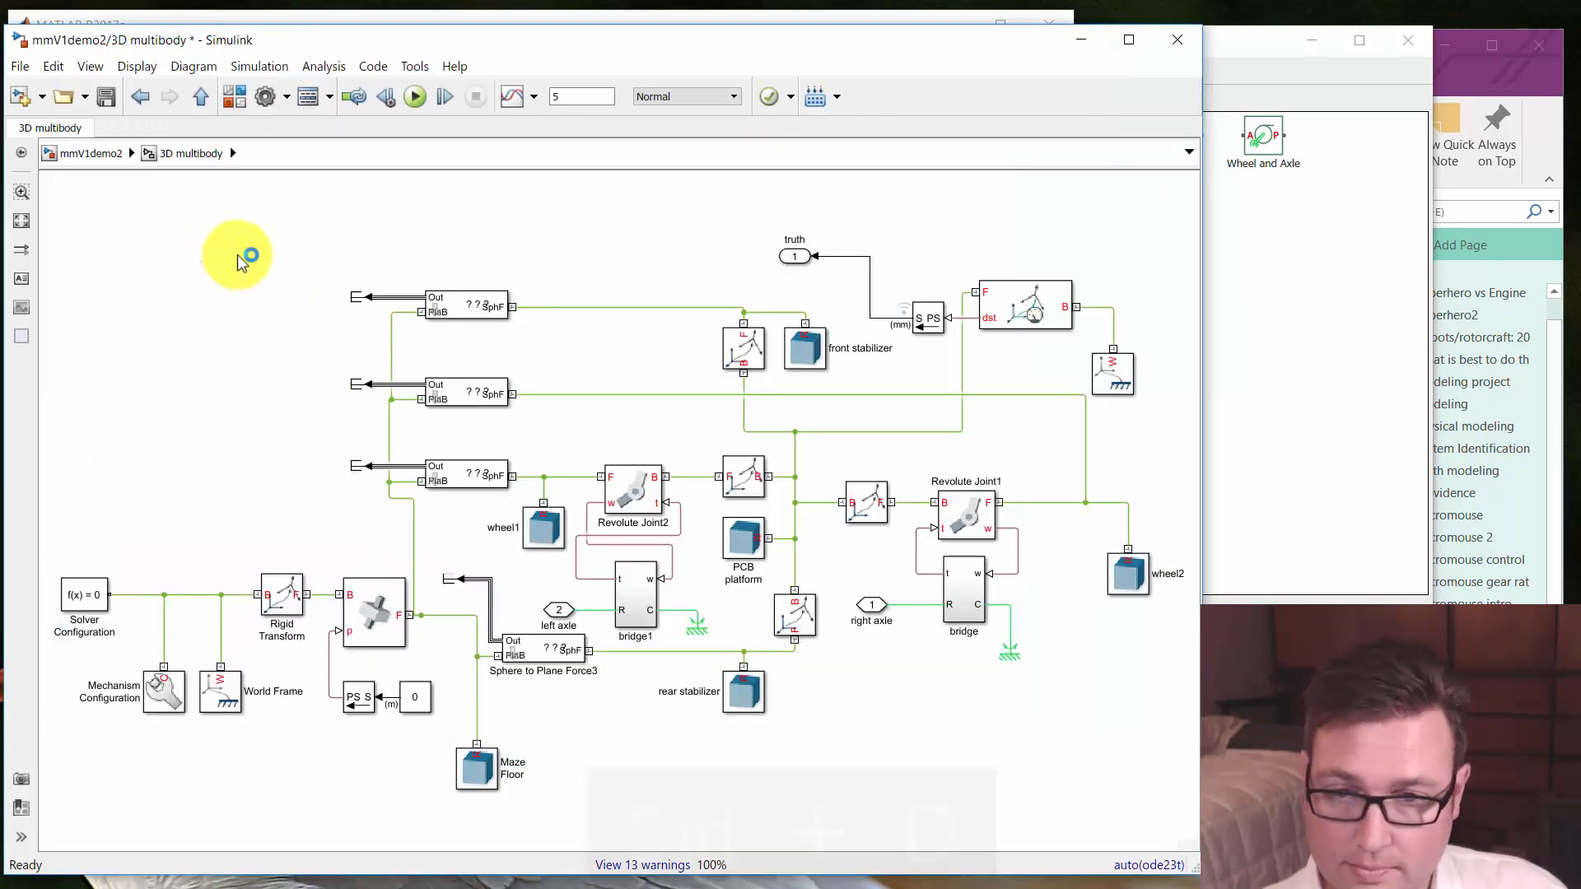
pyautogui.hotkey('ctrl', 'd')
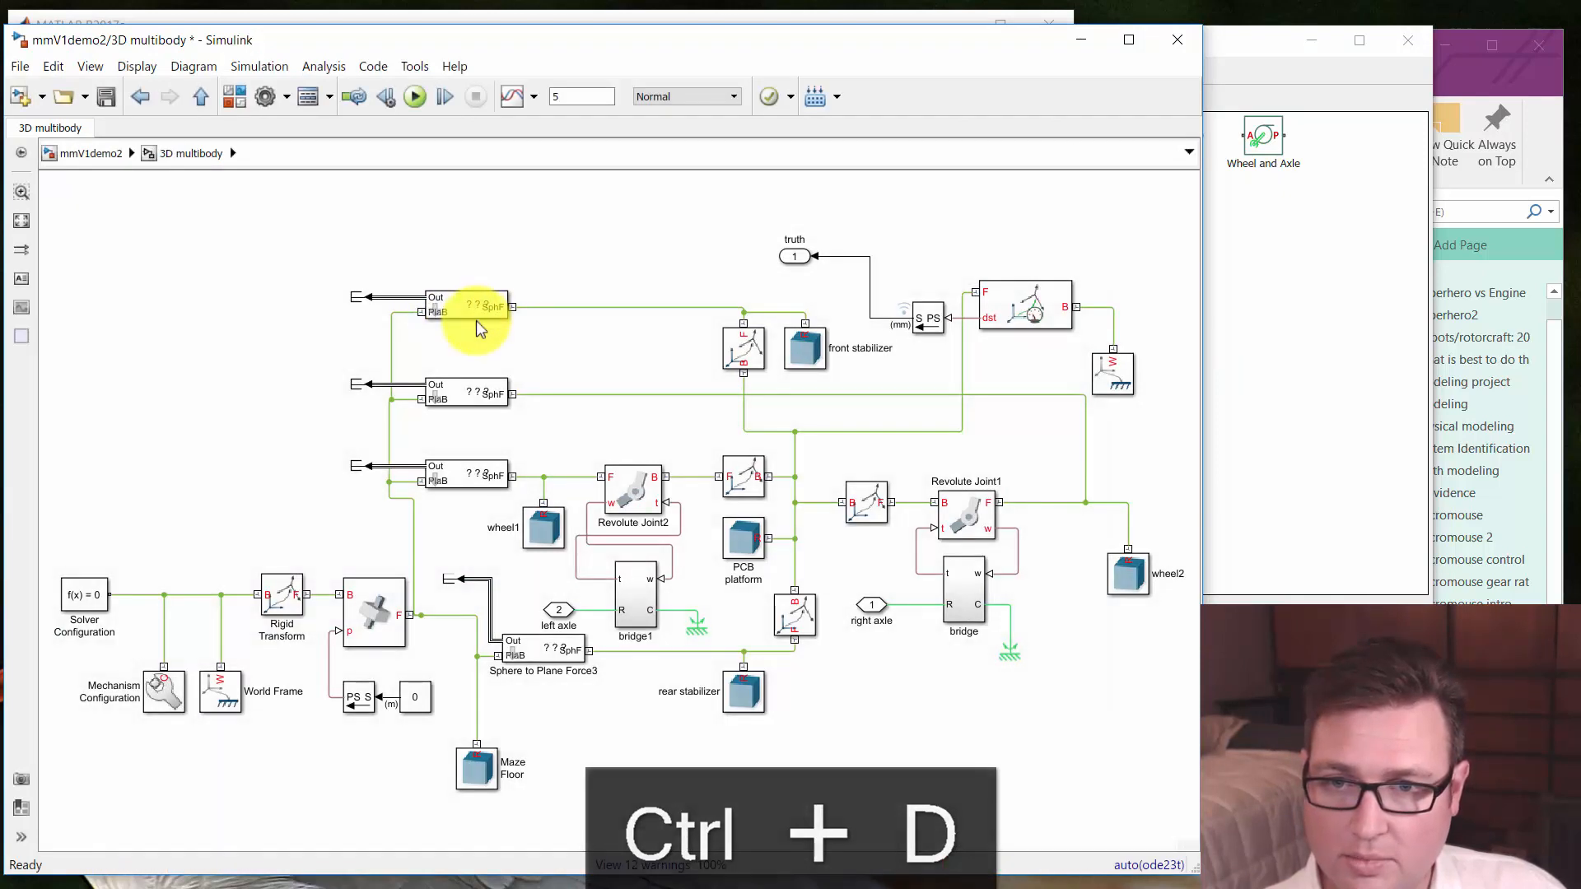
pyautogui.click(266, 271)
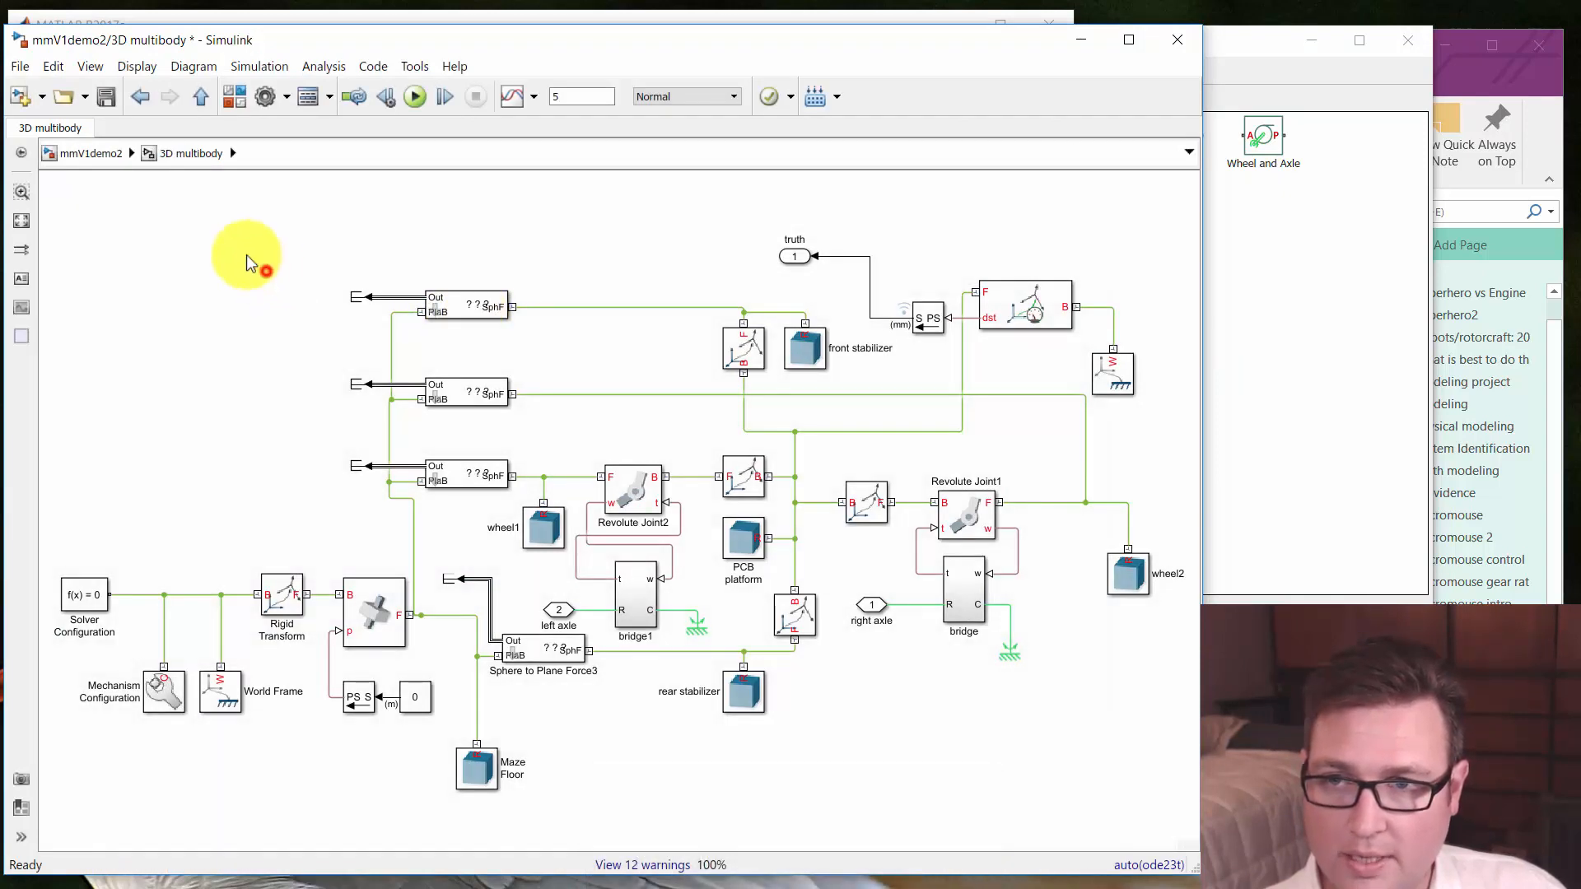
# Check the MATLAB window for messages about the Sphere to Plane Force blocks and return to the model
pyautogui.click(422, 888)
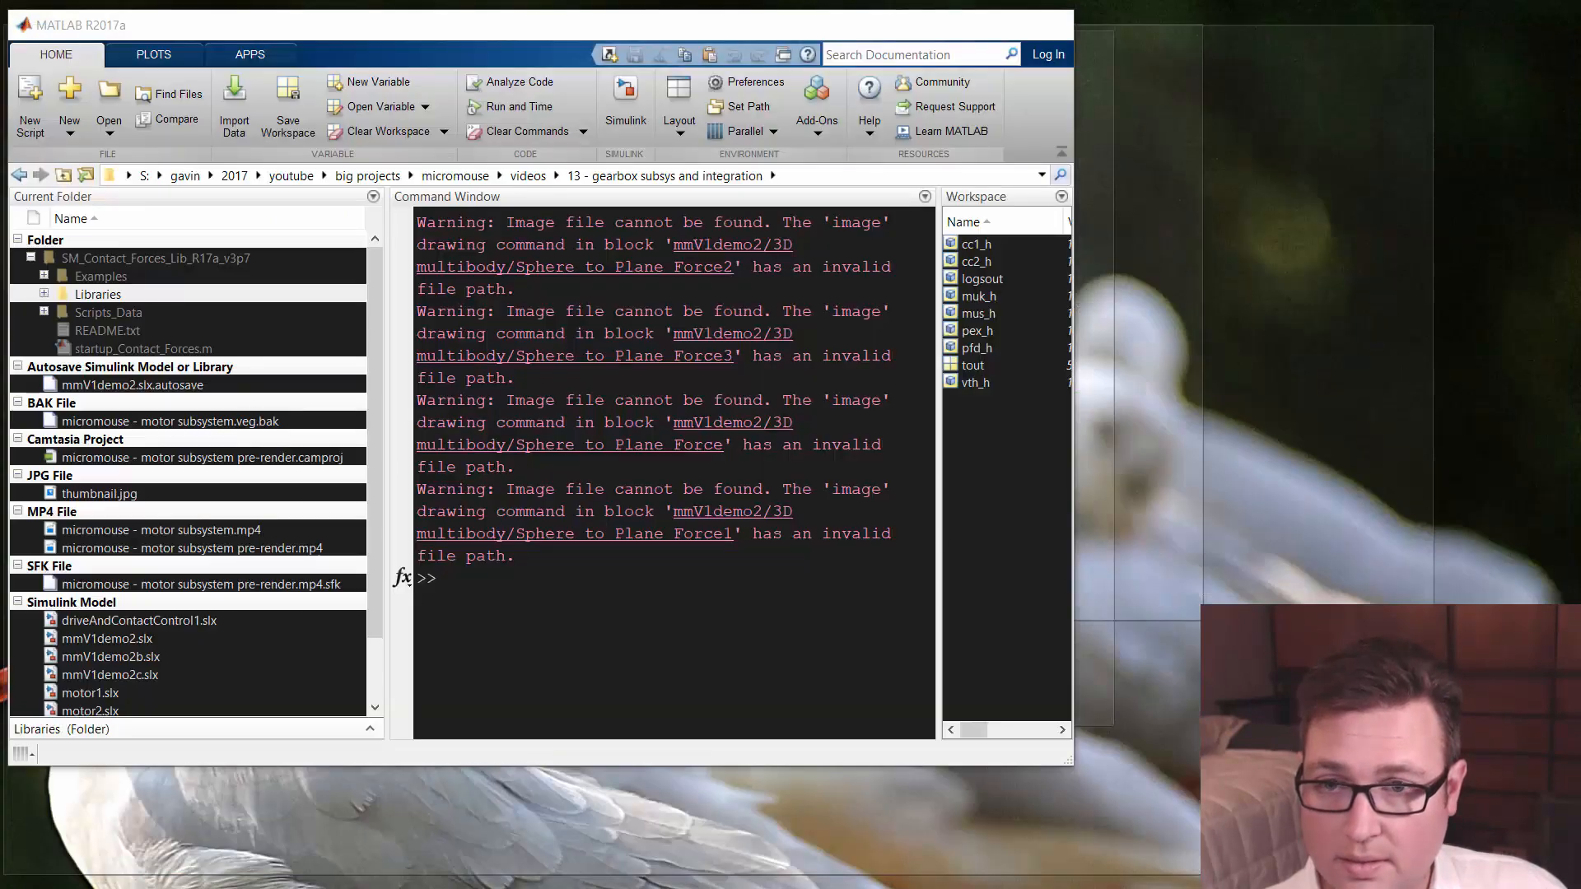
pyautogui.click(216, 888)
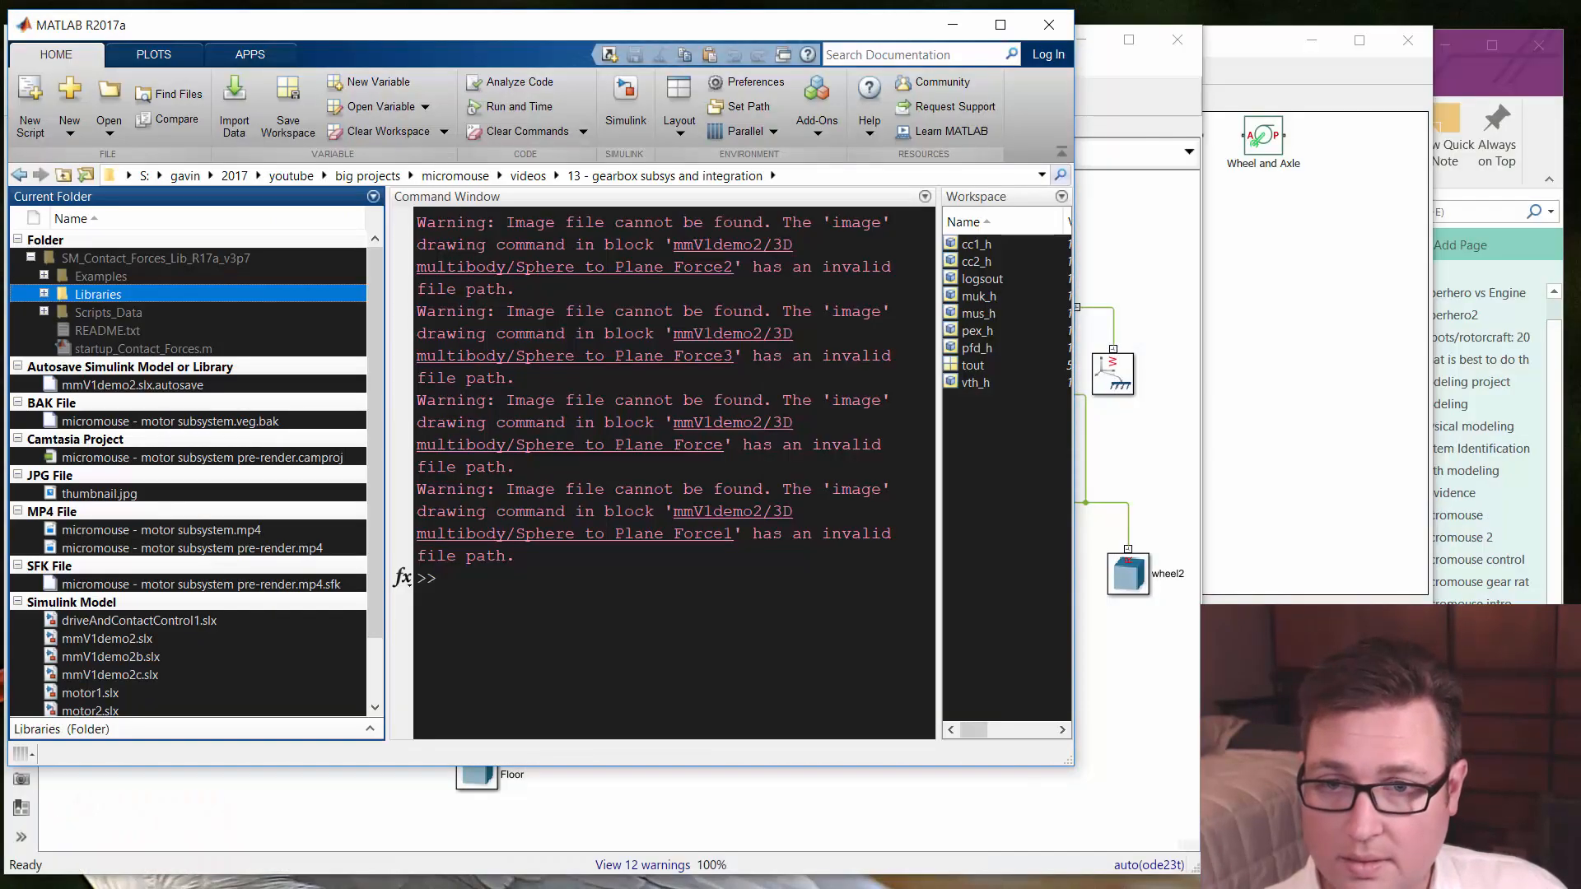
pyautogui.click(1129, 794)
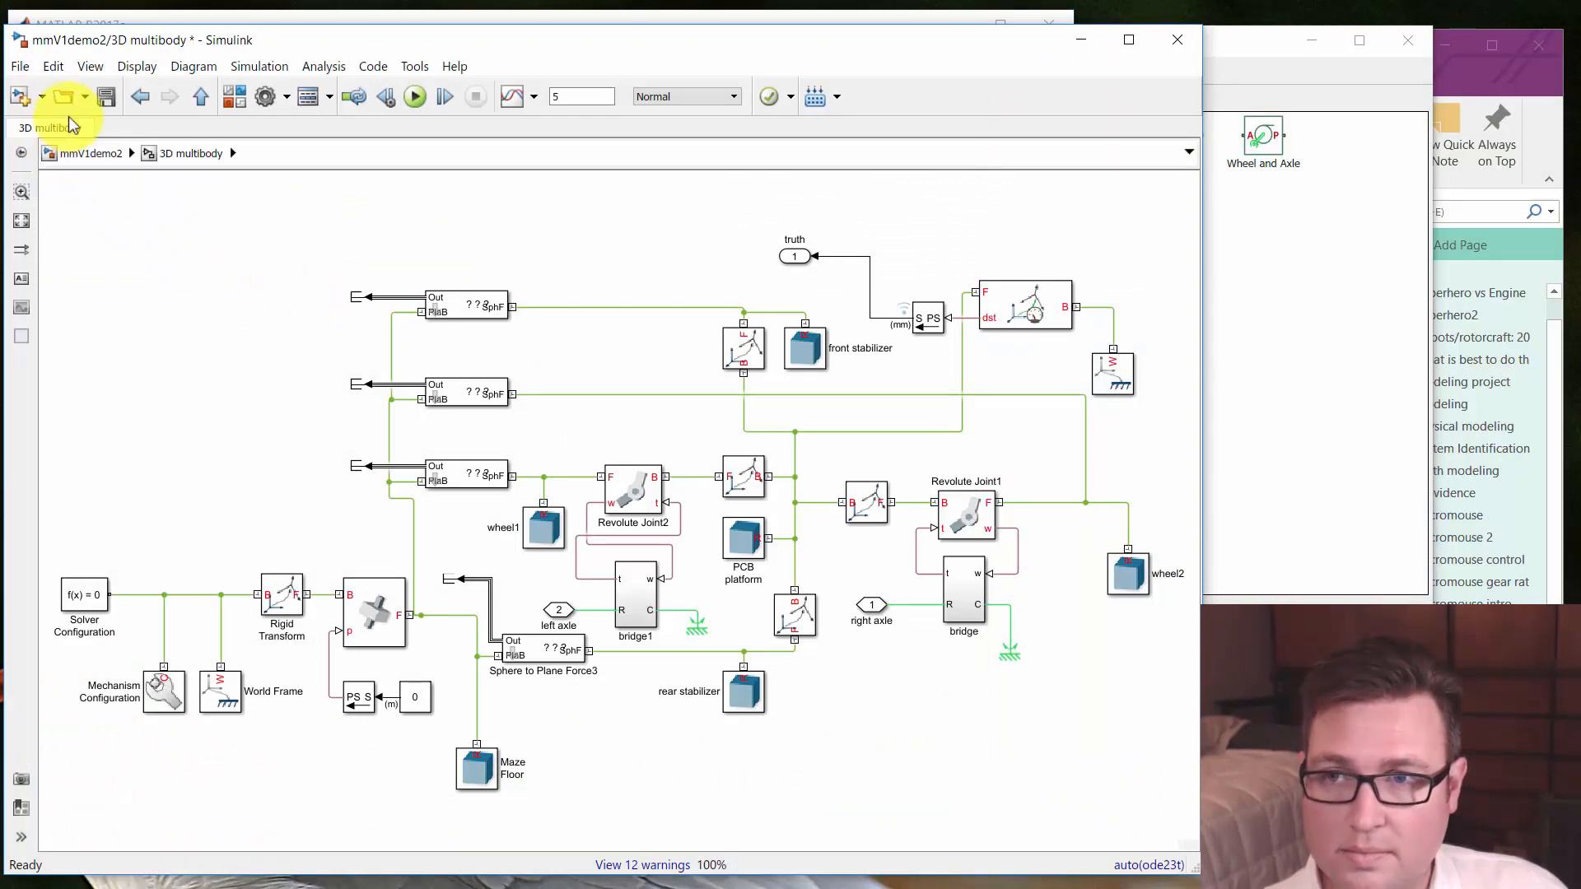
pyautogui.click(19, 66)
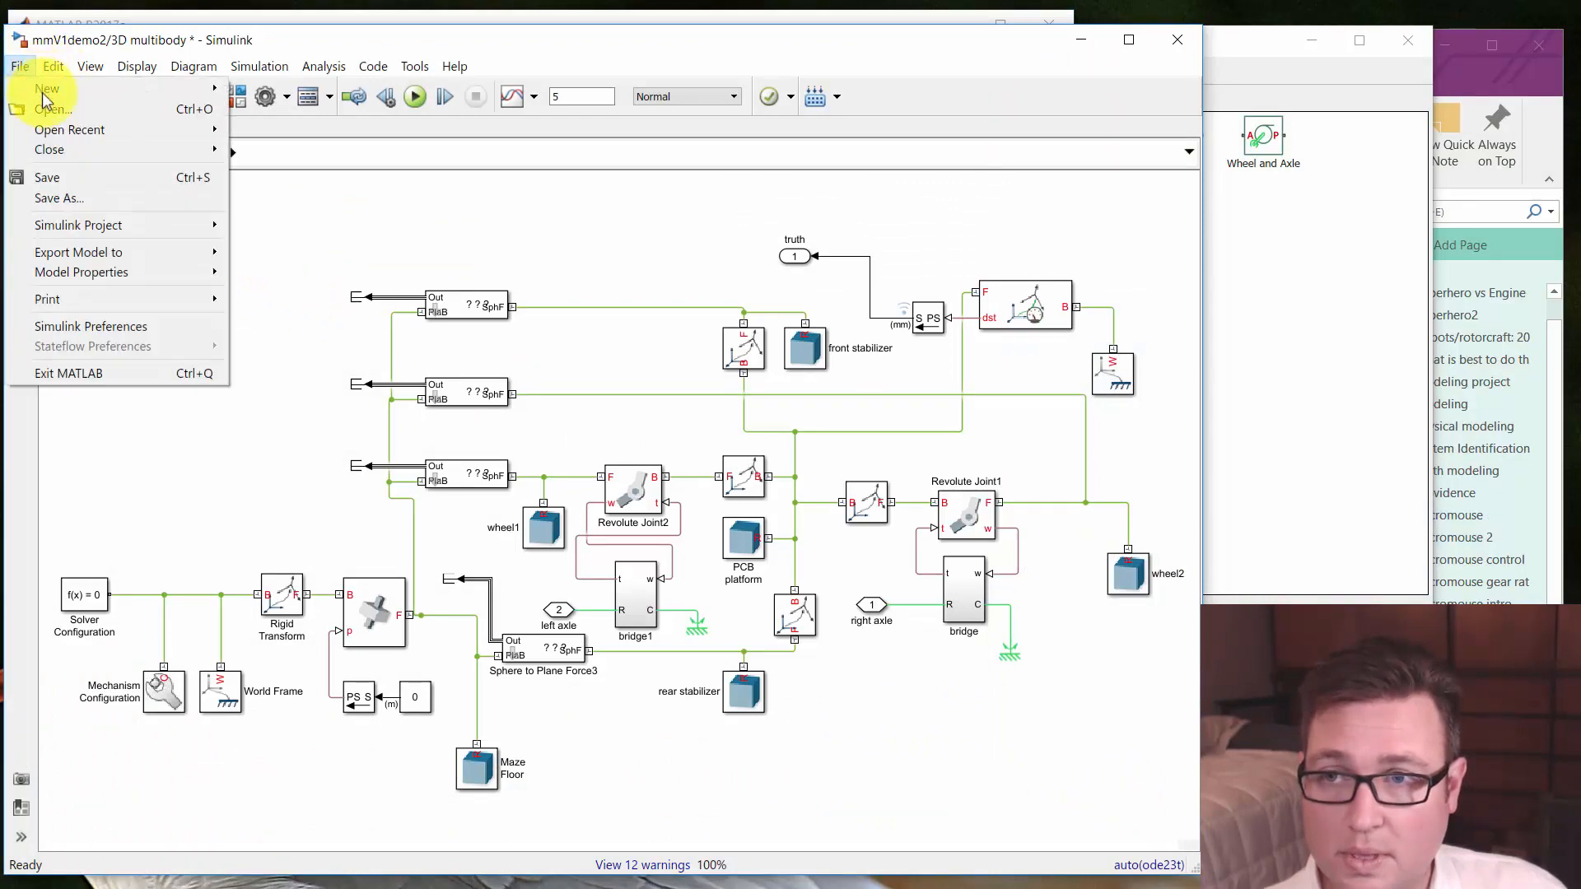
pyautogui.click(74, 199)
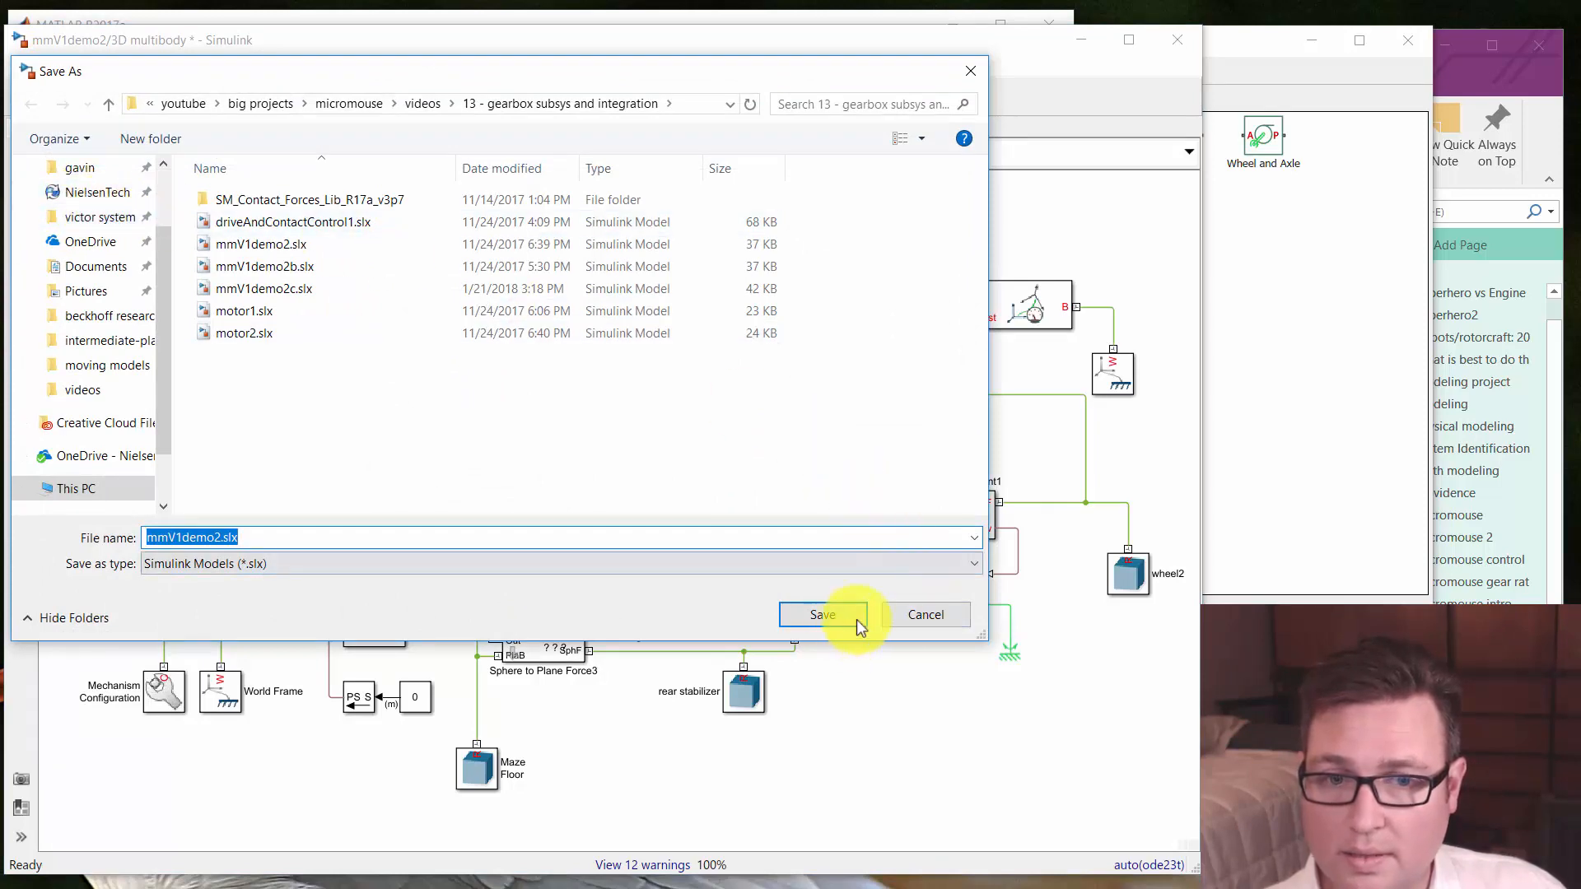
pyautogui.click(941, 615)
pyautogui.click(865, 759)
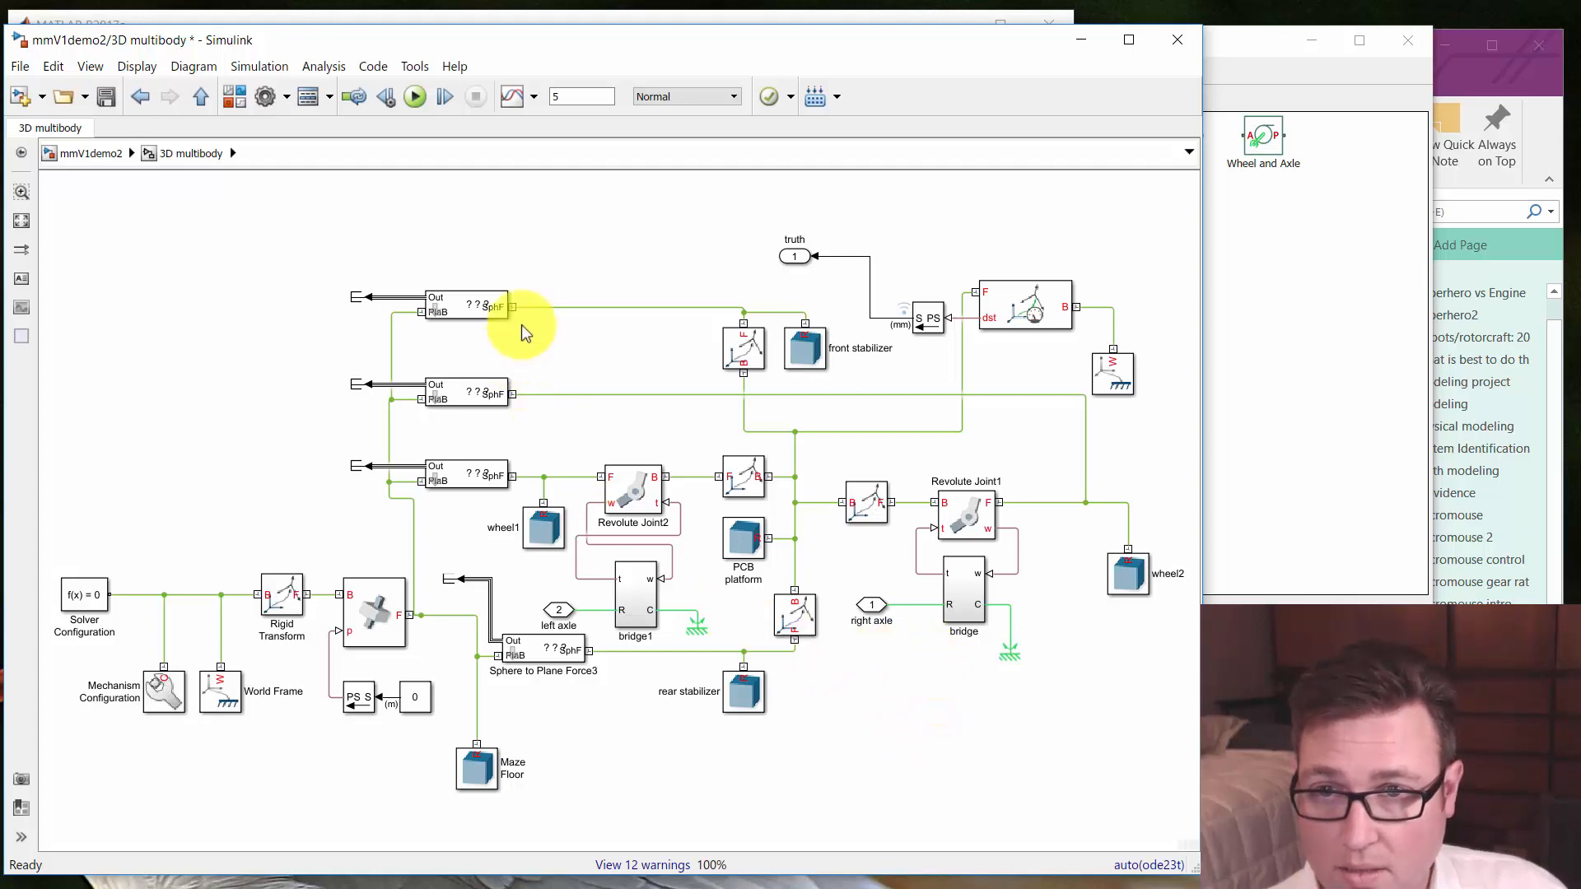
# Run the model's simulation with a stop time of 5 and stop it early
pyautogui.click(415, 96)
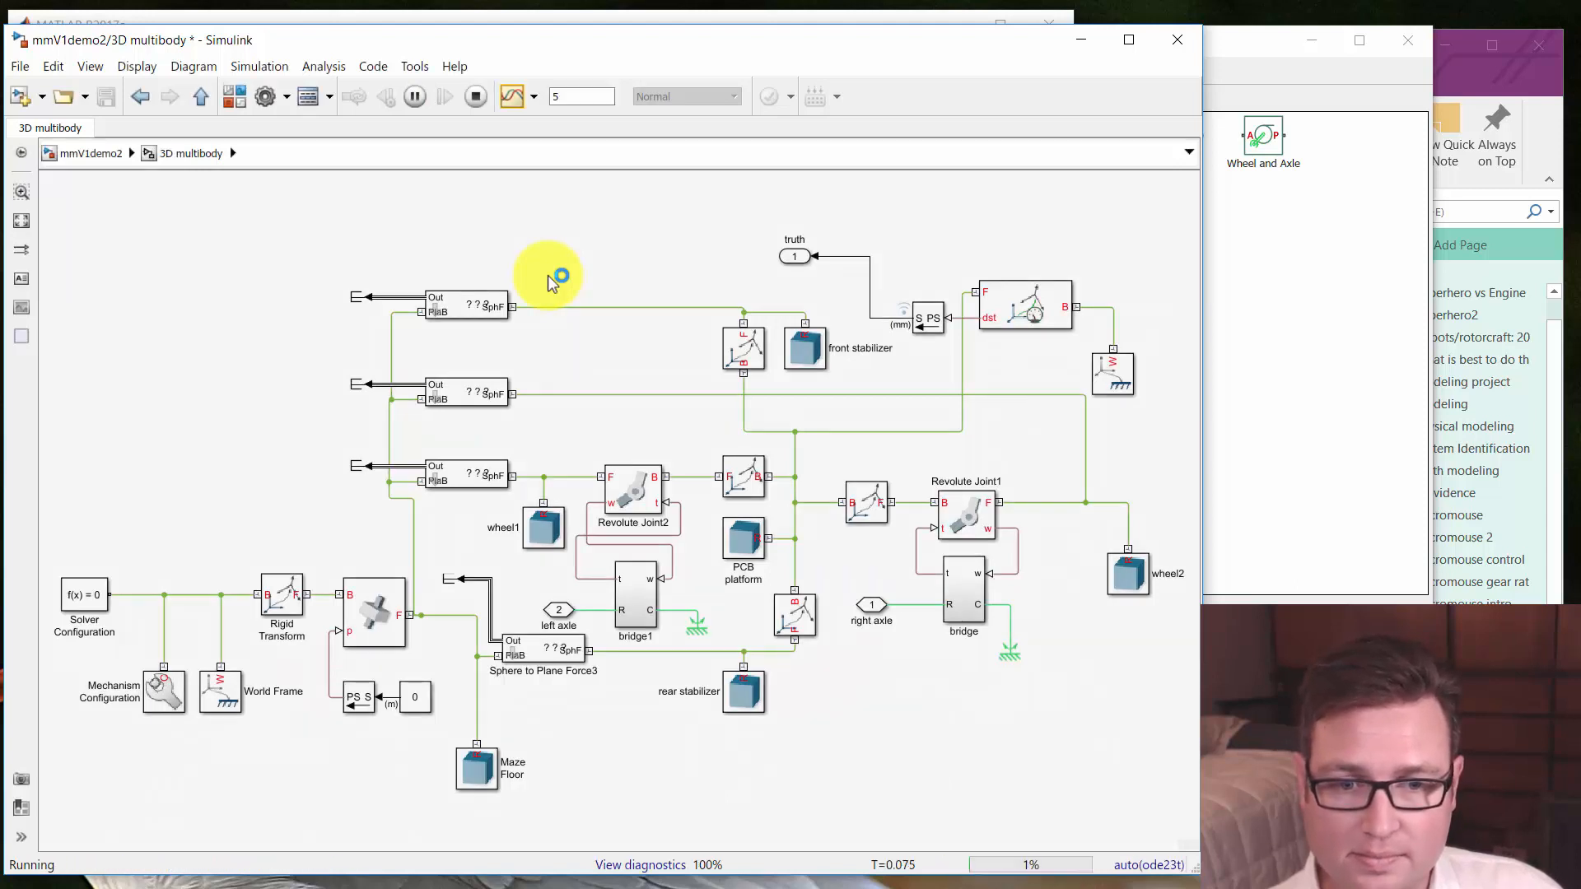
pyautogui.click(482, 94)
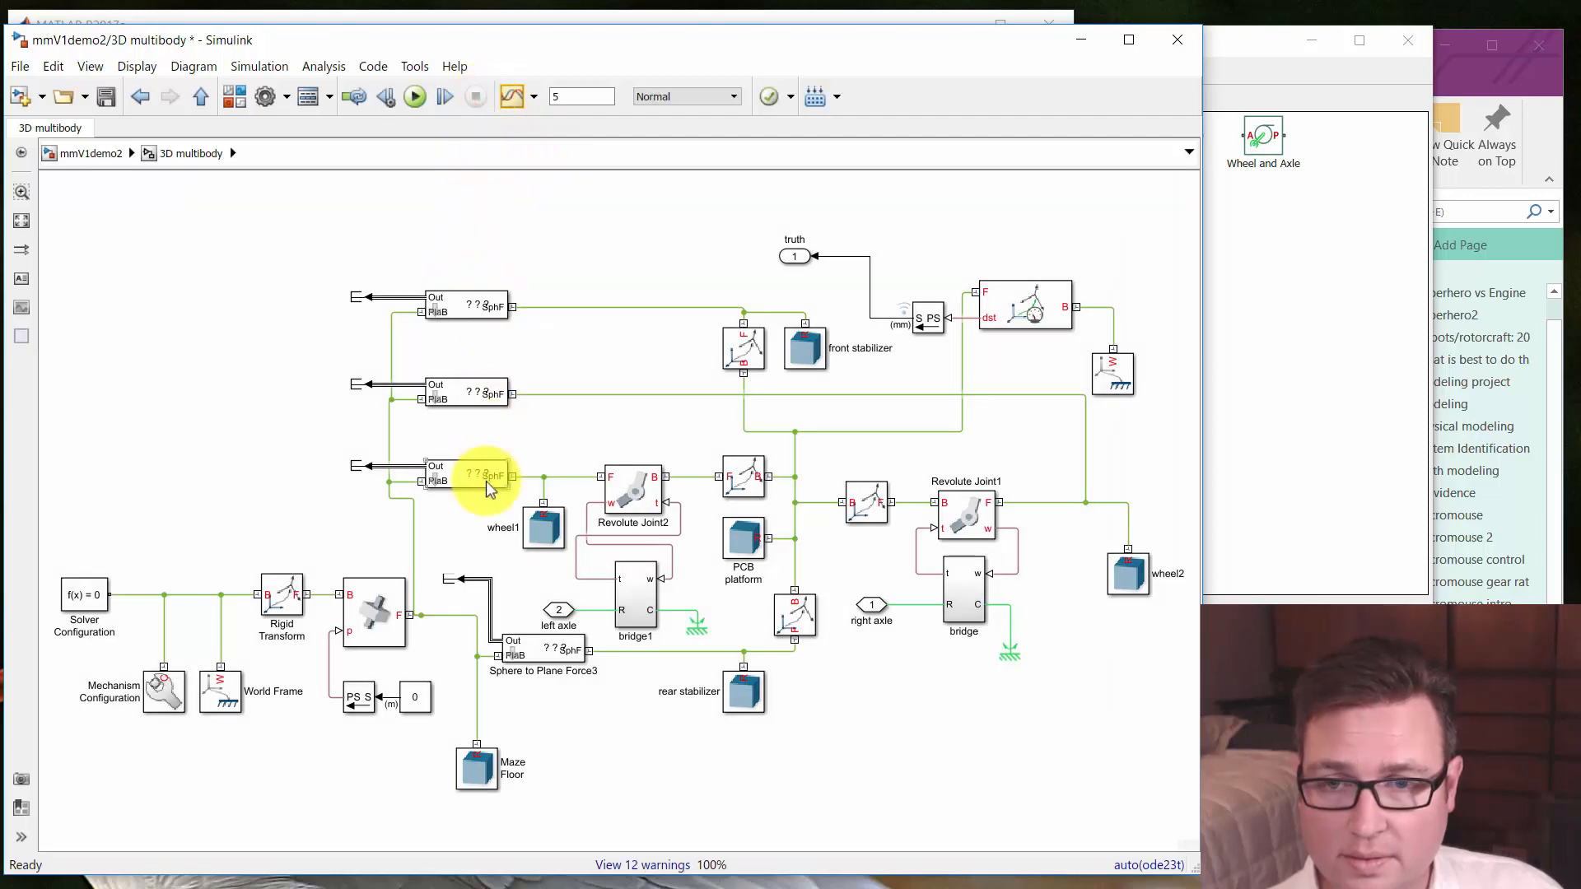
pyautogui.scroll(3, 486, 483)
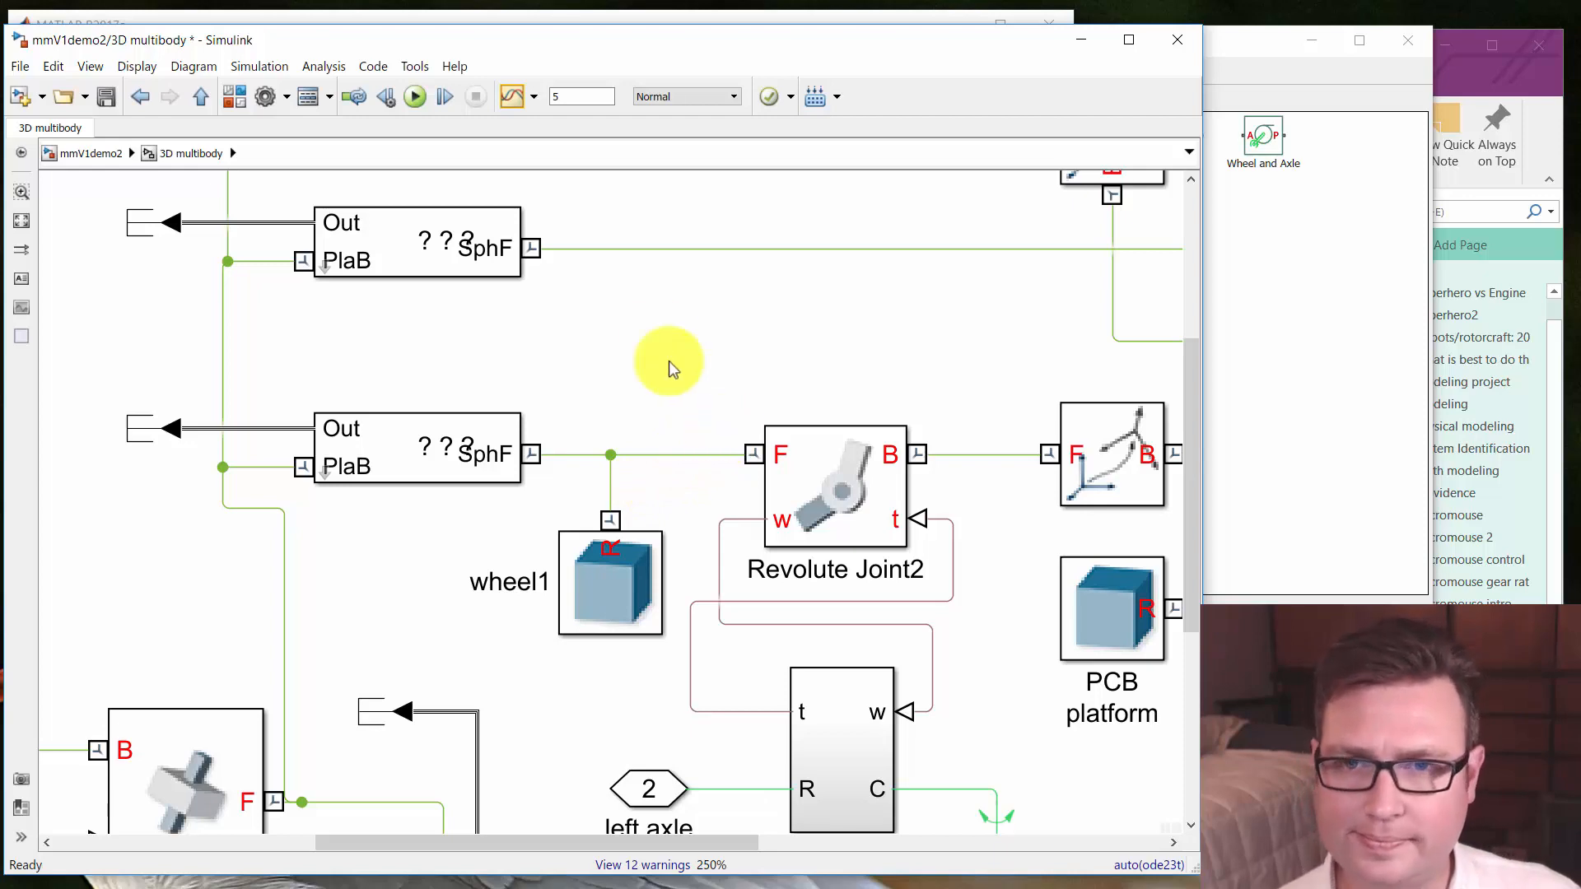
# Leave the 3D multibody subsystem for the top-level model and open the motor driver sub subsystem
pyautogui.scroll(-3, 453, 425)
pyautogui.press('Escape')
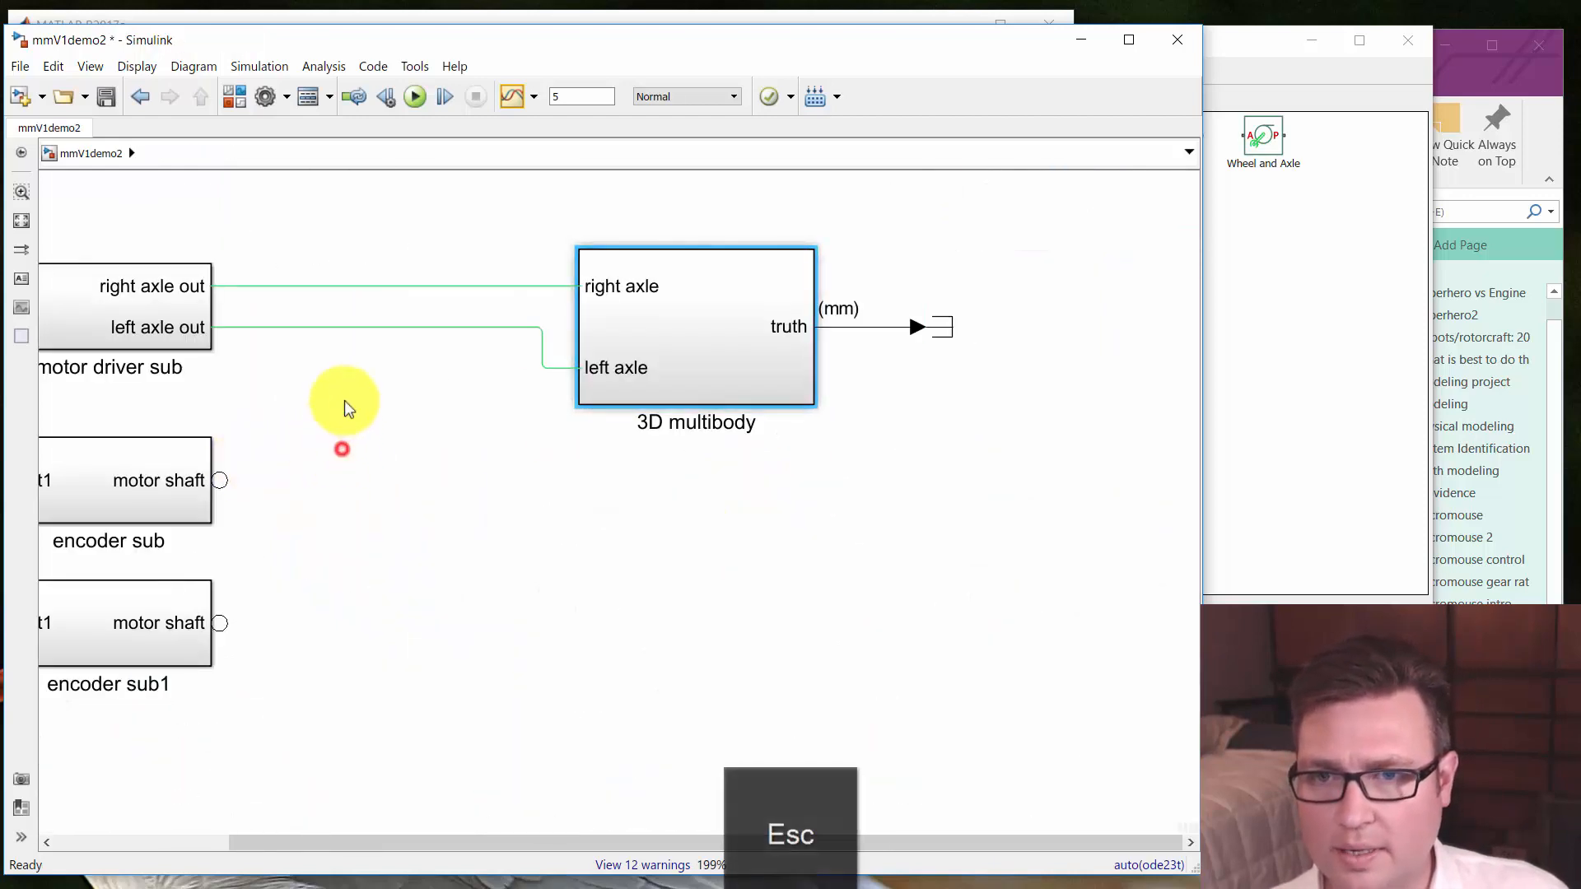
pyautogui.moveTo(342, 409); pyautogui.dragTo(718, 492)
pyautogui.doubleClick(519, 398)
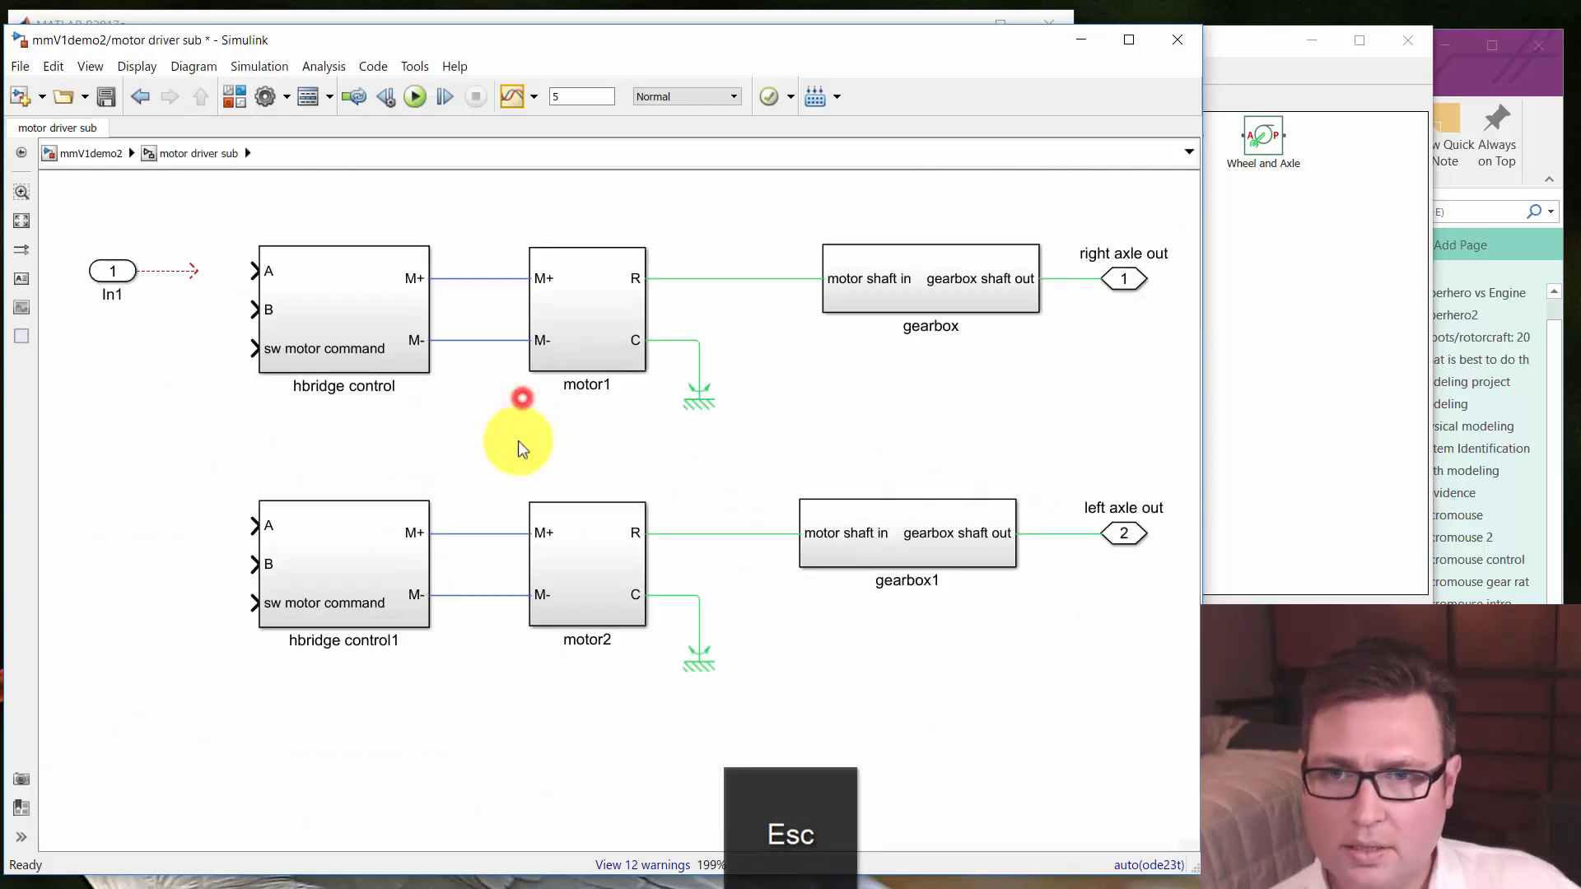
pyautogui.moveTo(430, 477); pyautogui.dragTo(459, 497)
pyautogui.moveTo(930, 506); pyautogui.dragTo(844, 550)
pyautogui.moveTo(412, 580); pyautogui.dragTo(589, 541)
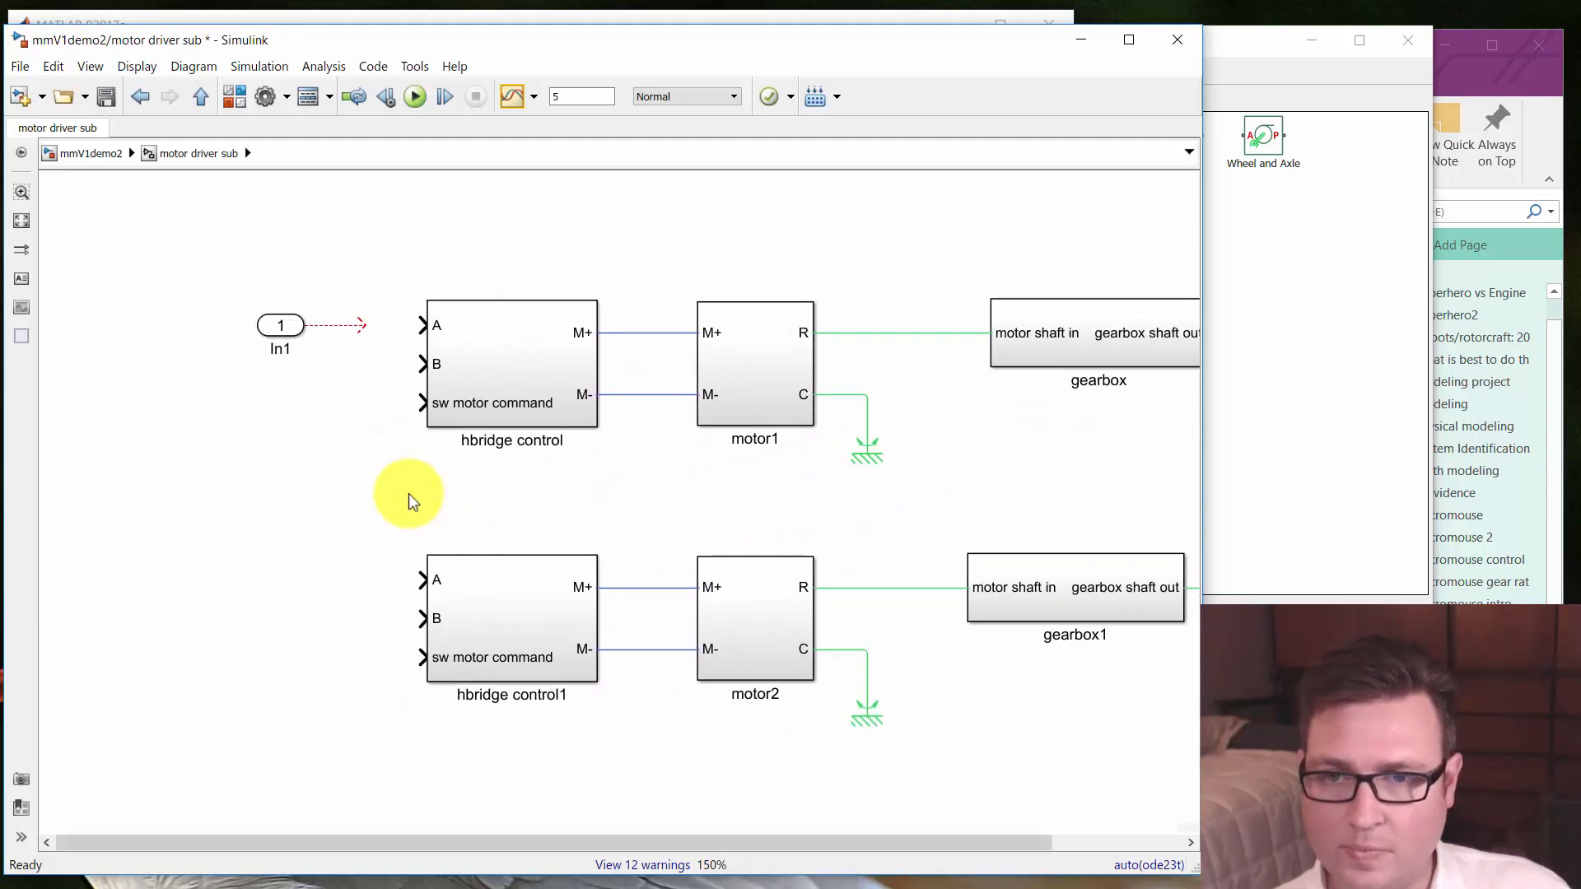
# Open the upper hbridge control subsystem and widen its window so that the whole circuit fits in view
pyautogui.click(278, 332)
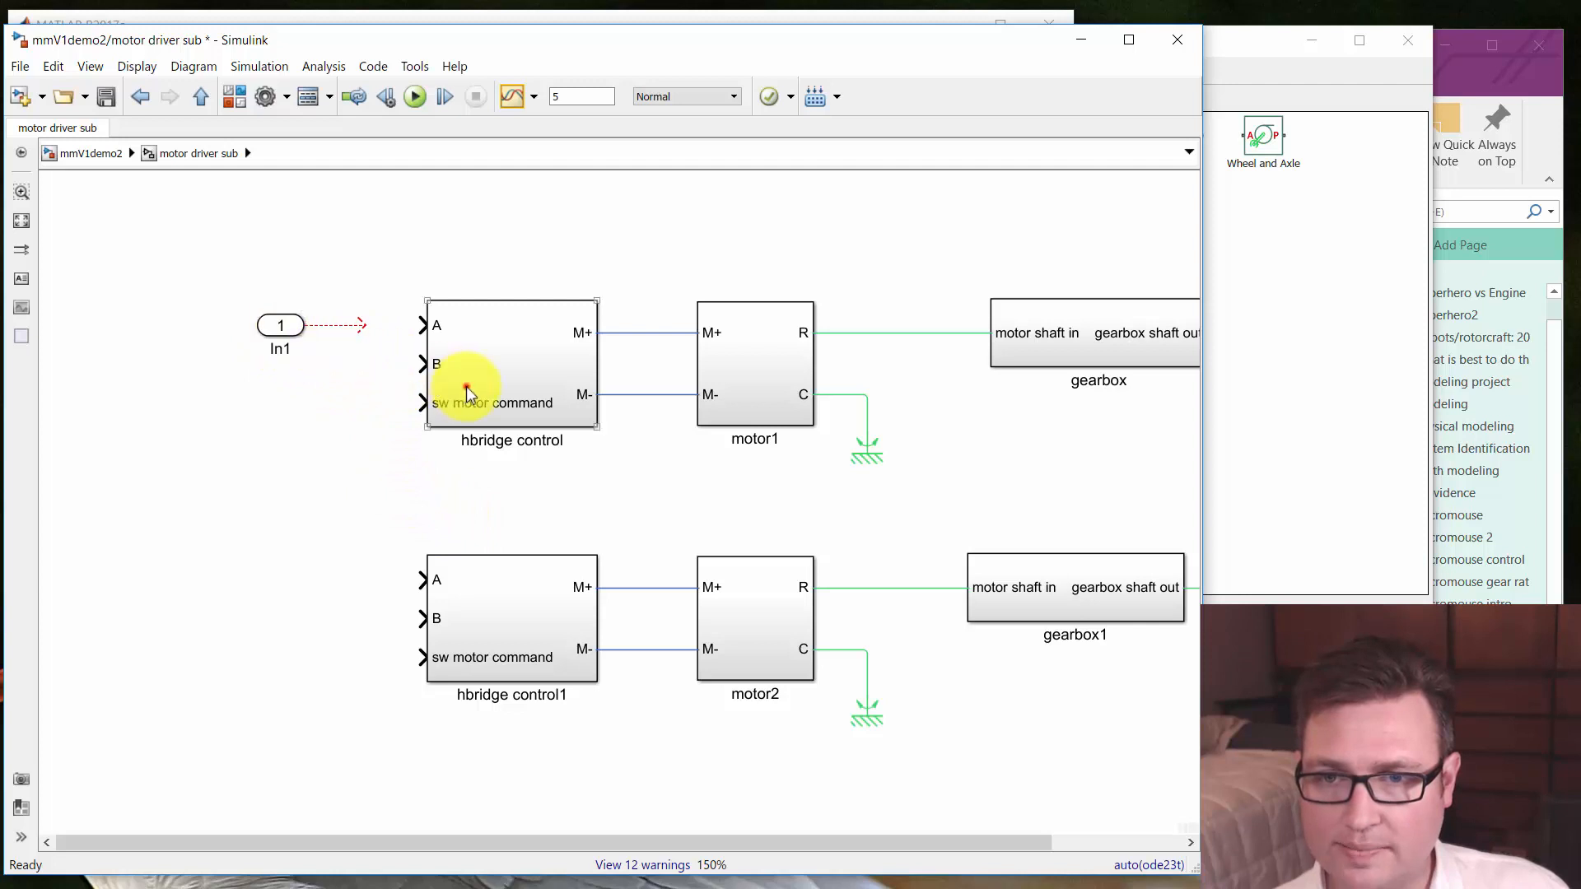
pyautogui.doubleClick(466, 390)
pyautogui.scroll(-3, 478, 510)
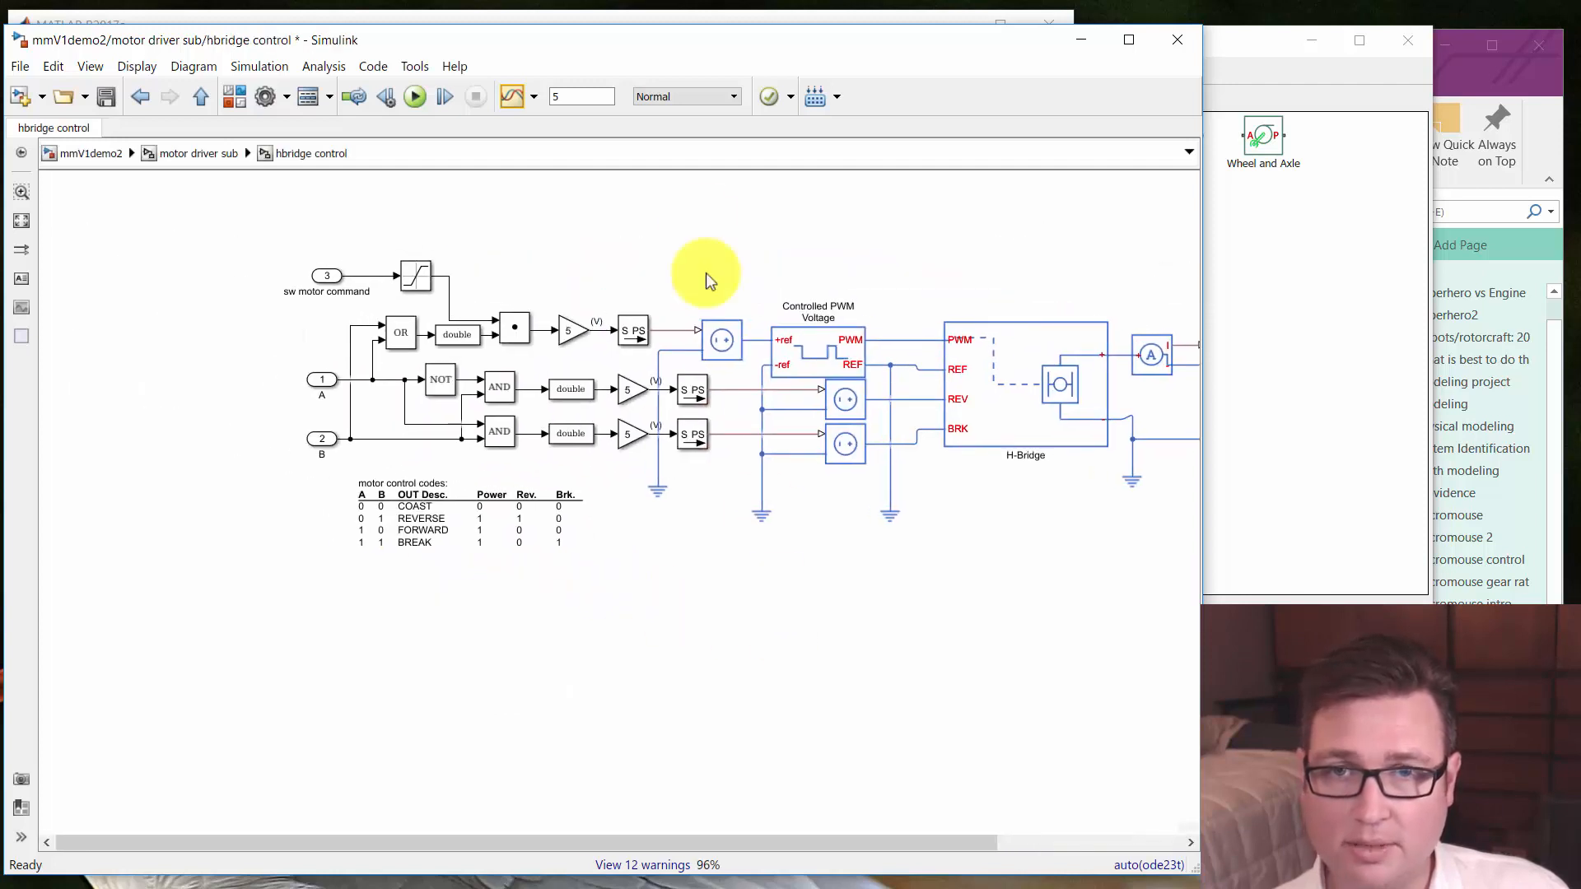
pyautogui.moveTo(848, 635); pyautogui.dragTo(657, 649)
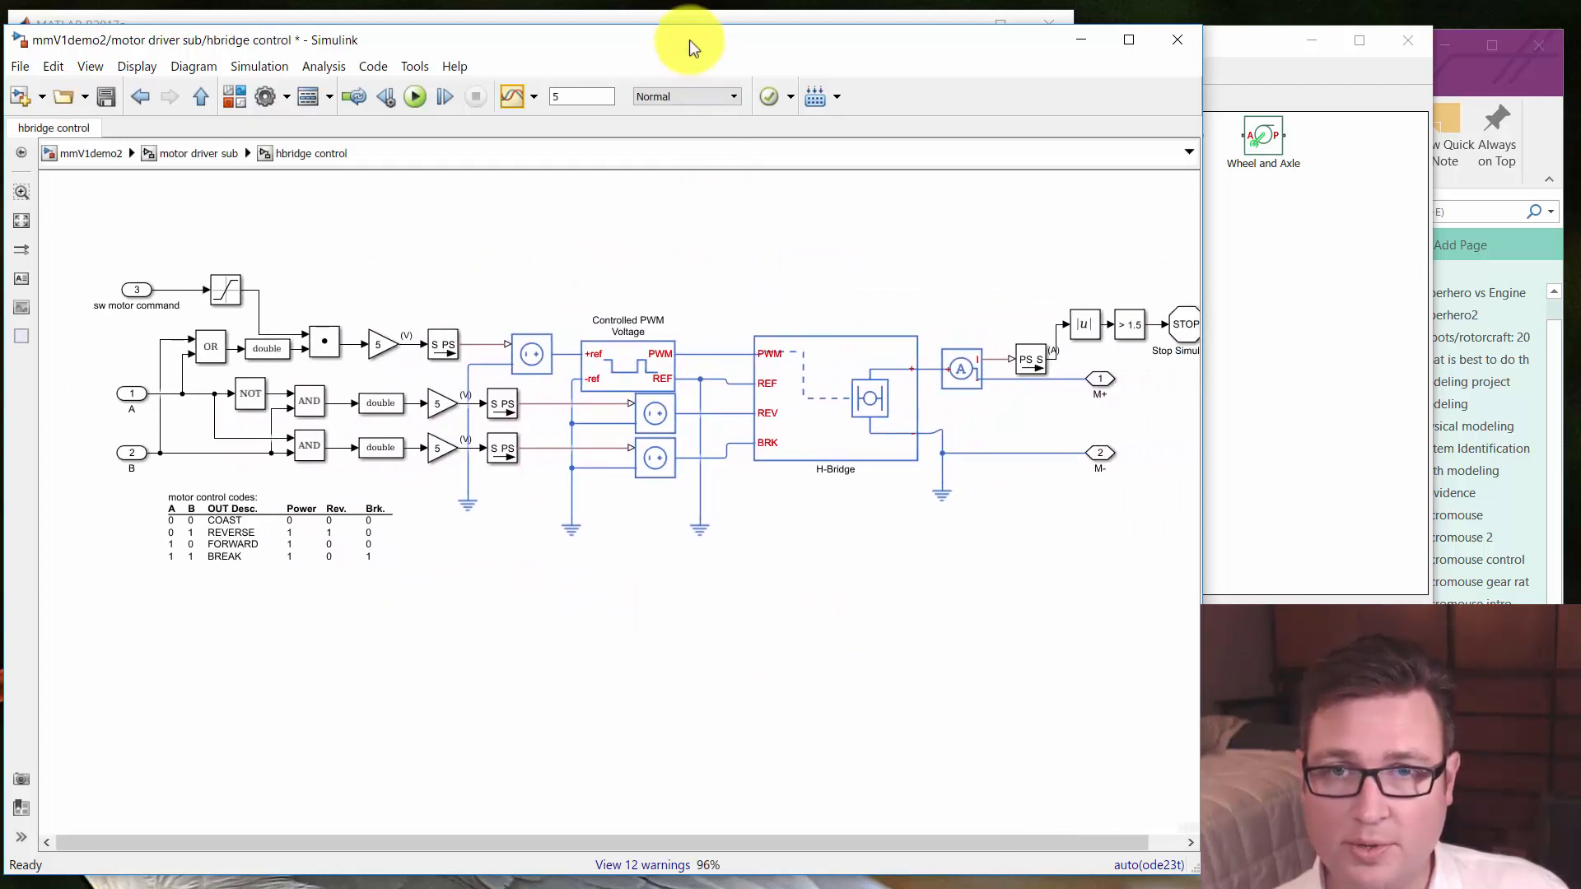
pyautogui.moveTo(689, 39); pyautogui.dragTo(996, 32)
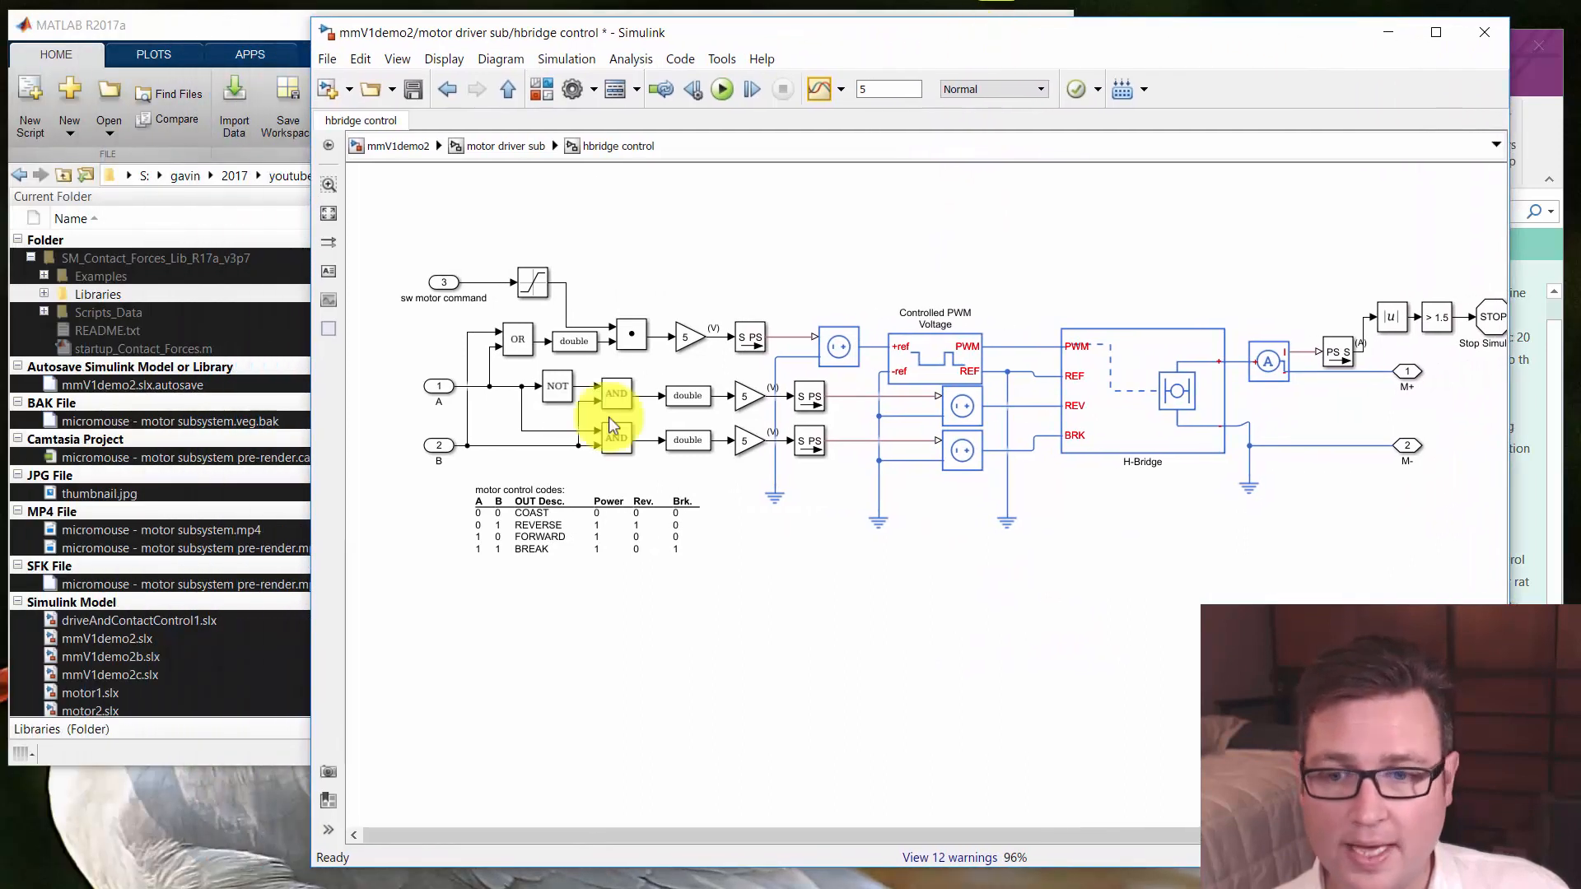
pyautogui.moveTo(312, 865); pyautogui.dragTo(15, 874)
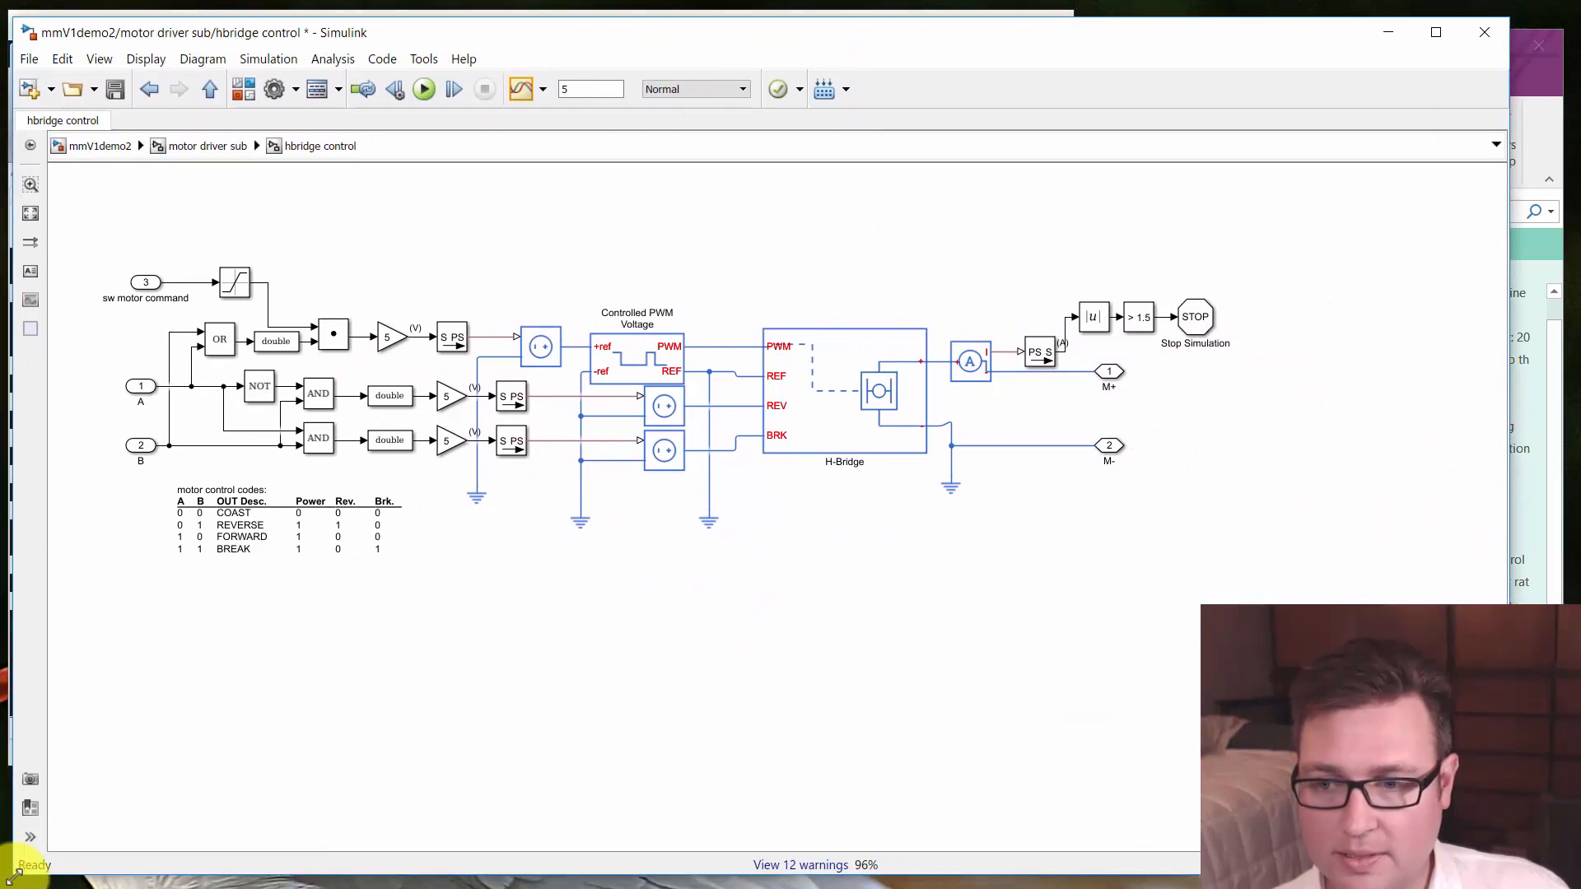
pyautogui.press('space')
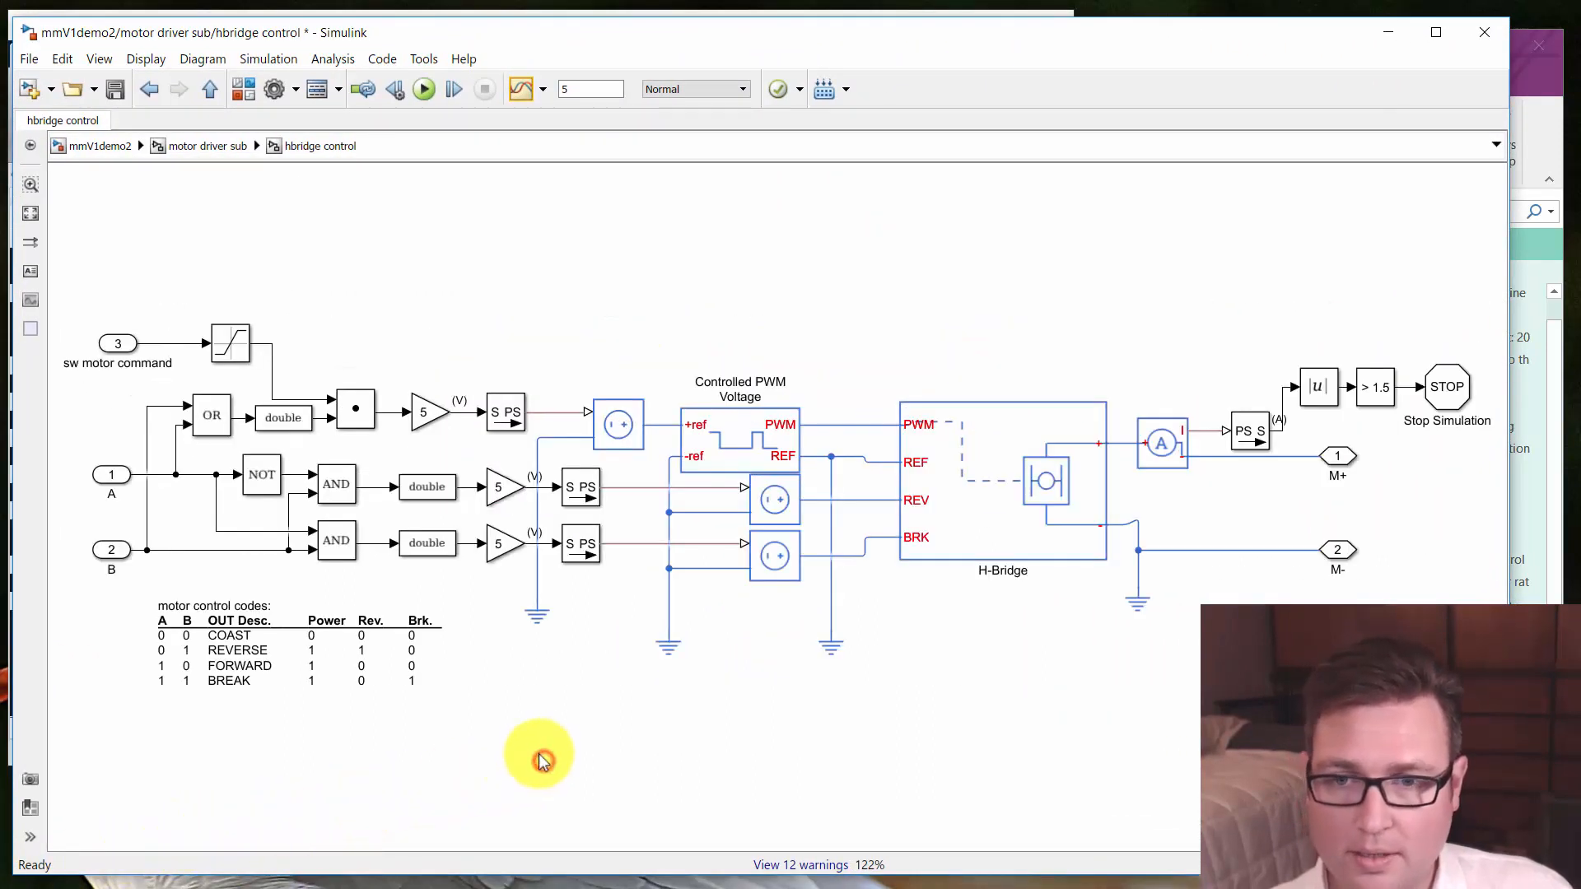
# Examine the logic blocks, Controlled PWM Voltage, H-Bridge and motor control codes table in the hbridge control subsystem
pyautogui.click(283, 418)
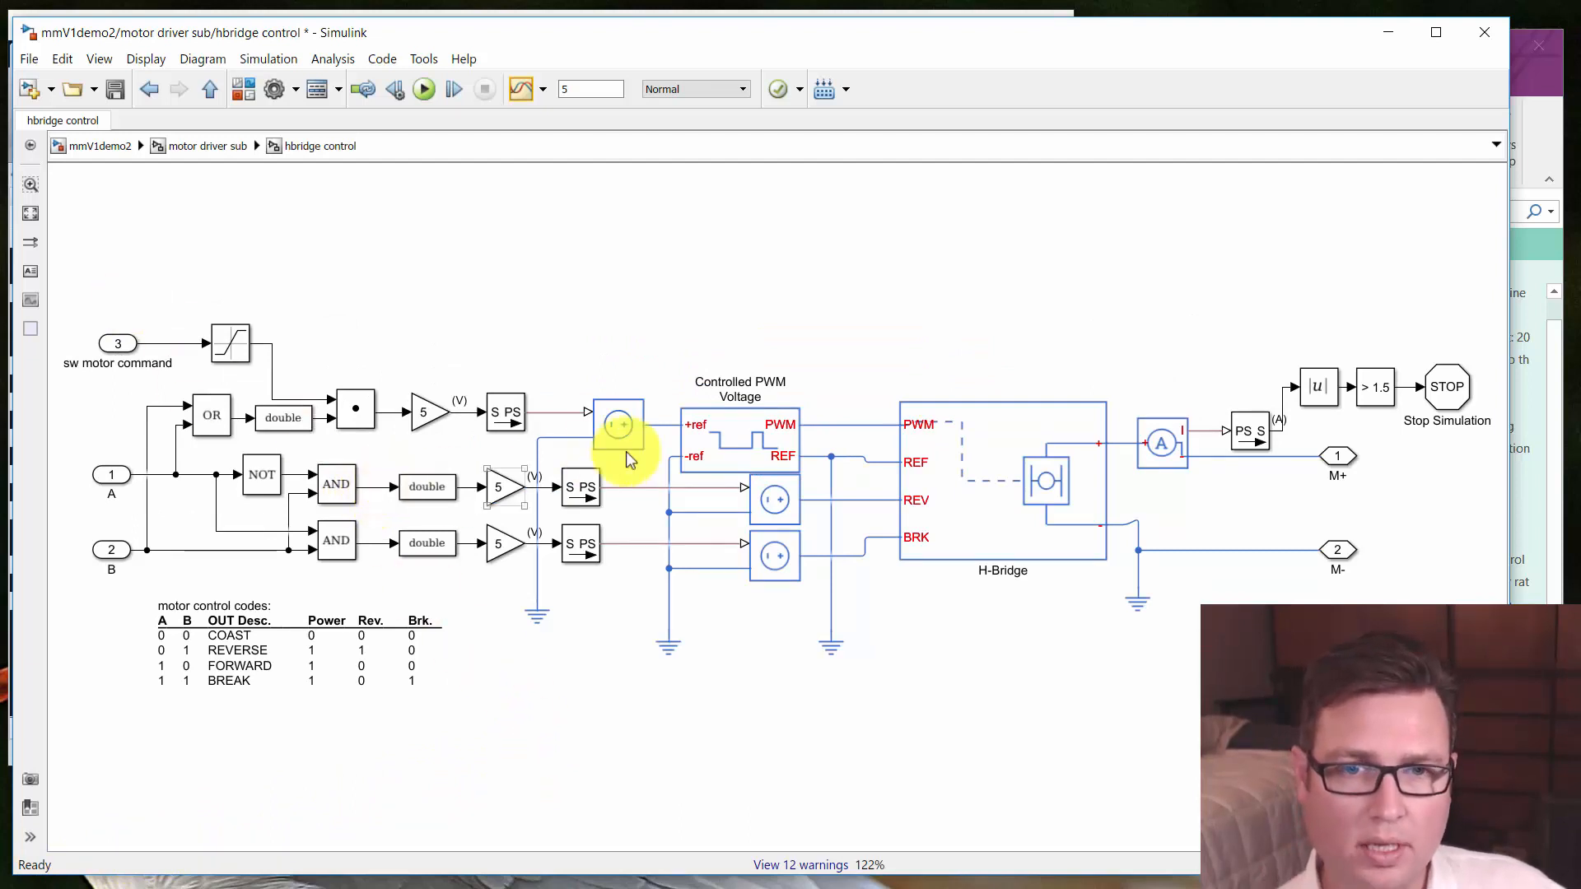
pyautogui.click(766, 445)
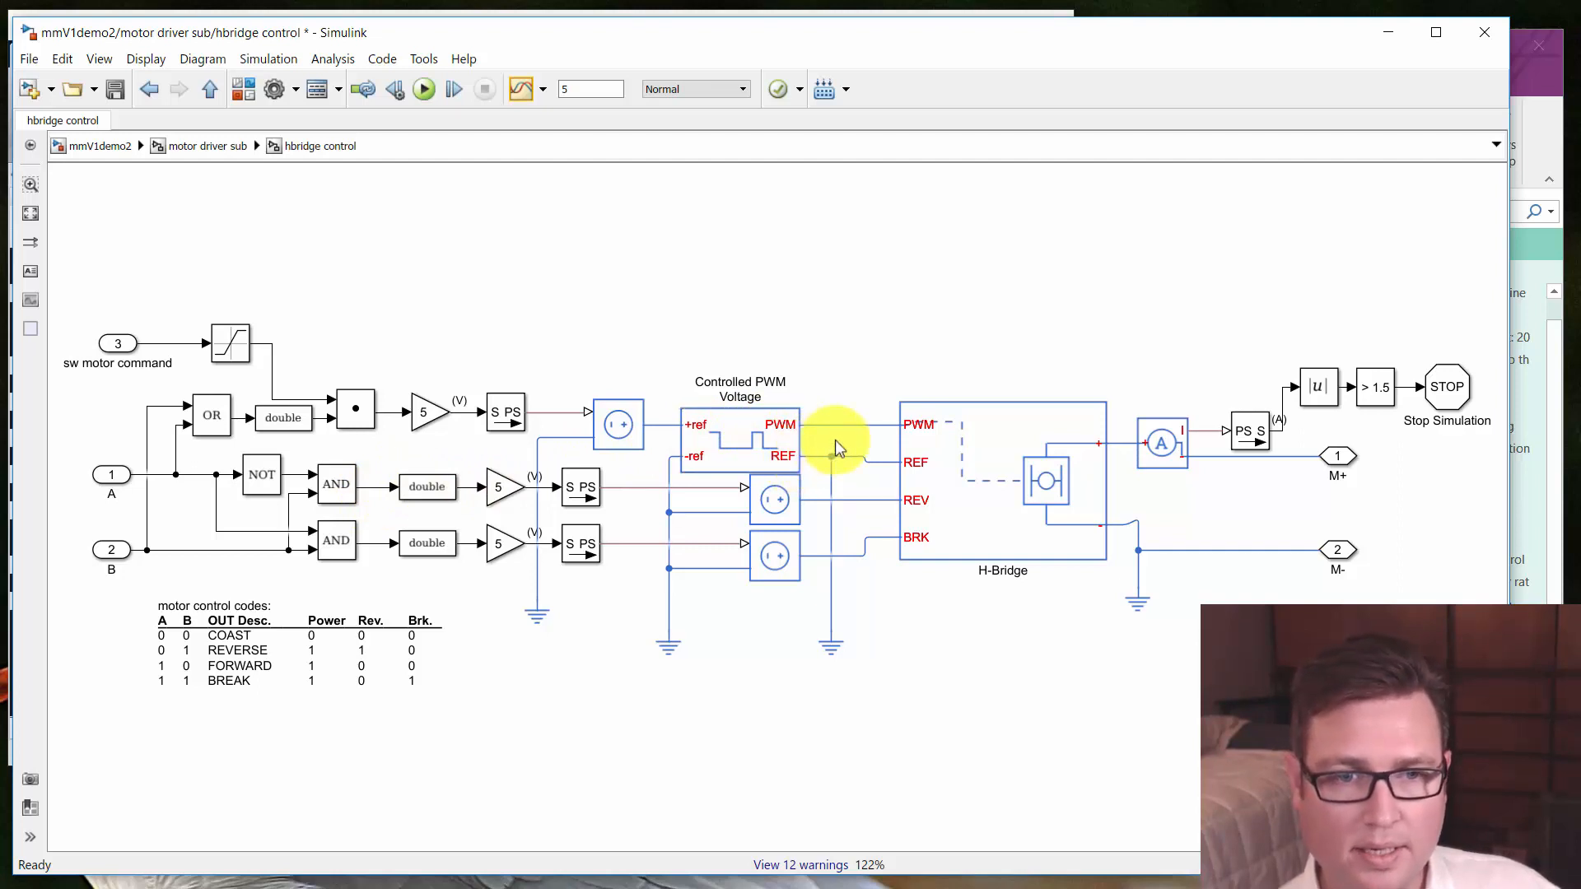
pyautogui.click(947, 490)
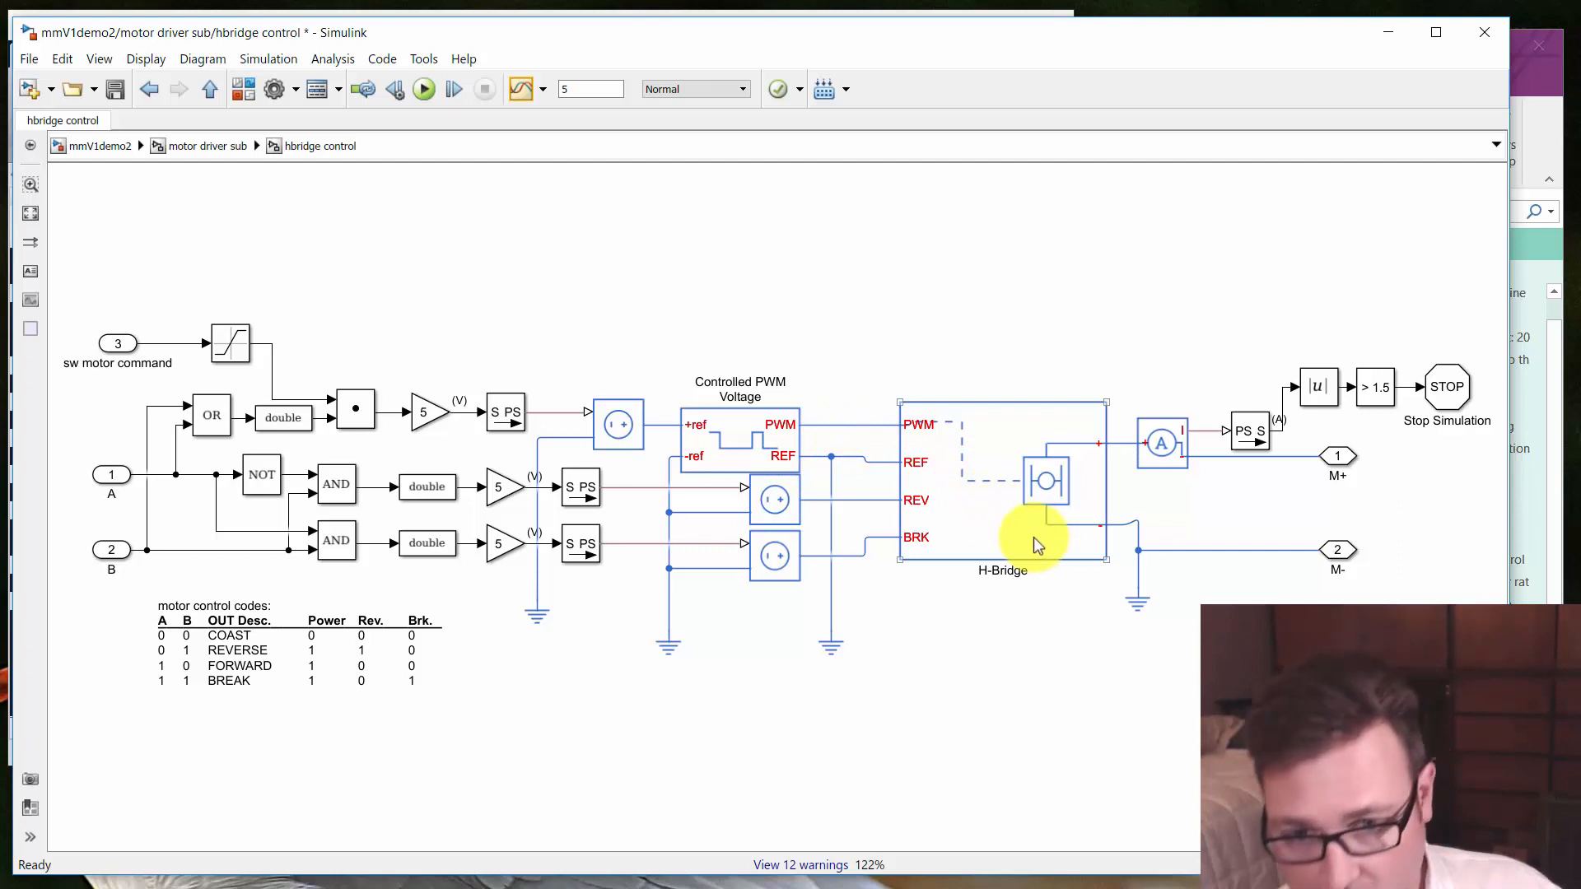
pyautogui.click(278, 656)
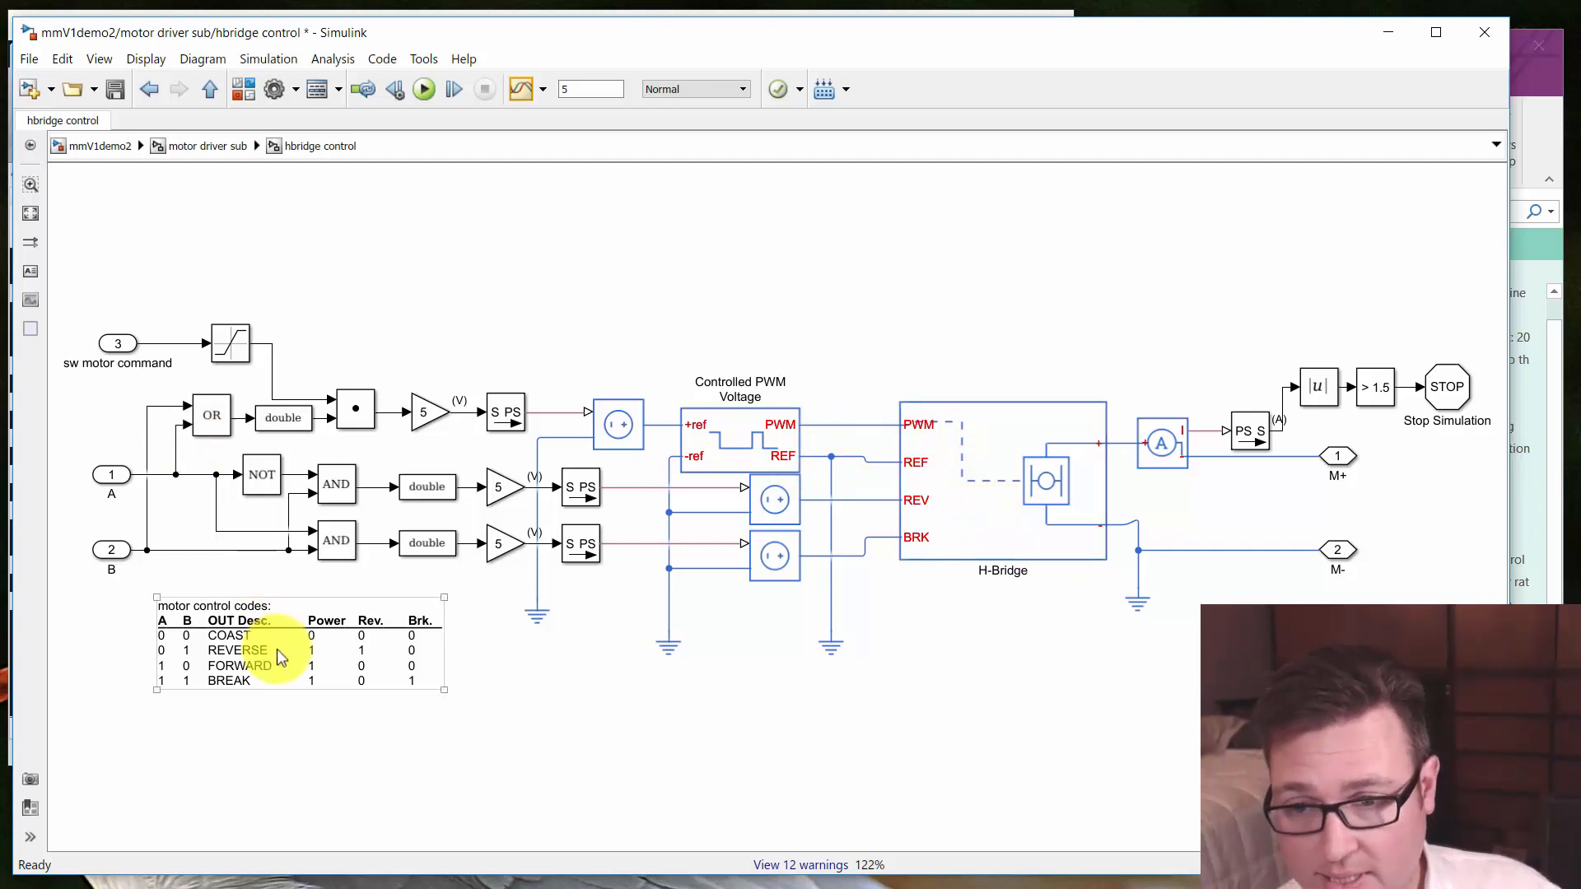
pyautogui.click(335, 484)
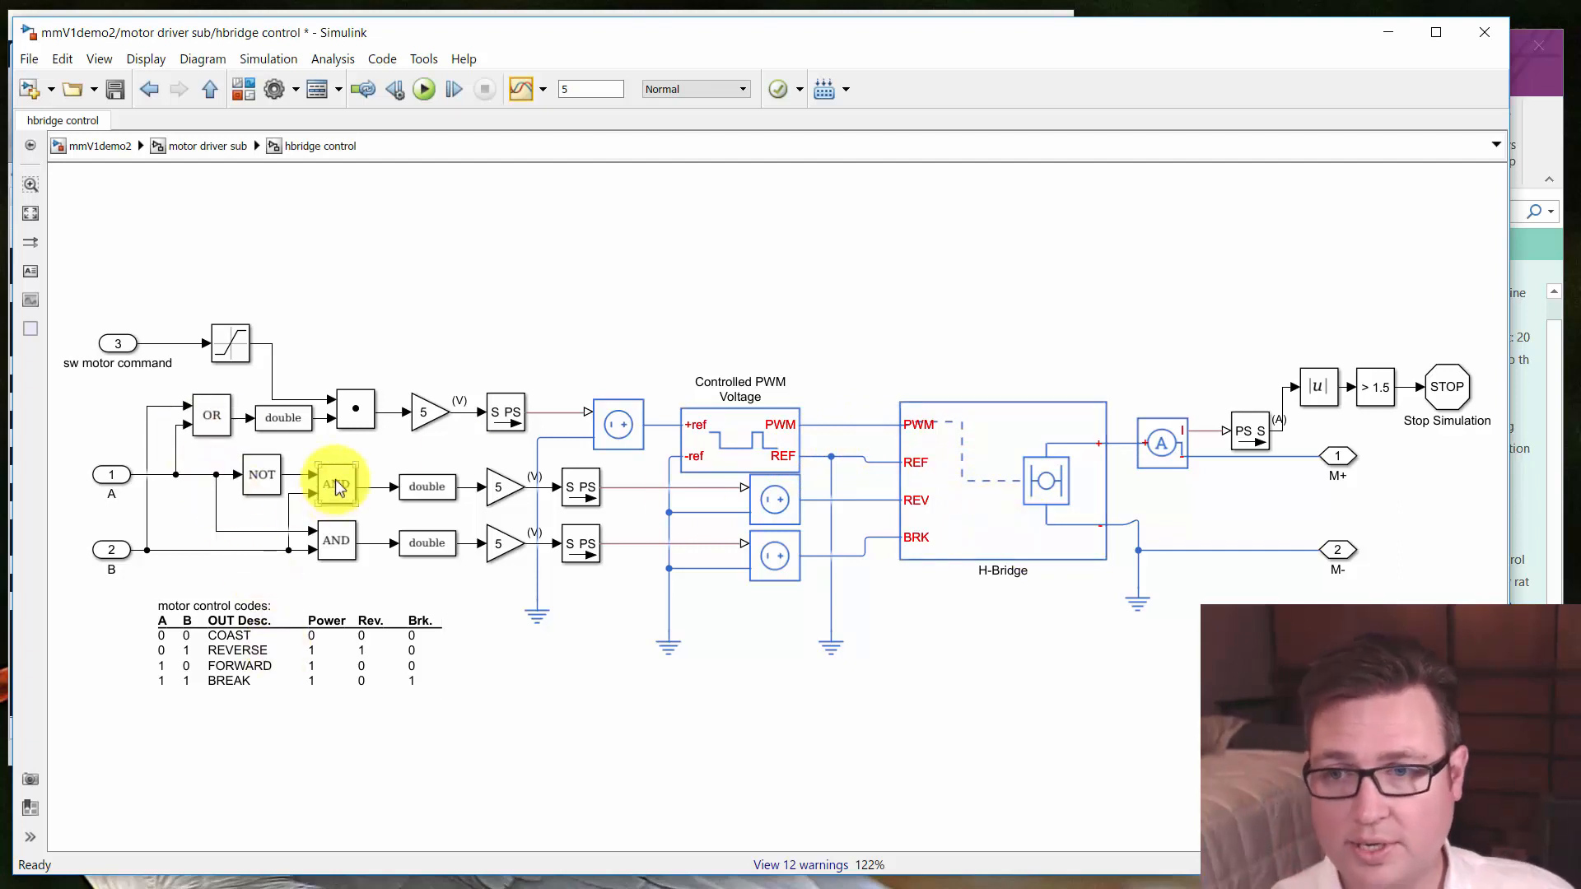
pyautogui.click(236, 648)
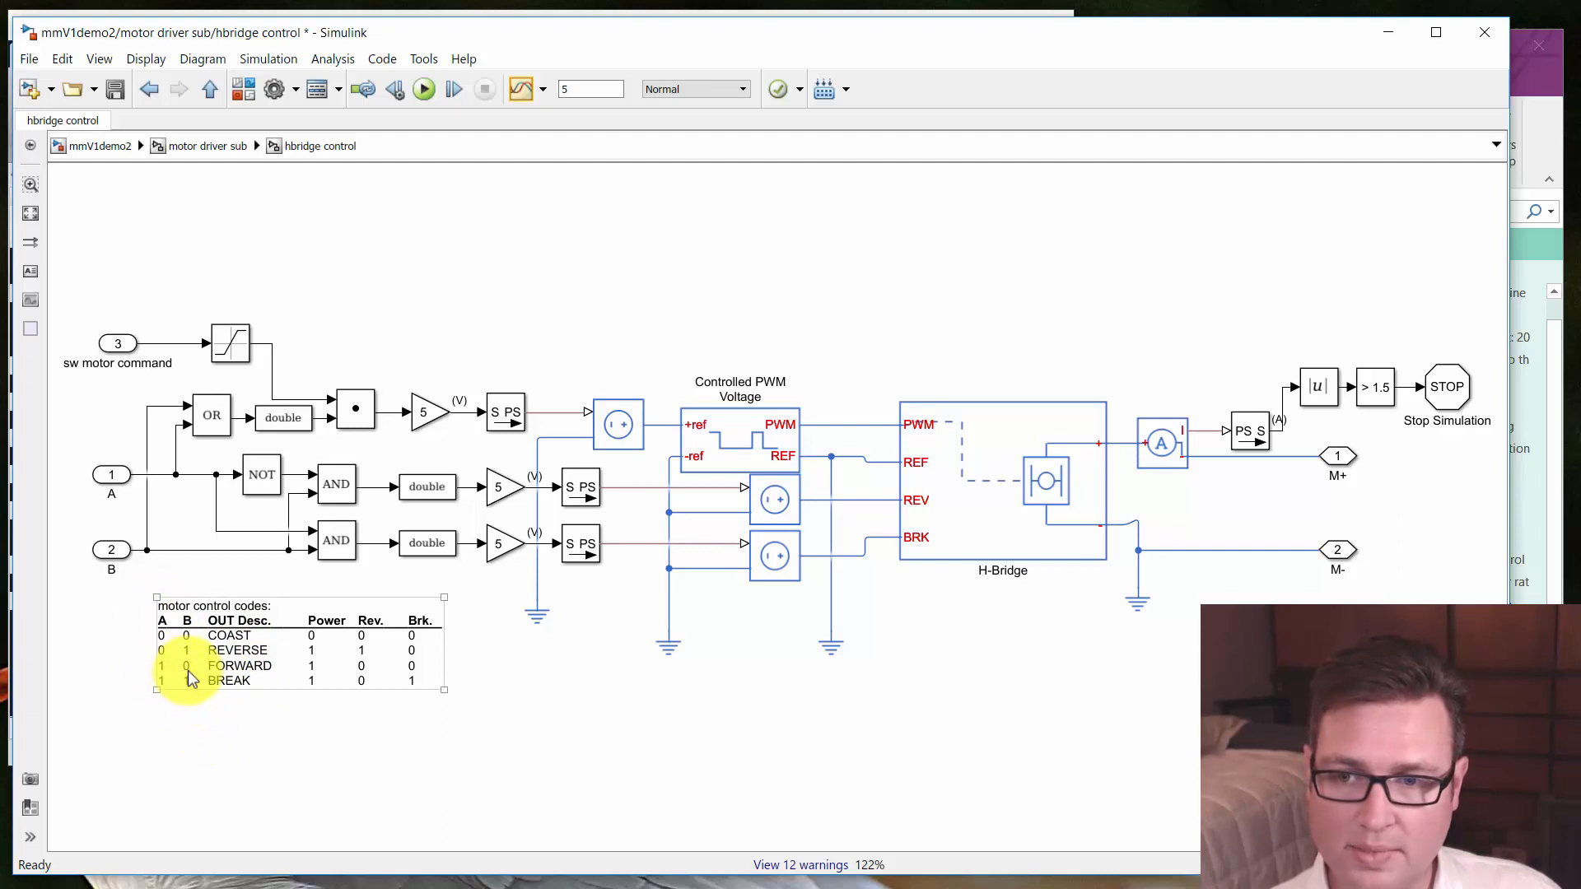
pyautogui.moveTo(96, 392); pyautogui.dragTo(121, 396)
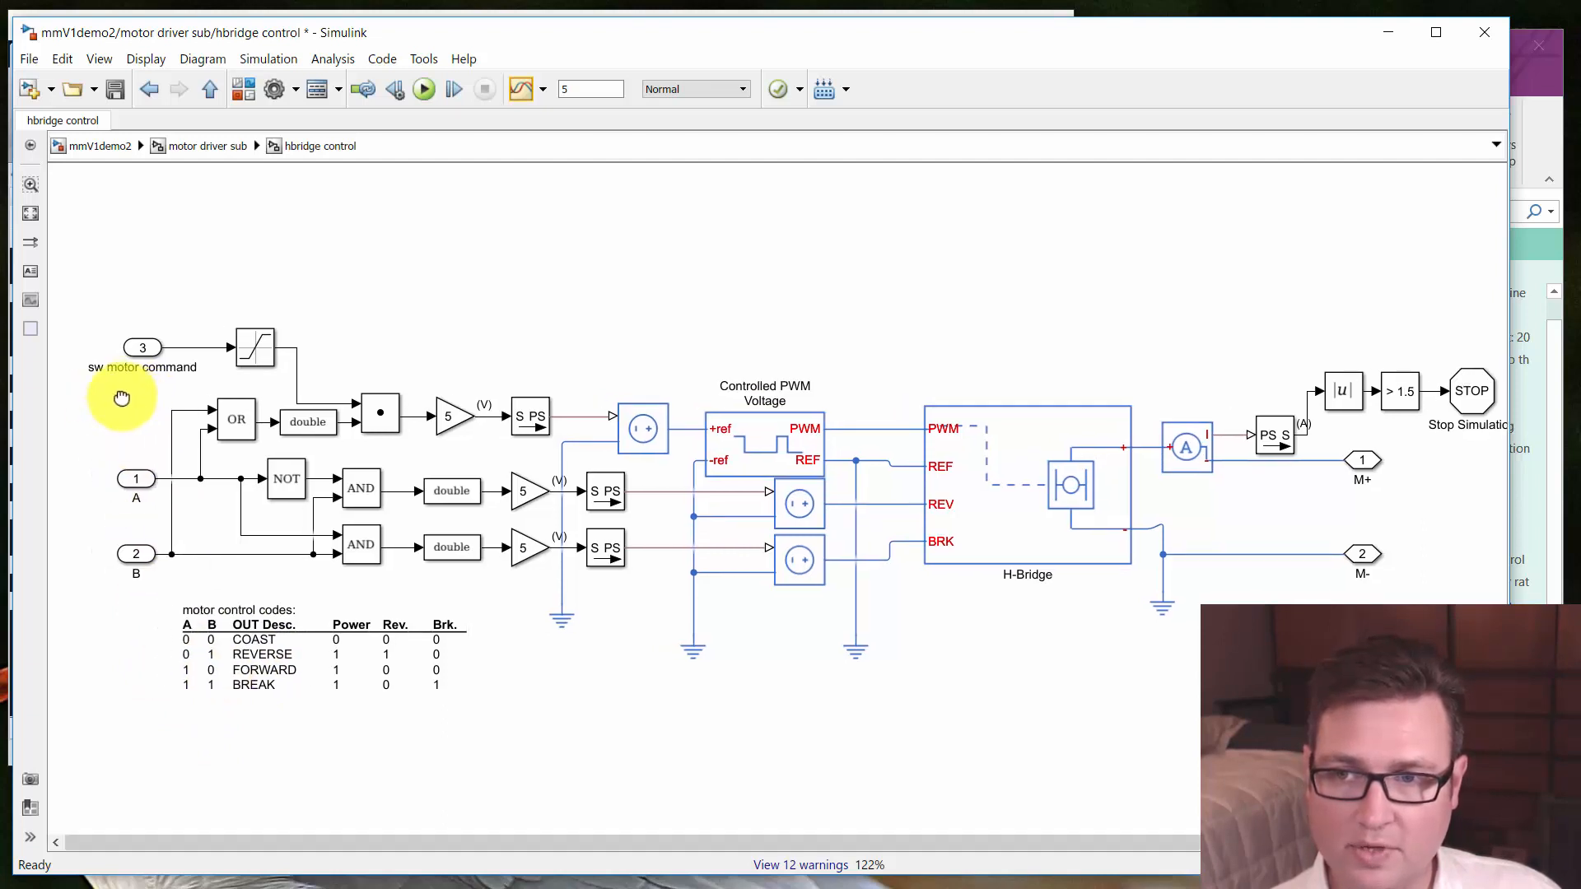
# Check the upper and lower limits of the Saturation block on the sw motor command signal
pyautogui.doubleClick(256, 355)
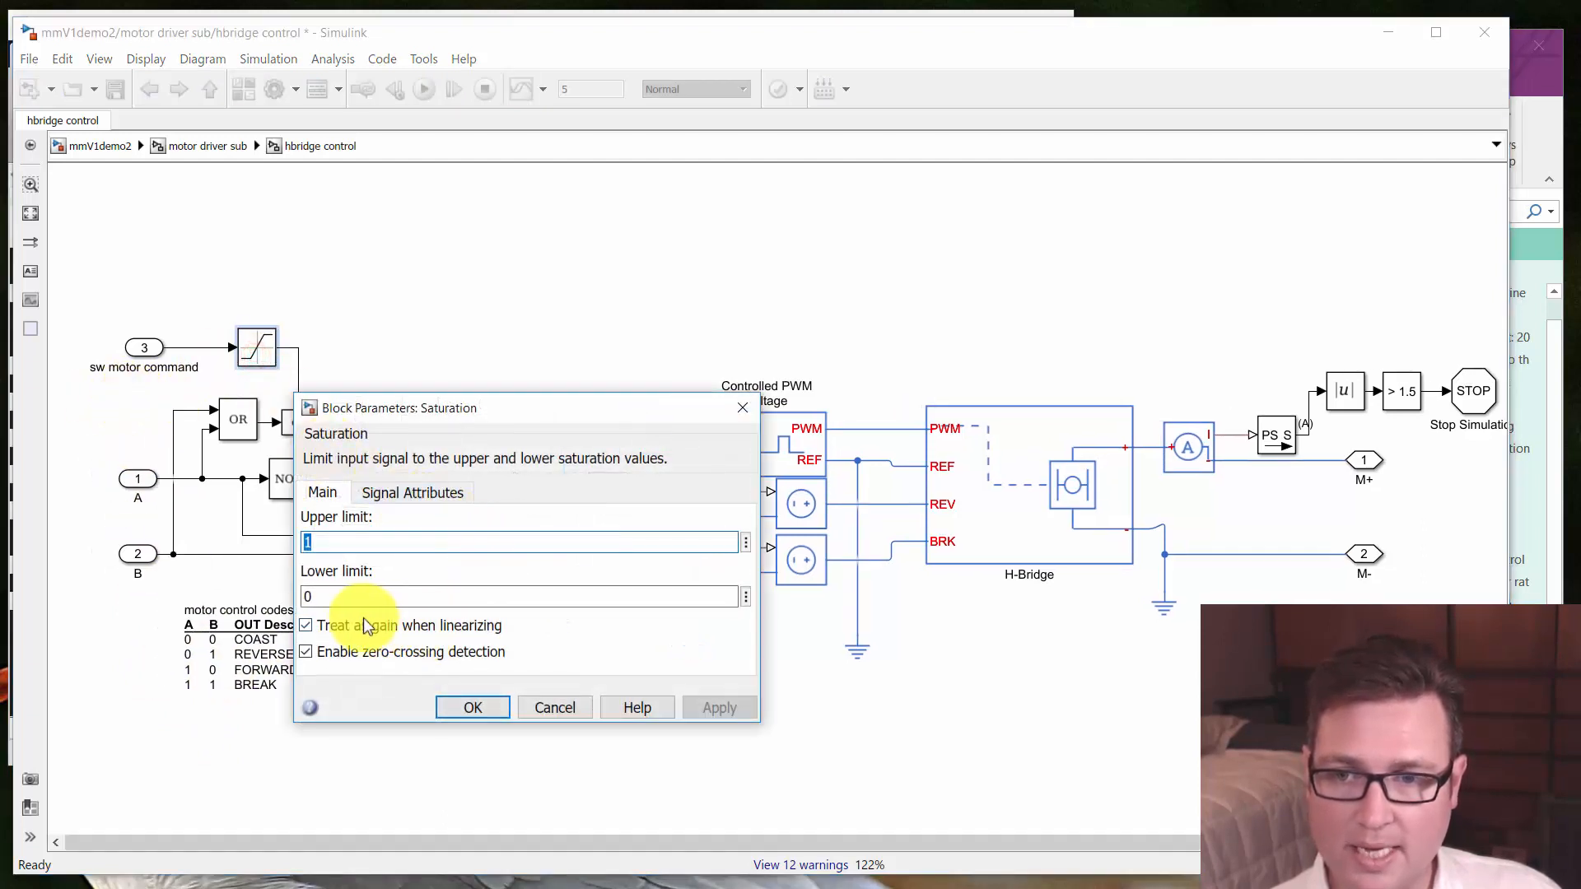
pyautogui.click(492, 706)
pyautogui.moveTo(452, 752); pyautogui.dragTo(571, 729)
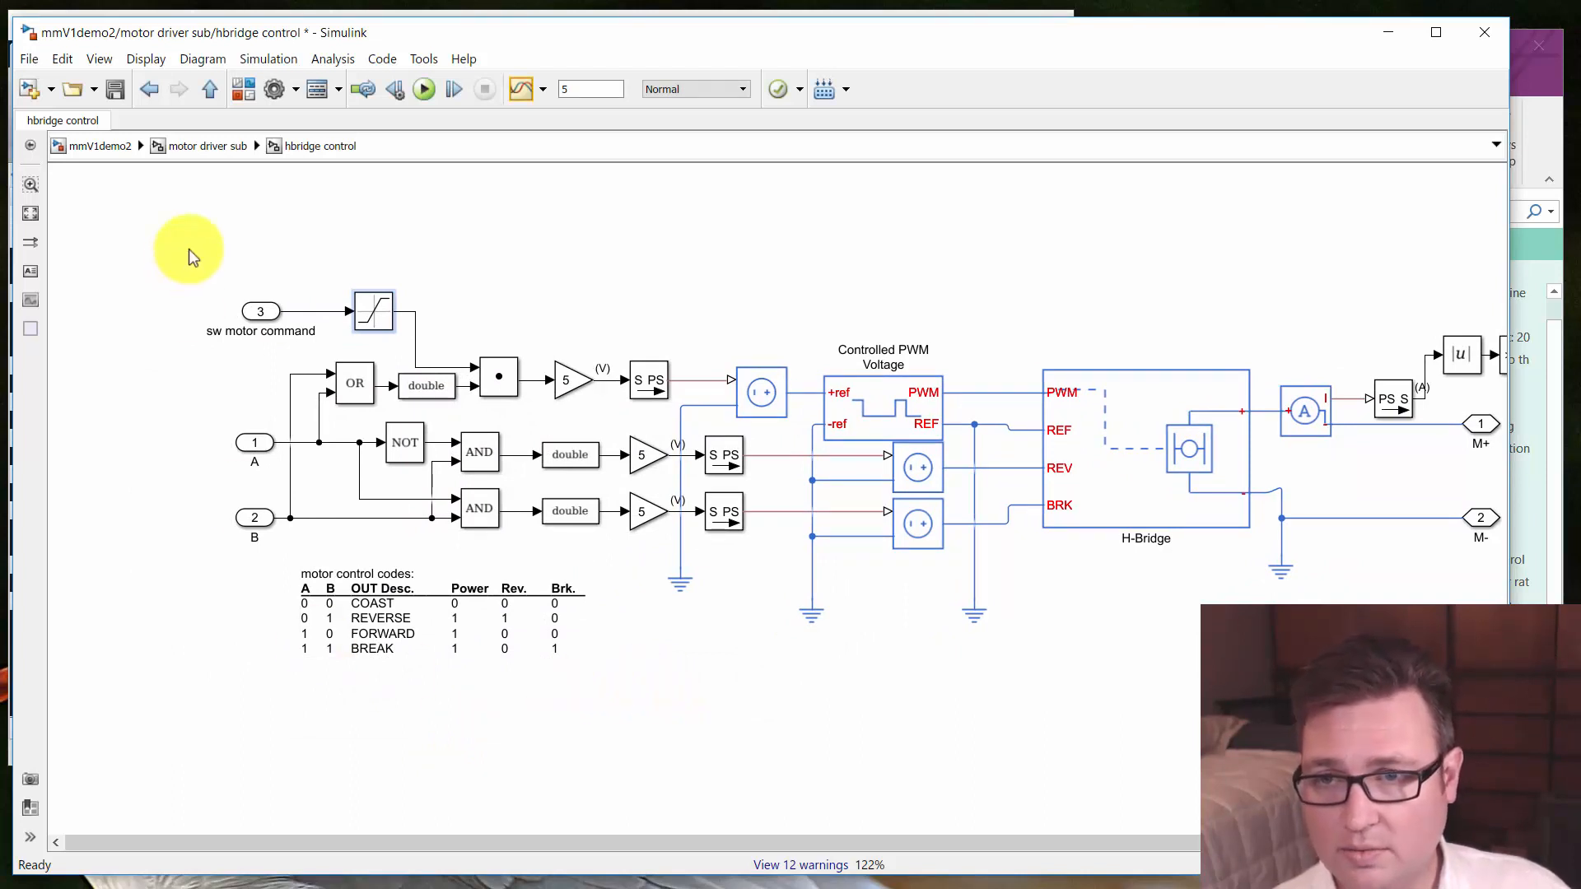
# Return to the motor driver subsystem, add a Constant block and move the In1 port out of the way
pyautogui.press('Escape')
pyautogui.click(279, 452)
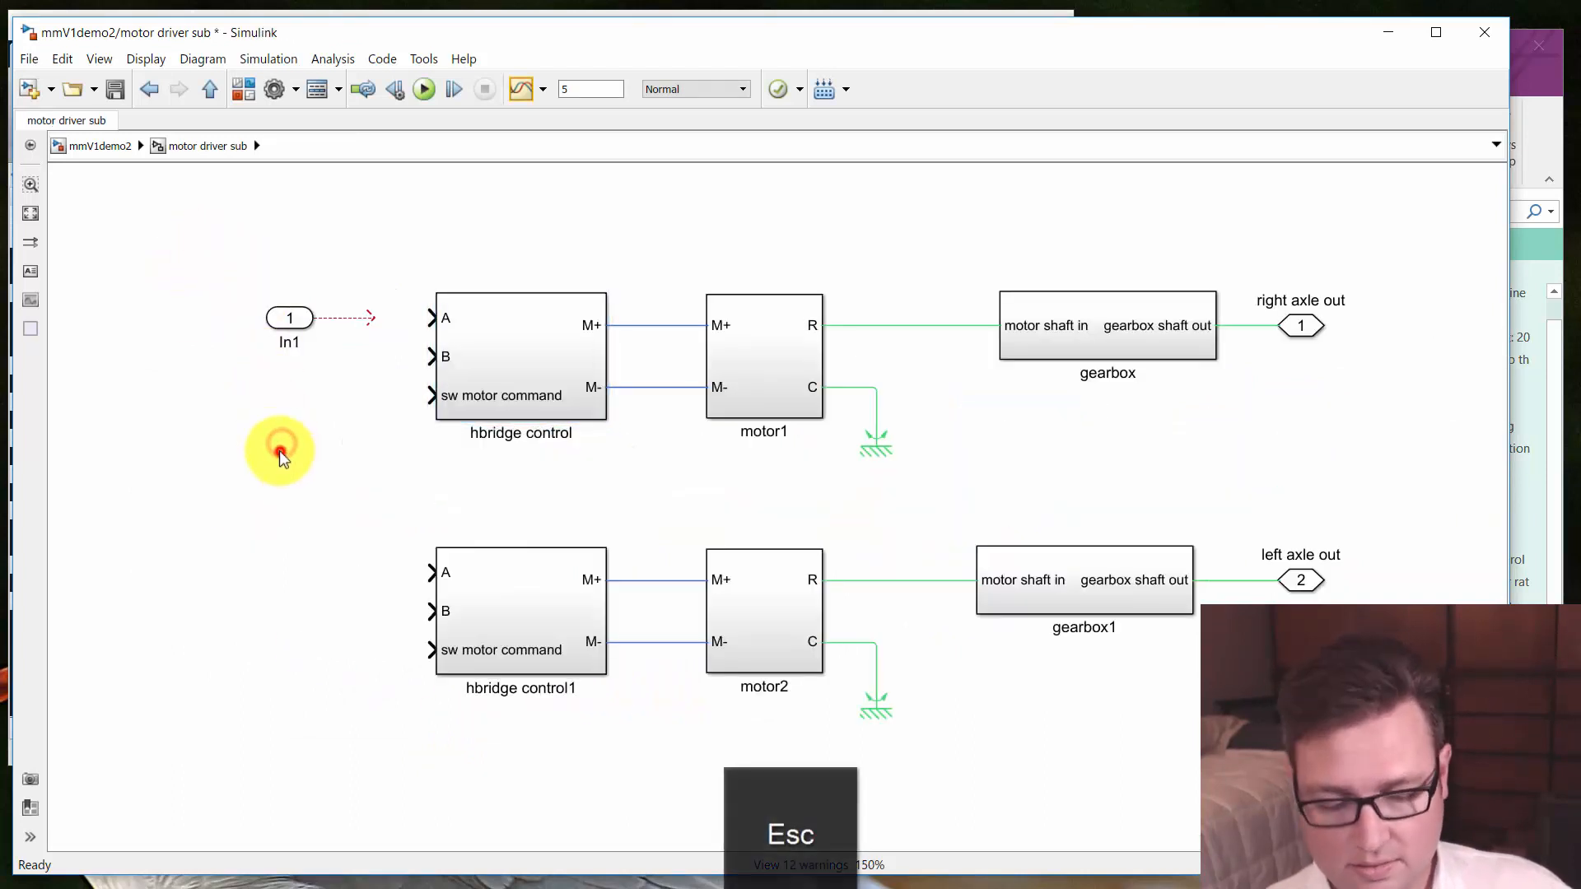
pyautogui.doubleClick(279, 451)
pyautogui.press('Return')
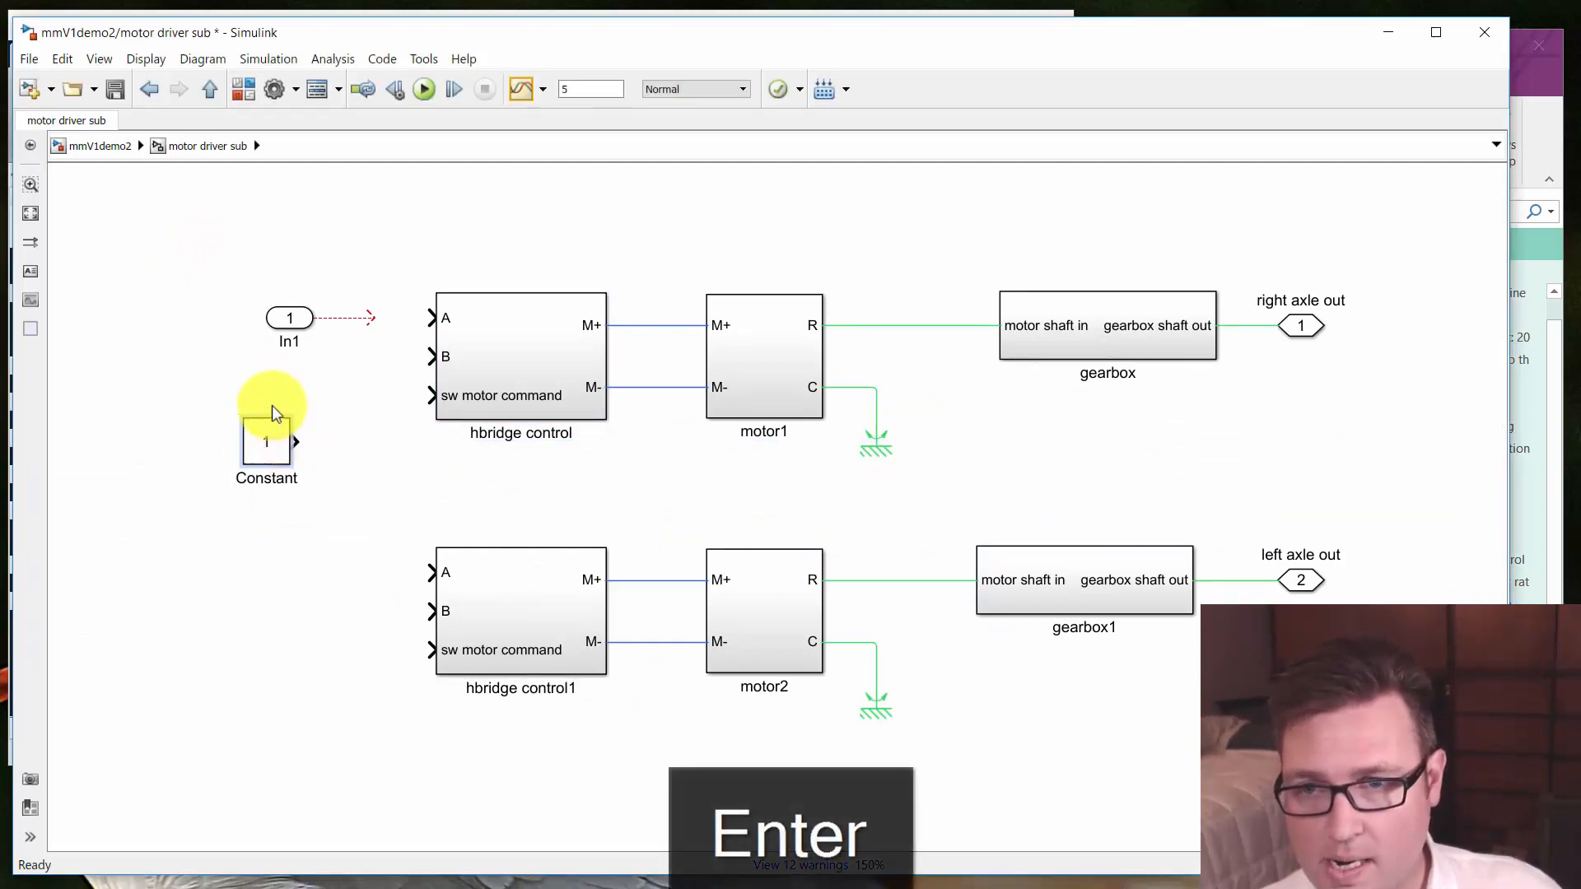
pyautogui.click(288, 319)
pyautogui.moveTo(288, 319); pyautogui.dragTo(88, 557)
# Wire the Constant block with value 1 to hbridge control's input A and a copy set to 0 to input B
pyautogui.moveTo(264, 445); pyautogui.dragTo(225, 401)
pyautogui.click(224, 322)
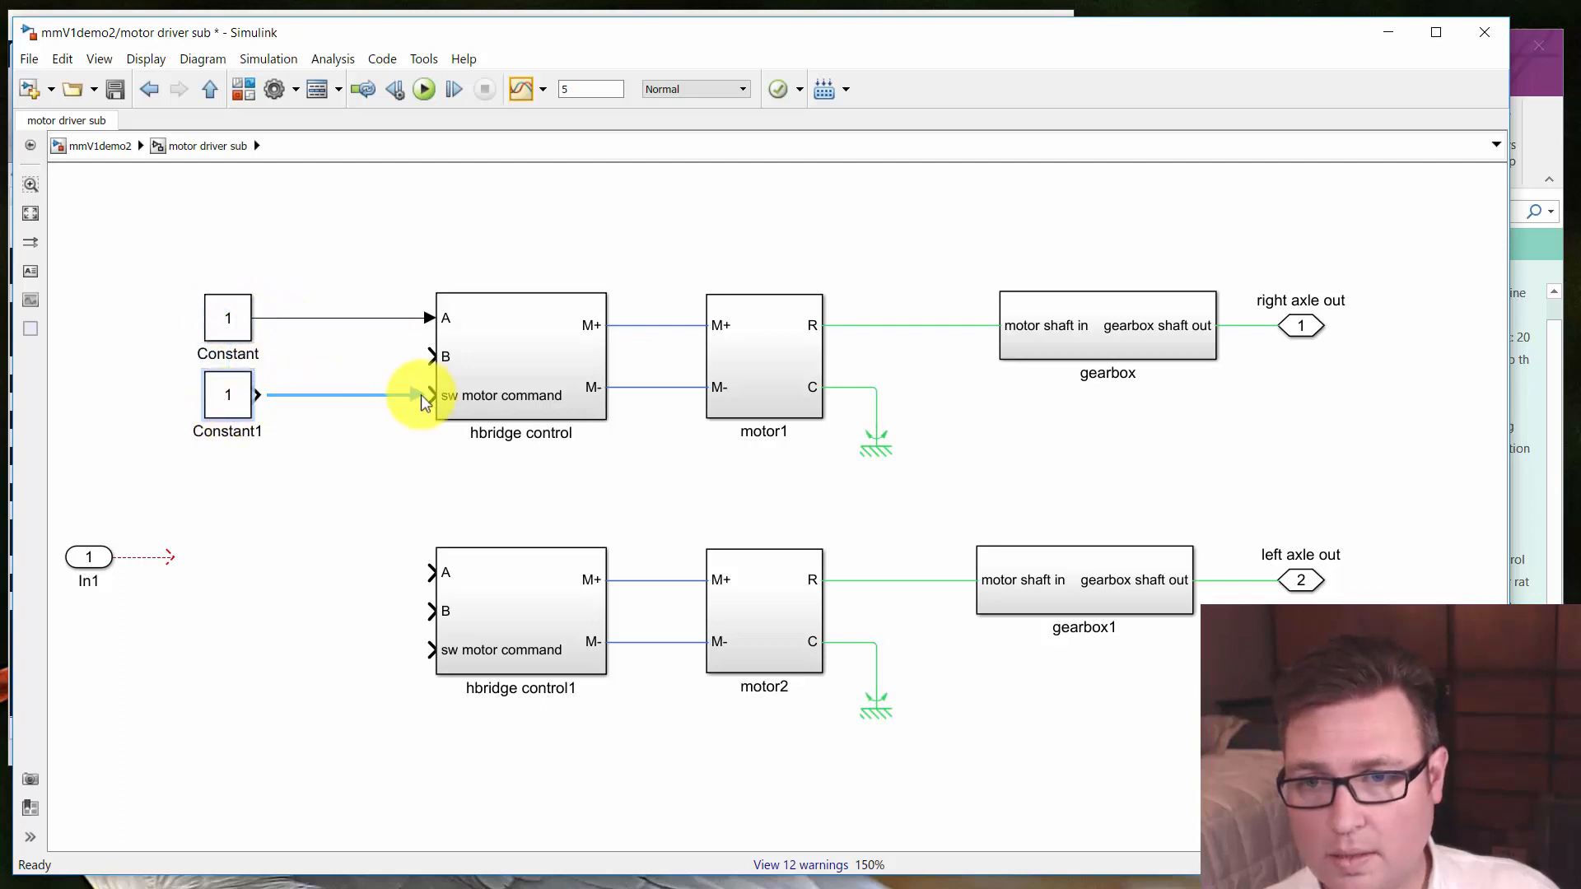
pyautogui.click(268, 436)
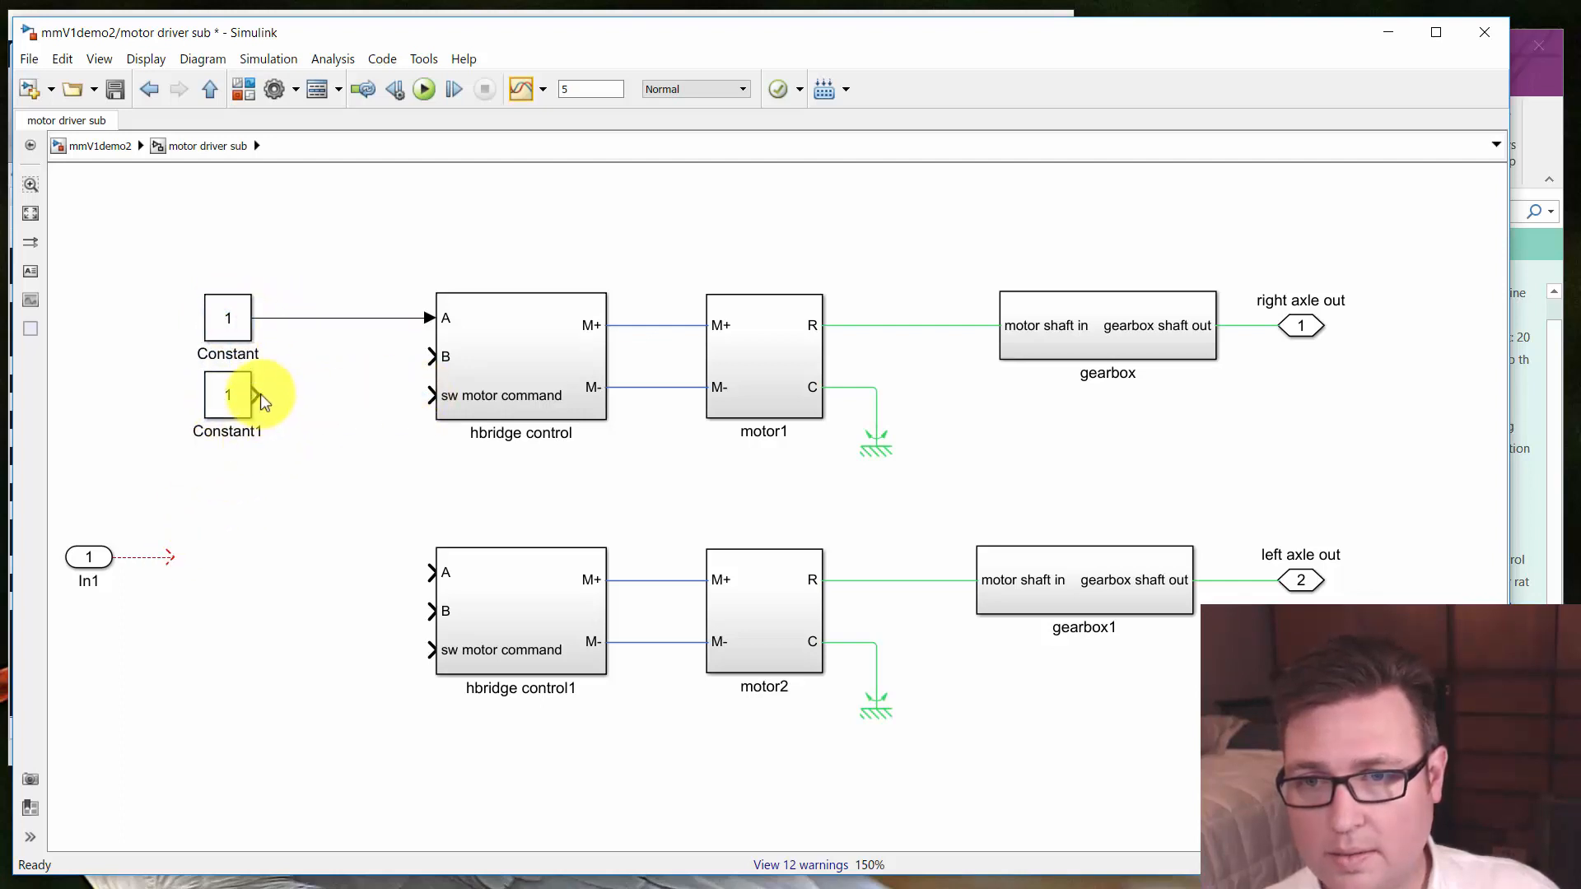
pyautogui.moveTo(260, 394); pyautogui.dragTo(440, 339)
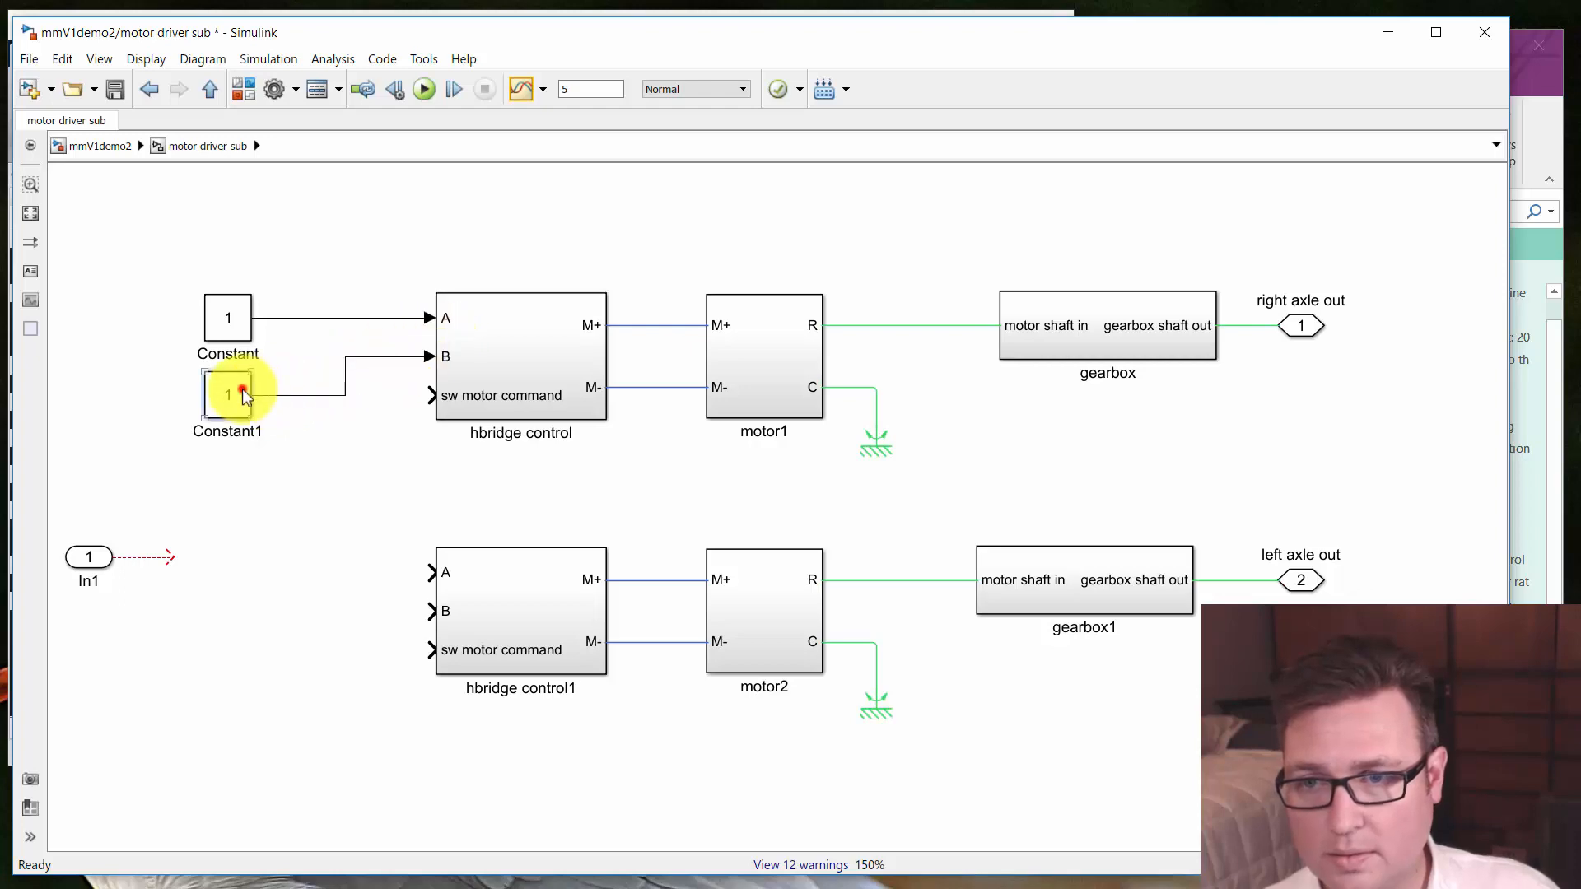
pyautogui.doubleClick(244, 396)
pyautogui.write('0')
pyautogui.press('Return')
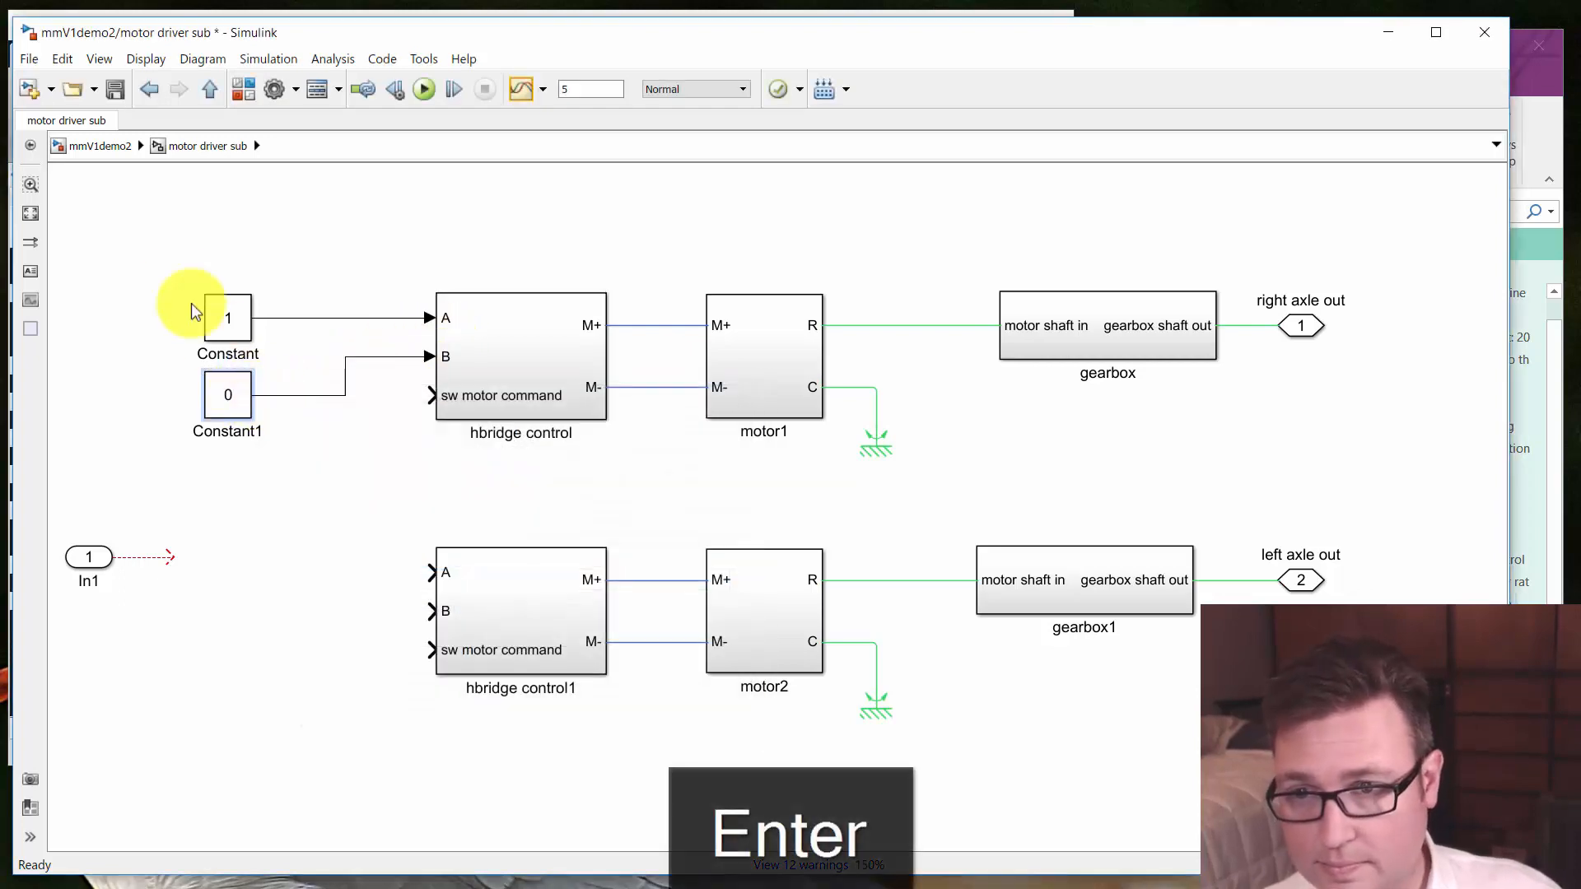
# Hide the block names of both constants and move the 0 constant closer to the 1 constant
pyautogui.moveTo(169, 275); pyautogui.dragTo(244, 400)
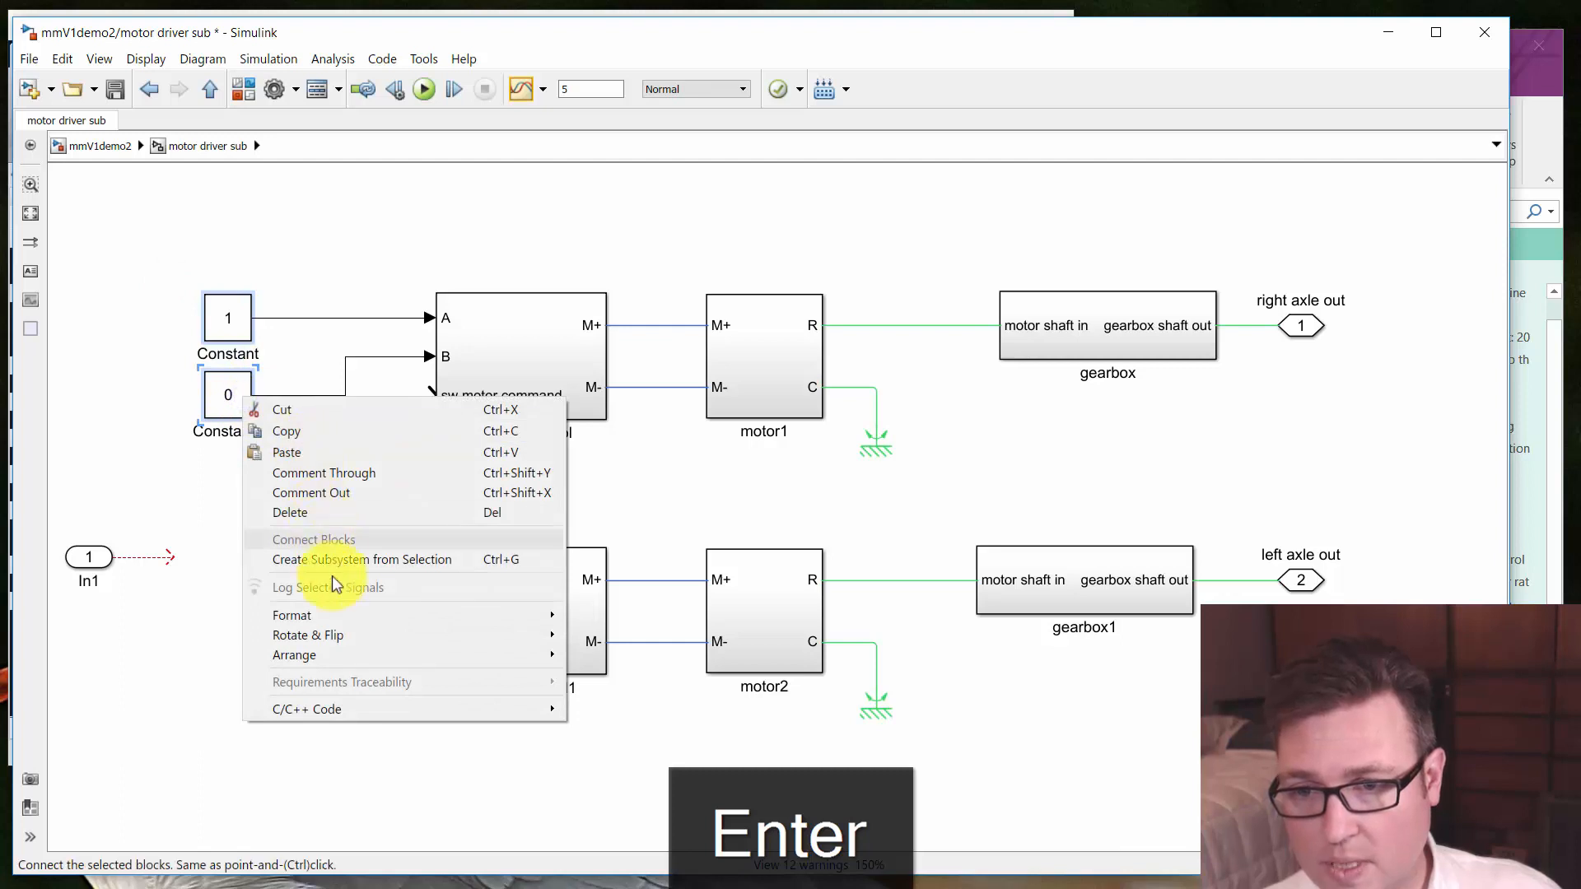
pyautogui.moveTo(328, 617)
pyautogui.click(619, 712)
pyautogui.click(268, 615)
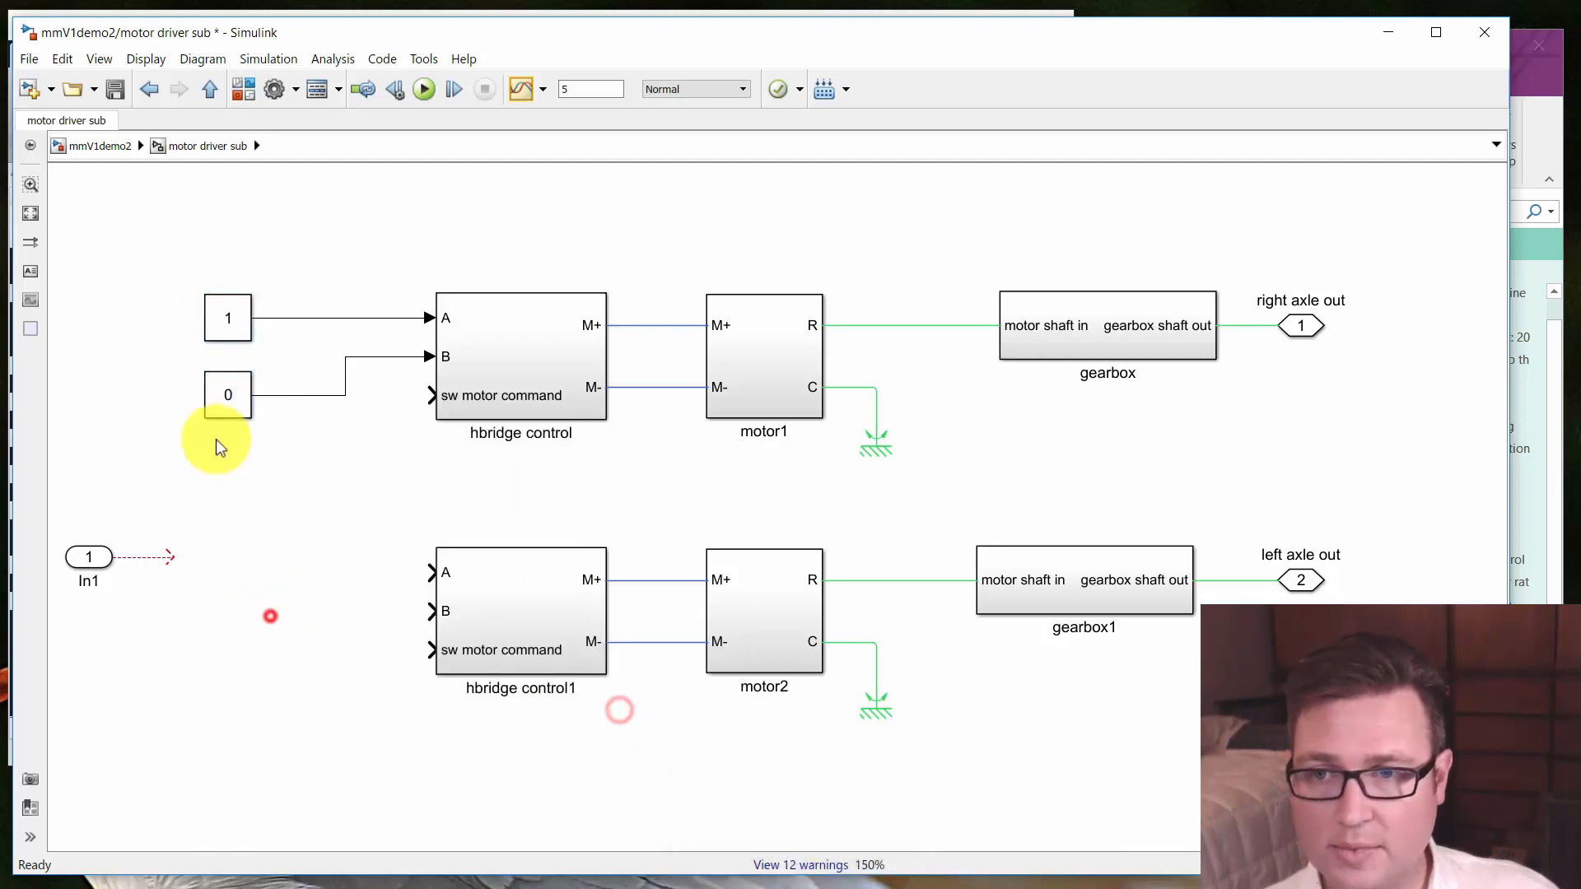
pyautogui.moveTo(220, 389)
pyautogui.mouseDown()
pyautogui.moveTo(215, 362)
pyautogui.moveTo(227, 385)
pyautogui.mouseUp()
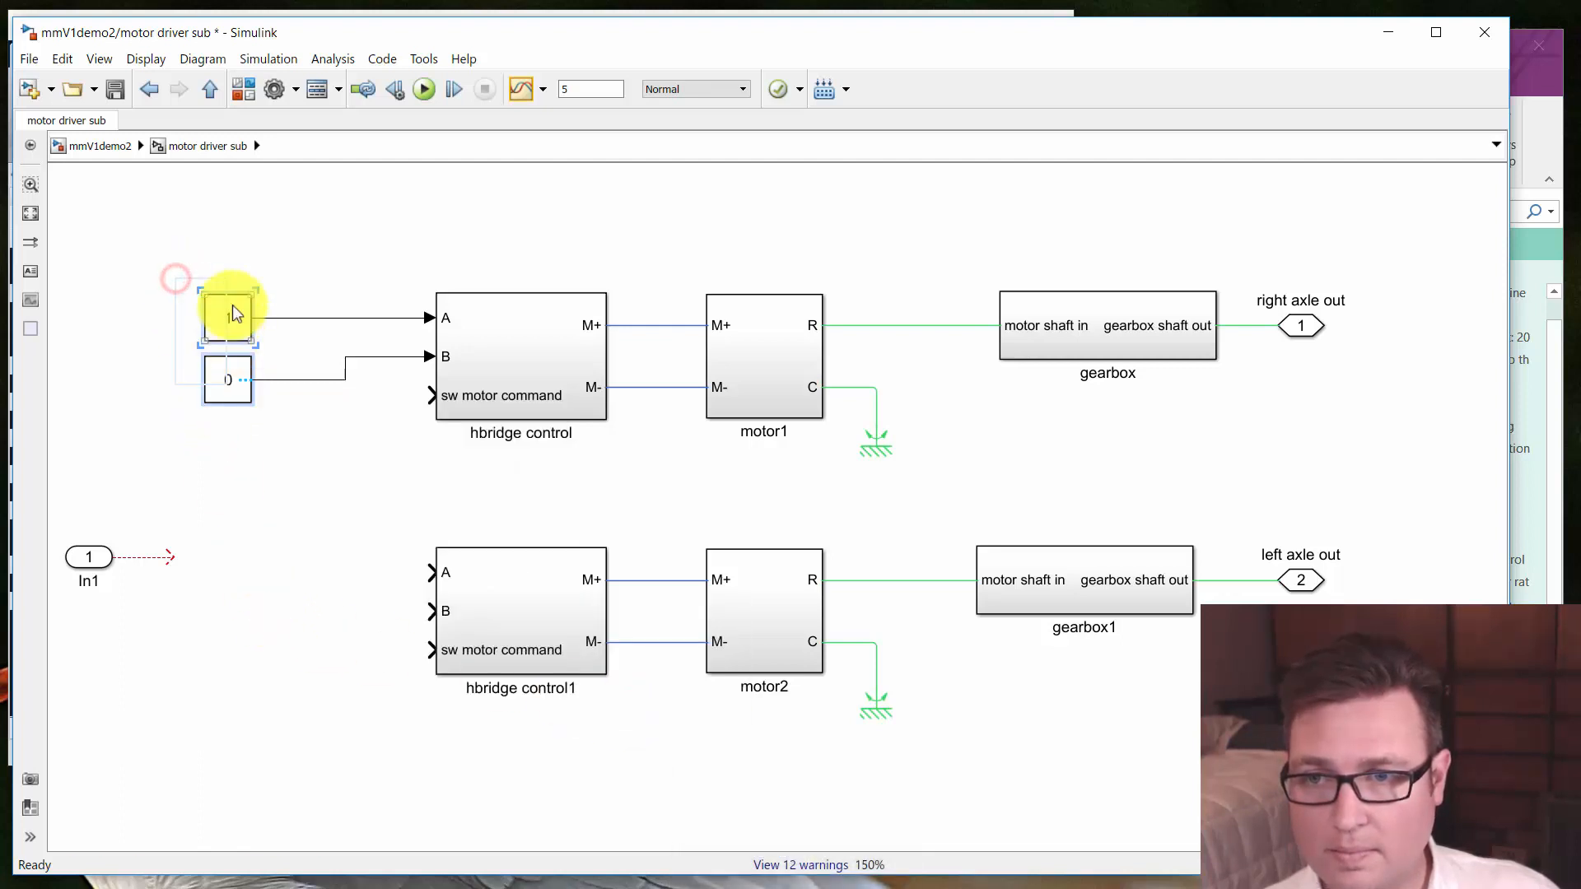
# Copy both constants beside hbridge control1, wiring the 1 to its input A and the 0 to input B
pyautogui.moveTo(232, 536); pyautogui.dragTo(237, 558)
pyautogui.click(292, 567)
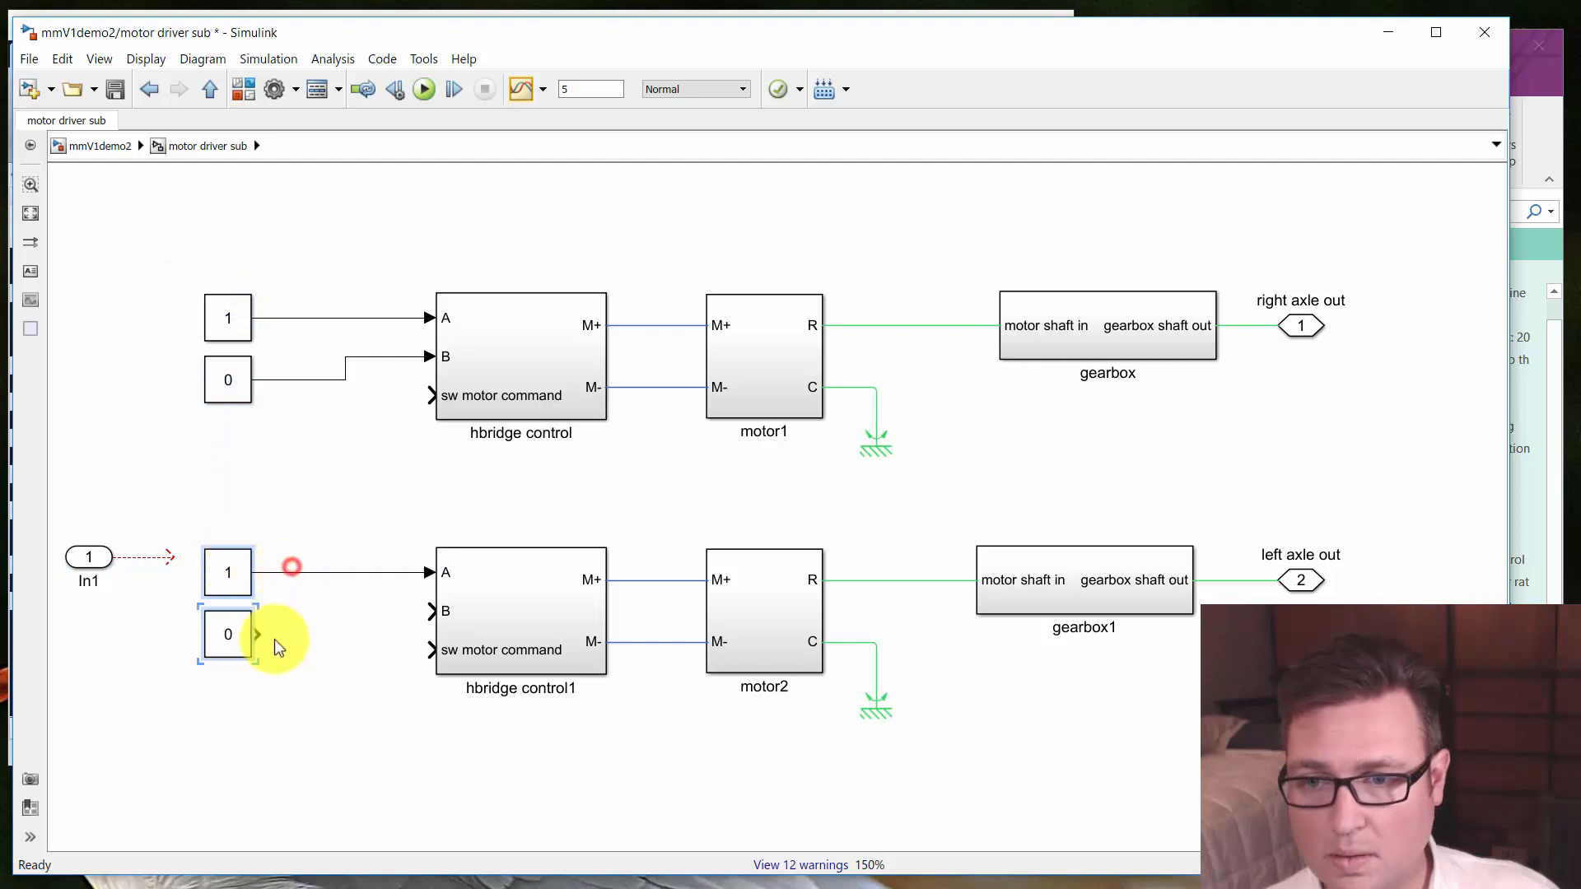
pyautogui.moveTo(260, 639); pyautogui.dragTo(437, 610)
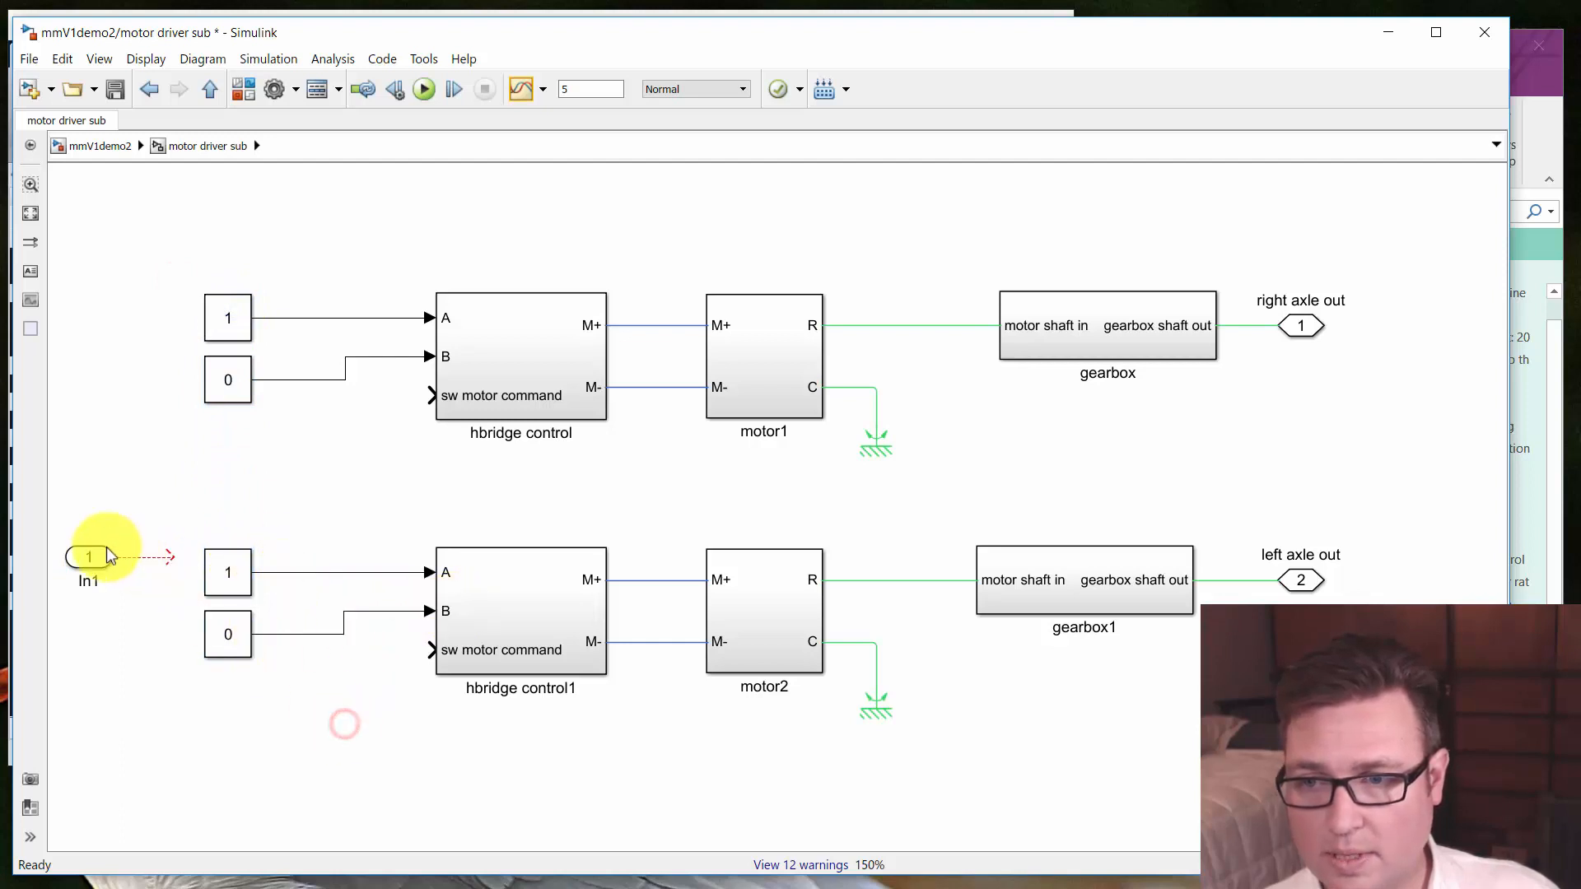
# Connect the In1 port to the sw motor command inputs of both hbridge control and hbridge control1
pyautogui.moveTo(106, 545); pyautogui.dragTo(438, 398)
pyautogui.moveTo(426, 649); pyautogui.dragTo(341, 479)
pyautogui.click(432, 492)
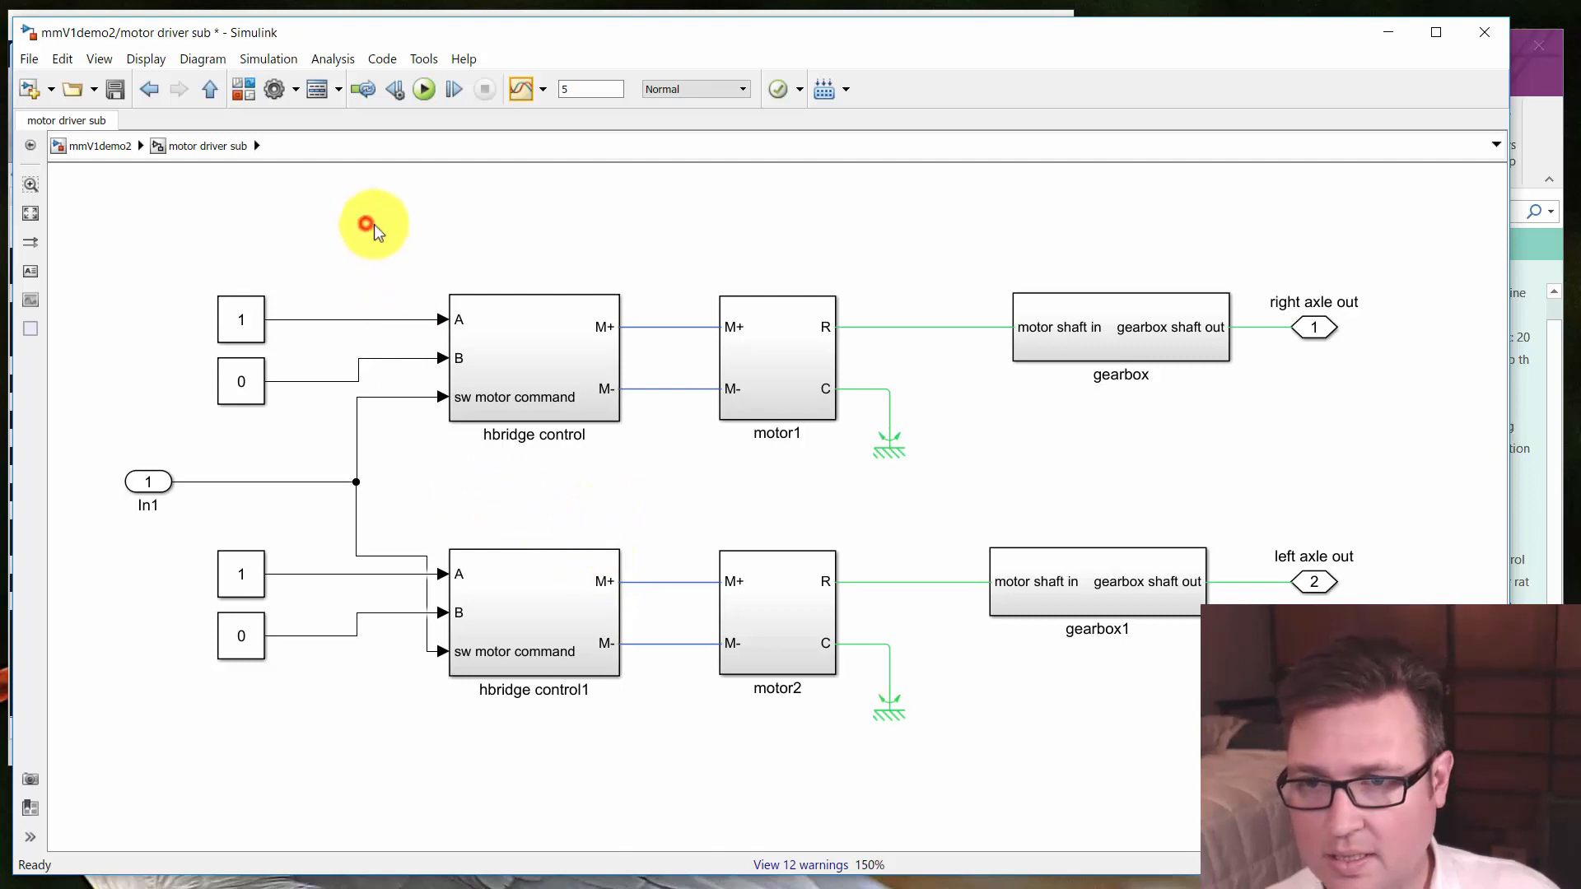
# Return to the top-level model and delete the dangling signal line attached to encoder sub's Out1 port
pyautogui.press('Escape')
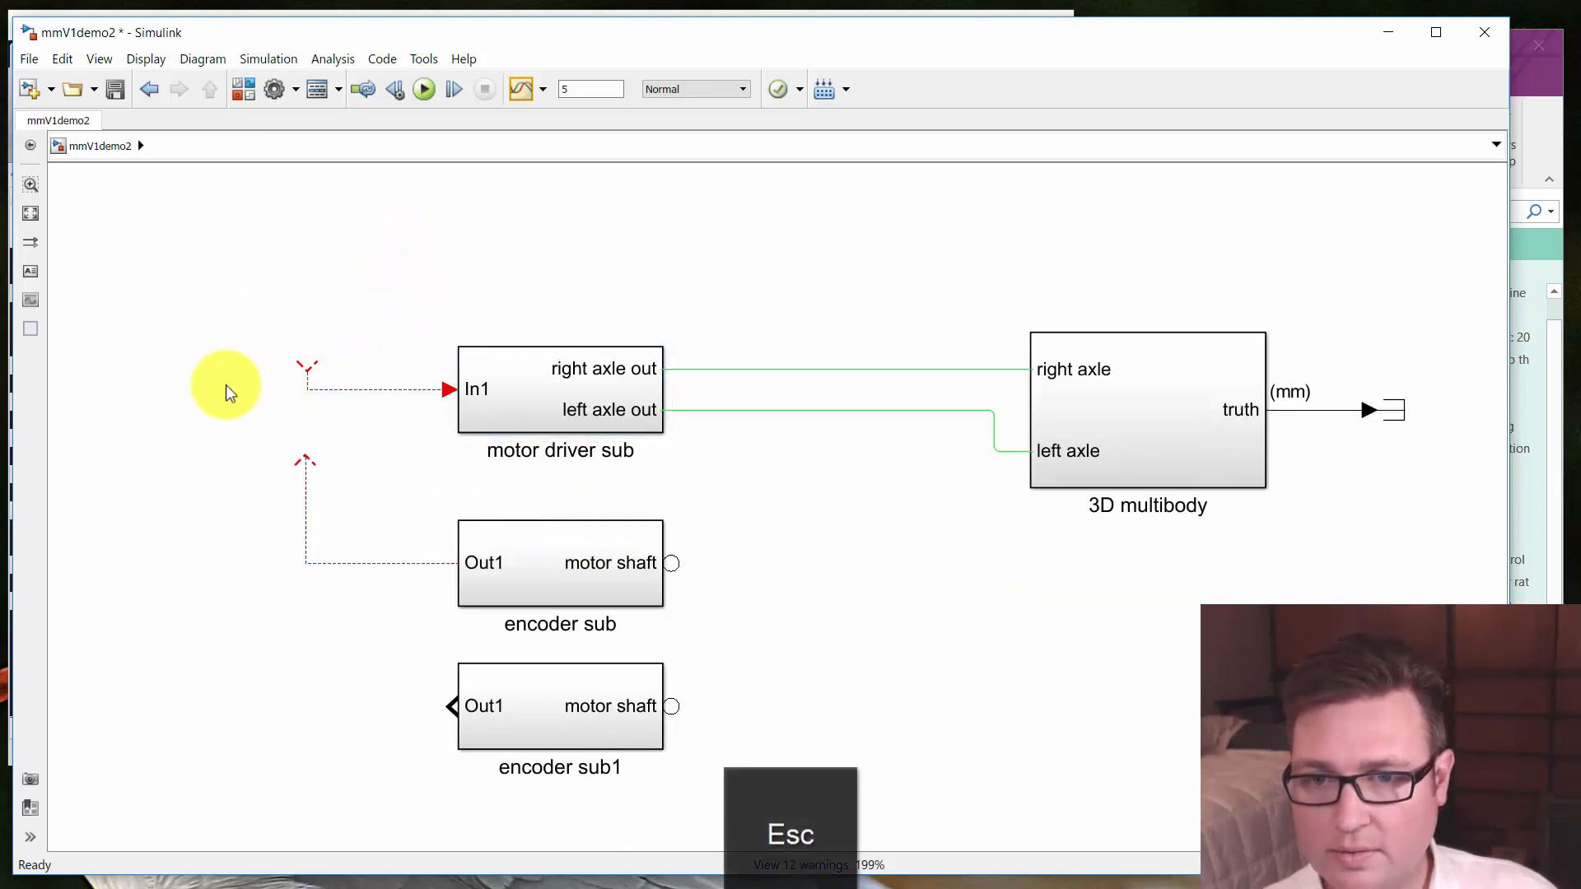
pyautogui.moveTo(354, 483); pyautogui.dragTo(281, 569)
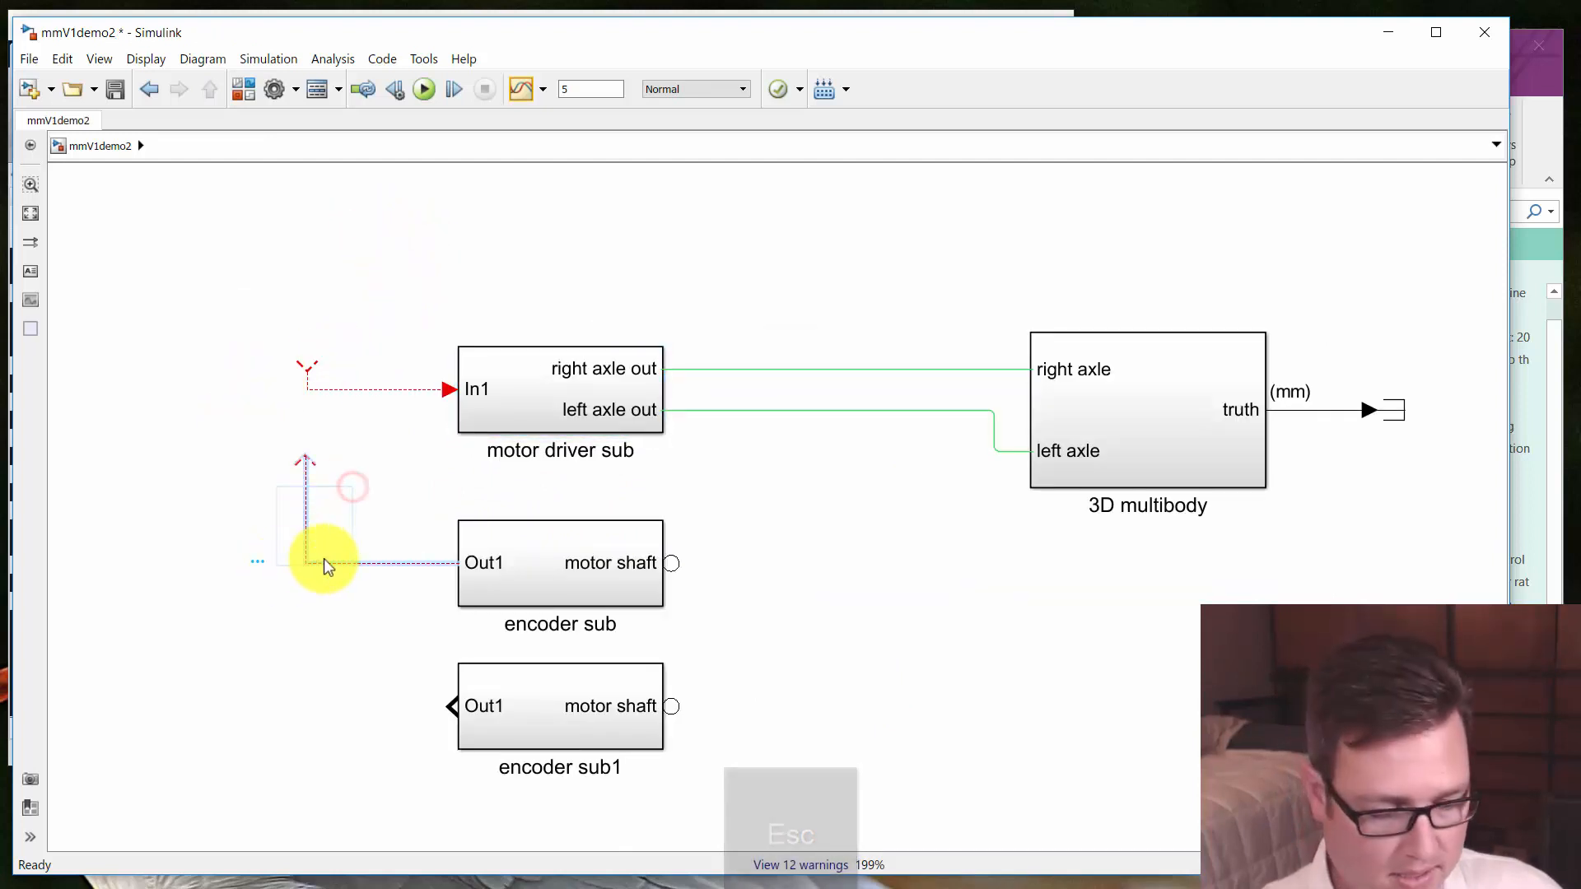
pyautogui.press('Delete')
# Comment out the encoder sub and encoder sub1 subsystems
pyautogui.moveTo(381, 504); pyautogui.dragTo(635, 755)
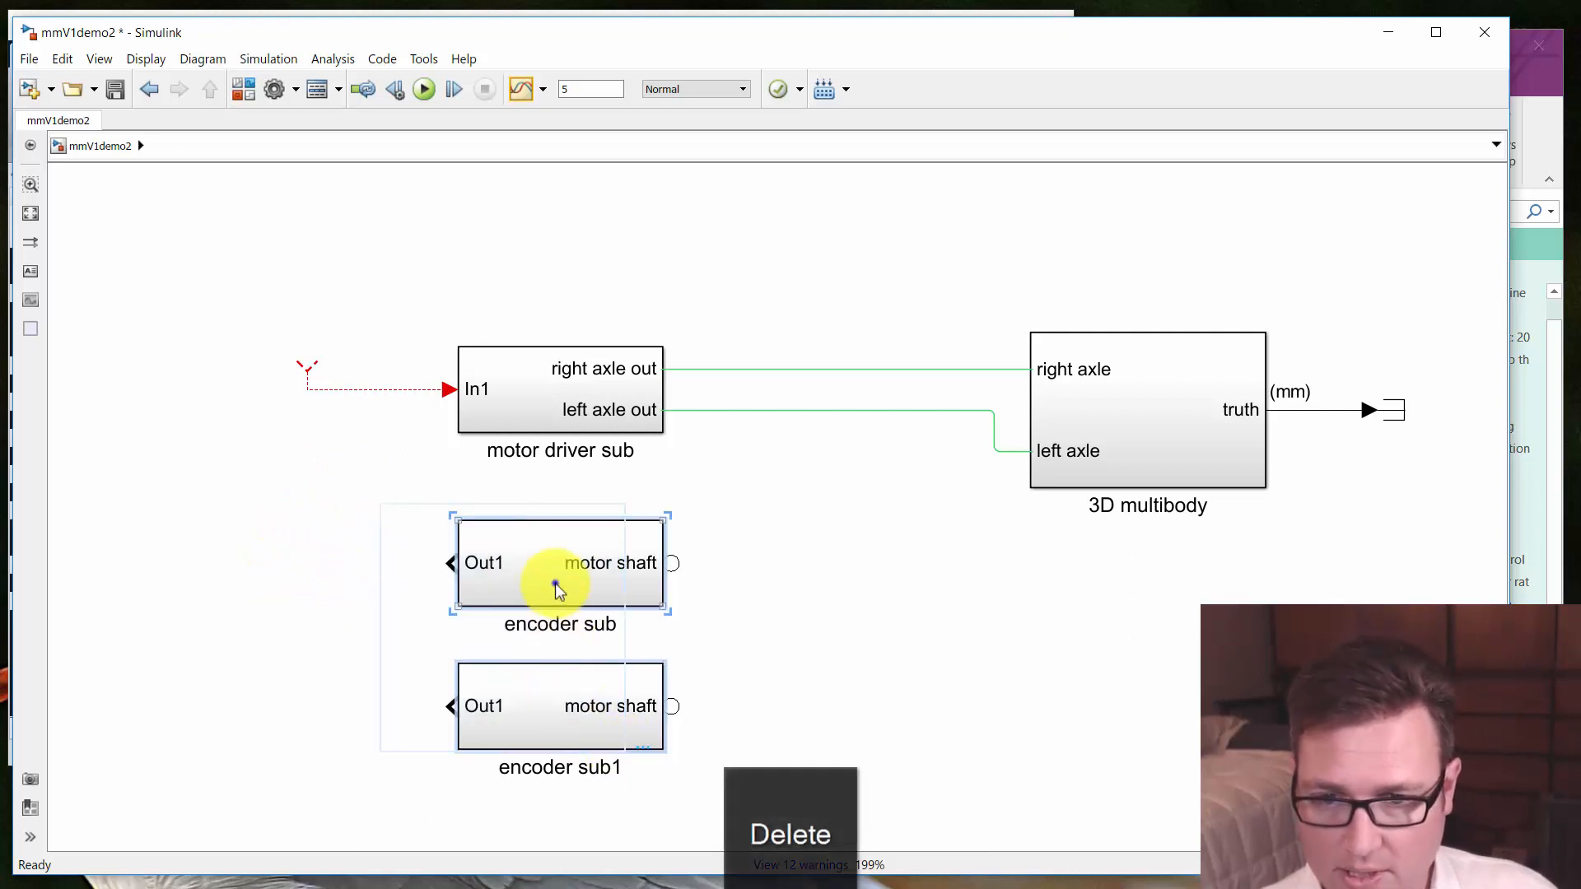
pyautogui.rightClick(555, 588)
pyautogui.click(628, 660)
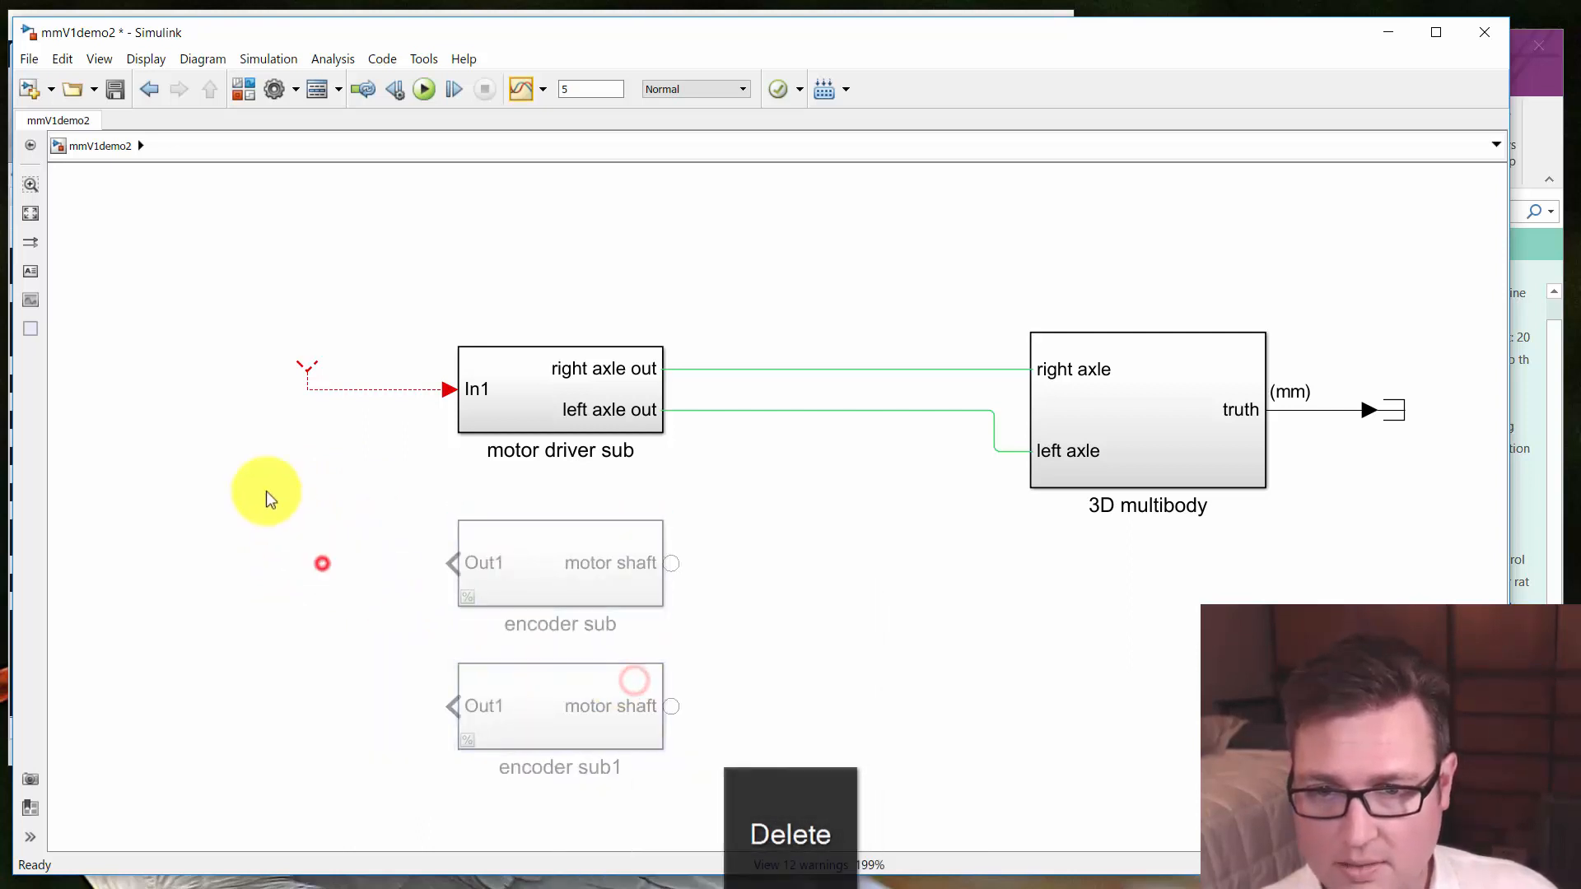
pyautogui.moveTo(264, 497); pyautogui.dragTo(336, 508)
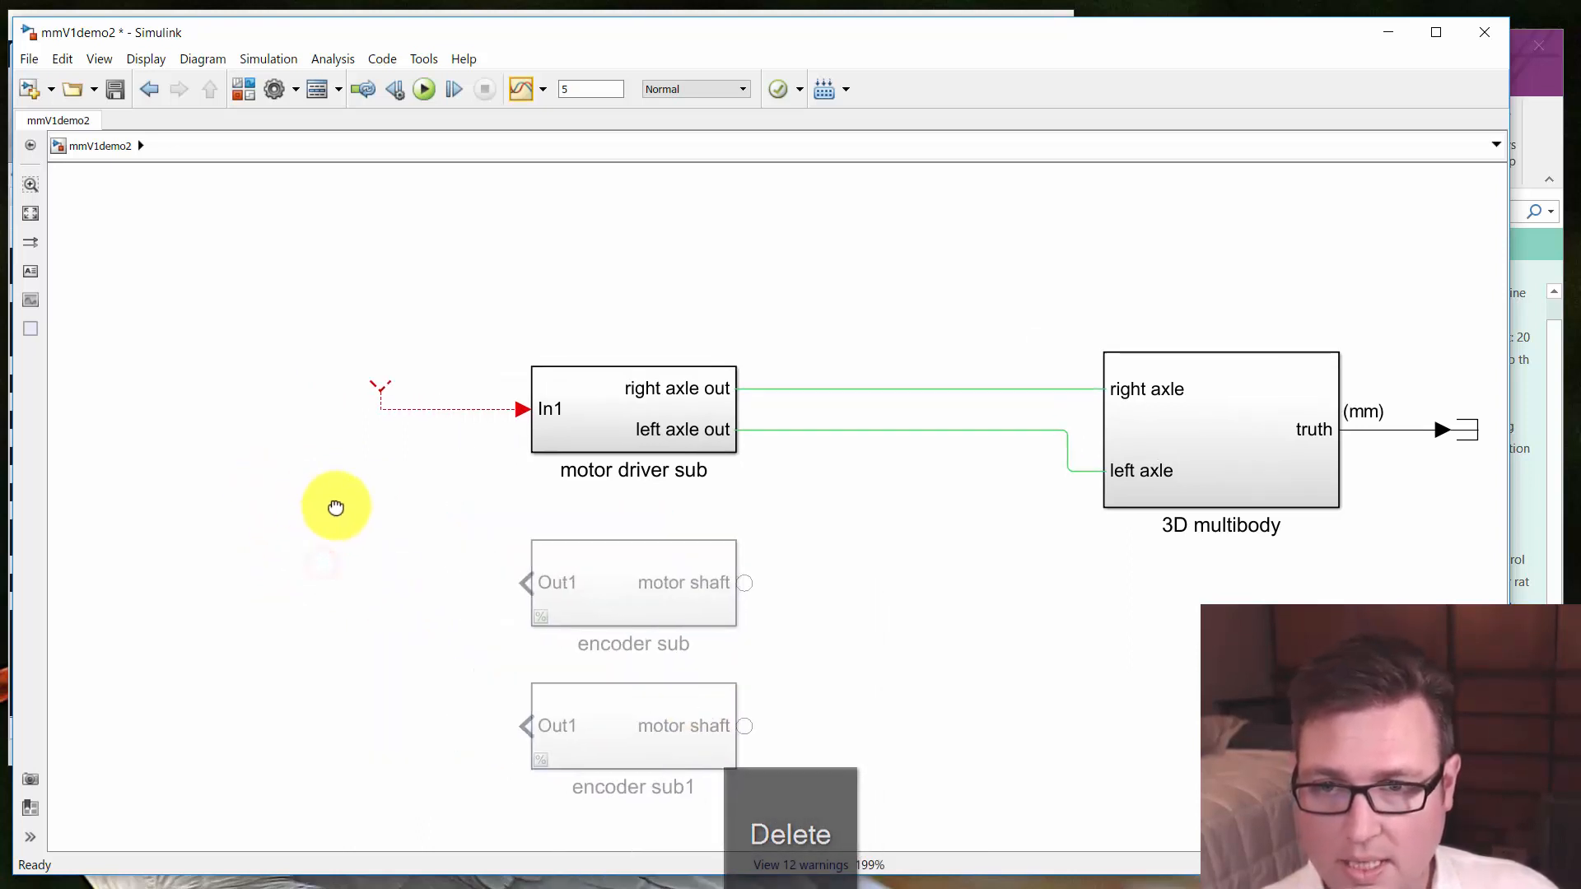
# Add a Constant block with value 0 and connect it to the In1 input of motor driver sub
pyautogui.doubleClick(257, 452)
pyautogui.write('con')
pyautogui.press('Return')
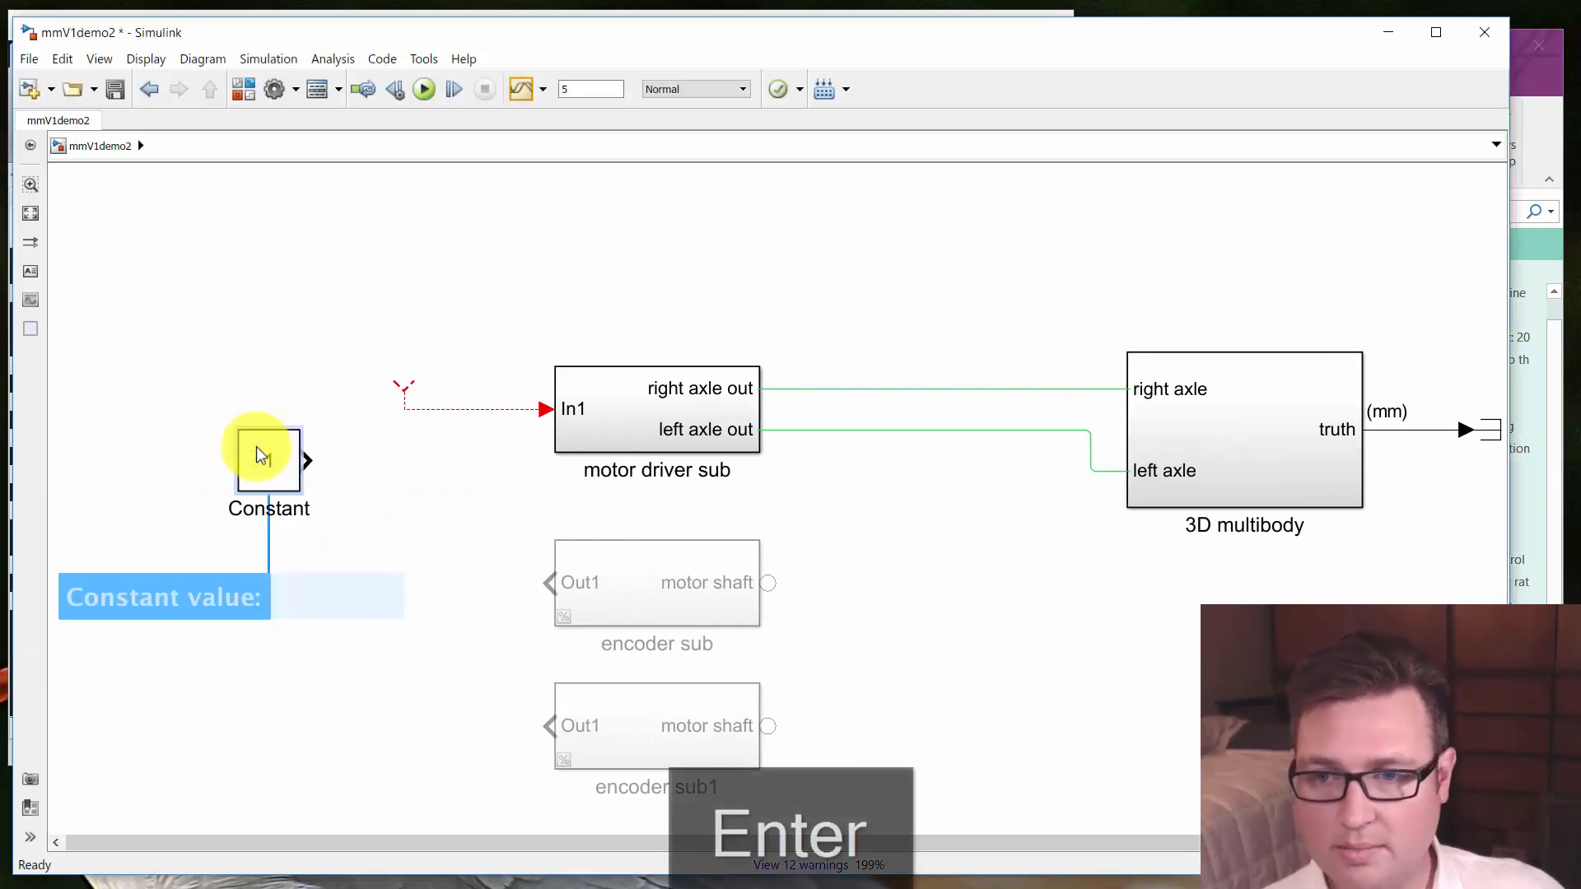
pyautogui.press('Return')
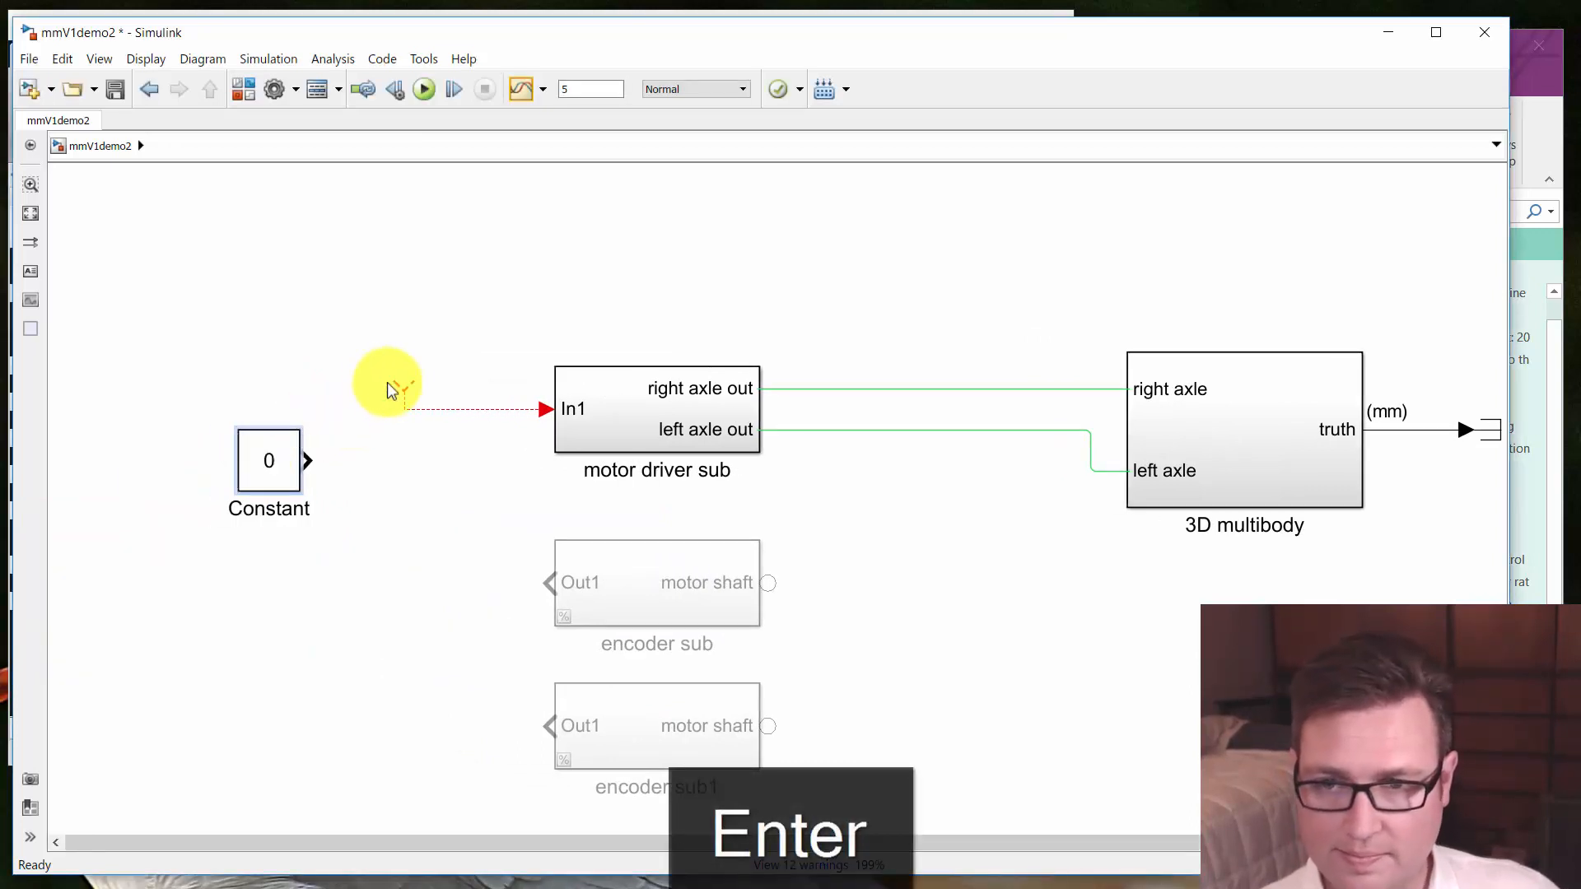
pyautogui.moveTo(404, 385); pyautogui.dragTo(319, 401)
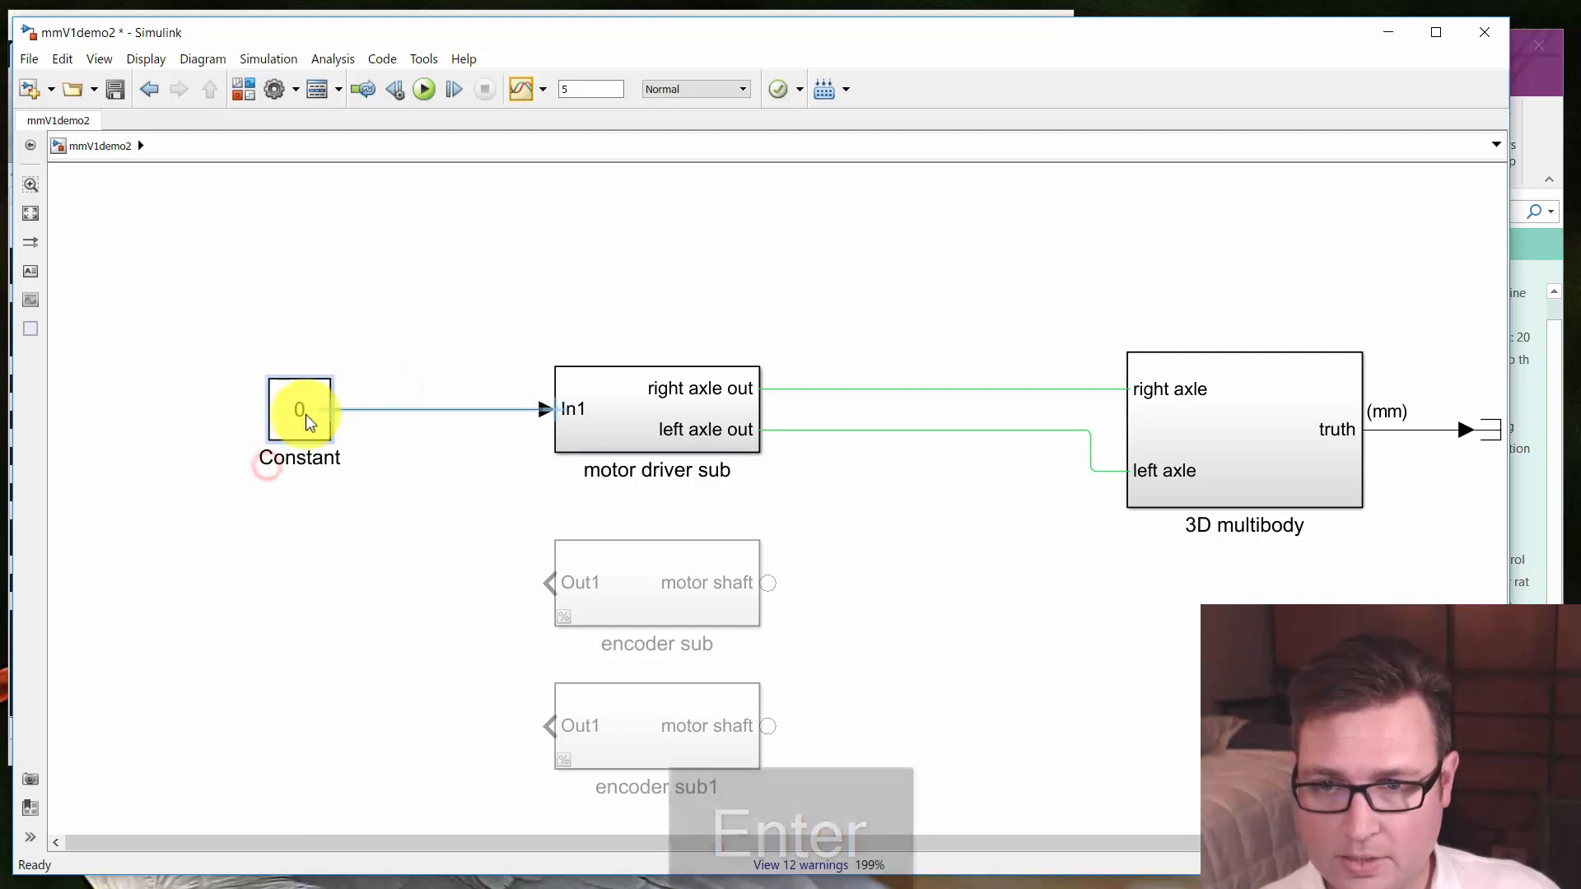
pyautogui.click(370, 462)
pyautogui.click(593, 324)
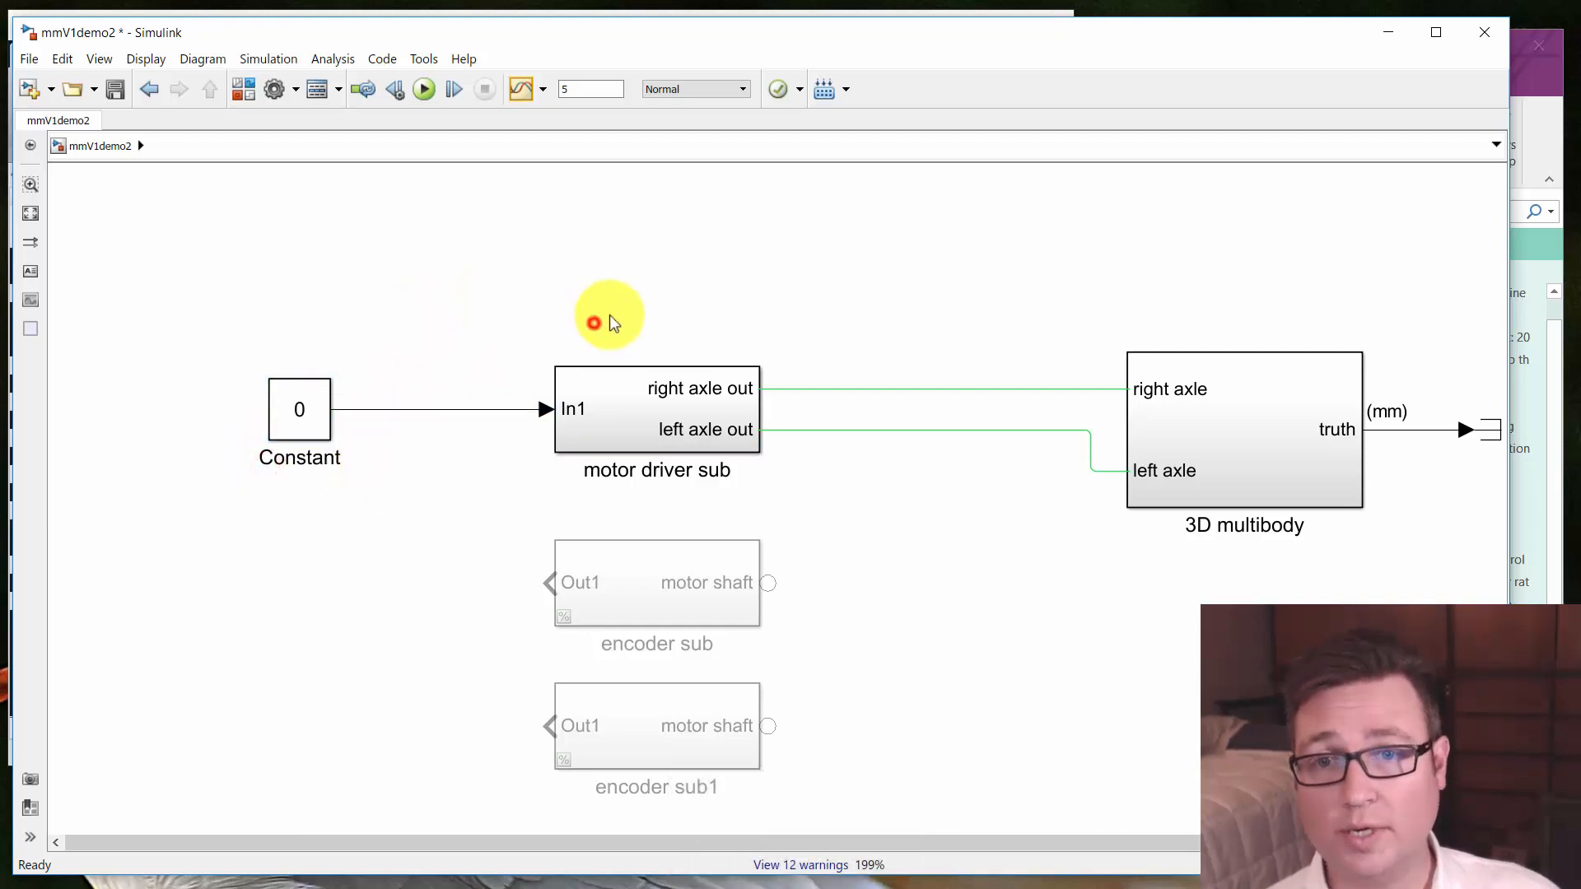
# Move the Constant block closer to motor driver sub and save the model
pyautogui.moveTo(837, 316); pyautogui.dragTo(758, 286)
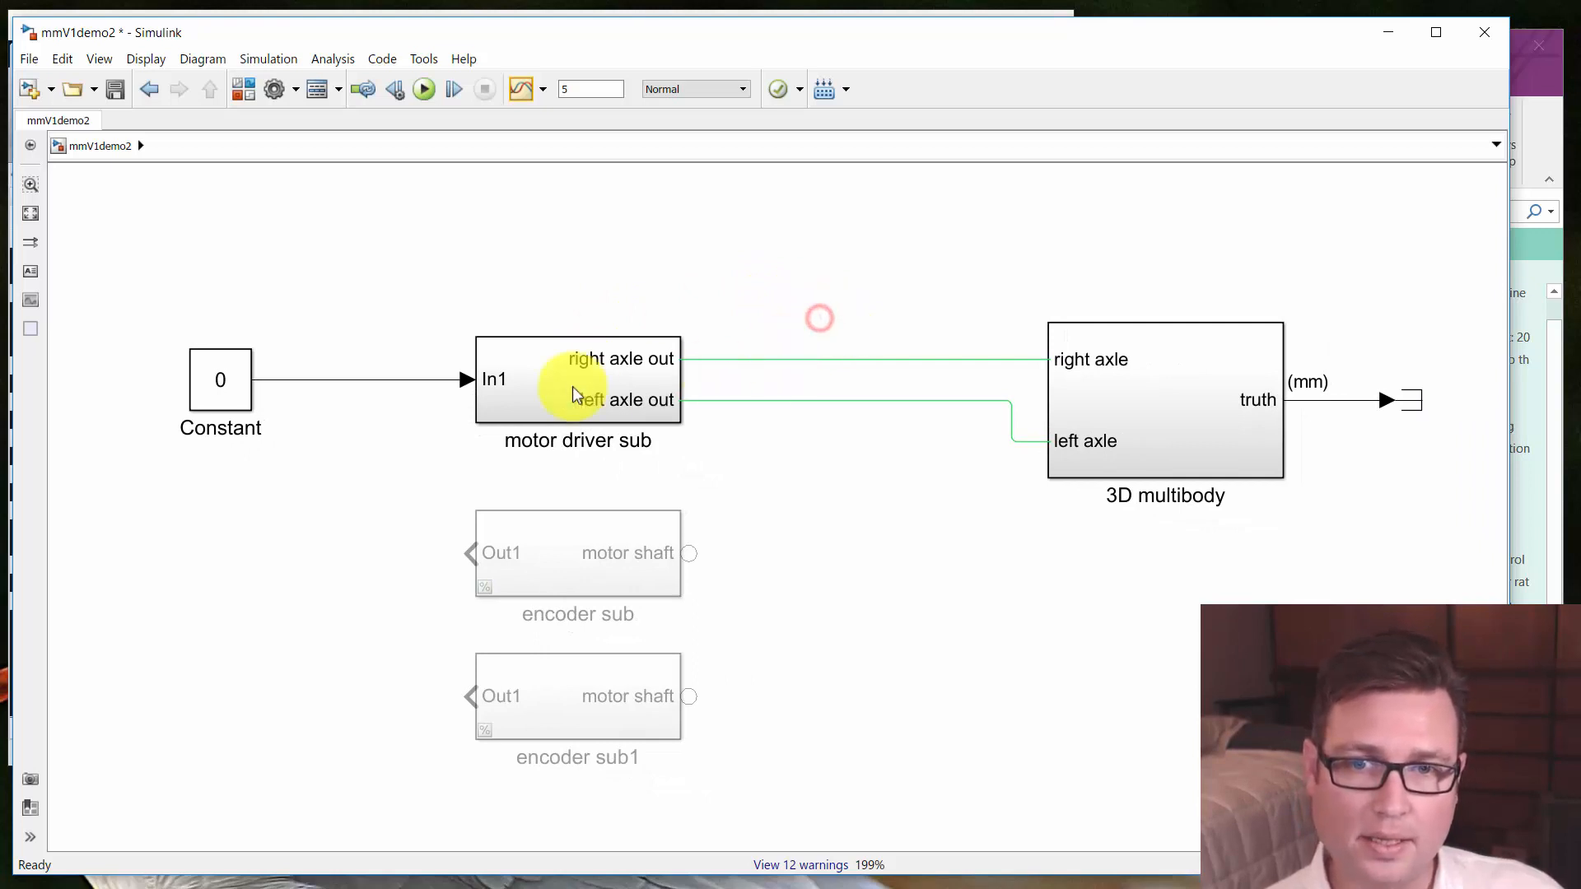
pyautogui.click(199, 386)
pyautogui.moveTo(210, 391); pyautogui.dragTo(280, 388)
pyautogui.click(720, 281)
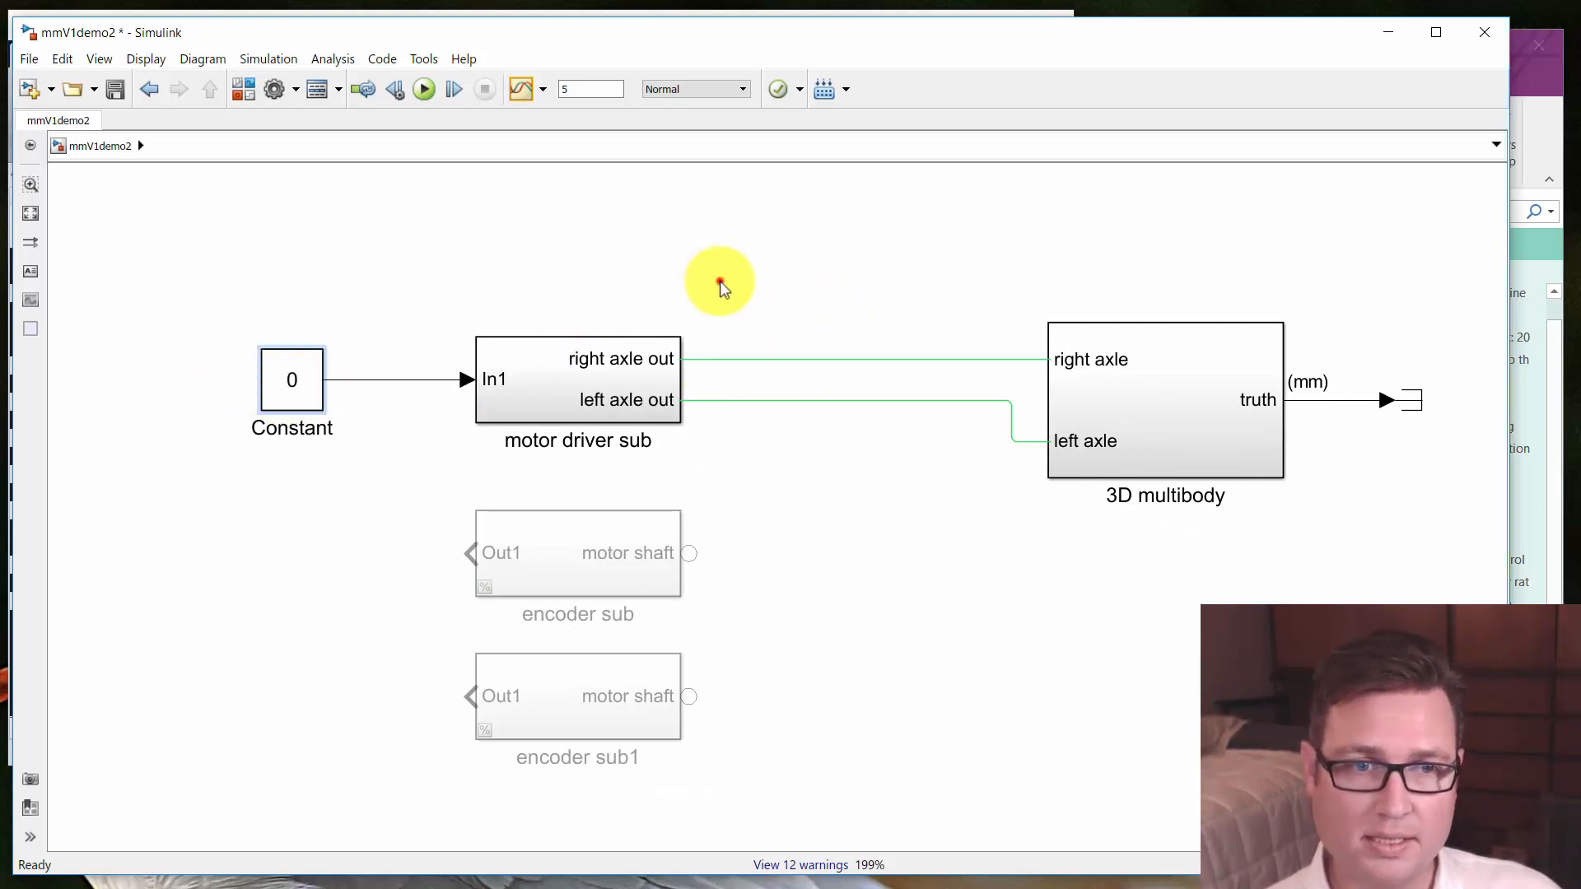
pyautogui.moveTo(745, 269); pyautogui.dragTo(626, 224)
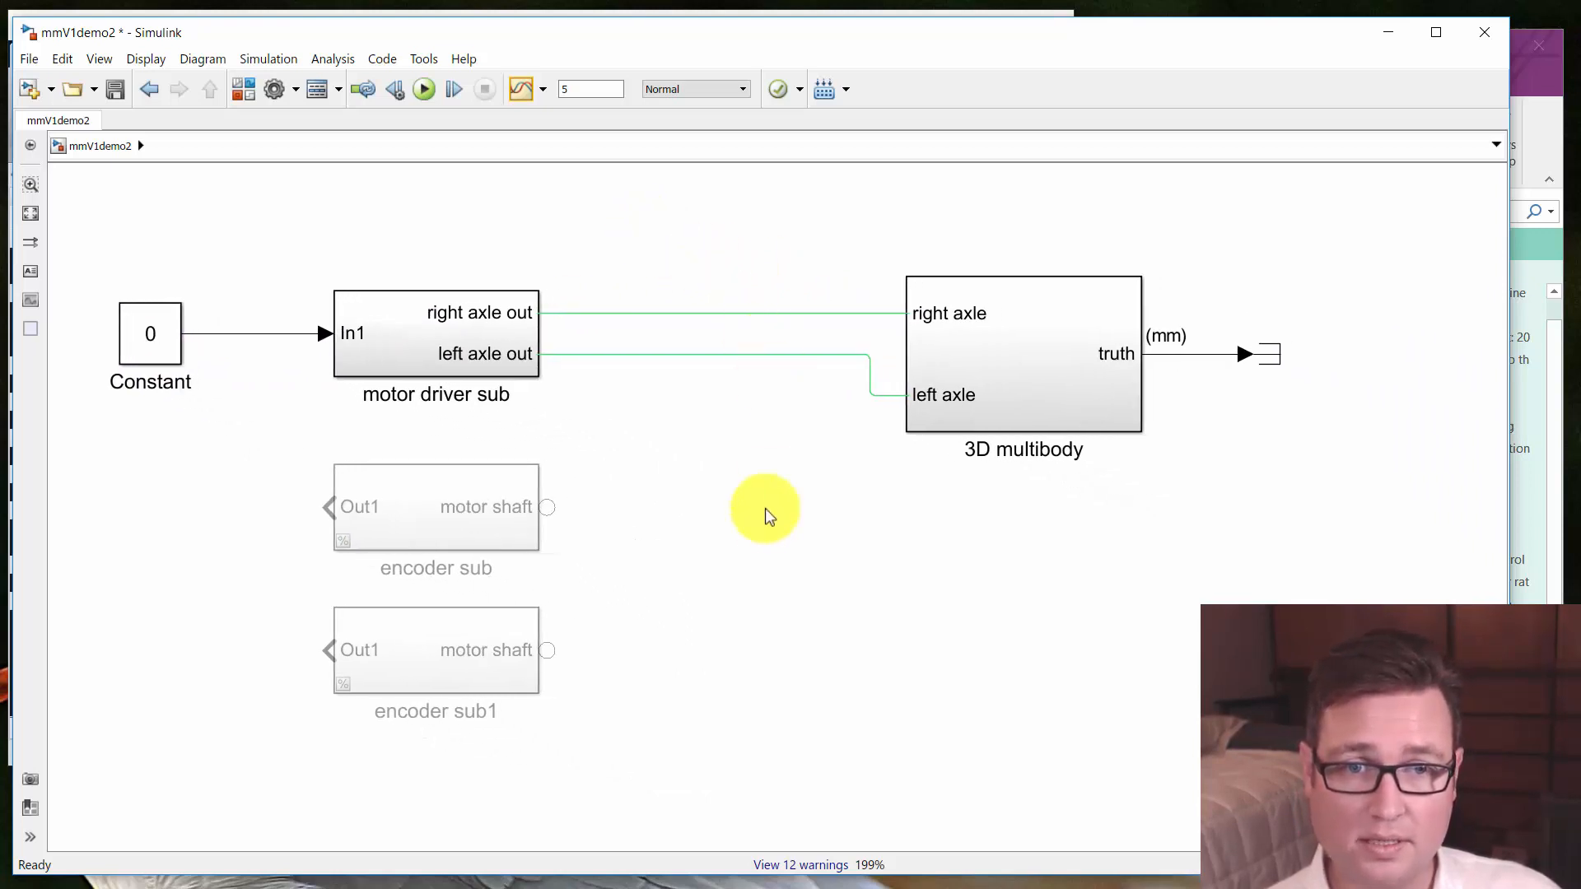
pyautogui.click(115, 89)
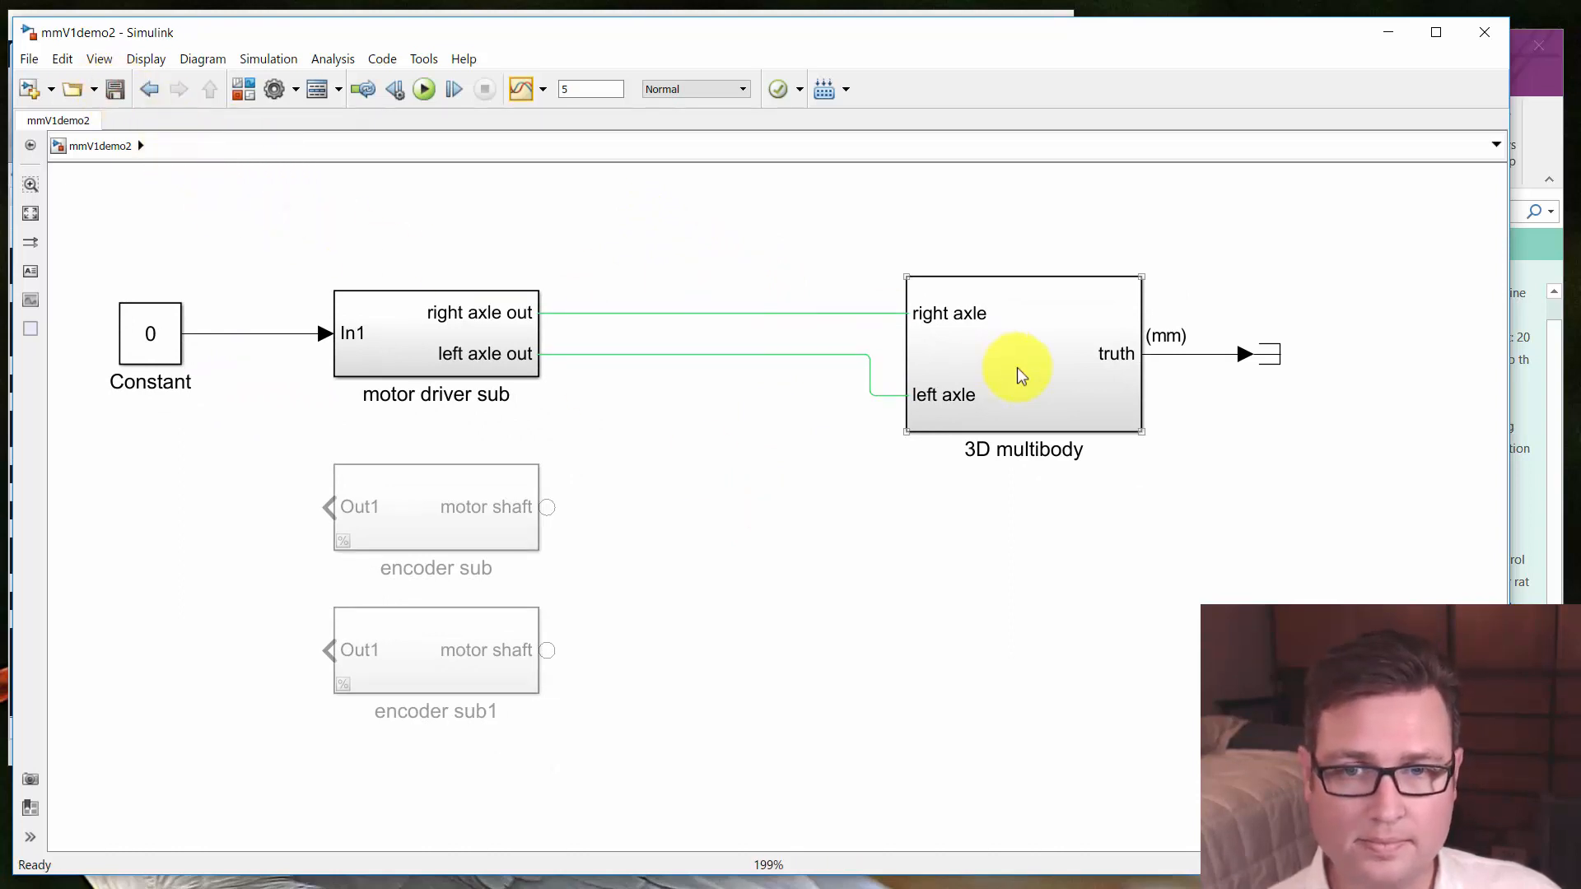
# Review the contents of motor driver sub, including the hbridge control circuit, its motor outputs and the gearbox, and return to the top level
pyautogui.click(443, 338)
pyautogui.doubleClick(443, 339)
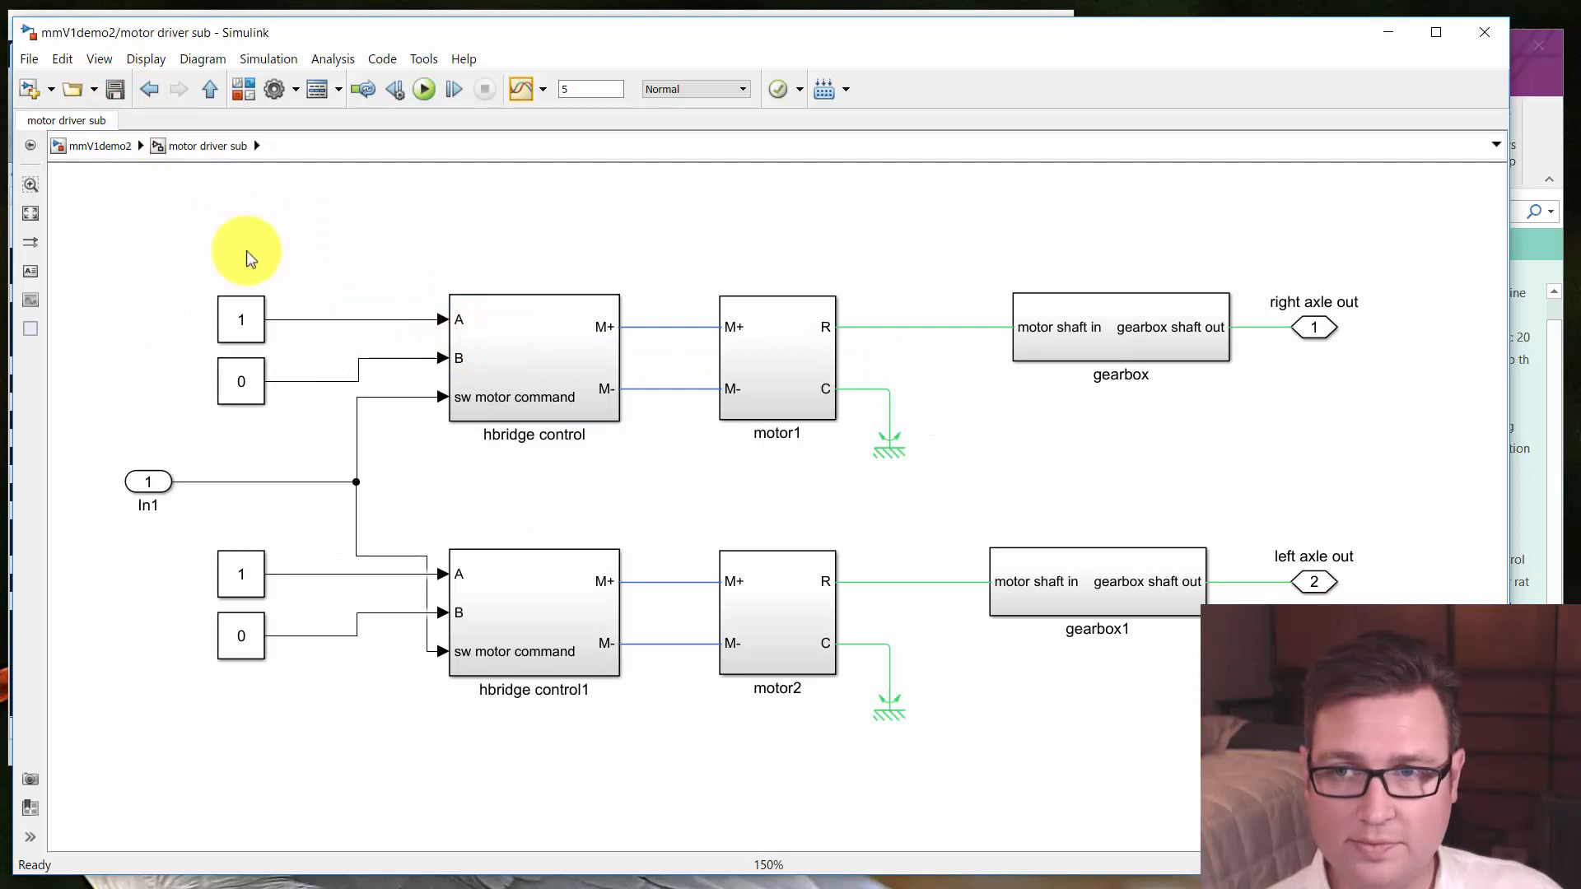
pyautogui.press('Escape')
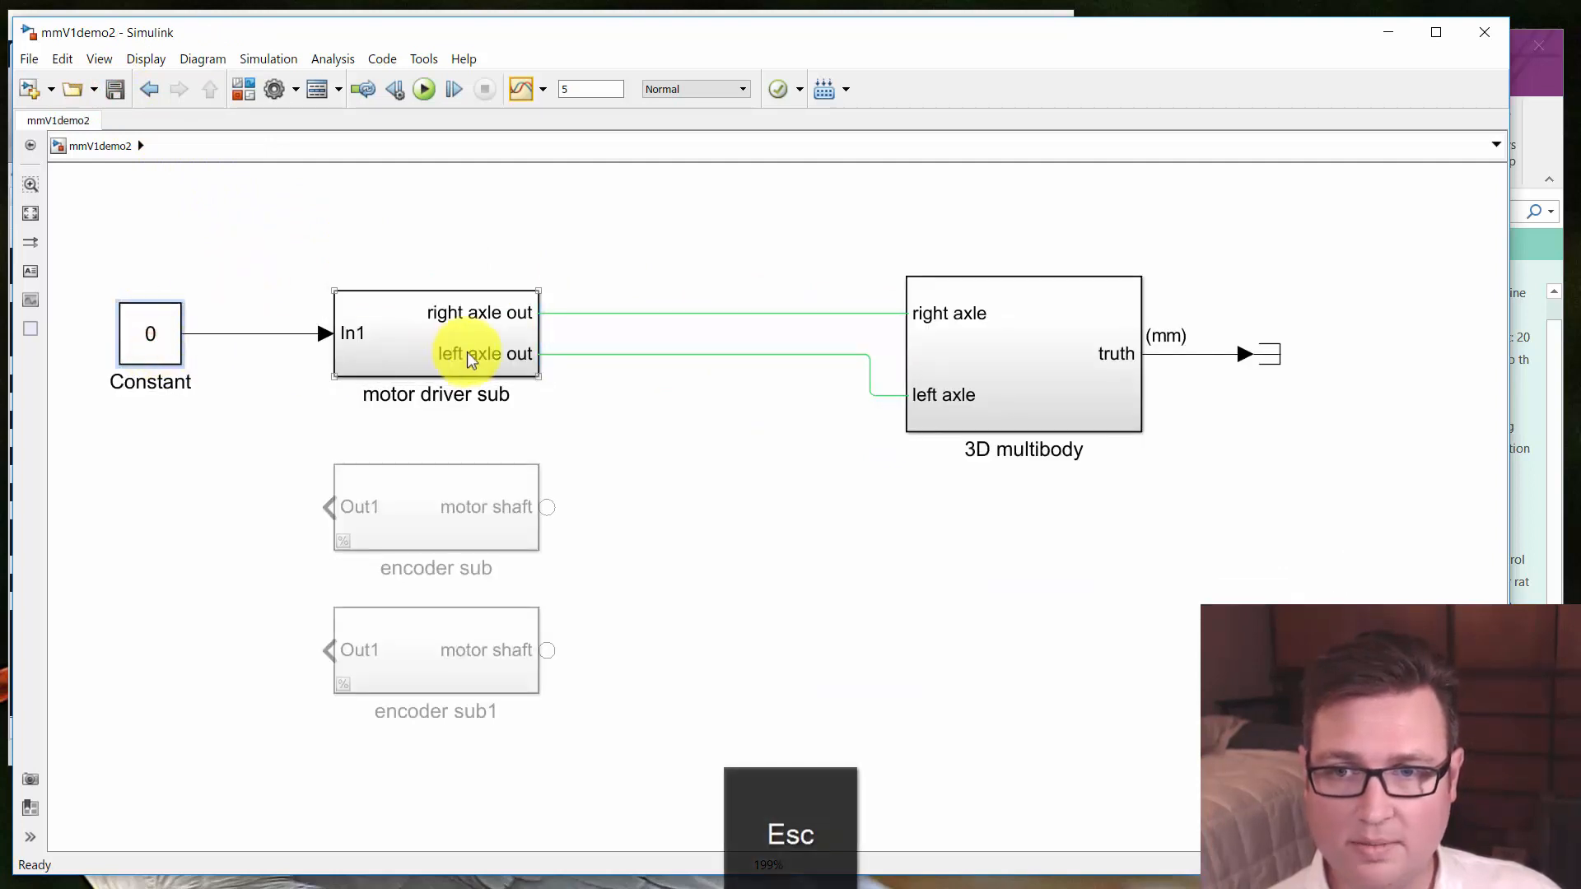
pyautogui.doubleClick(471, 360)
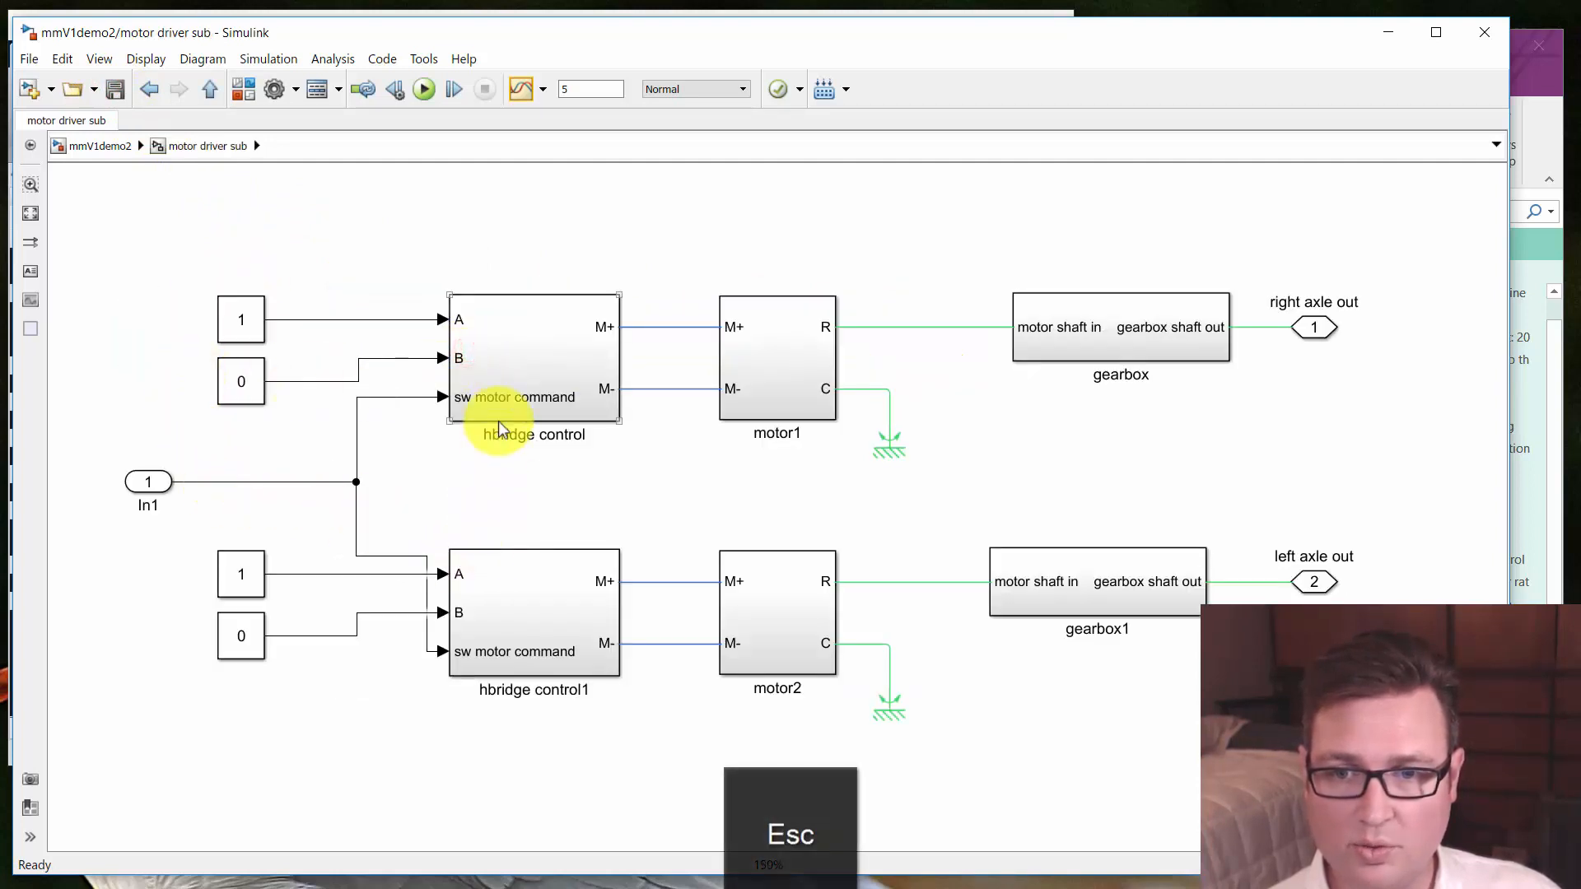
pyautogui.doubleClick(518, 395)
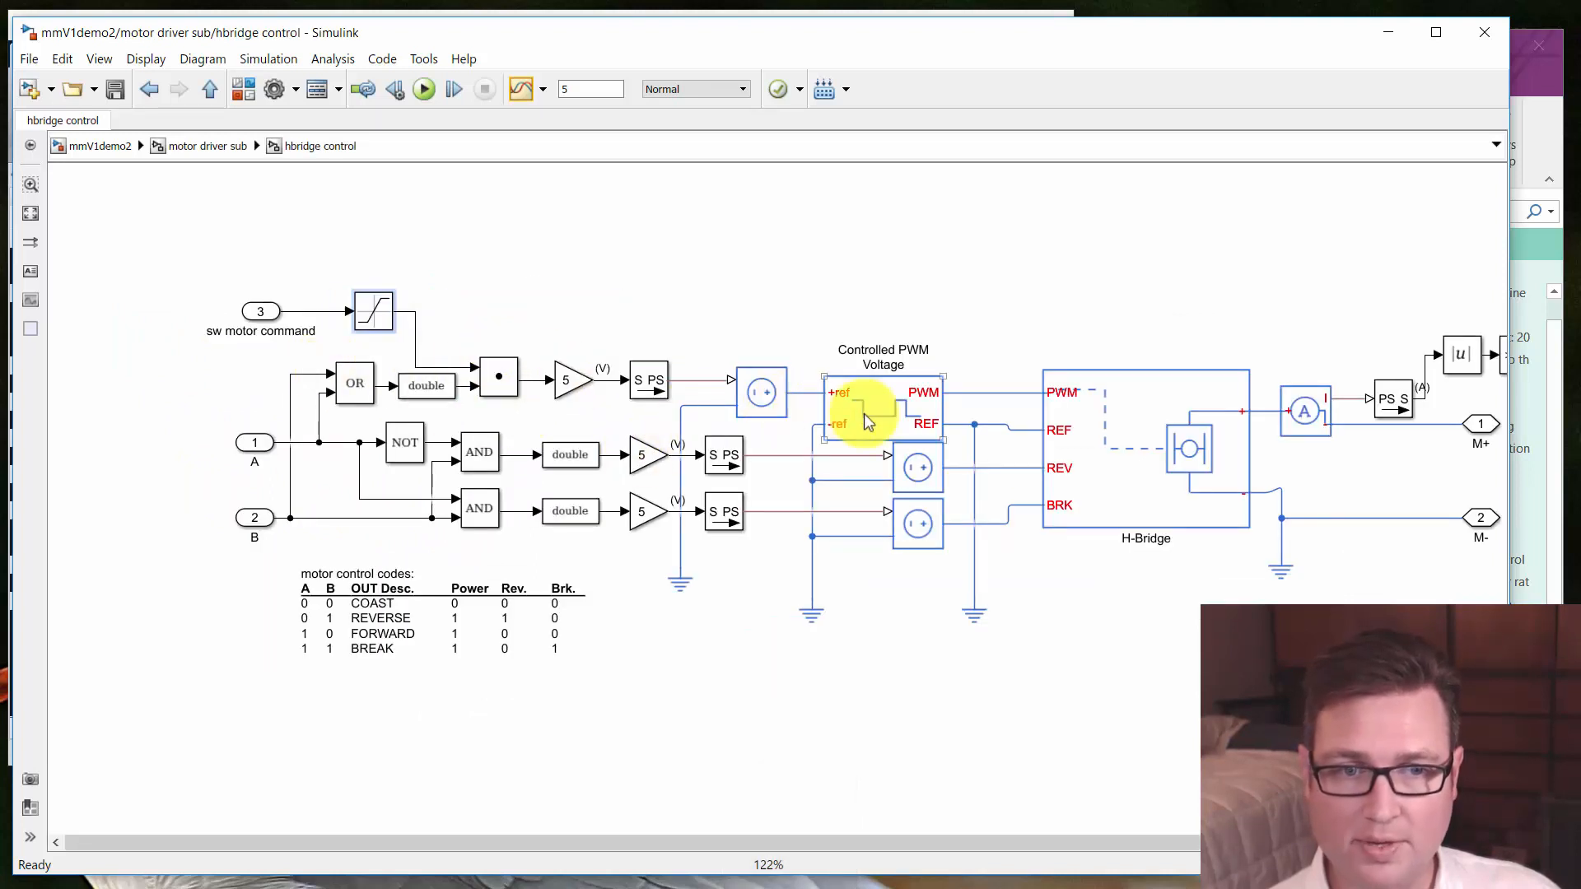
pyautogui.moveTo(1085, 334); pyautogui.dragTo(865, 351)
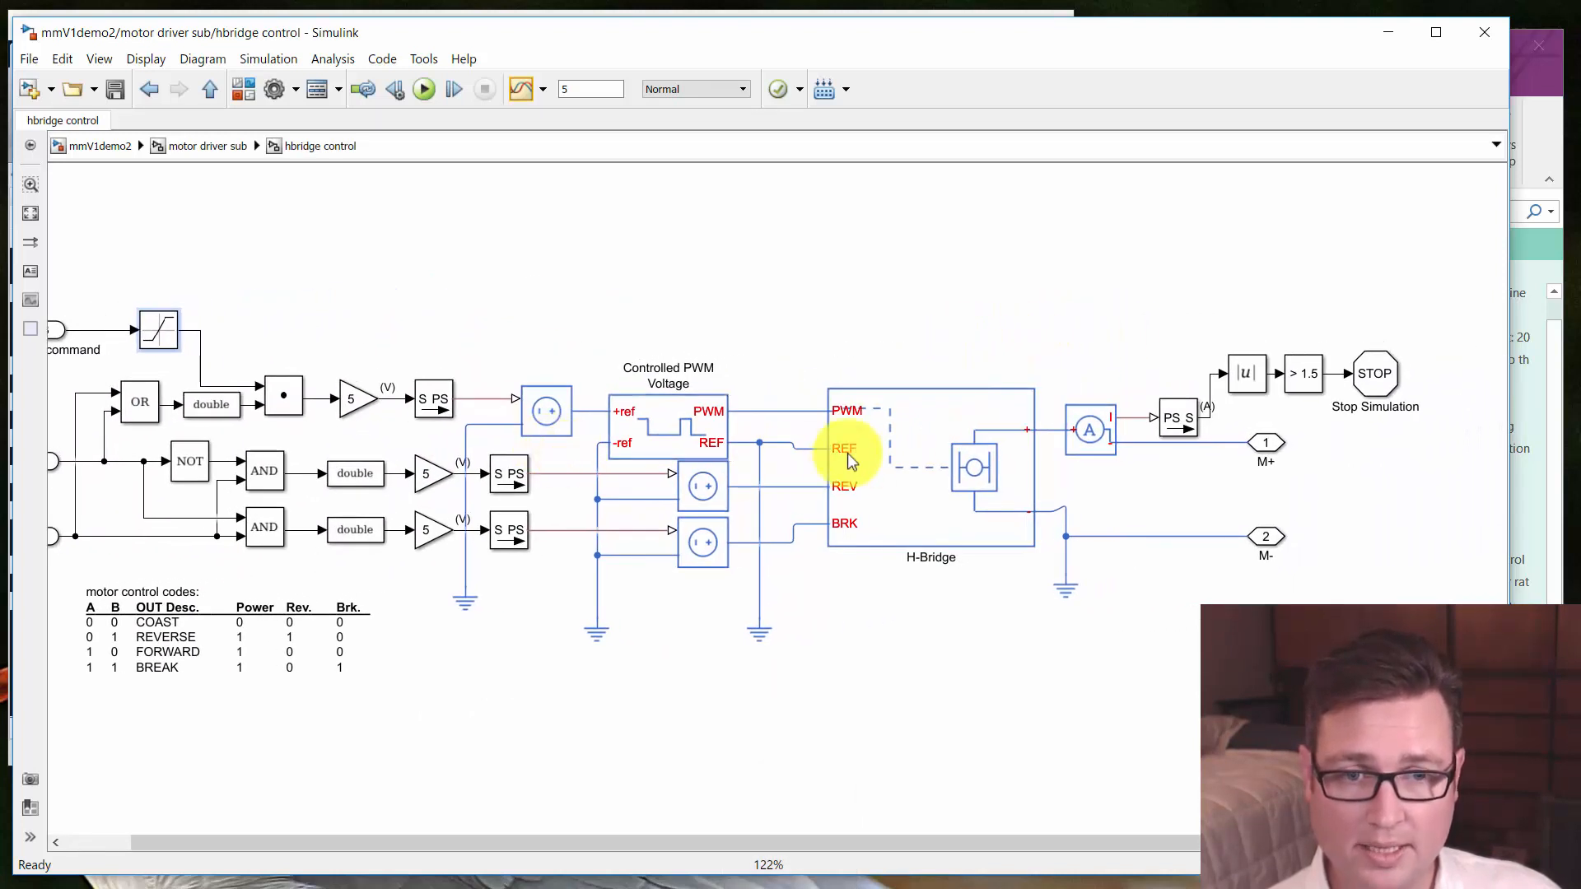
pyautogui.moveTo(974, 631); pyautogui.dragTo(812, 600)
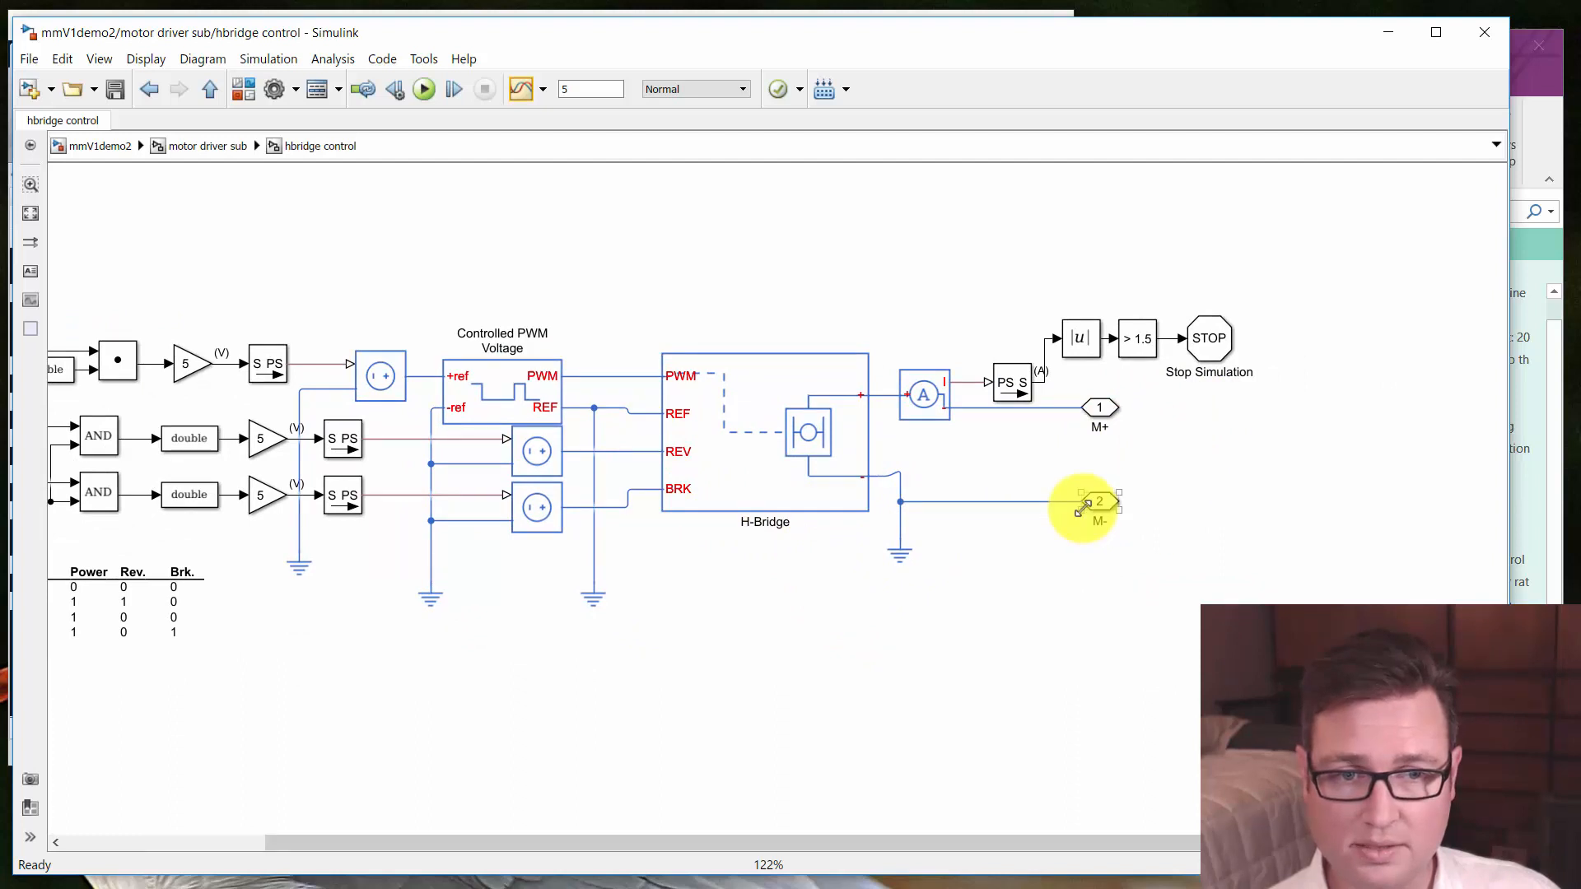
pyautogui.press('Escape')
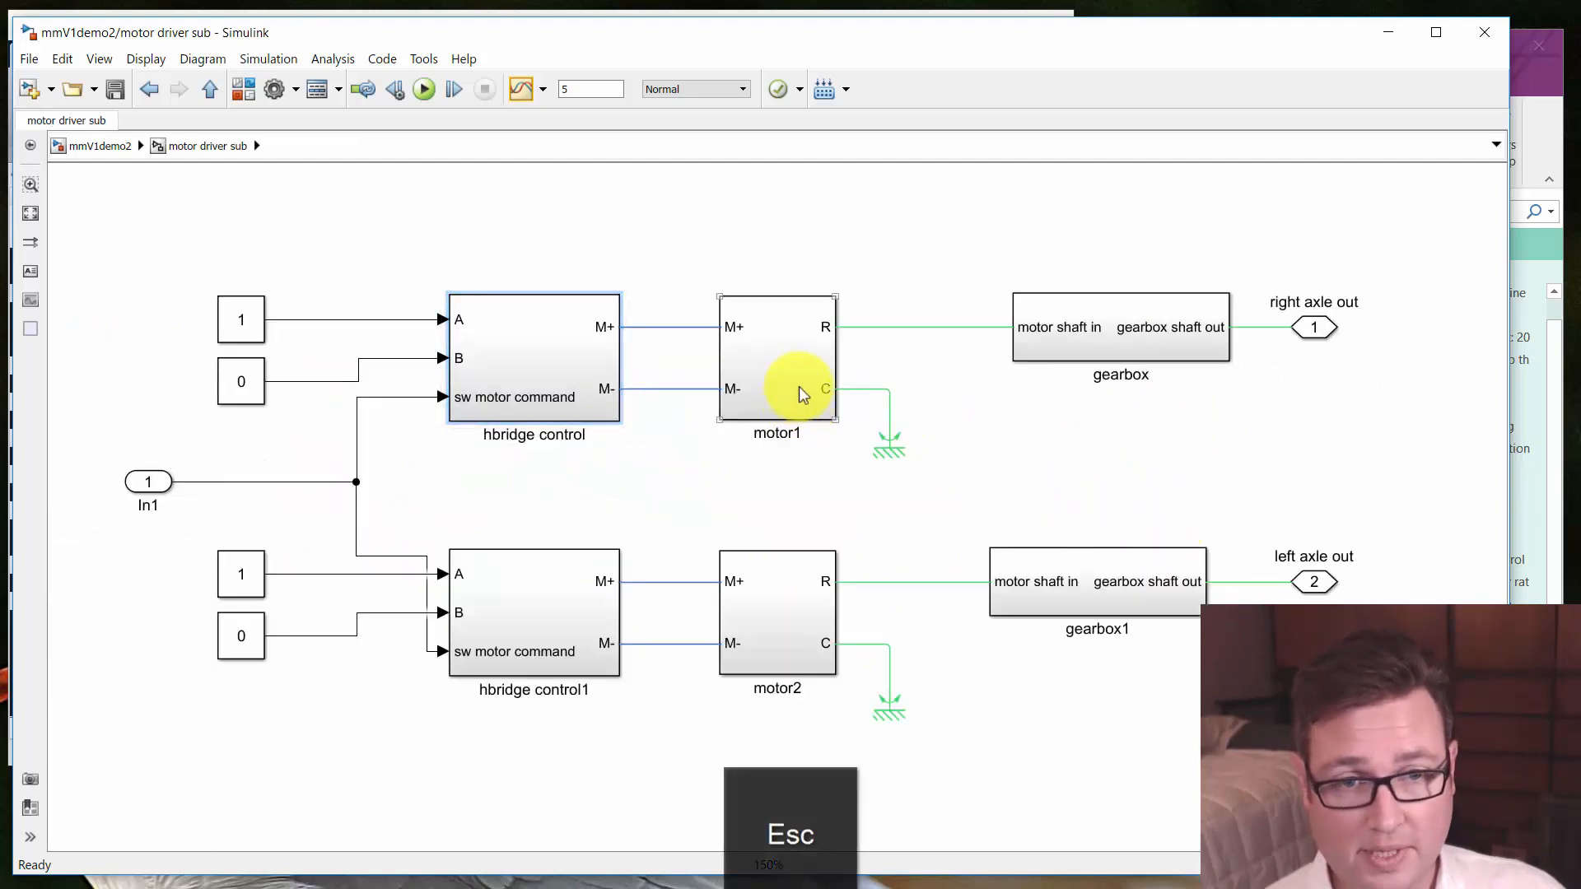
pyautogui.click(1151, 304)
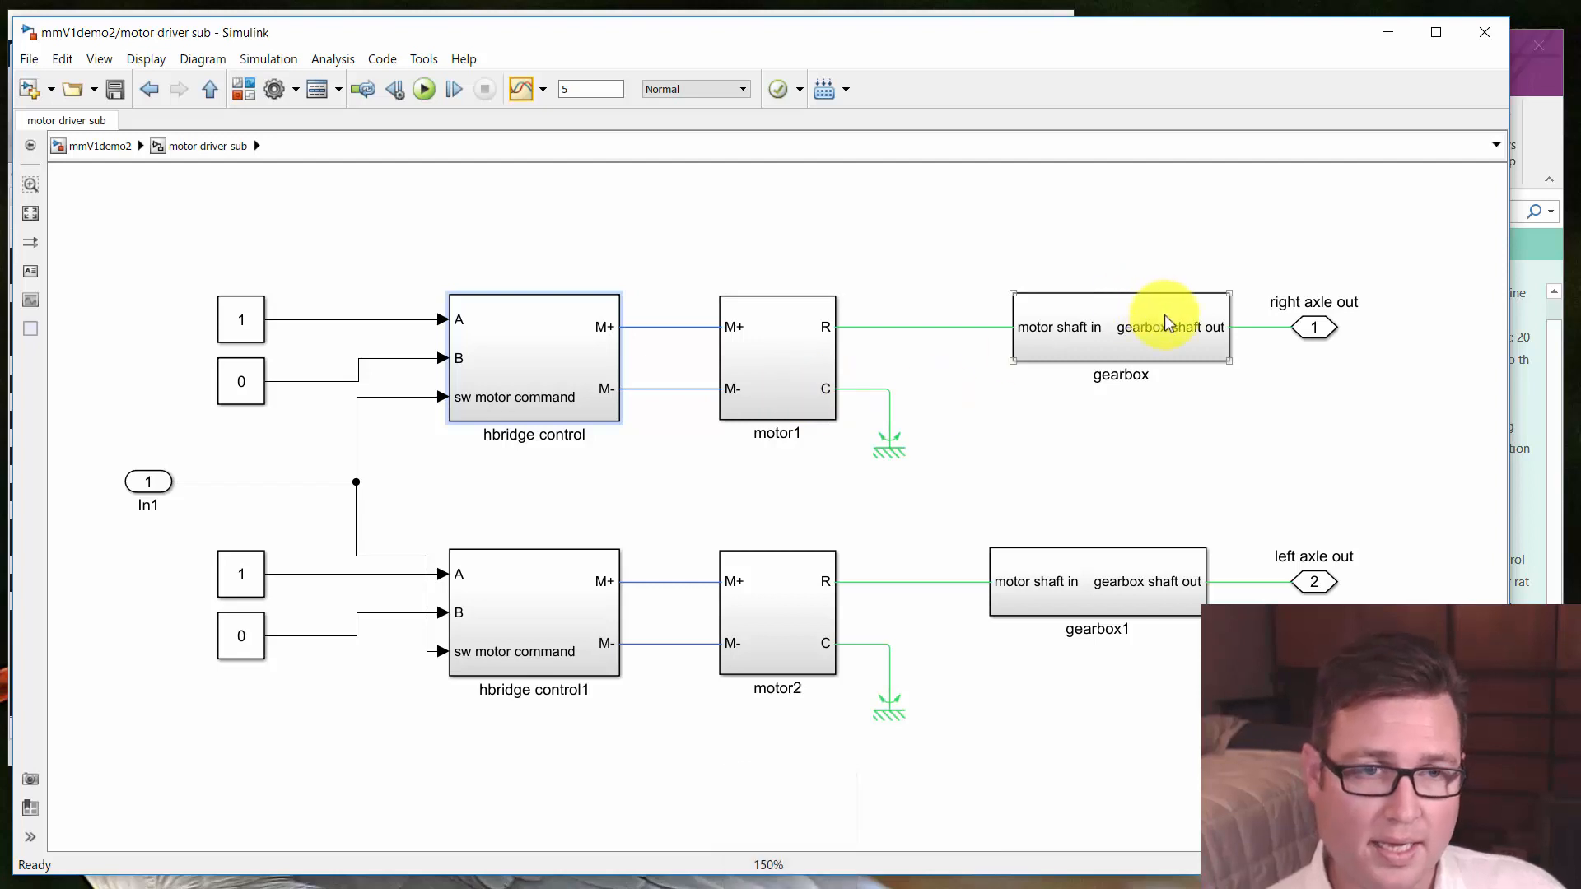
pyautogui.click(1202, 439)
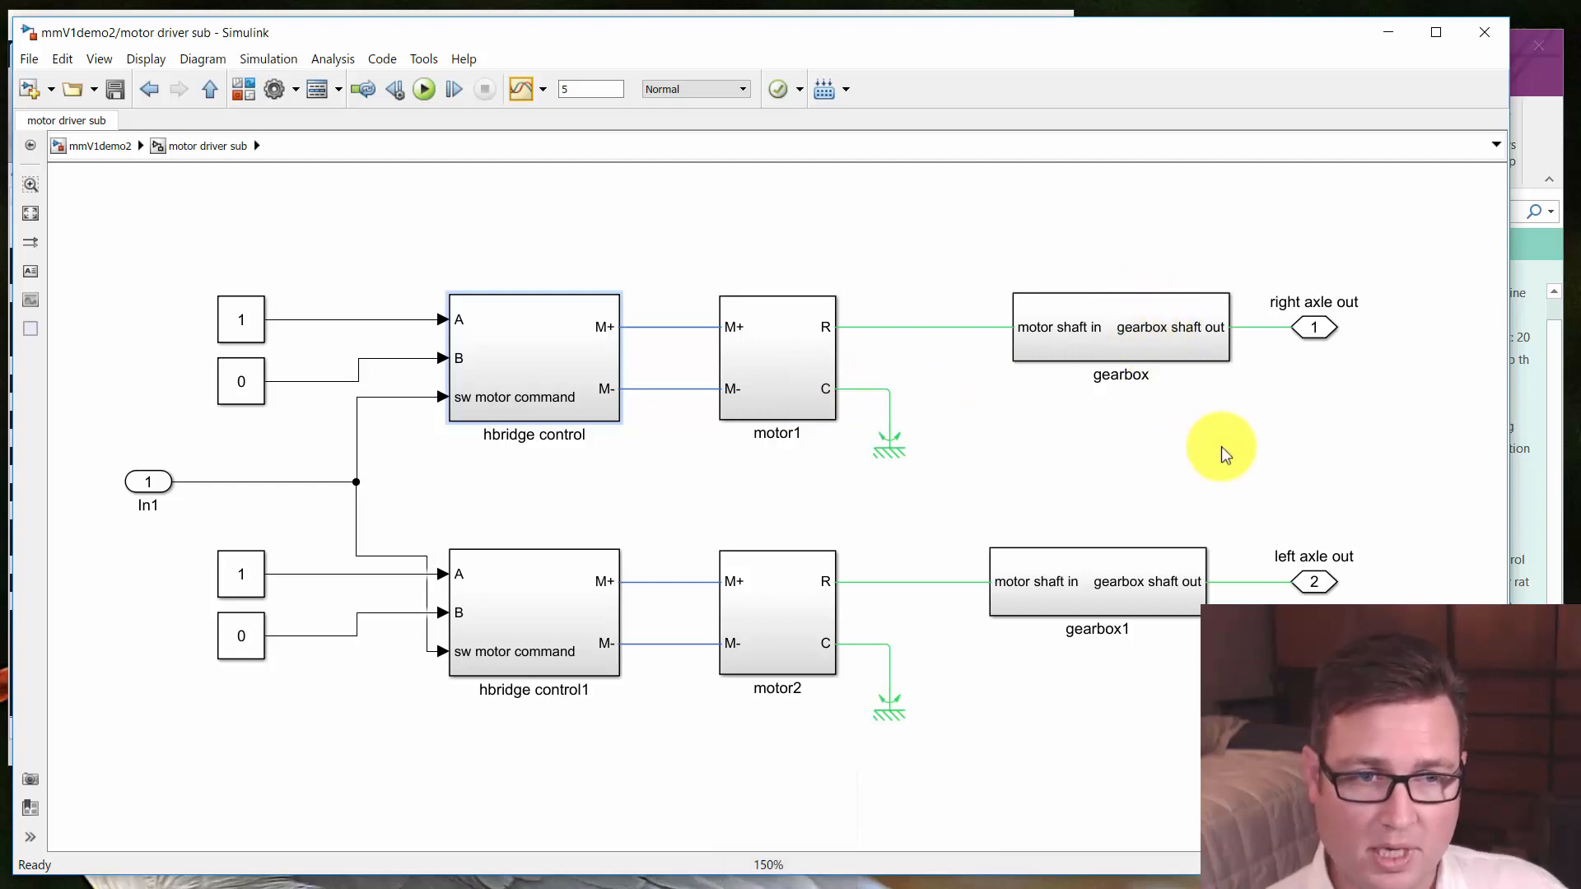
pyautogui.press('Escape')
# Examine how the left and right axle bridges connect to the revolute joints inside 3D multibody, and return to the top level
pyautogui.doubleClick(1036, 369)
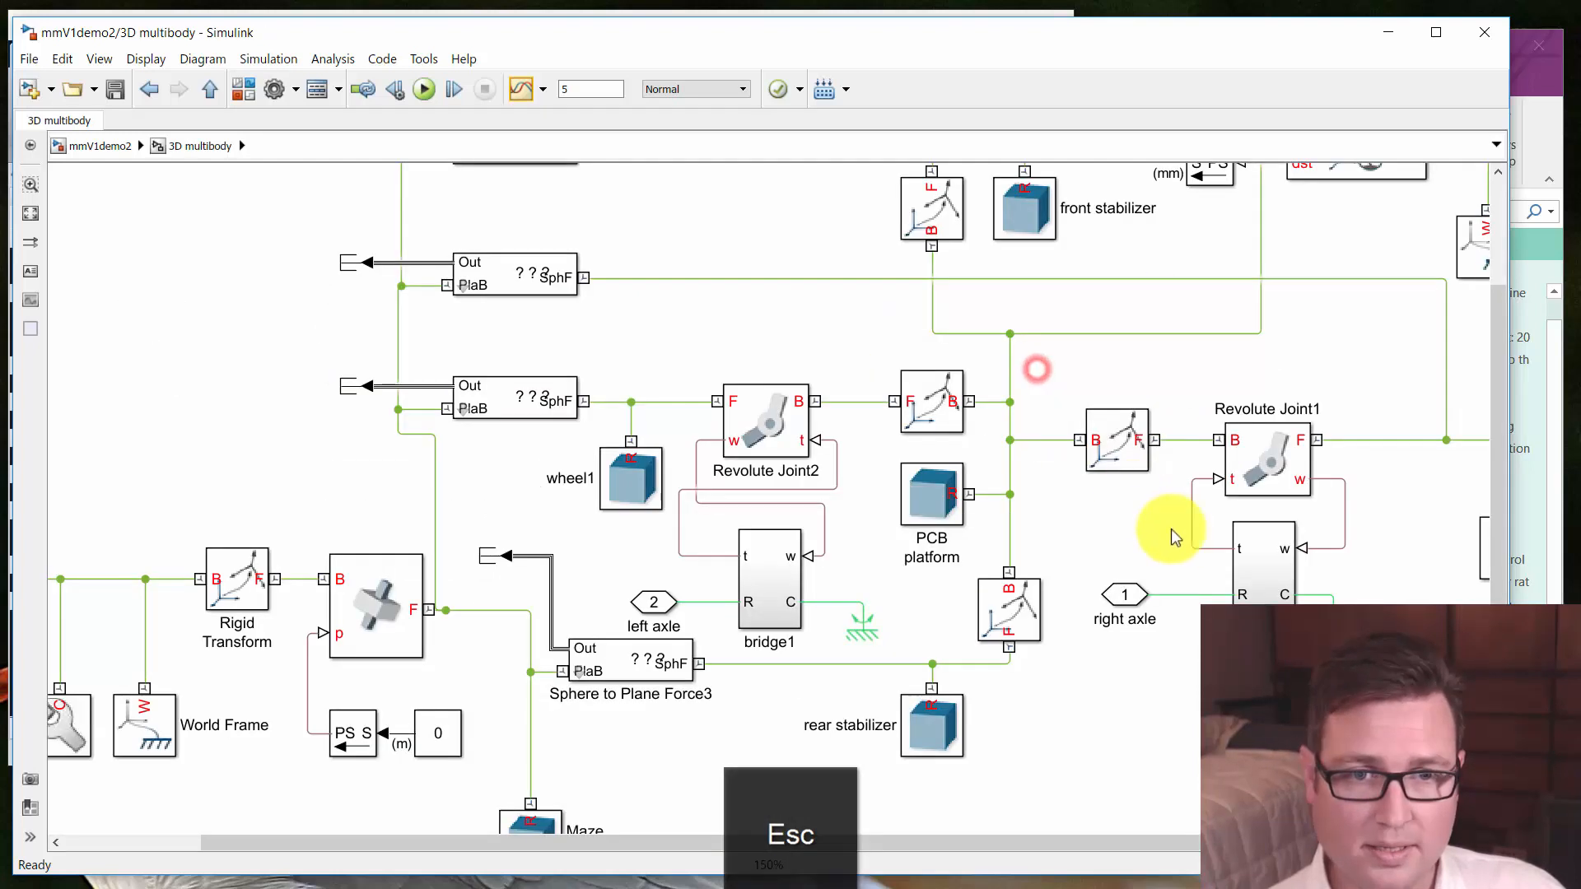
pyautogui.moveTo(749, 715); pyautogui.dragTo(717, 671)
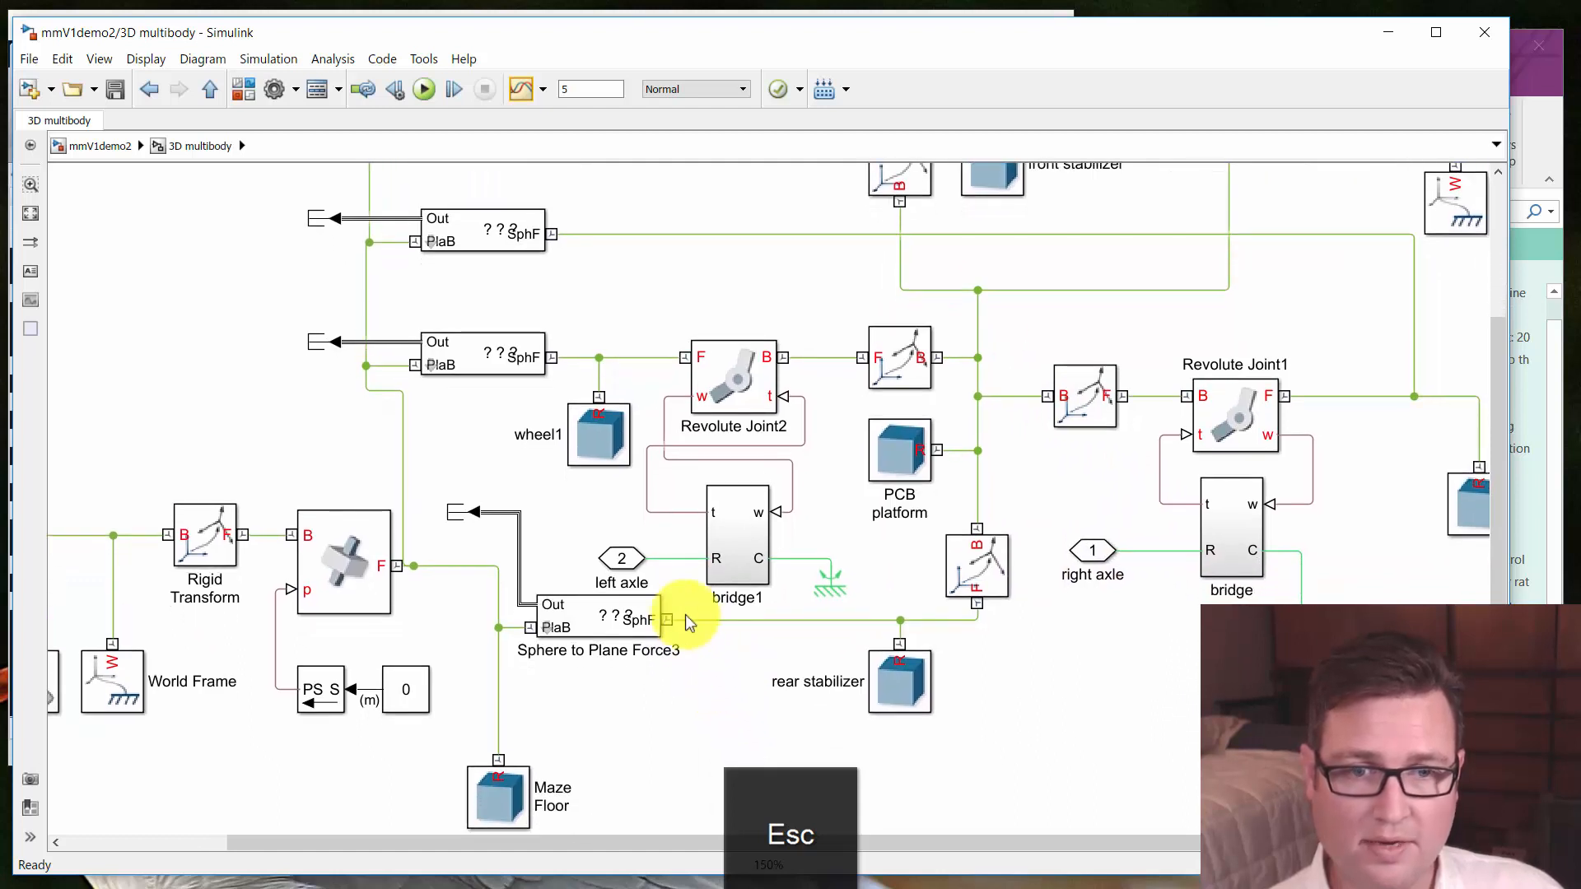
pyautogui.moveTo(1202, 654); pyautogui.dragTo(1104, 670)
pyautogui.click(1137, 545)
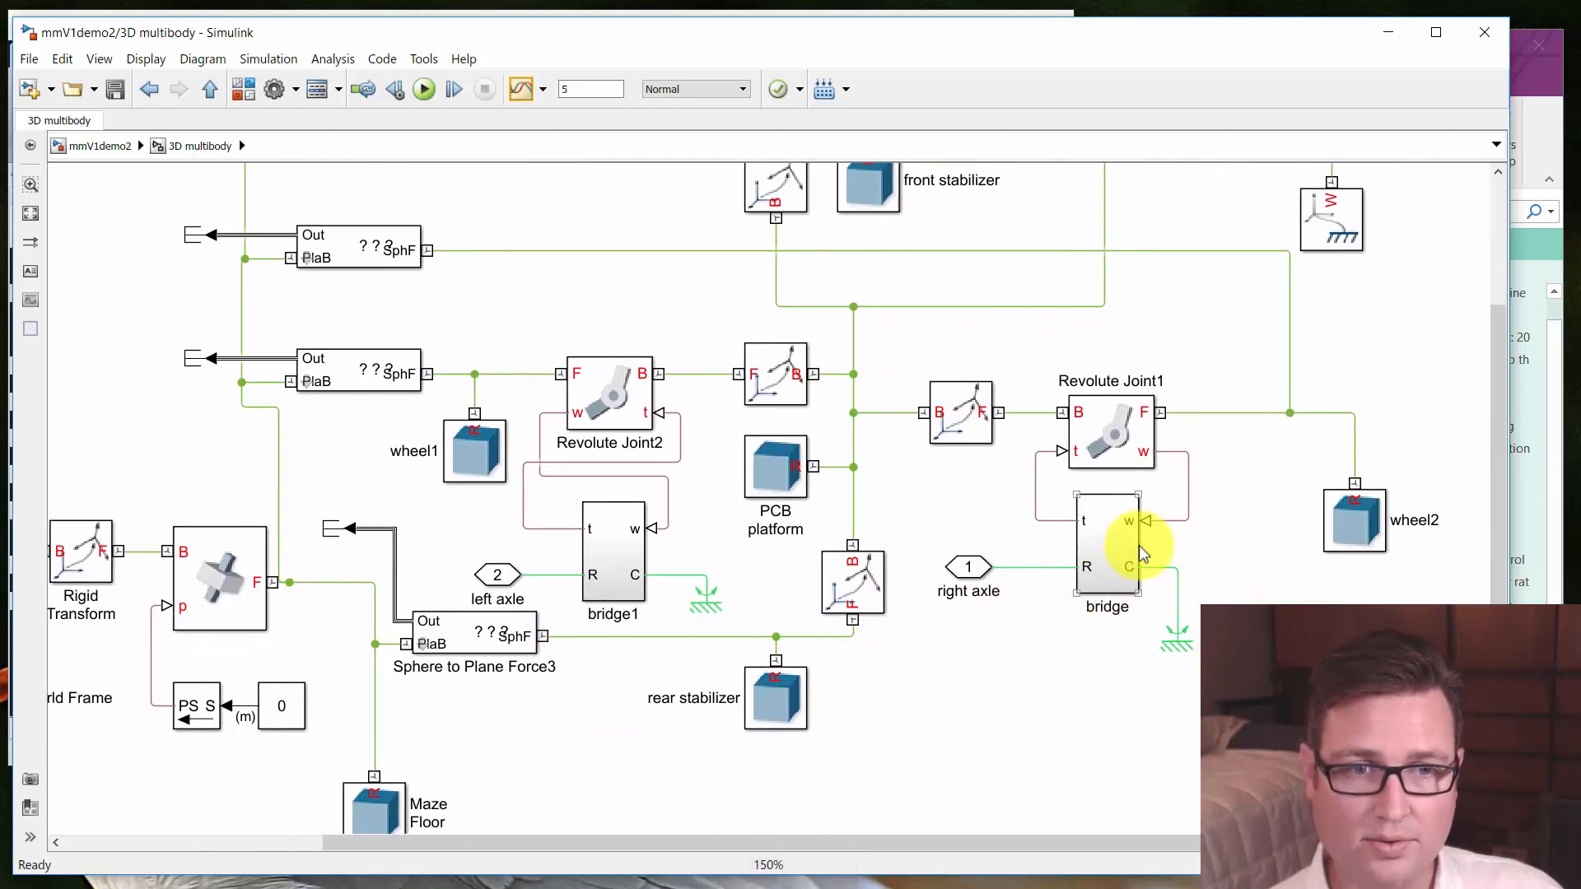
pyautogui.click(617, 402)
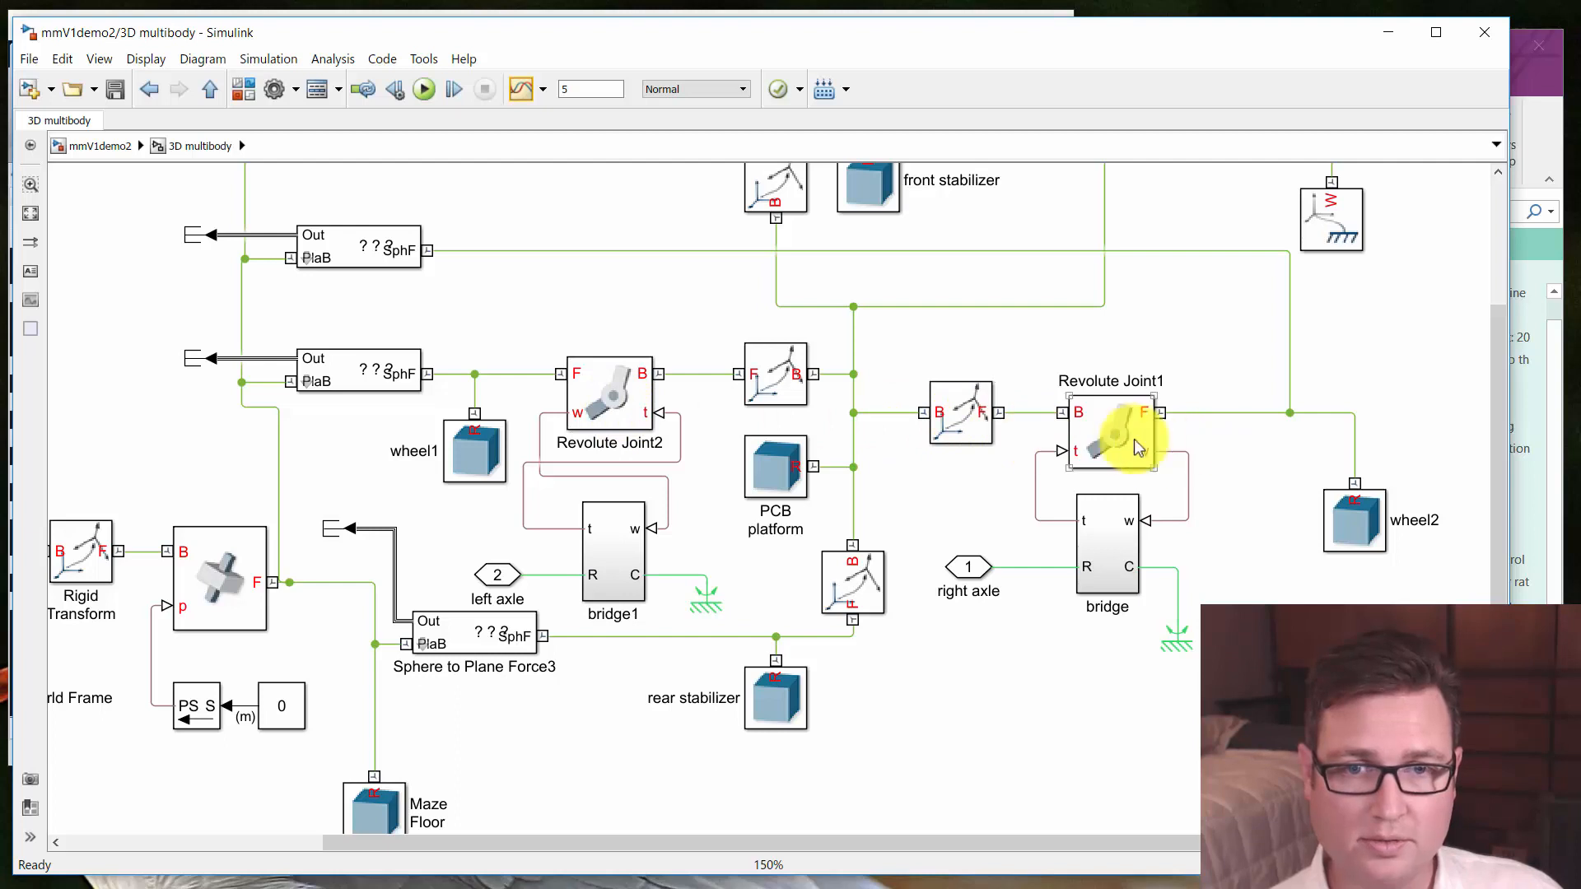
pyautogui.press('Escape')
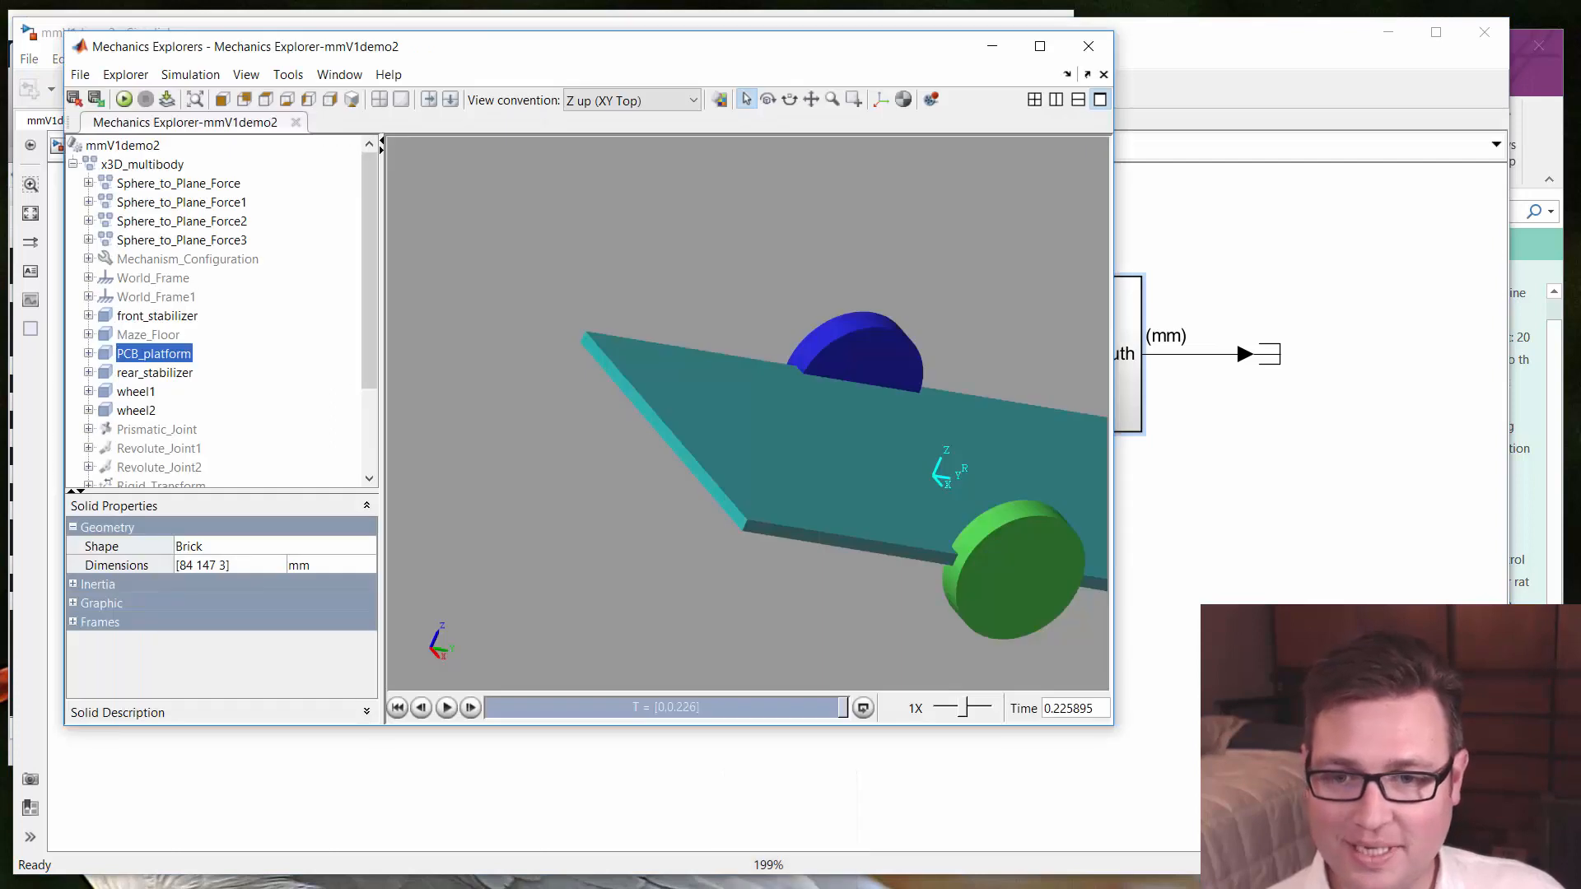
# Run the simulation from Mechanics Explorer, move its window over the model, and restart the run from the model window
pyautogui.click(124, 99)
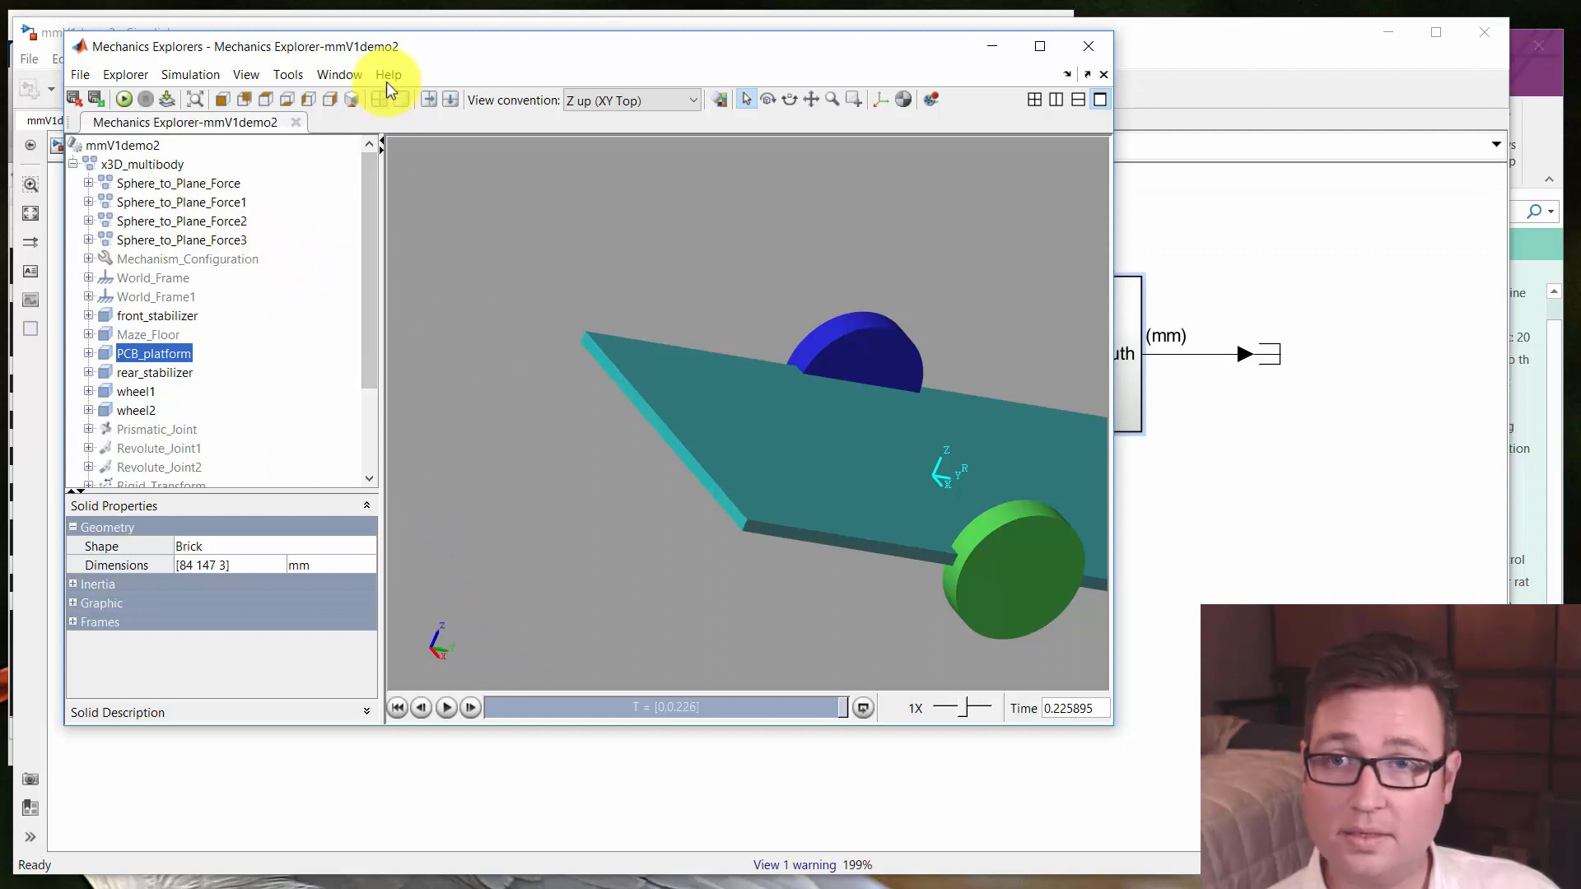
pyautogui.moveTo(387, 52); pyautogui.dragTo(513, 88)
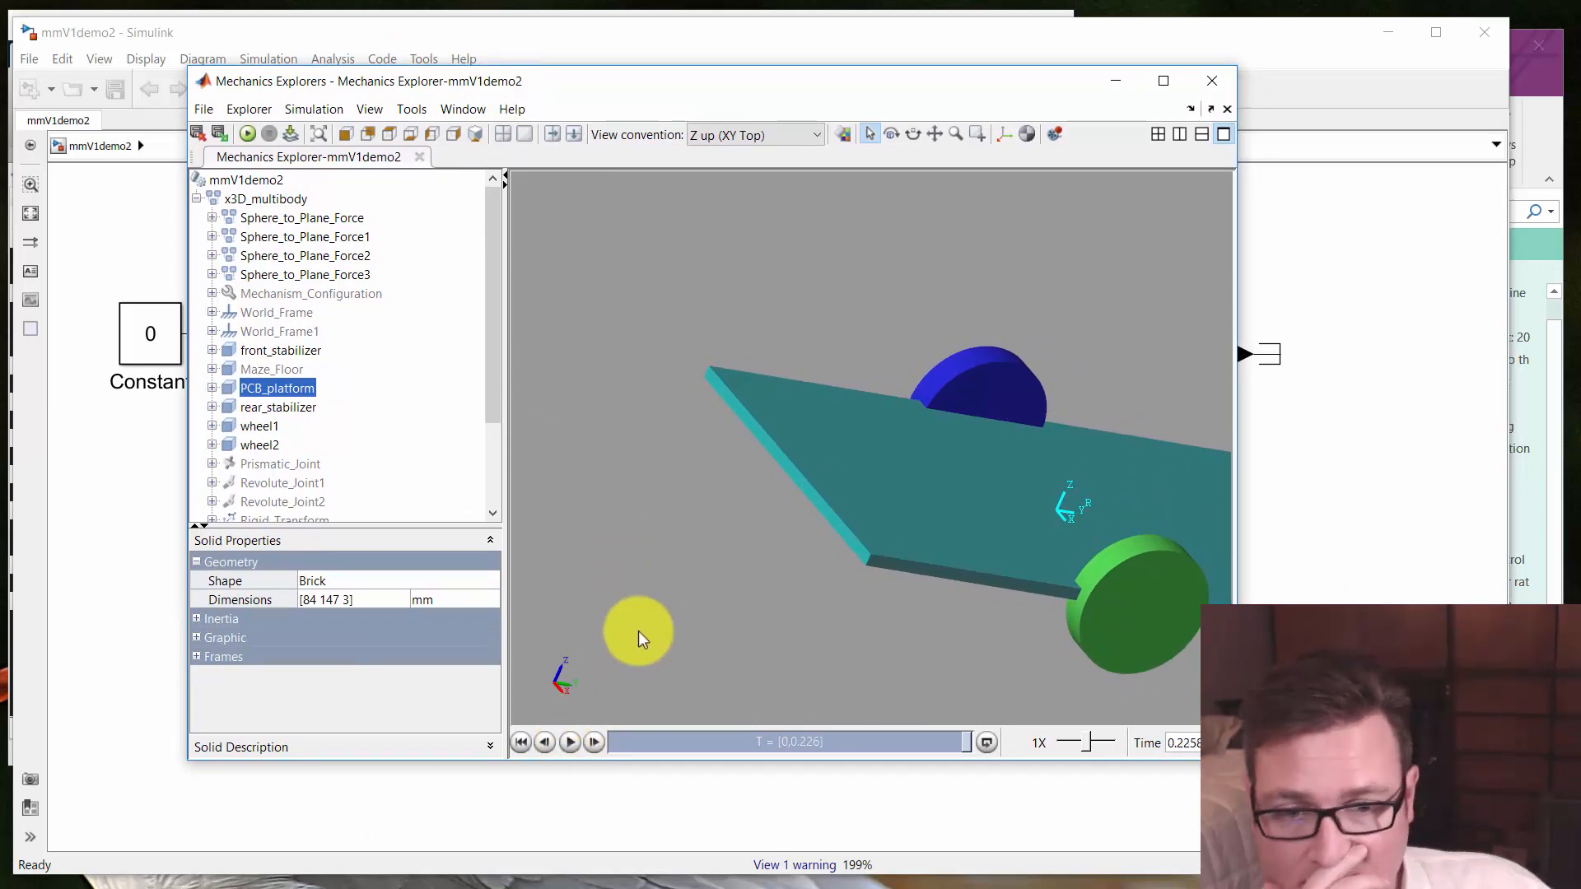
pyautogui.moveTo(593, 92); pyautogui.dragTo(625, 199)
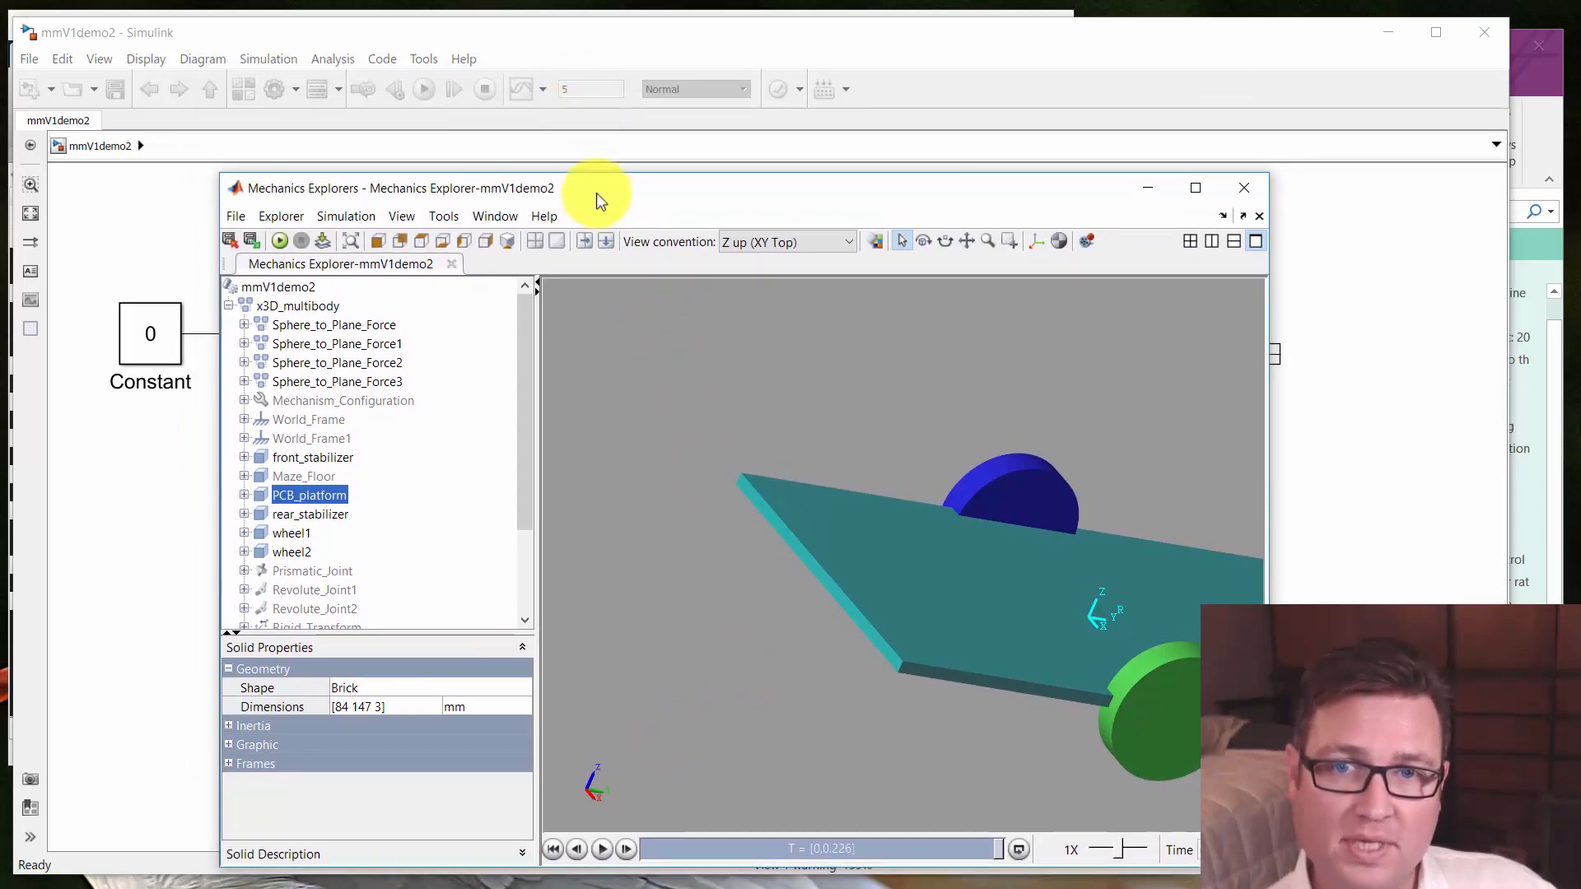
pyautogui.moveTo(596, 193); pyautogui.dragTo(553, 91)
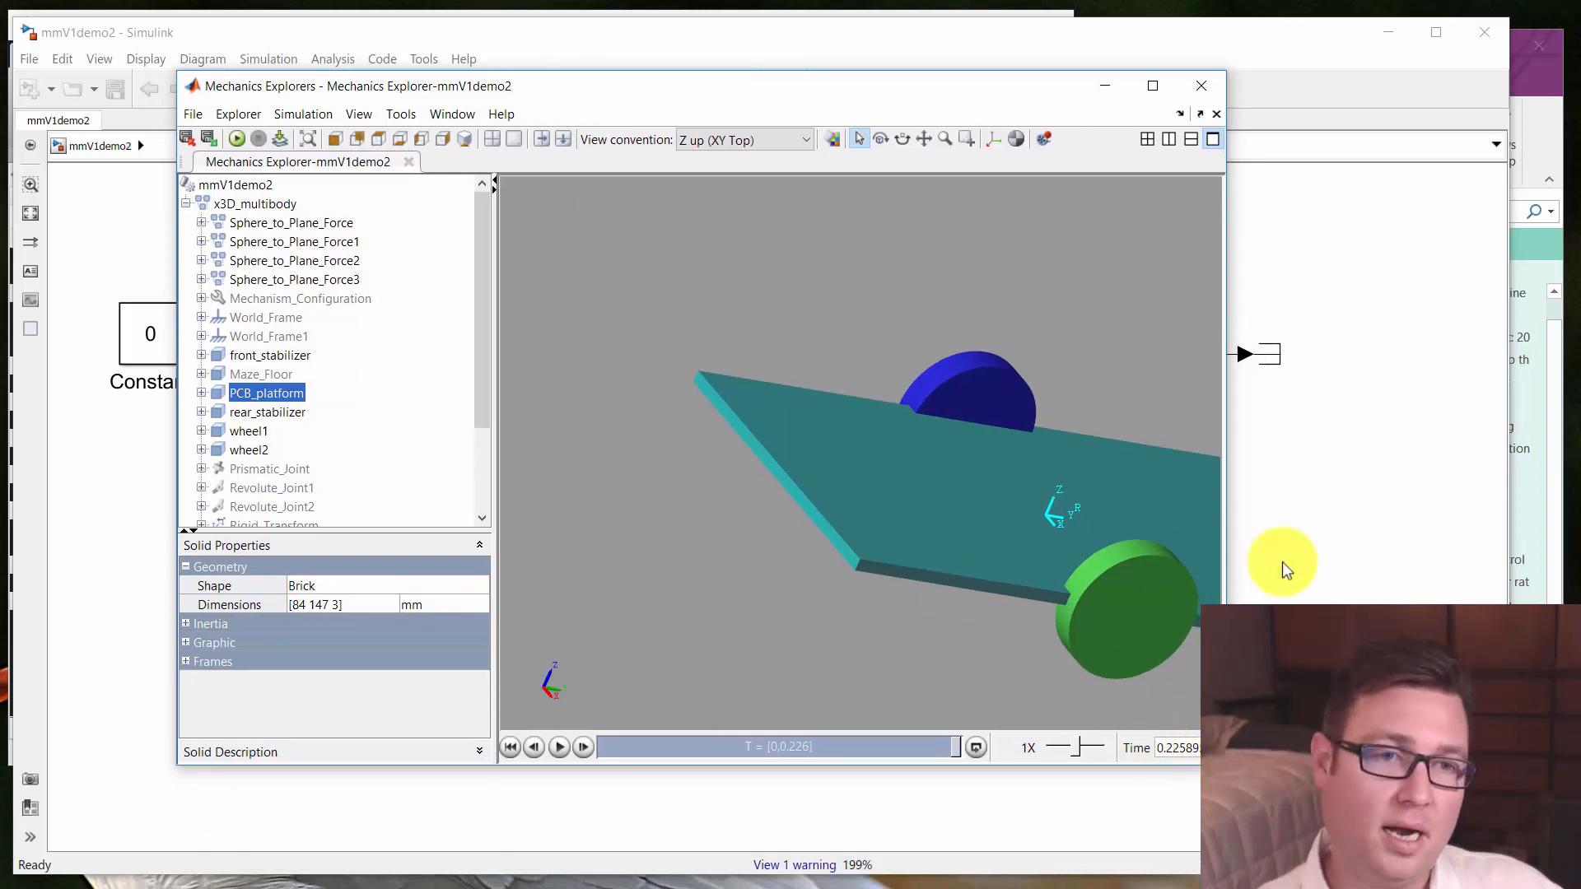
pyautogui.click(1309, 556)
pyautogui.moveTo(721, 477); pyautogui.dragTo(751, 494)
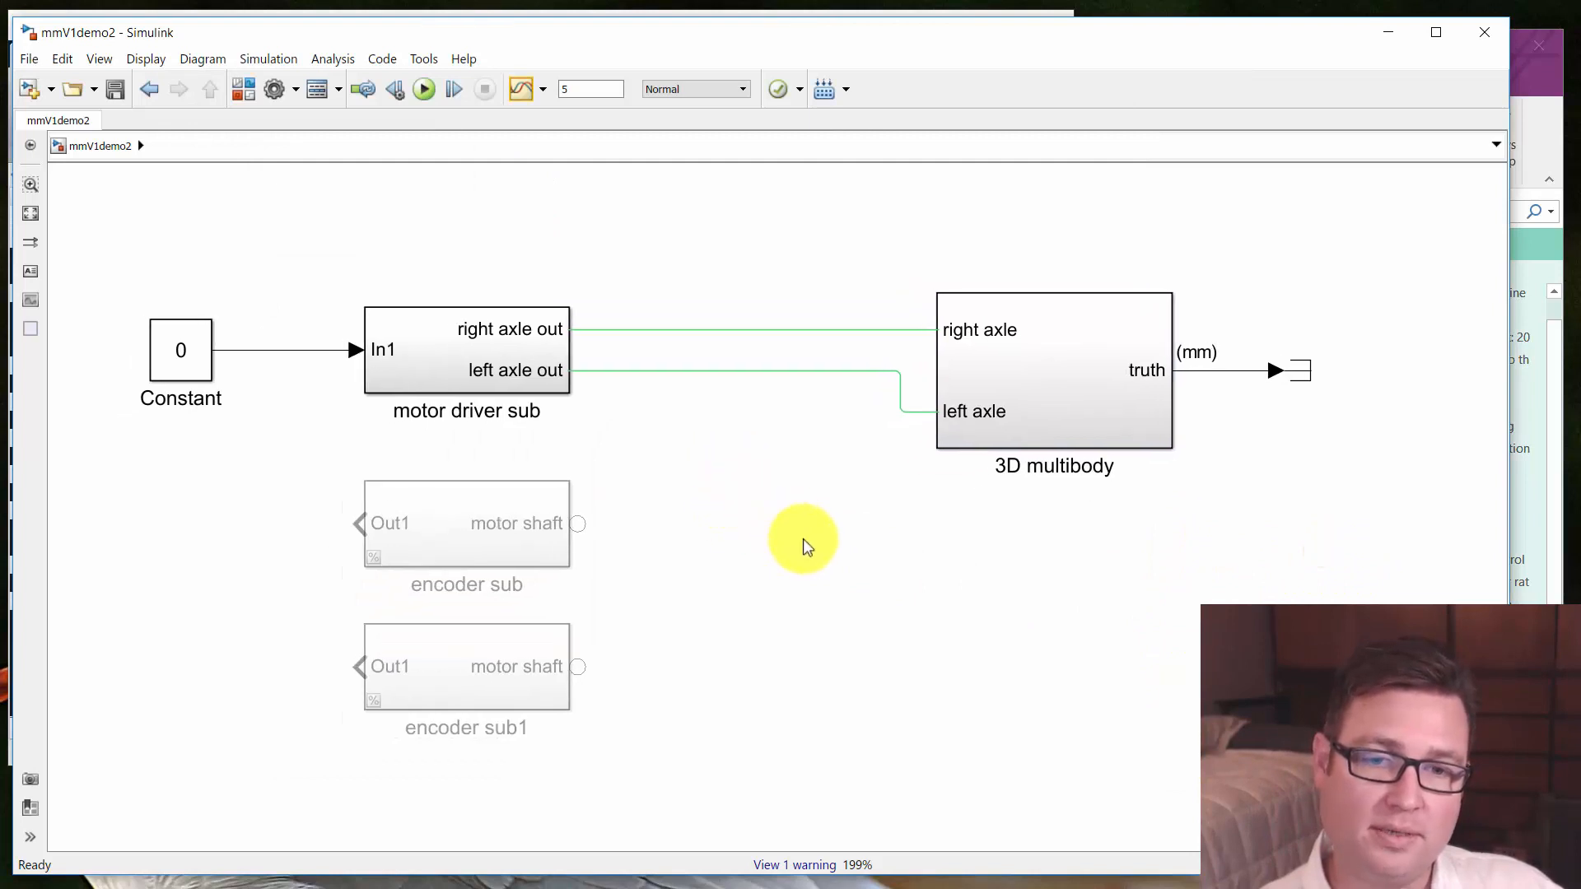
pyautogui.hotkey('ctrl', 't')
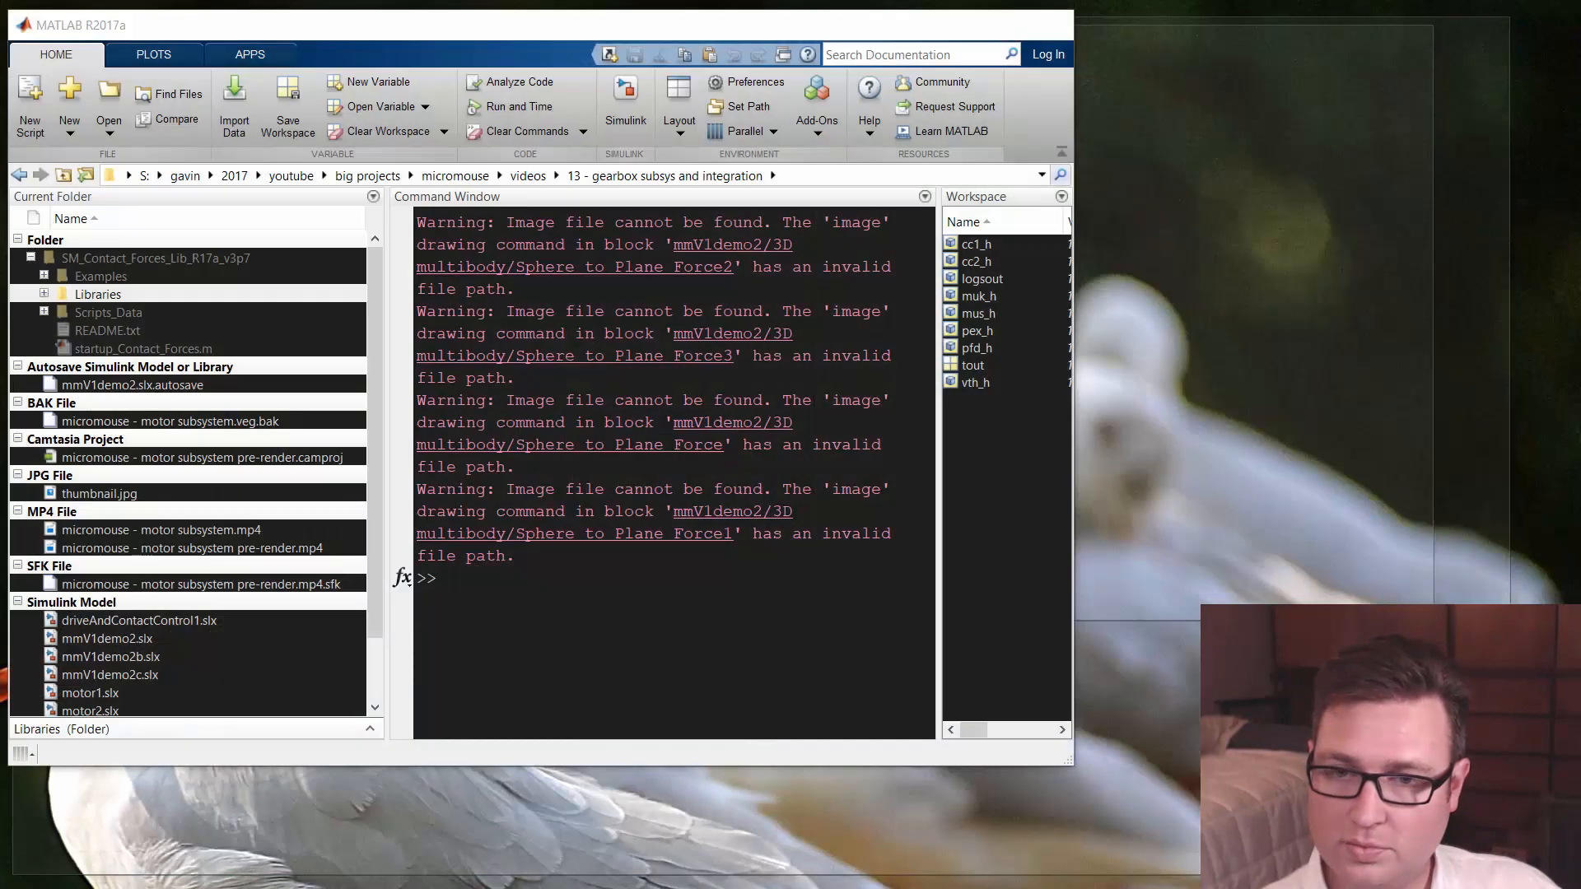
# Switch to MATLAB, clear the Command Window with clc, and return to the mmV1demo2 model
pyautogui.click(373, 888)
pyautogui.click(568, 699)
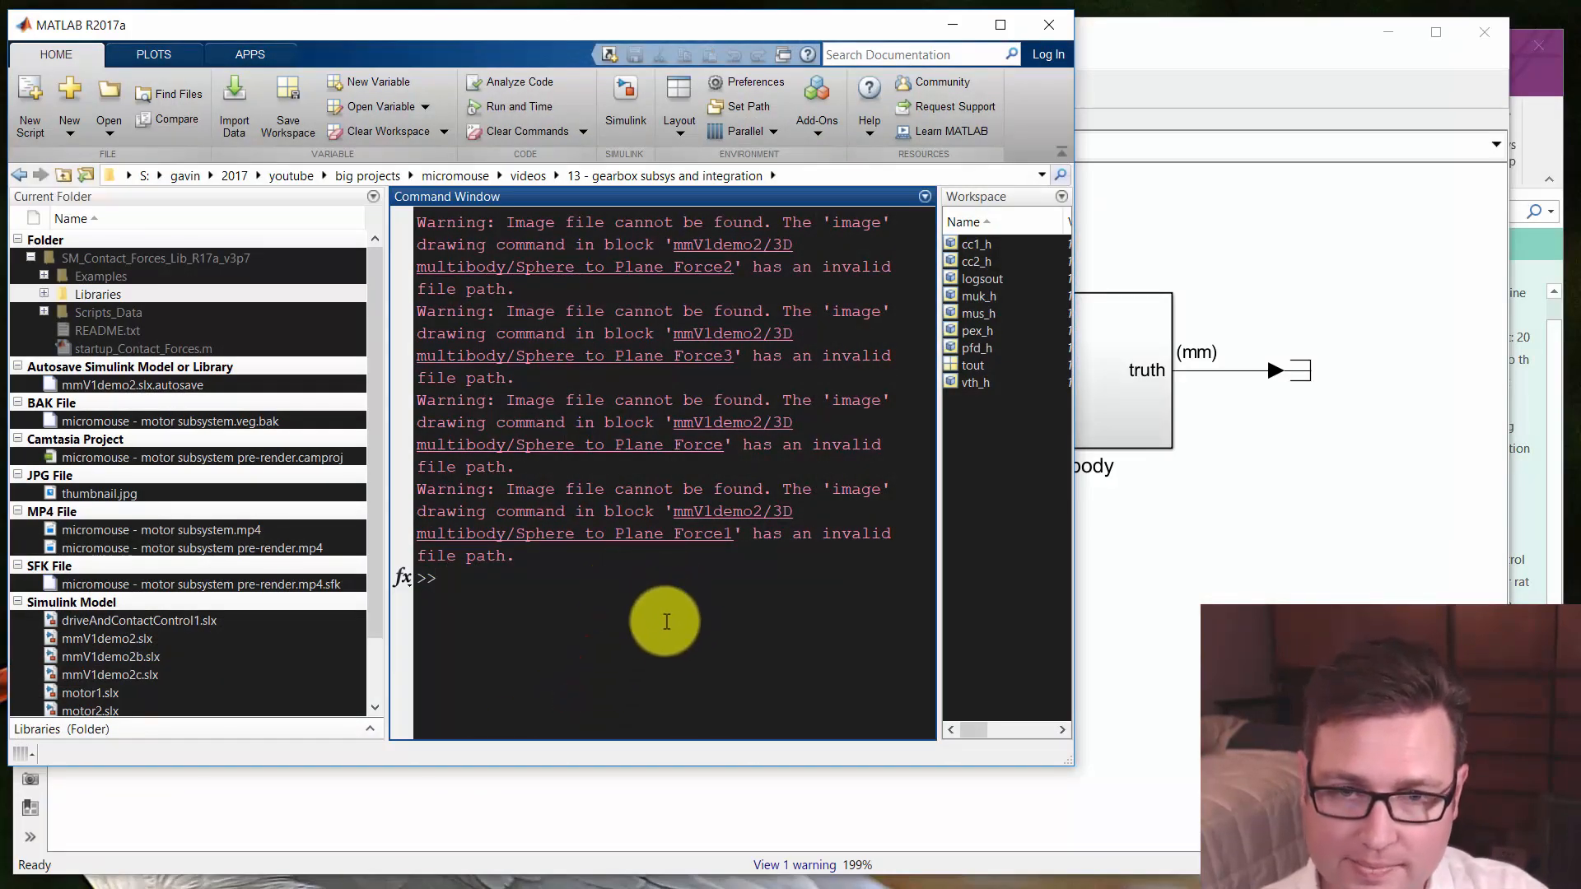
pyautogui.write('clc')
pyautogui.press('Return')
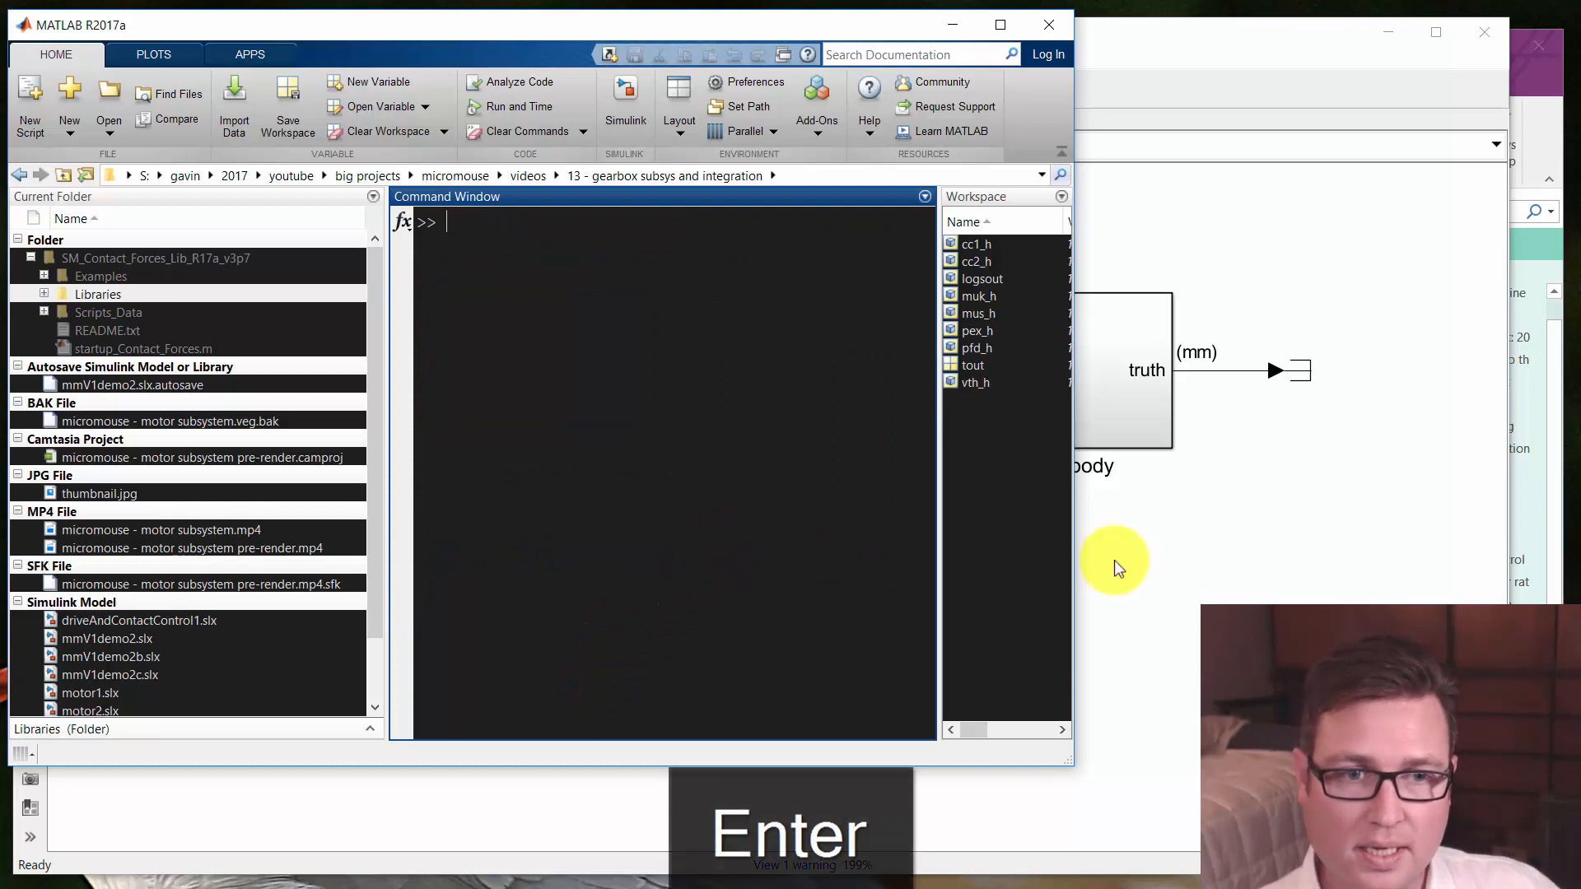
pyautogui.click(1179, 596)
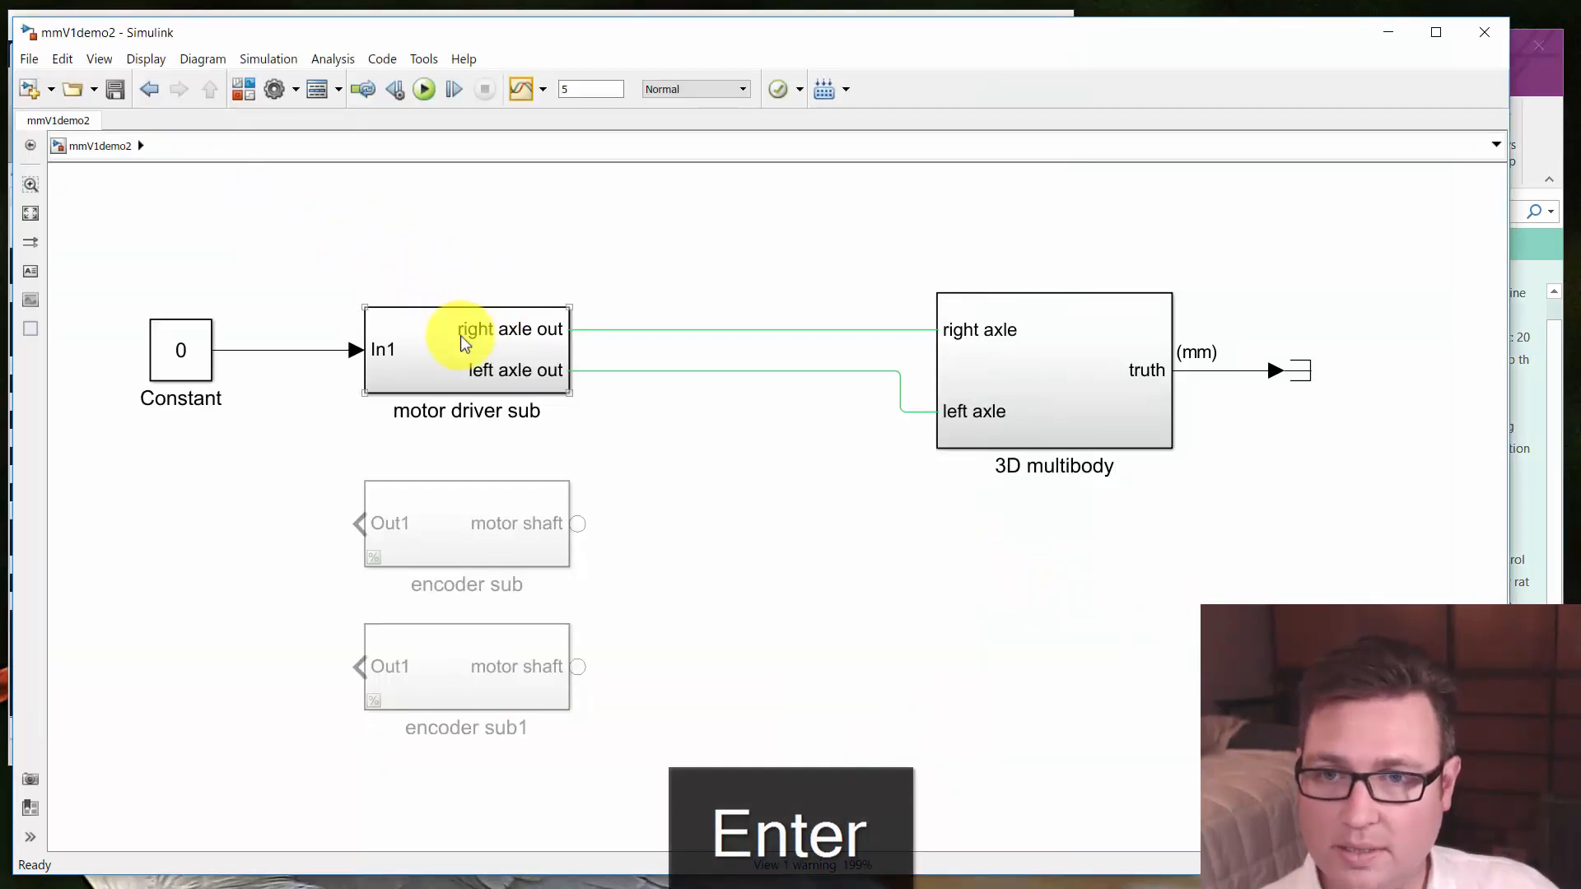
# Open hbridge control inside motor driver sub and shift the absolute value, > 1.5 and Stop Simulation blocks further from the PS-Simulink converter
pyautogui.doubleClick(461, 335)
pyautogui.doubleClick(550, 356)
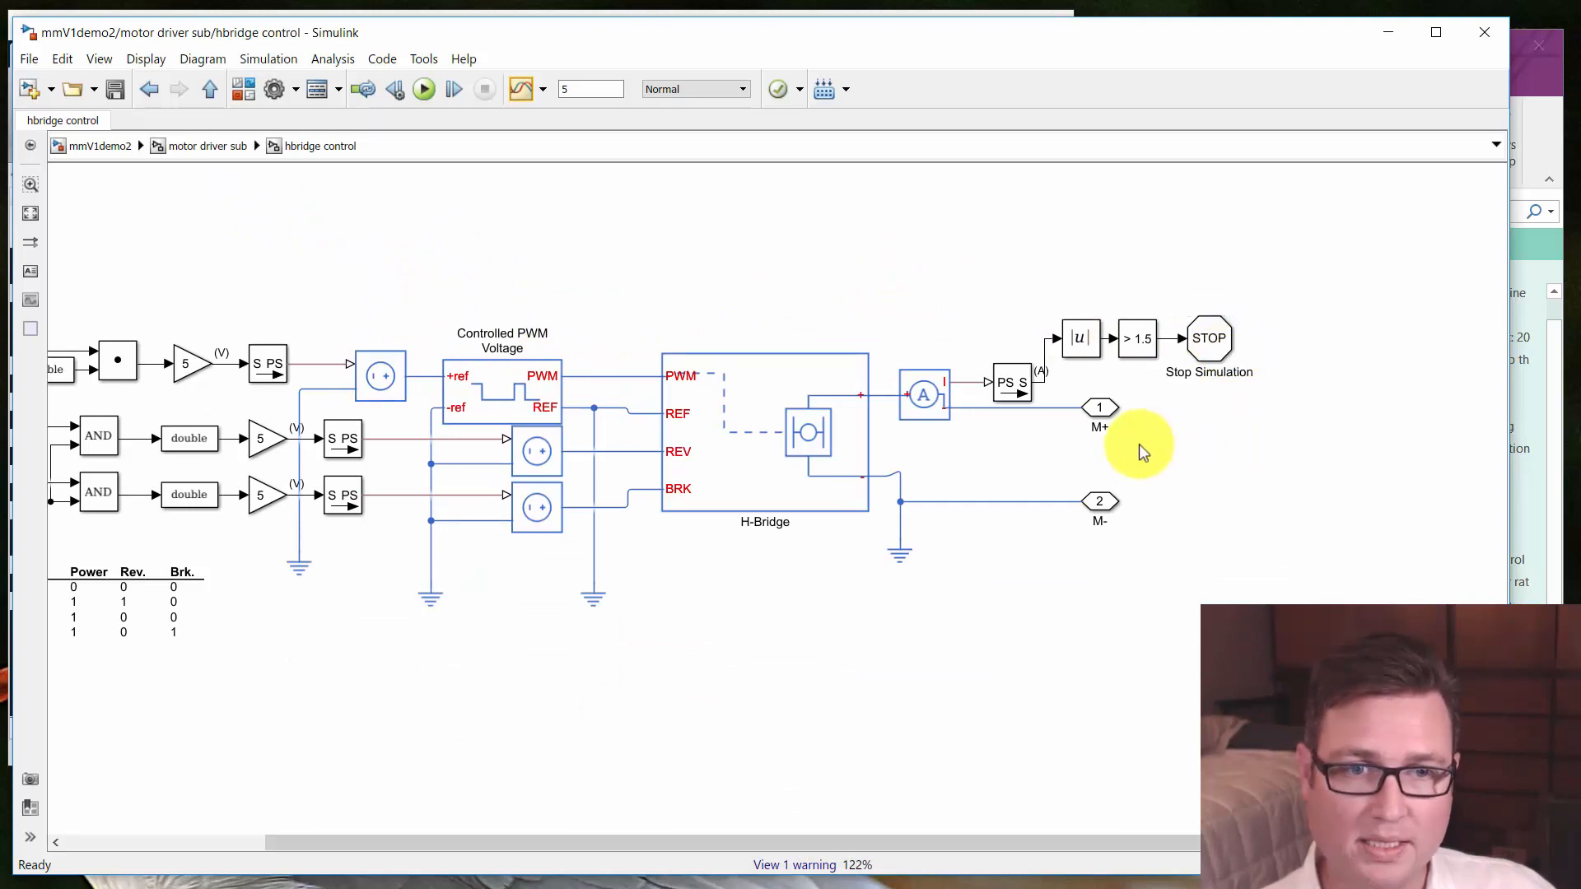
pyautogui.moveTo(1076, 281); pyautogui.dragTo(1235, 381)
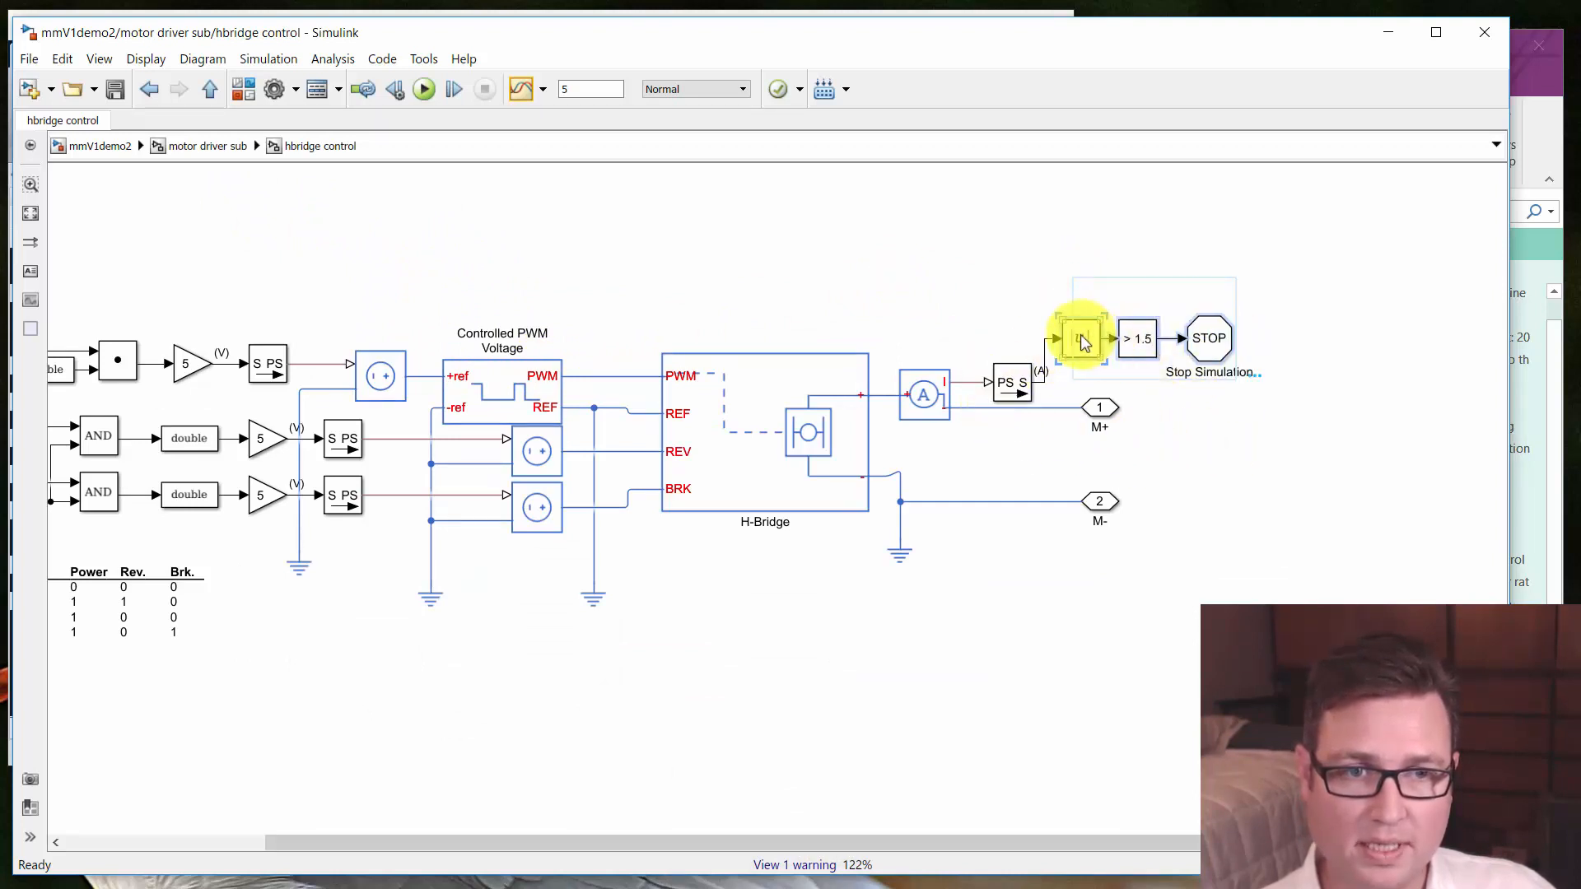
pyautogui.moveTo(1078, 336); pyautogui.dragTo(1122, 336)
pyautogui.click(1179, 494)
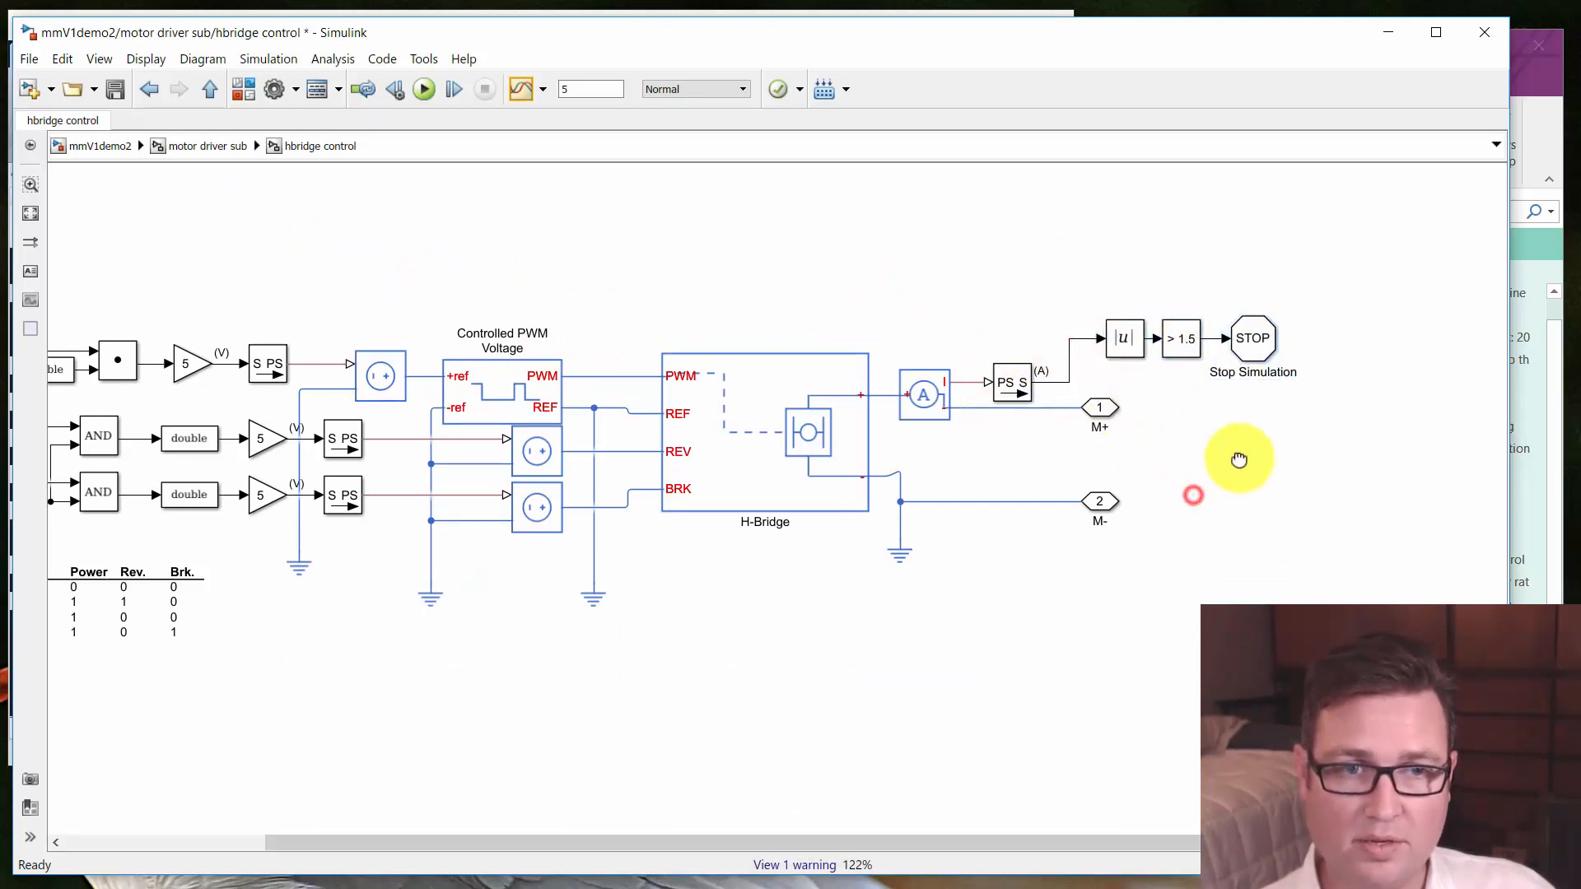
pyautogui.moveTo(1239, 457); pyautogui.dragTo(1235, 485)
pyautogui.click(1198, 443)
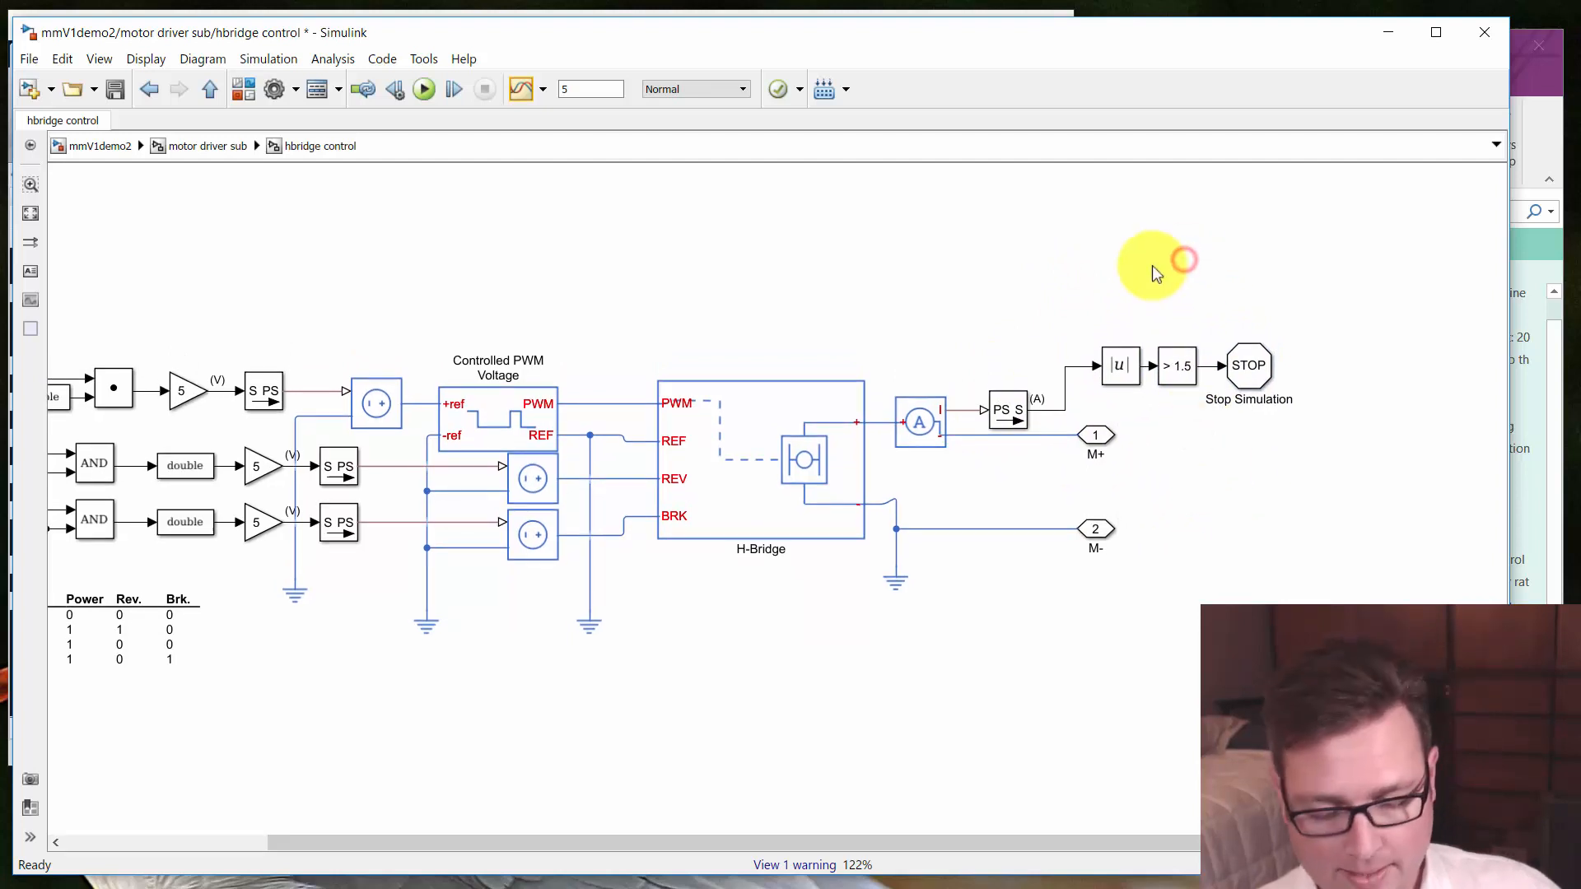
# Add a Scope block above the Stop Simulation logic, connect it to the H-bridge current signal, and run the simulation
pyautogui.write('scope')
pyautogui.press('Return')
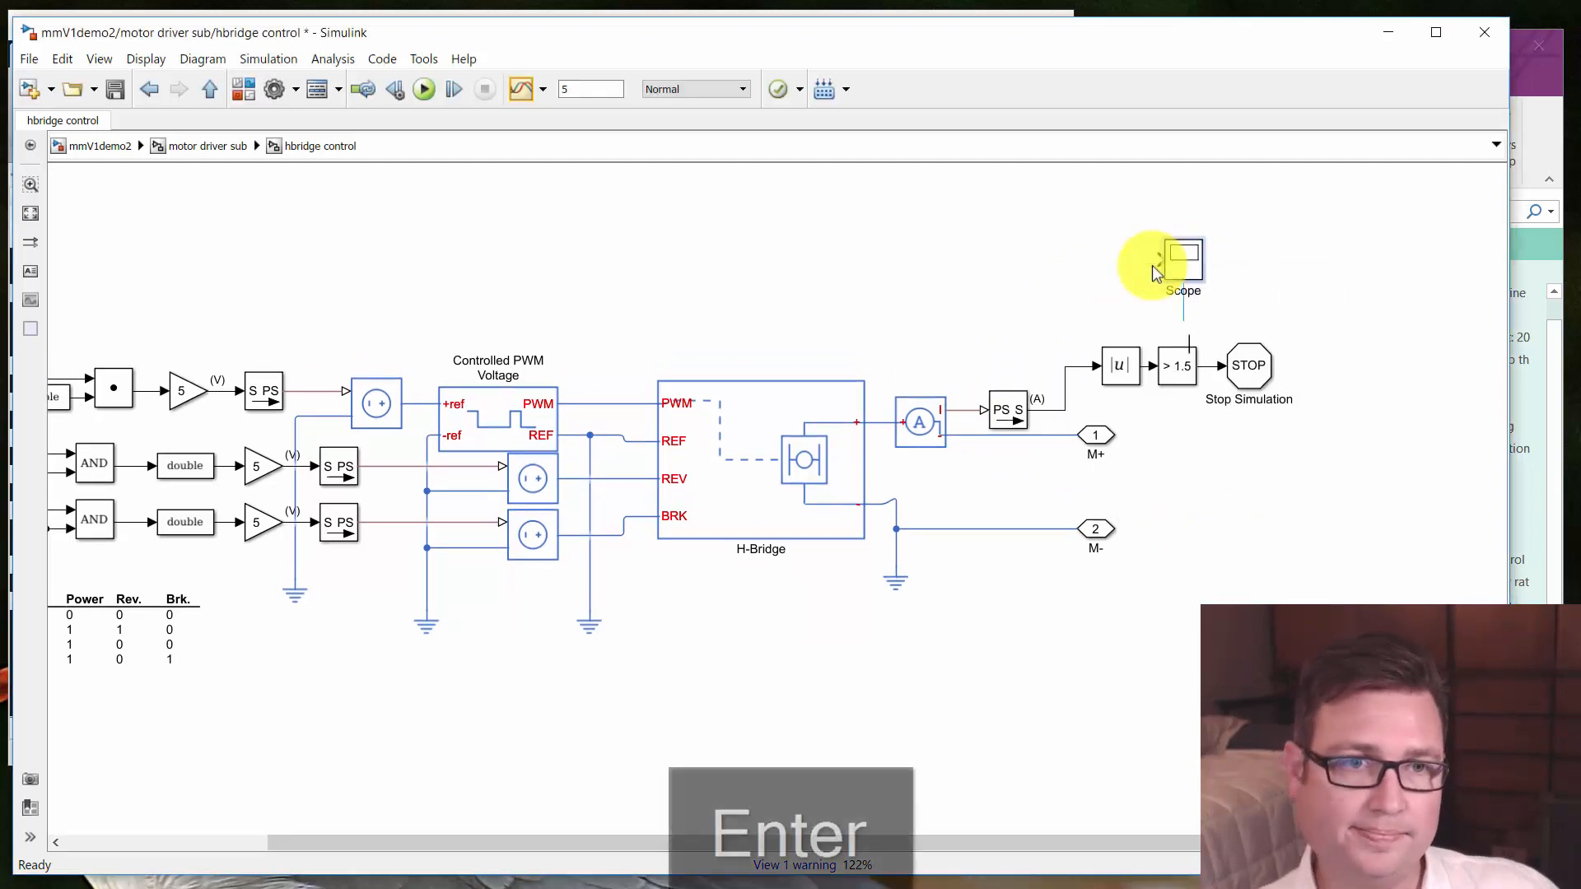
pyautogui.moveTo(1152, 265); pyautogui.dragTo(1067, 366)
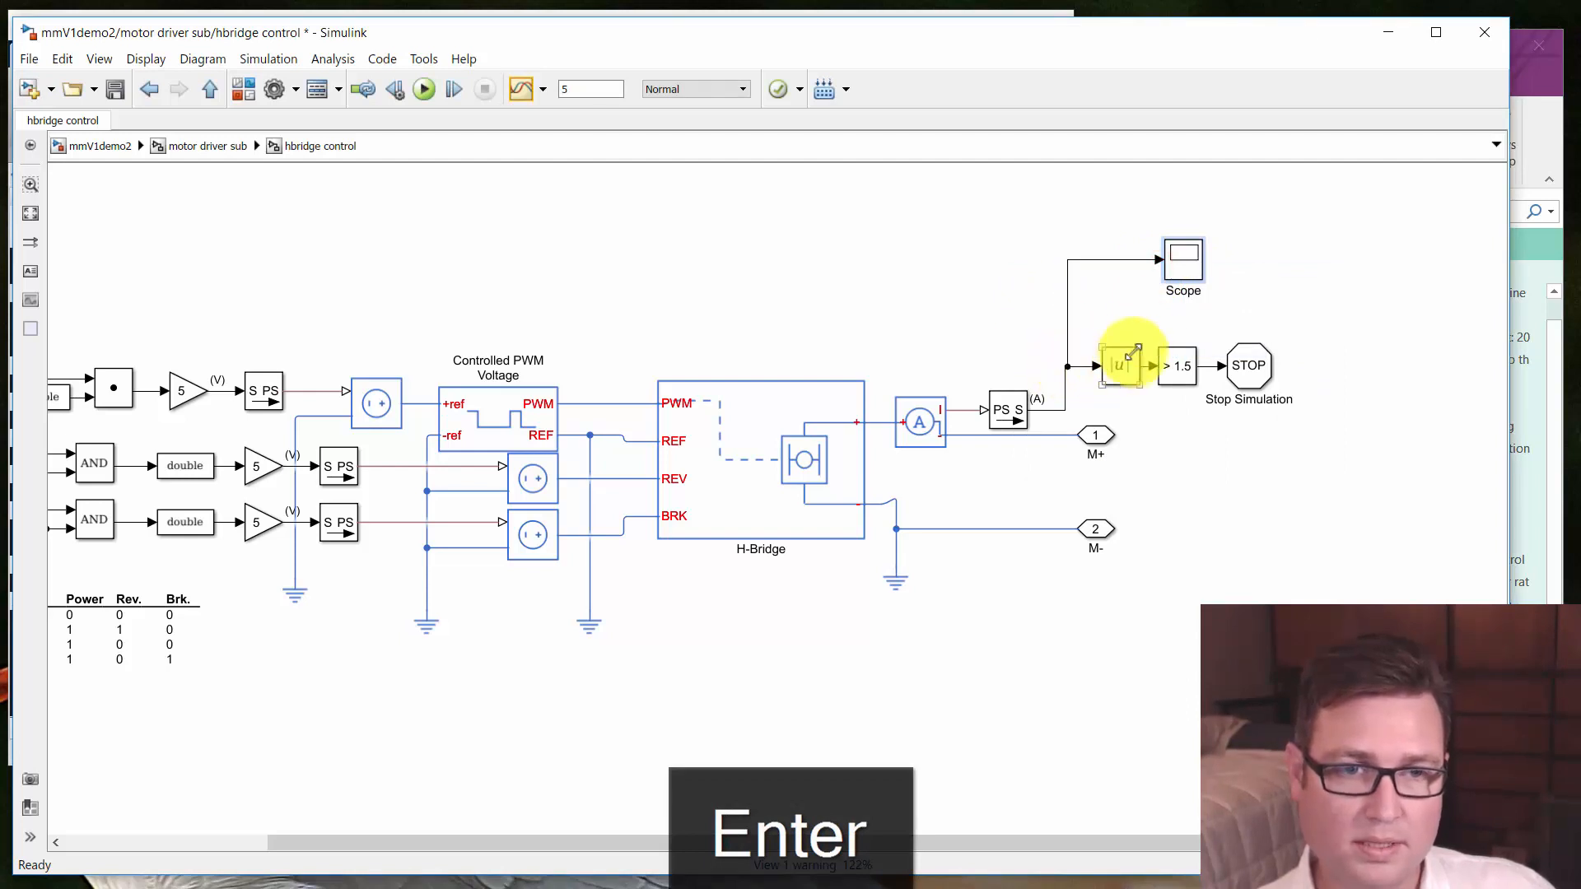
pyautogui.click(424, 89)
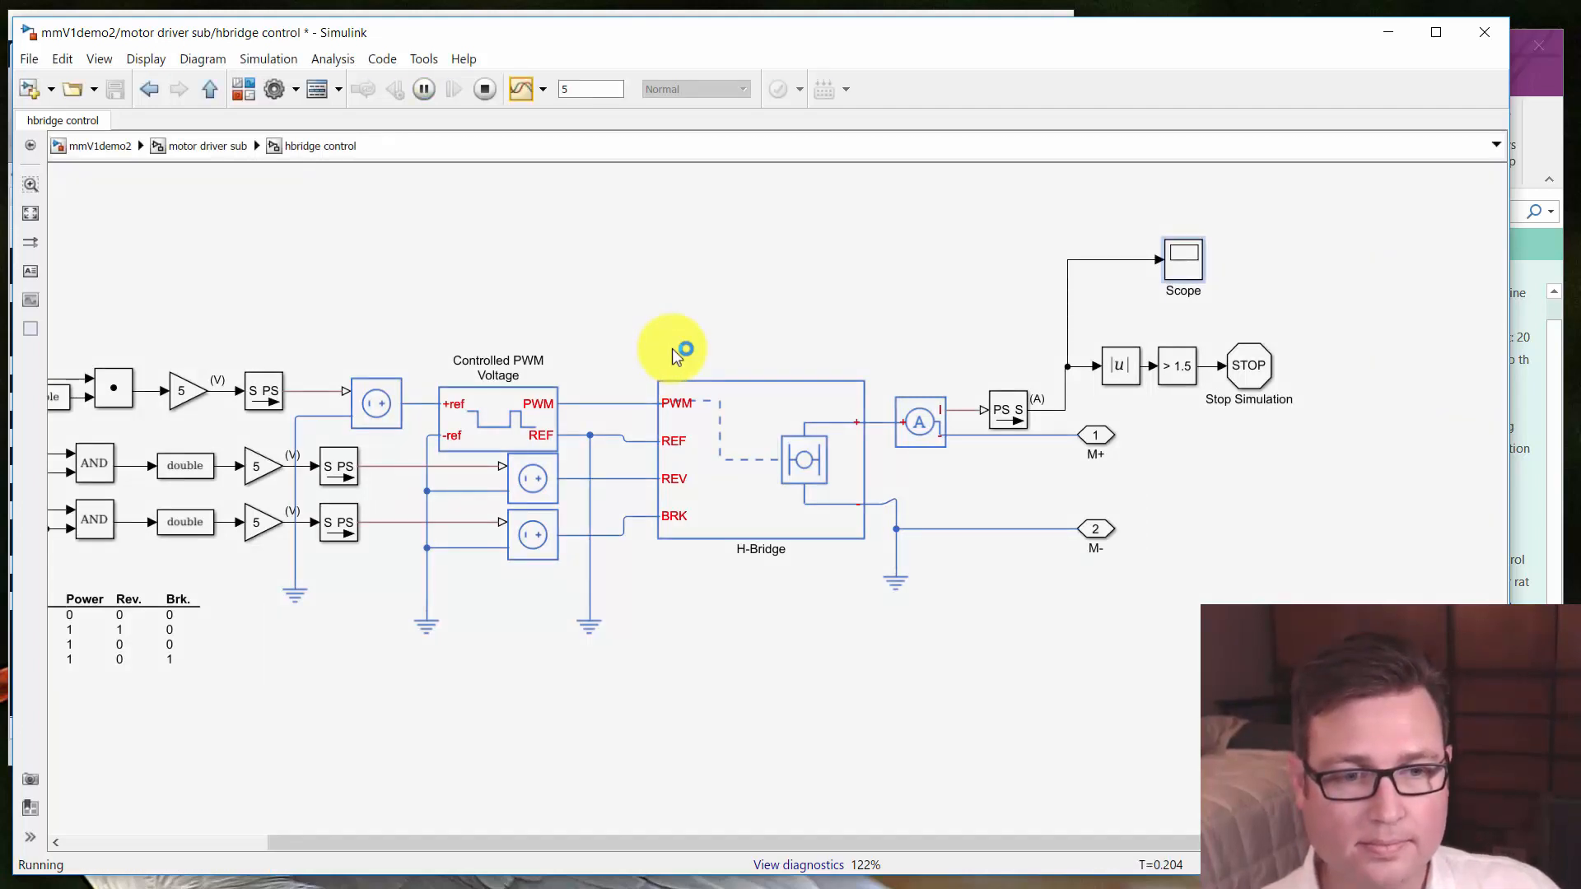
# Examine the current trace in the Scope by fitting the axes and zooming in time on the end of the run, and close it
pyautogui.doubleClick(1199, 261)
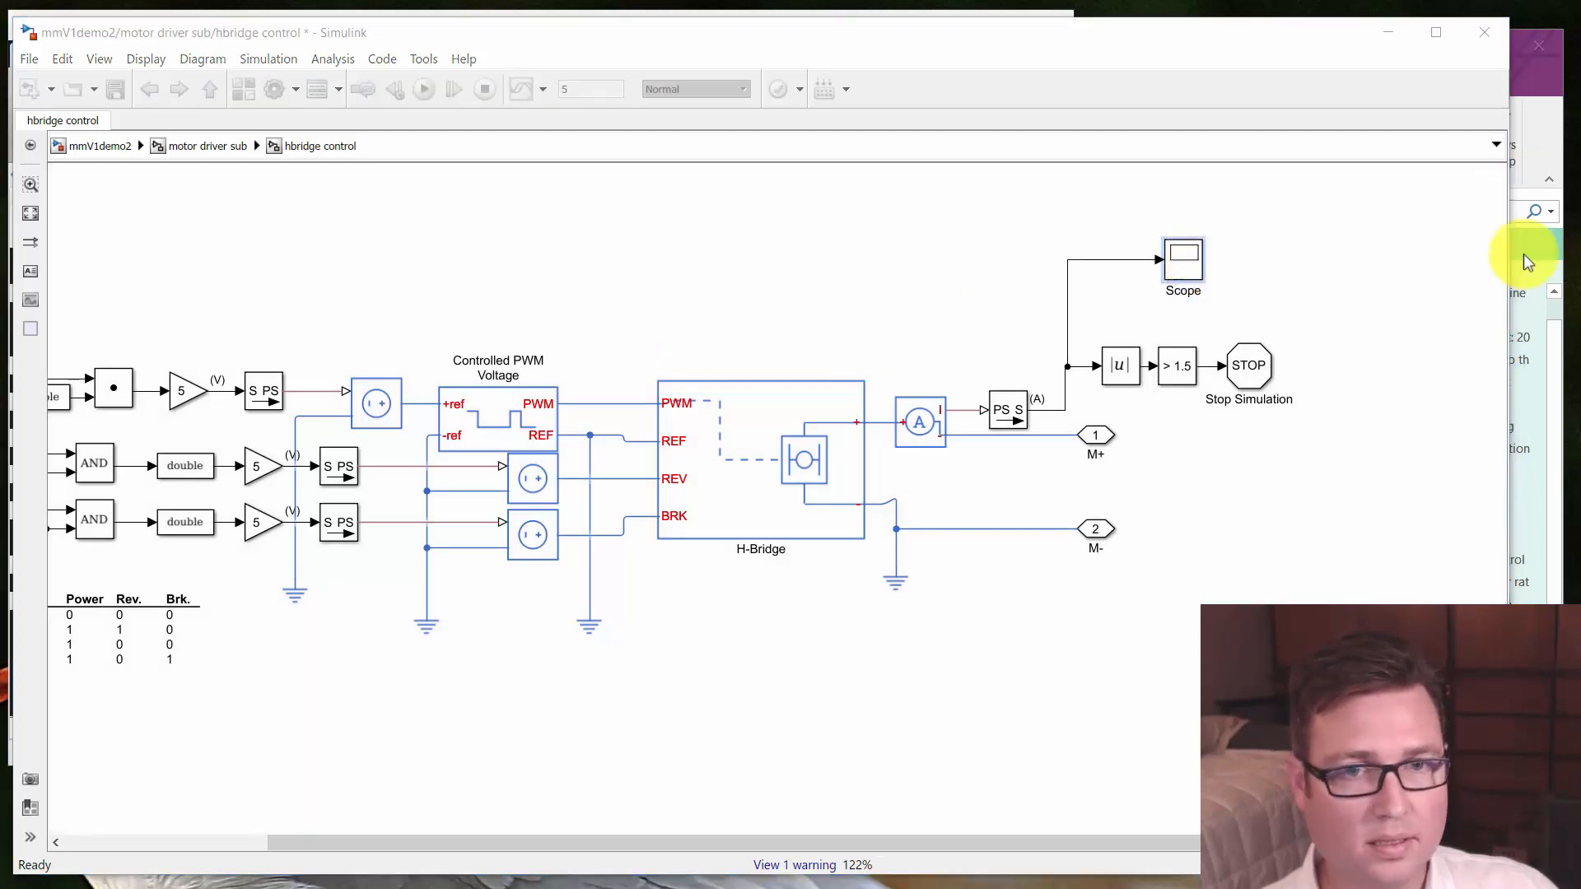
pyautogui.moveTo(379, 222); pyautogui.dragTo(377, 221)
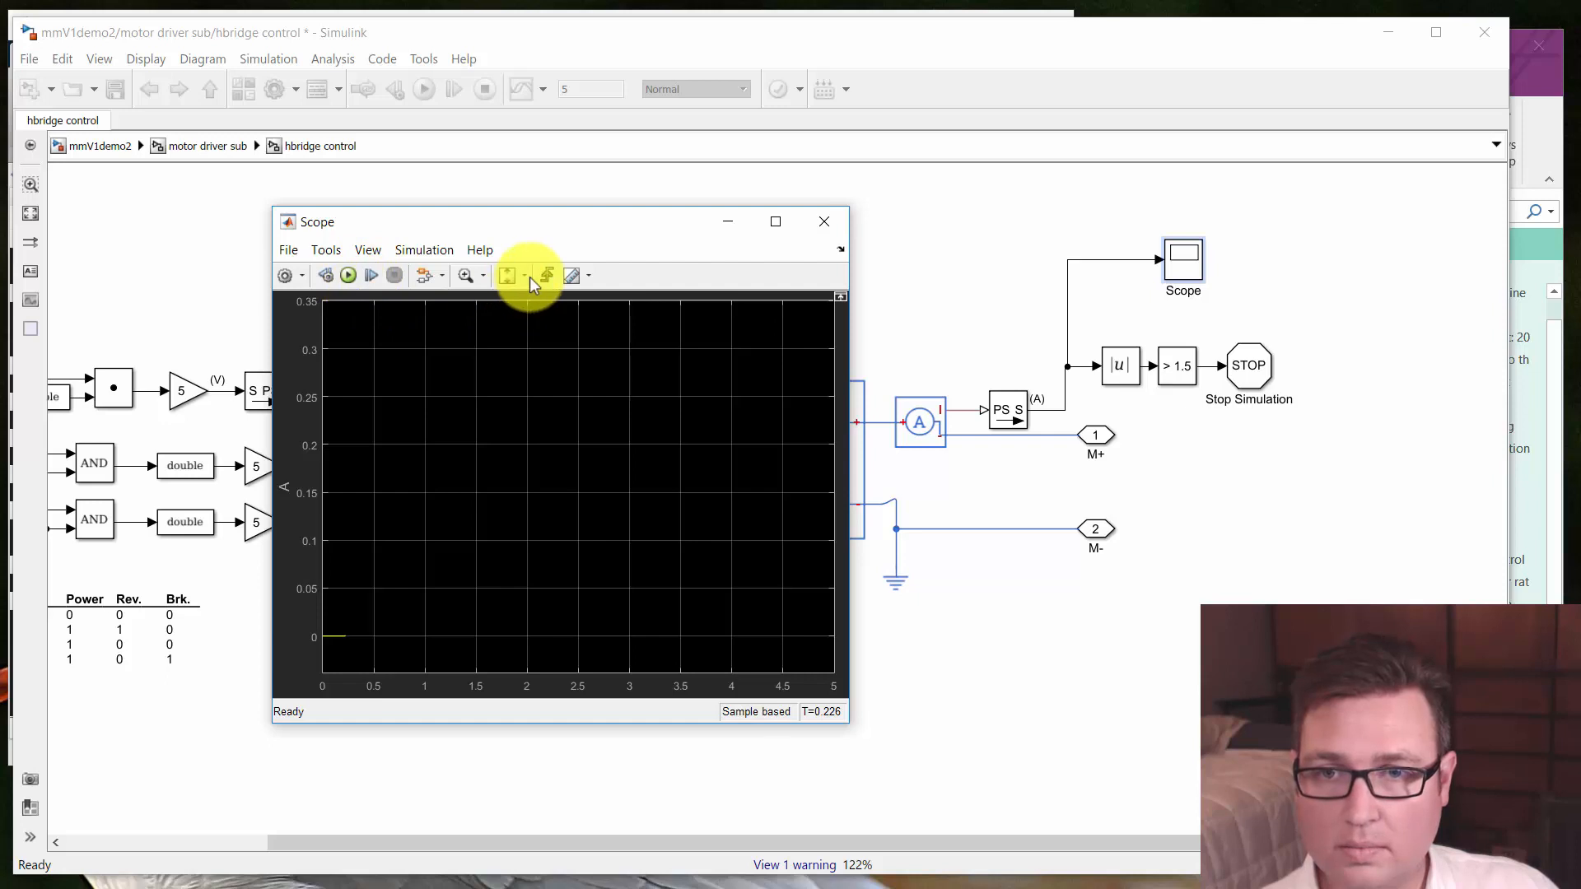
pyautogui.click(509, 328)
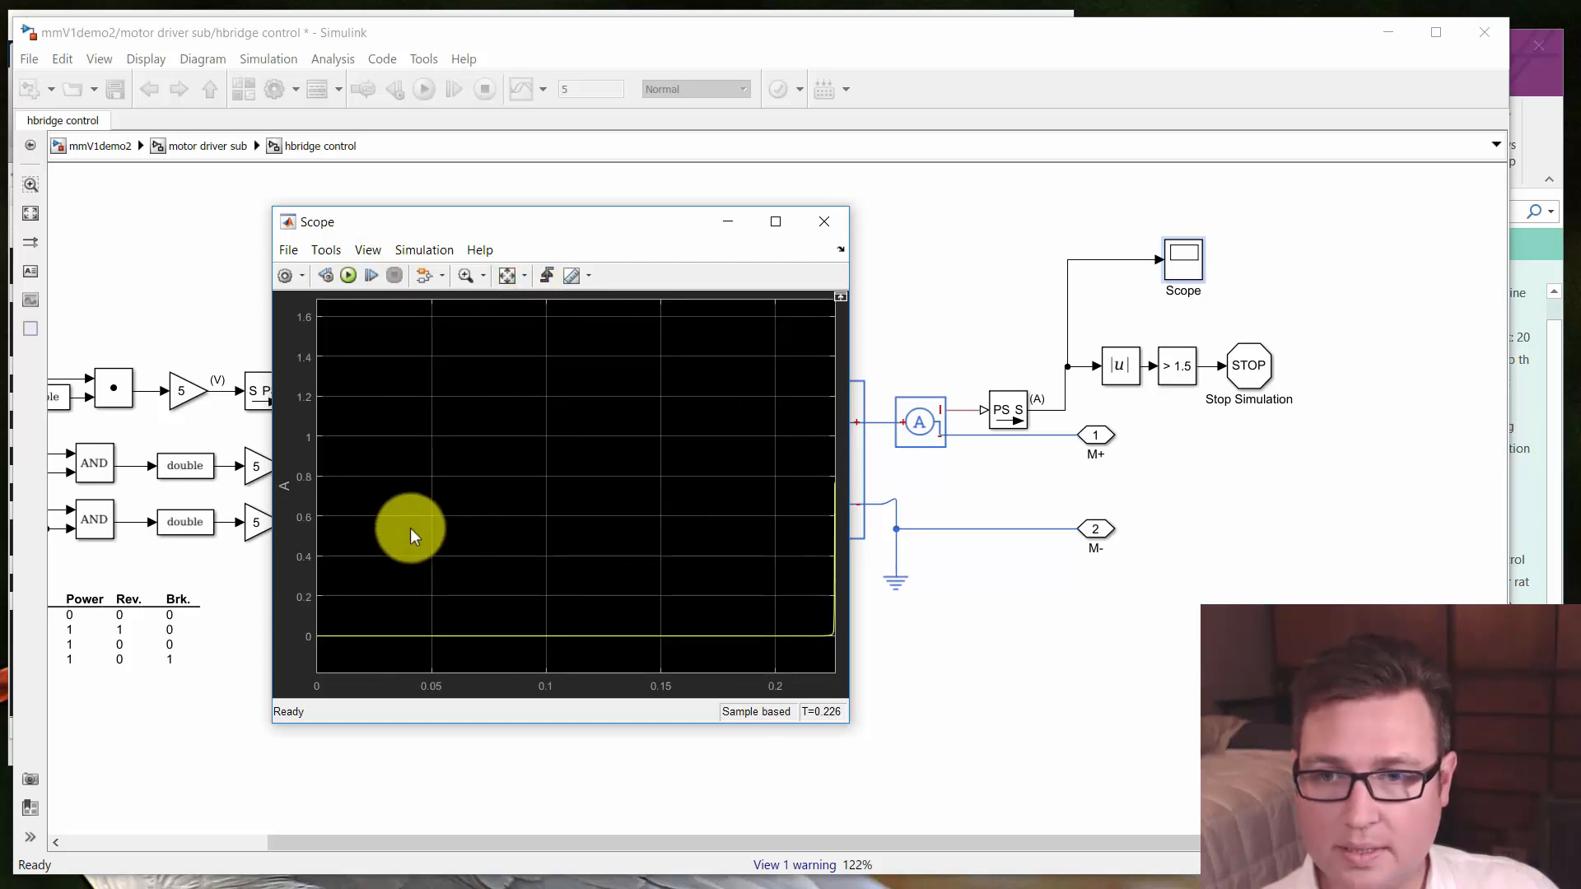
pyautogui.moveTo(275, 335); pyautogui.dragTo(28, 331)
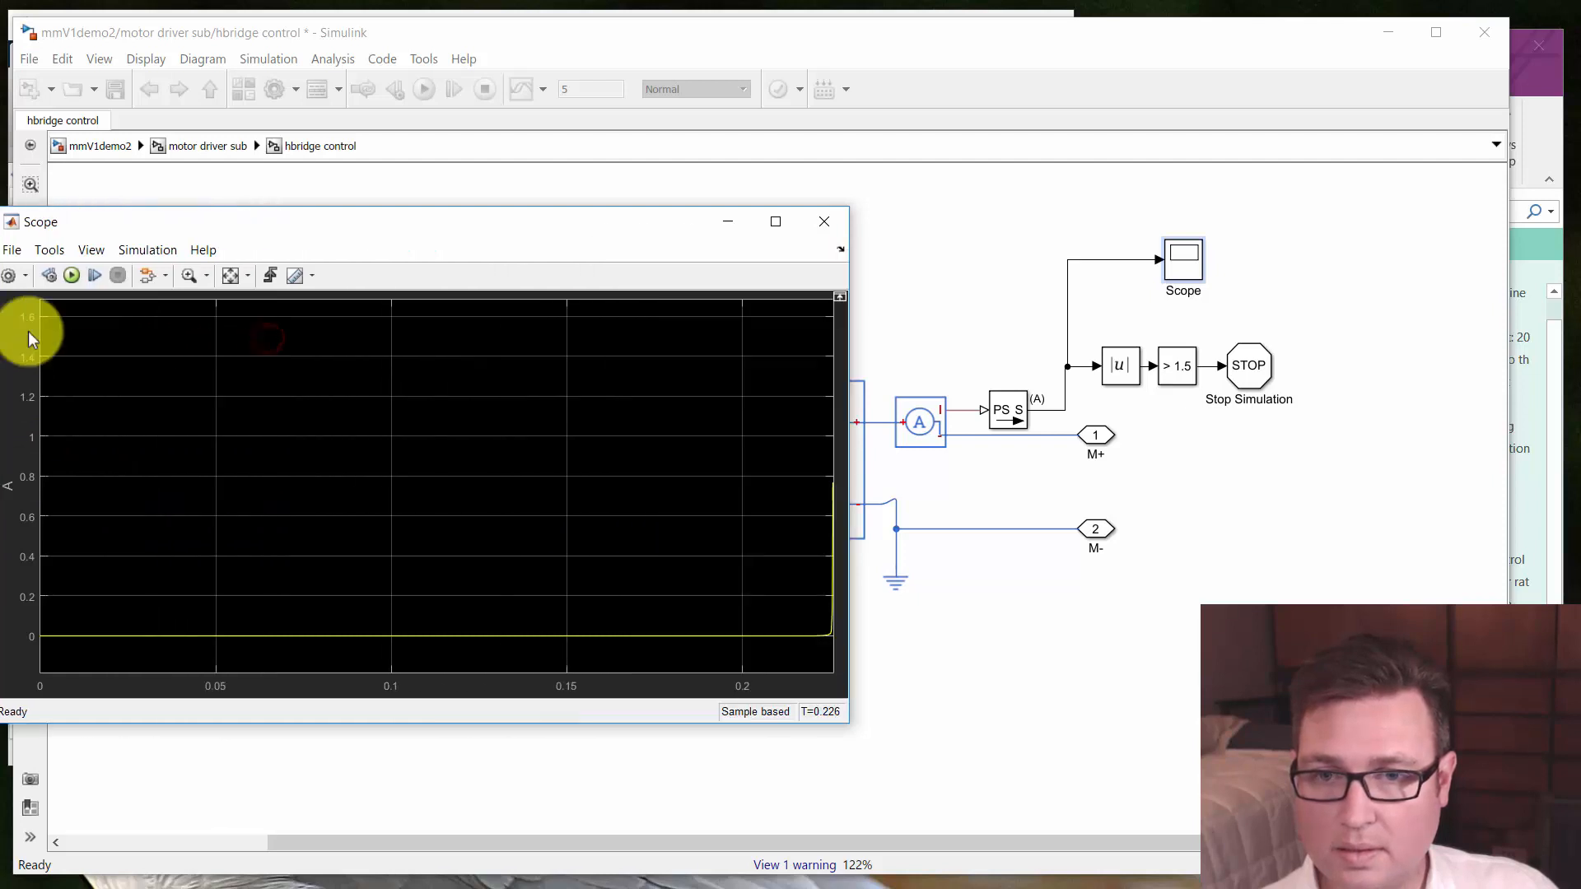
pyautogui.click(206, 275)
pyautogui.click(191, 302)
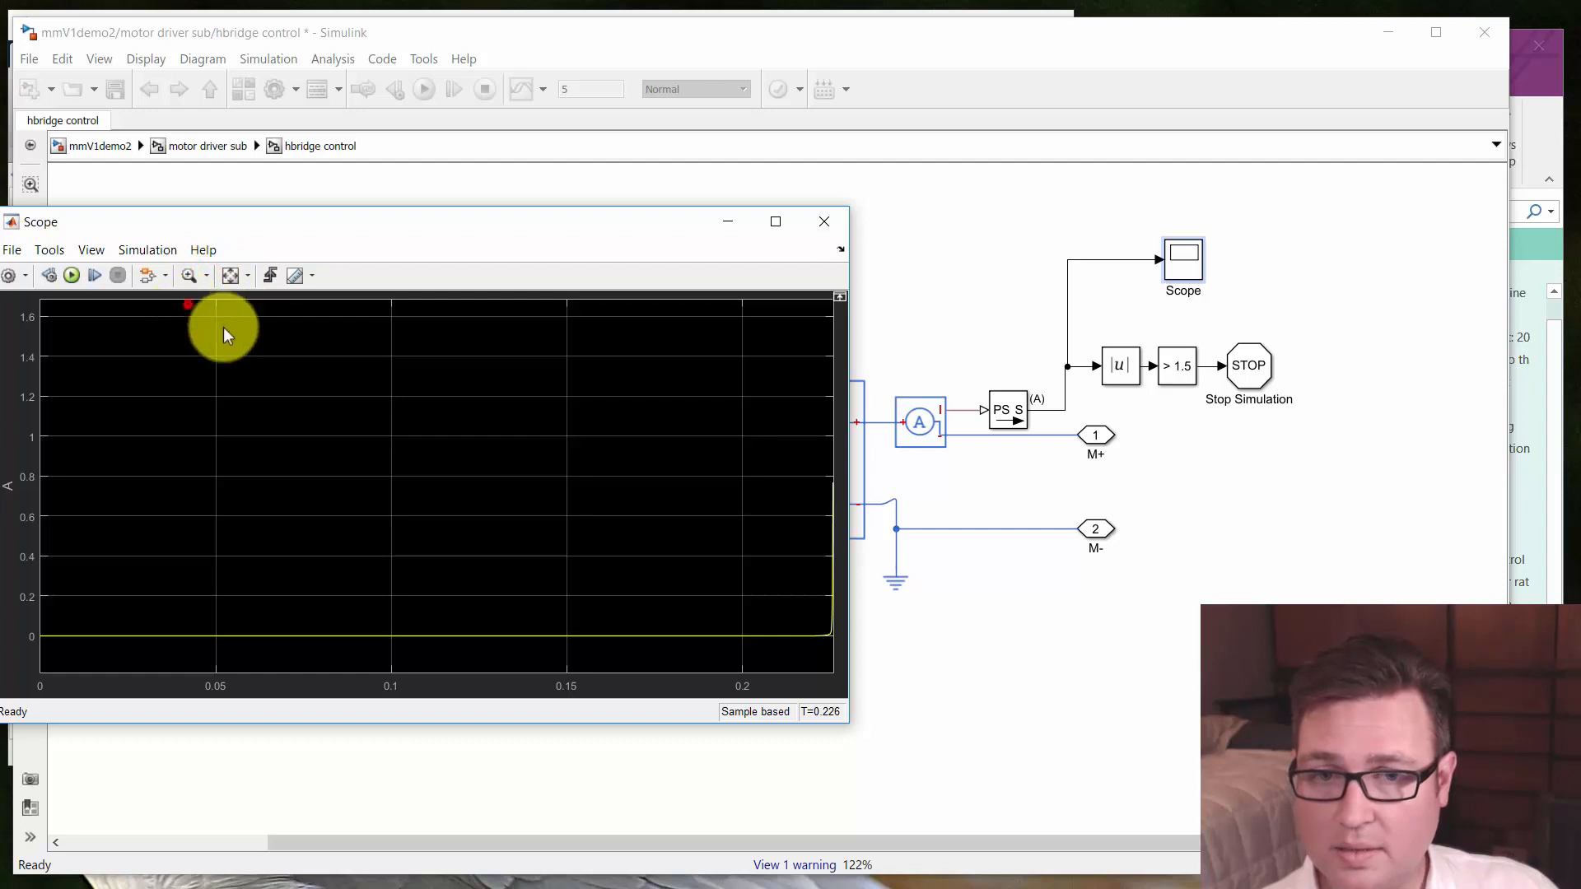
pyautogui.moveTo(832, 531); pyautogui.dragTo(826, 531)
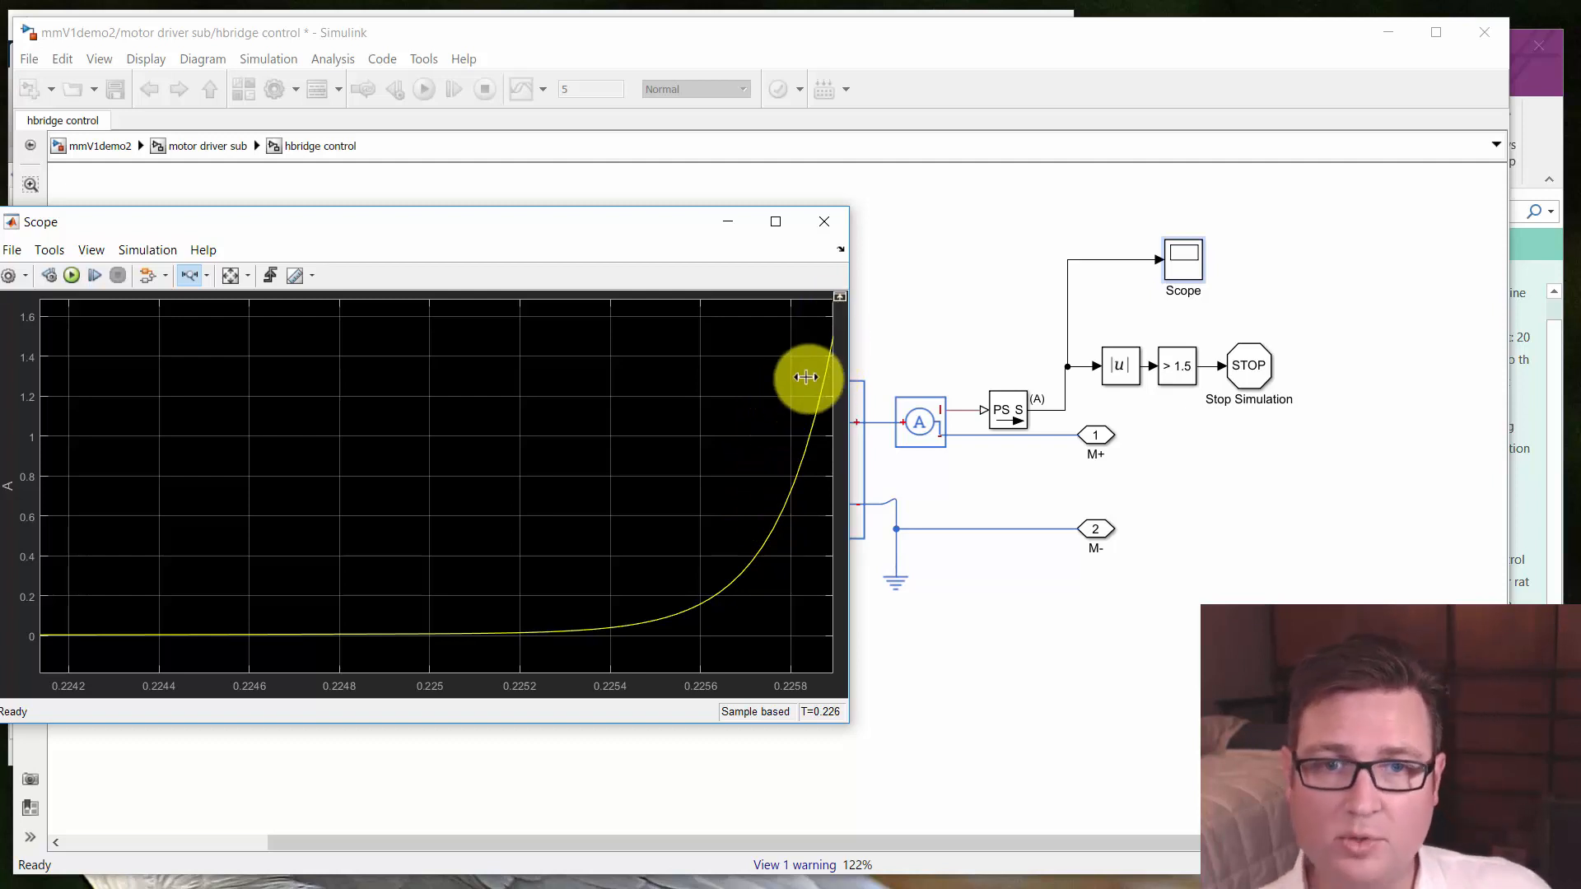
pyautogui.click(826, 222)
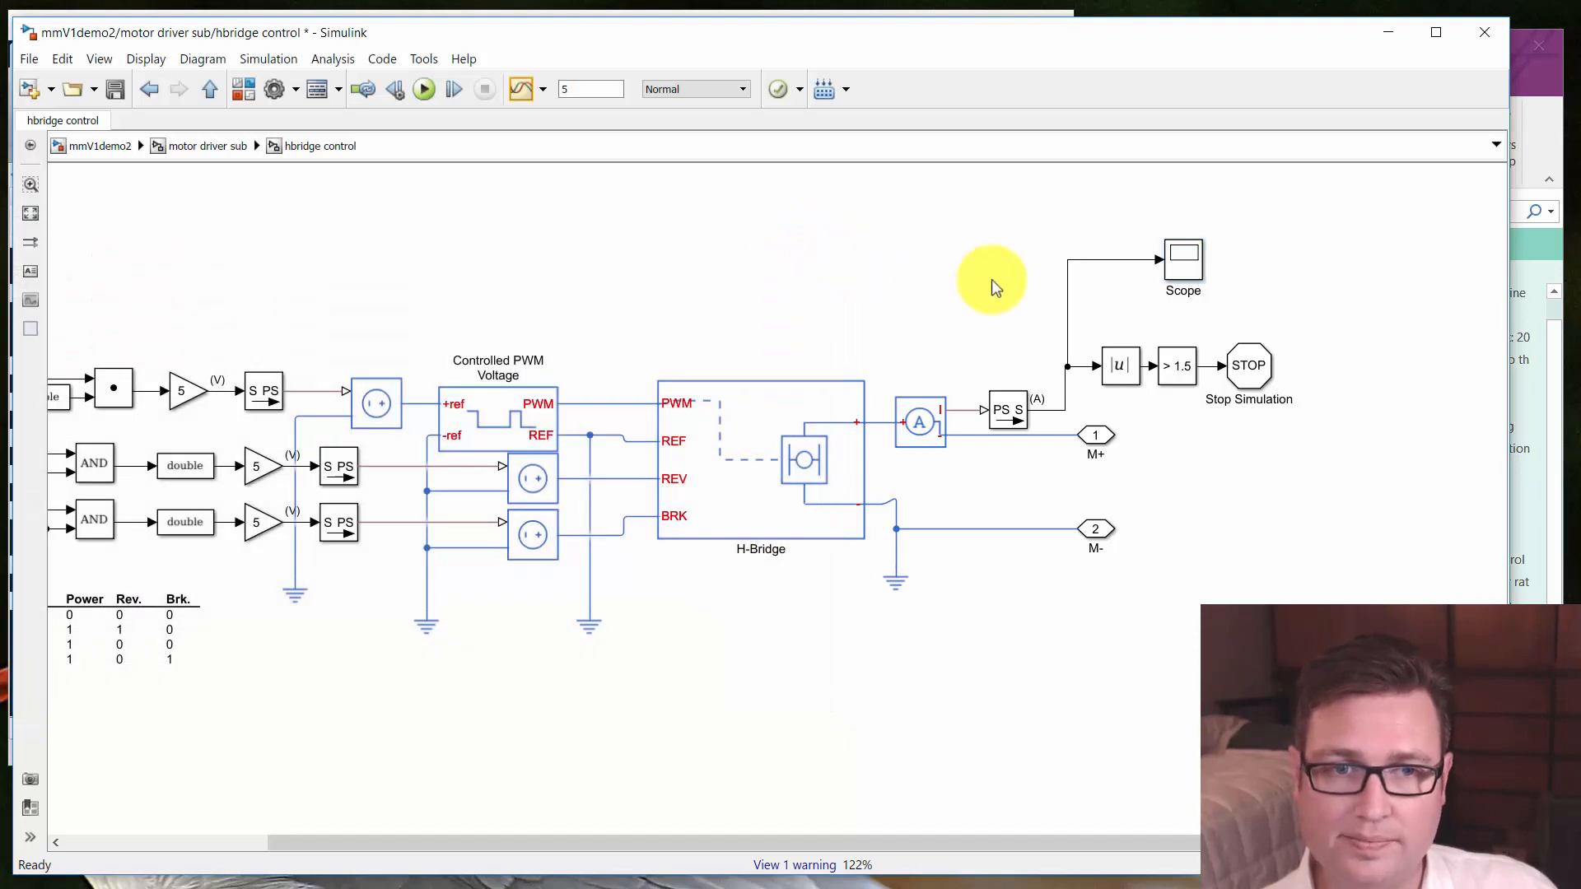
# Leave hbridge control, open the motor1 subsystem in motor driver sub, and examine the DC Motor block's parameters
pyautogui.moveTo(968, 269); pyautogui.dragTo(1106, 303)
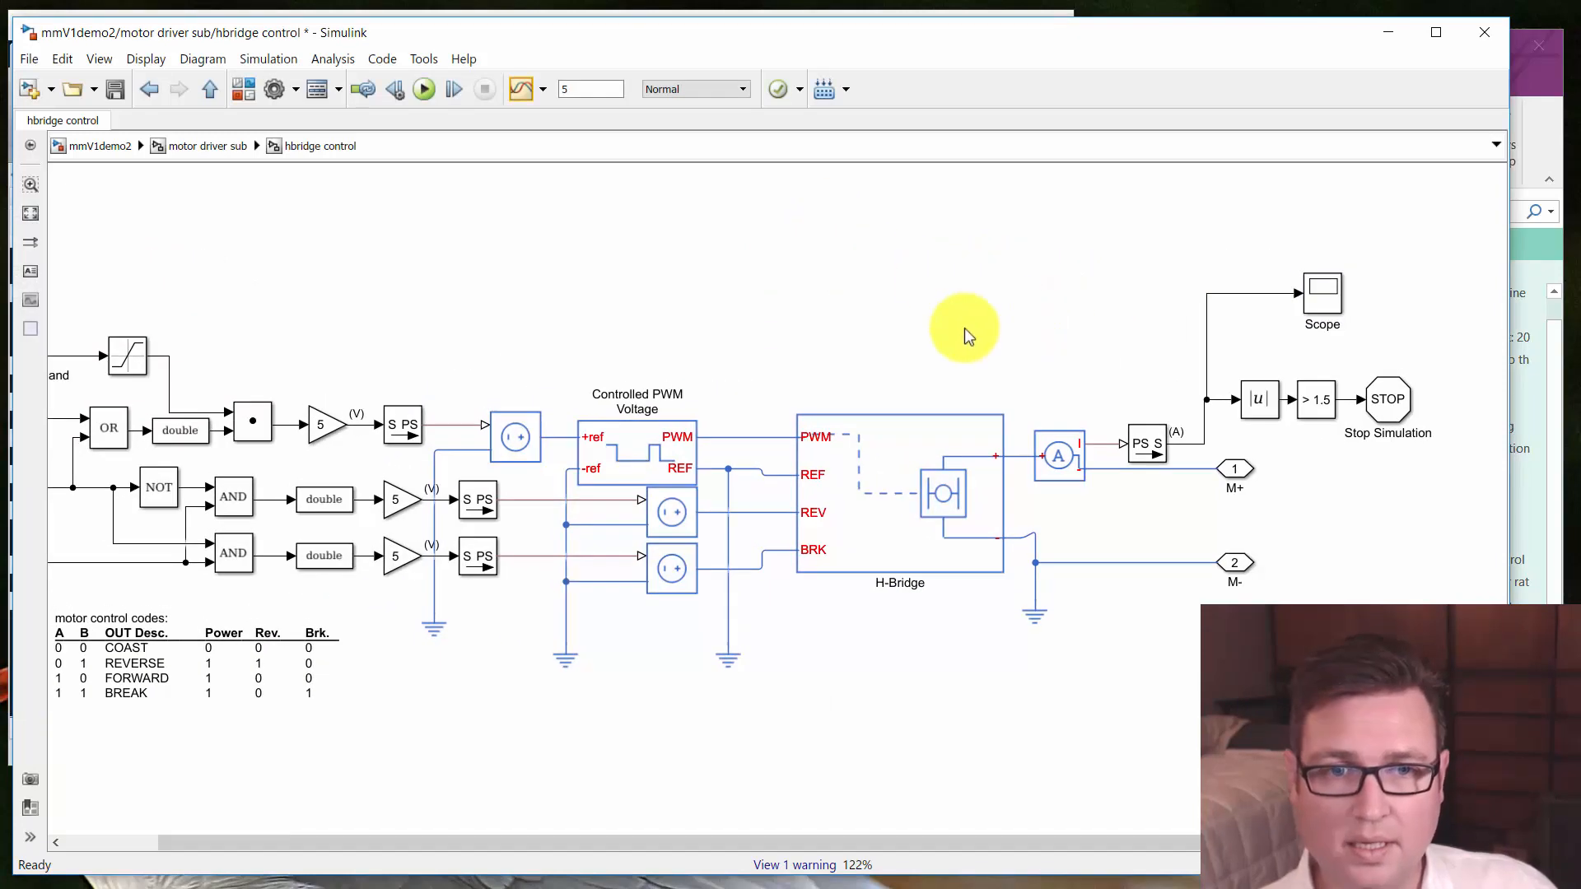
pyautogui.scroll(-3, 937, 335)
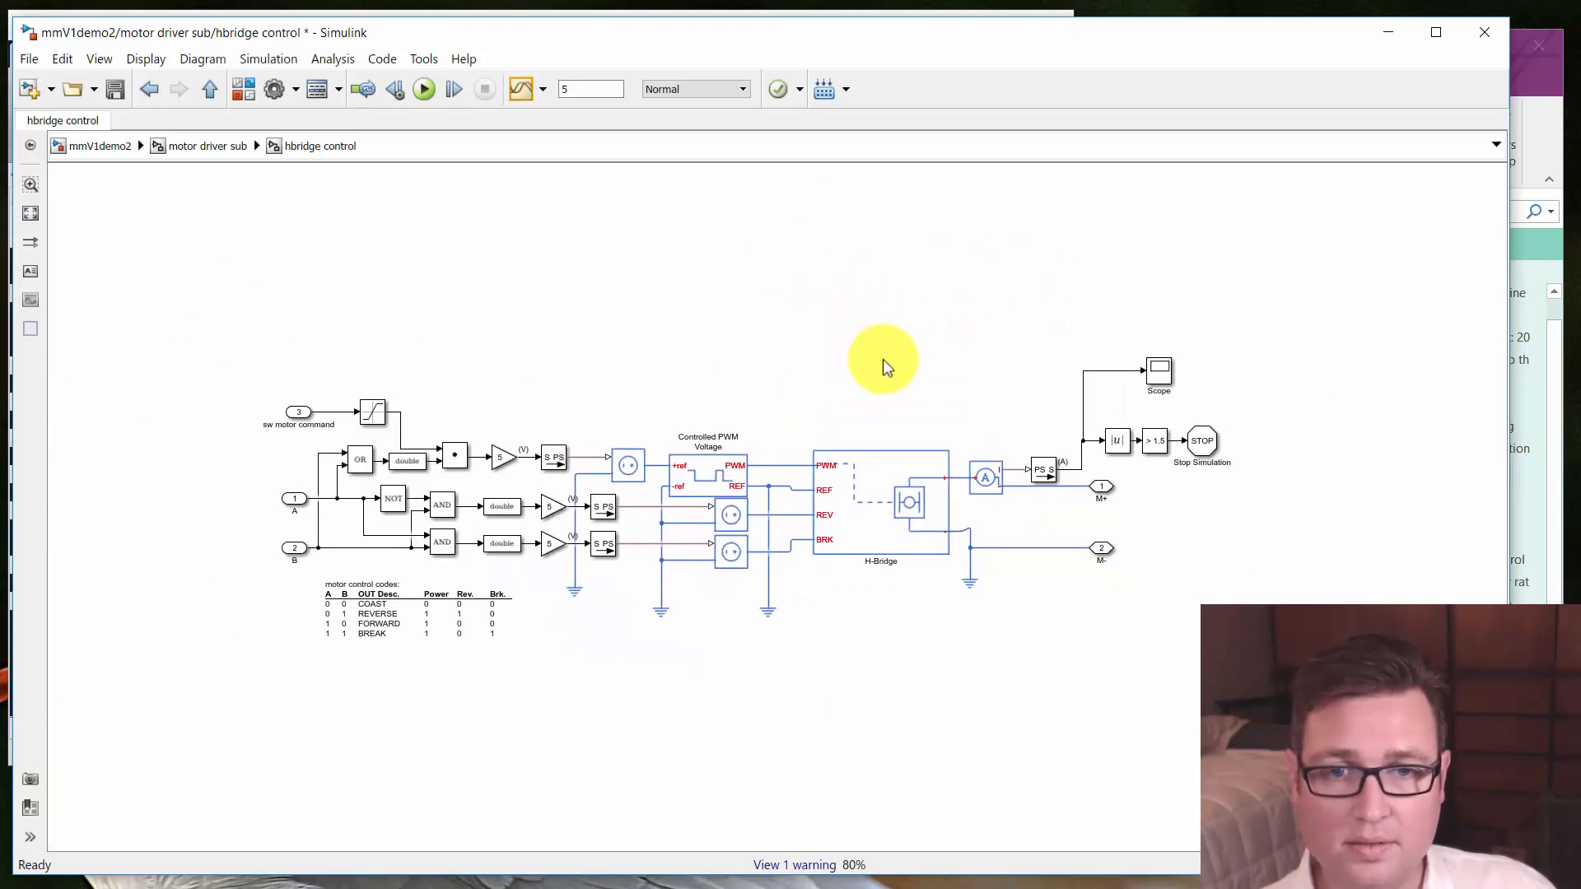
pyautogui.scroll(2, 883, 359)
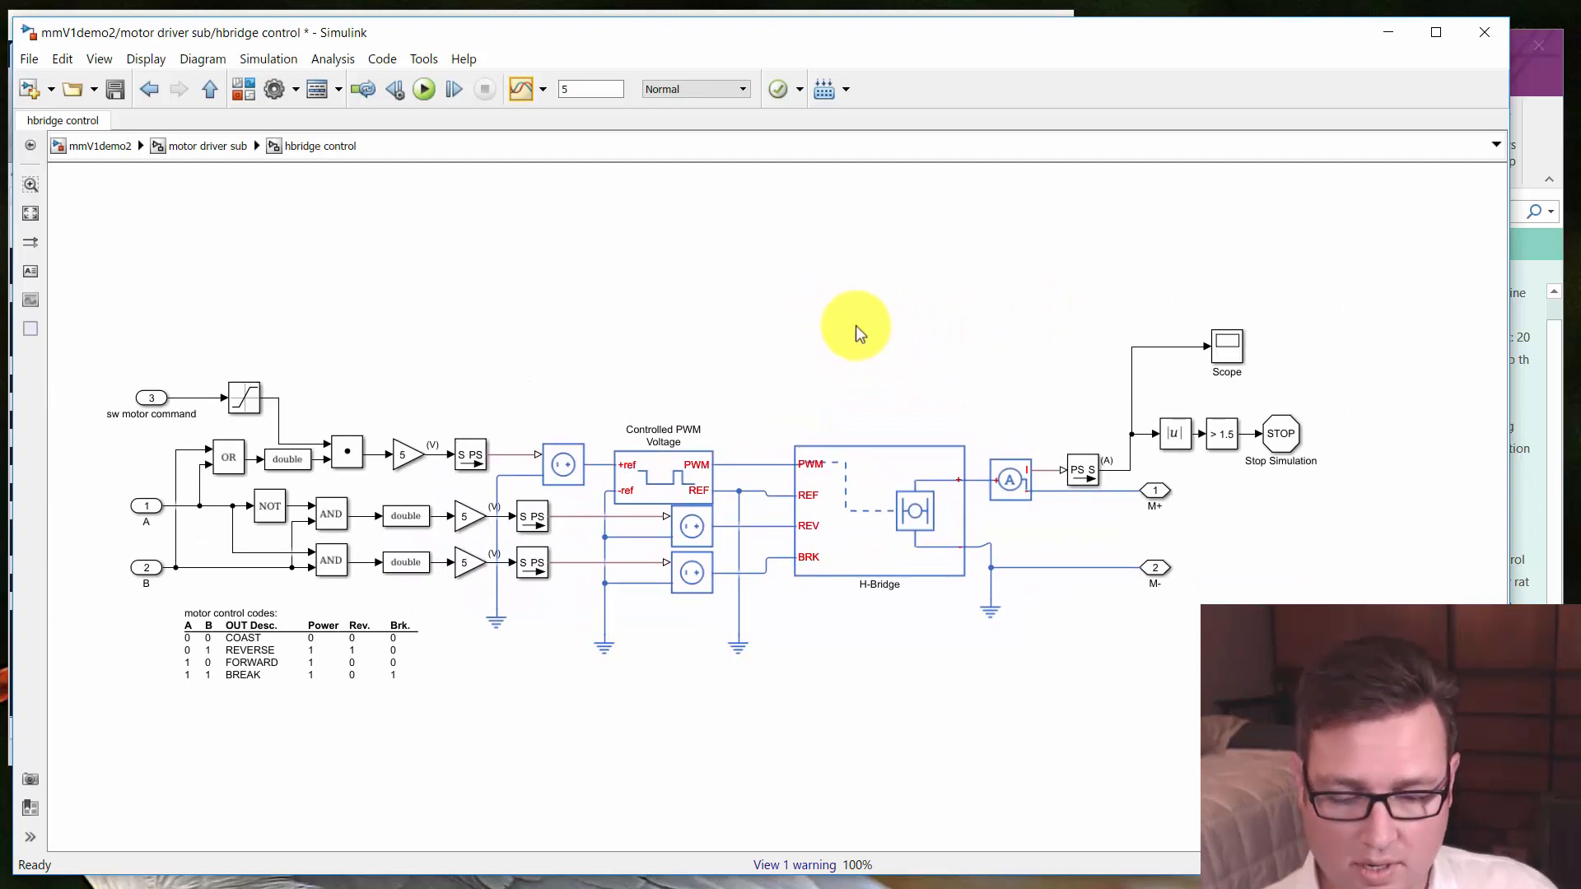
pyautogui.press('Escape')
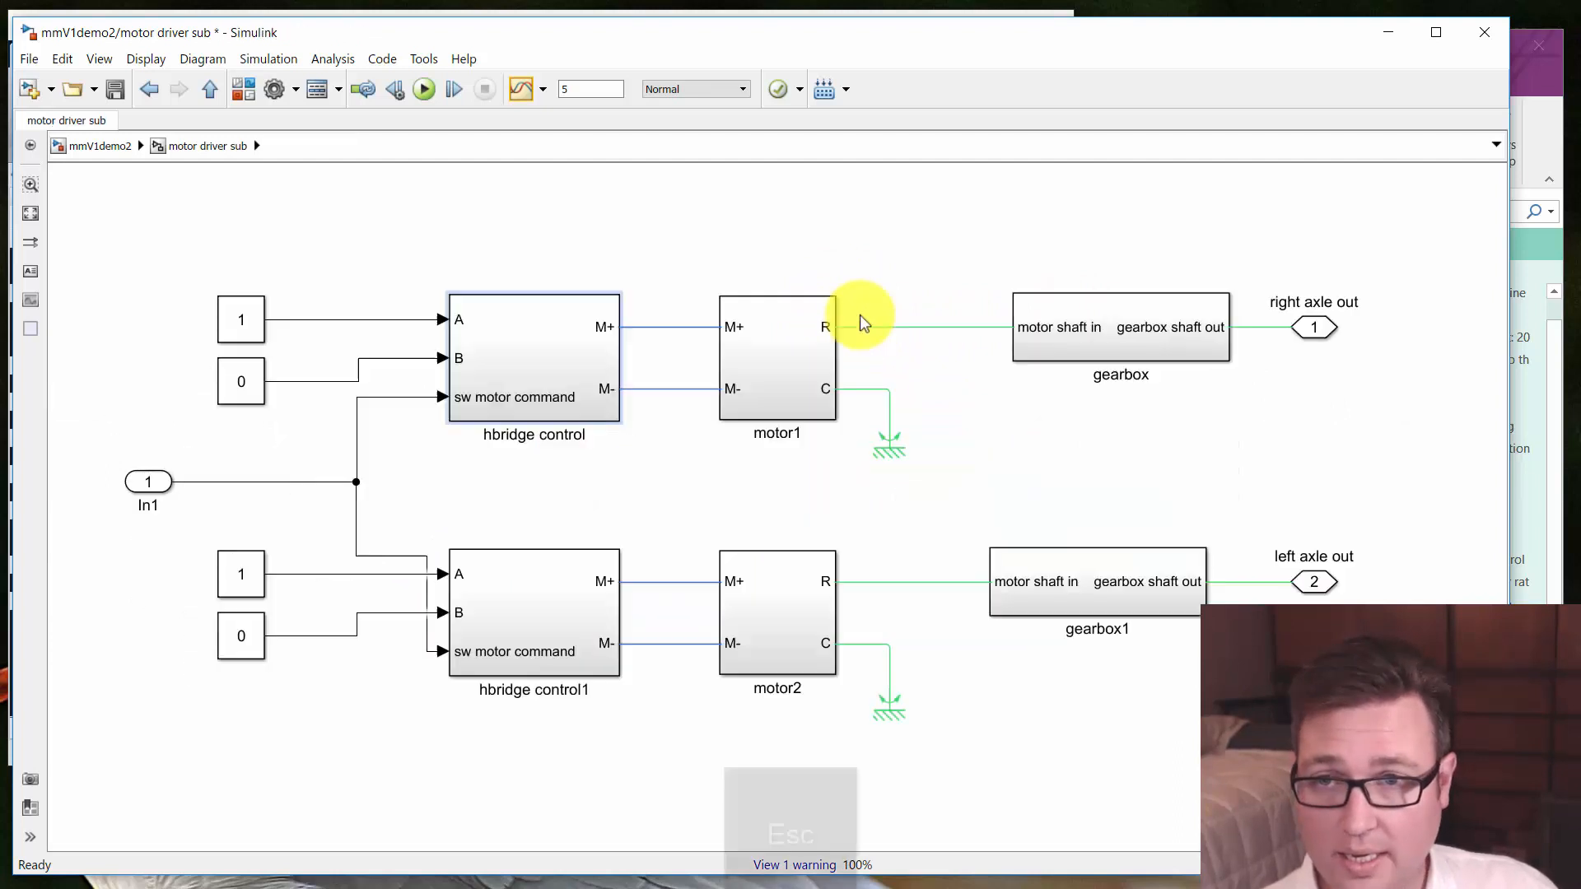
pyautogui.click(774, 388)
pyautogui.scroll(3, 774, 388)
pyautogui.doubleClick(774, 388)
pyautogui.click(404, 394)
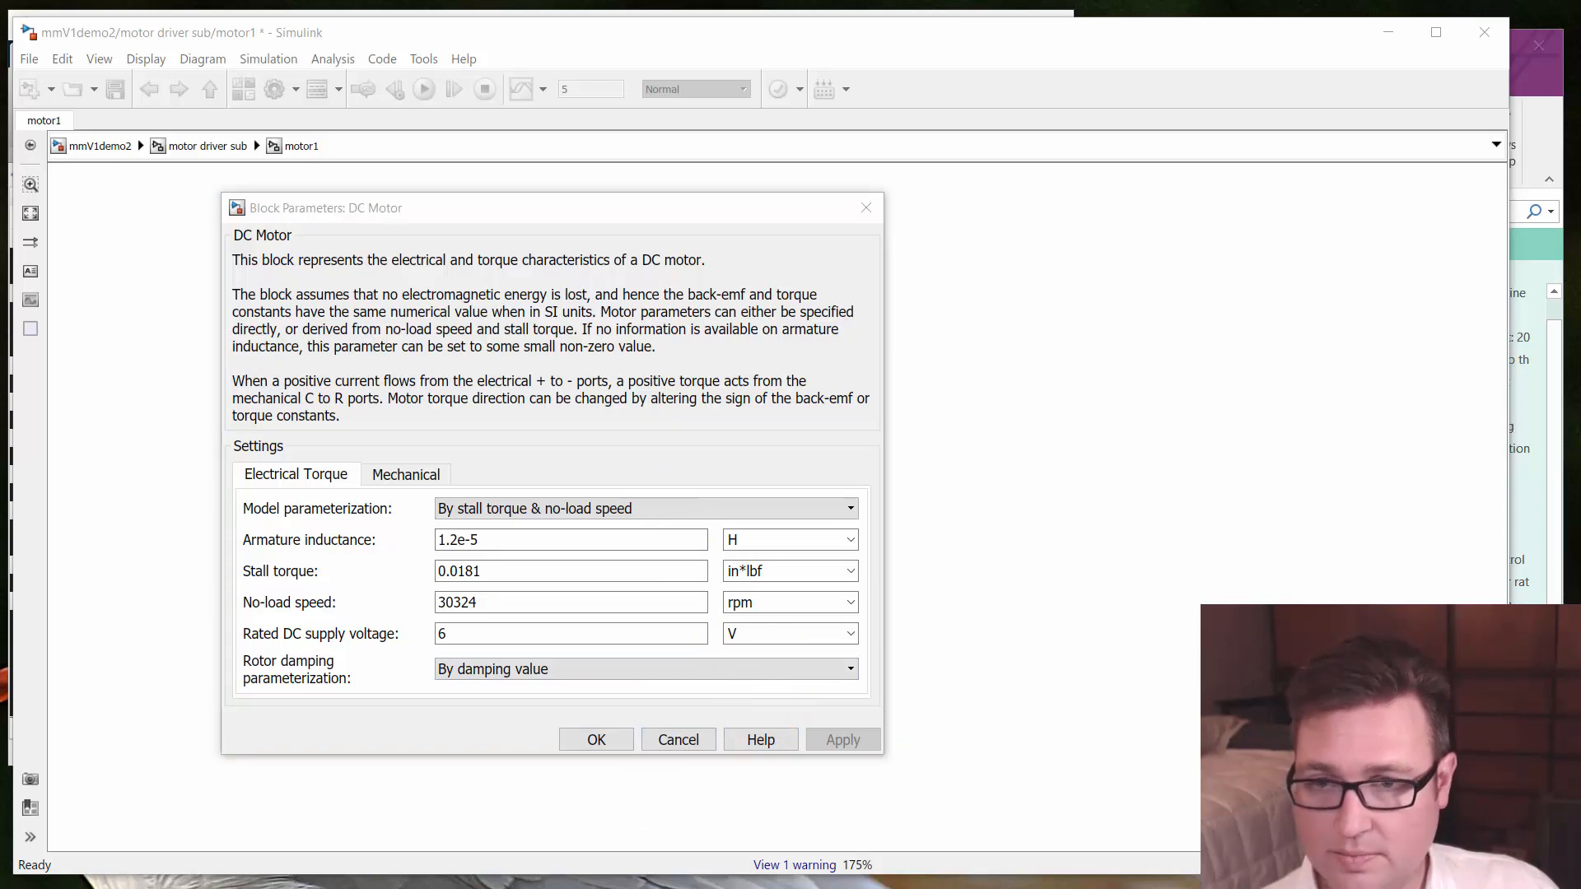
# Switch to MATLAB, open the motor2.slx model from the current folder, and move its window fully into view
pyautogui.hotkey('alt', 'Tab')
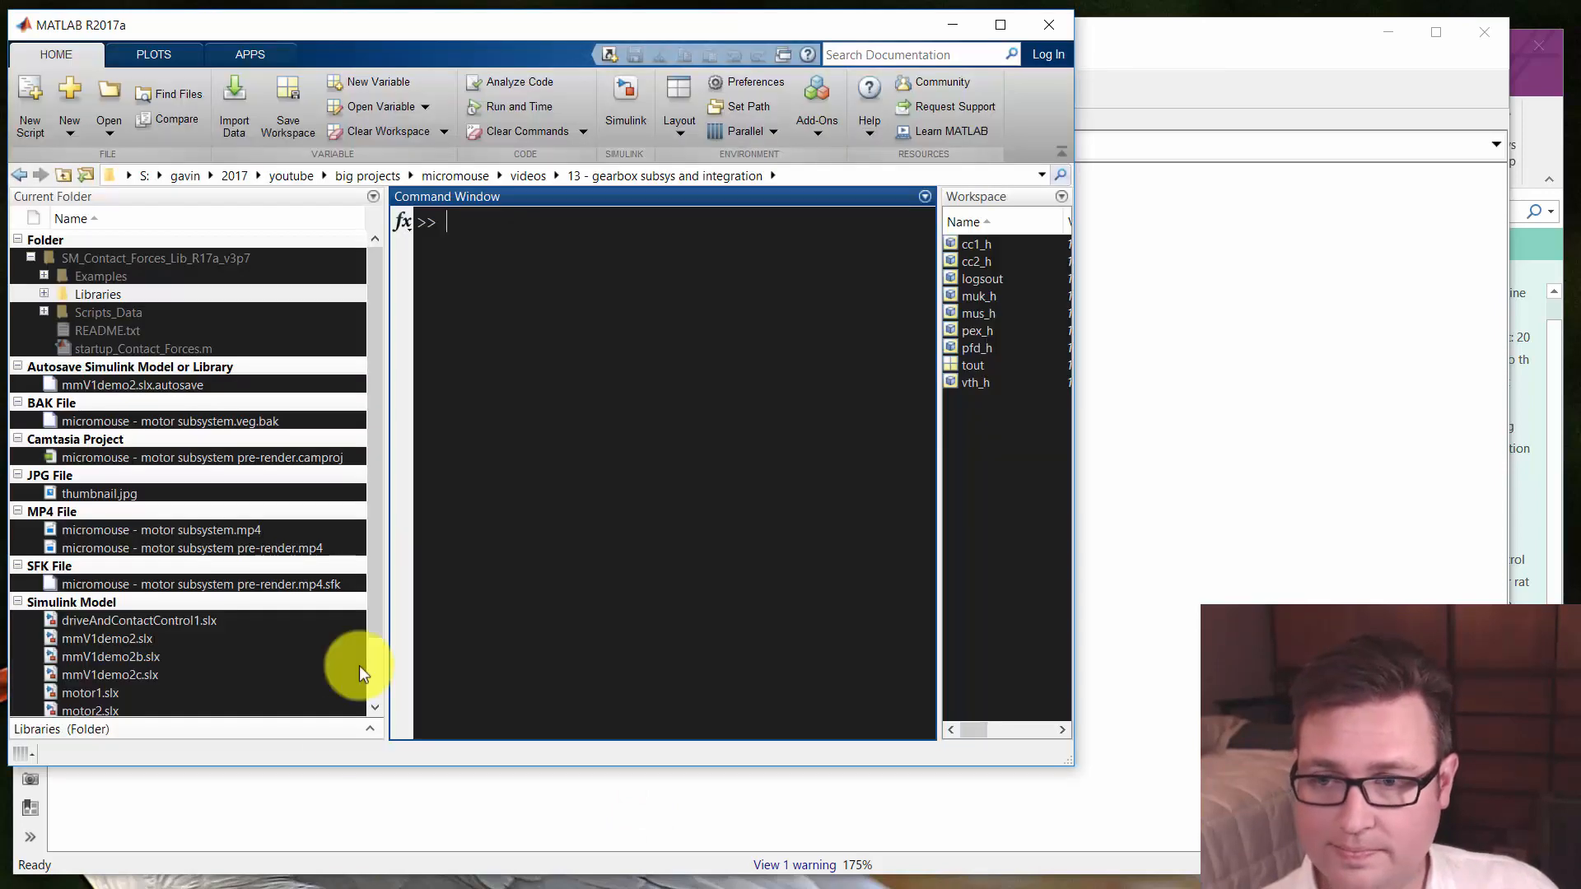
pyautogui.doubleClick(105, 708)
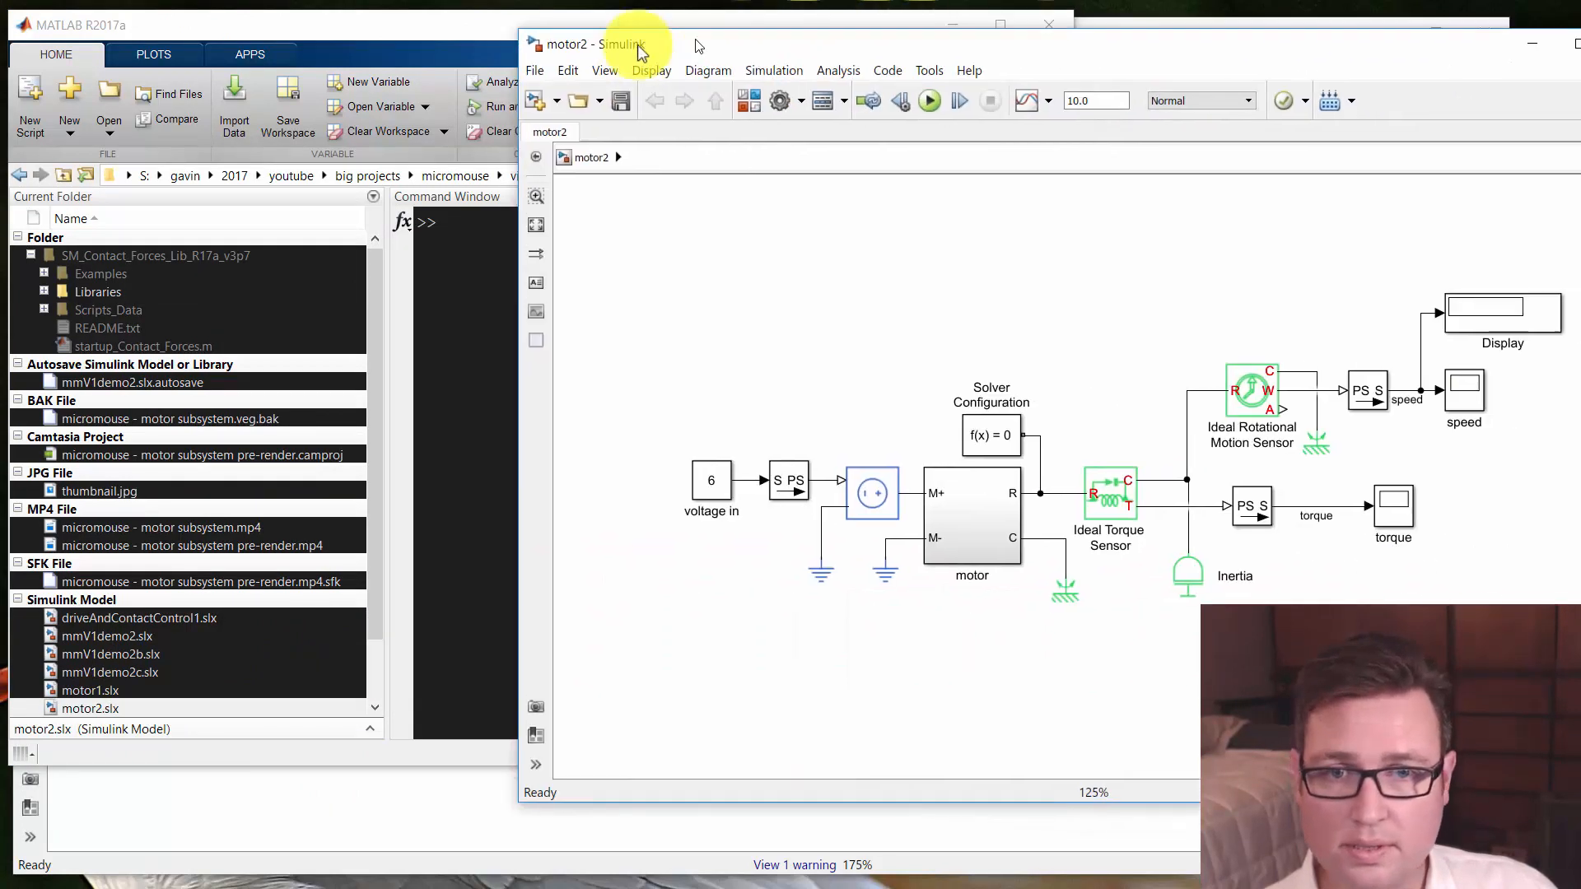
pyautogui.moveTo(696, 41); pyautogui.dragTo(323, 77)
pyautogui.click(471, 357)
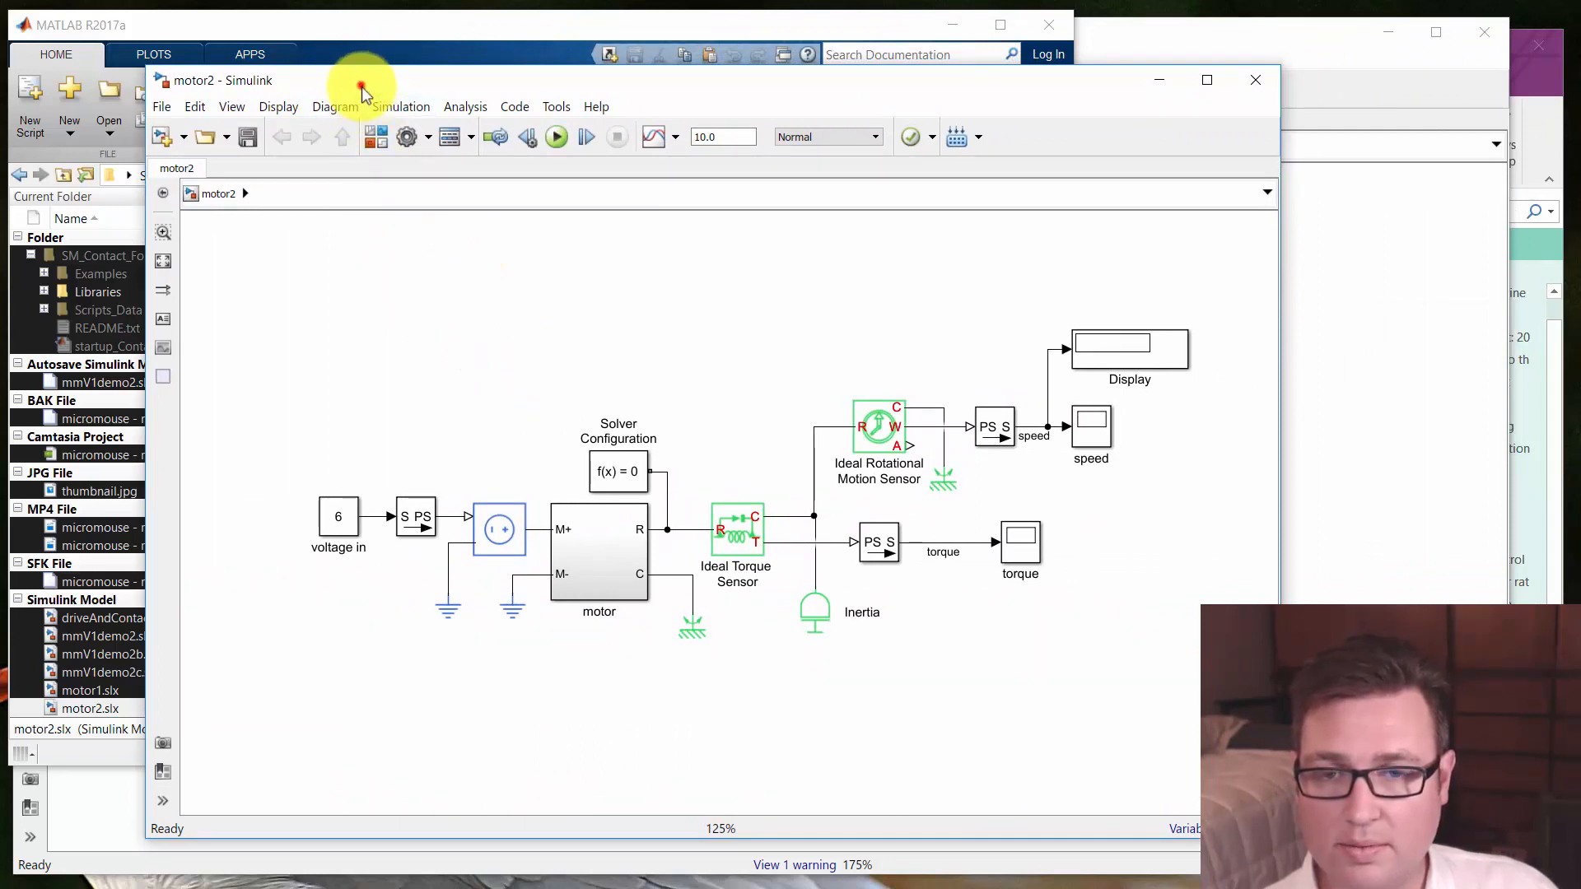
pyautogui.moveTo(362, 87); pyautogui.dragTo(486, 153)
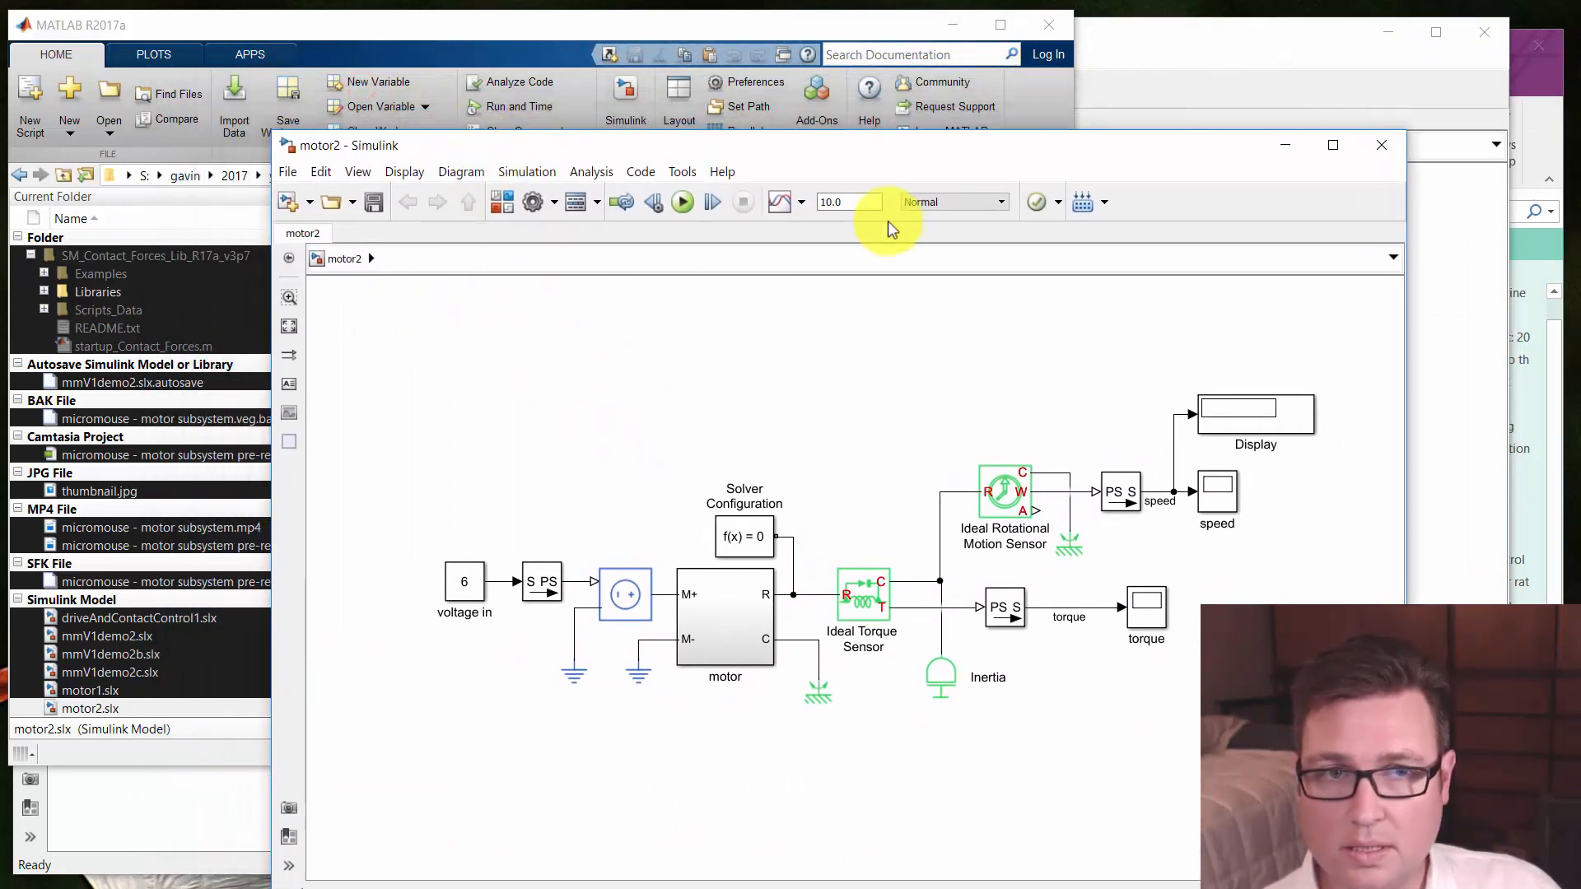
# Go back to mmV1demo2, return to motor driver sub, copy the motor1 block, and switch to the motor2 model
pyautogui.click(1192, 53)
pyautogui.click(774, 409)
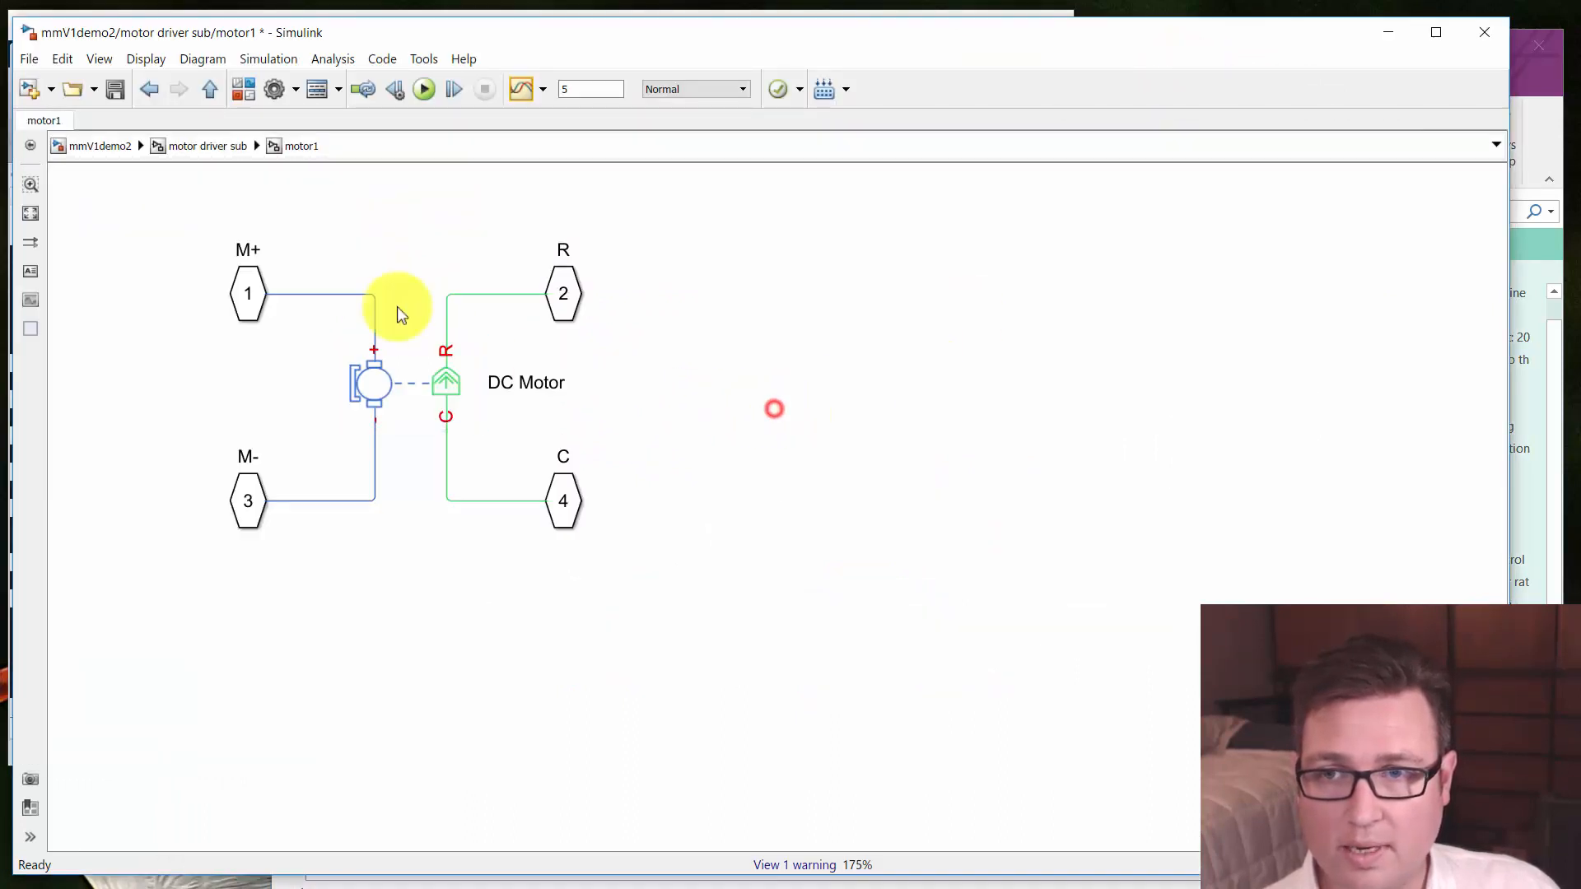
pyautogui.click(227, 146)
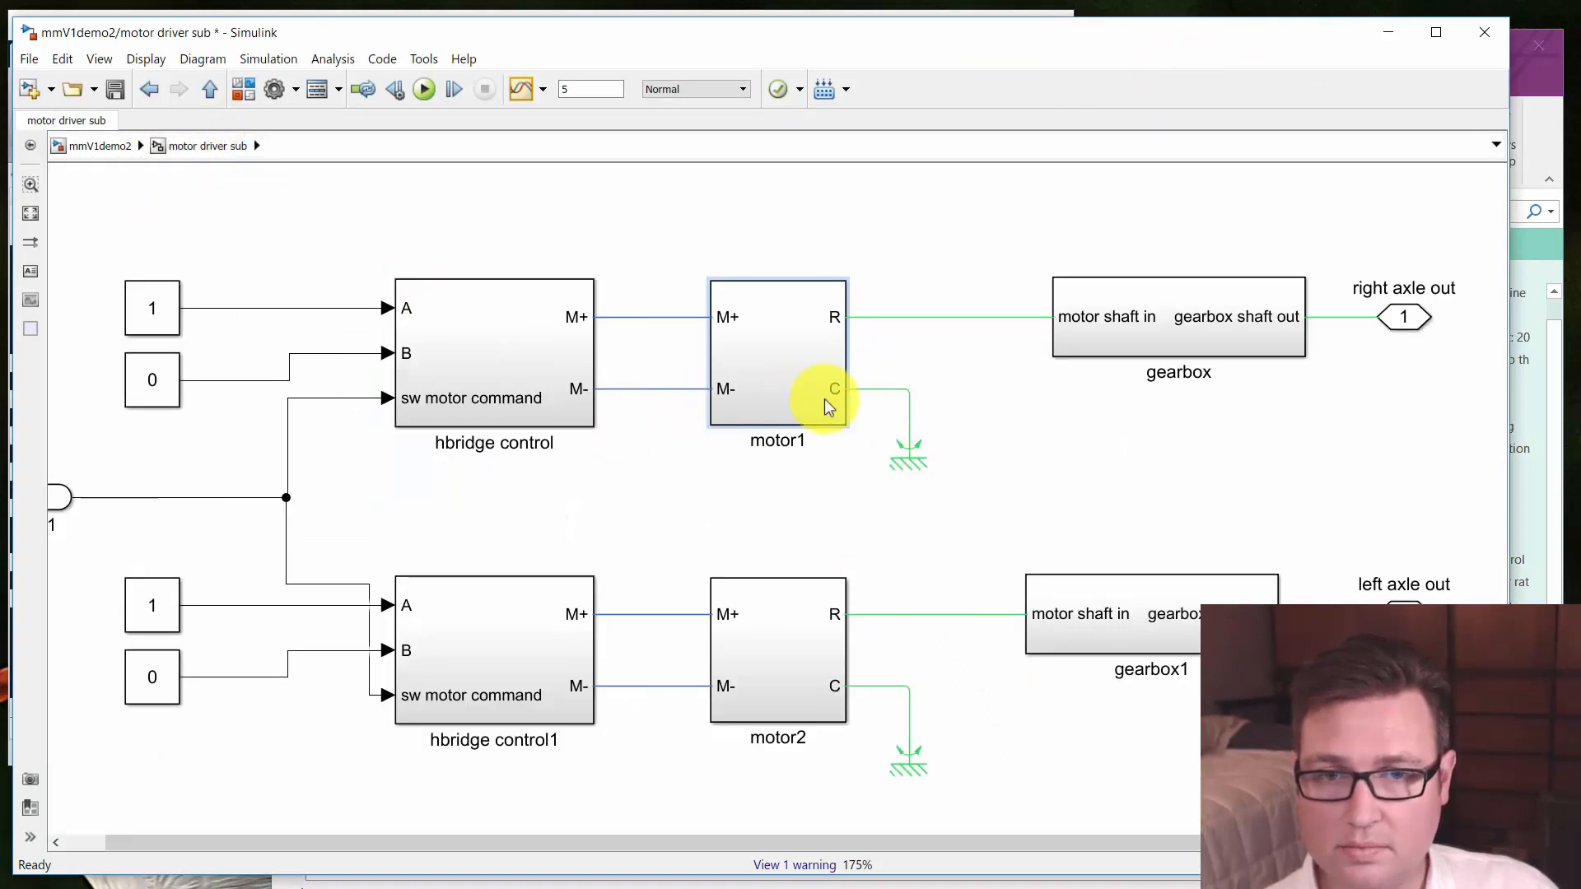
pyautogui.click(792, 364)
pyautogui.hotkey('ctrl', 'c')
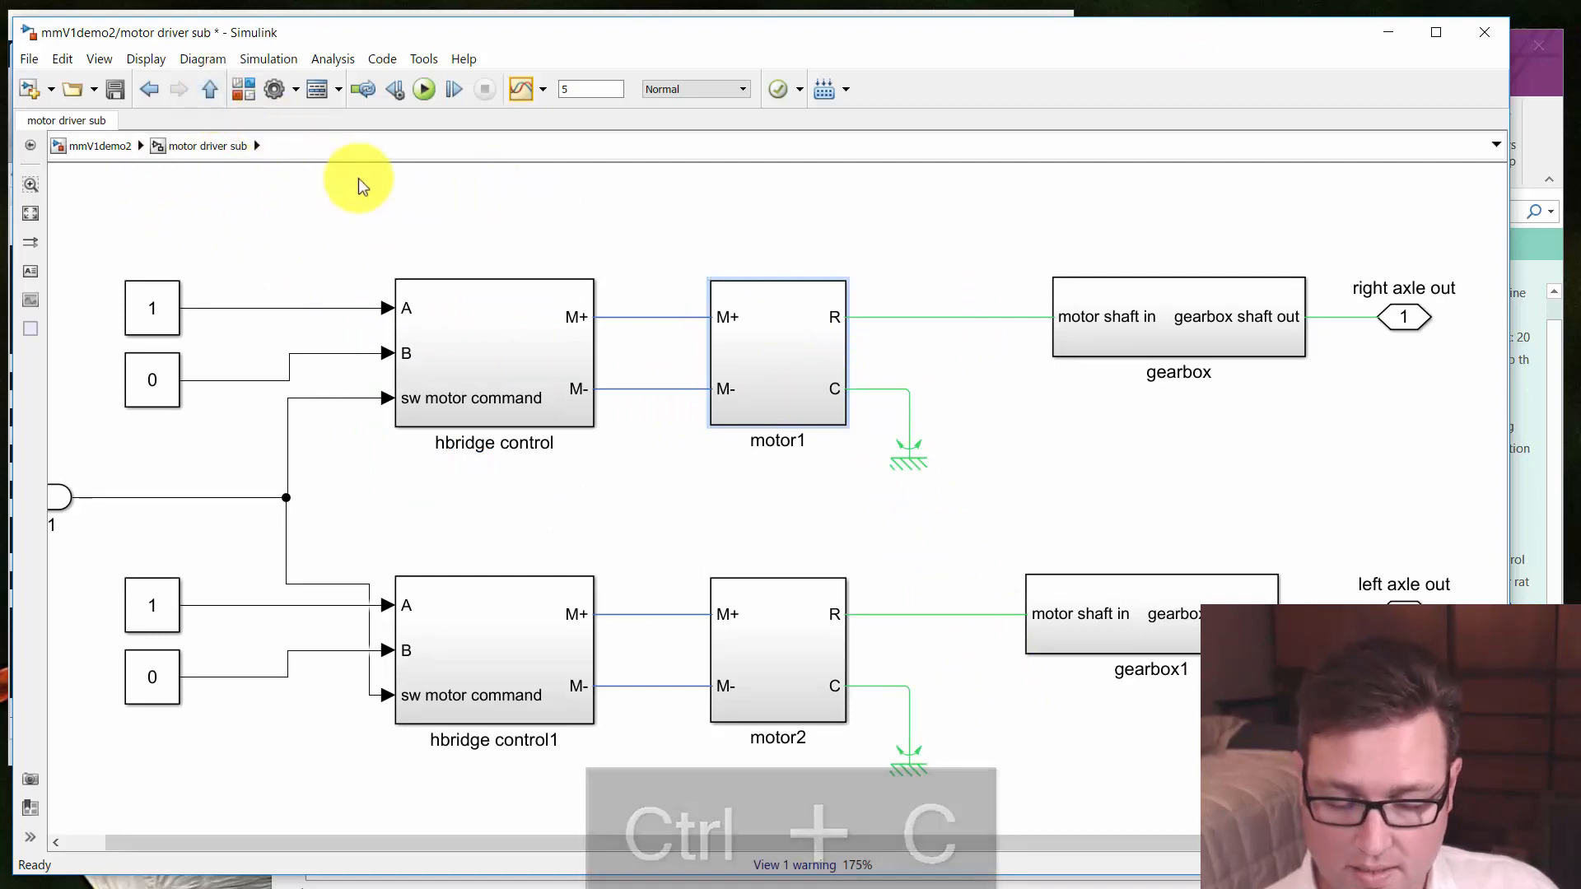
pyautogui.hotkey('alt', 'Tab')
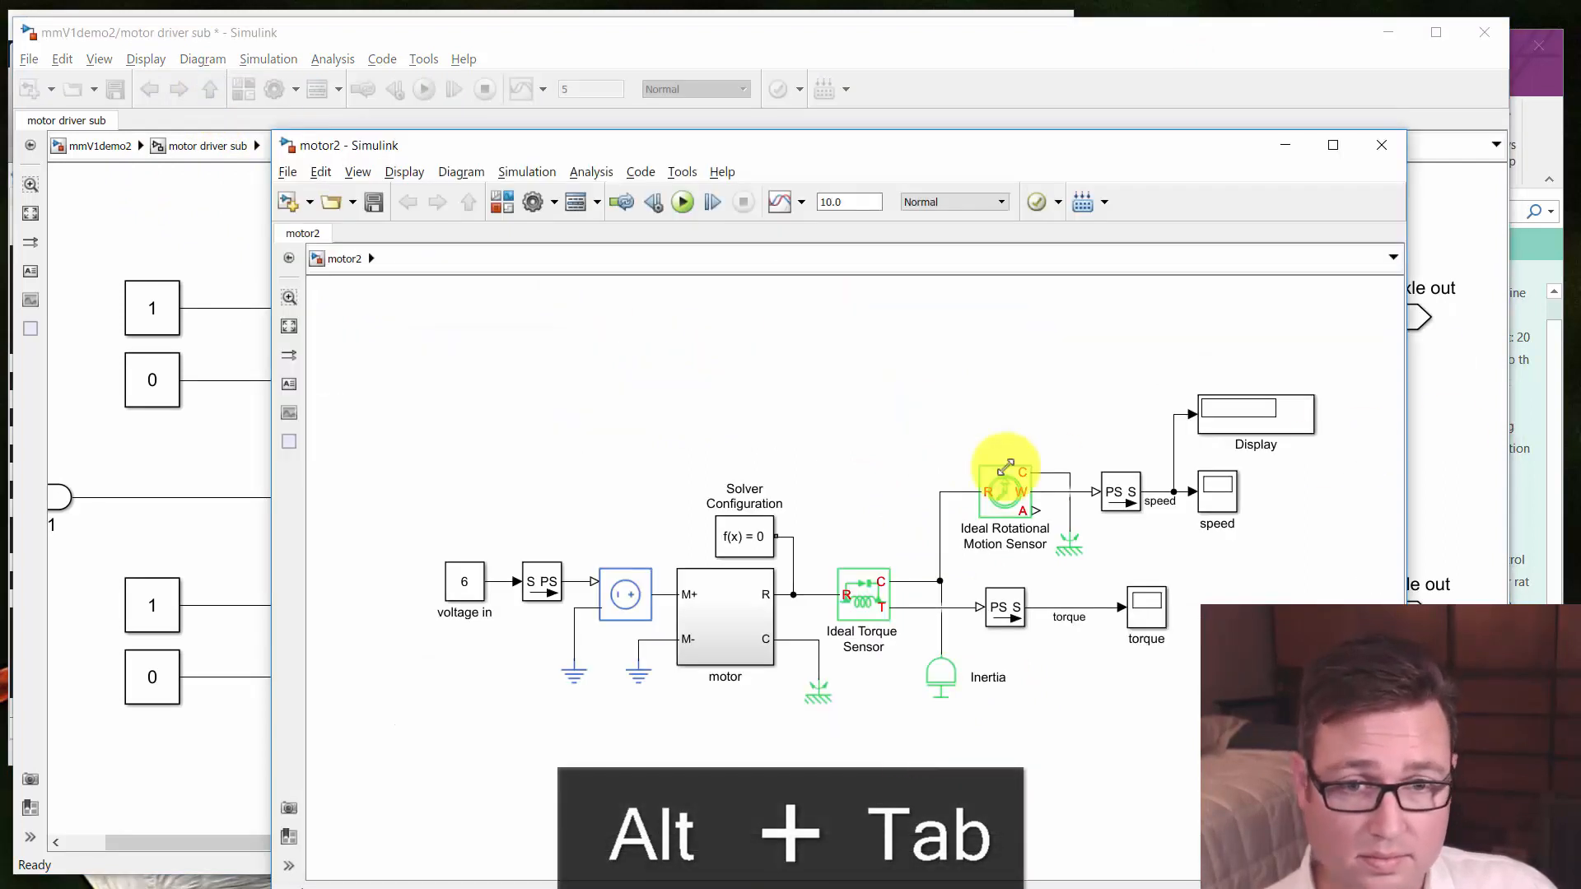
# Save the motor2 test model under the new name motor3.slx
pyautogui.click(680, 371)
pyautogui.hotkey('alt', 'f')
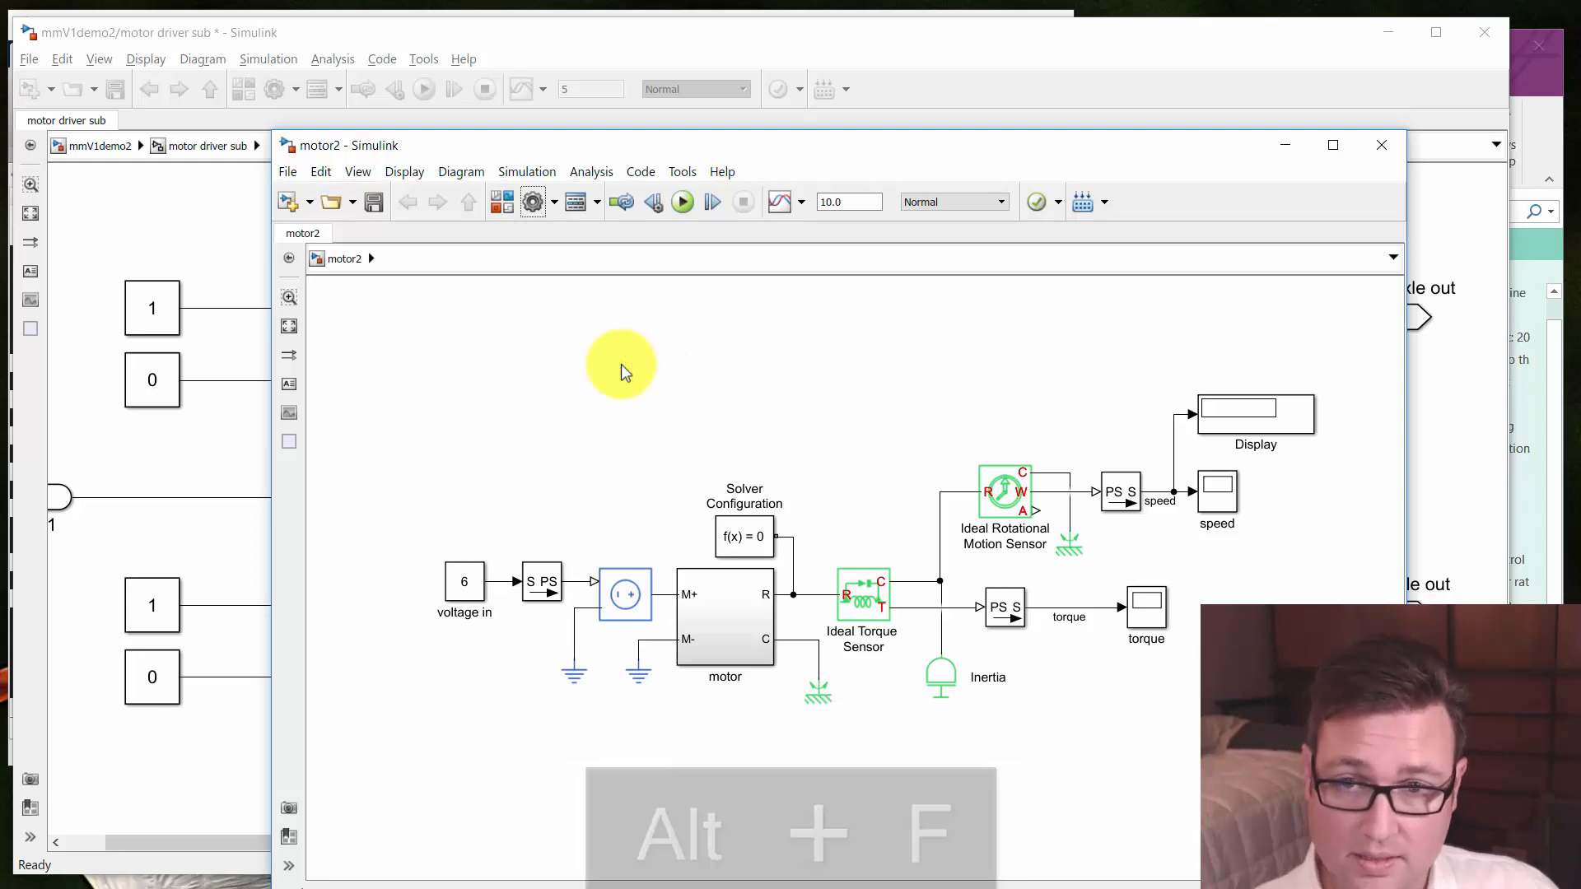
pyautogui.click(624, 366)
pyautogui.hotkey('alt', 'f')
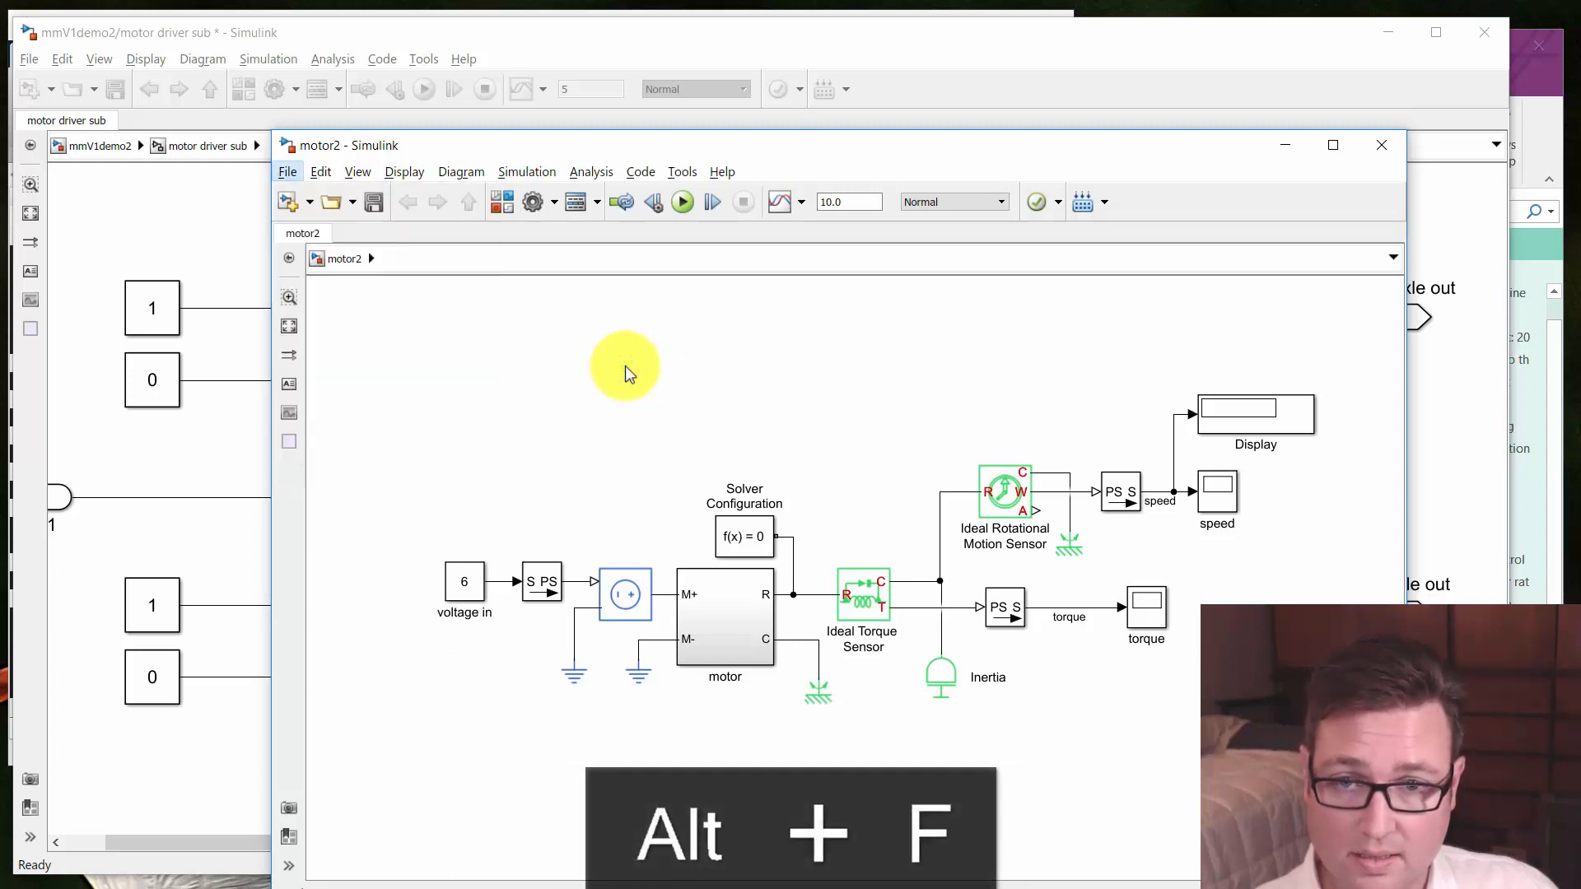
pyautogui.press('a')
pyautogui.click(451, 642)
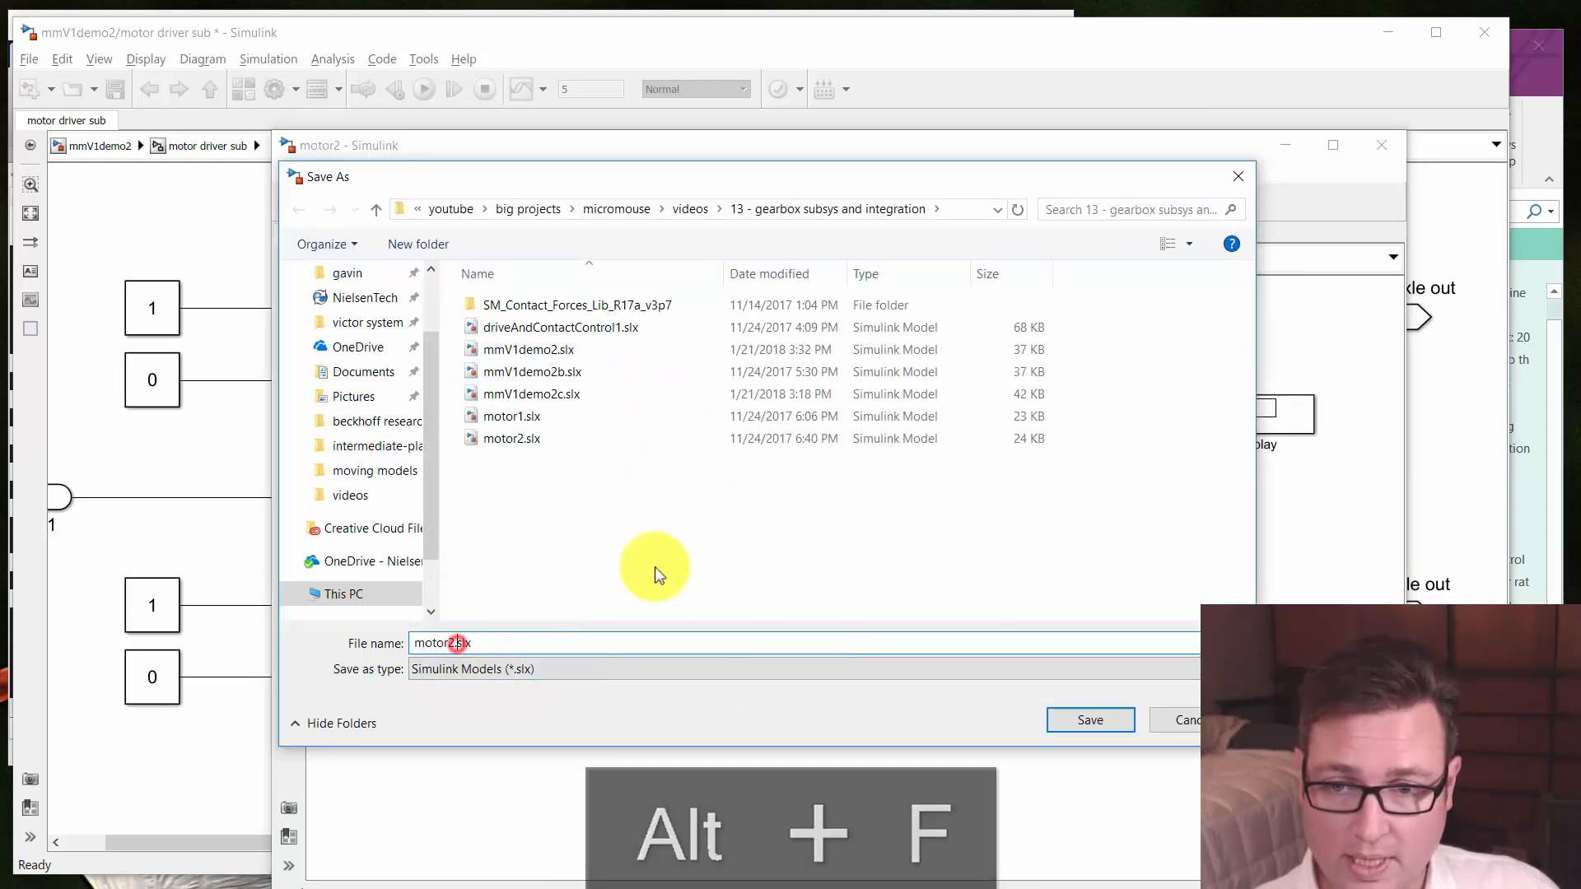
pyautogui.press('Left')
pyautogui.press('BackSpace')
pyautogui.write('3')
pyautogui.press('Return')
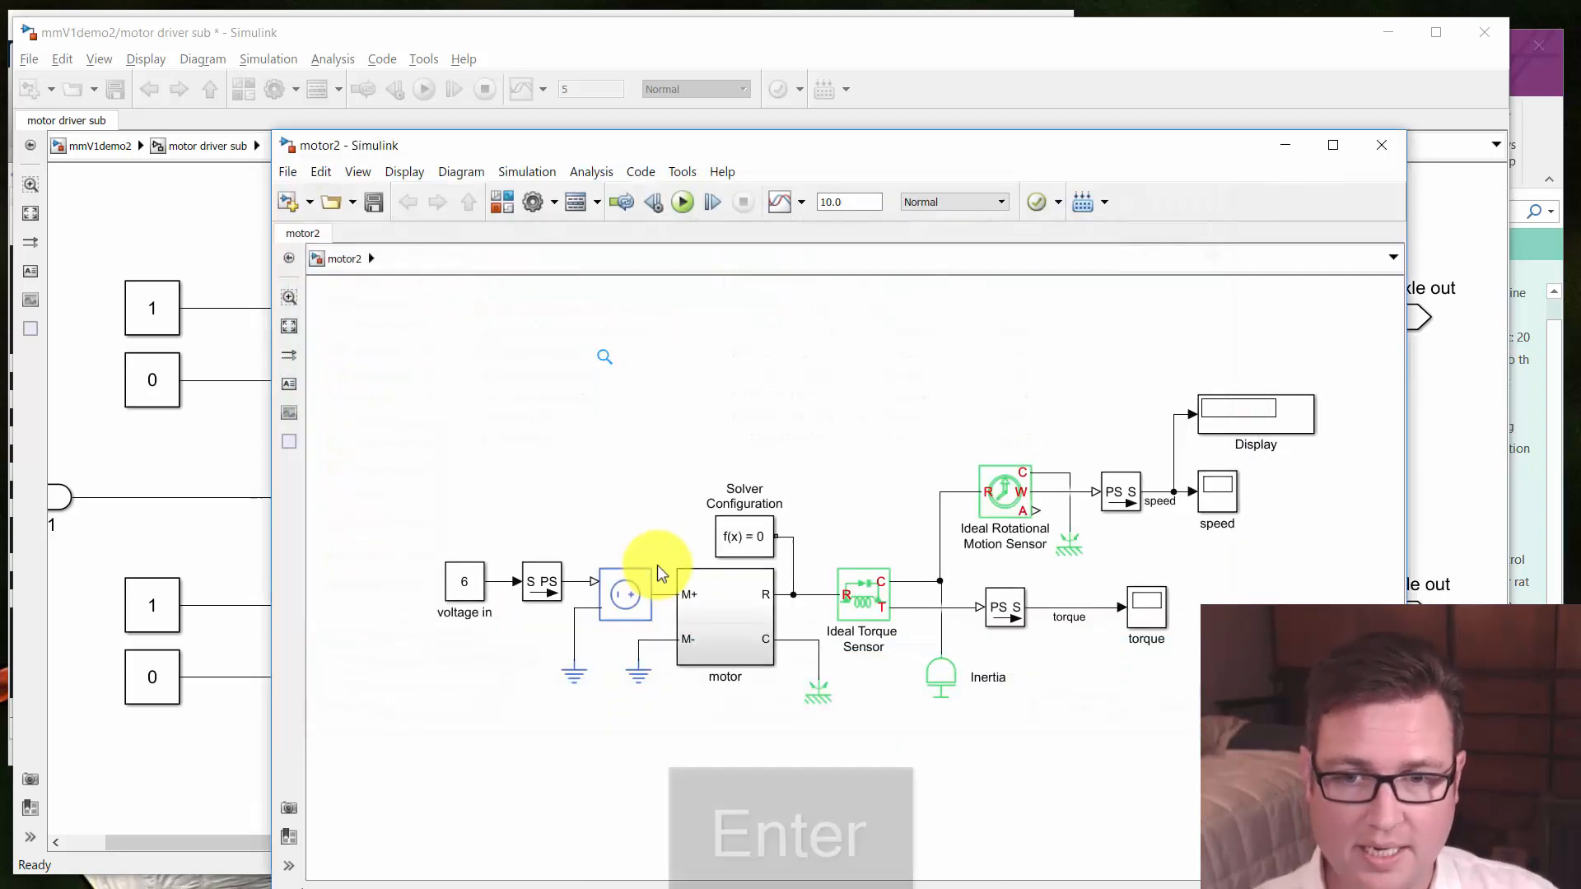
# Replace the motor block in motor3 with the copied motor1 block, joining its ports to the existing source, ground, sensor and reference lines
pyautogui.click(732, 646)
pyautogui.press('Delete')
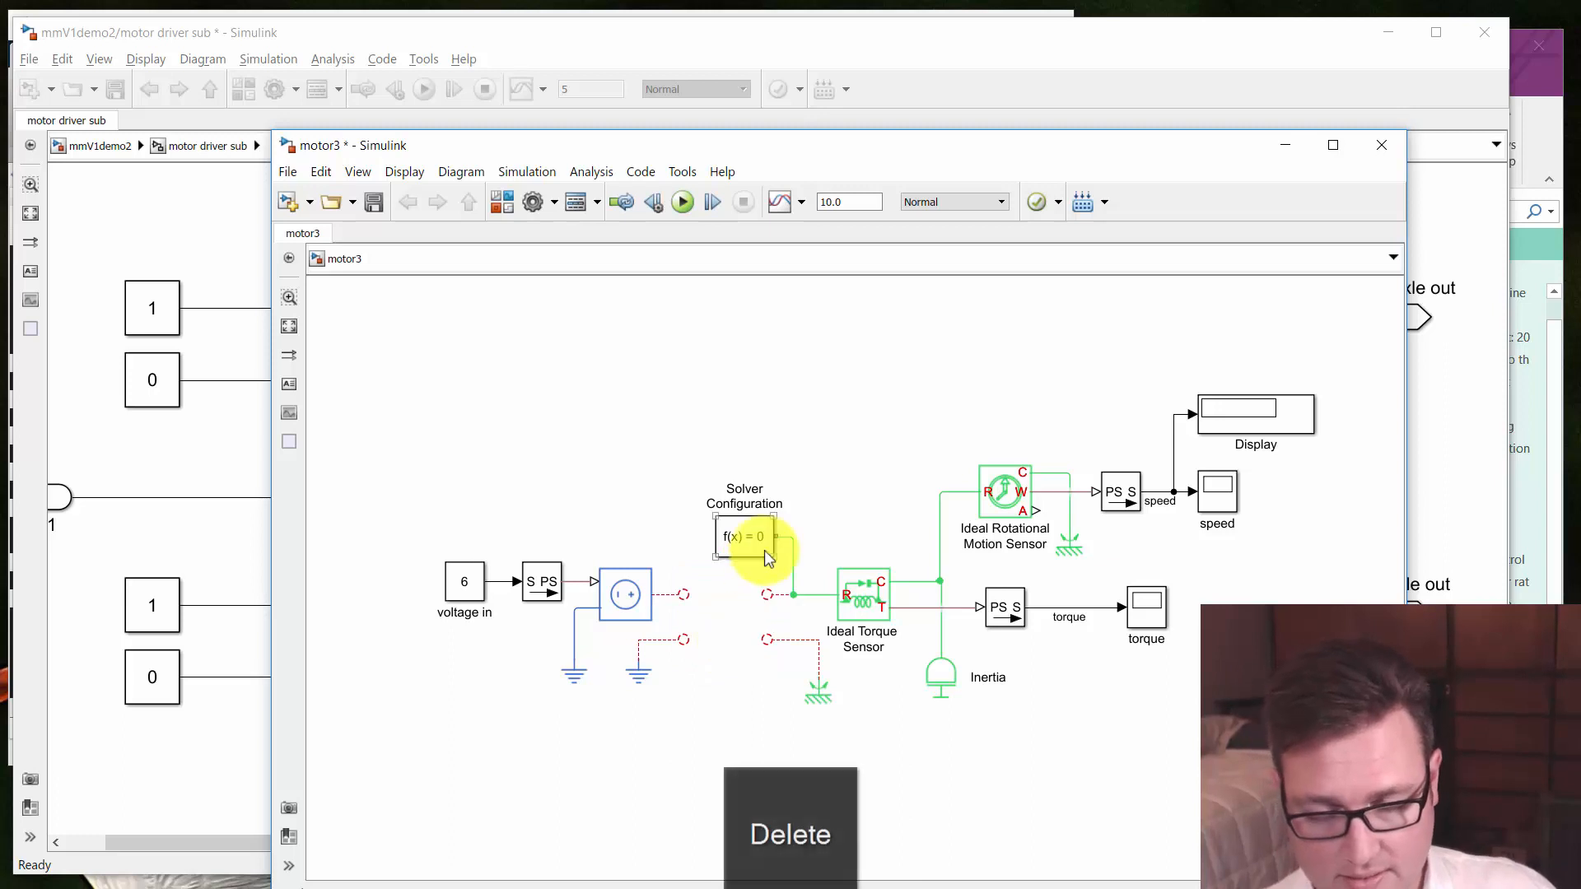
pyautogui.click(719, 749)
pyautogui.hotkey('ctrl', 'v')
pyautogui.moveTo(721, 778); pyautogui.dragTo(630, 670)
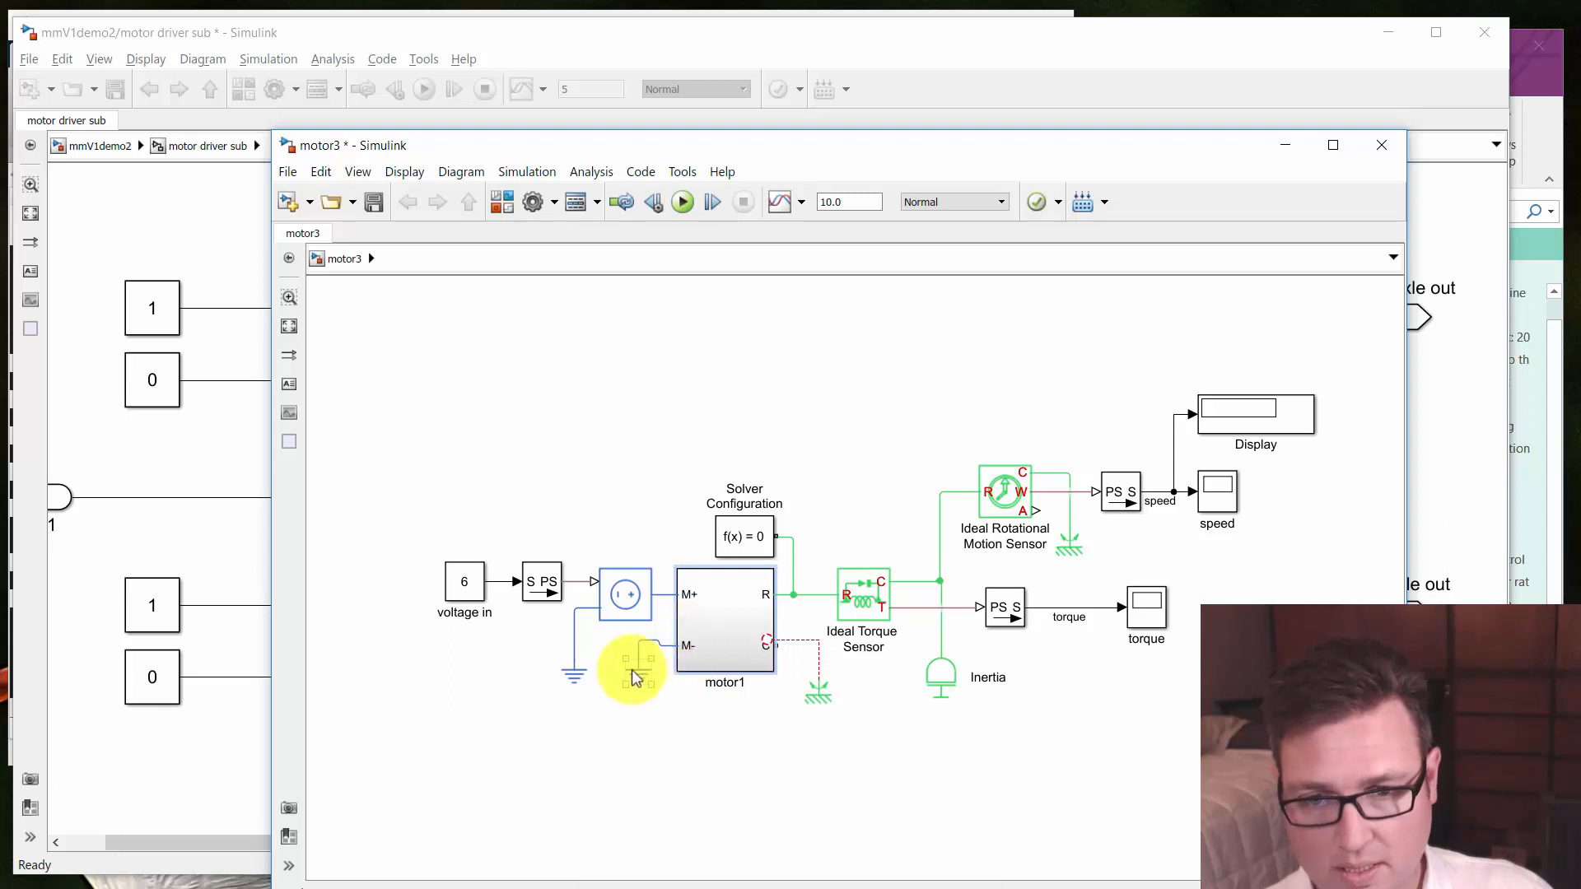
pyautogui.moveTo(772, 647); pyautogui.dragTo(761, 644)
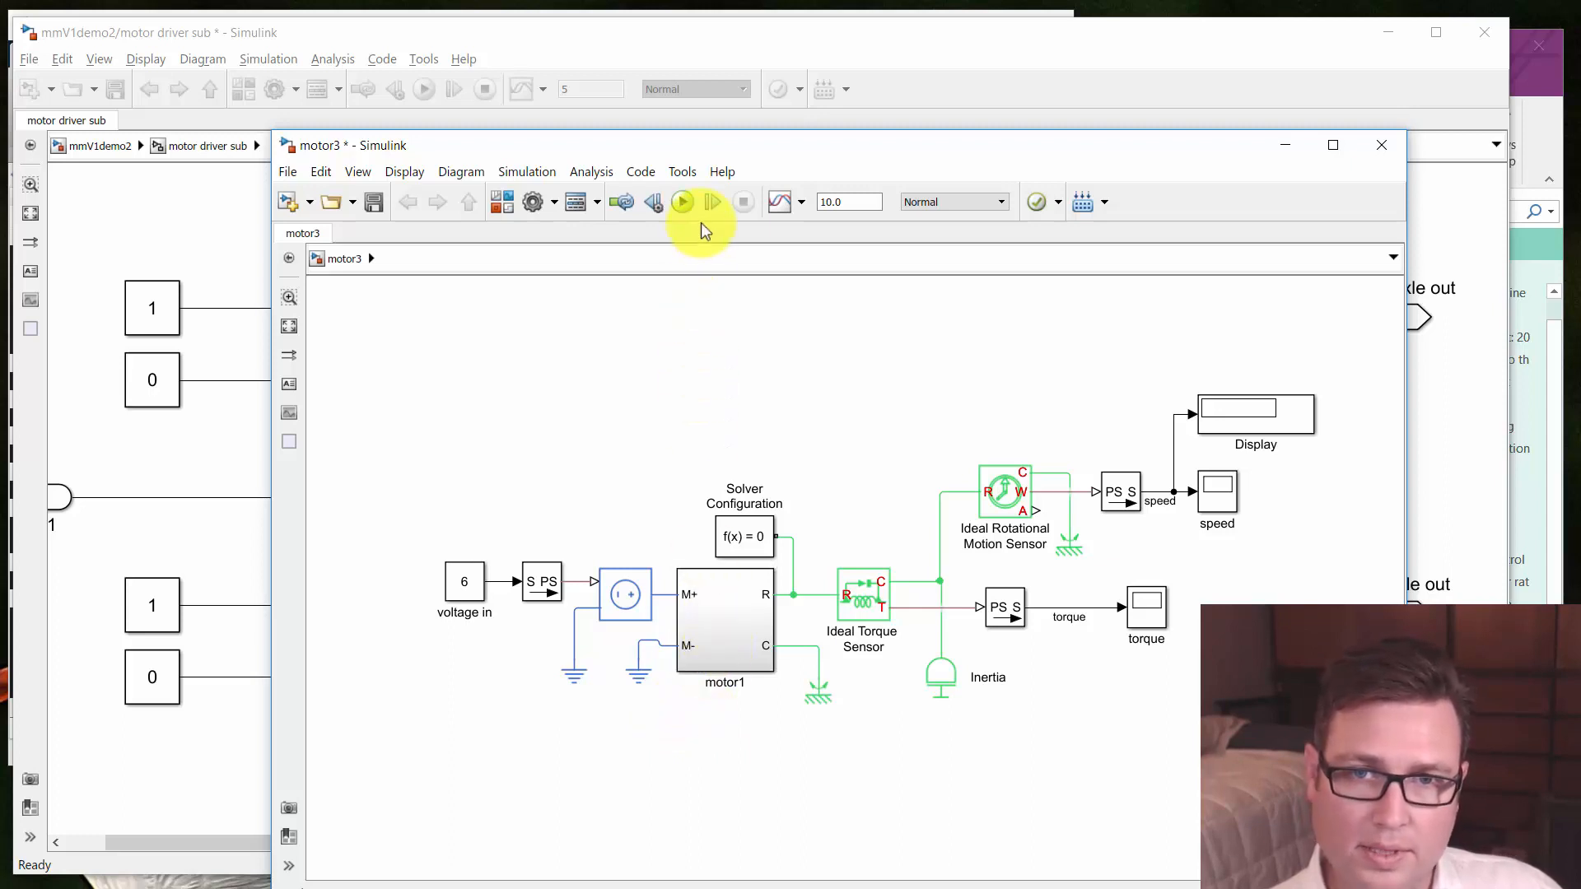
# Simulate the motor3 model, set the stop time to 20, and run it again
pyautogui.click(692, 202)
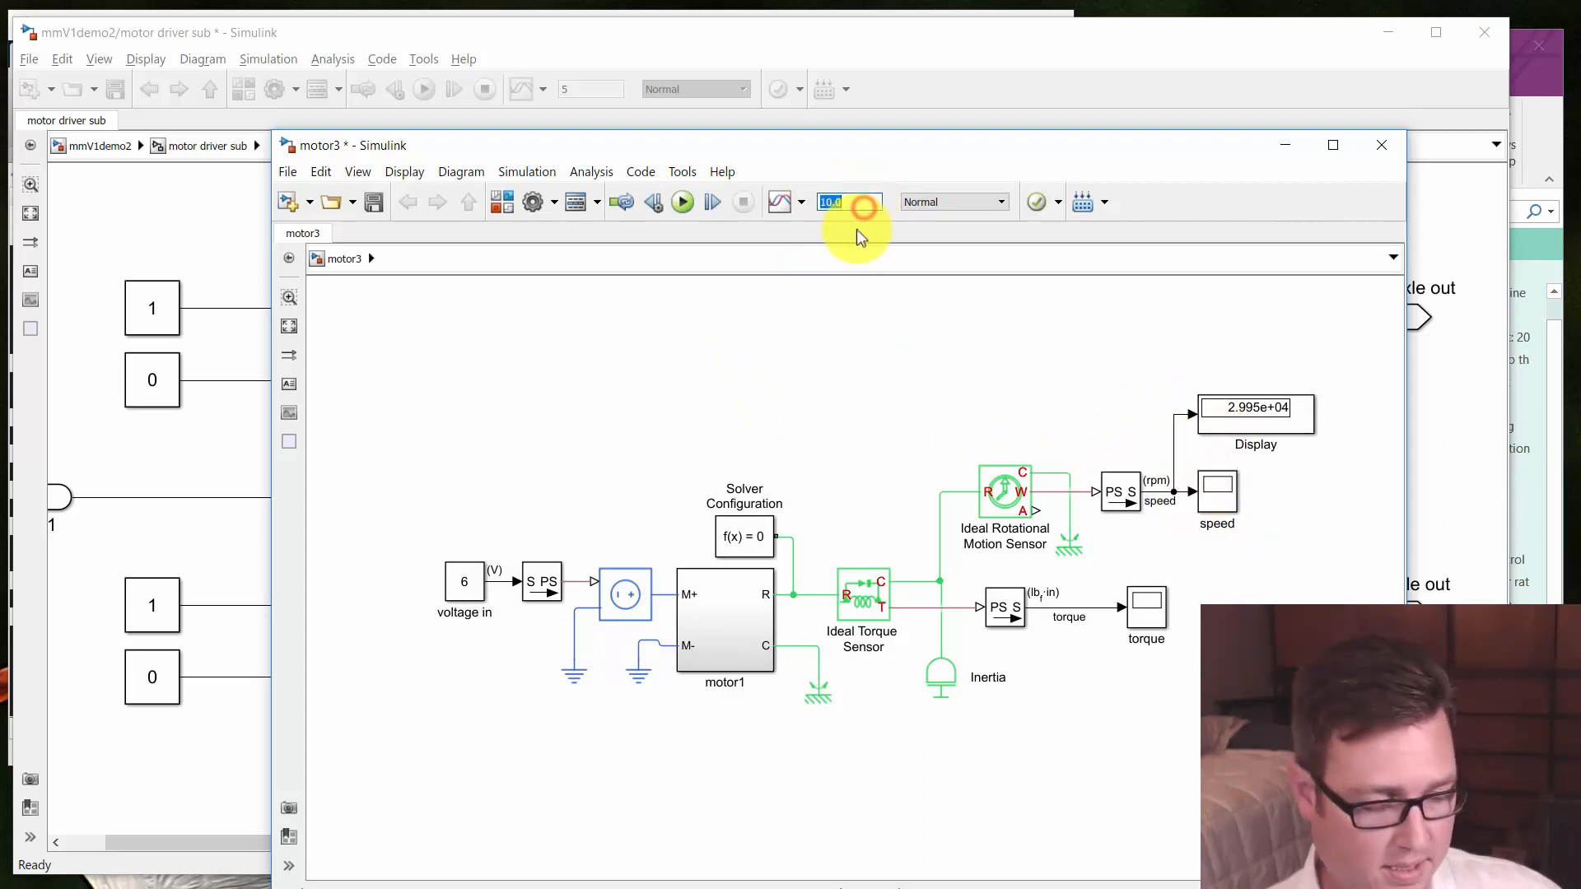
pyautogui.write('20')
pyautogui.press('Return')
pyautogui.click(683, 202)
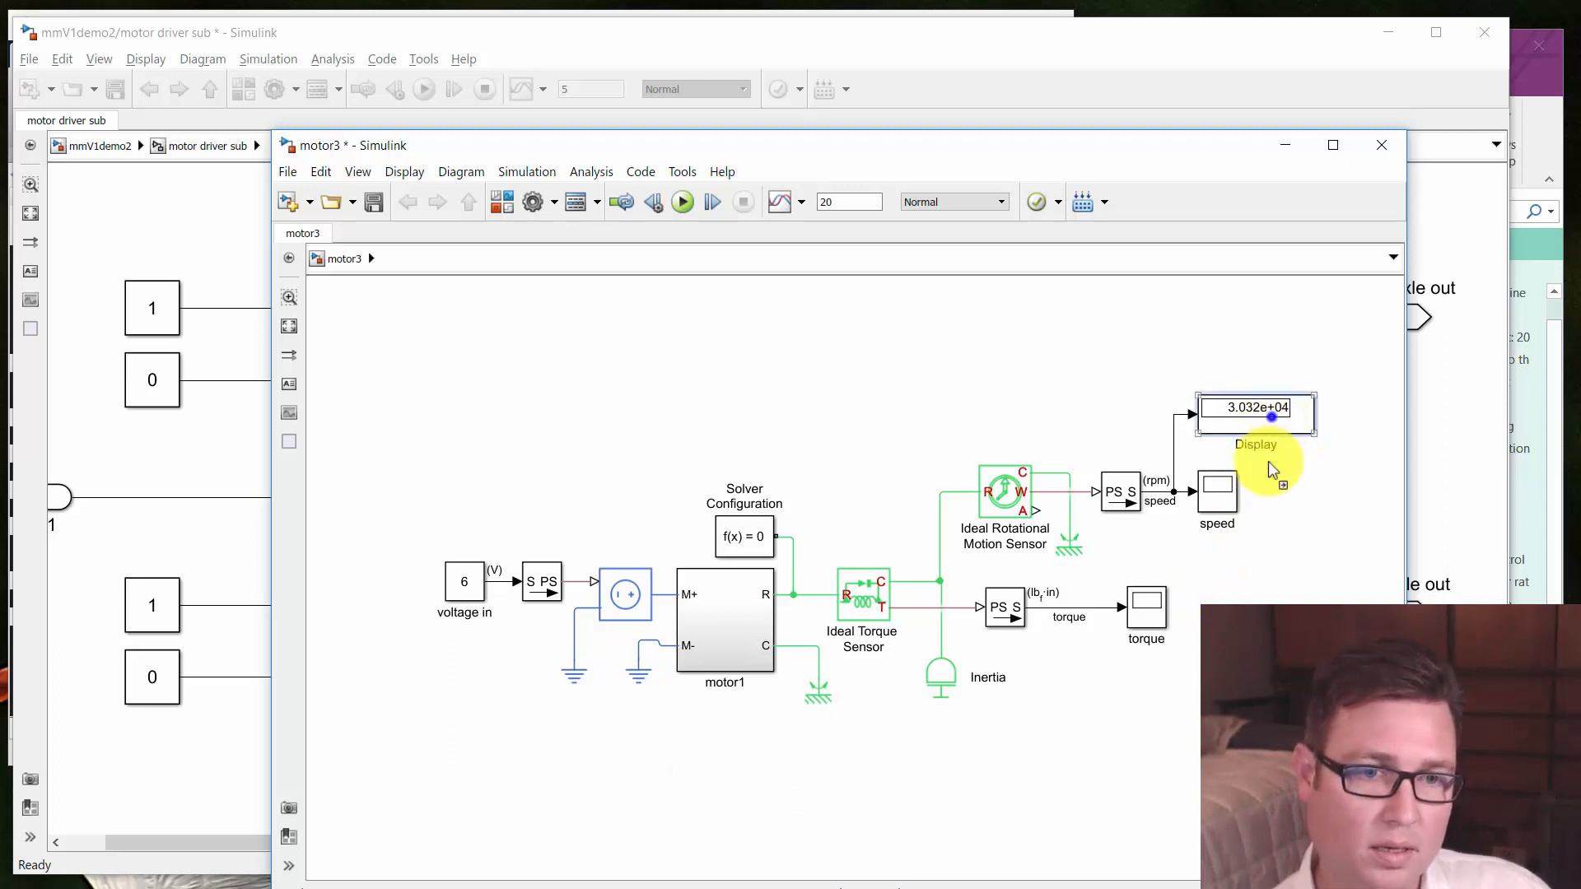
# Discard a trial copy of the Display block and bring the torque and speed scope plots into view over the motor3 model
pyautogui.moveTo(1269, 463); pyautogui.dragTo(1232, 700)
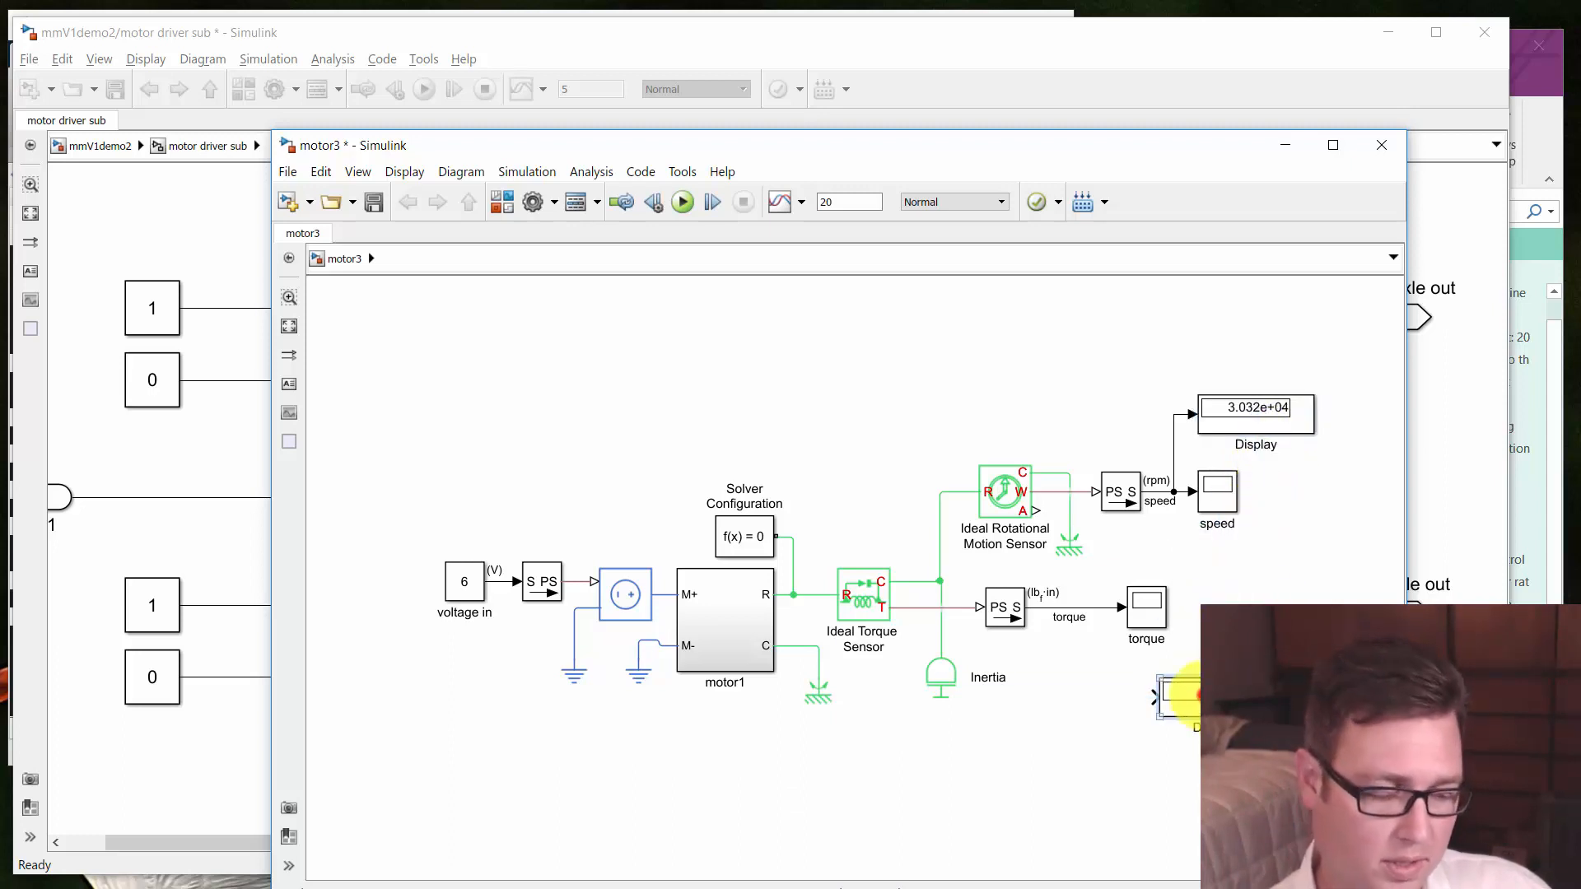
pyautogui.press('Delete')
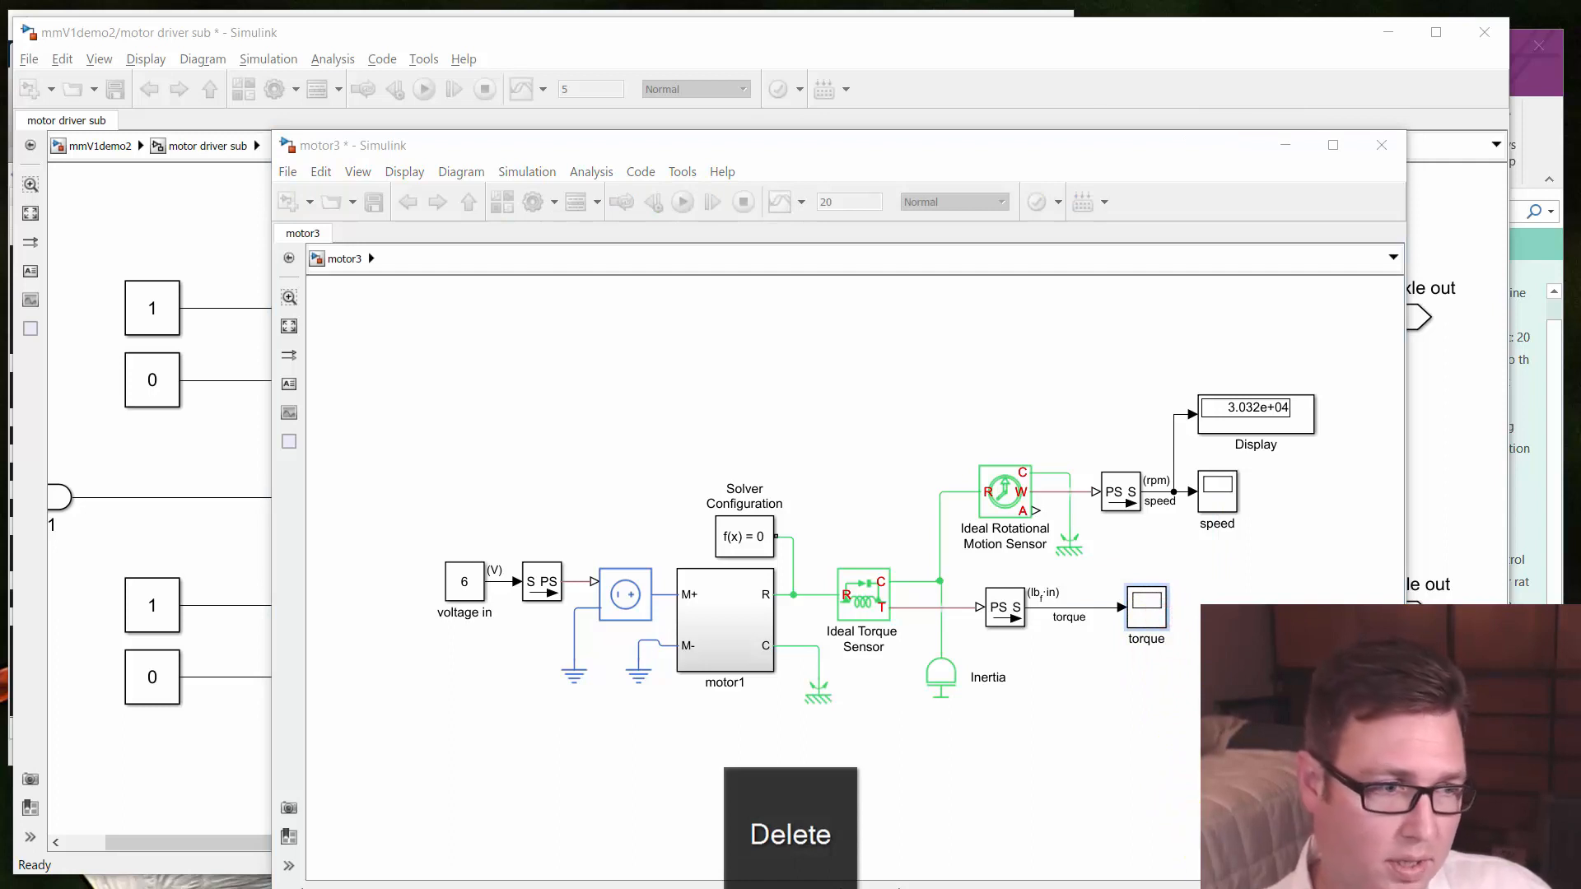
pyautogui.moveTo(1580, 330); pyautogui.dragTo(726, 147)
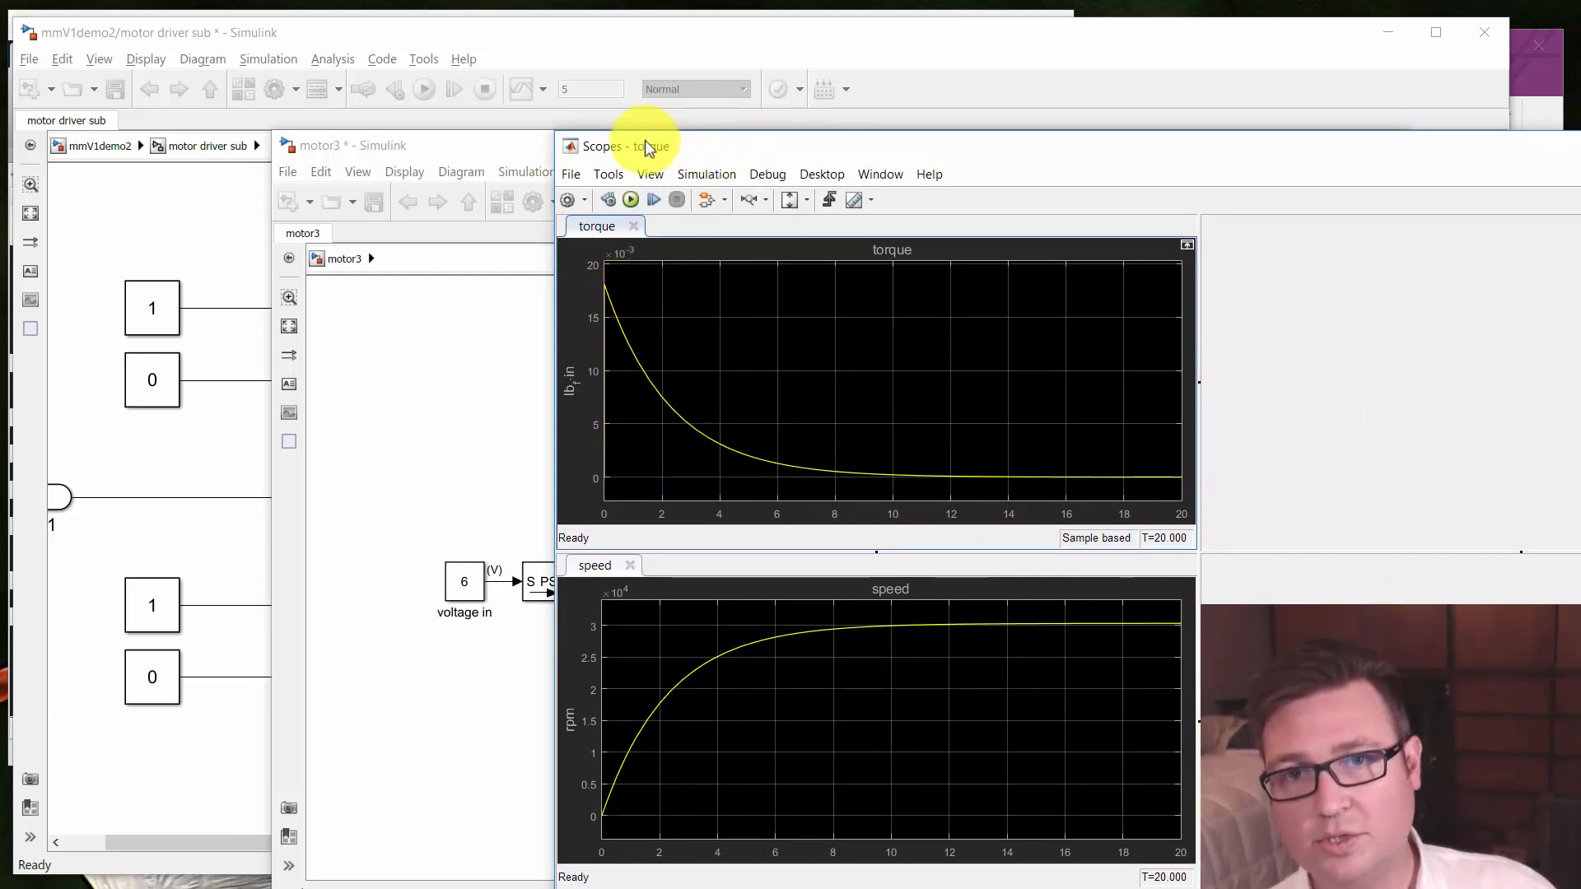
# In the motor3 model, move the voltage input, converter, voltage source and its ground away from motor1 to make room between them
pyautogui.moveTo(645, 151); pyautogui.dragTo(1580, 198)
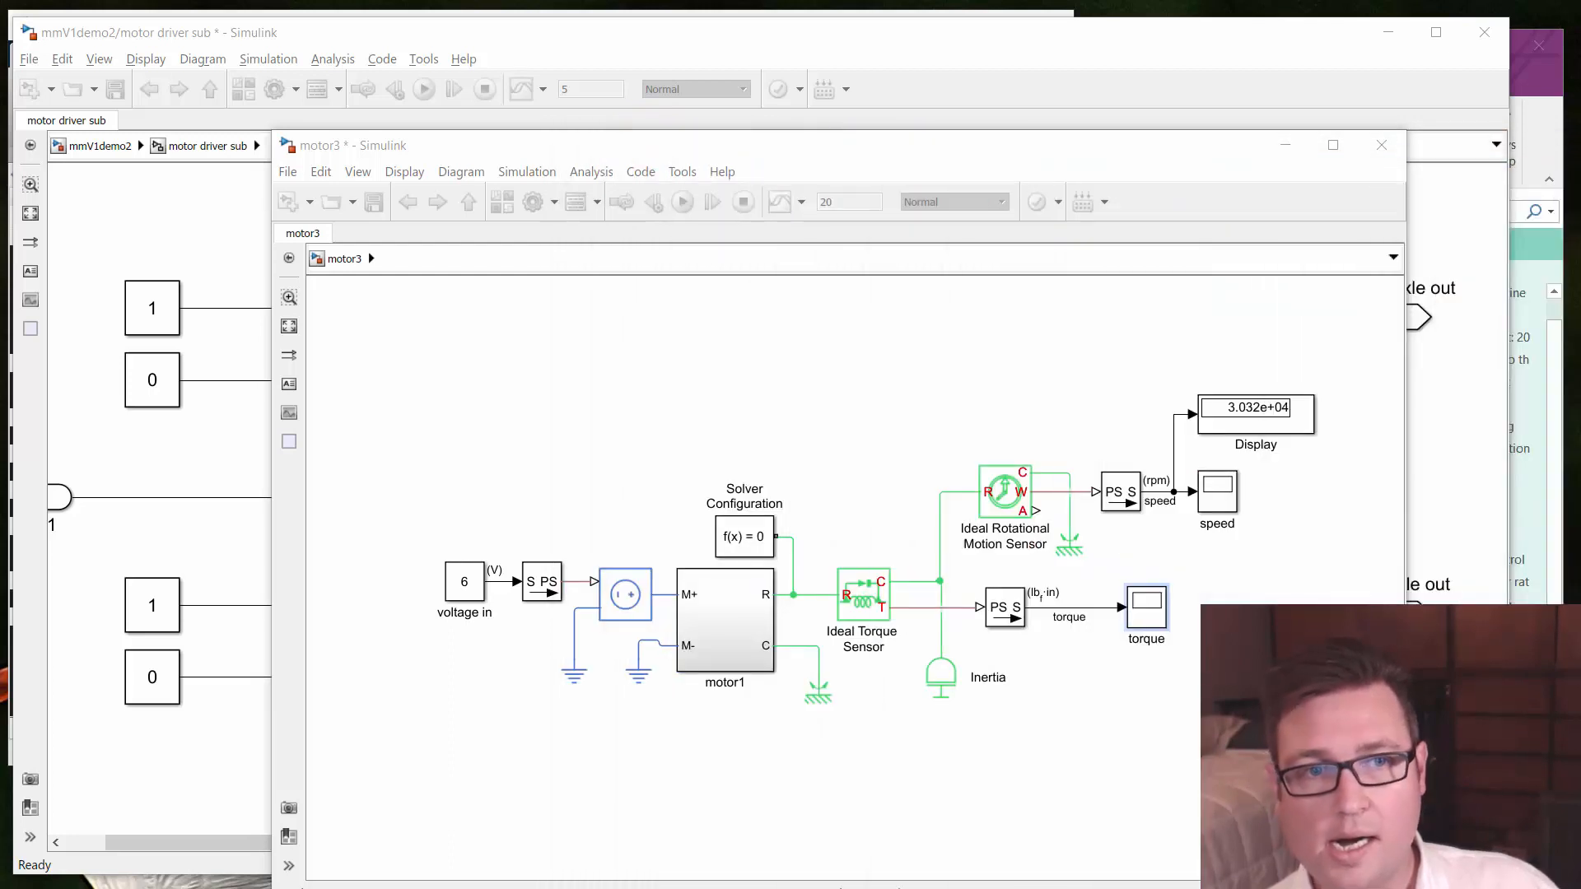
pyautogui.click(991, 471)
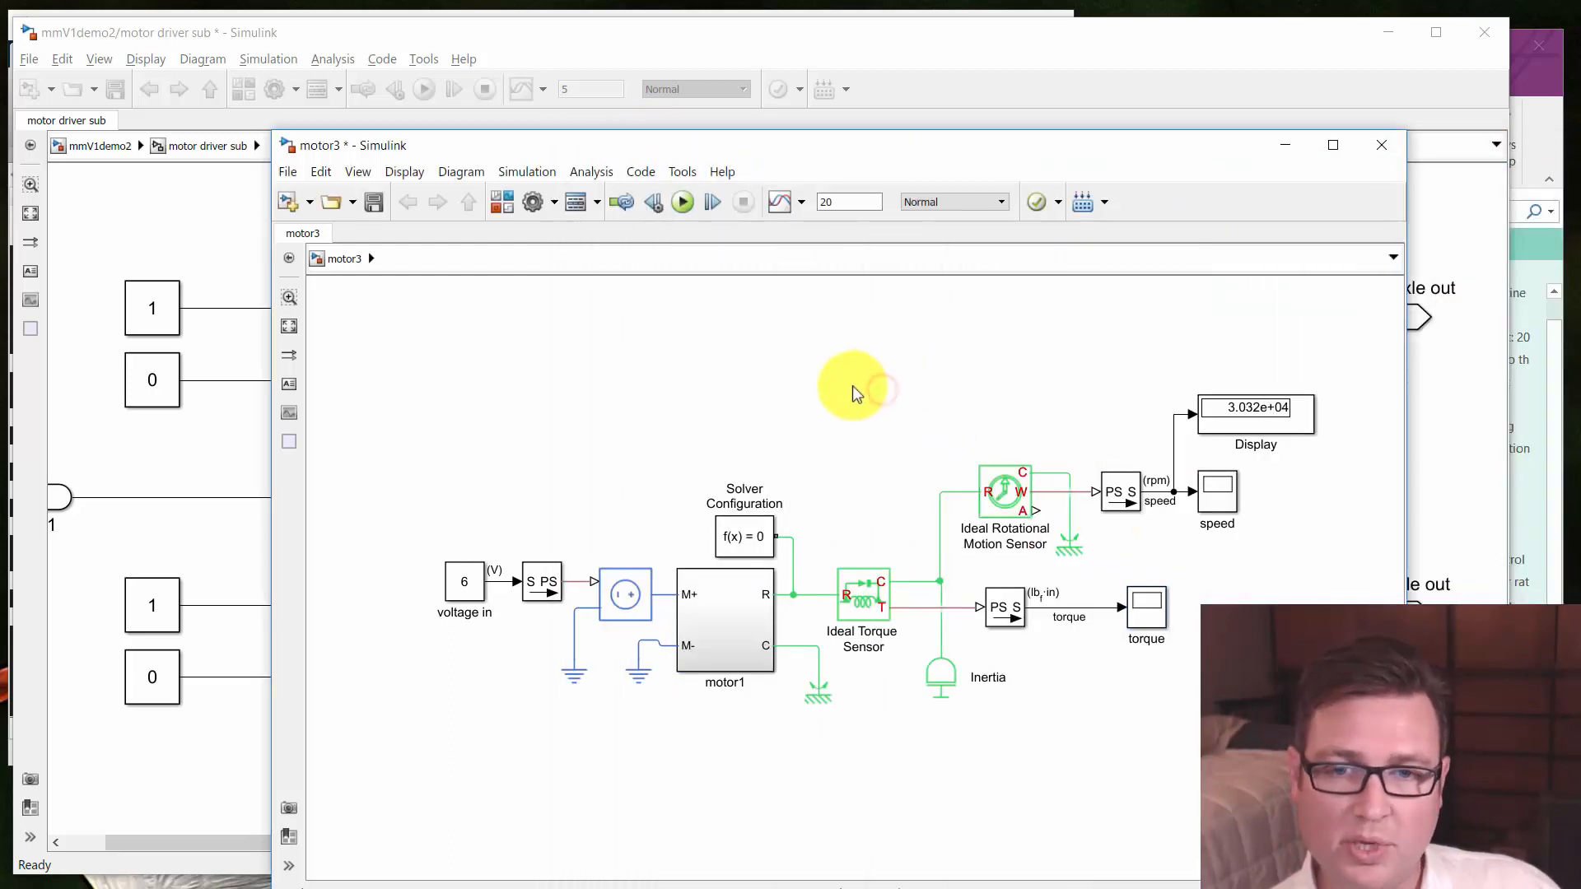
pyautogui.moveTo(854, 387); pyautogui.dragTo(942, 339)
pyautogui.moveTo(512, 477); pyautogui.dragTo(699, 697)
pyautogui.moveTo(721, 553); pyautogui.dragTo(535, 554)
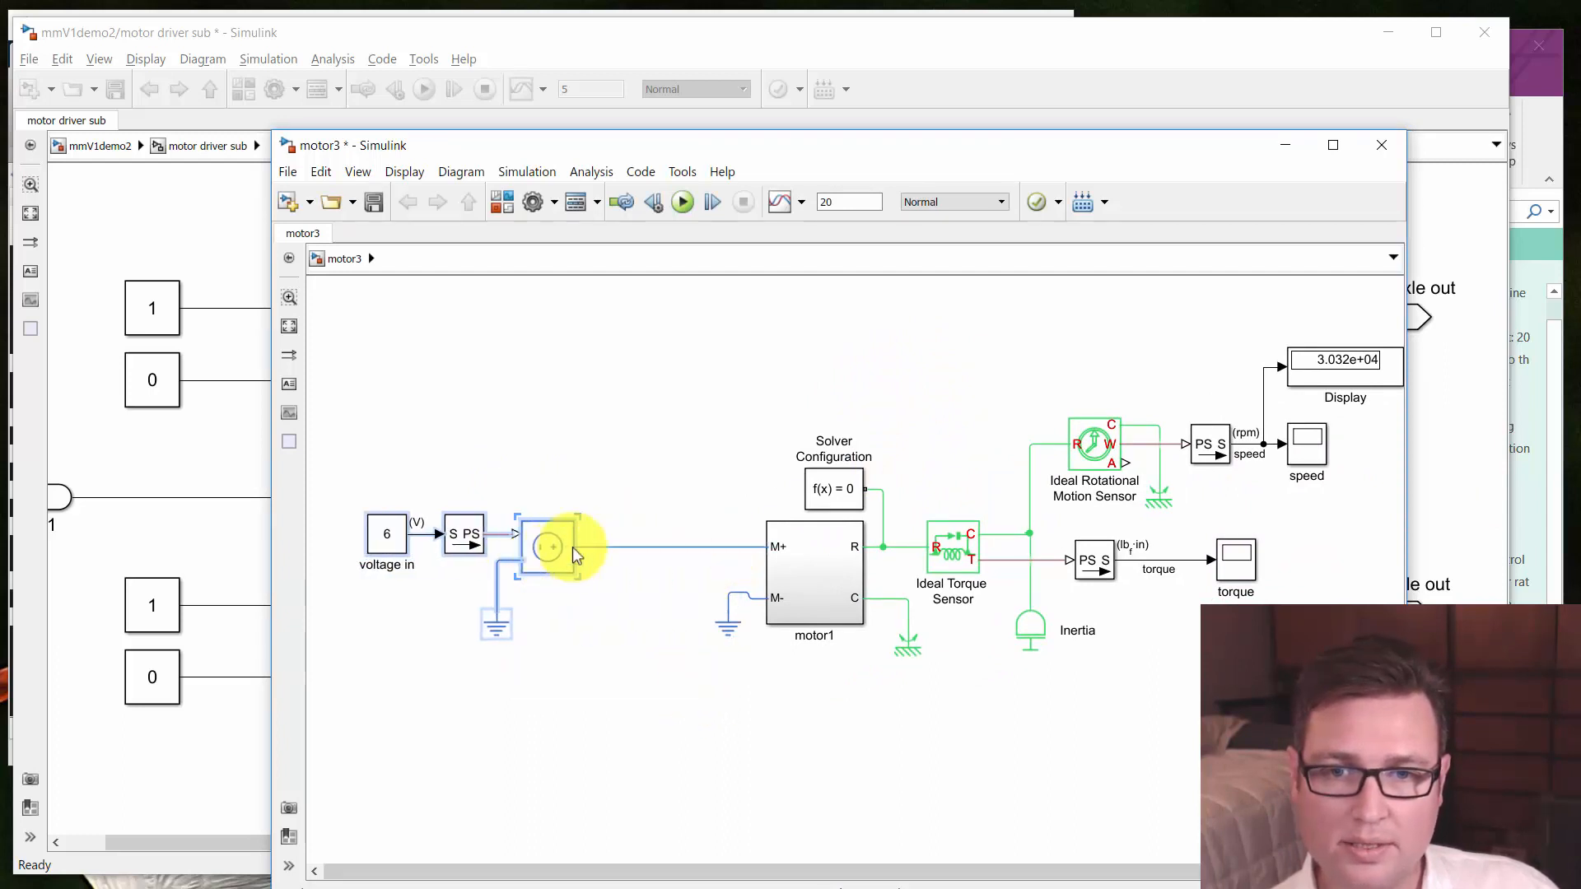
pyautogui.click(649, 478)
# Add a Current Sensor block and wire it in place of the direct line between the voltage source and motor1's M+ port
pyautogui.doubleClick(639, 359)
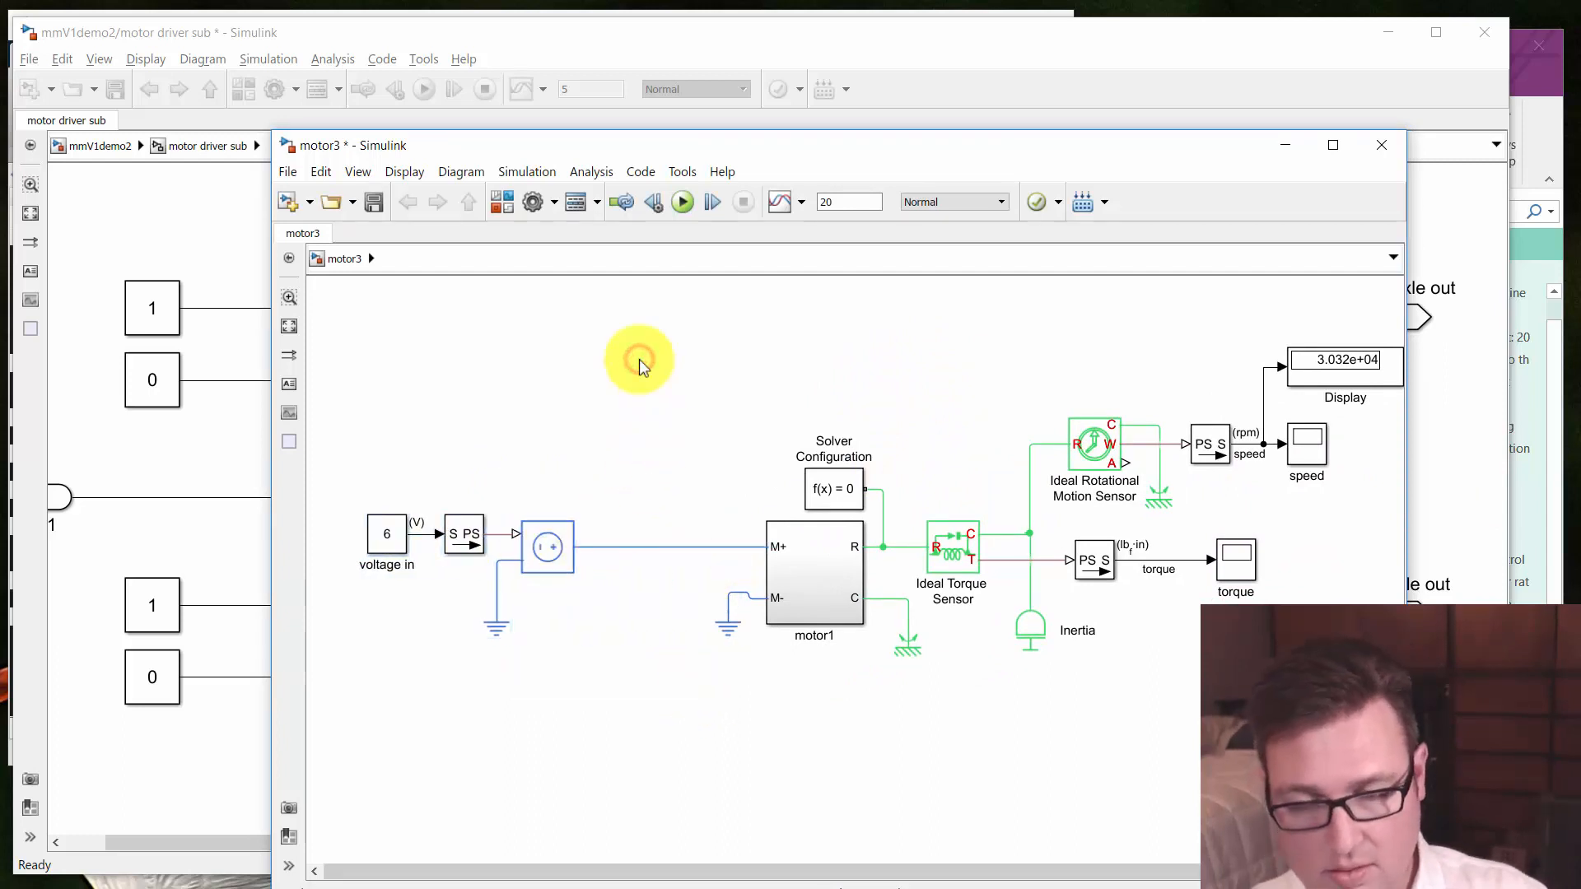
pyautogui.write('curre')
pyautogui.press('Return')
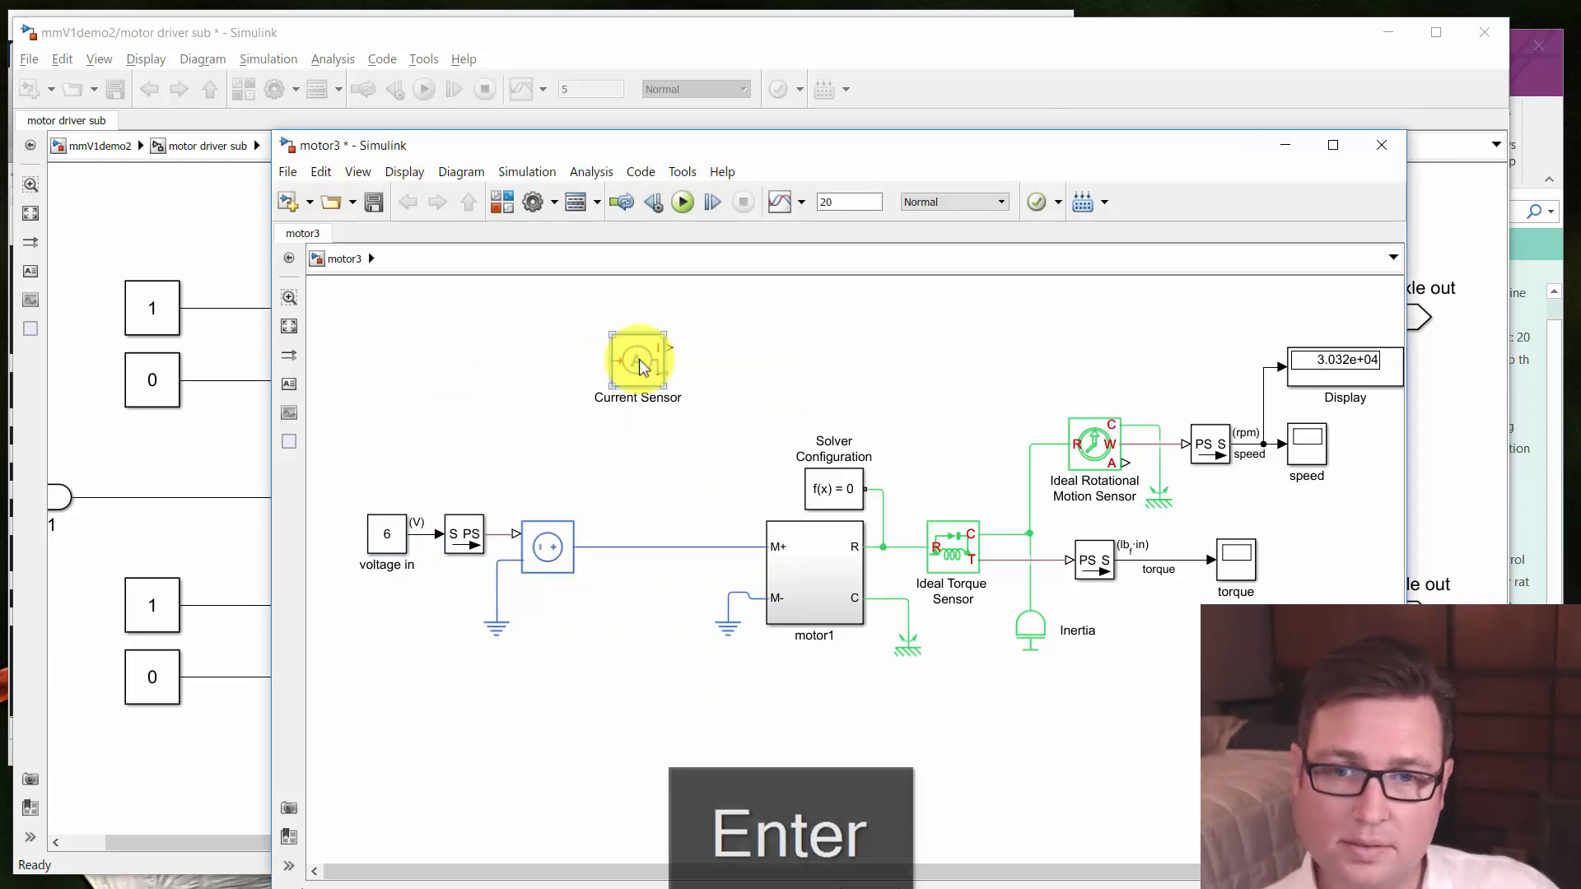
pyautogui.click(638, 529)
pyautogui.press('Delete')
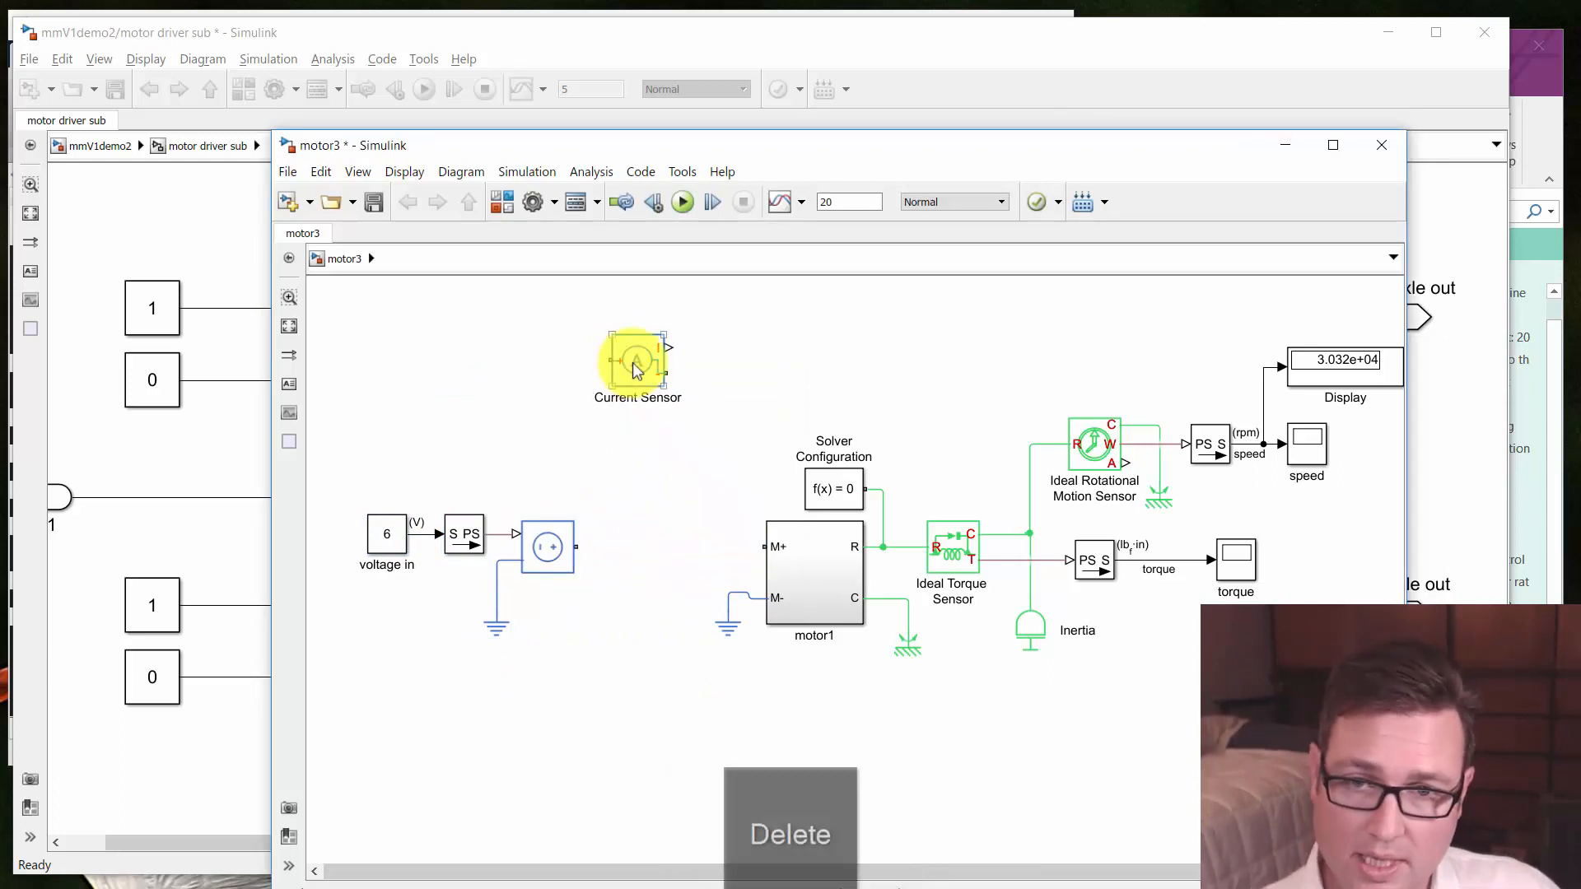
pyautogui.moveTo(621, 363); pyautogui.dragTo(765, 549)
pyautogui.click(612, 550)
# Shift the source blocks and Current Sensor together to straighten the sensor's line into motor1's M+ port
pyautogui.moveTo(350, 447); pyautogui.dragTo(628, 682)
pyautogui.keyDown('shift'); pyautogui.click(659, 545); pyautogui.keyUp('shift')
pyautogui.moveTo(660, 545); pyautogui.dragTo(652, 532)
pyautogui.click(682, 451)
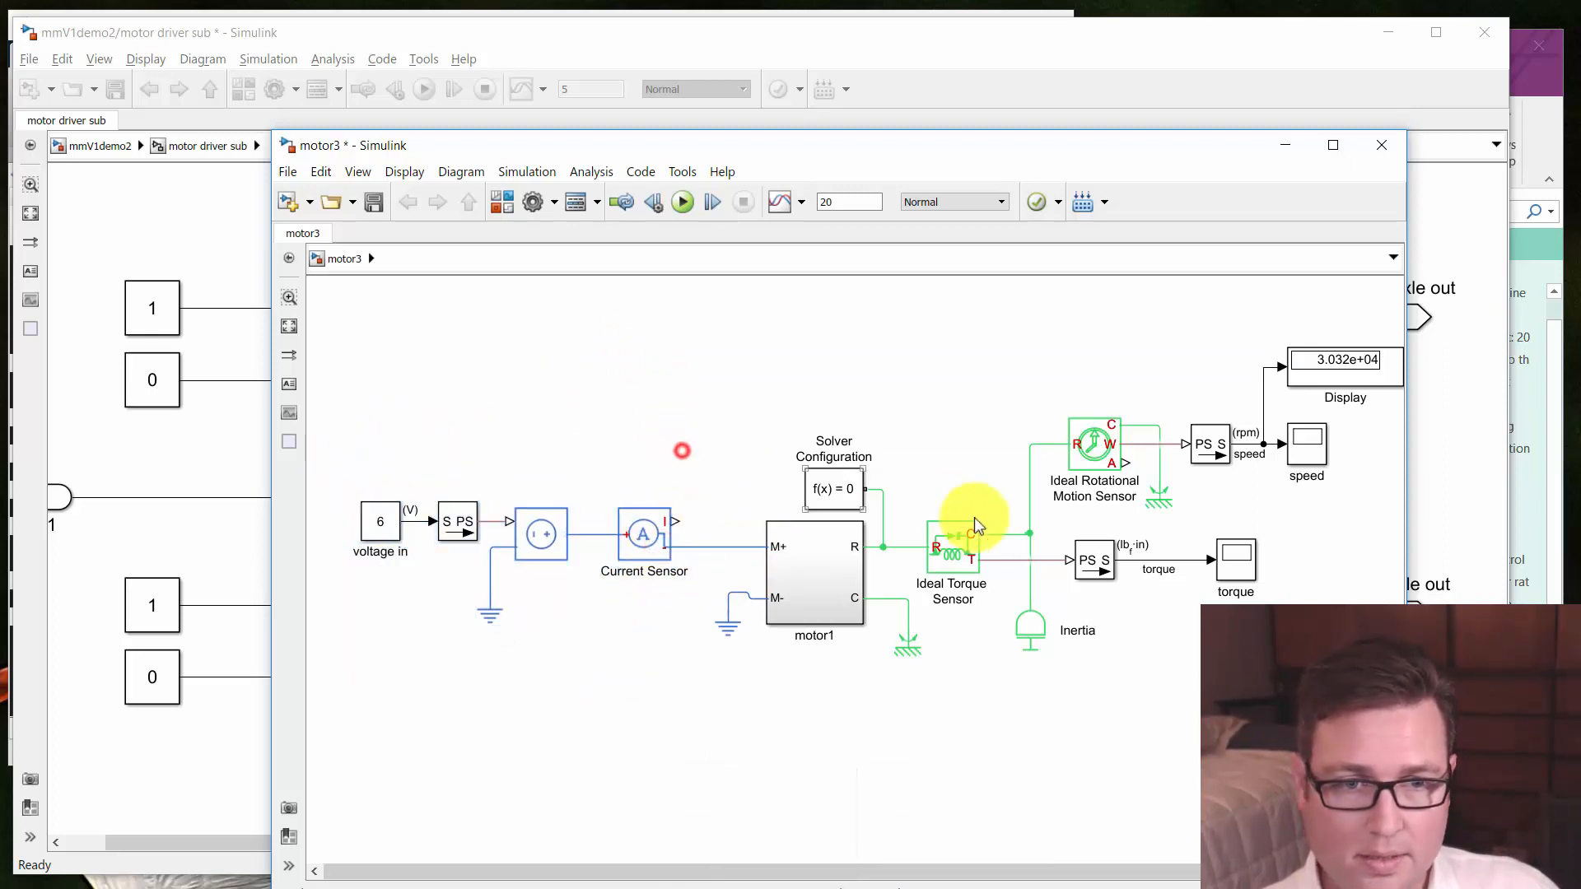
# Copy the torque PS-Simulink Converter above the Current Sensor, rotate it upright and connect it to the sensor's I output
pyautogui.moveTo(1083, 574); pyautogui.dragTo(704, 453)
pyautogui.hotkey('ctrl', 'r')
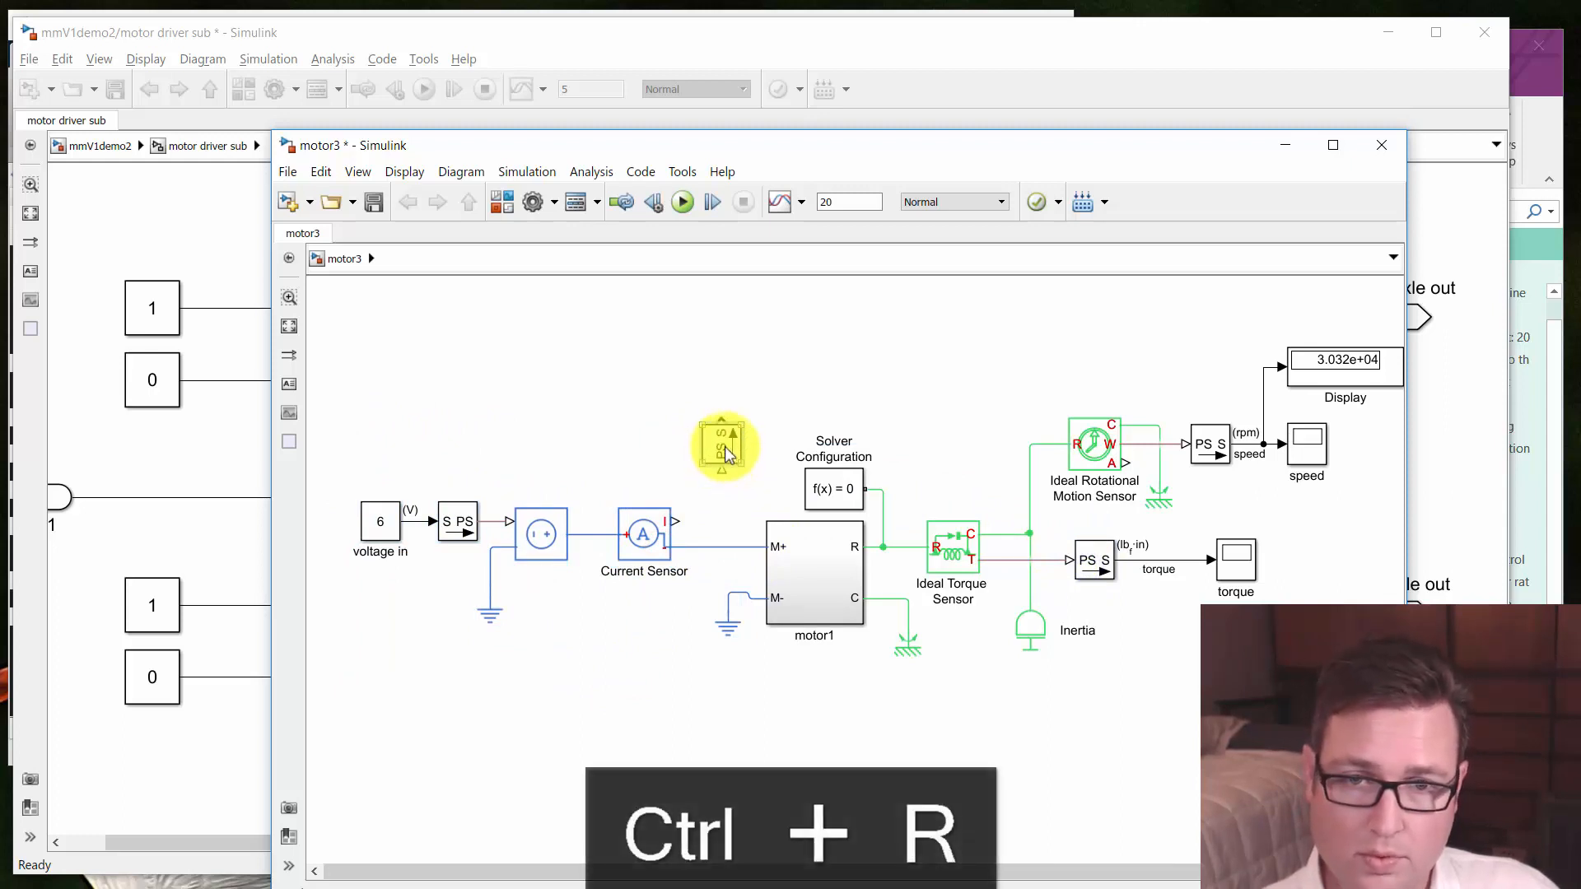
pyautogui.moveTo(724, 446); pyautogui.dragTo(660, 527)
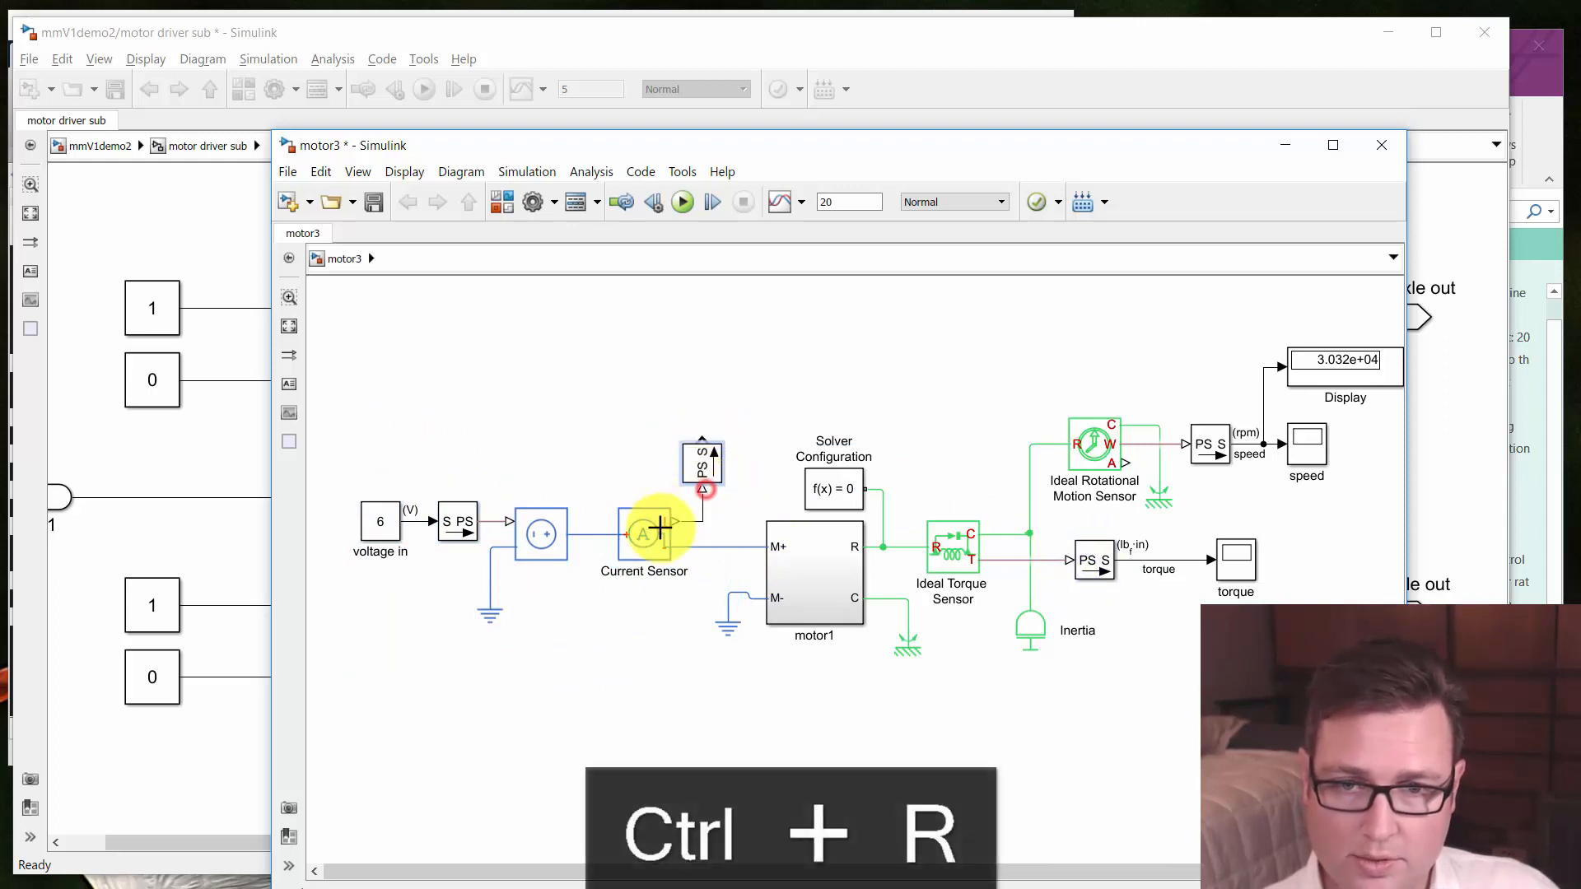
# Set the output signal unit of the current sensor's PS-Simulink Converter to A
pyautogui.doubleClick(704, 458)
pyautogui.doubleClick(734, 669)
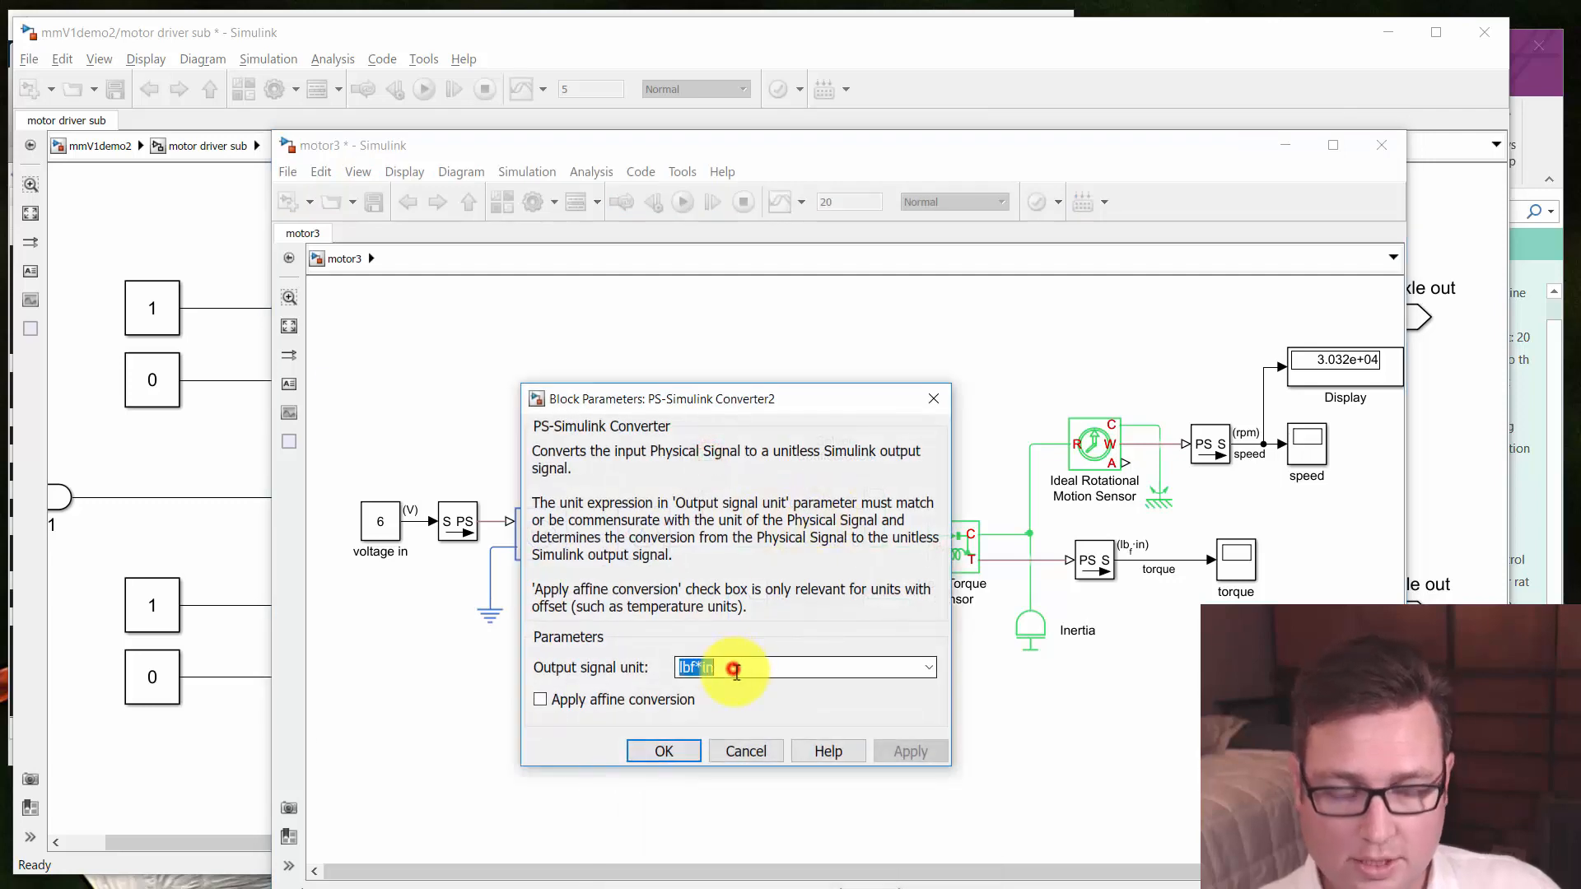
pyautogui.write('A')
pyautogui.press('Return')
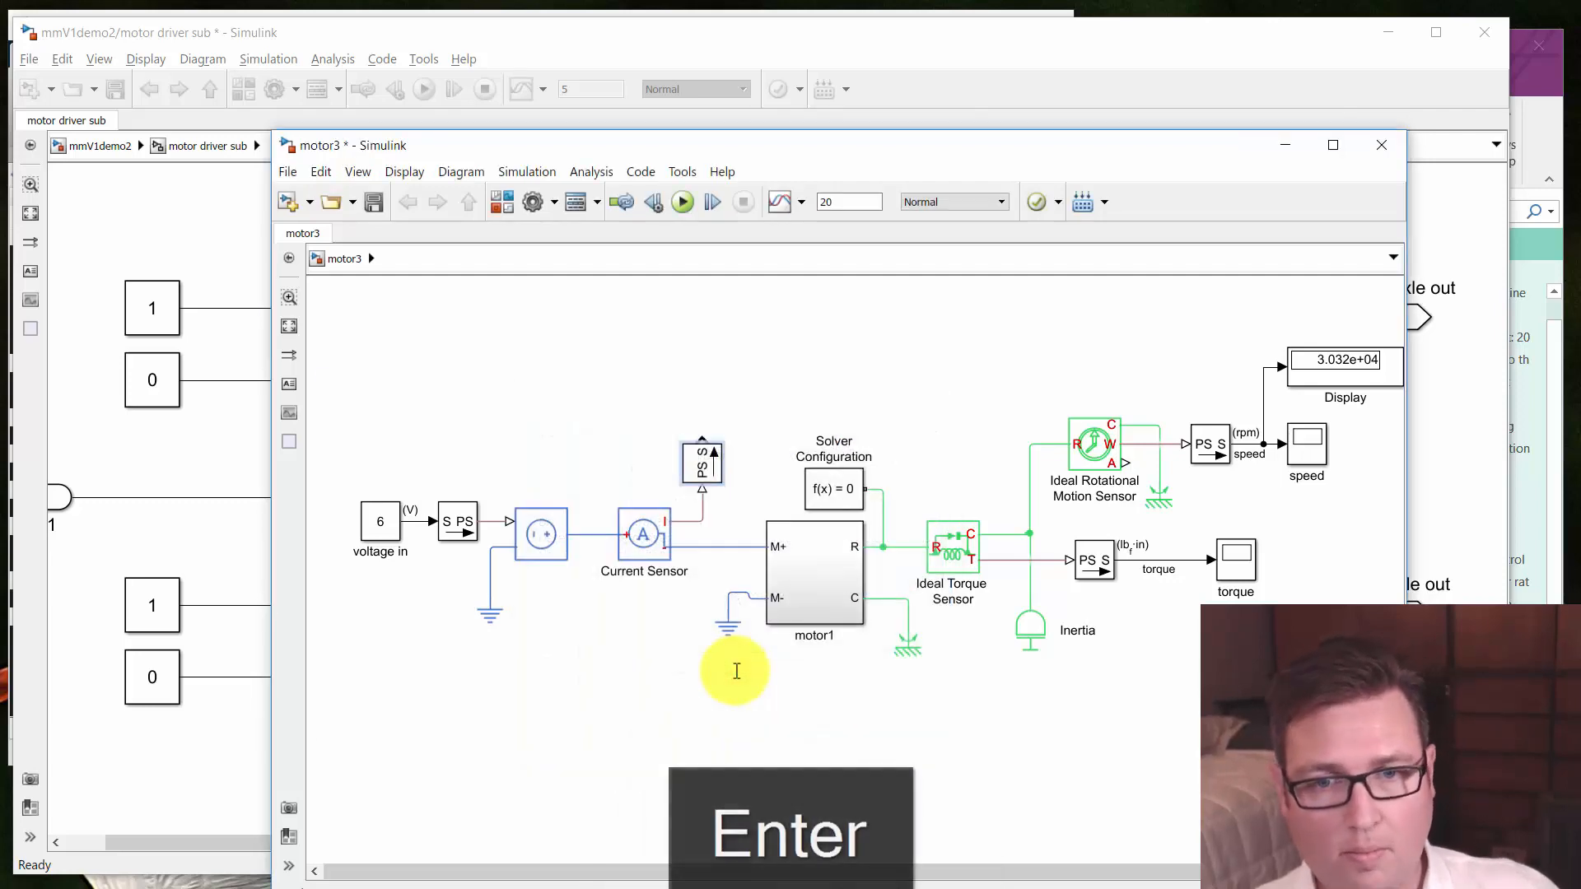
# Copy the torque scope to the new converter's output, rename it current, and label its signal line current
pyautogui.moveTo(1235, 560)
pyautogui.mouseDown()
pyautogui.moveTo(980, 452)
pyautogui.moveTo(812, 354)
pyautogui.moveTo(723, 395)
pyautogui.moveTo(741, 430)
pyautogui.mouseUp()
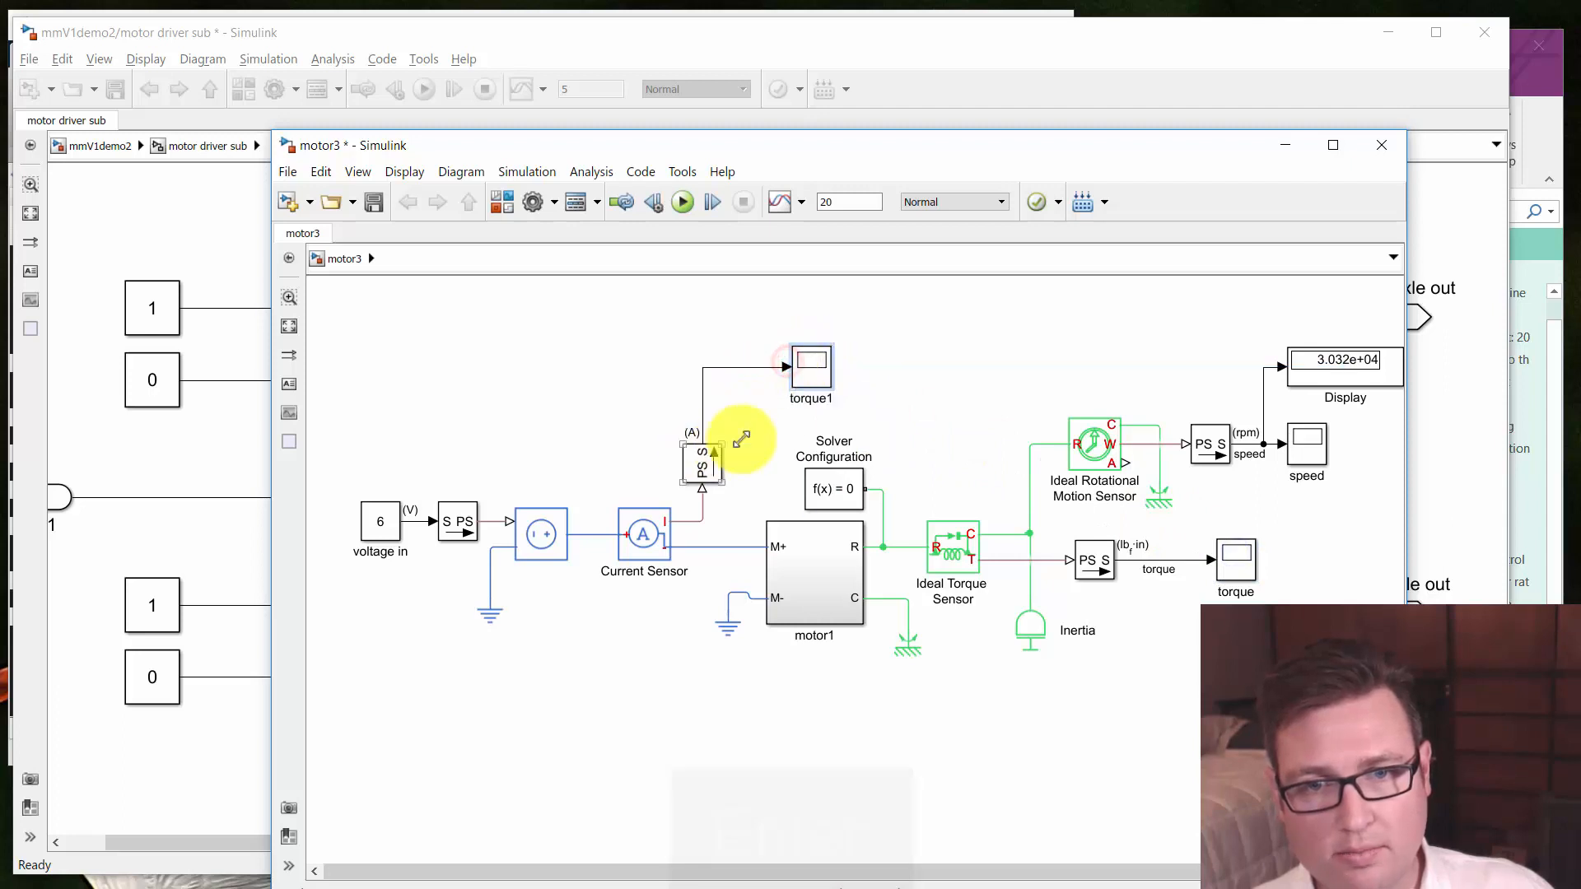
pyautogui.doubleClick(810, 399)
pyautogui.press('BackSpace')
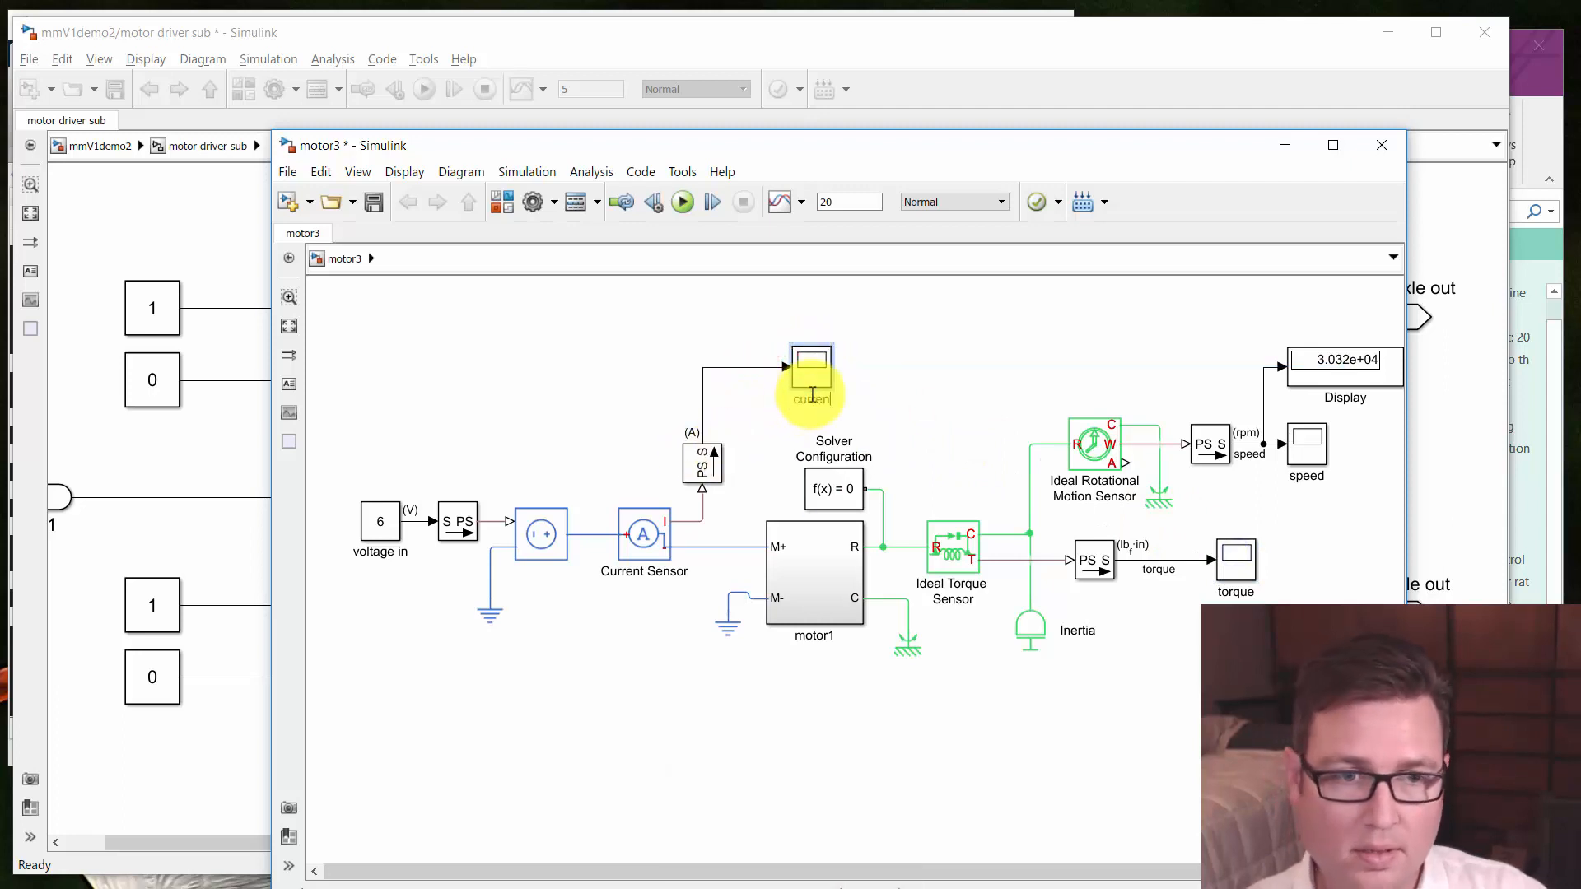
pyautogui.click(747, 338)
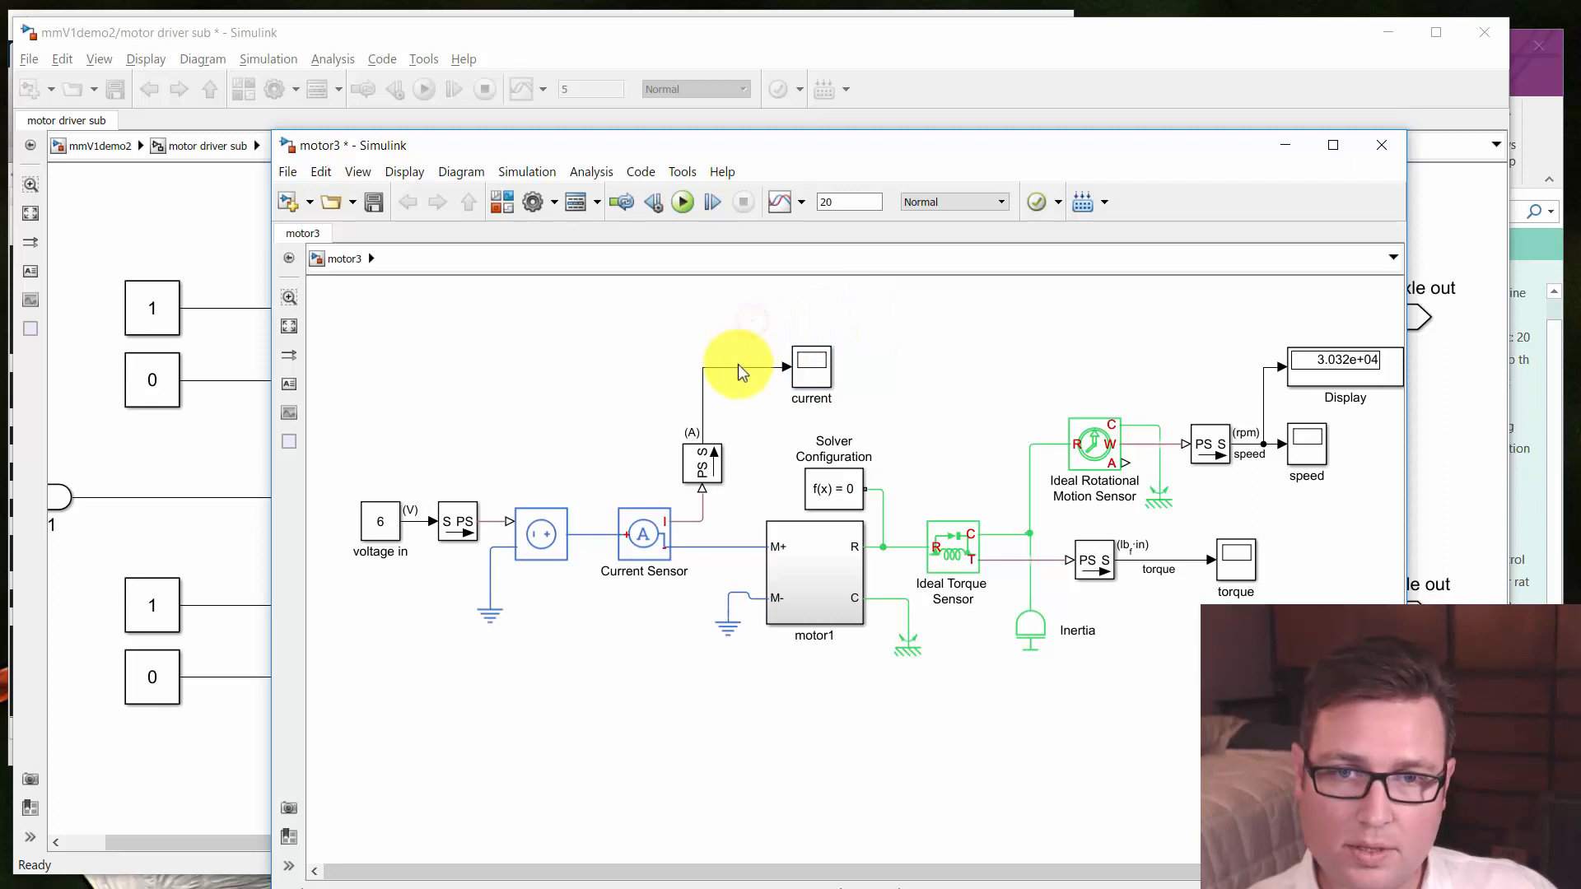
pyautogui.click(737, 364)
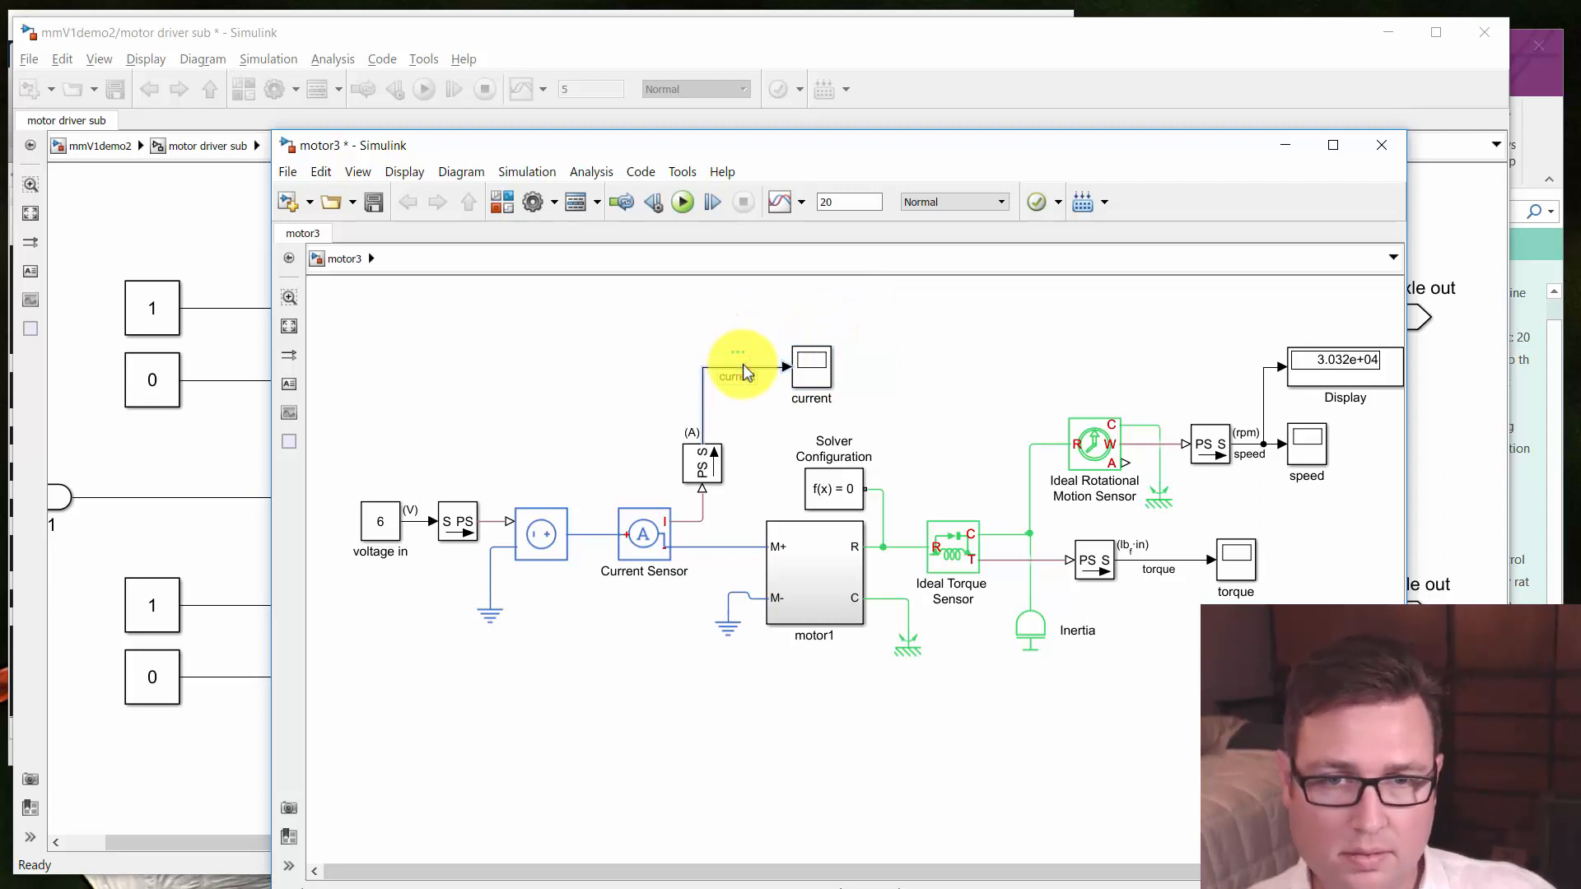
pyautogui.click(901, 364)
# Open the current scope beside the torque and speed plots and rerun the simulation to plot the motor current
pyautogui.doubleClick(813, 372)
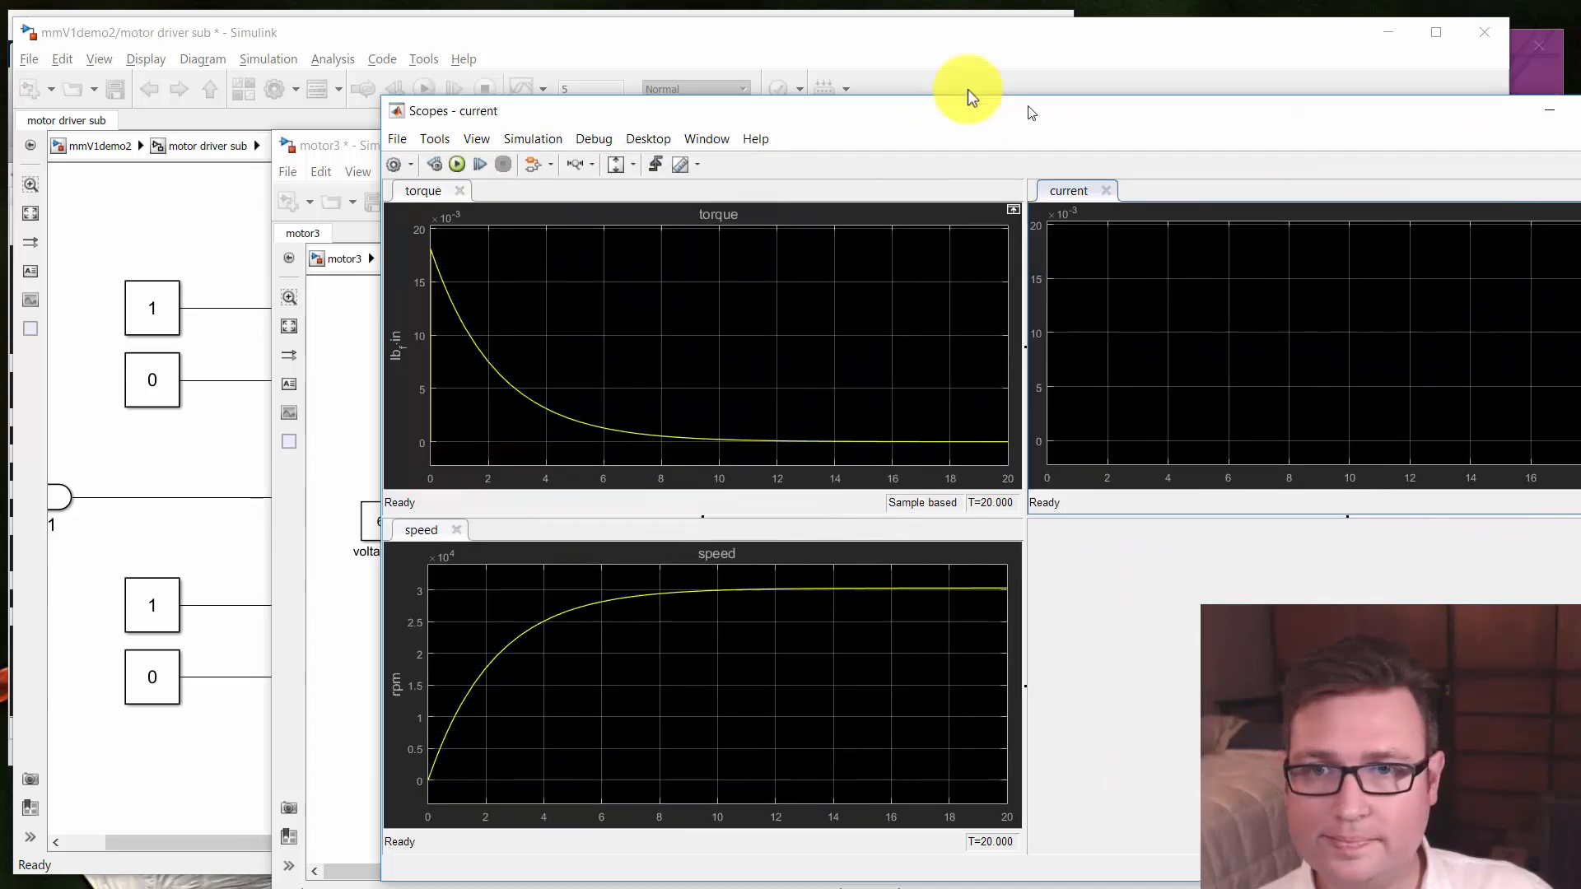
pyautogui.moveTo(971, 92); pyautogui.dragTo(680, 37)
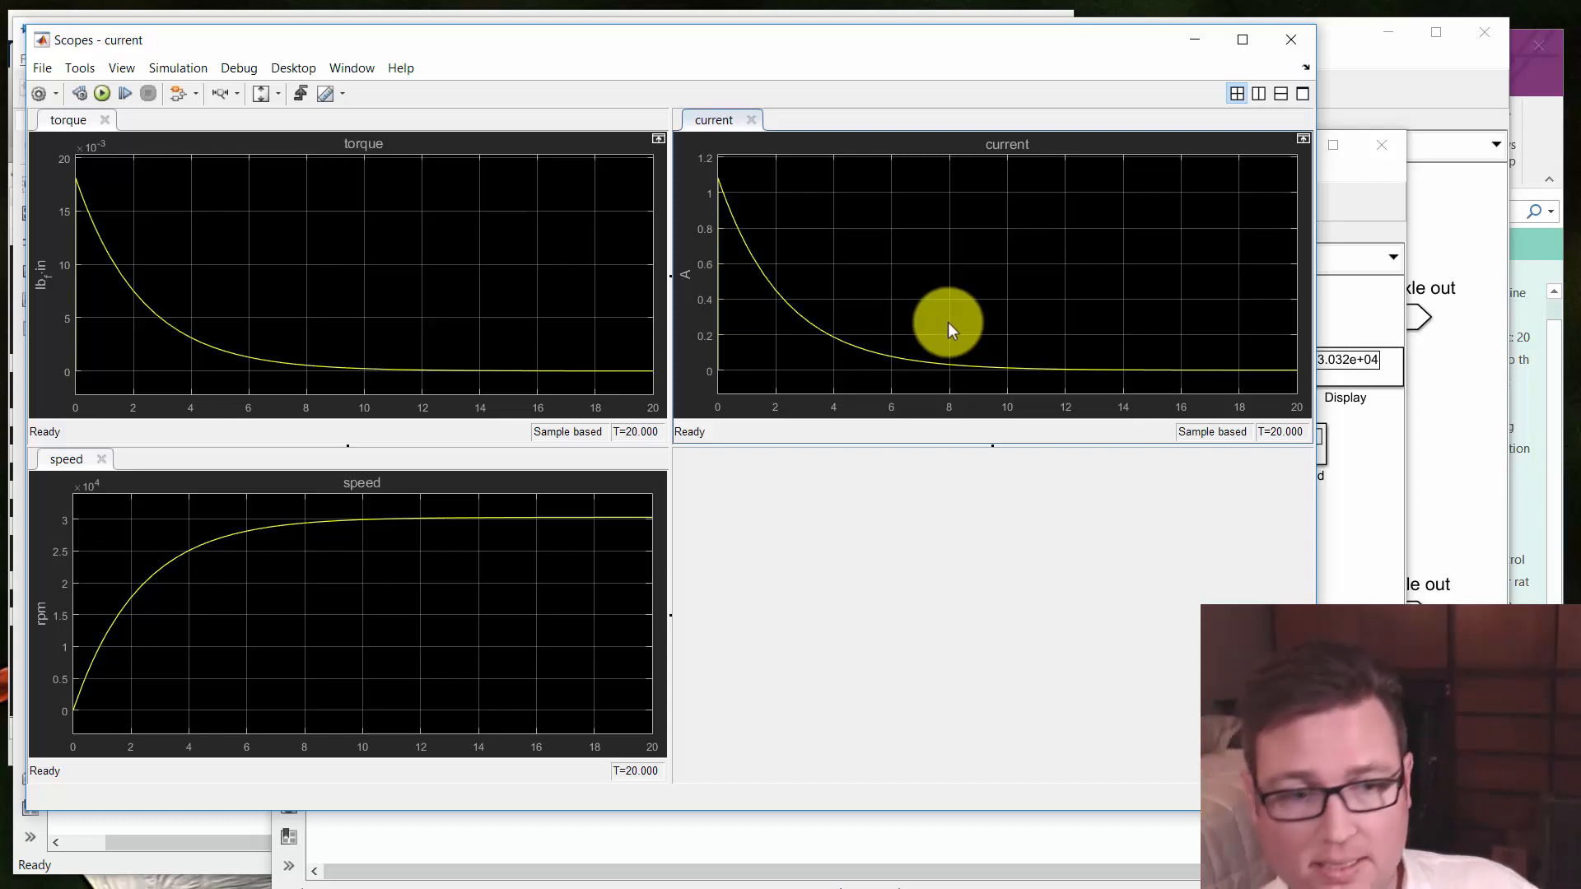
# Switch to the browser and check the free-run and stall current specifications on the Pololu gearmotor page
pyautogui.hotkey('alt', 'Tab')
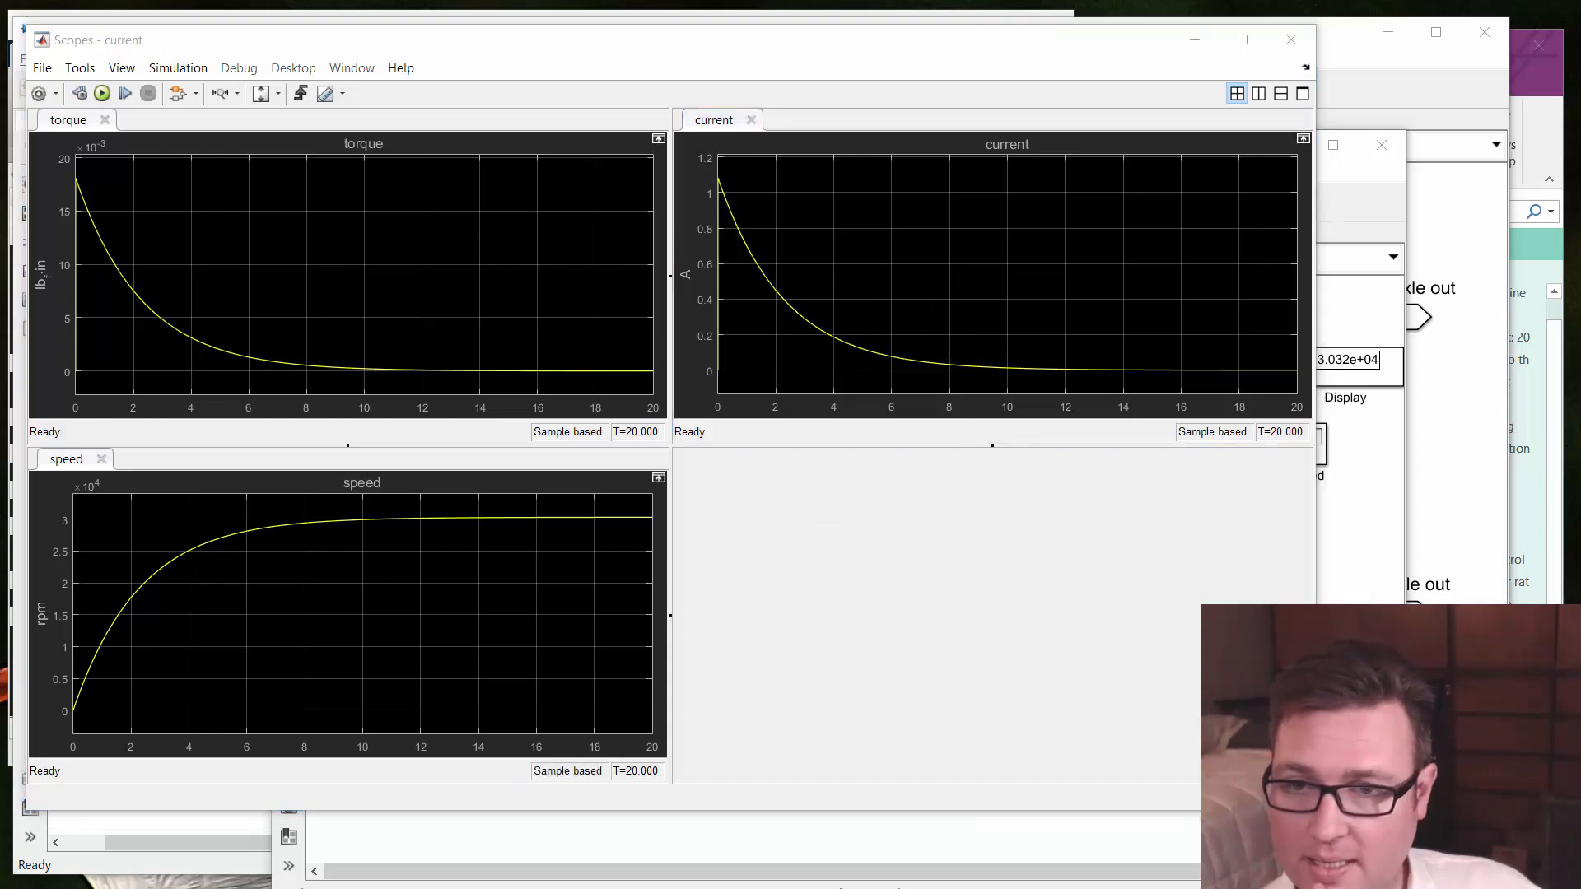
pyautogui.click(720, 512)
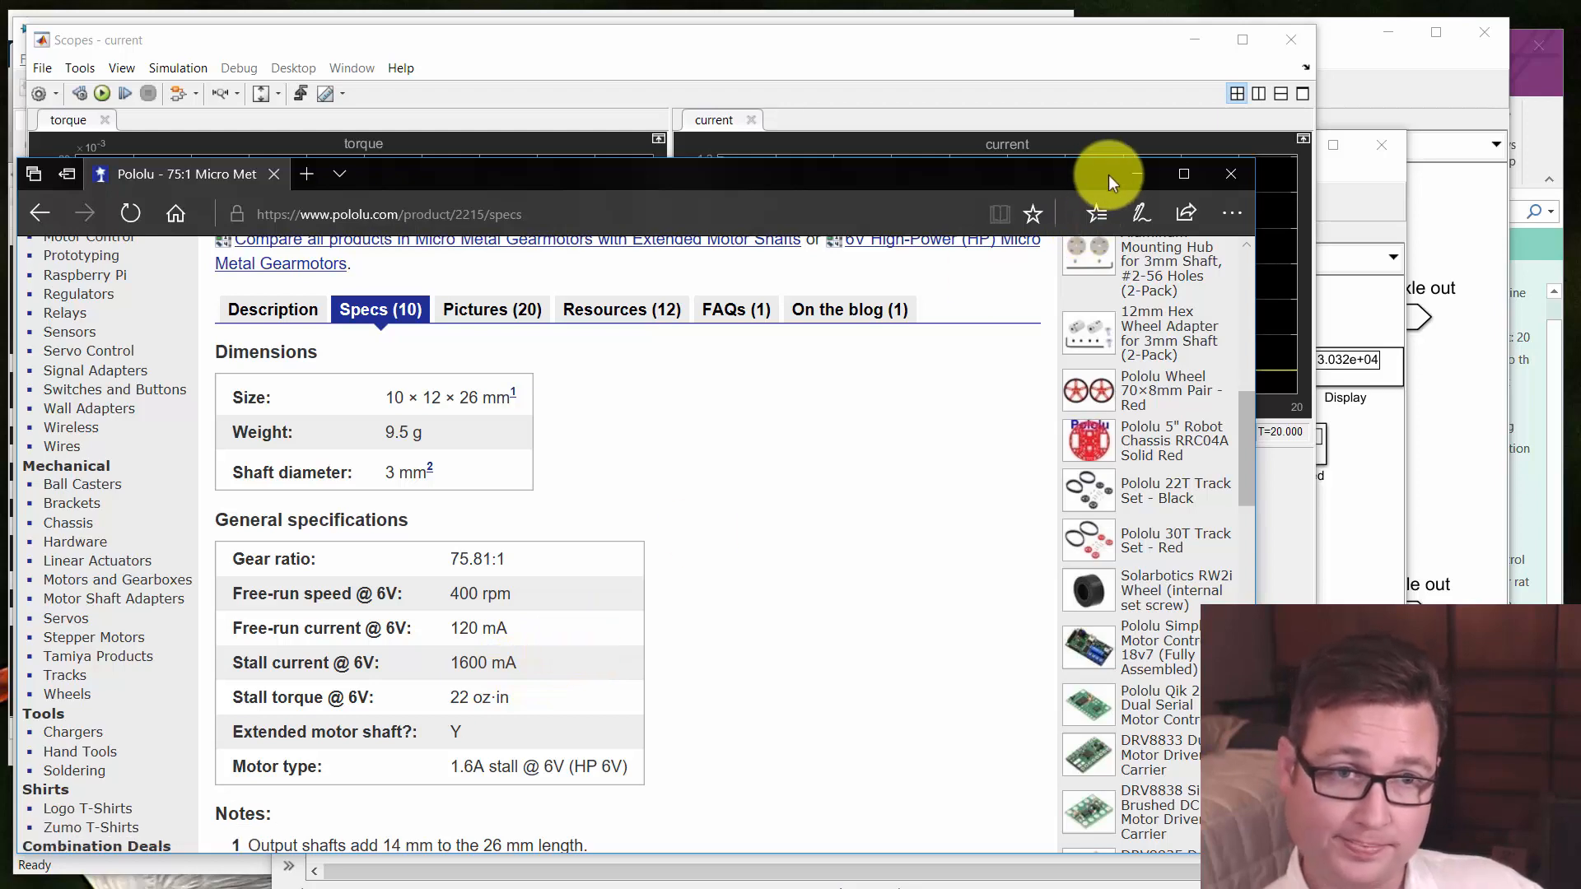
pyautogui.click(1134, 175)
# Inside motor1, set the DC Motor's model parameterization to By rated power, rated speed & no-load speed, and review its electrical parameters
pyautogui.click(1357, 593)
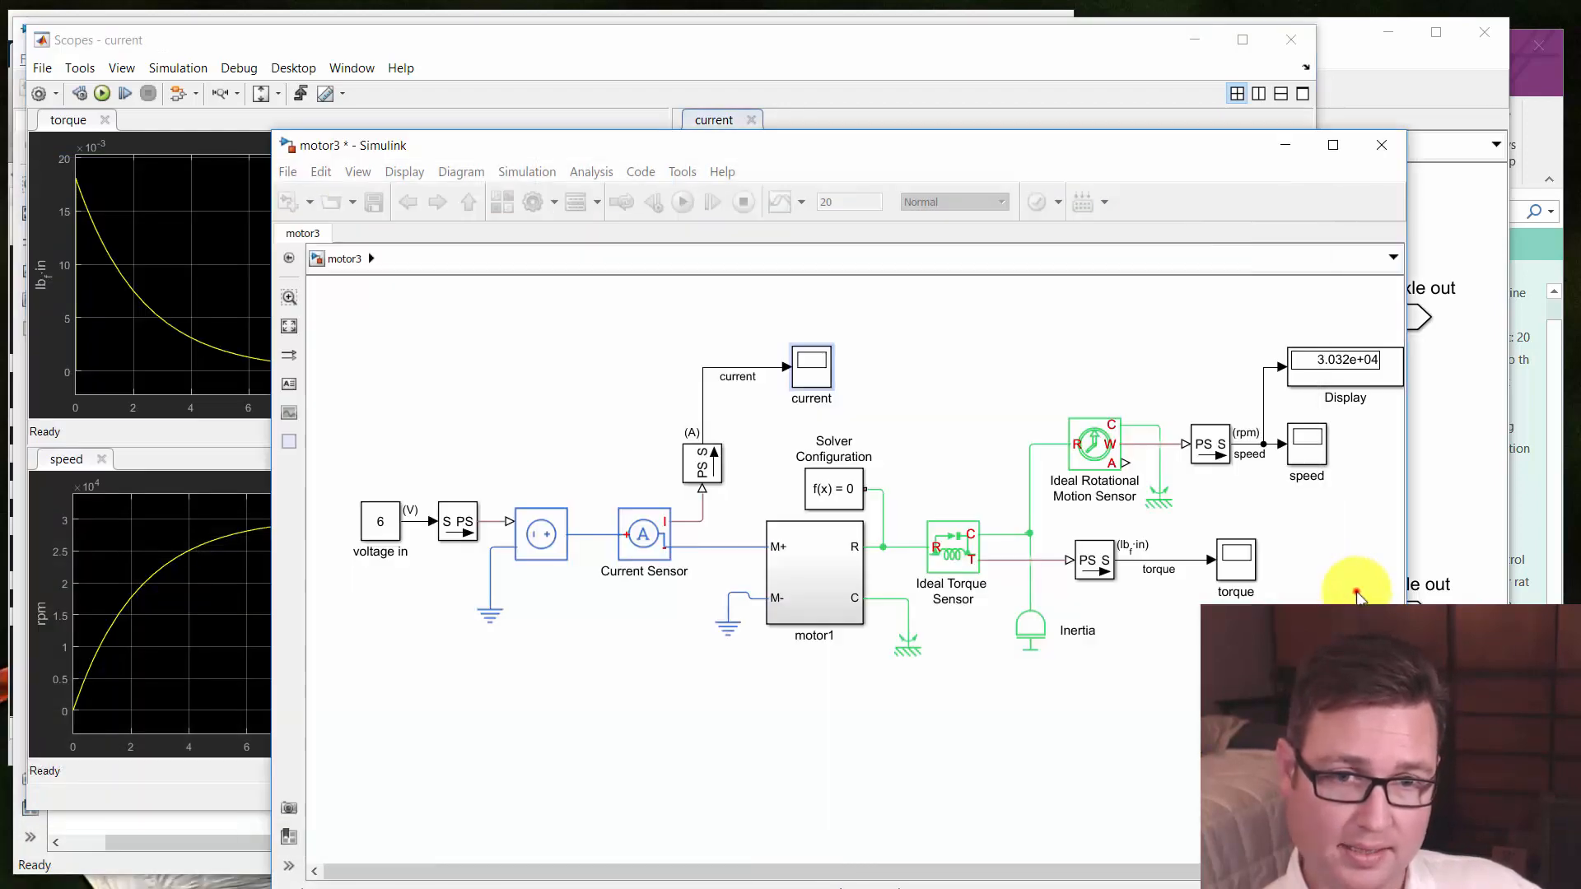
pyautogui.doubleClick(820, 586)
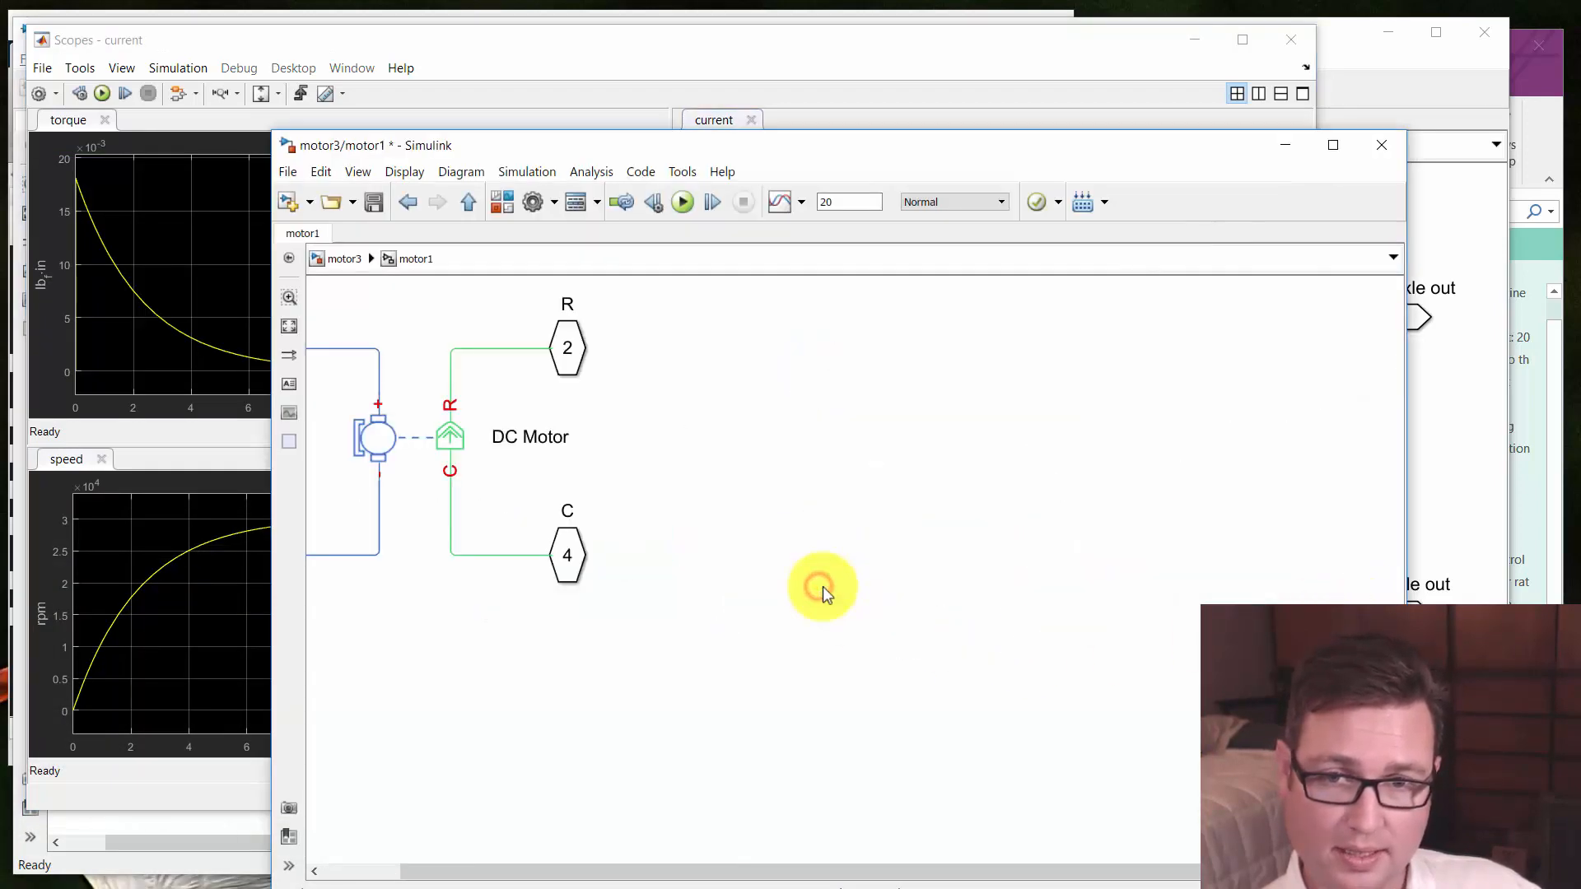
pyautogui.moveTo(788, 514); pyautogui.dragTo(1174, 536)
pyautogui.doubleClick(822, 475)
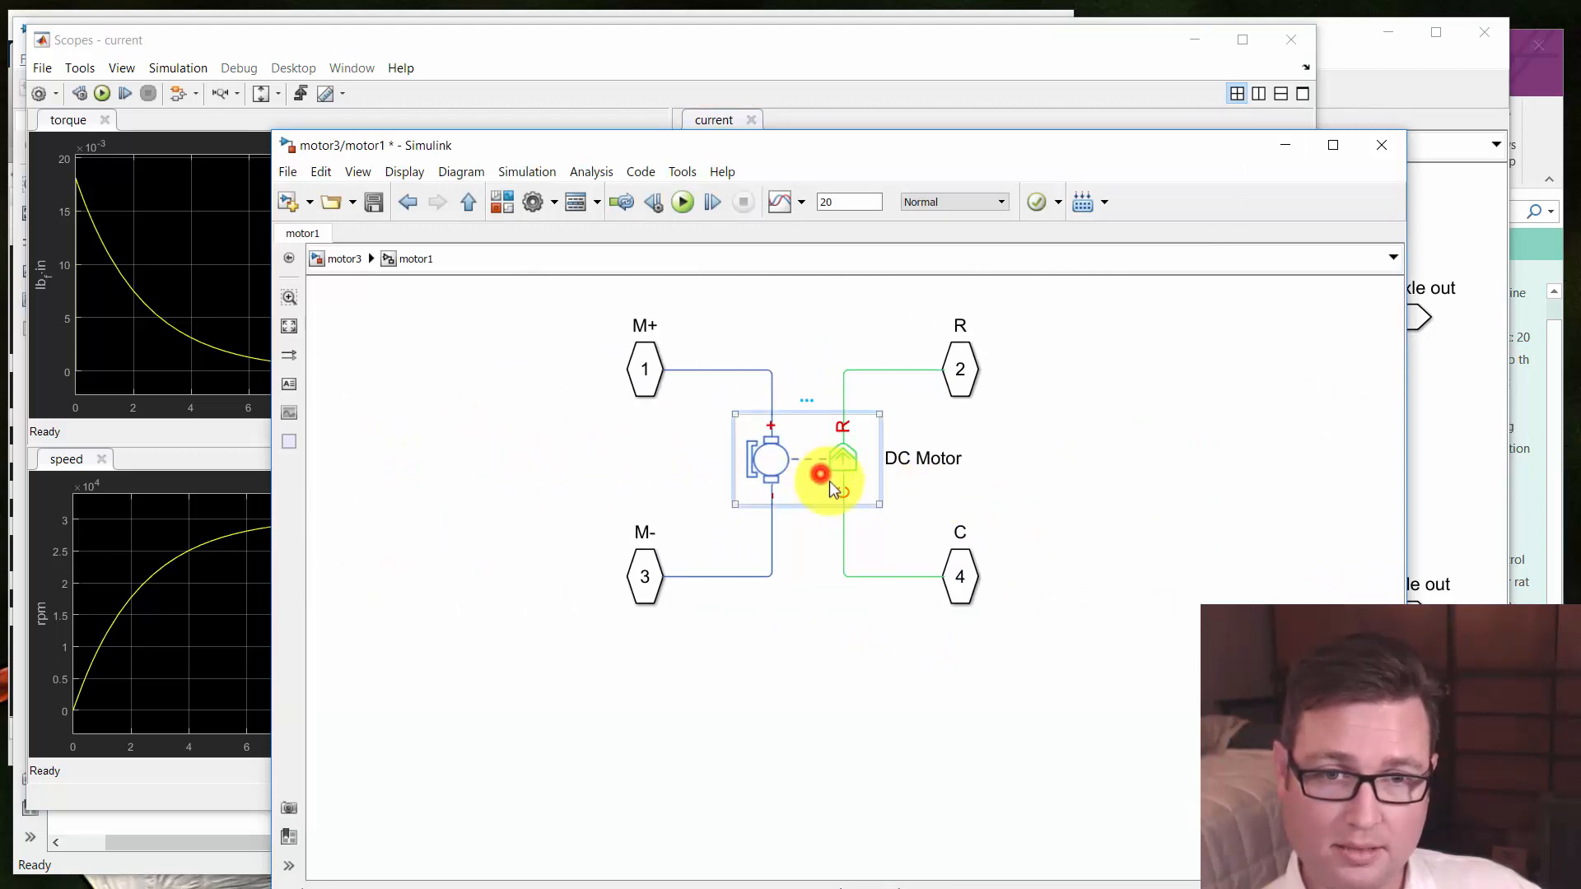
pyautogui.moveTo(873, 303); pyautogui.dragTo(360, 179)
pyautogui.click(527, 480)
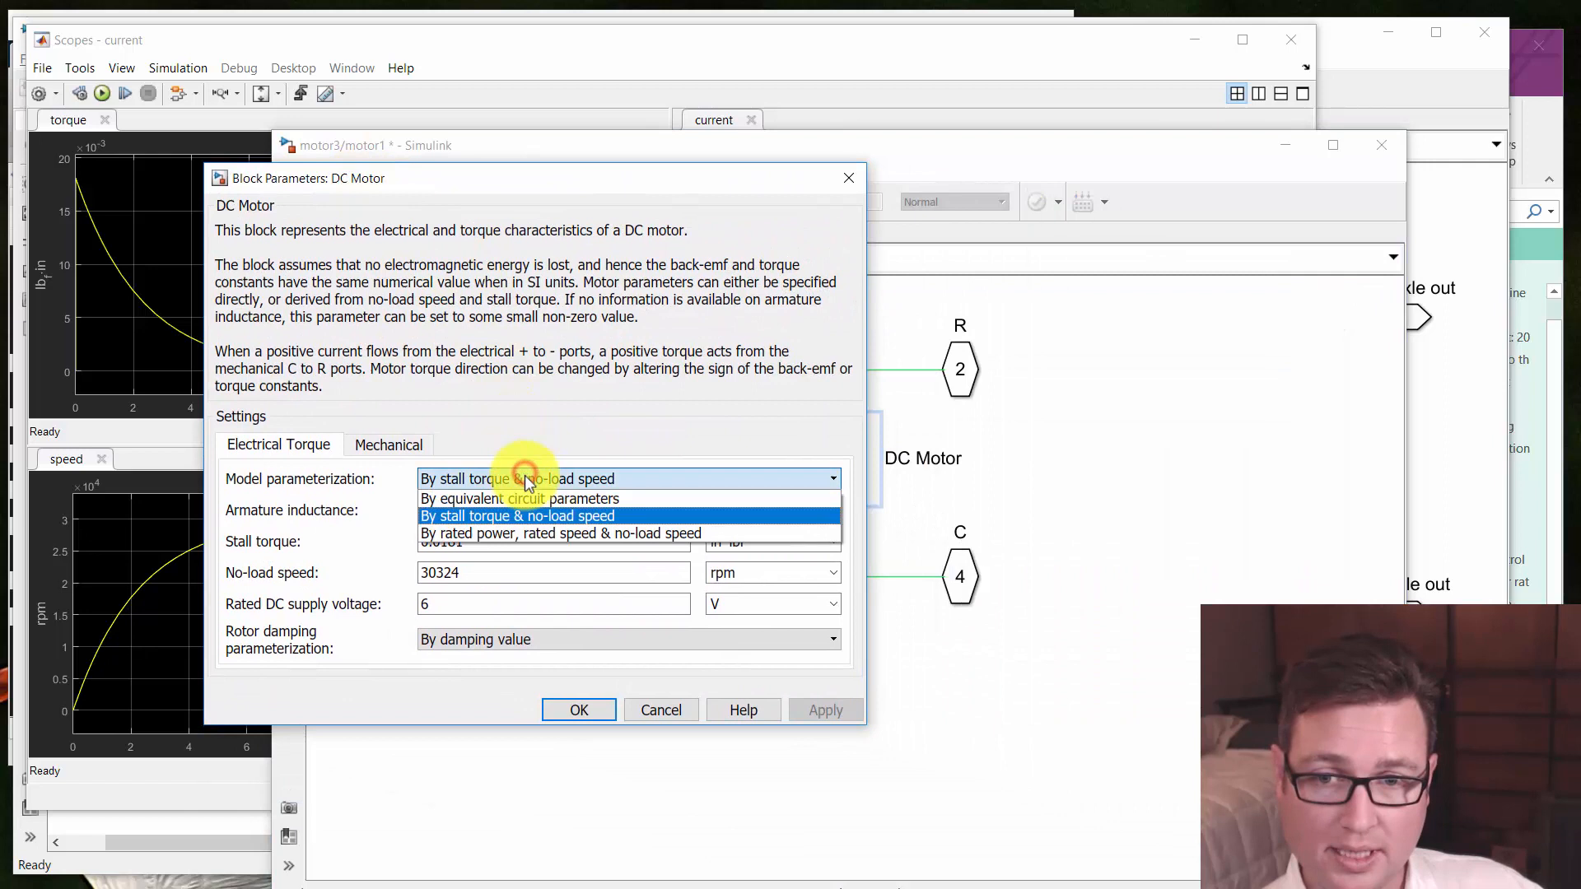
pyautogui.click(527, 533)
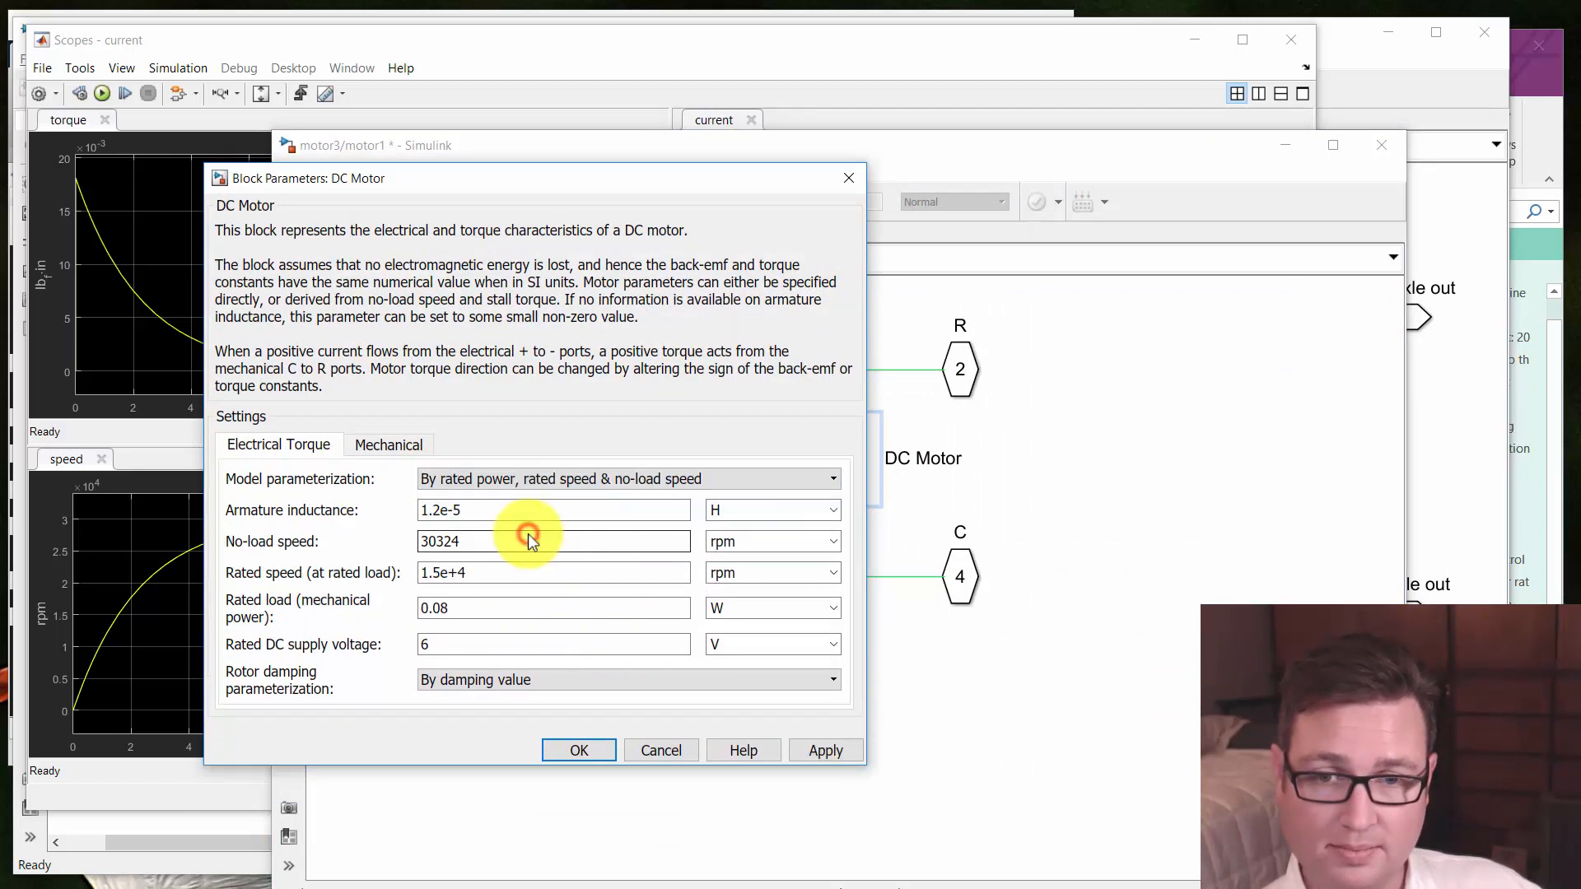
pyautogui.doubleClick(514, 509)
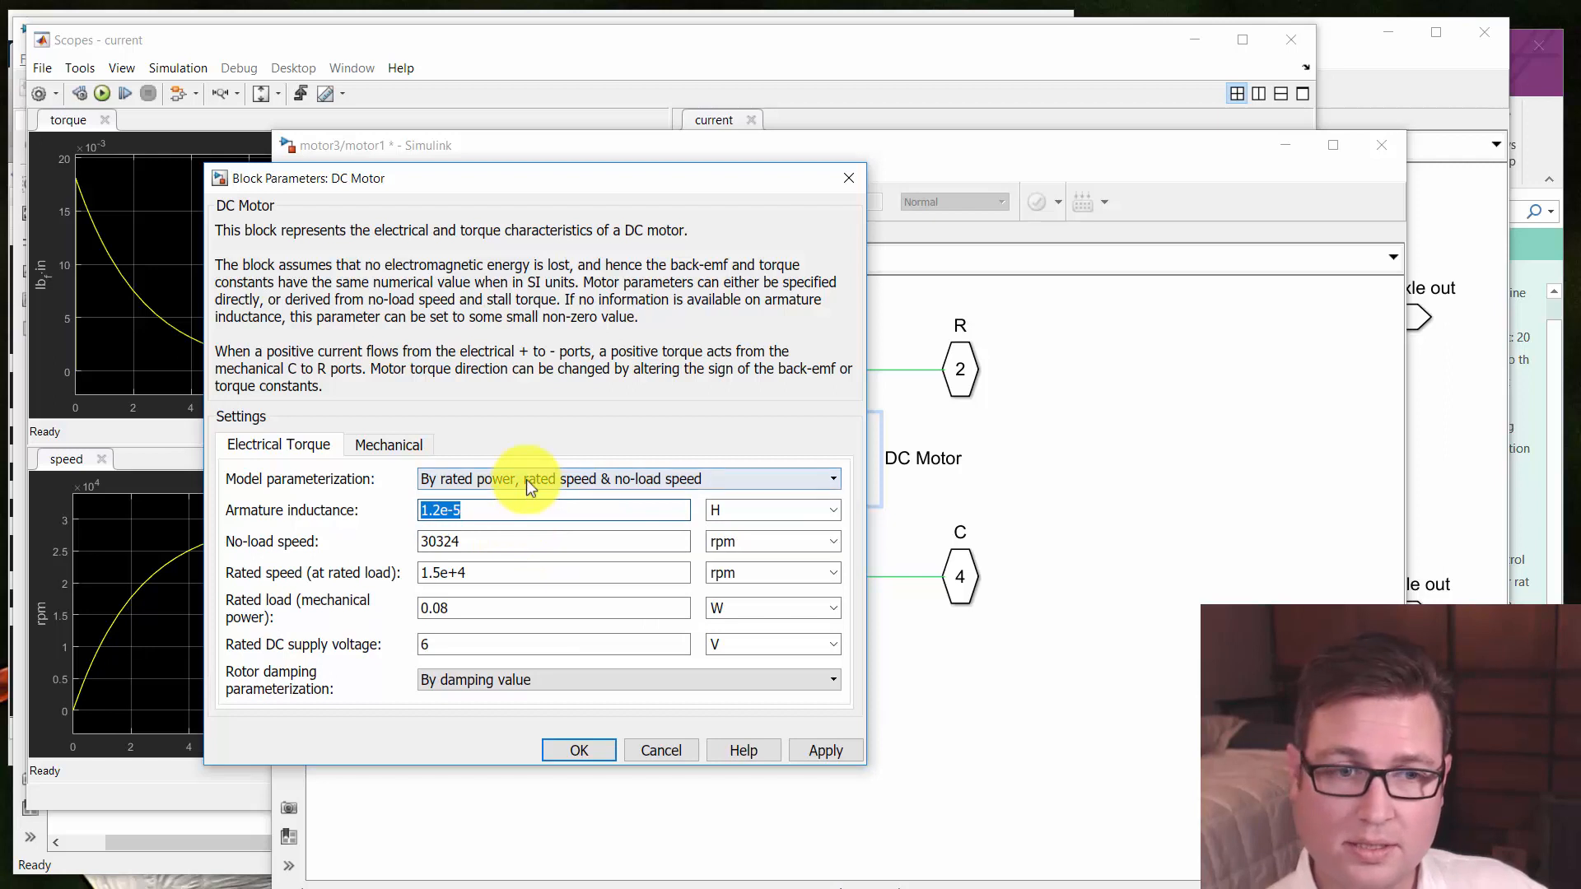
pyautogui.doubleClick(504, 547)
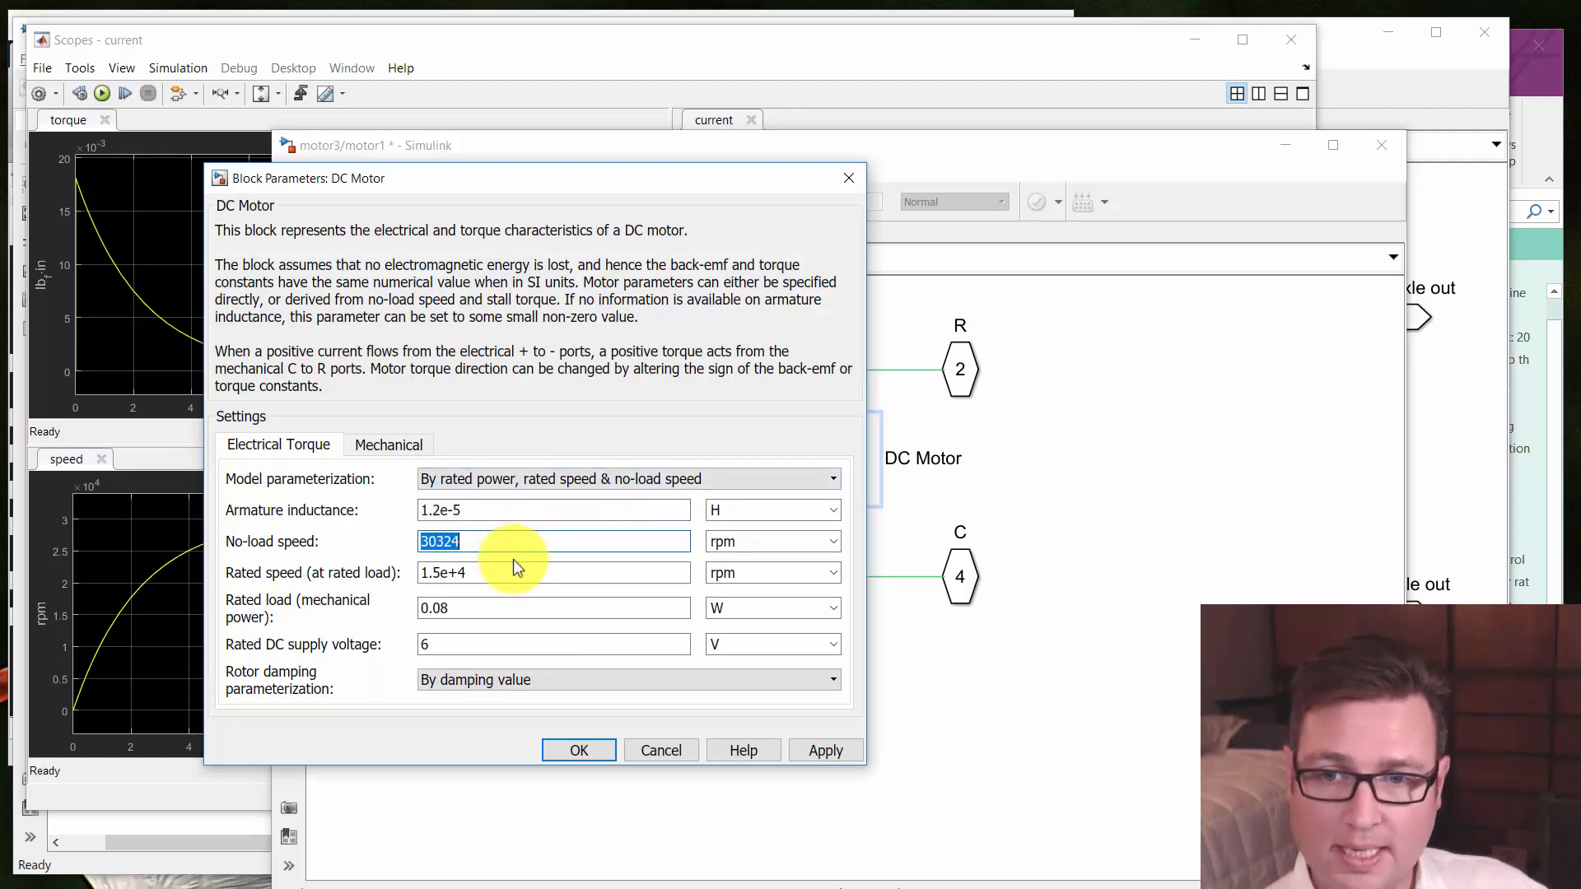
# Switch to the Excel motor workbook and examine the torque and power curves against speed to find the peak-power speed
pyautogui.doubleClick(517, 576)
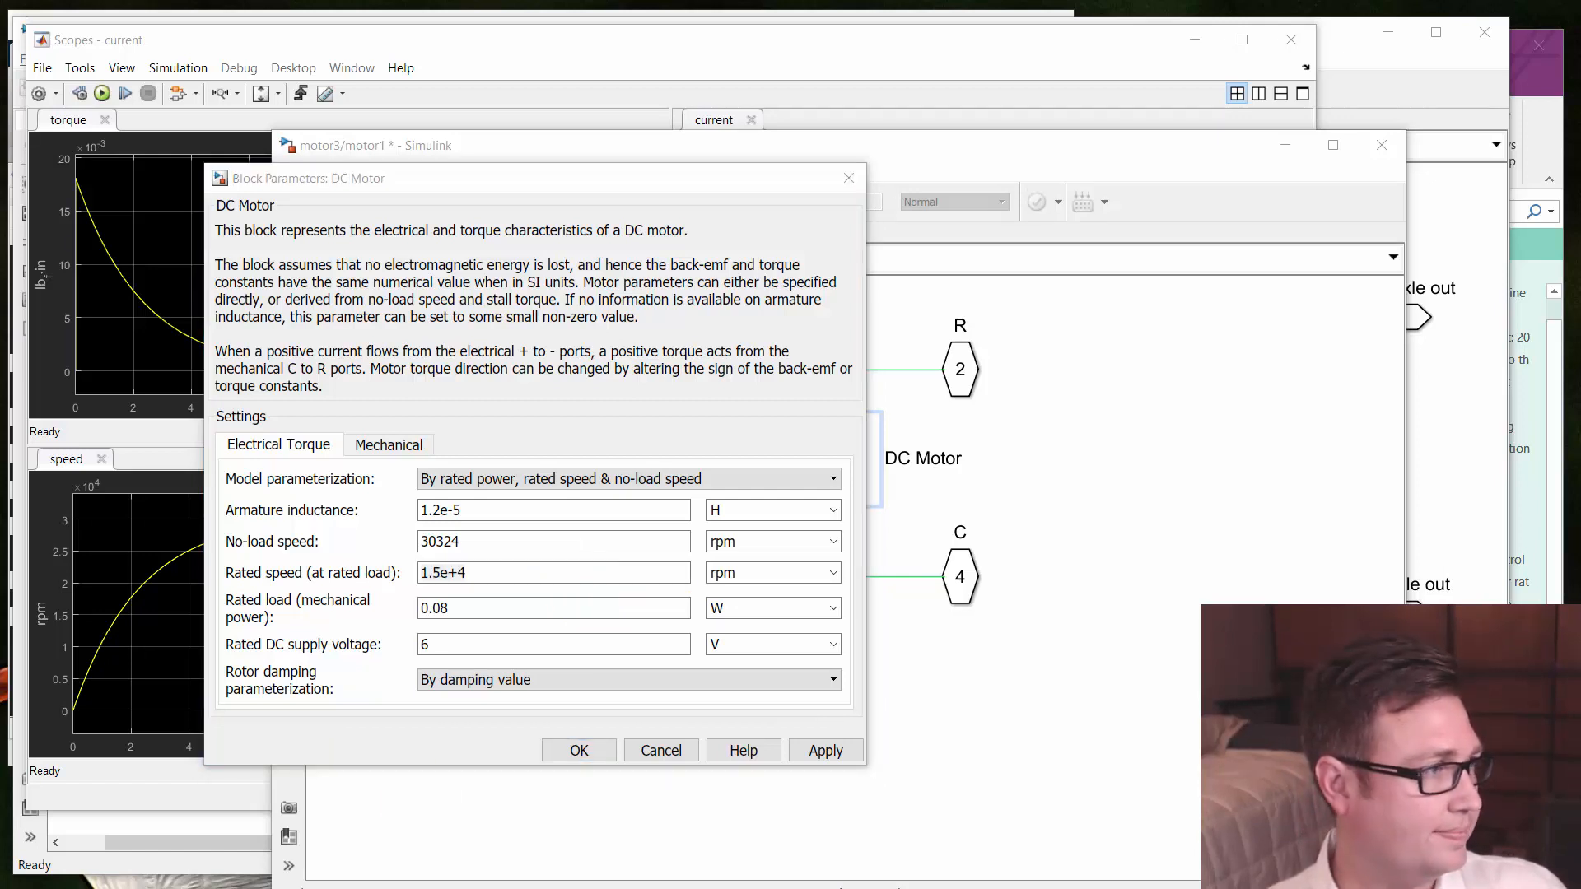
pyautogui.moveTo(1580, 300); pyautogui.dragTo(547, 92)
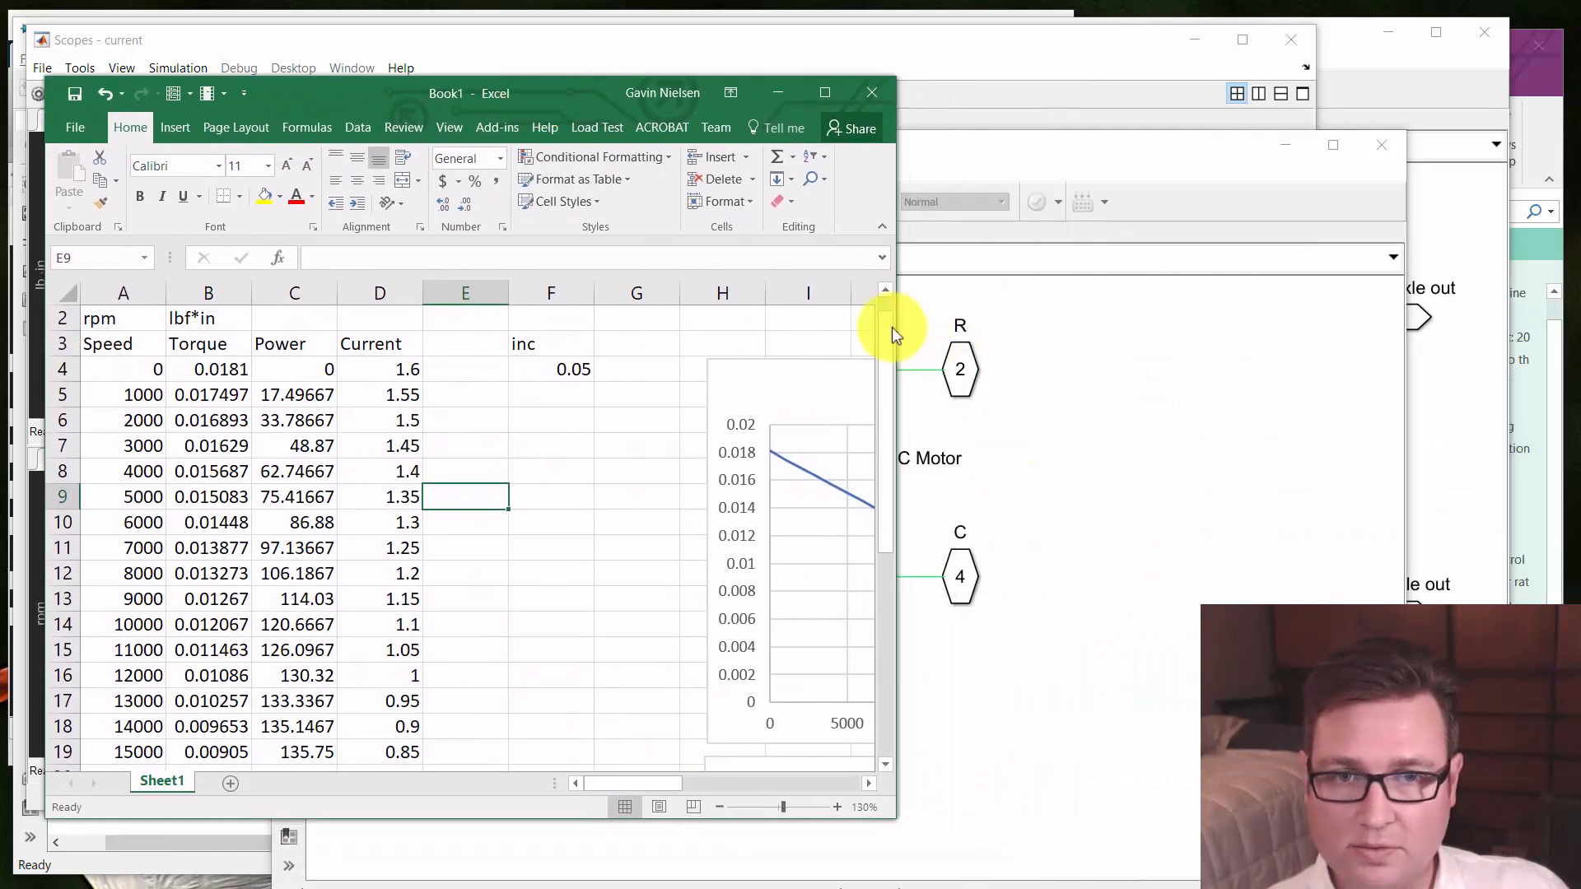
pyautogui.moveTo(899, 323); pyautogui.dragTo(993, 319)
pyautogui.moveTo(1365, 312); pyautogui.dragTo(1436, 342)
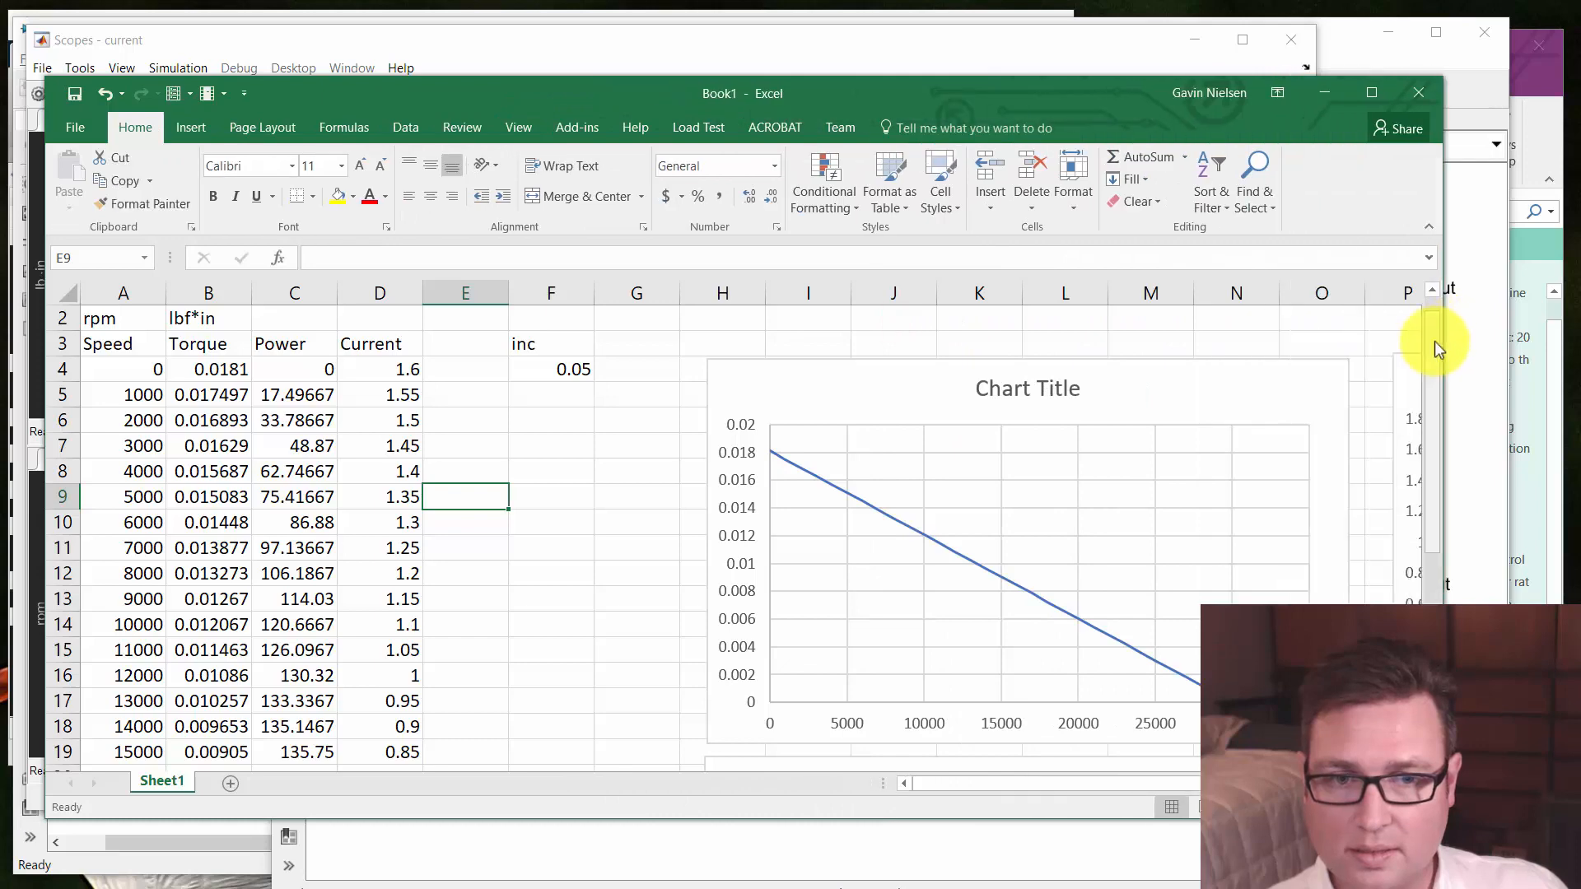
pyautogui.scroll(-4, 1314, 416)
pyautogui.scroll(4, 1317, 418)
pyautogui.scroll(1, 1321, 420)
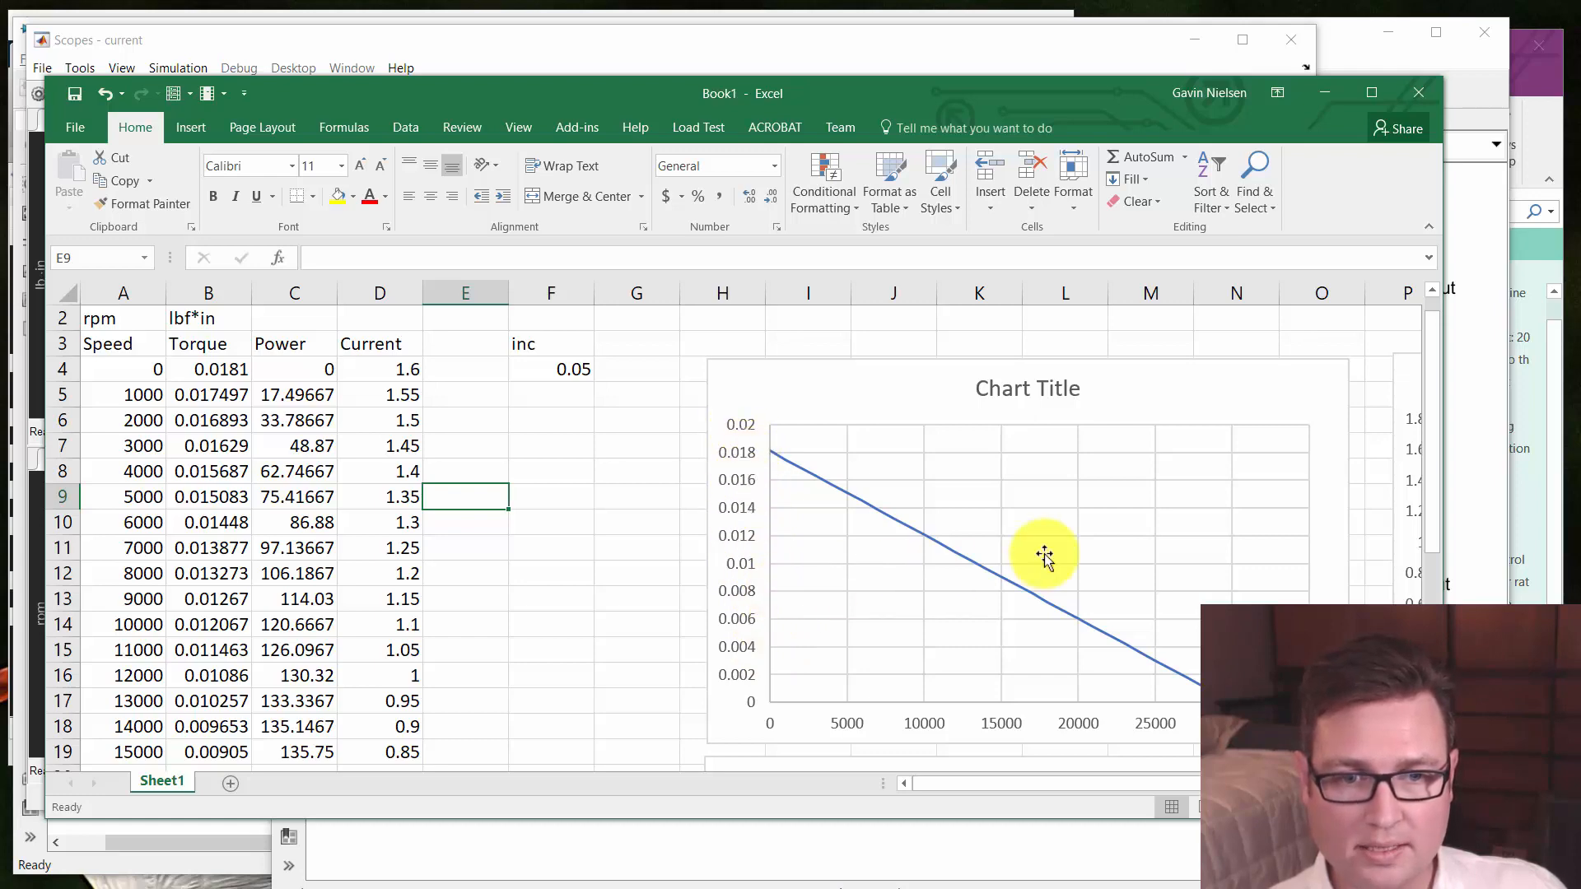
pyautogui.scroll(-2, 1044, 556)
pyautogui.scroll(2, 1094, 535)
pyautogui.scroll(-1, 1088, 538)
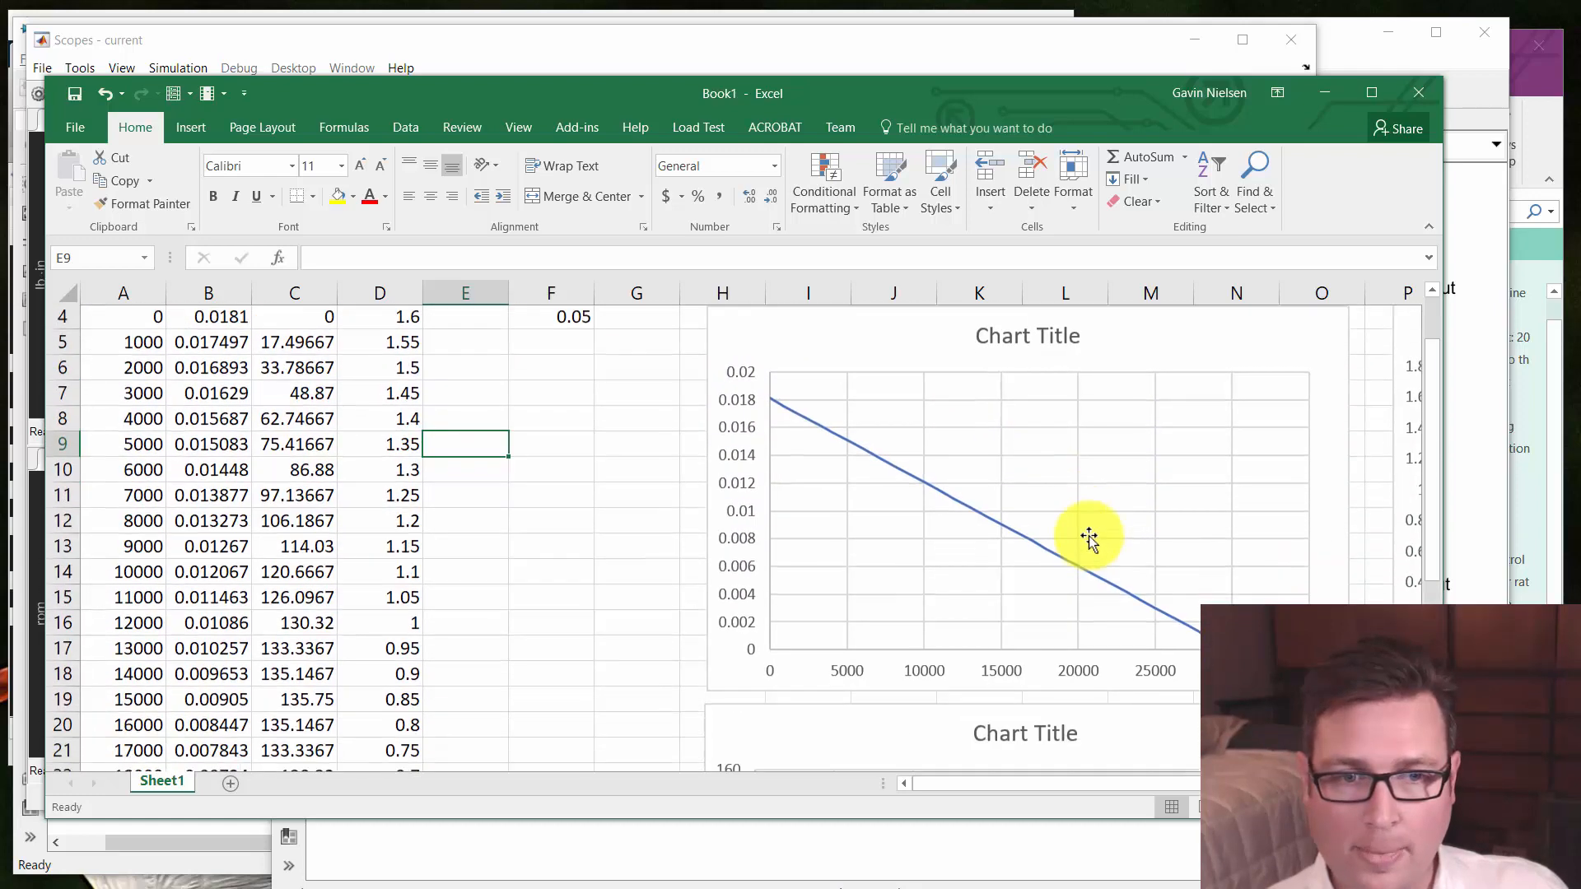
pyautogui.scroll(-4, 1087, 536)
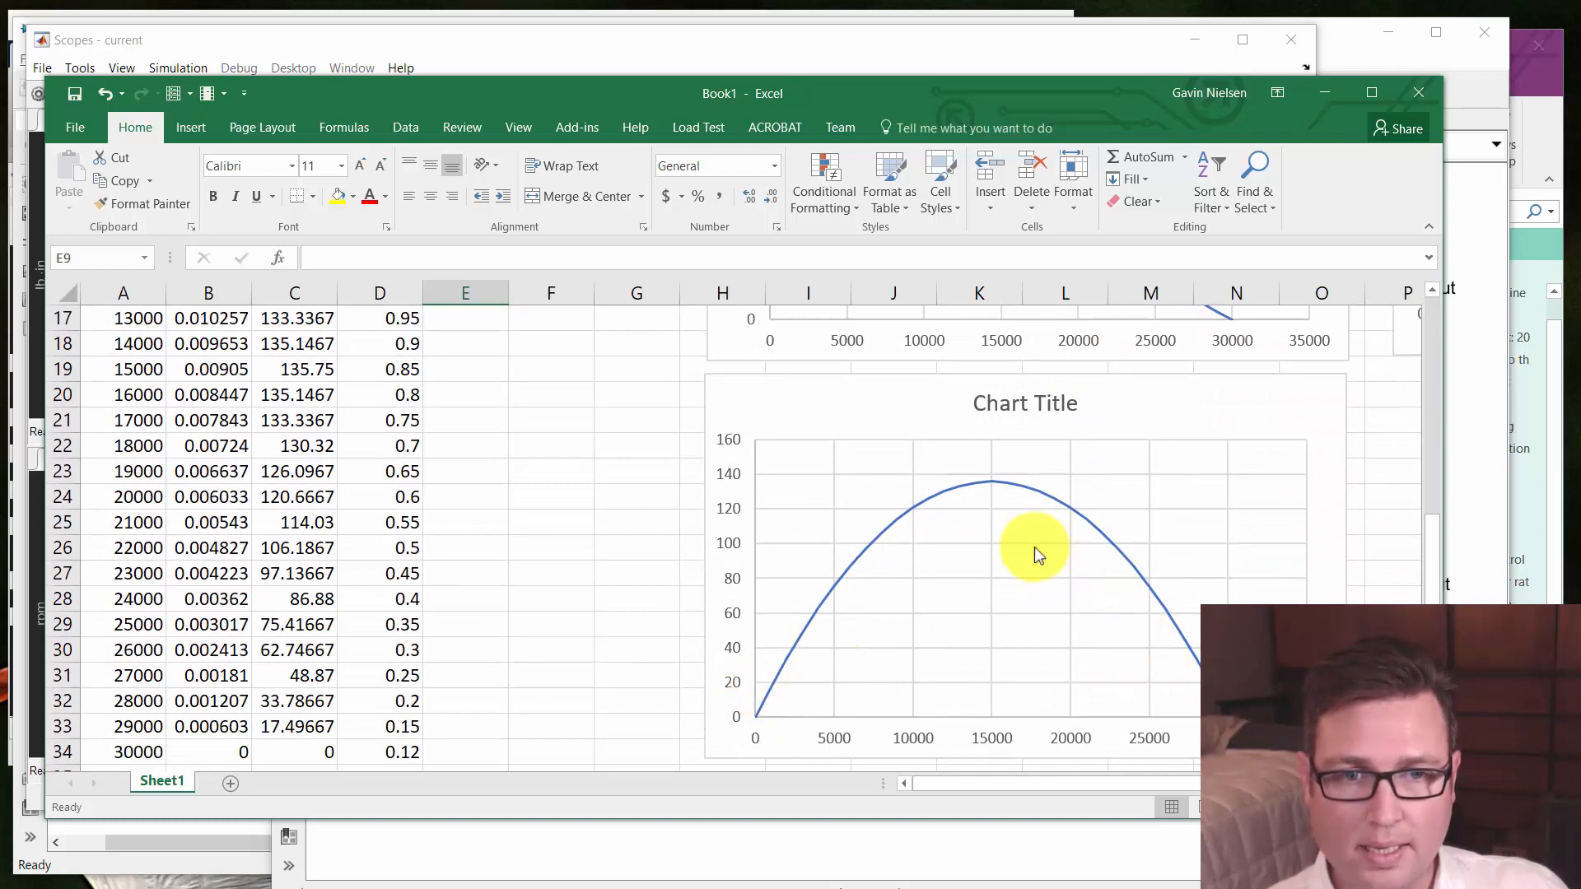
pyautogui.scroll(4, 1021, 539)
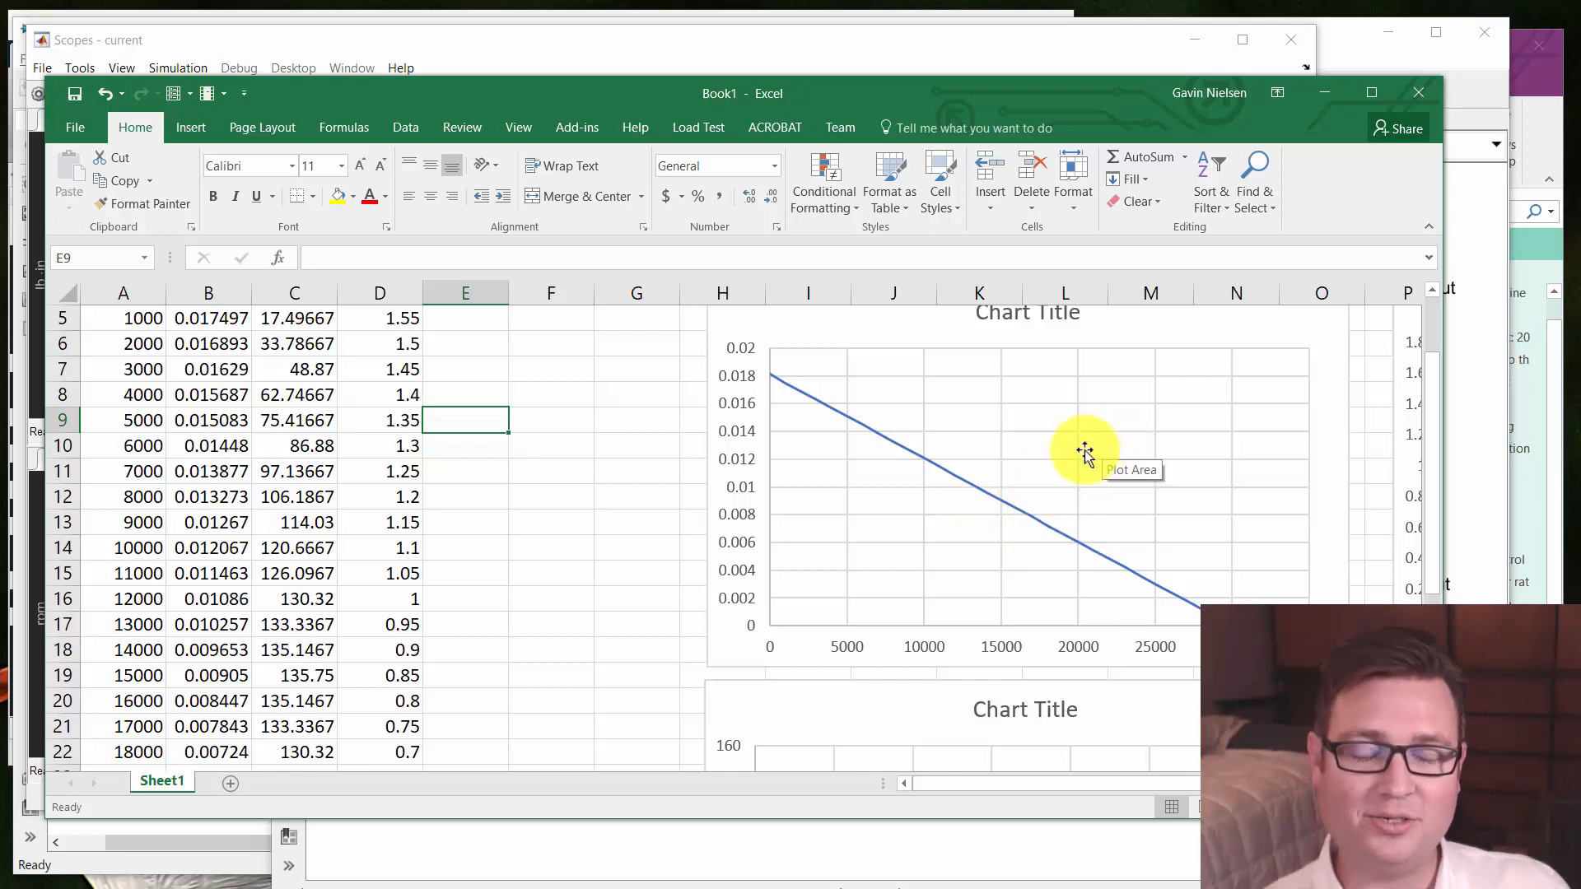
pyautogui.scroll(-5, 1041, 486)
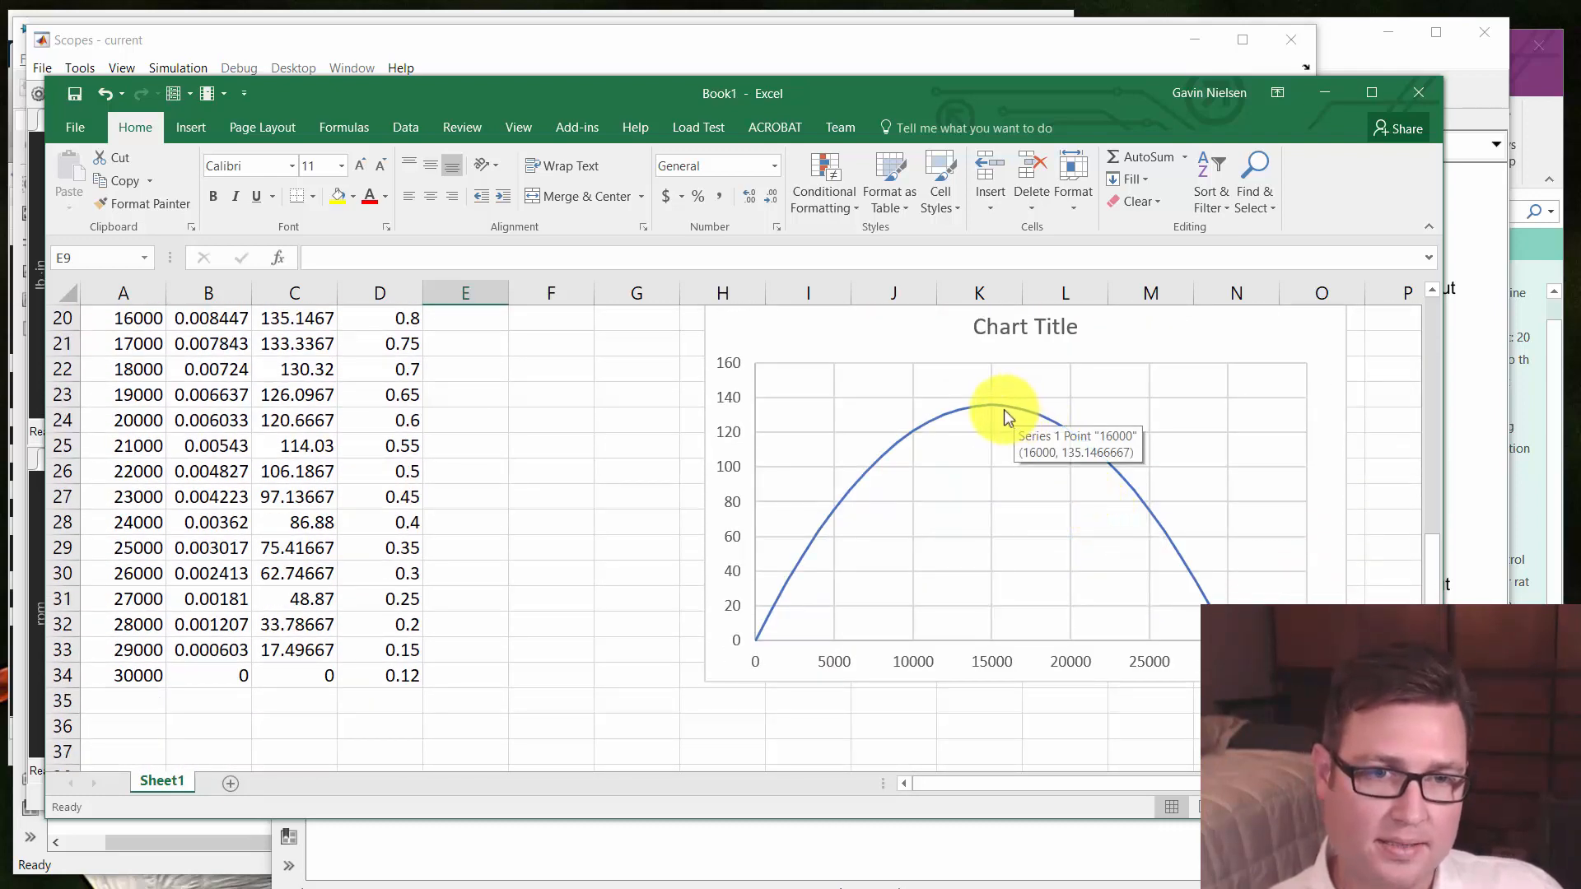
pyautogui.scroll(5, 981, 411)
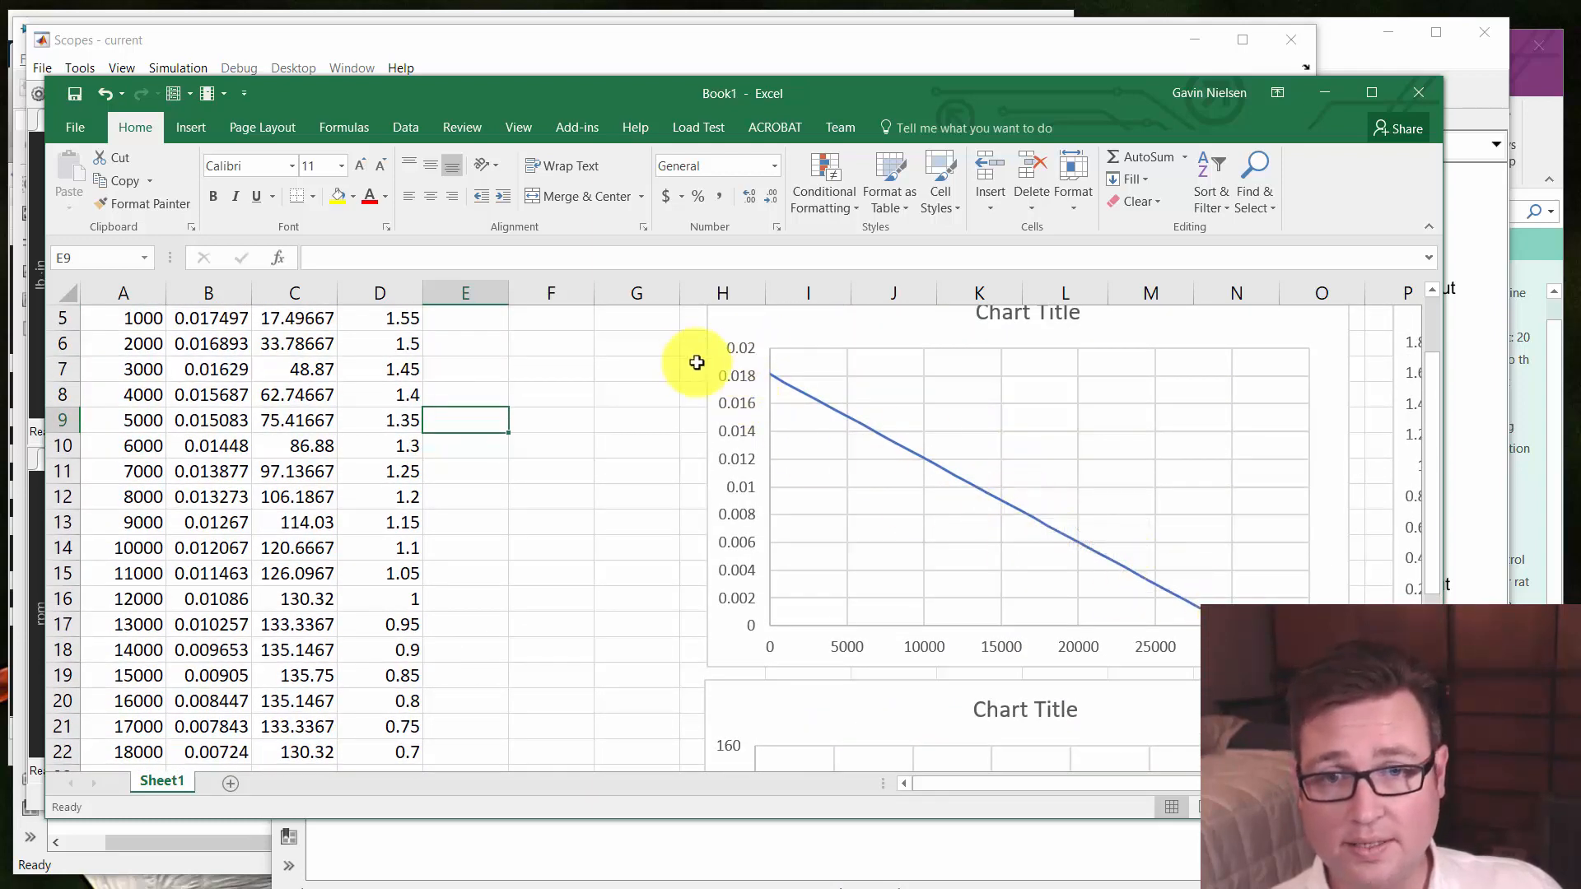
pyautogui.scroll(-2, 1162, 591)
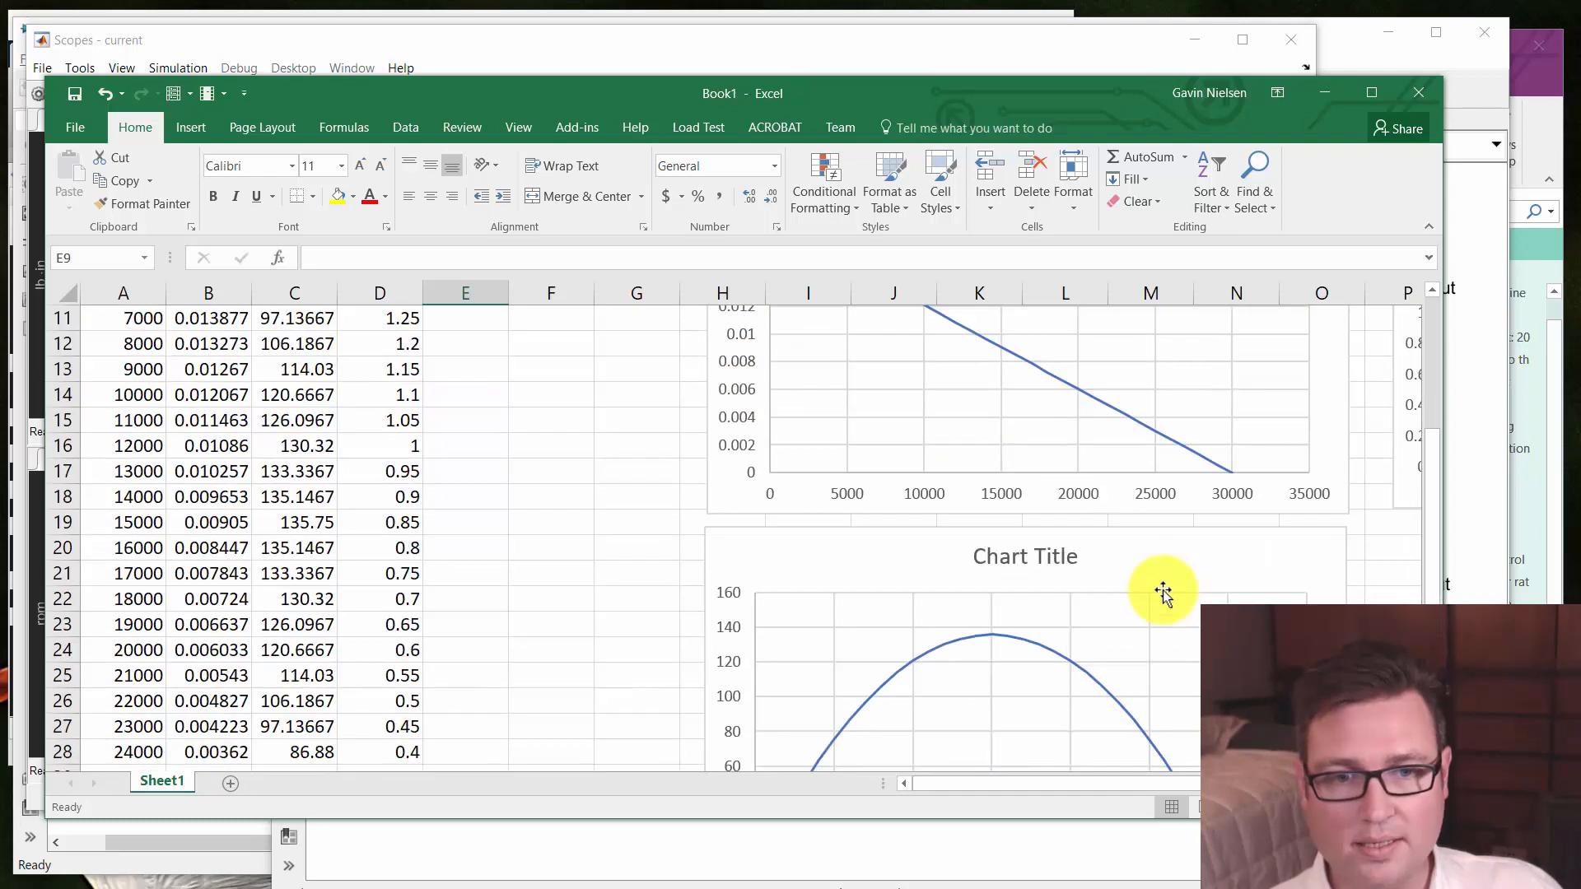
pyautogui.scroll(-1, 1162, 591)
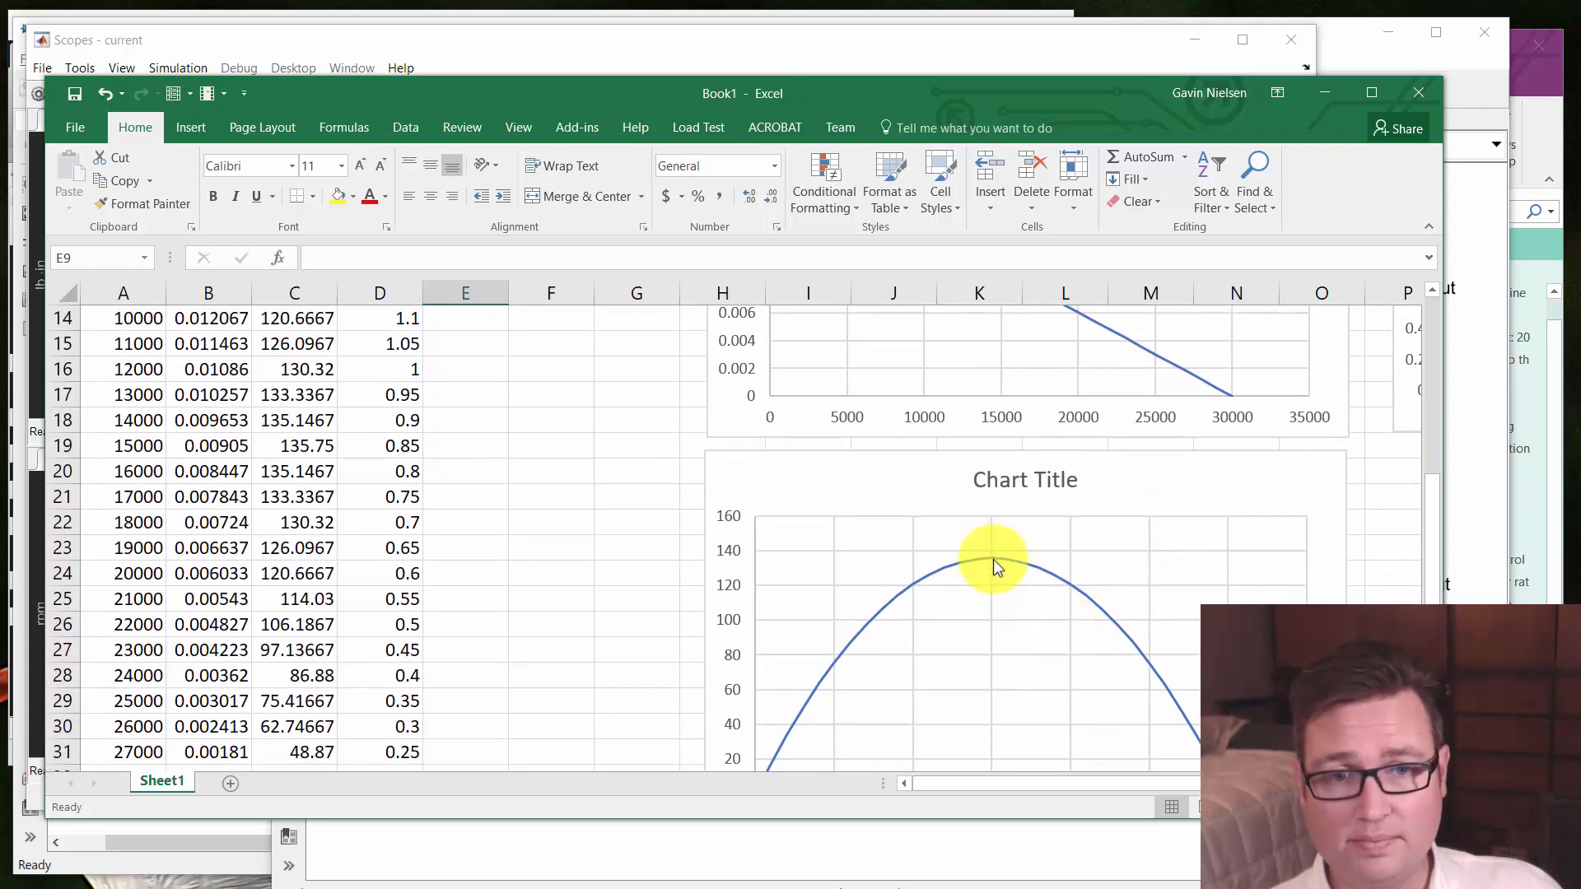
pyautogui.moveTo(994, 562)
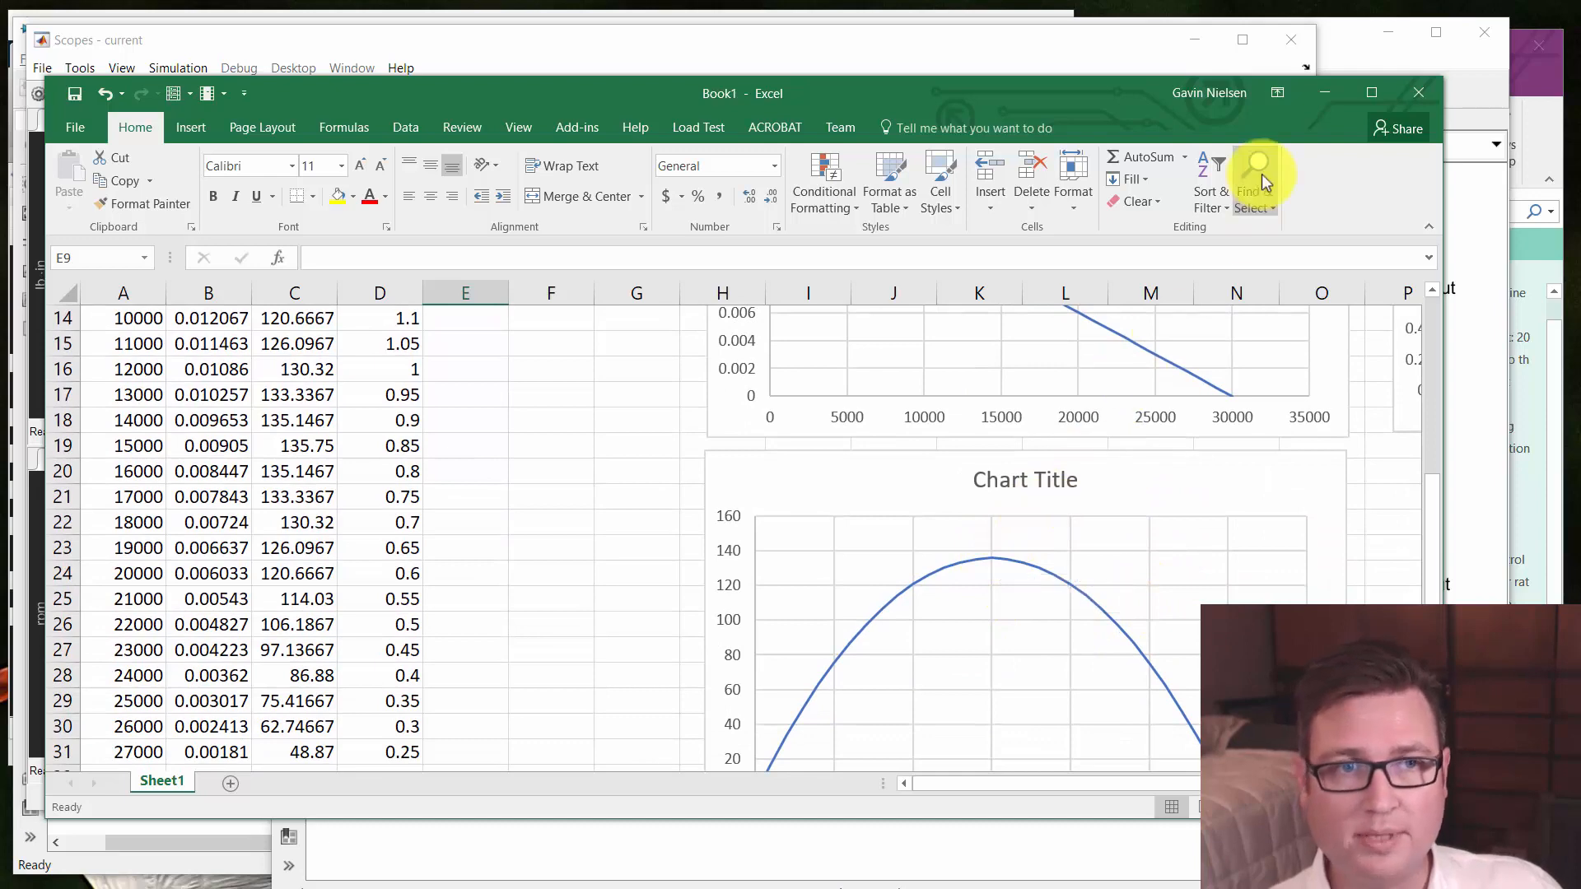
# Return to the DC Motor block parameters and set the rated speed at rated load to 15000 rpm
pyautogui.click(1320, 100)
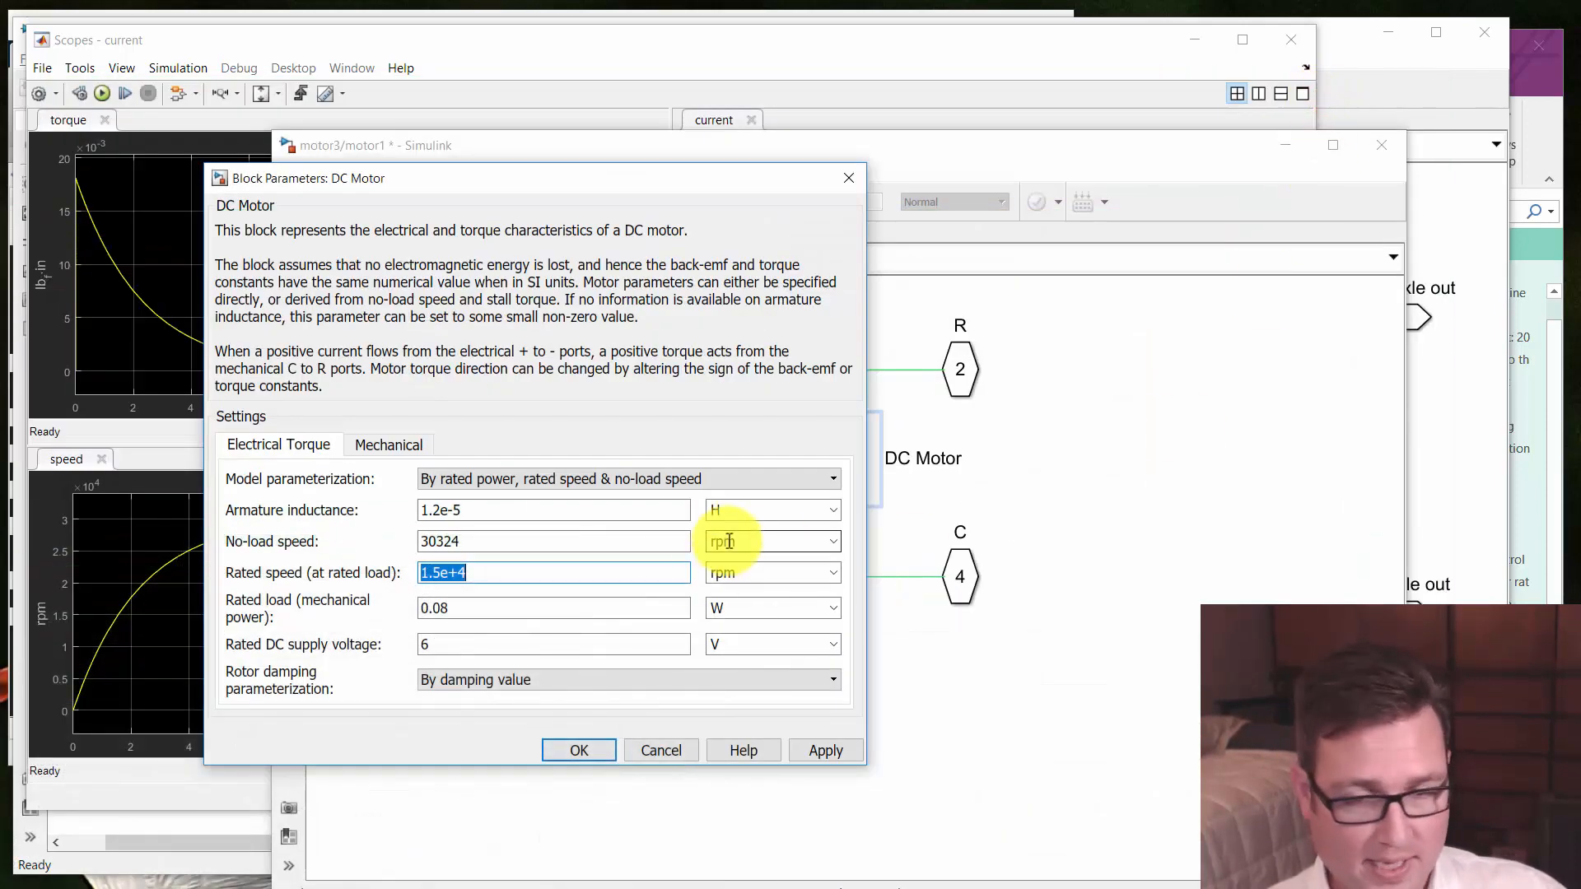
pyautogui.write('15000')
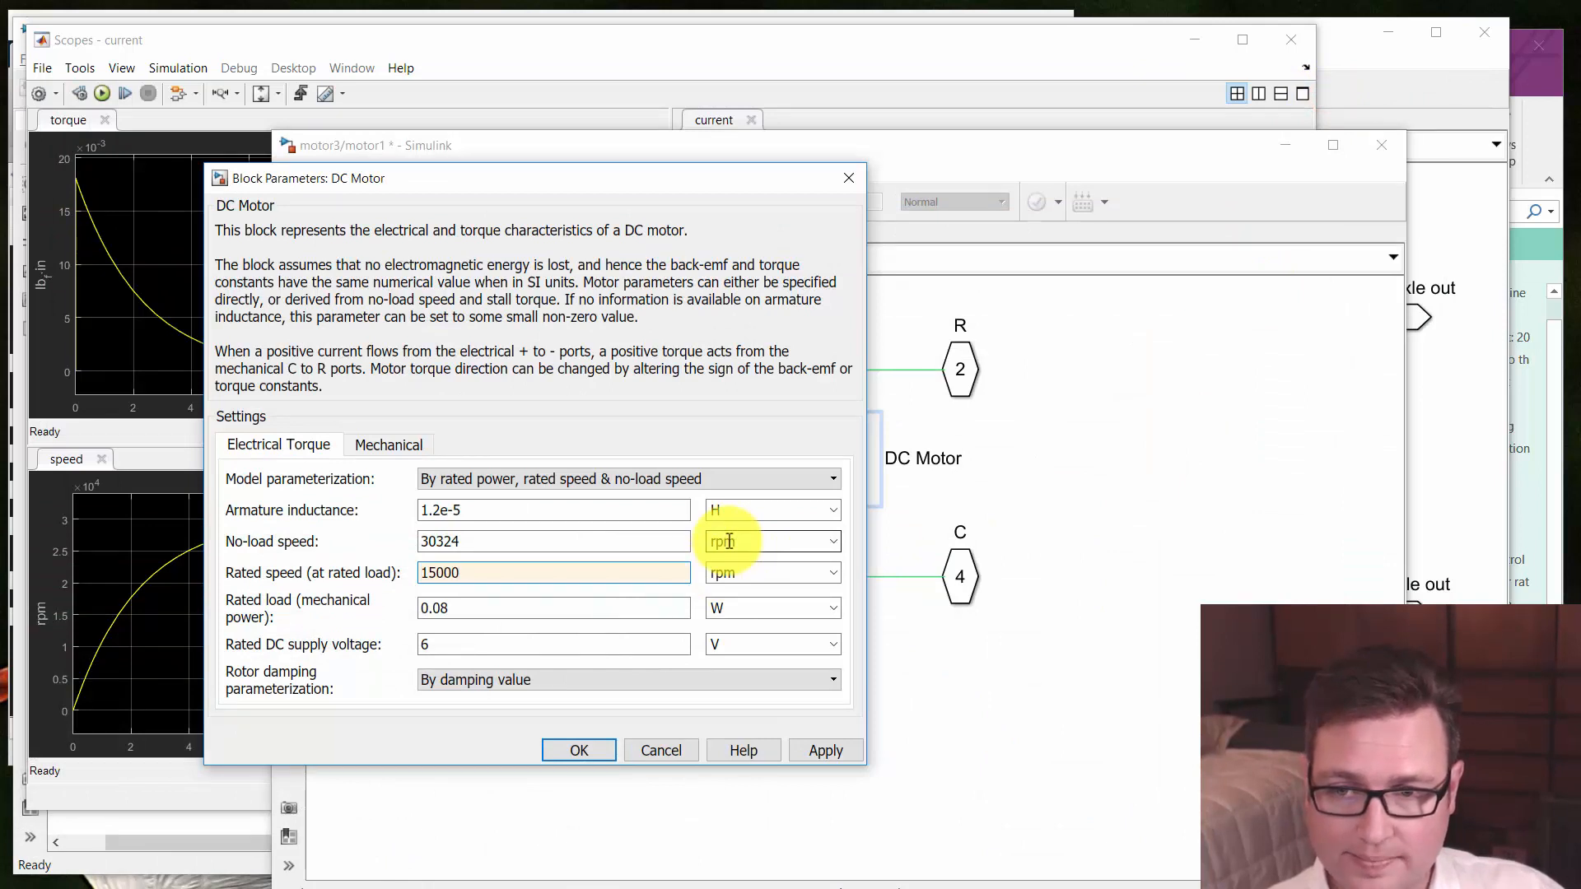
pyautogui.press('Tab')
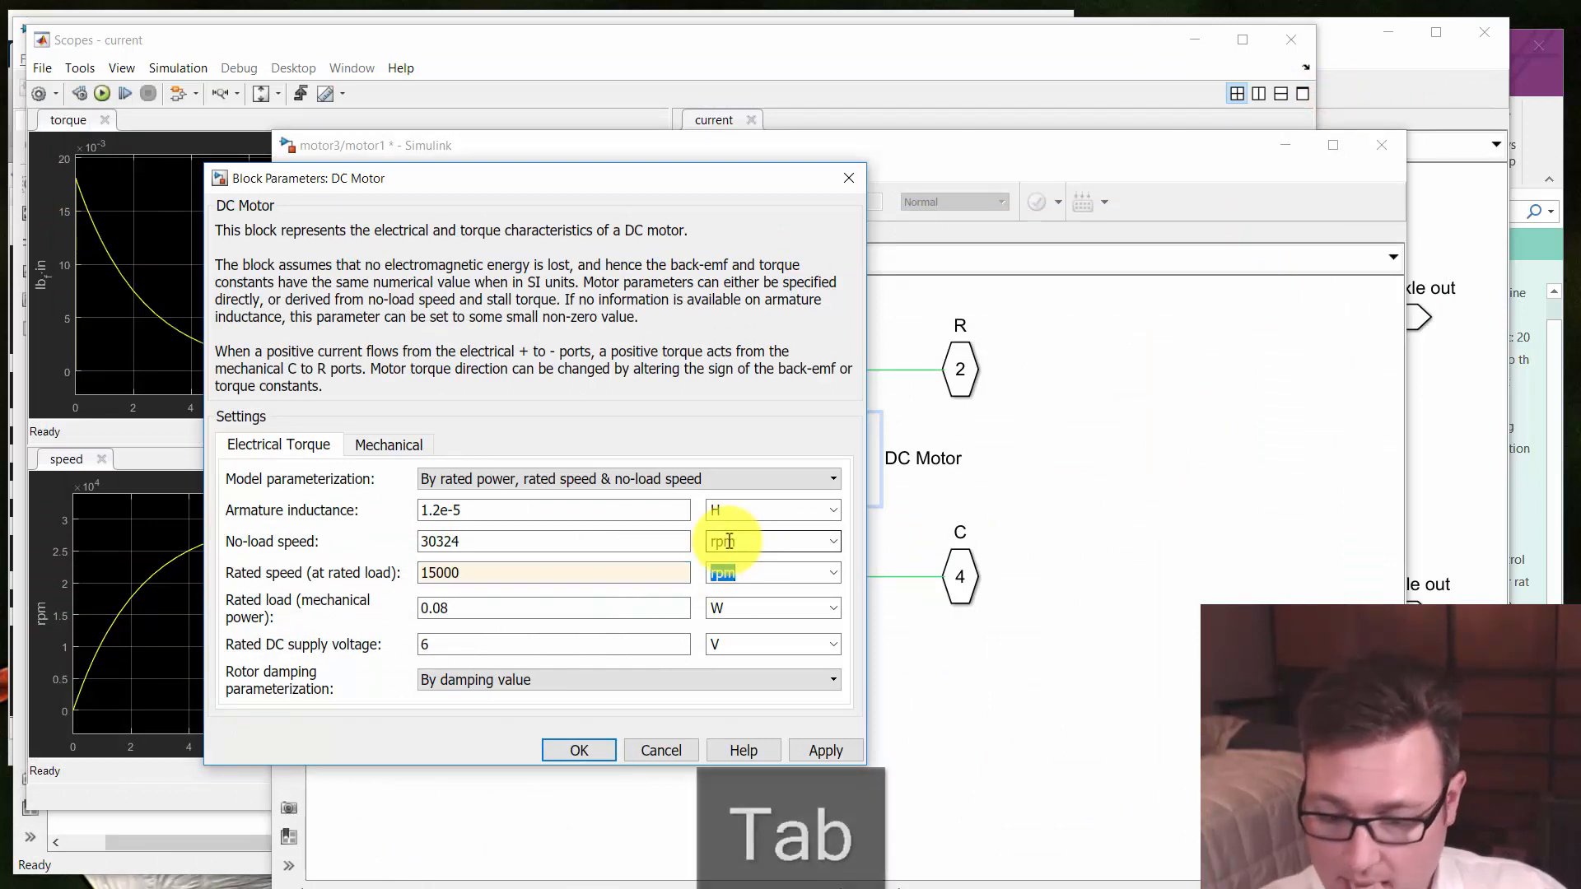
pyautogui.press('Tab')
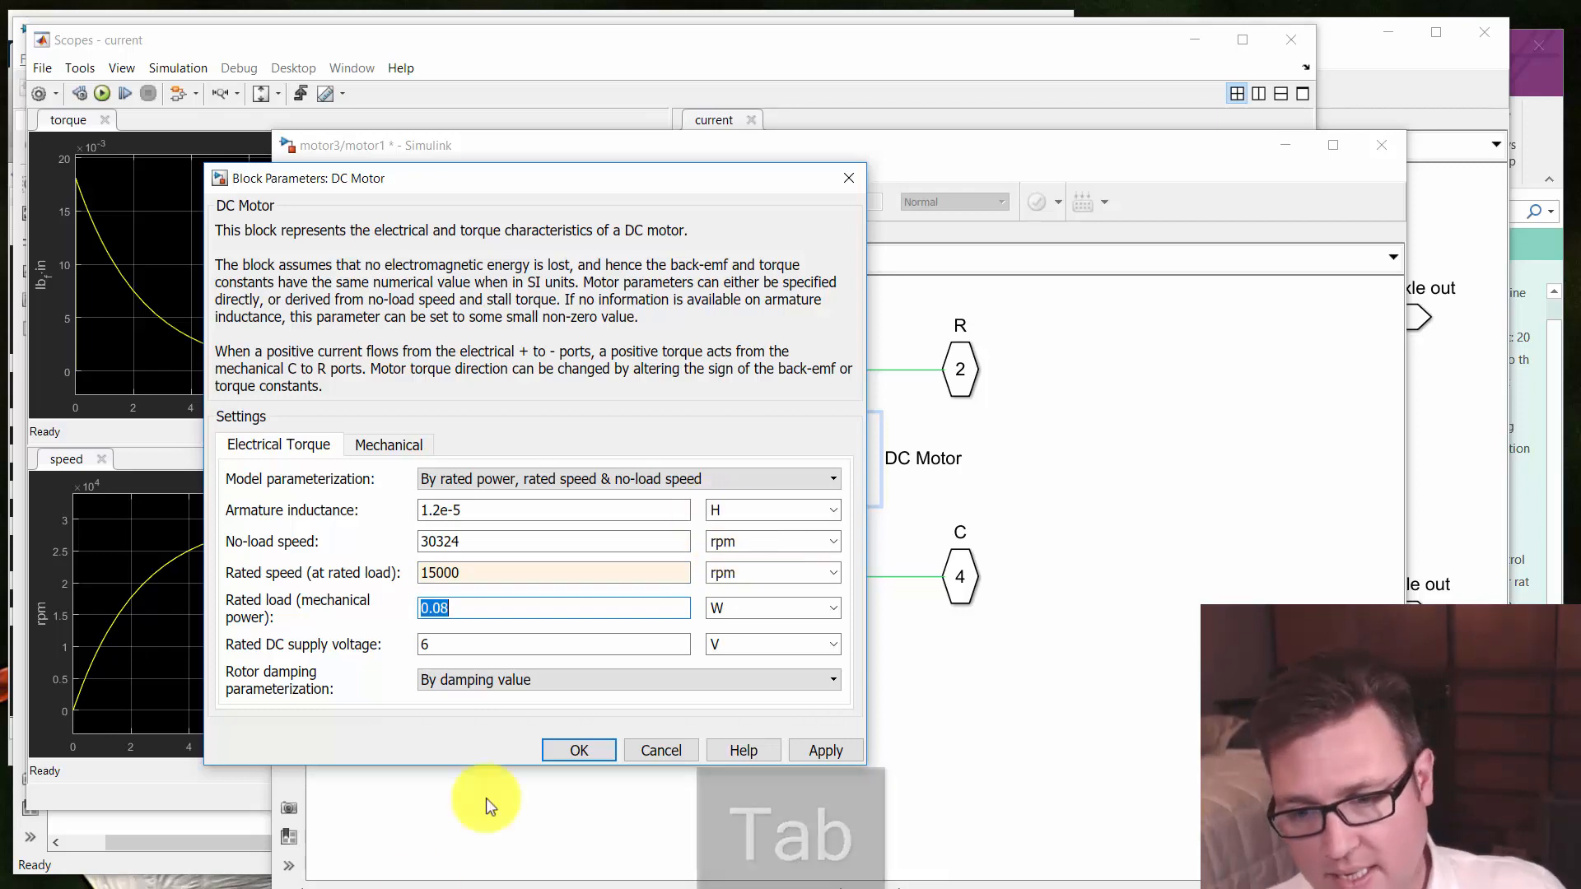
# Switch to the browser and check the stall current and stall torque in the Pololu gearmotor specifications
pyautogui.hotkey('alt', 'Tab')
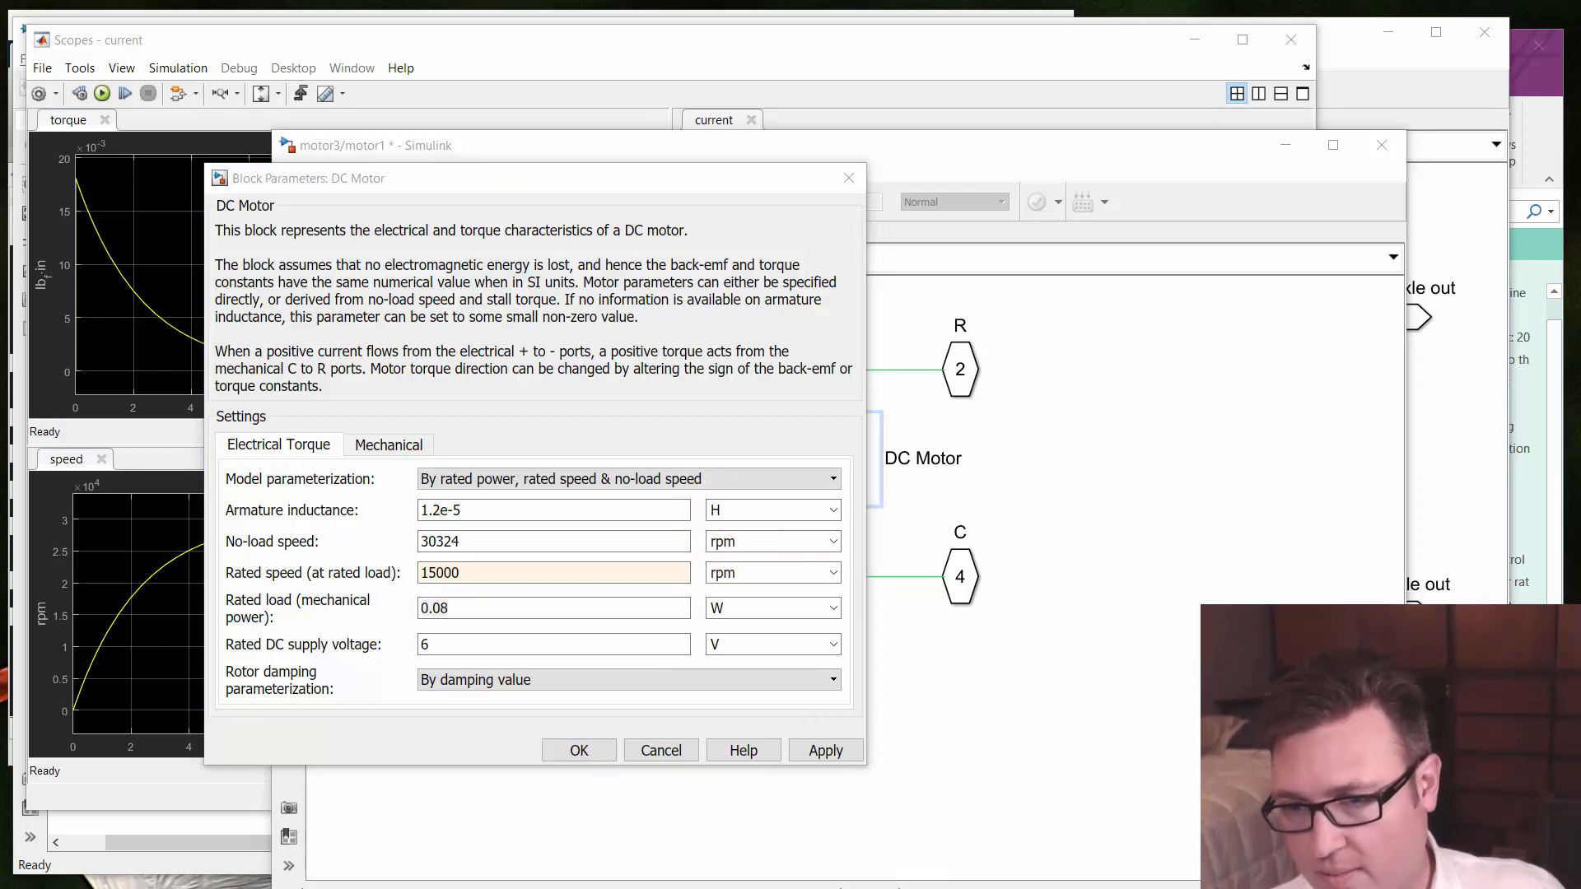
pyautogui.click(617, 587)
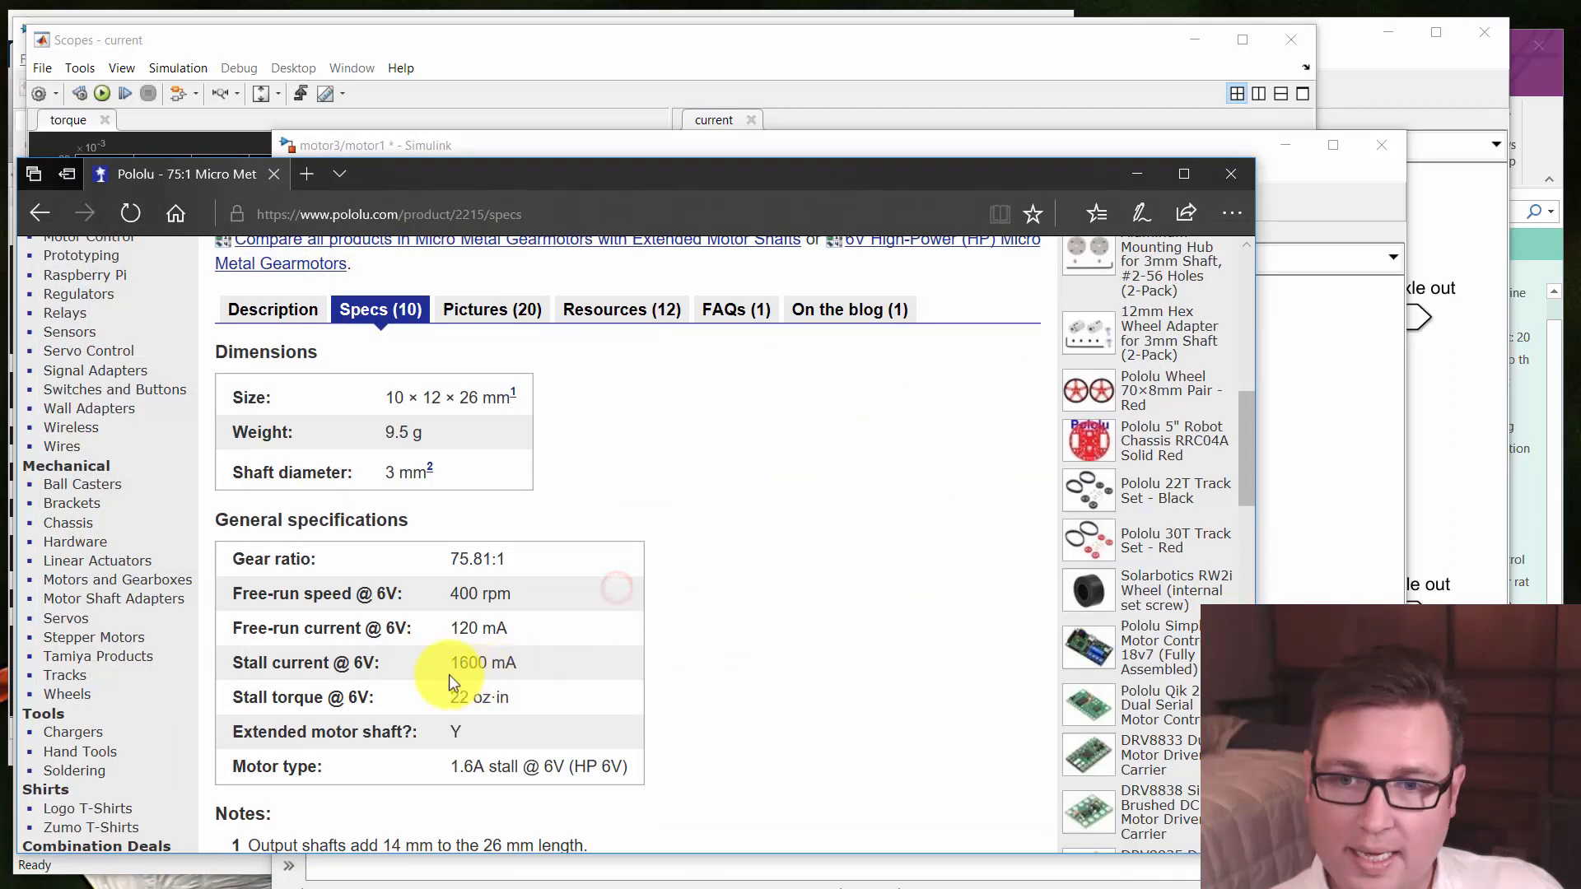
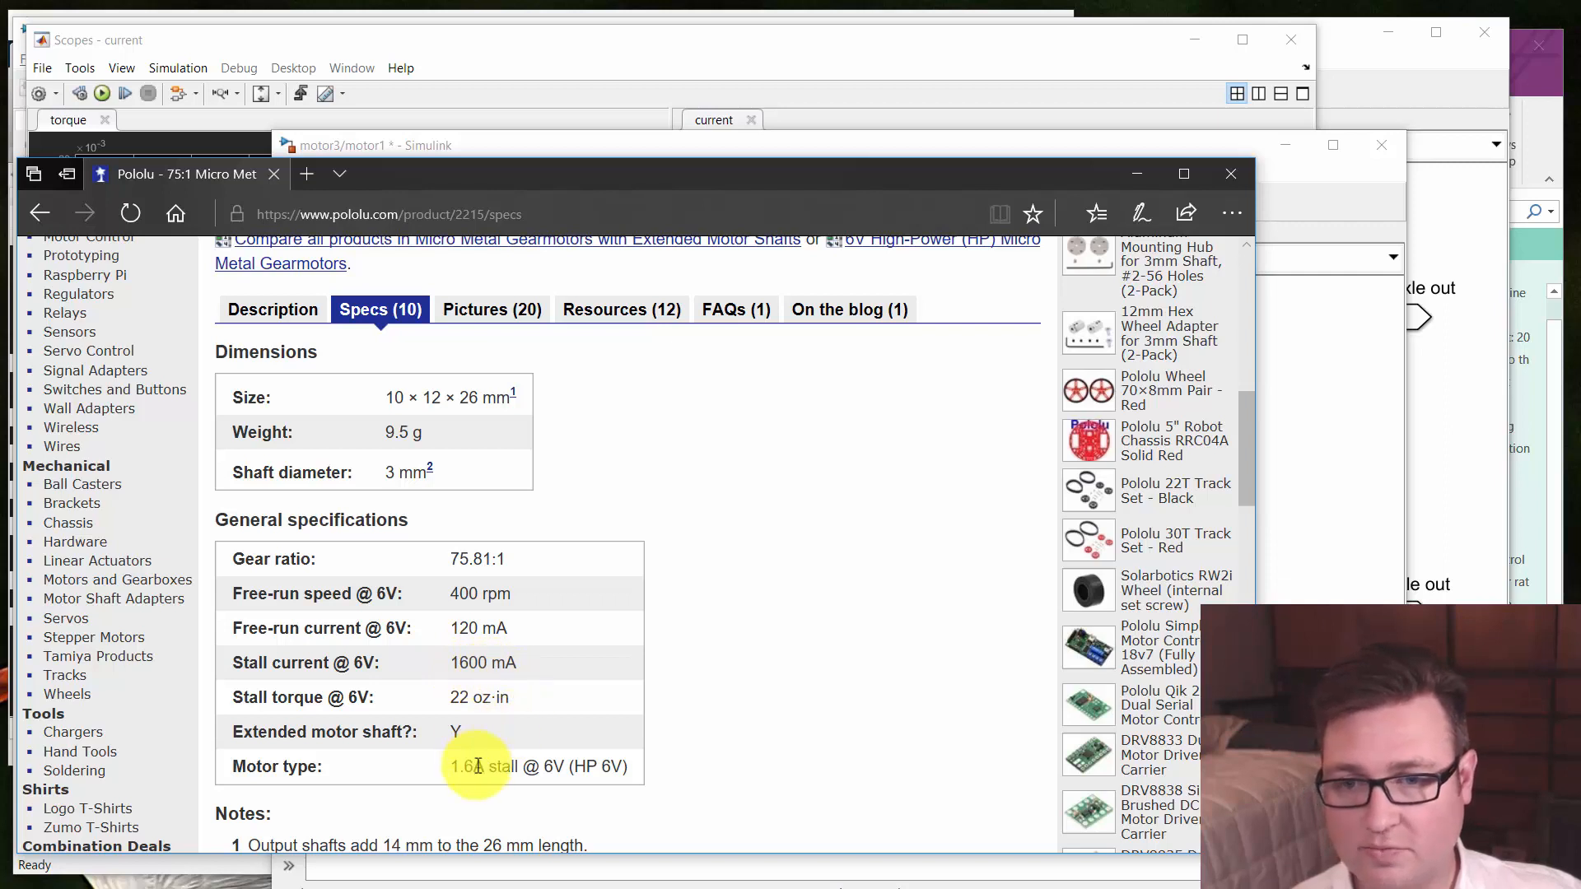
pyautogui.click(359, 665)
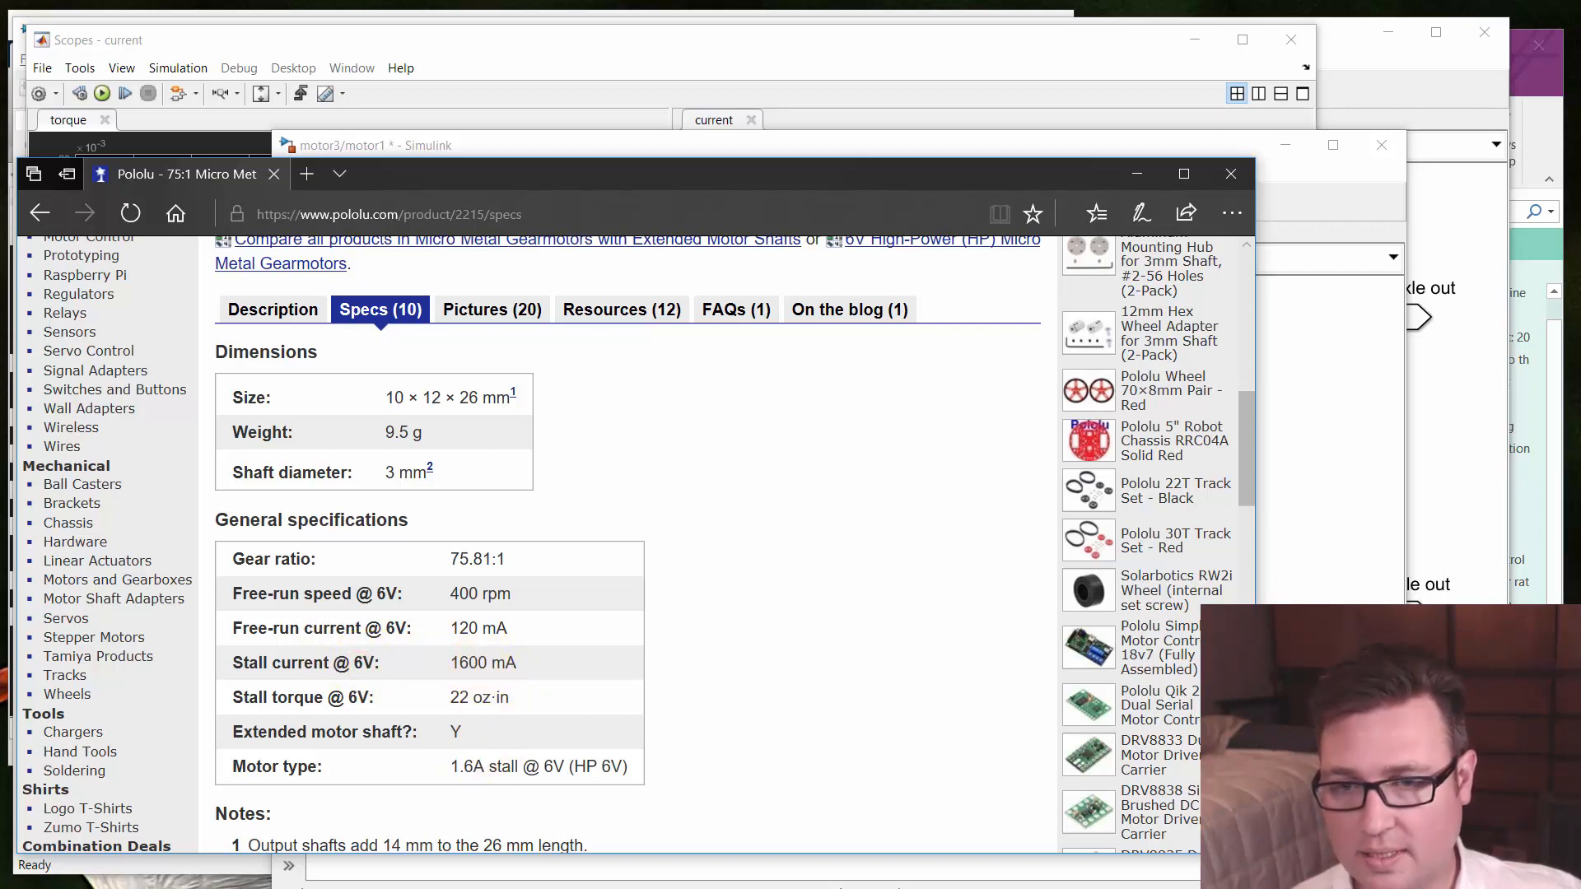
# Switch to Calculator and multiply the 1.6 A stall current by the 6 V supply voltage
pyautogui.click(577, 392)
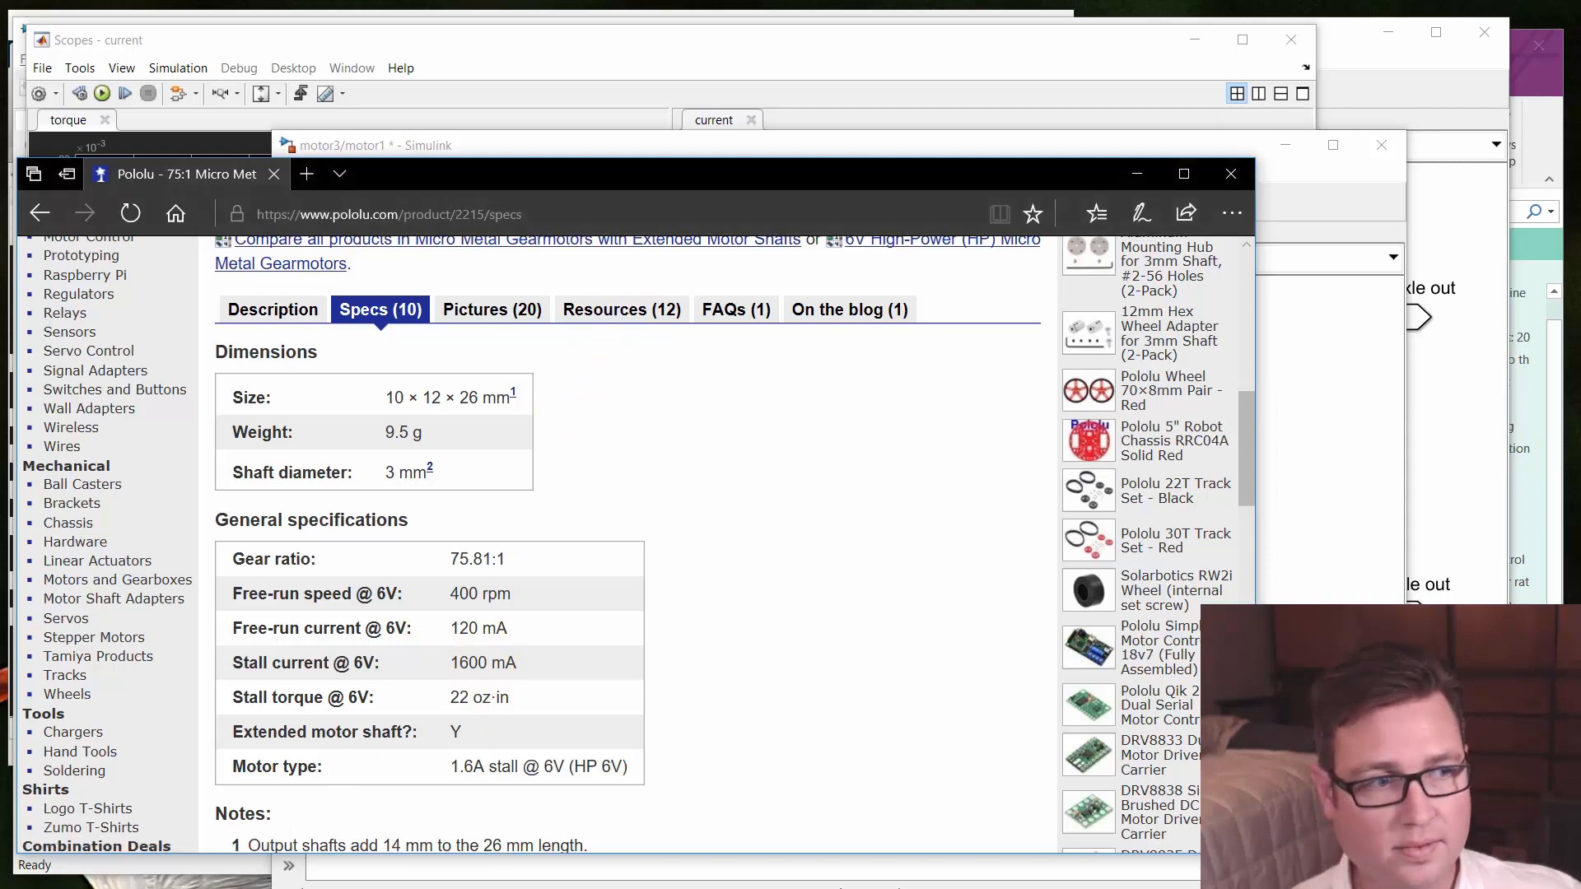
pyautogui.moveTo(522, 131); pyautogui.dragTo(487, 295)
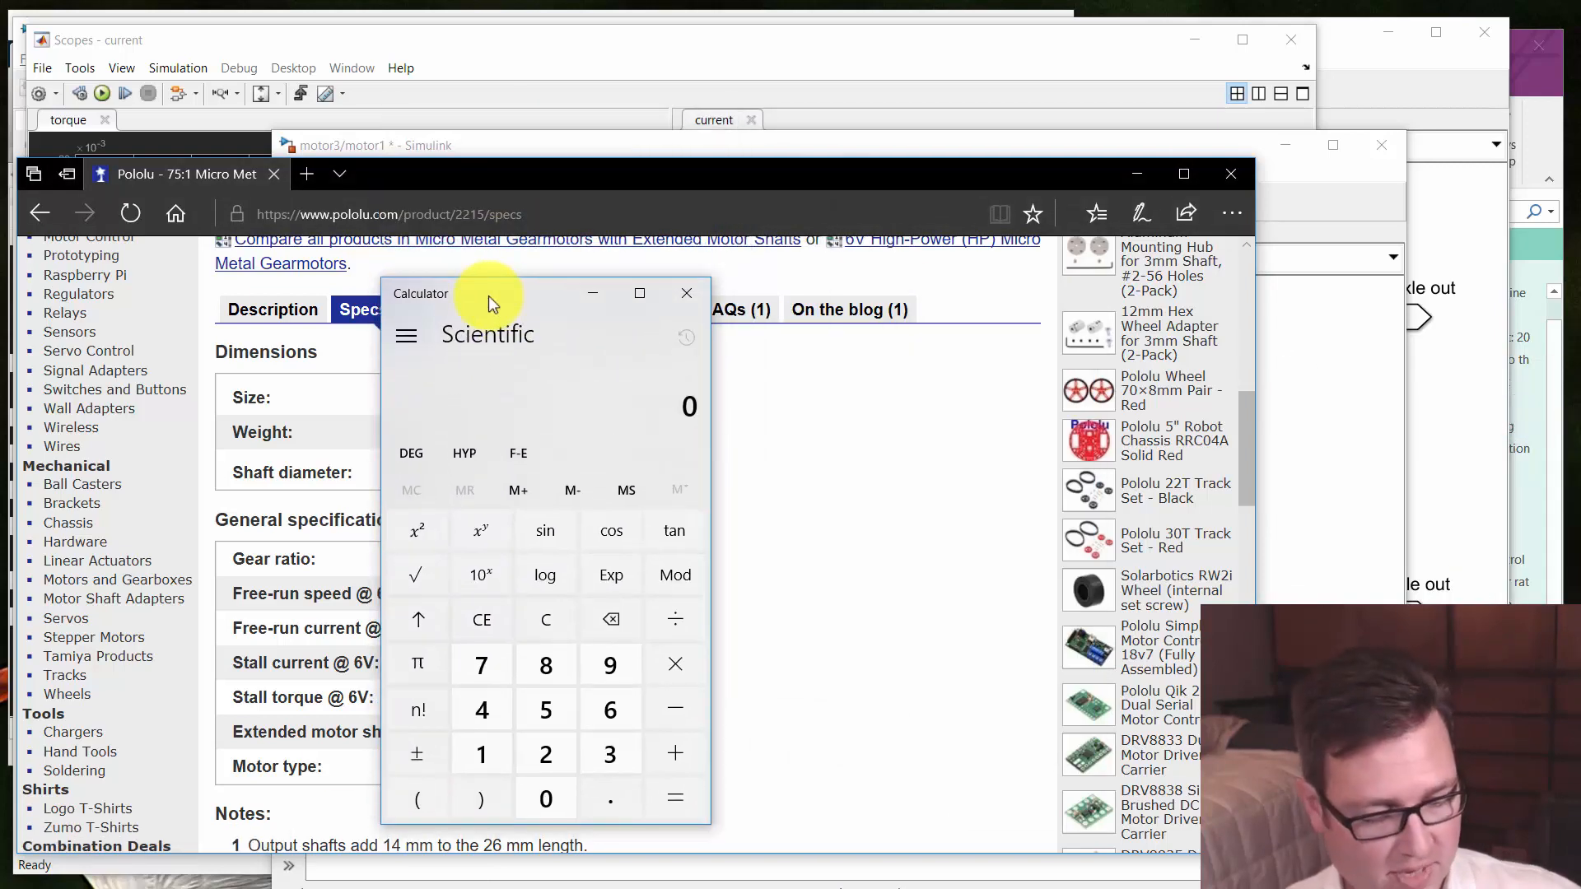
pyautogui.write('1.6')
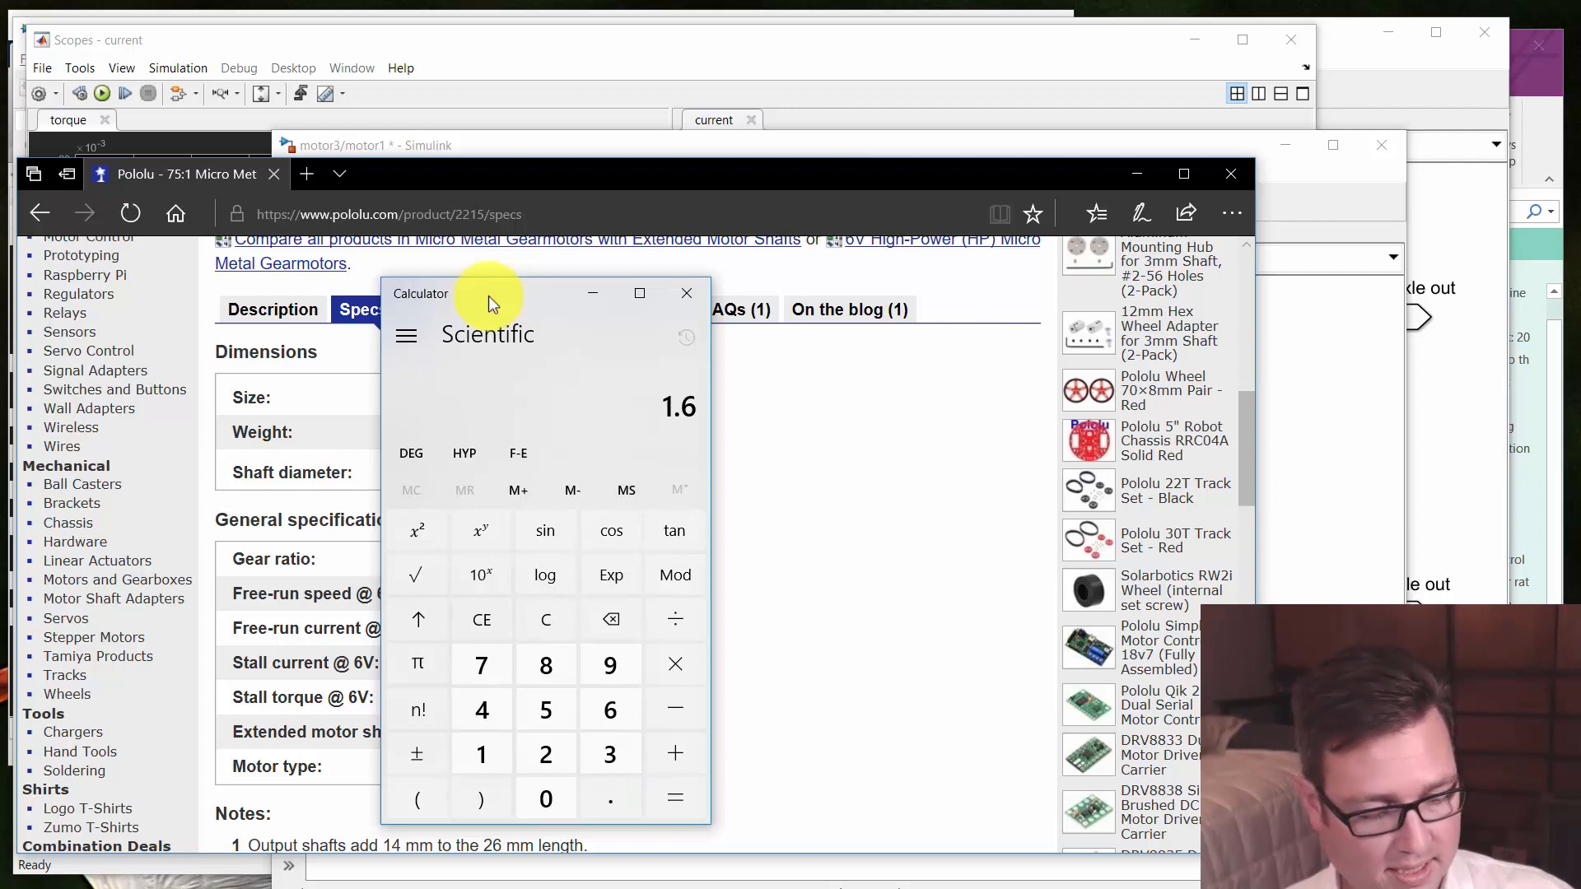
pyautogui.write('*6')
pyautogui.press('Return')
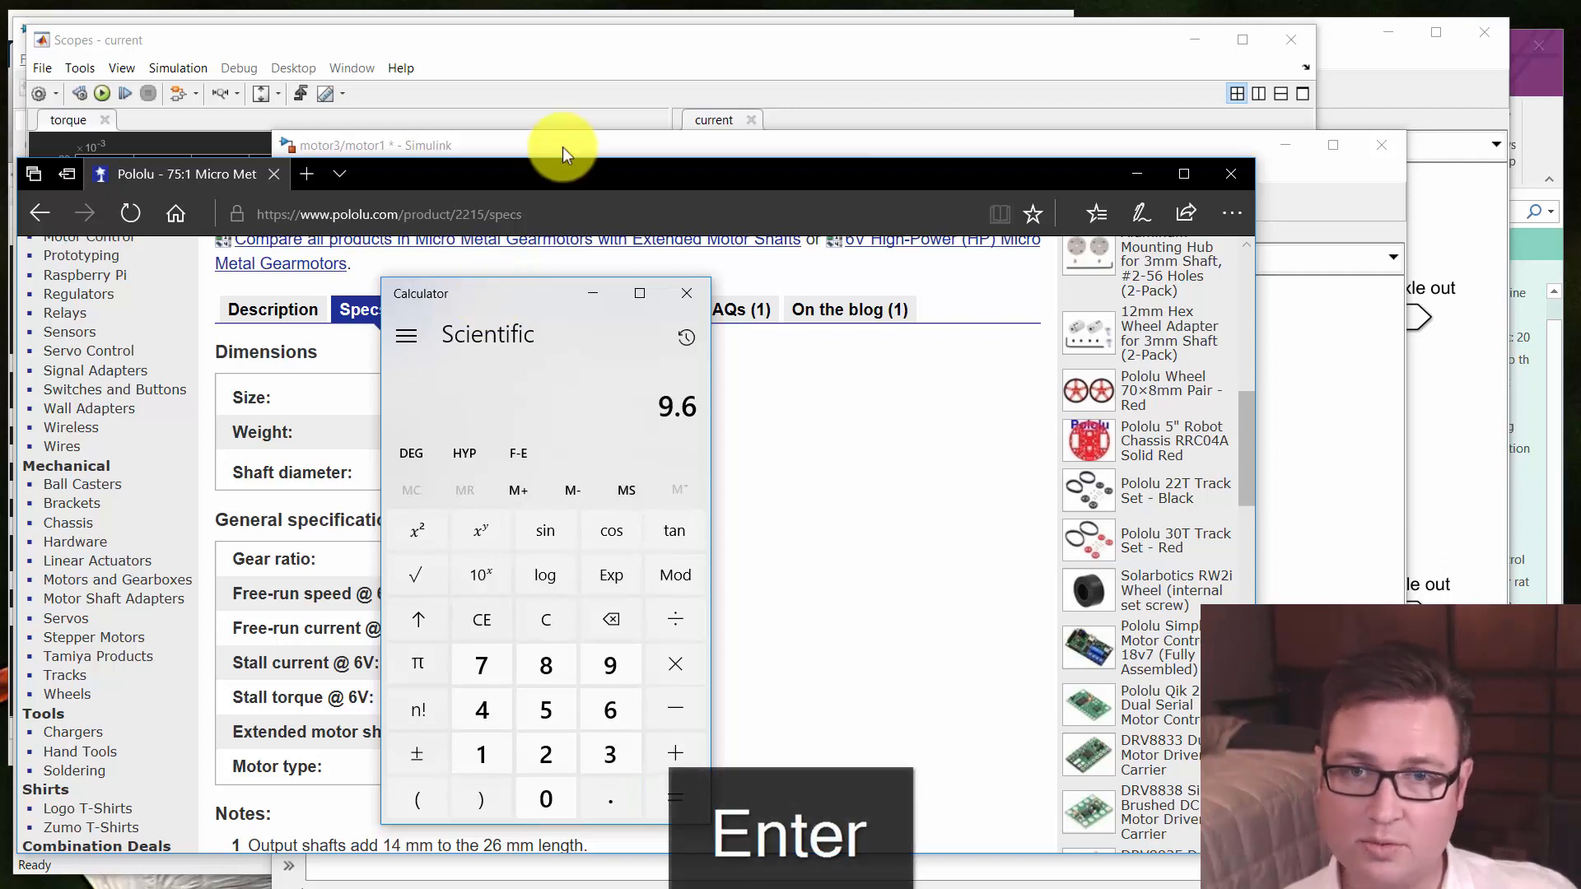
pyautogui.click(600, 303)
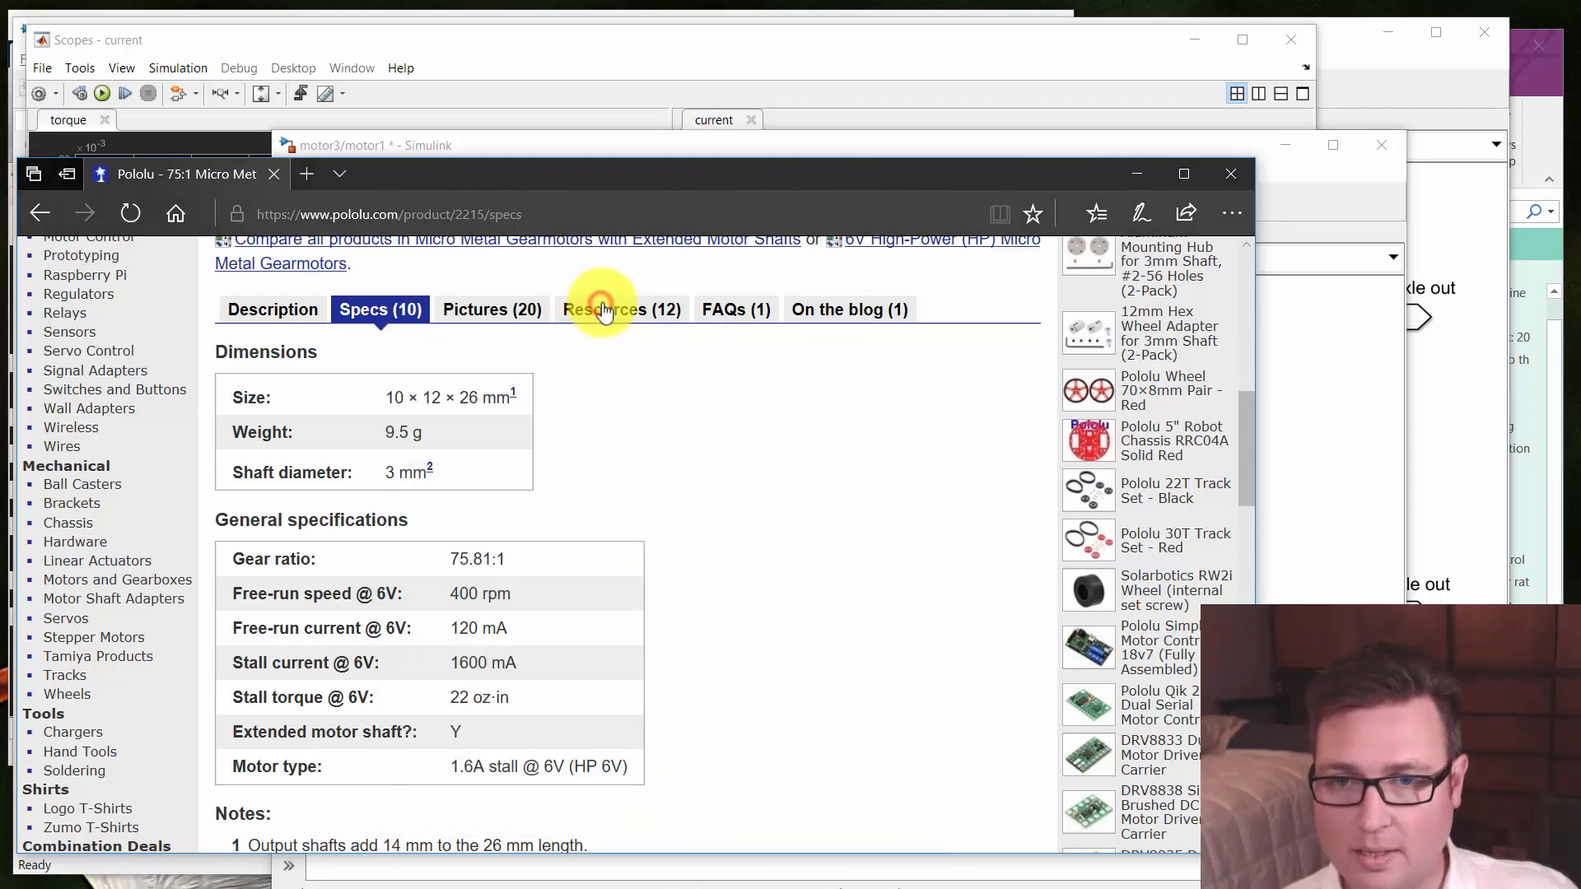
# Move the browser window aside and review the speed, torque and power table and the power curve in the Excel workbook
pyautogui.moveTo(399, 176); pyautogui.dragTo(0, 461)
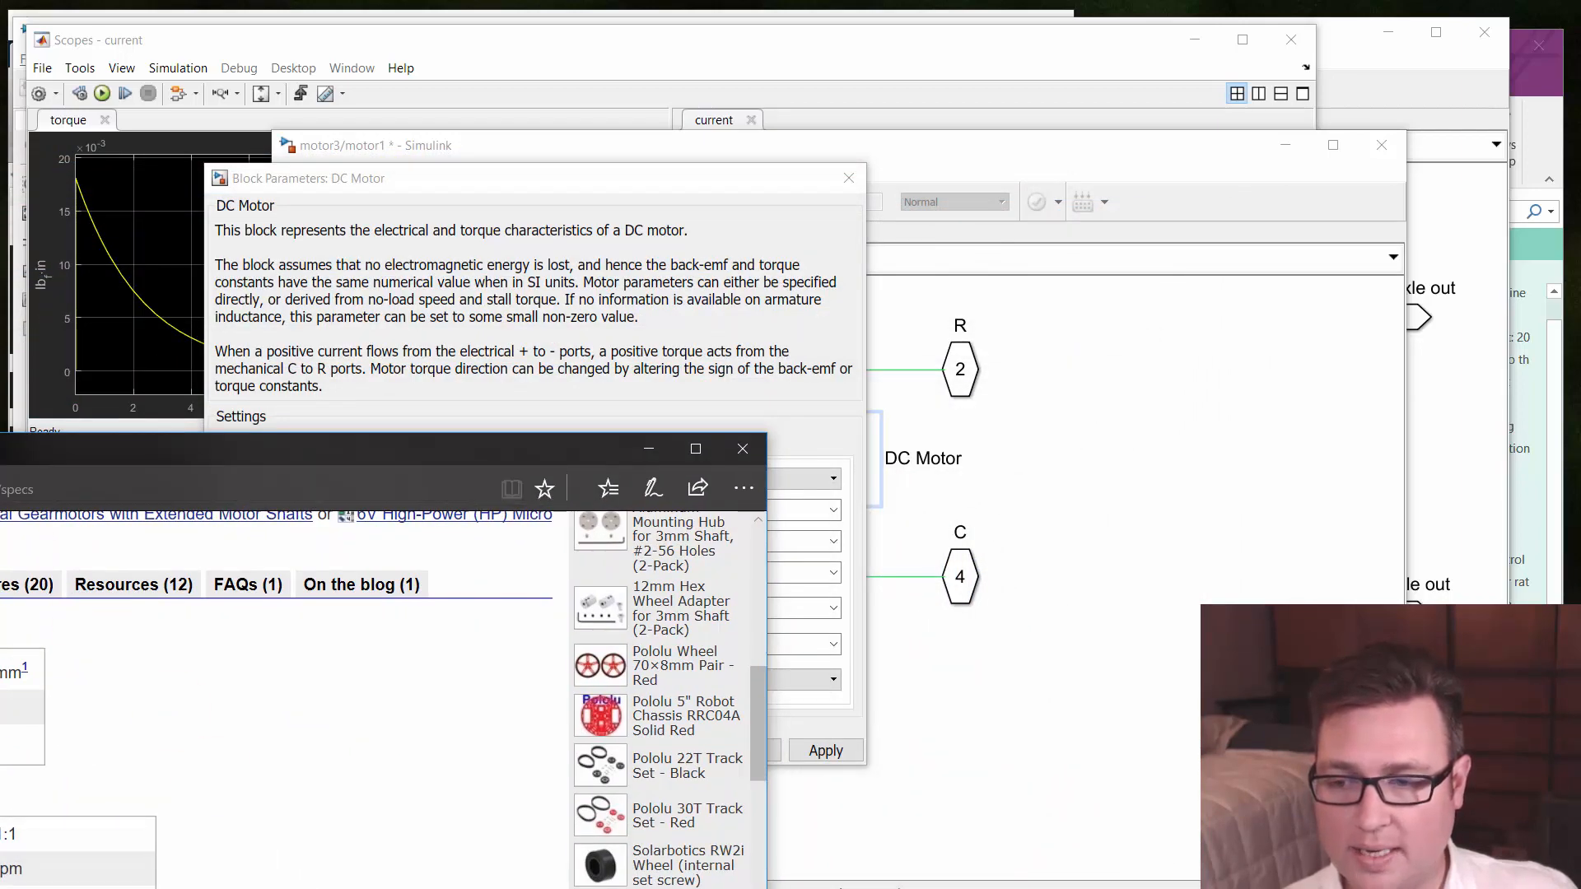
pyautogui.hotkey('alt', 'Tab')
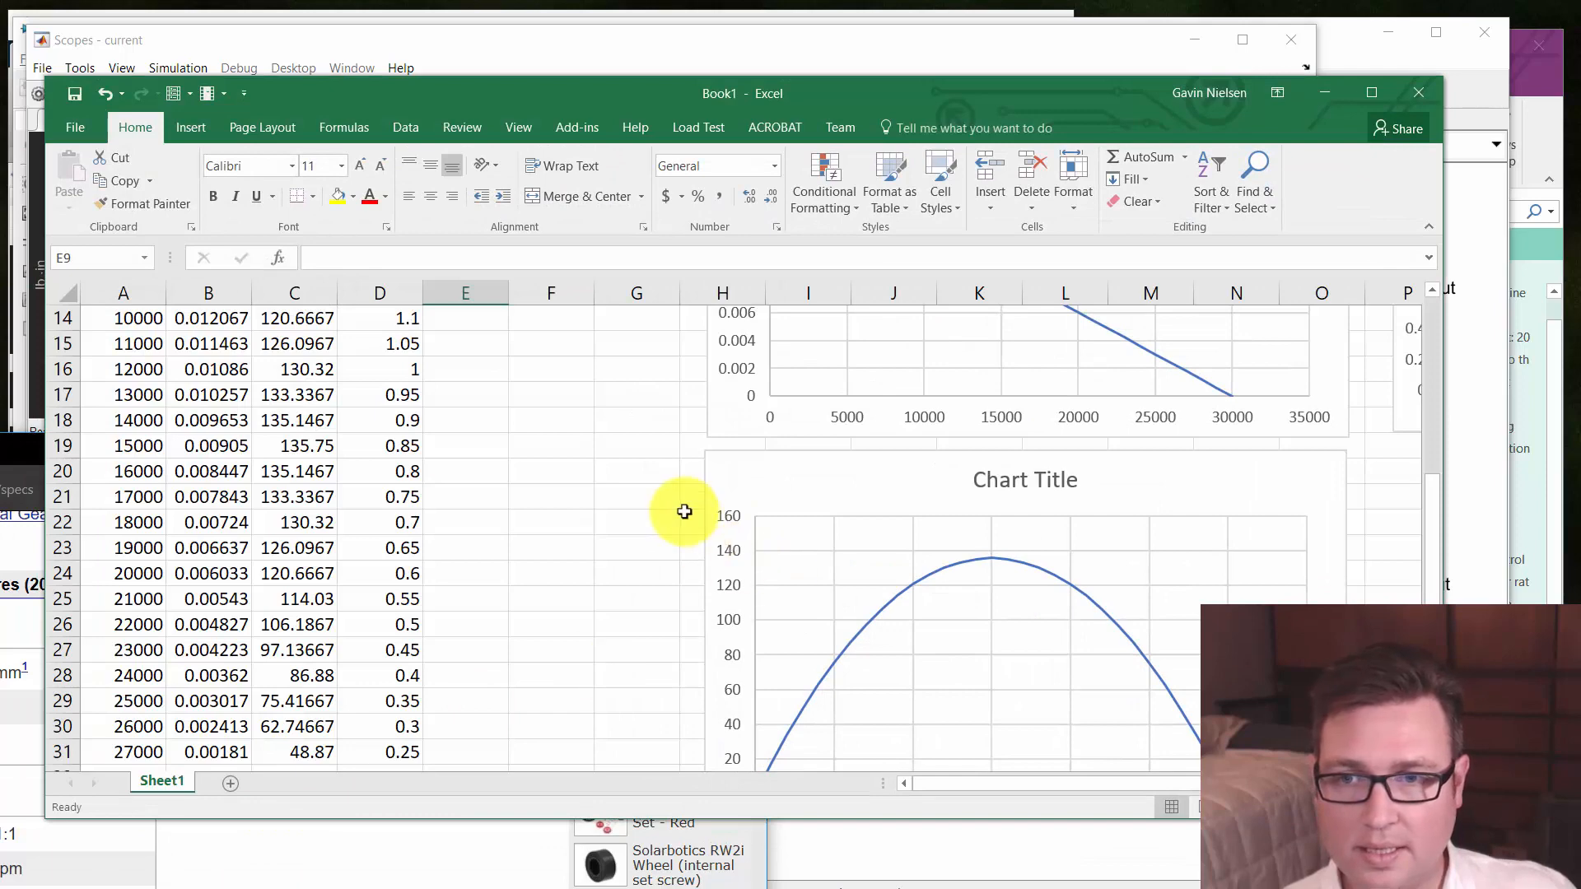
pyautogui.scroll(1, 604, 513)
pyautogui.scroll(4, 604, 513)
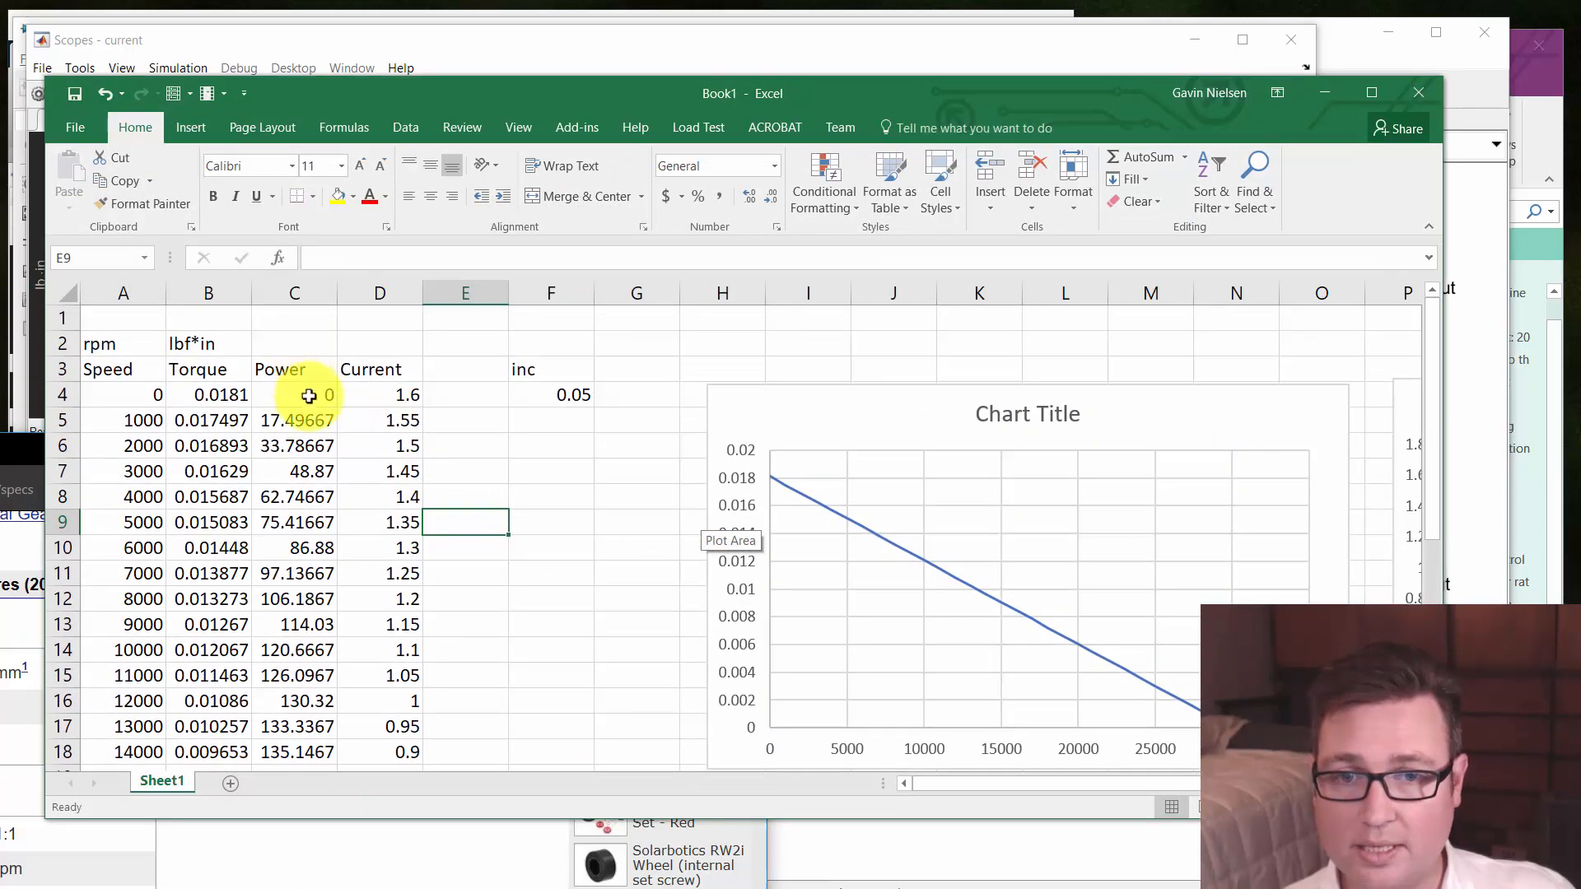
pyautogui.scroll(-6, 568, 520)
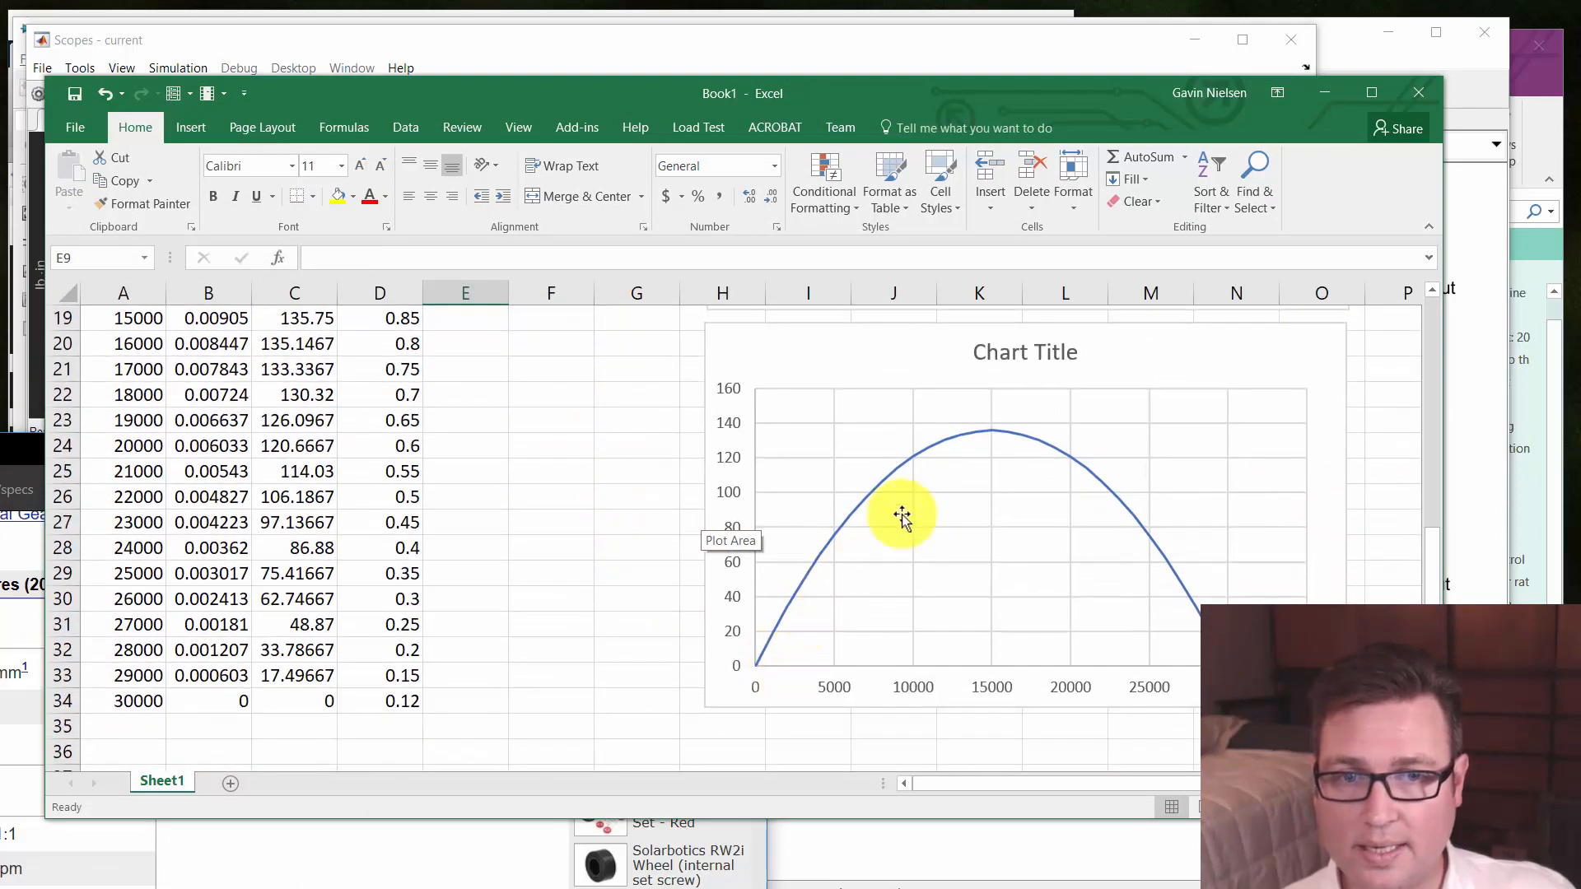
pyautogui.click(1335, 97)
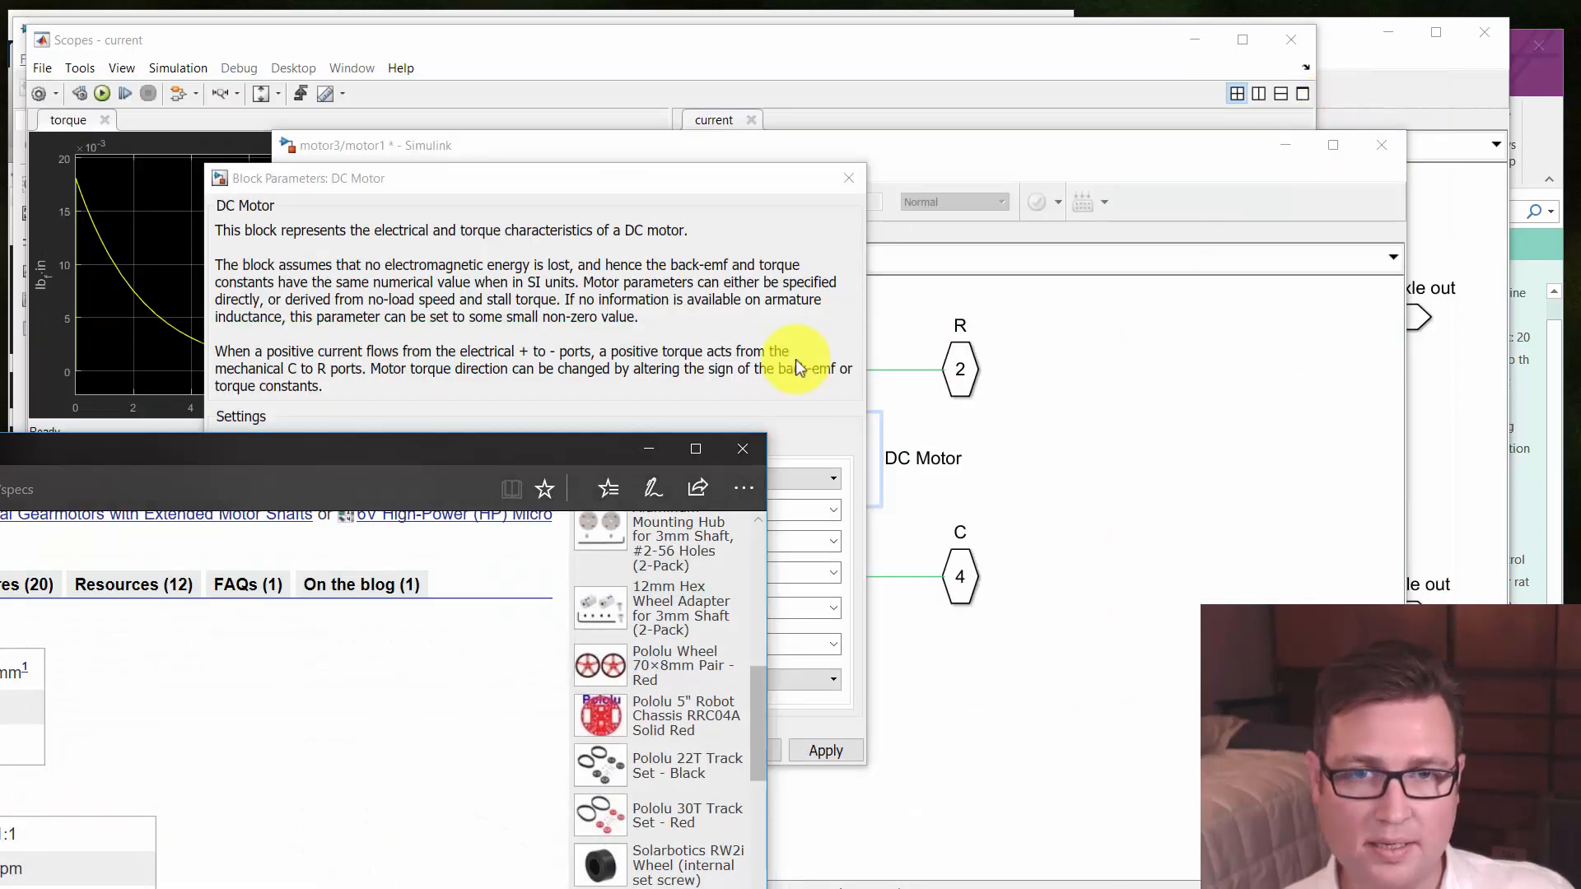
# Return to the DC Motor block parameters, clear the browser window out of the way and accept the parameter settings
pyautogui.click(656, 321)
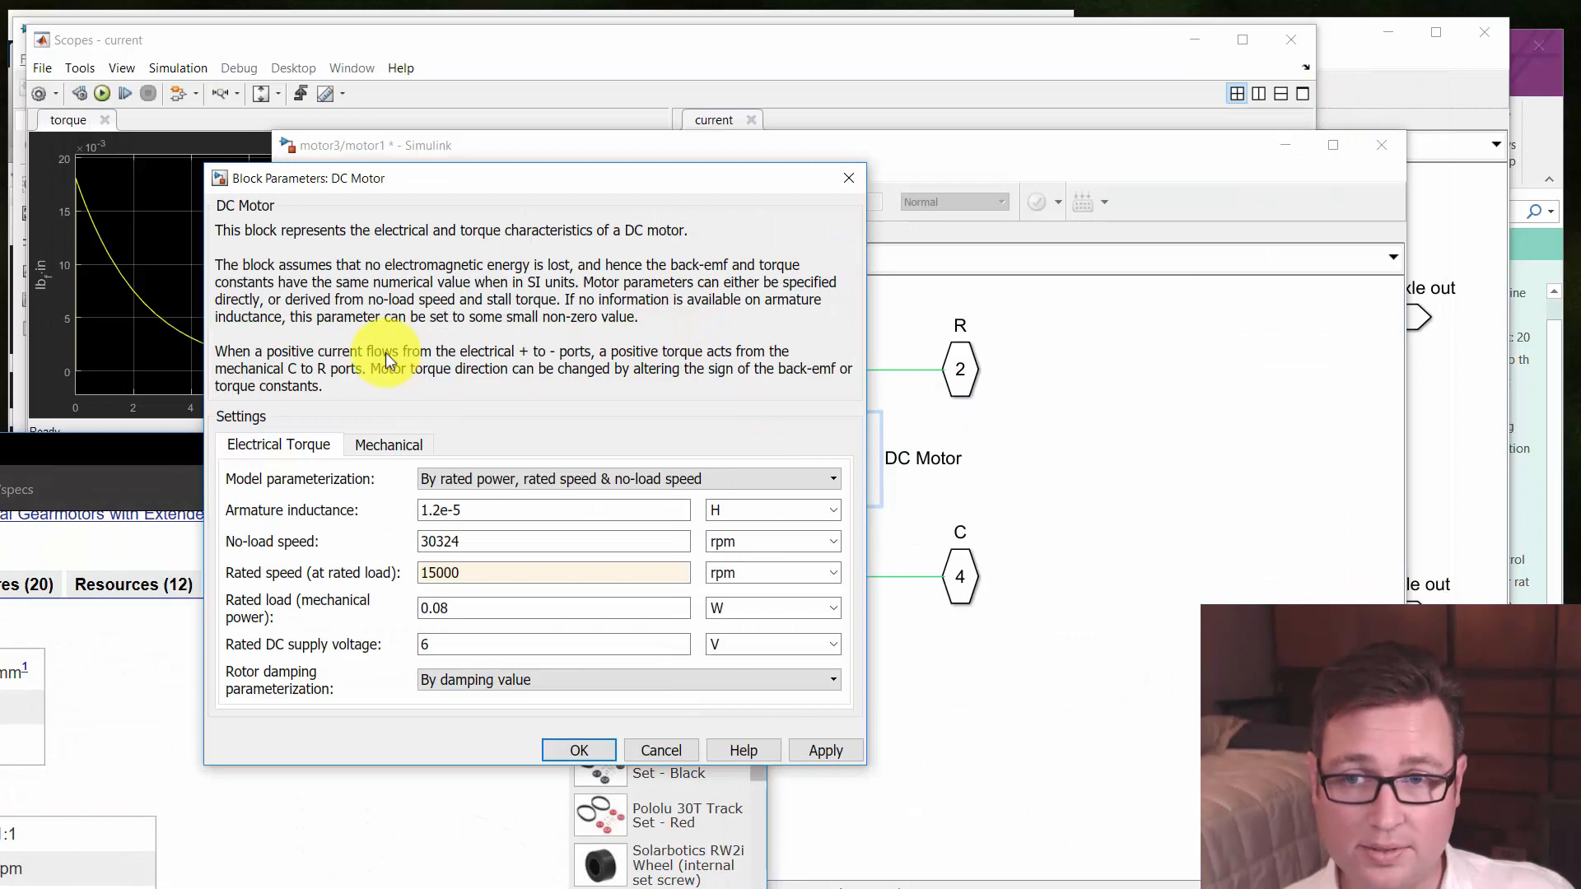
pyautogui.moveTo(425, 185); pyautogui.dragTo(670, 191)
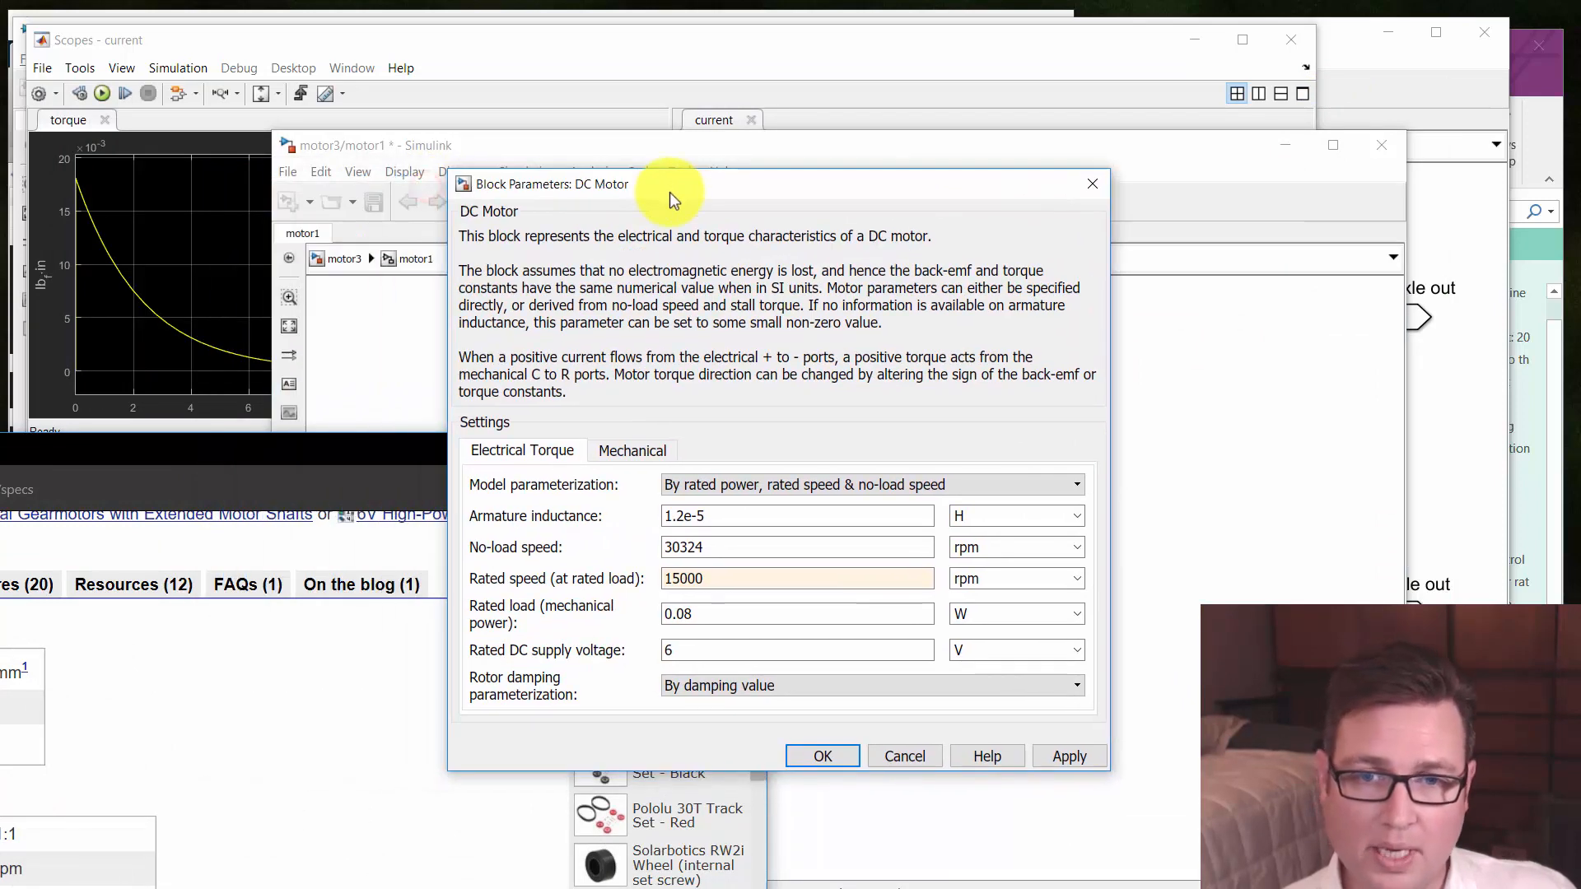
pyautogui.click(395, 451)
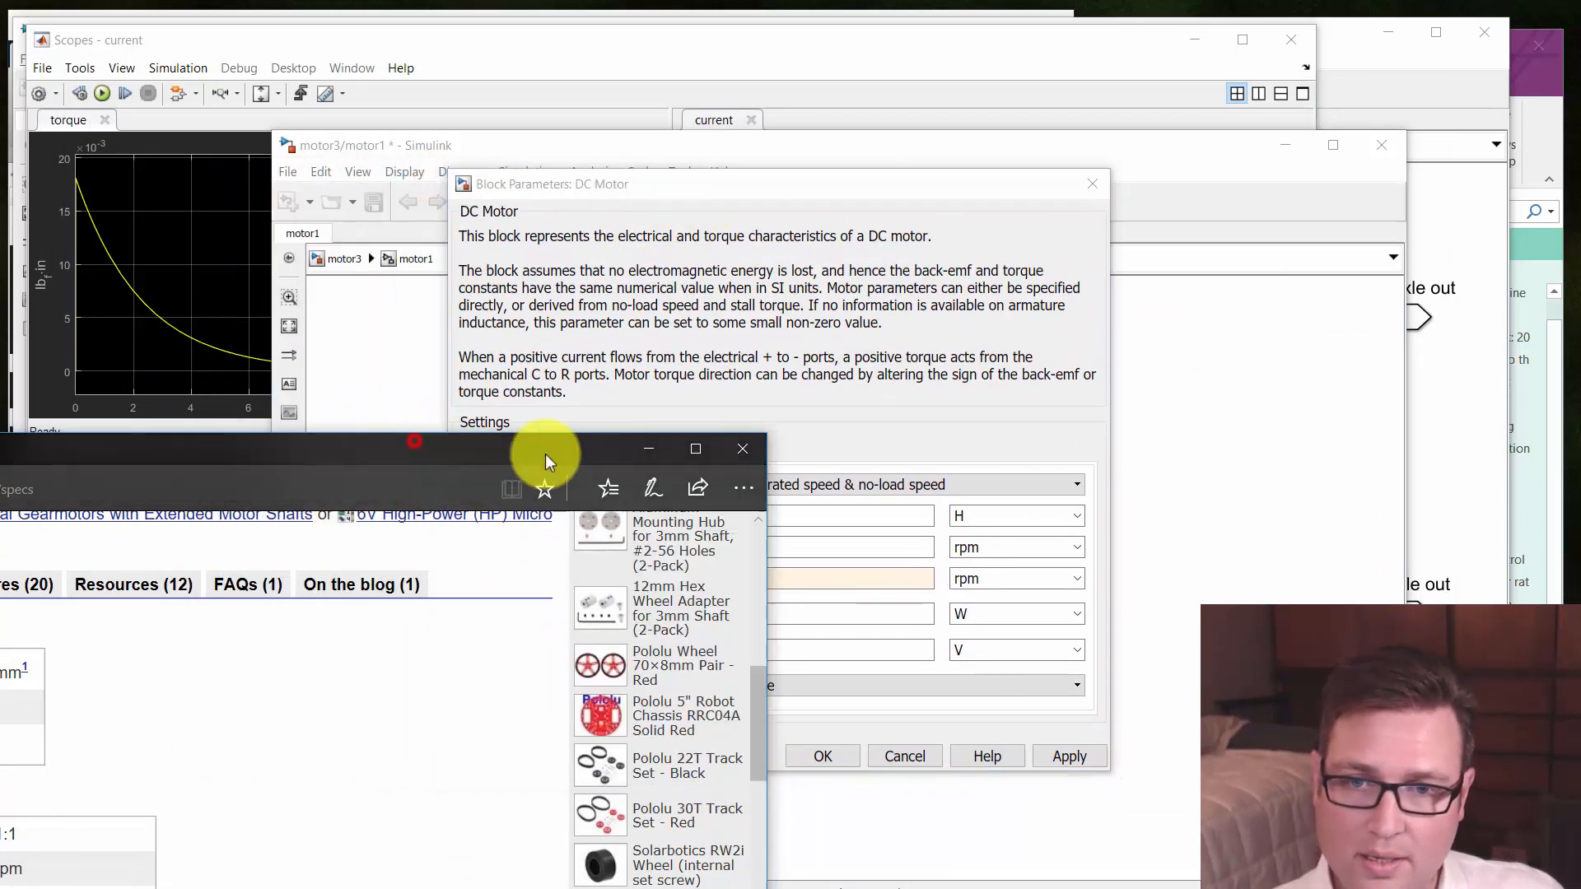
pyautogui.click(657, 448)
pyautogui.moveTo(664, 184); pyautogui.dragTo(1046, 212)
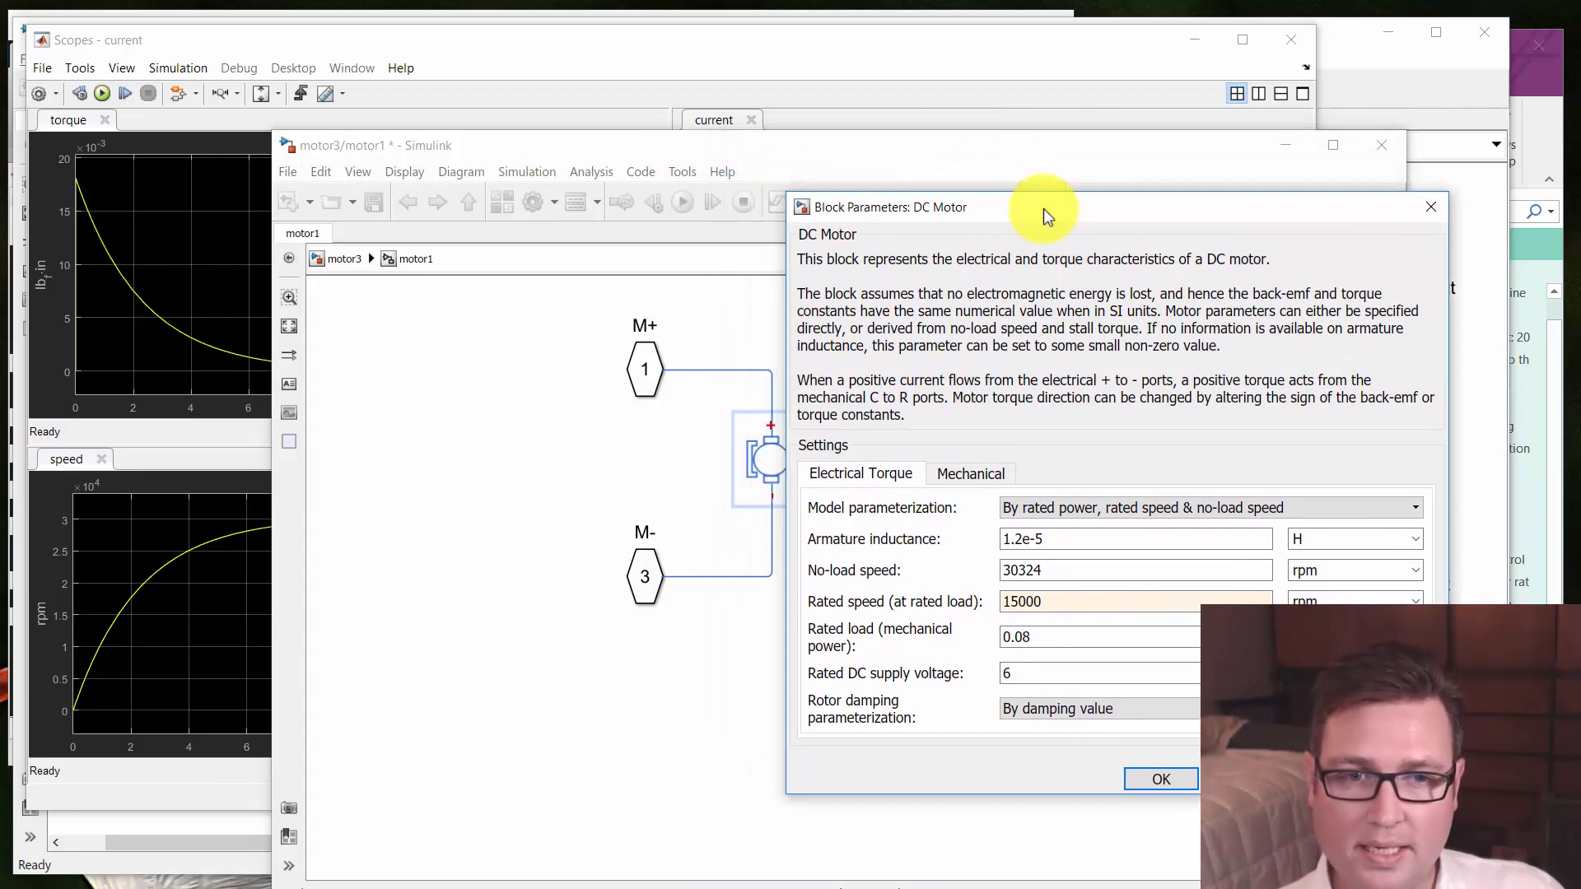
pyautogui.doubleClick(1045, 602)
pyautogui.doubleClick(1041, 639)
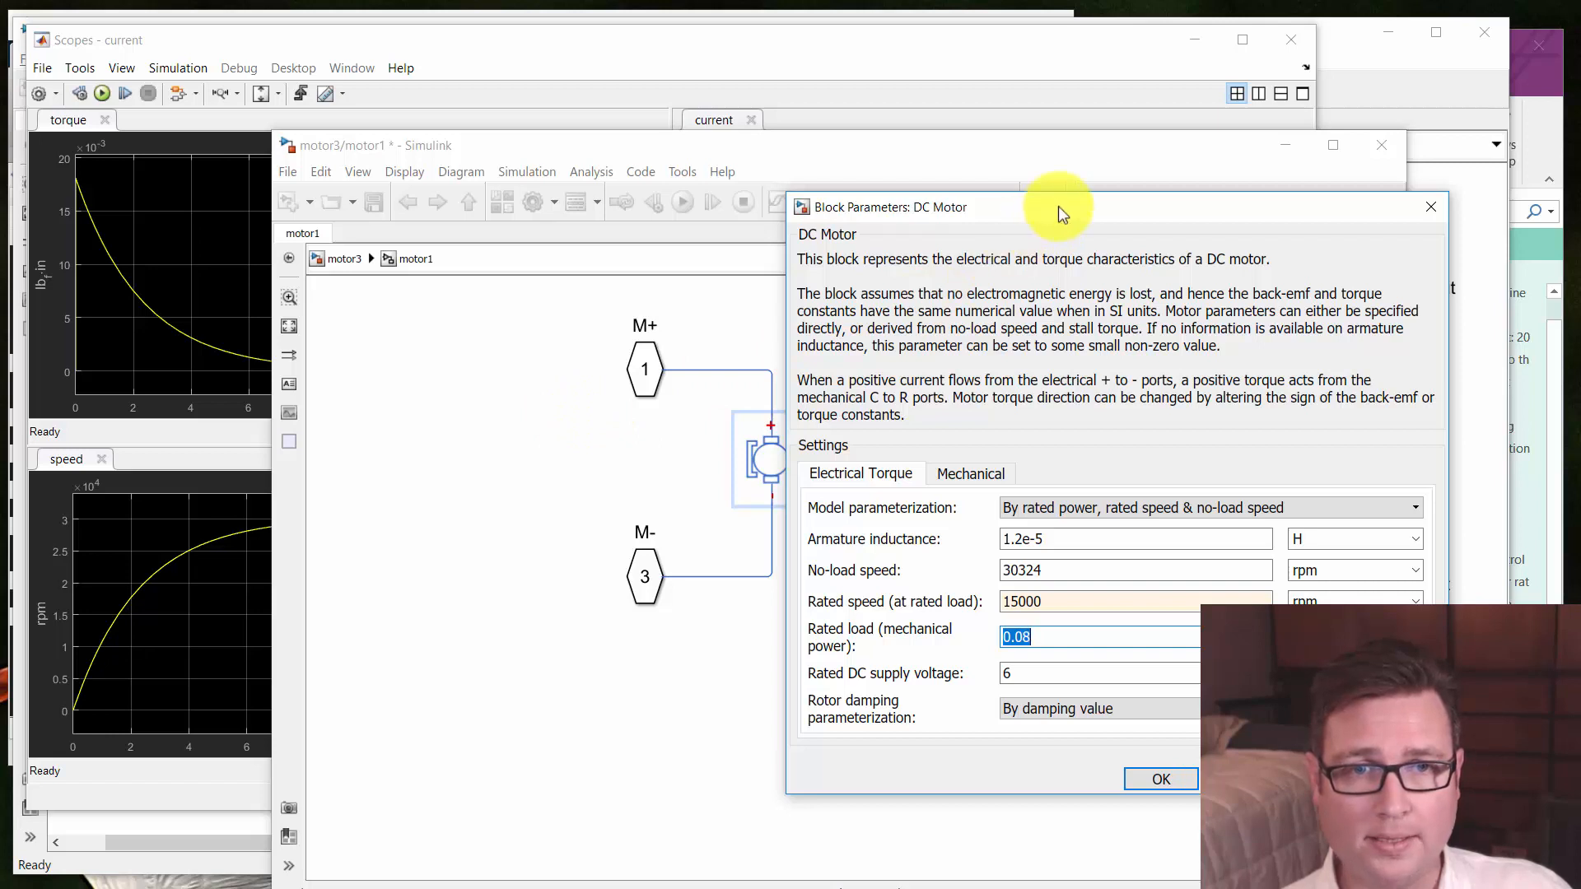
pyautogui.moveTo(1062, 207); pyautogui.dragTo(647, 191)
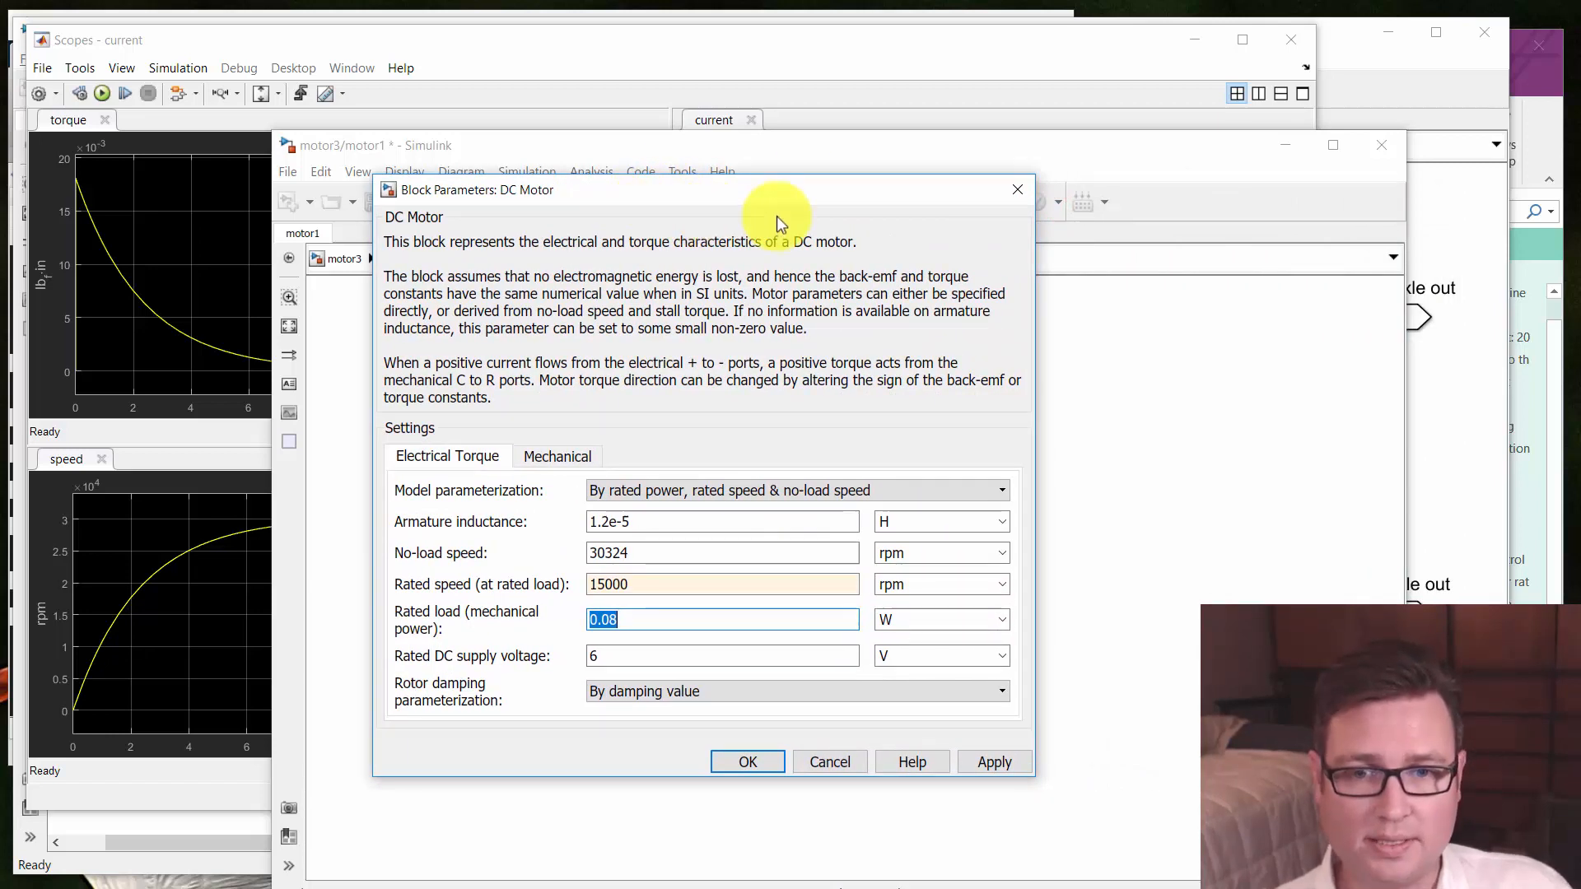
pyautogui.click(759, 761)
pyautogui.click(614, 812)
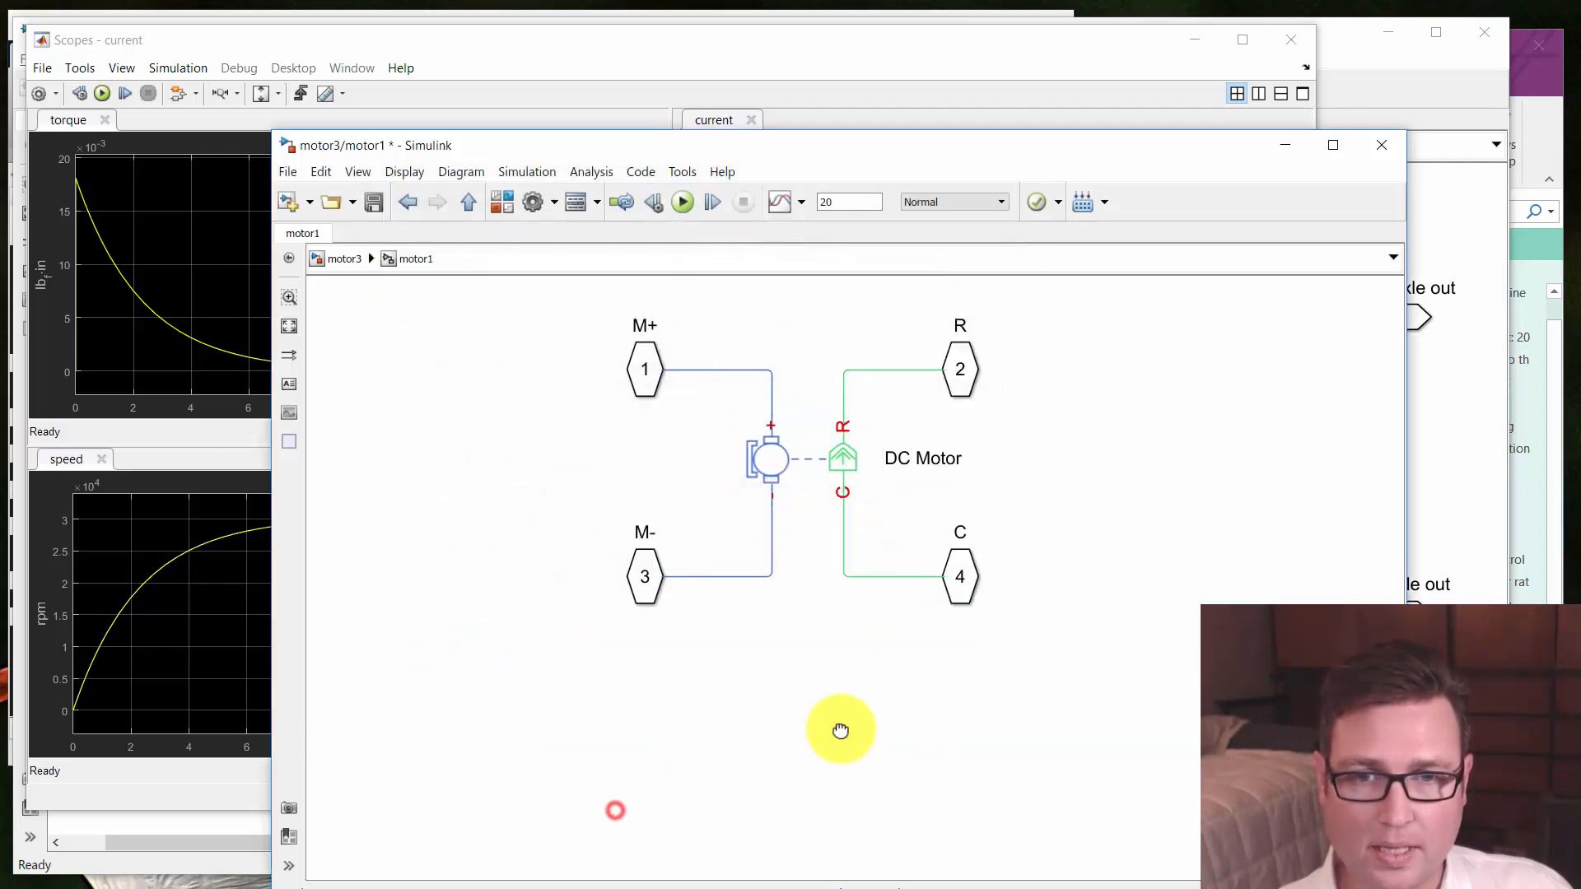
# Go up to the top level of the motor3 model and inspect the current scope's plot
pyautogui.moveTo(840, 731); pyautogui.dragTo(905, 760)
pyautogui.press('Escape')
pyautogui.click(550, 640)
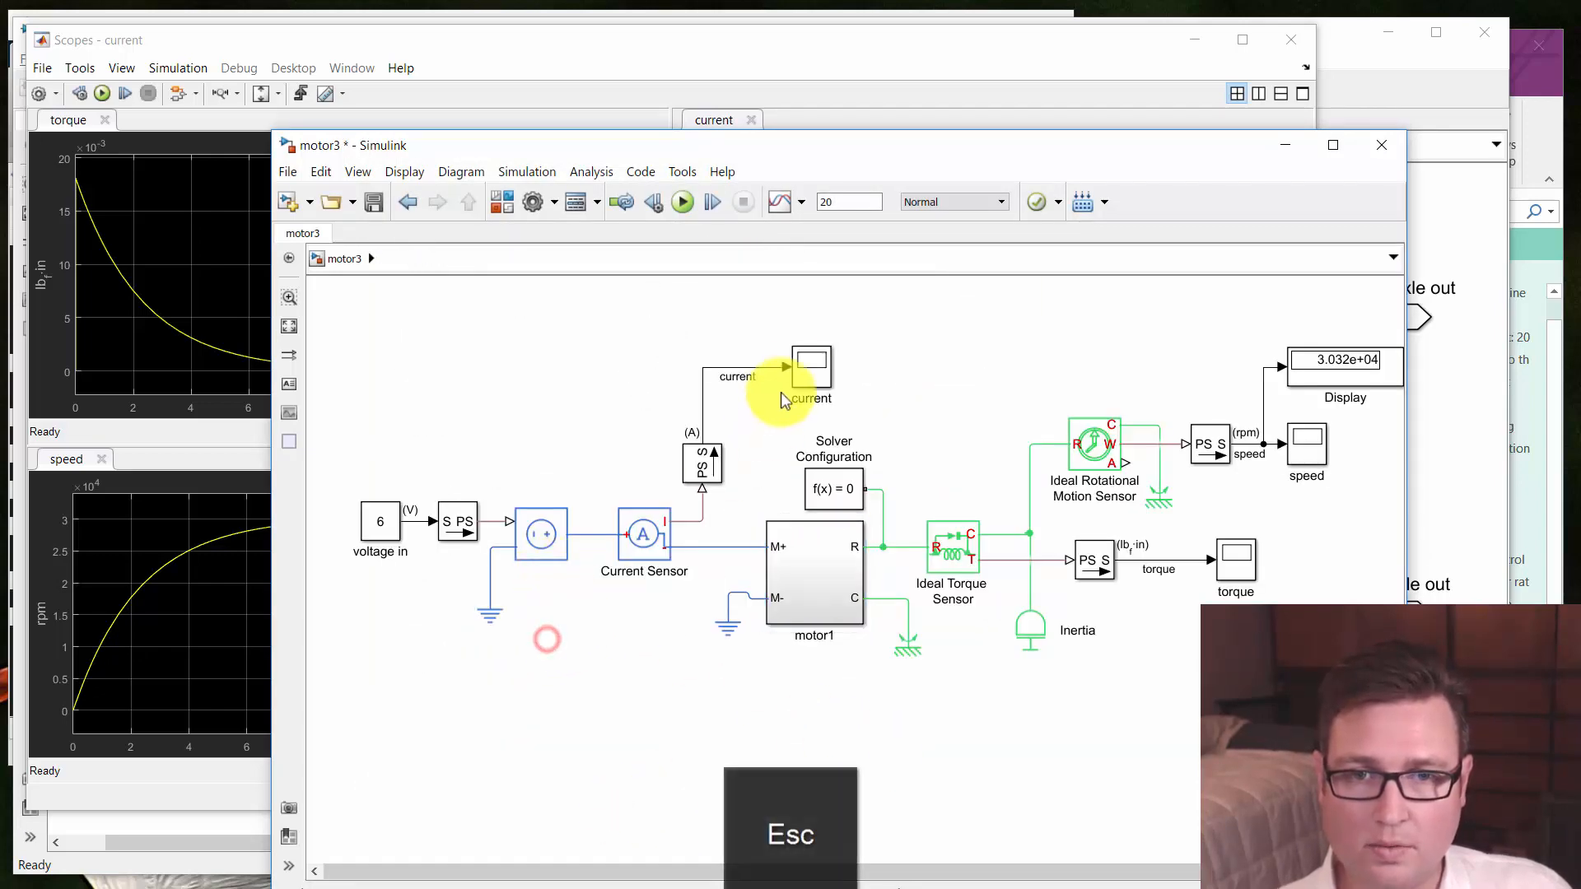
pyautogui.click(804, 371)
pyautogui.doubleClick(804, 371)
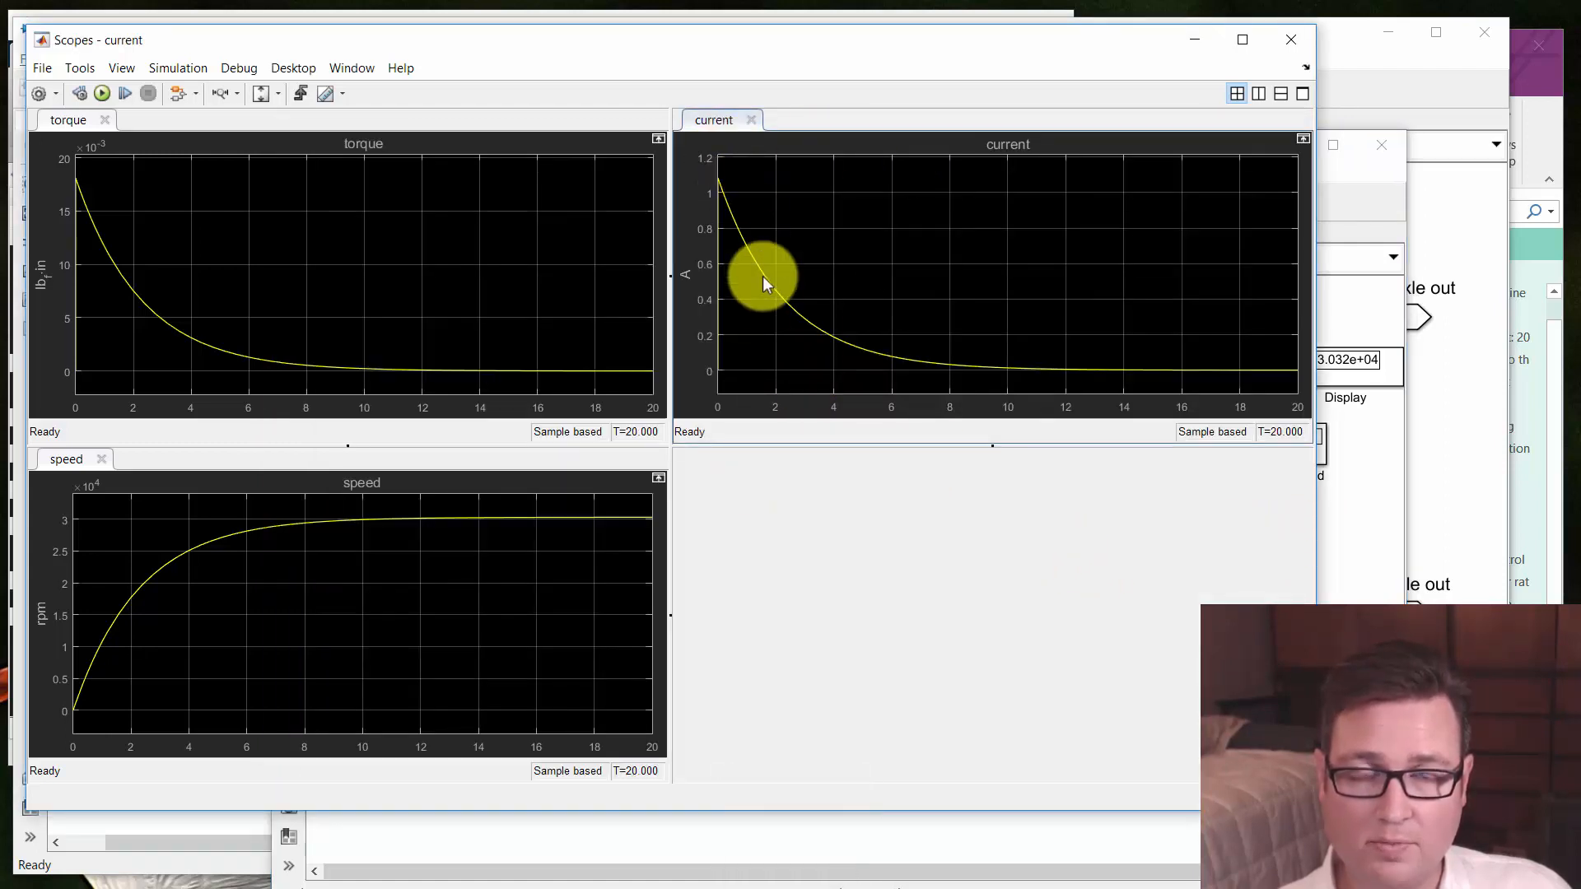
pyautogui.click(1360, 700)
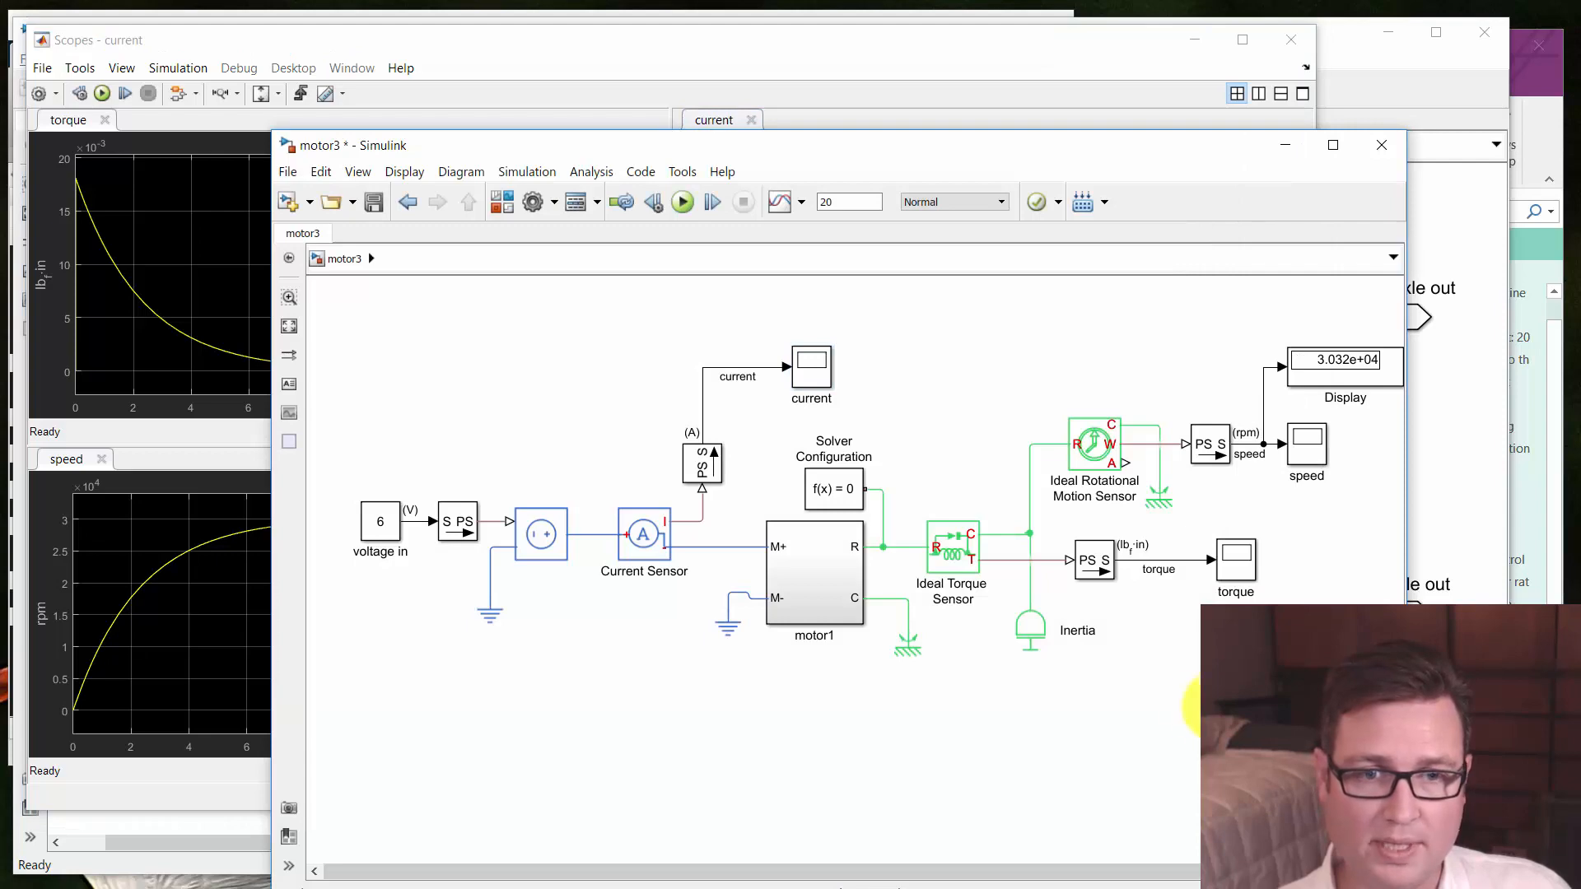
# Reopen the DC Motor block inside the motor1 subsystem and set its rated load (mechanical power) to 6 W
pyautogui.click(811, 579)
pyautogui.doubleClick(811, 580)
pyautogui.click(881, 485)
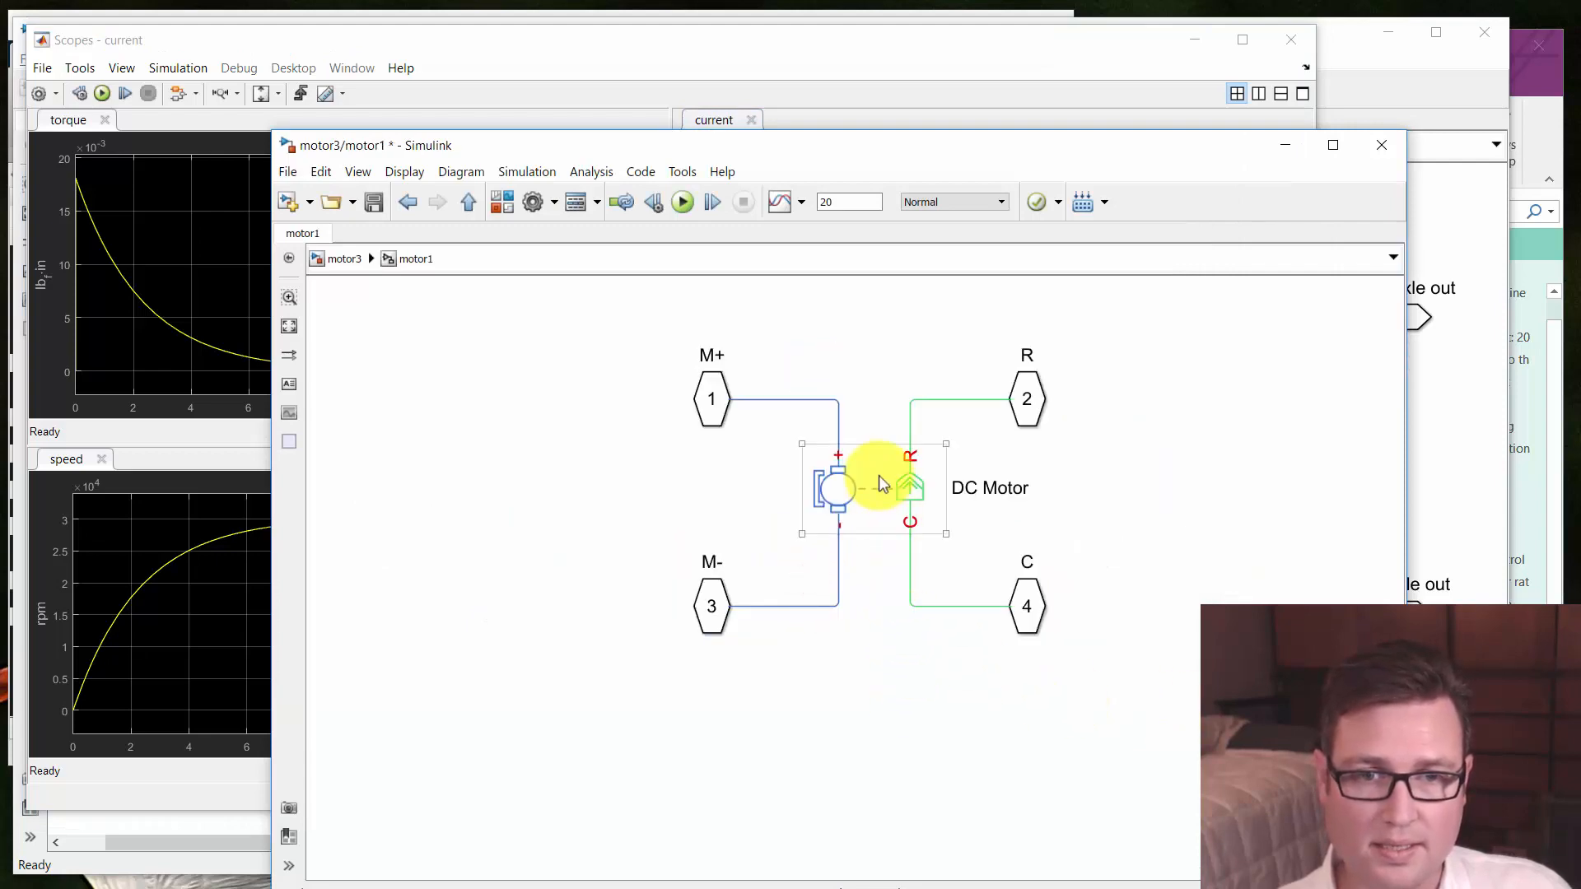
pyautogui.doubleClick(881, 484)
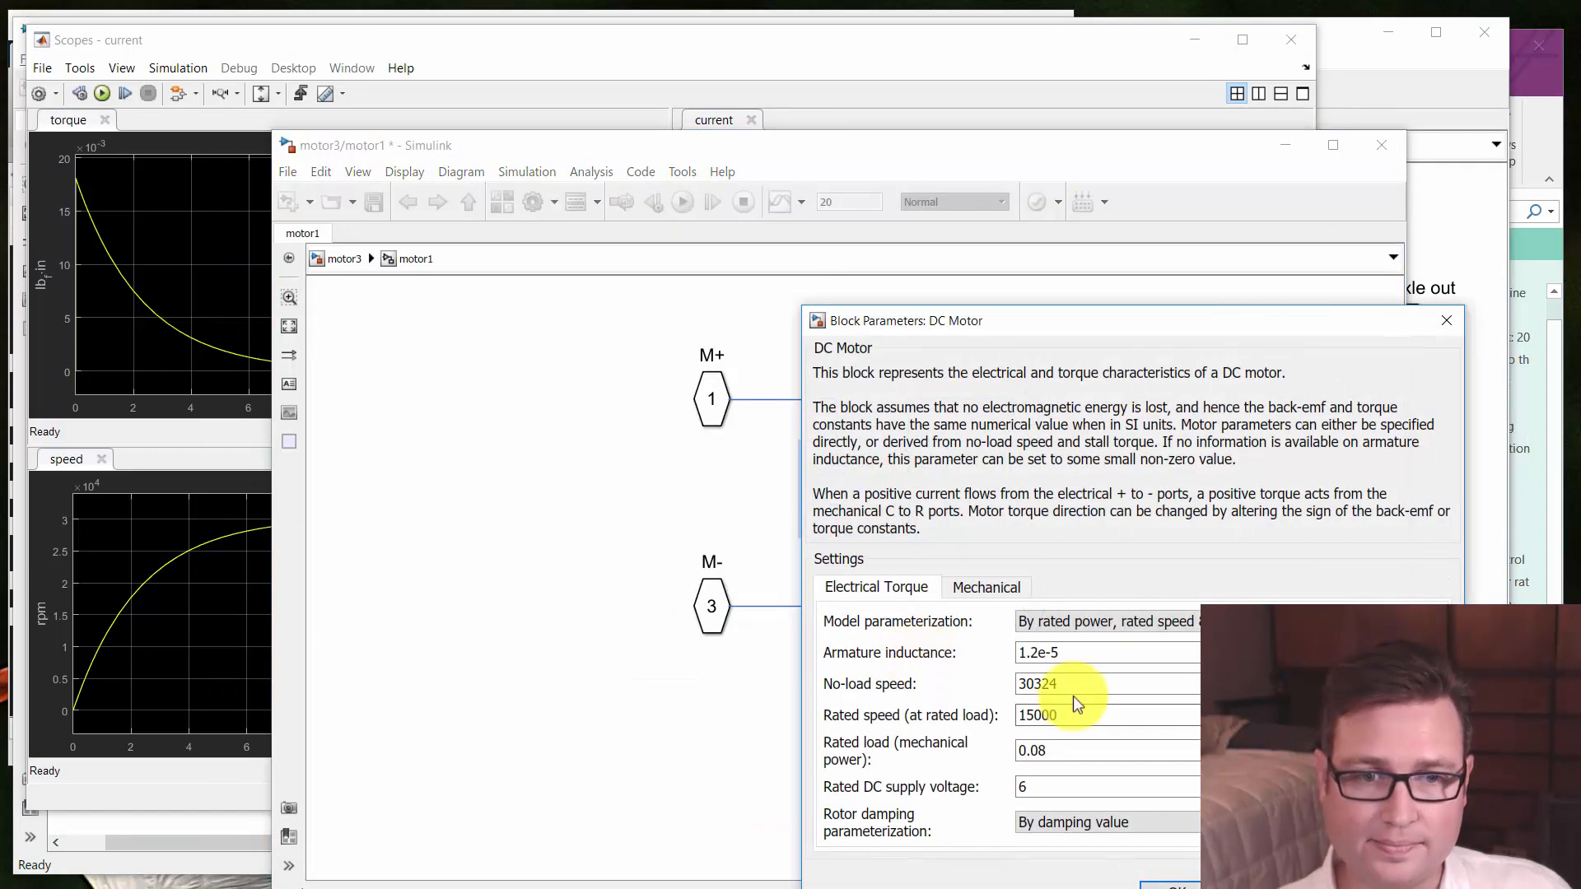
pyautogui.doubleClick(1058, 750)
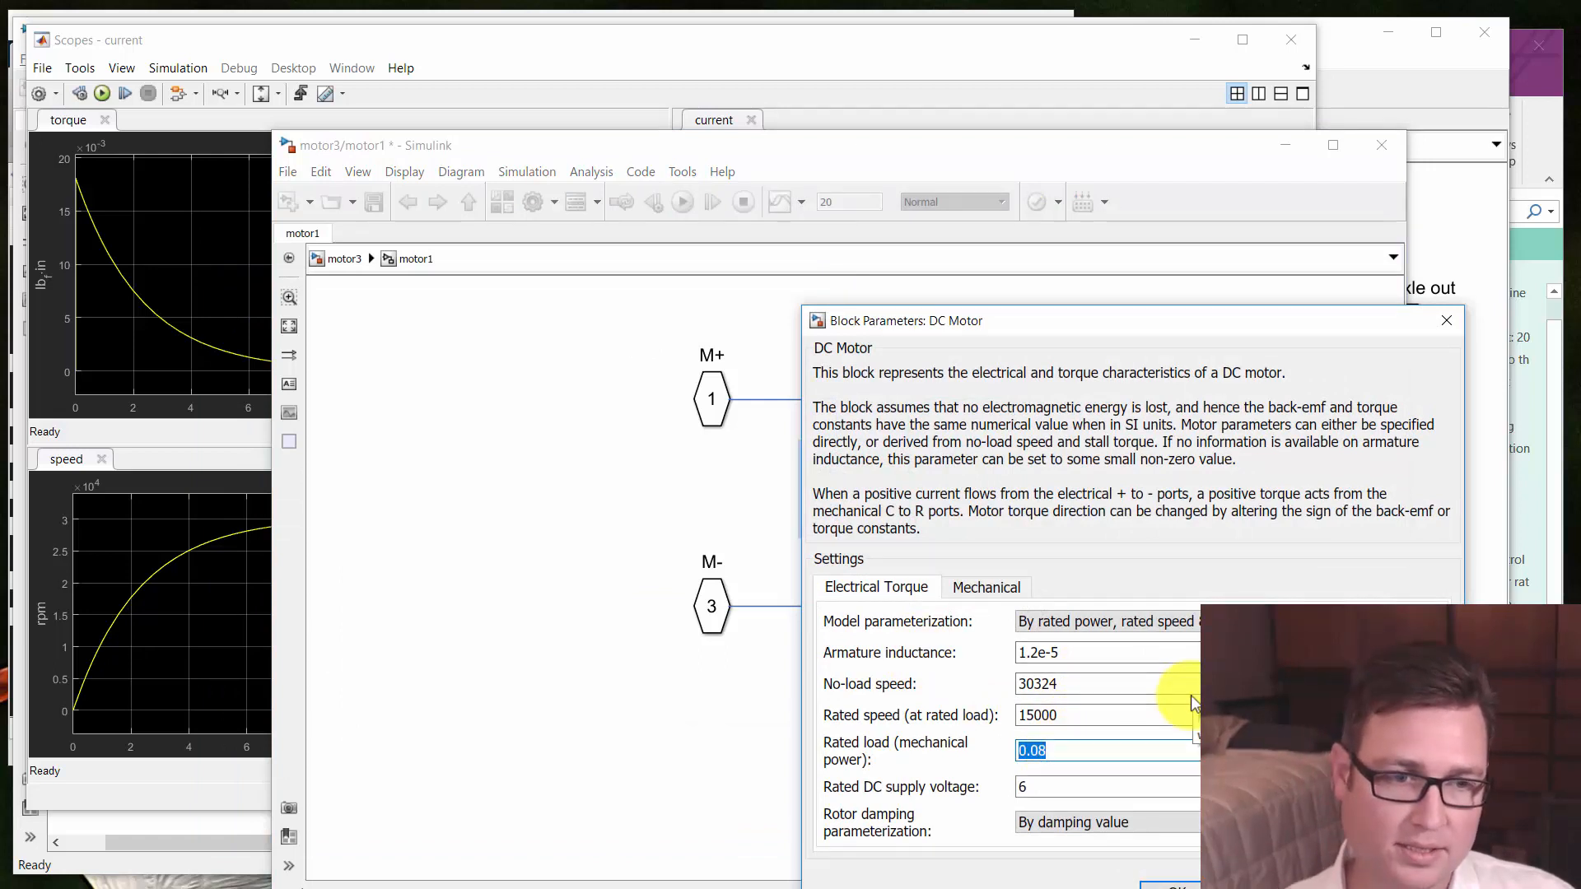
pyautogui.write('6')
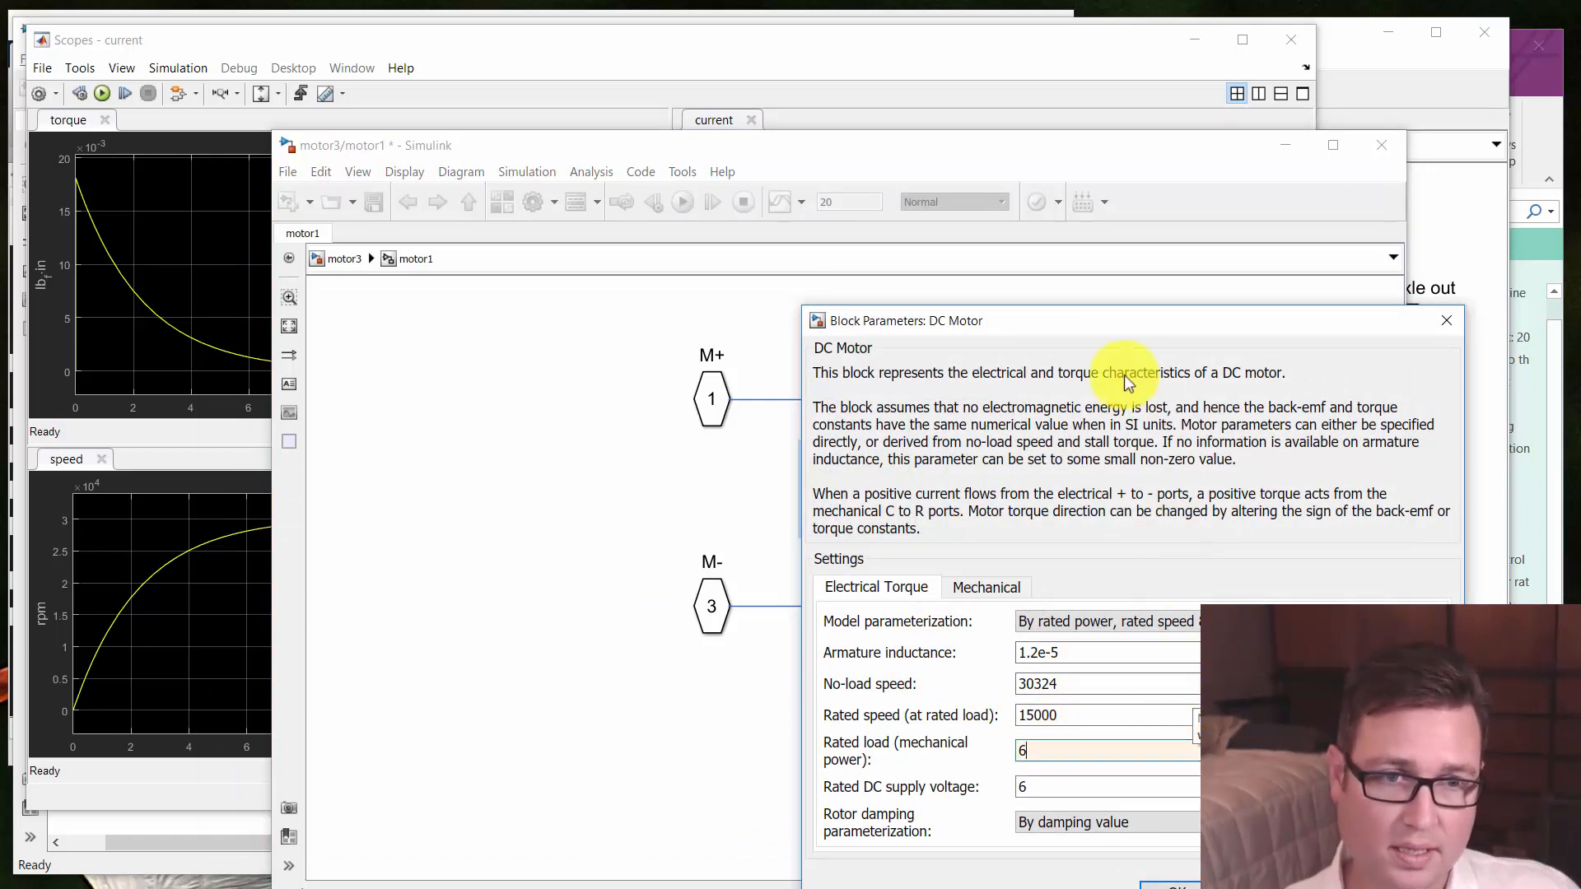
pyautogui.moveTo(1119, 330); pyautogui.dragTo(1067, 228)
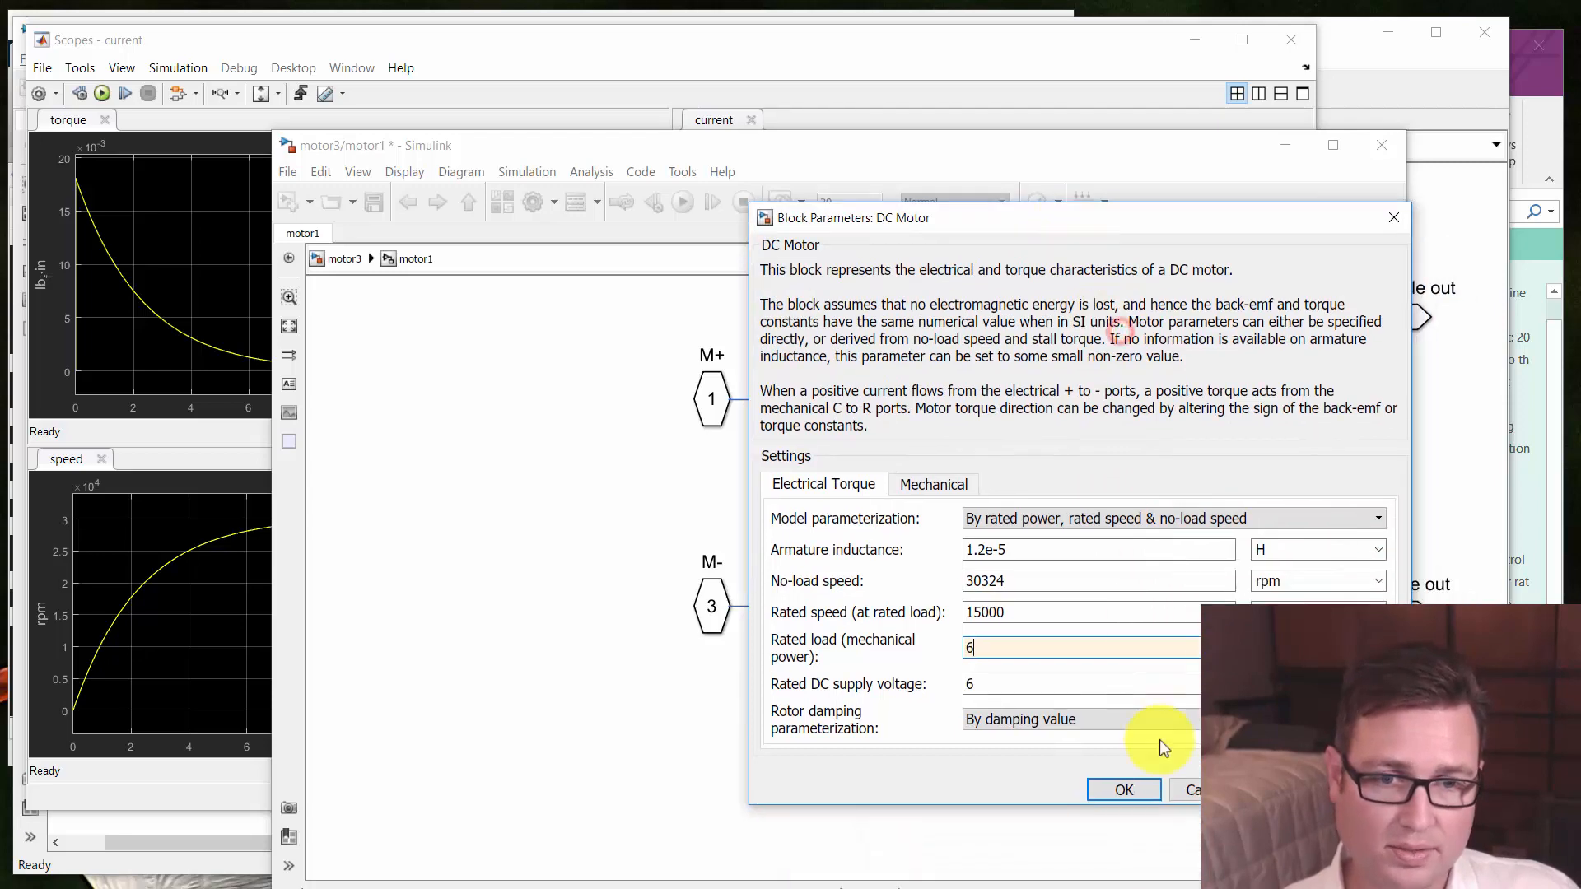
pyautogui.click(1115, 790)
pyautogui.click(958, 799)
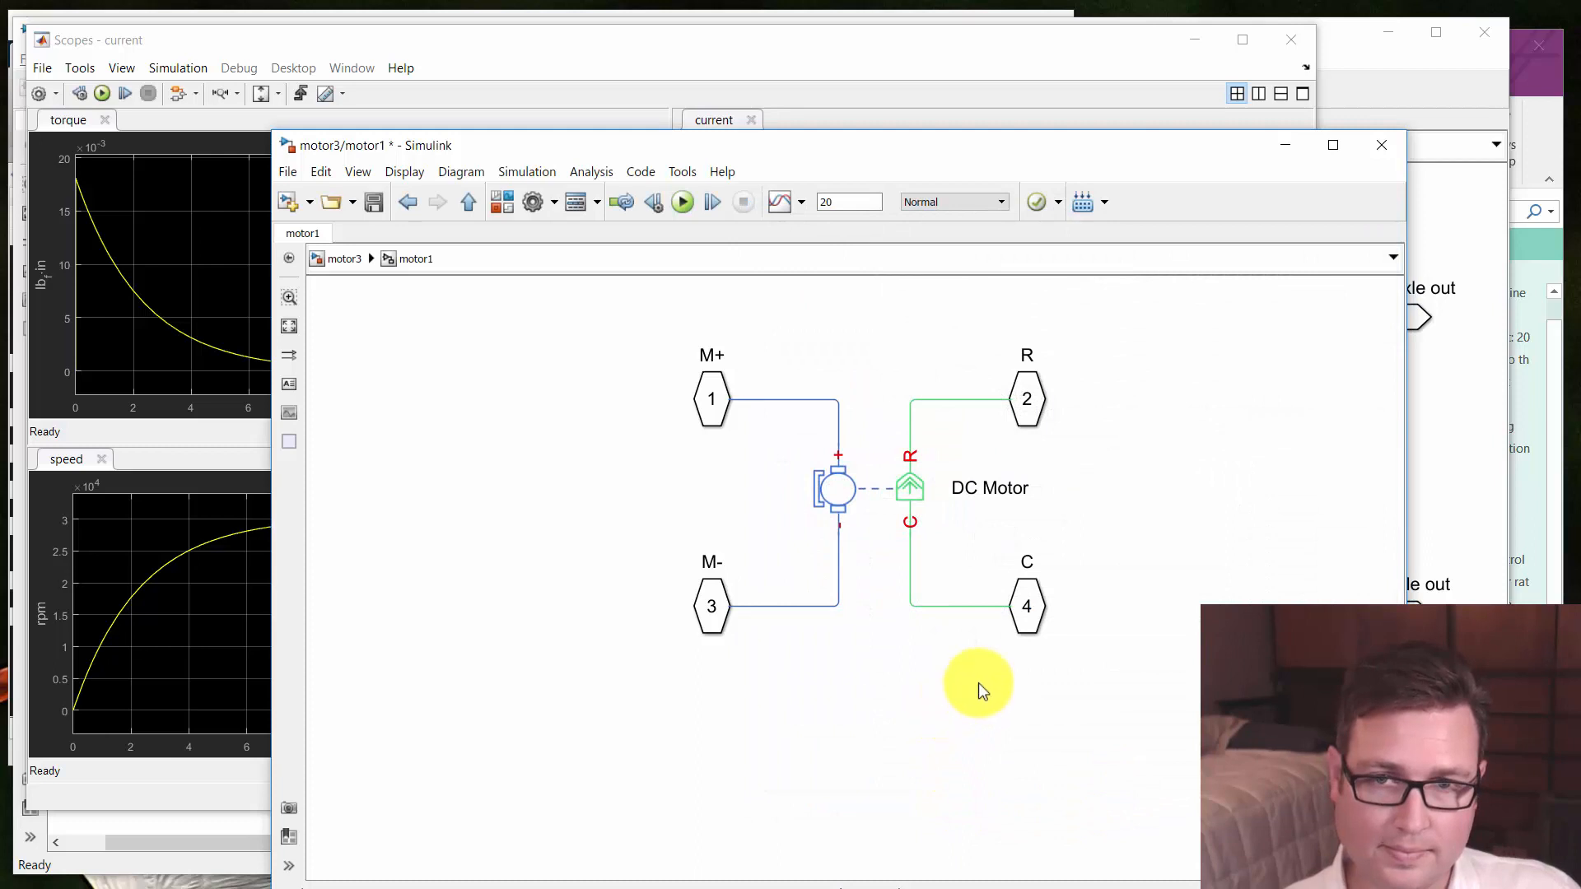
# Run the simulation and shrink the motor3 model window to uncover the torque, current and speed scopes
pyautogui.click(683, 202)
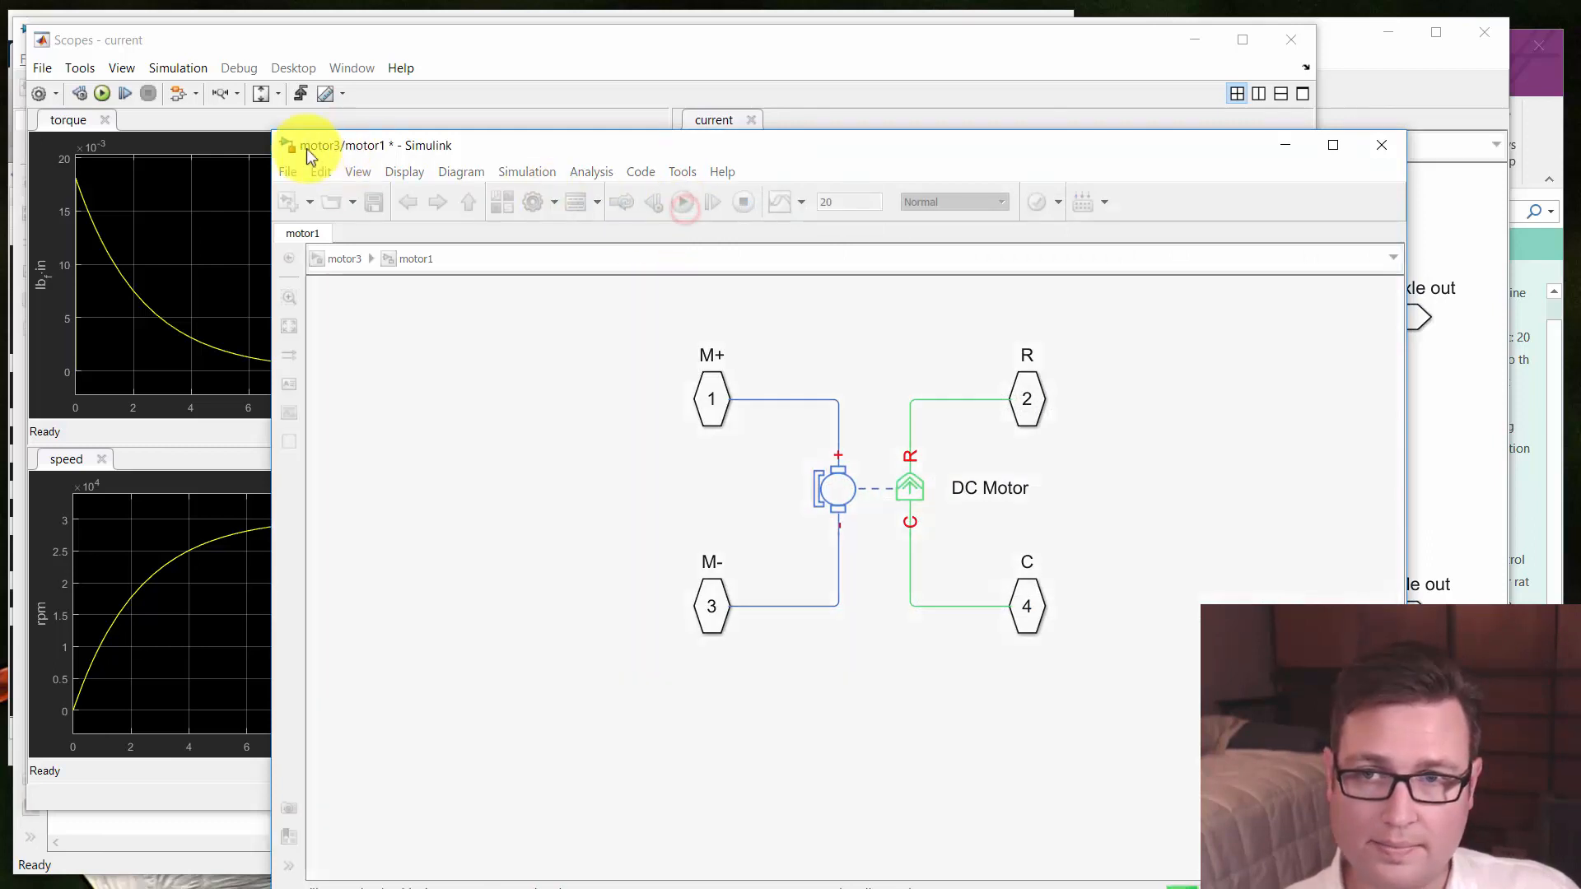
pyautogui.moveTo(269, 133); pyautogui.dragTo(681, 461)
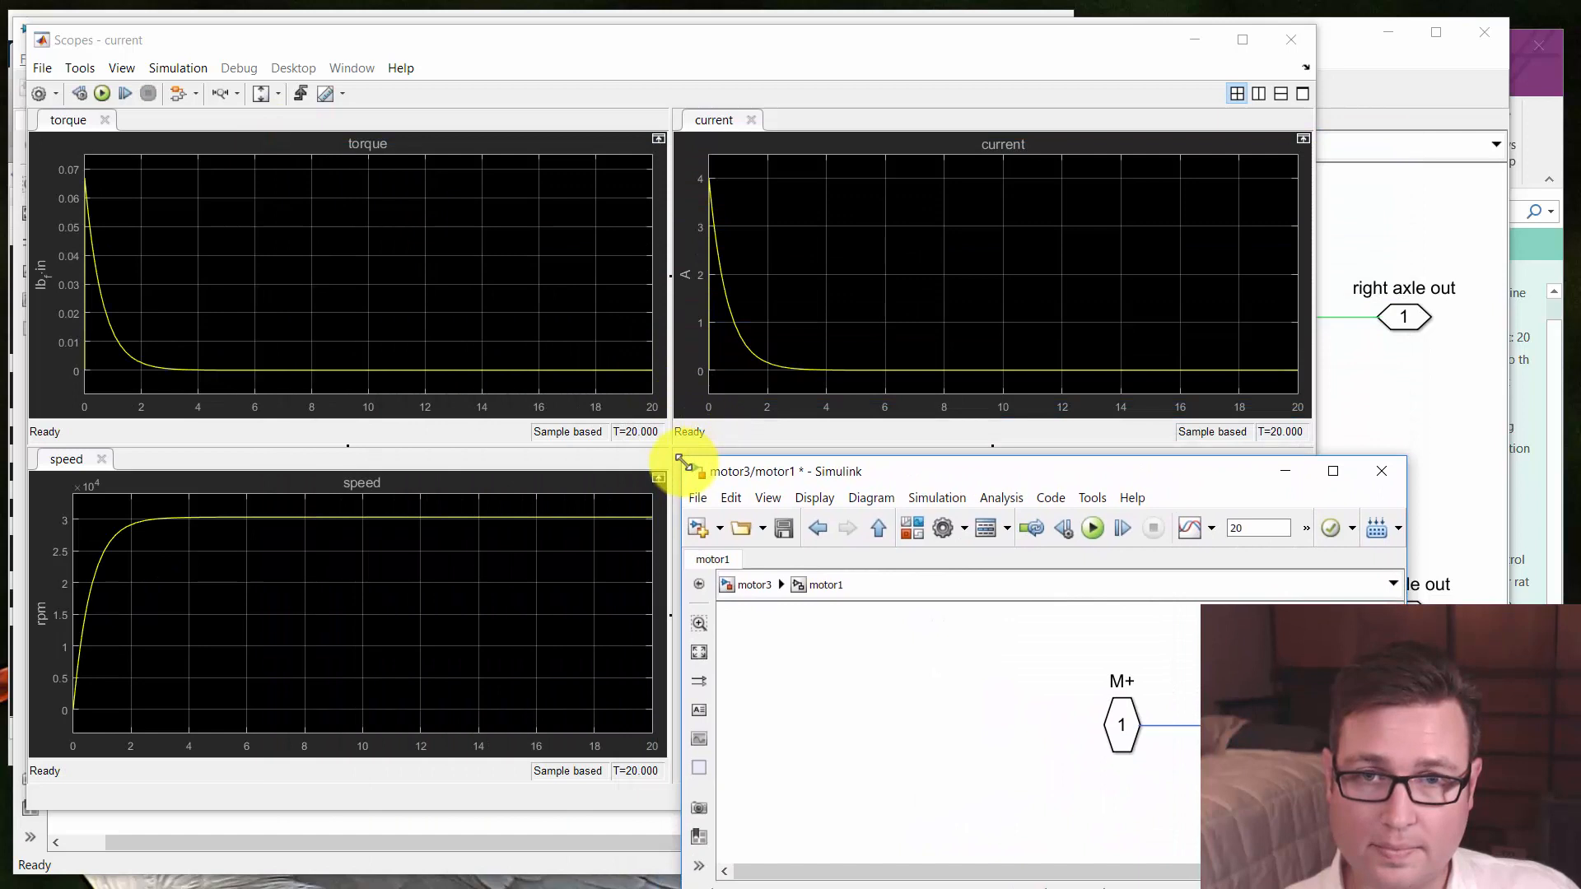
pyautogui.click(854, 682)
pyautogui.press('space')
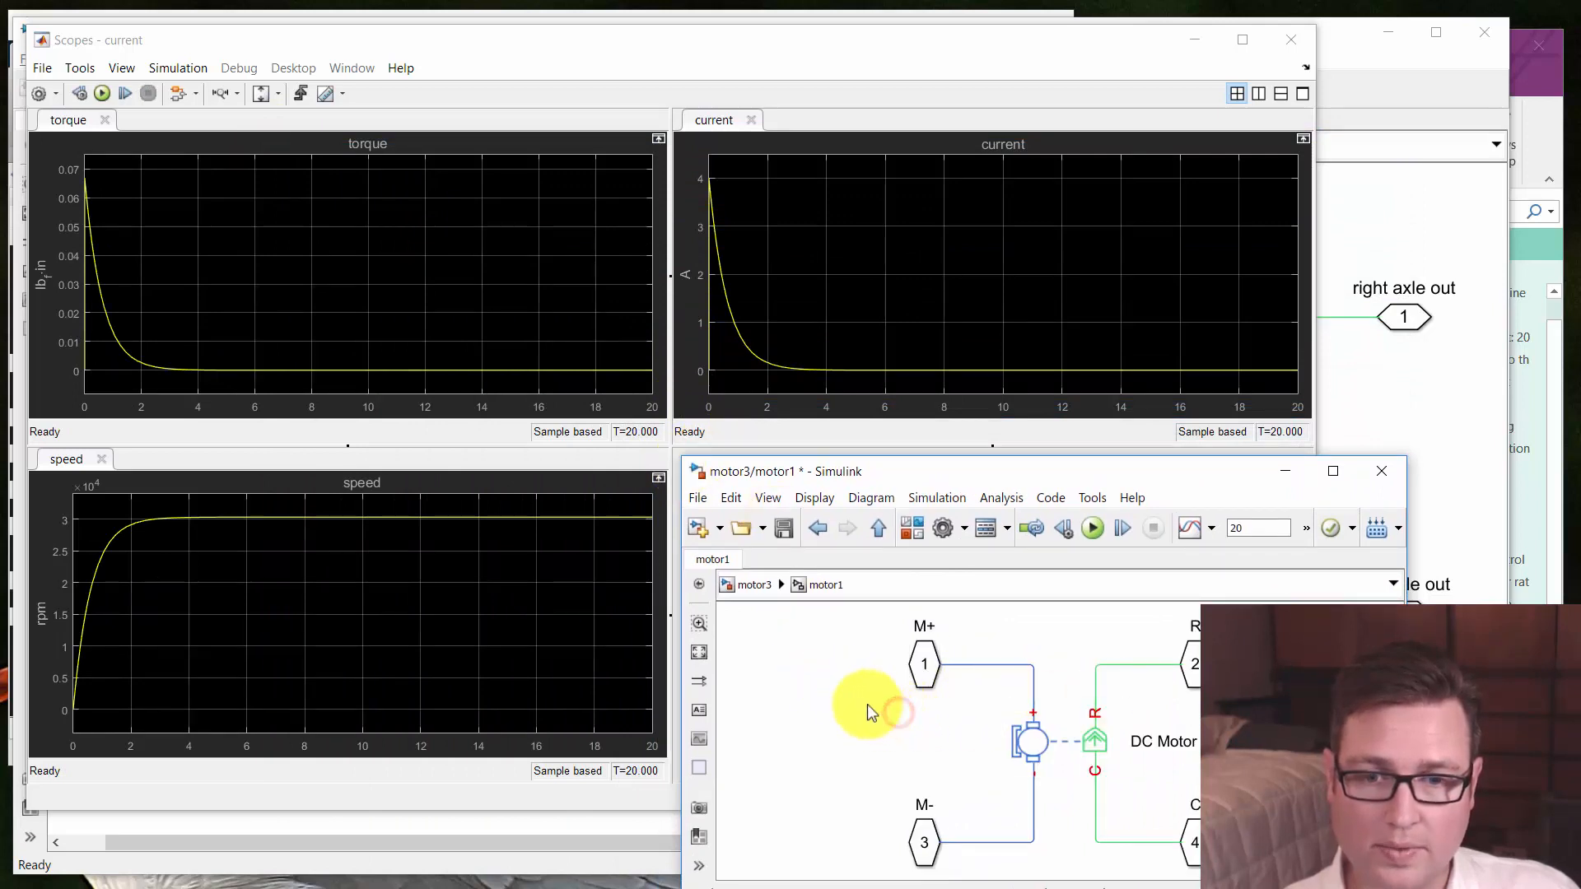
pyautogui.moveTo(808, 470); pyautogui.dragTo(809, 430)
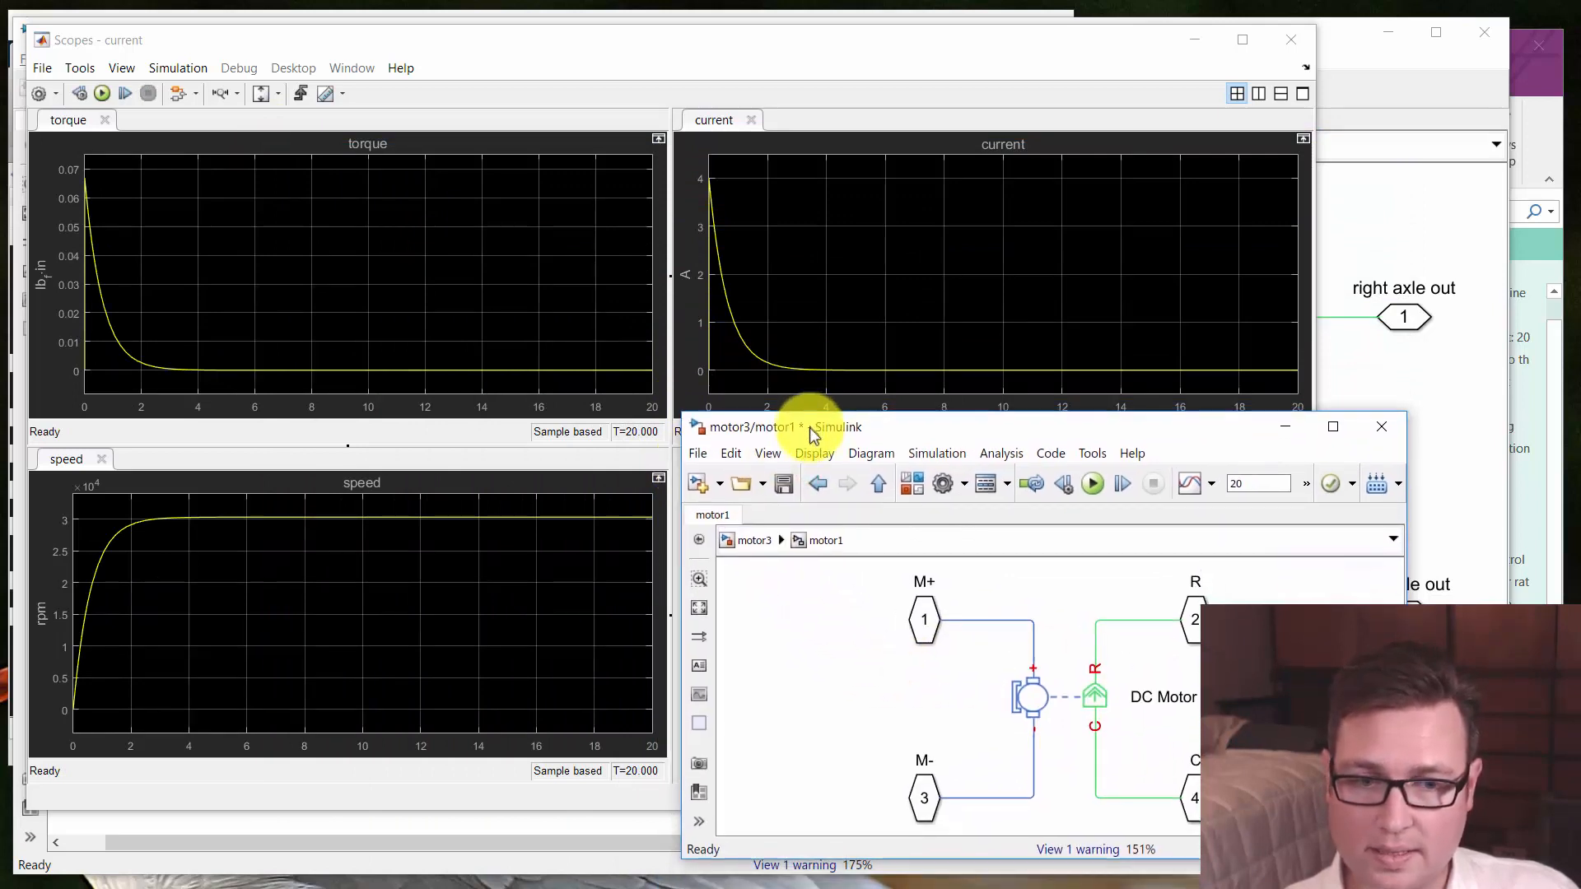
pyautogui.moveTo(1278, 699); pyautogui.dragTo(1121, 693)
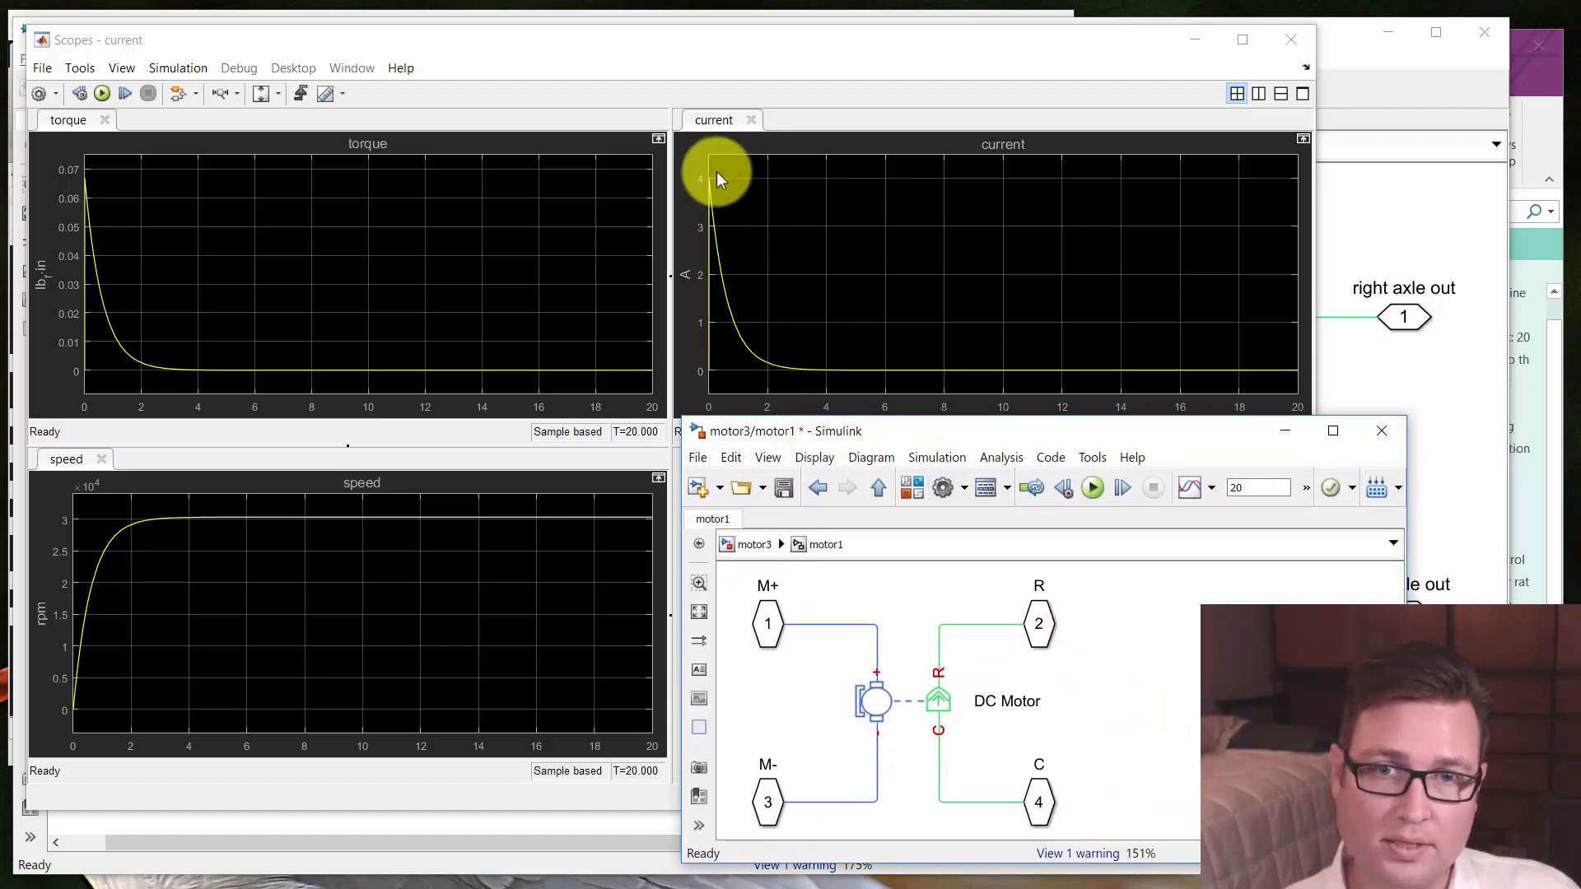
# Set the DC Motor's rated load (mechanical power) to 3 W and rerun the simulation
pyautogui.doubleClick(891, 710)
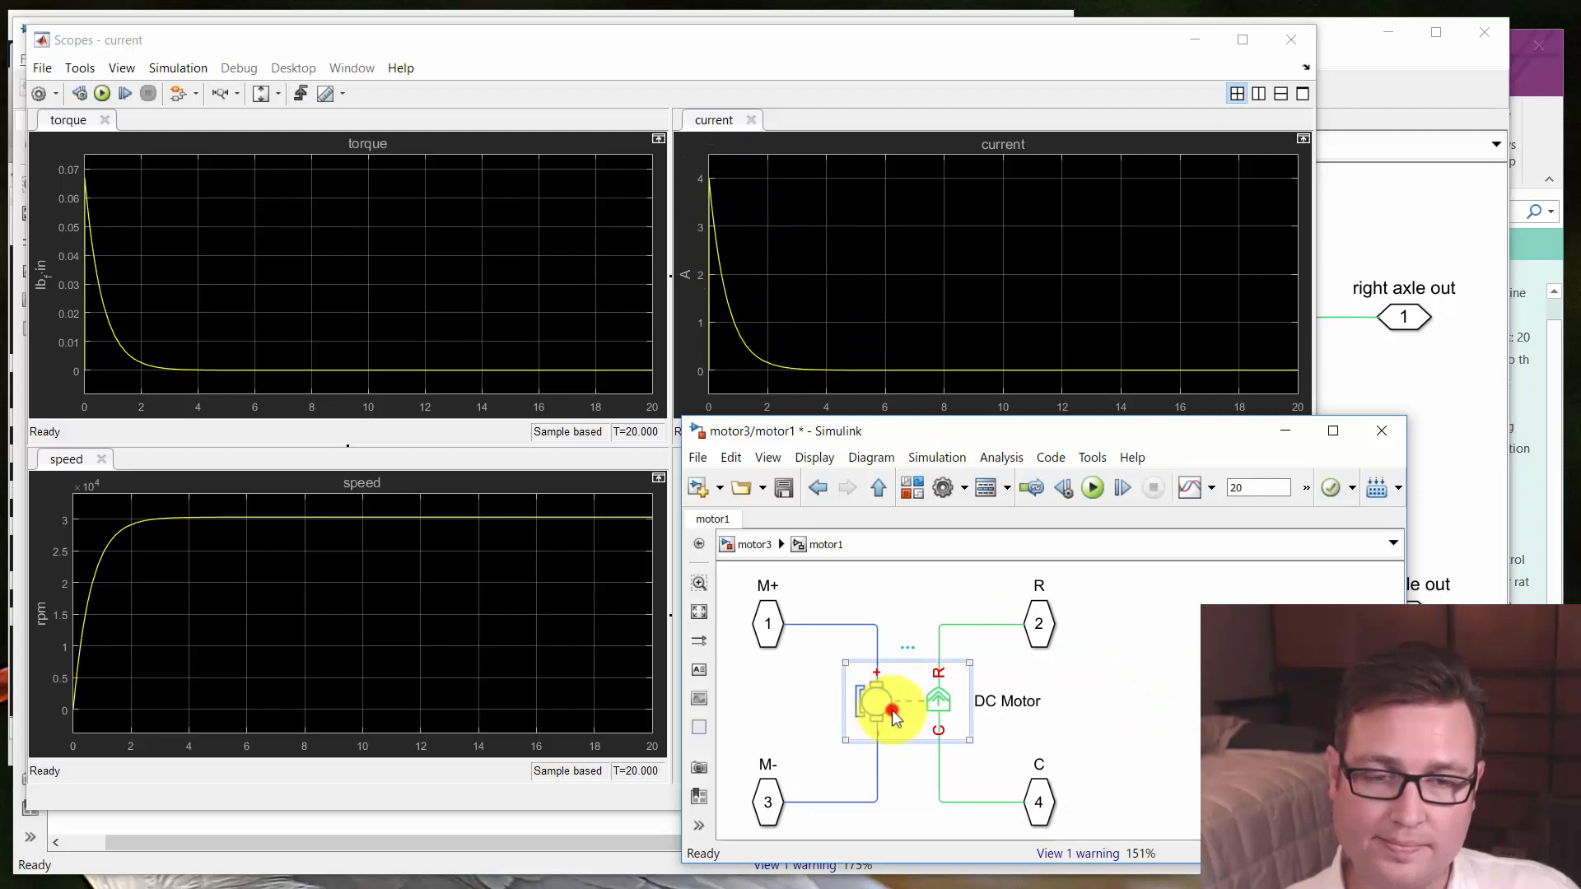
pyautogui.moveTo(900, 547); pyautogui.dragTo(157, 171)
pyautogui.doubleClick(330, 601)
pyautogui.write('3')
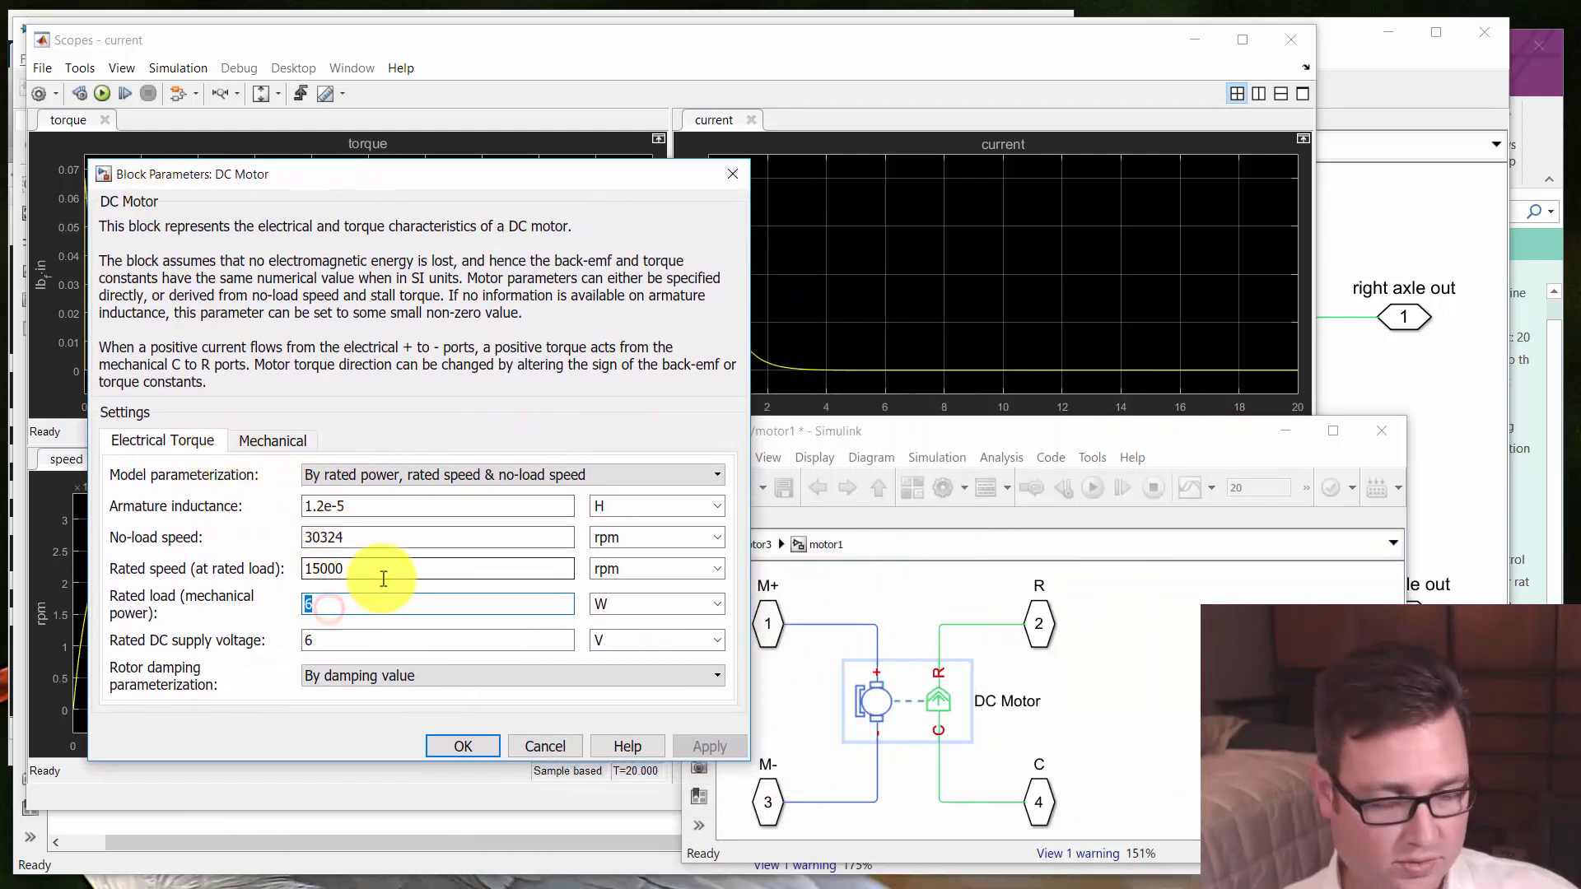
pyautogui.click(463, 745)
pyautogui.click(732, 696)
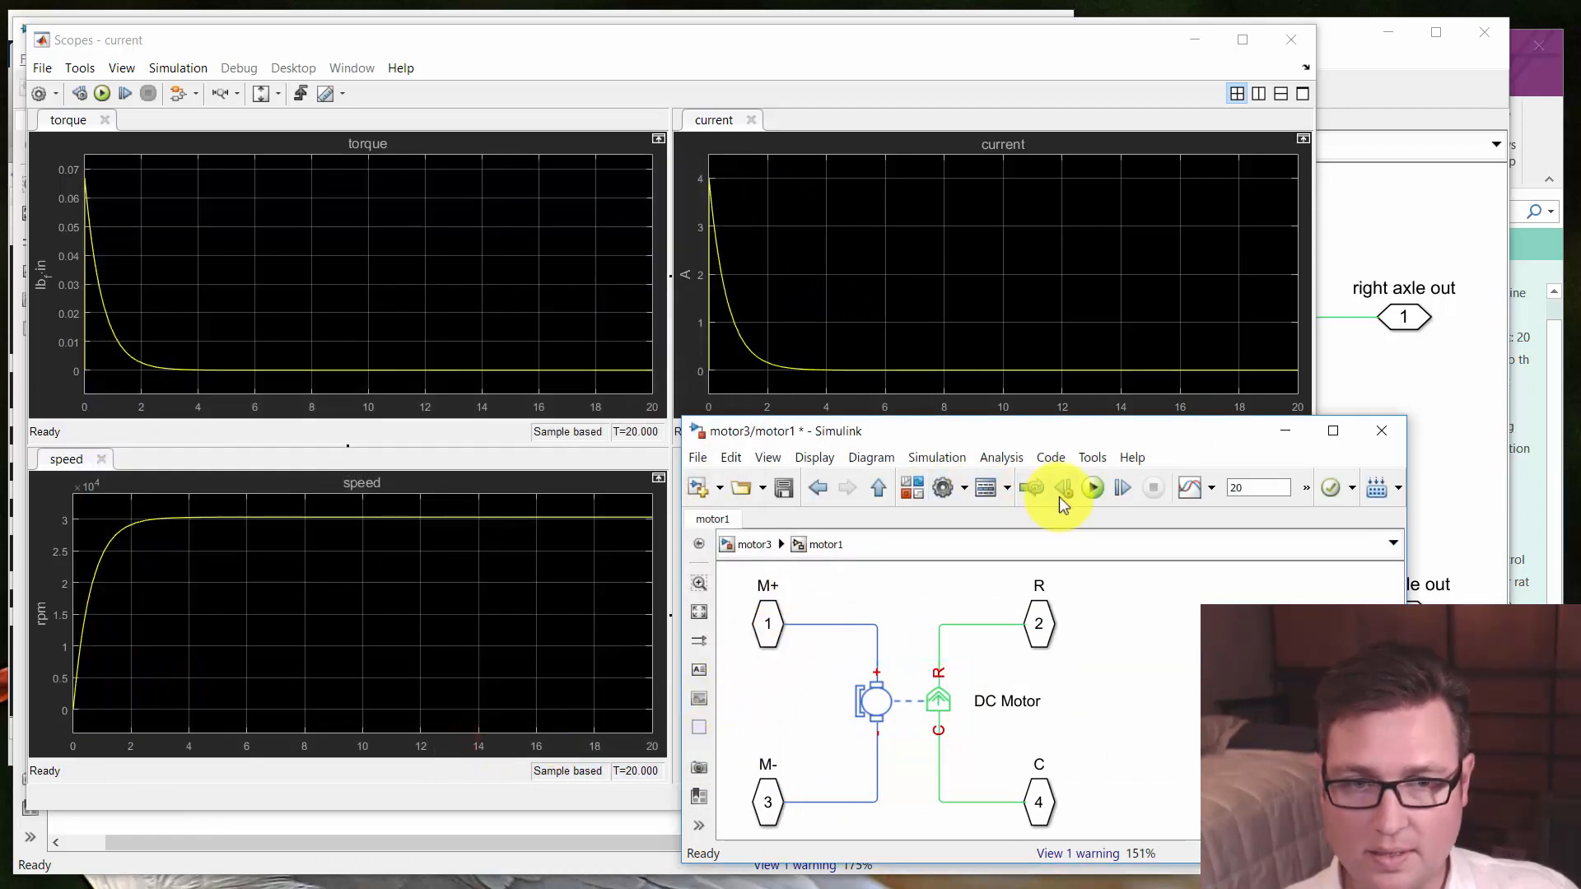
pyautogui.click(1092, 487)
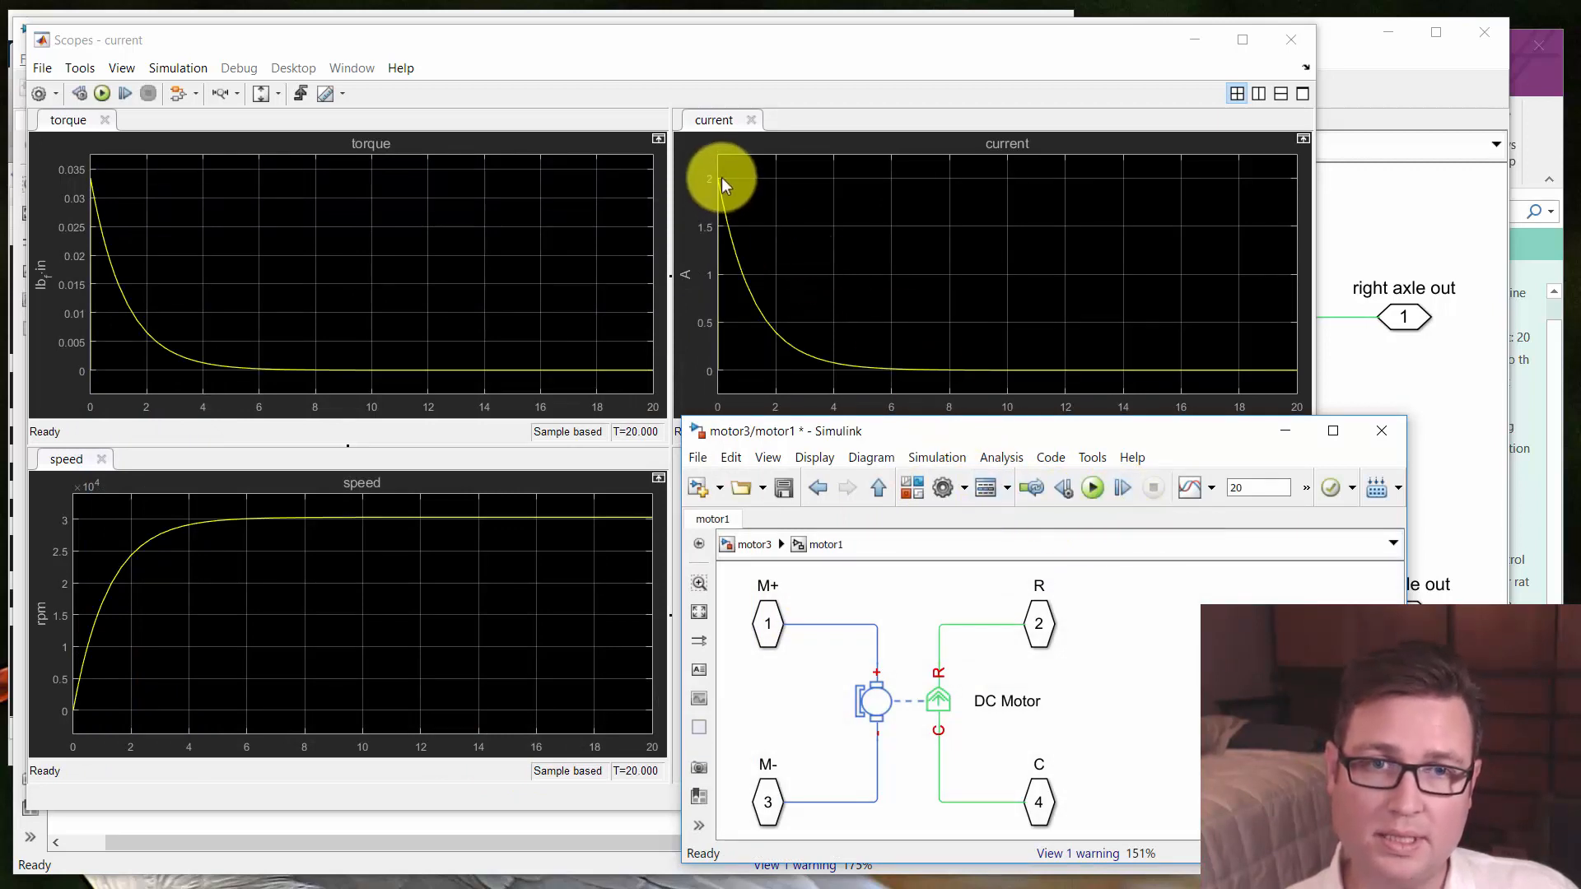
# Minimize the mmV1demo2 model window and return to the top level of motor3, leaving the DC Motor parameters unchanged
pyautogui.doubleClick(800, 696)
pyautogui.doubleClick(895, 705)
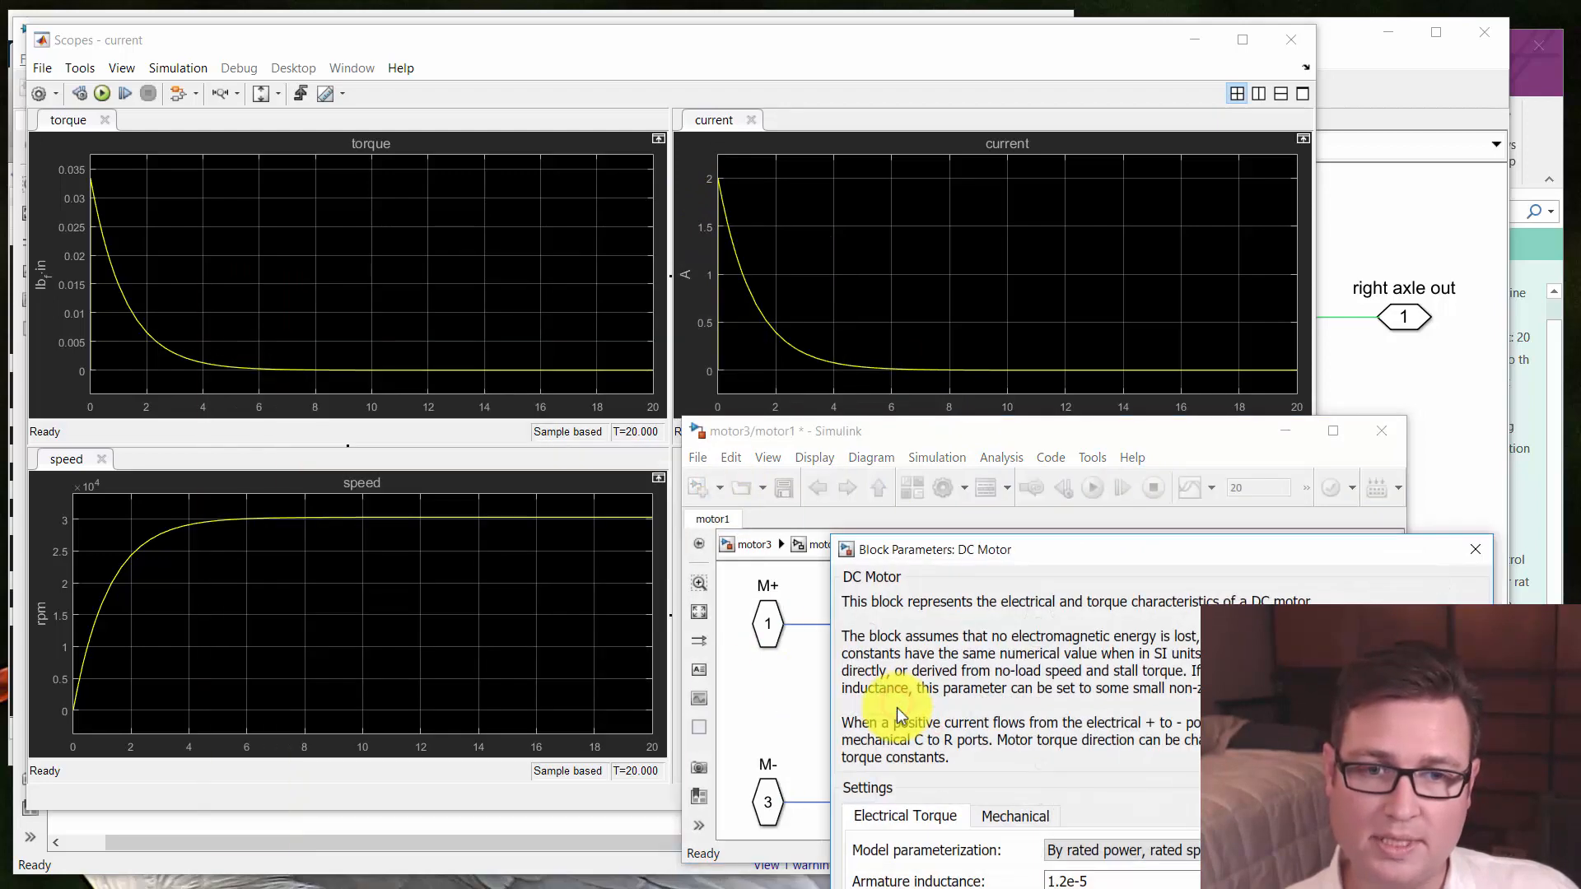
pyautogui.moveTo(962, 554); pyautogui.dragTo(840, 483)
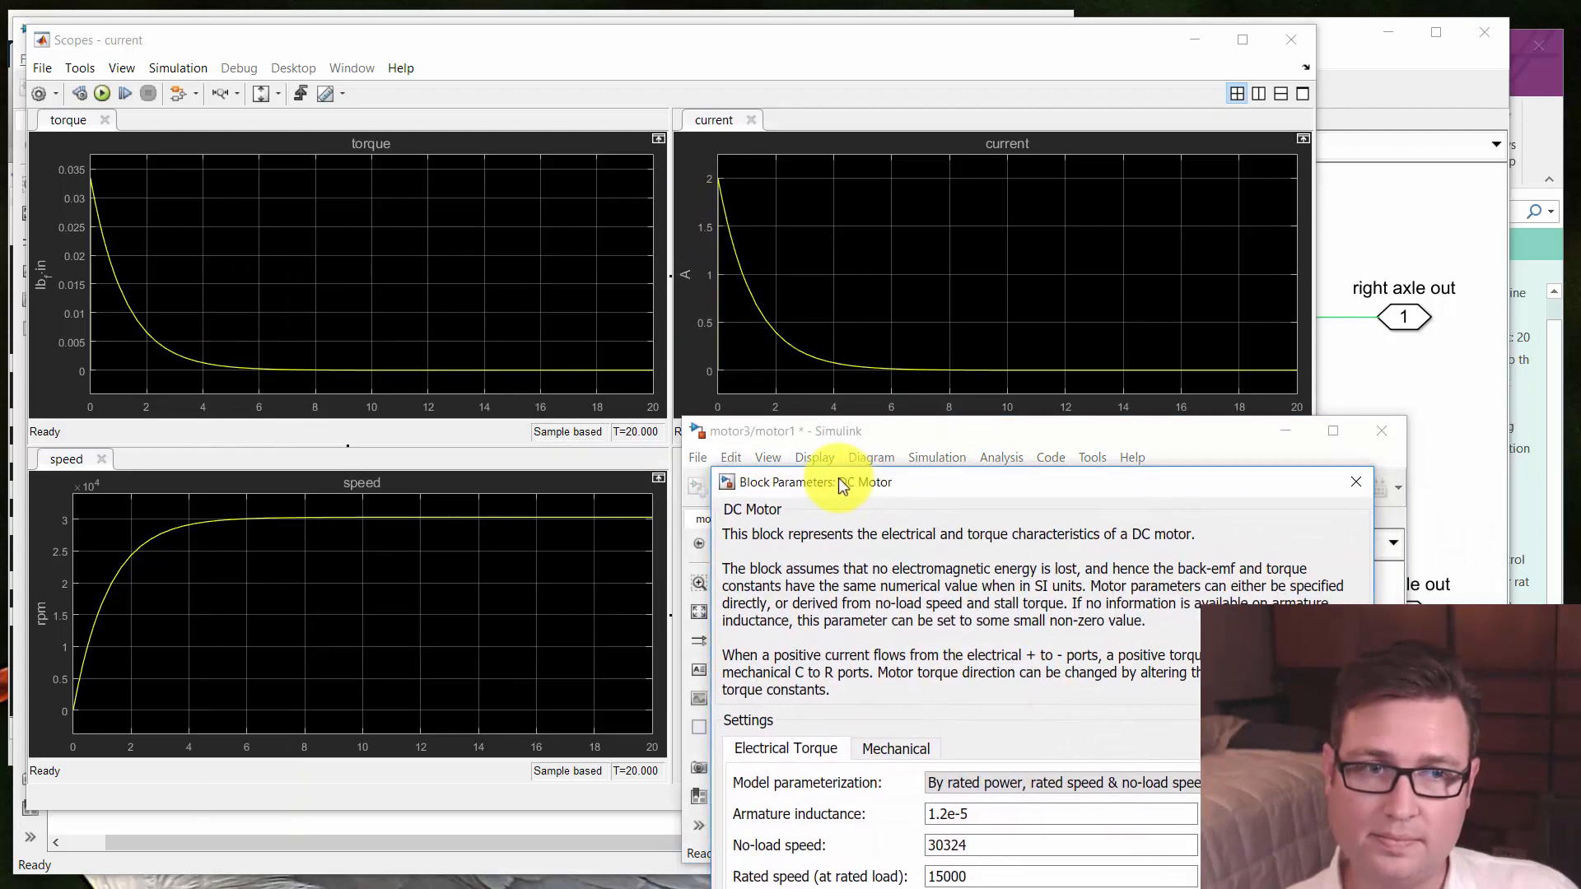
pyautogui.click(1405, 359)
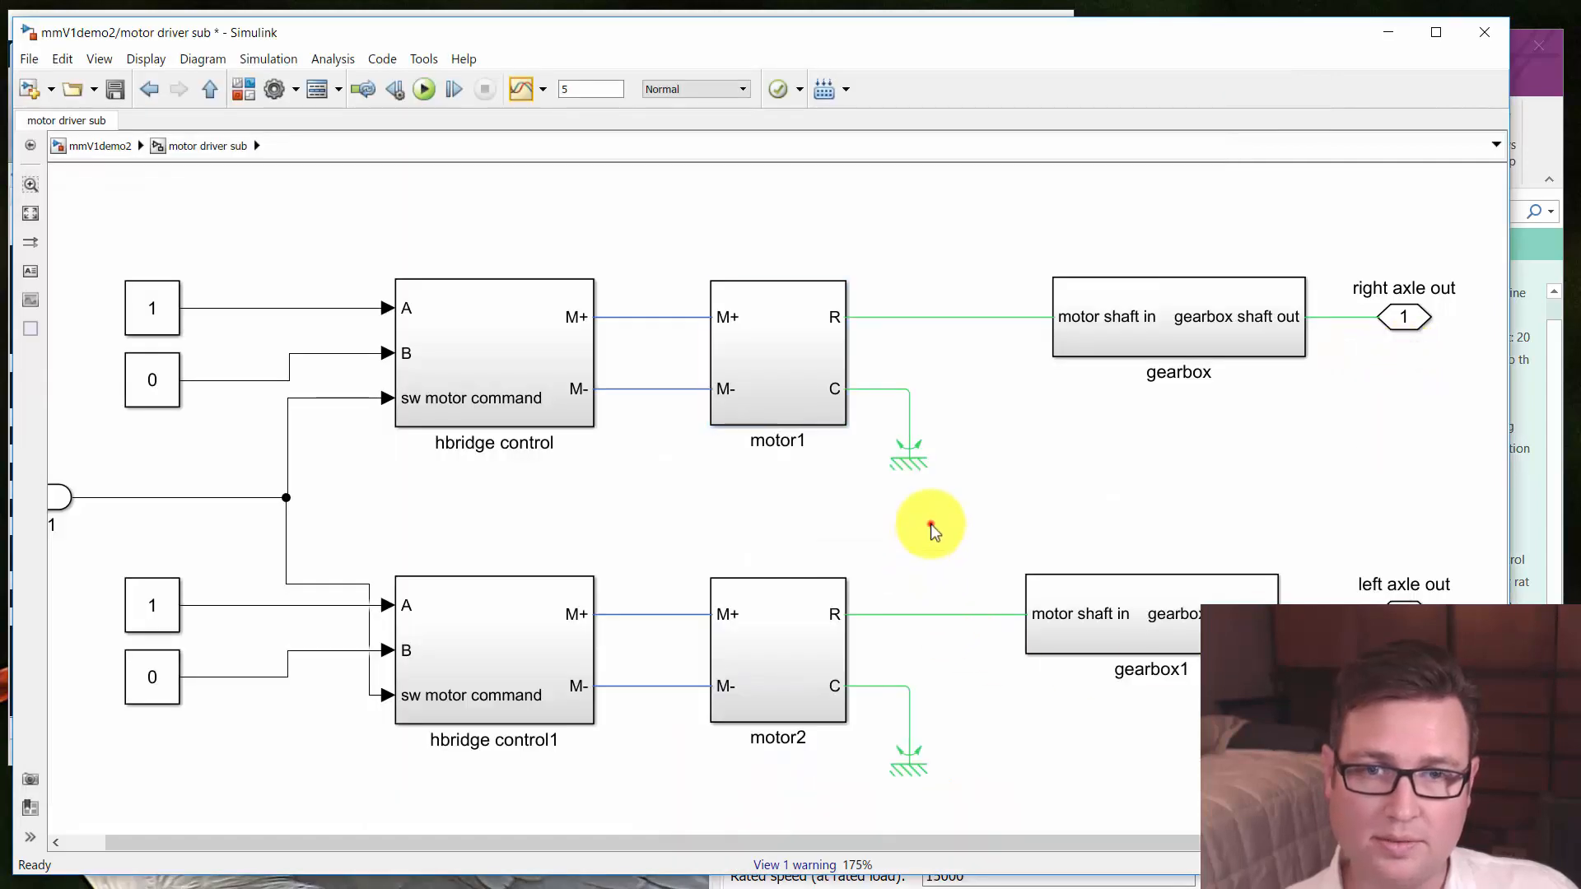
pyautogui.click(1387, 33)
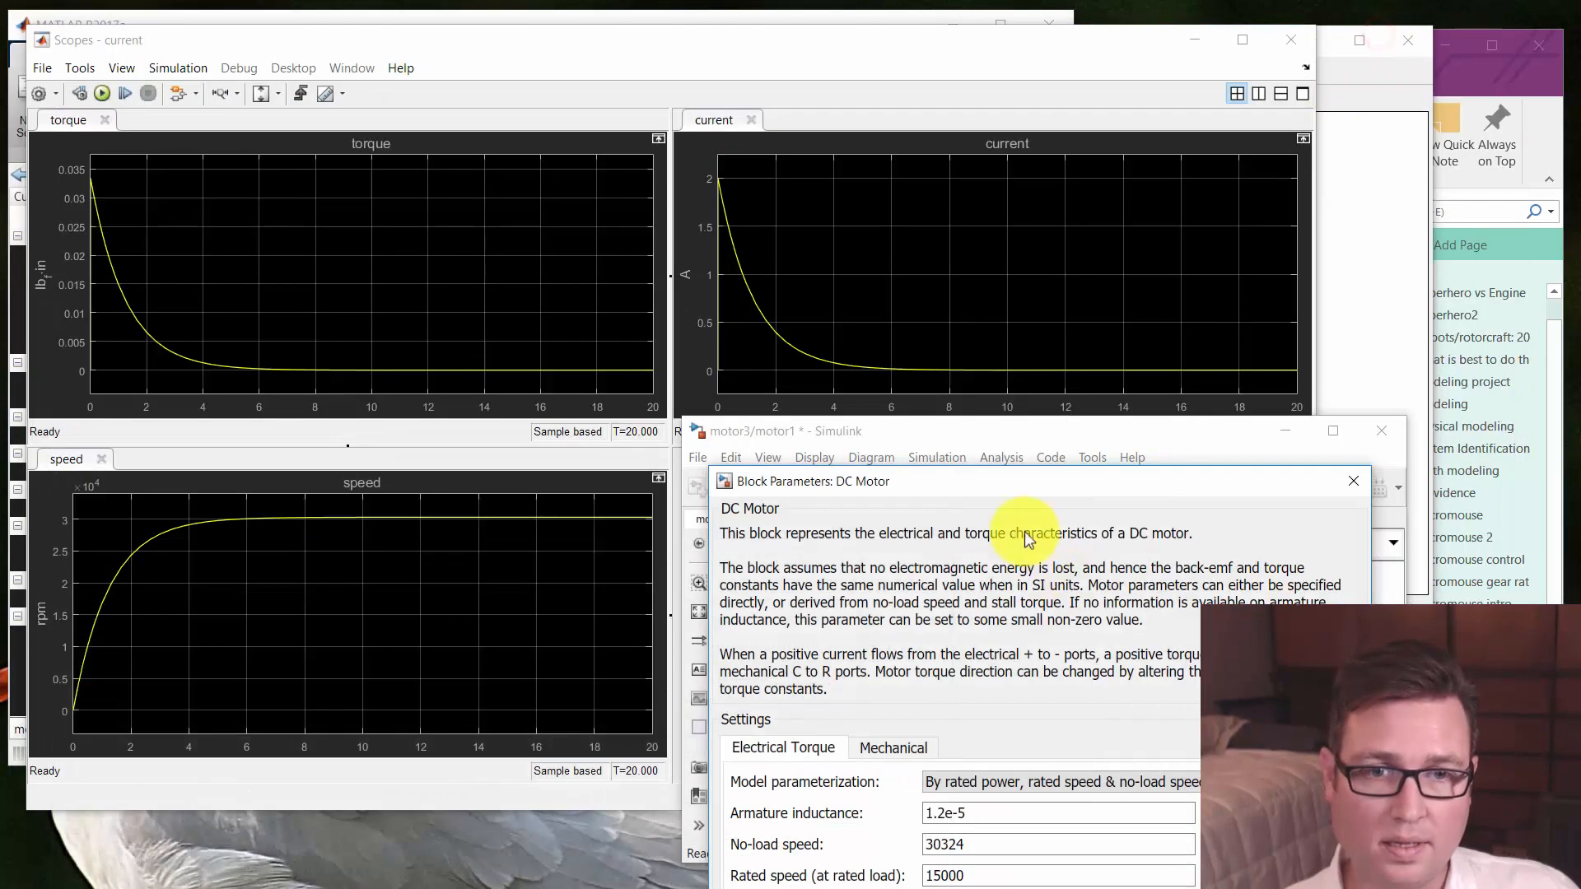
pyautogui.press('Escape')
pyautogui.press('Escape')
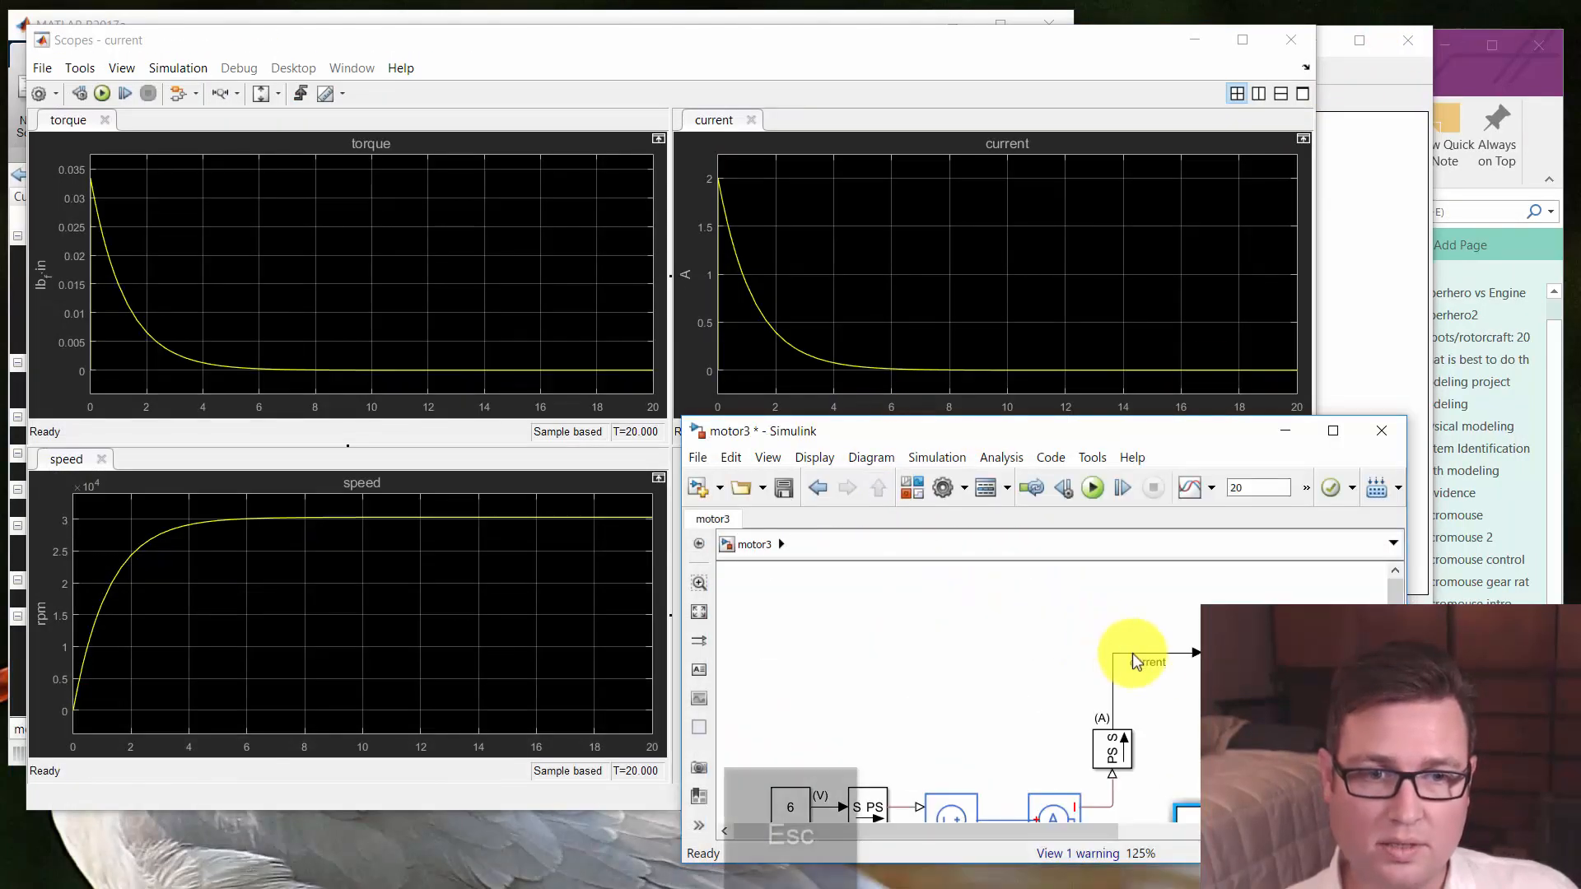
# Copy a mechanical rotational reference beside the Inertia block, connect it to the Inertia's shaft line and run the simulation
pyautogui.moveTo(900, 603); pyautogui.dragTo(842, 555)
pyautogui.moveTo(1112, 795); pyautogui.dragTo(999, 691)
pyautogui.moveTo(1152, 751); pyautogui.dragTo(1070, 802)
pyautogui.moveTo(1273, 768); pyautogui.dragTo(1164, 812)
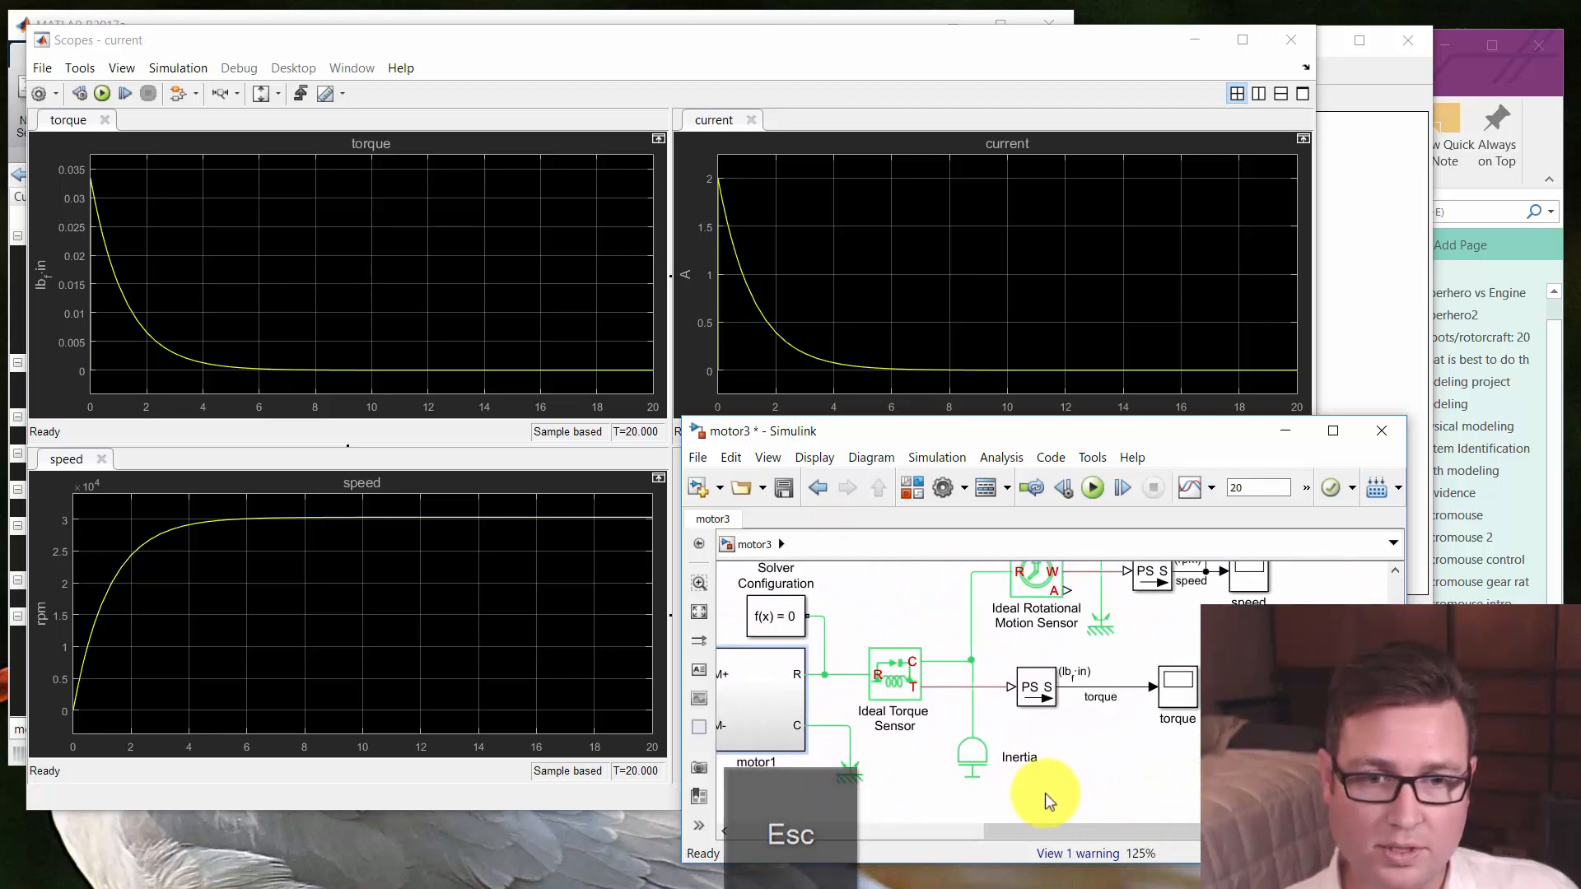
pyautogui.moveTo(850, 780); pyautogui.dragTo(972, 713)
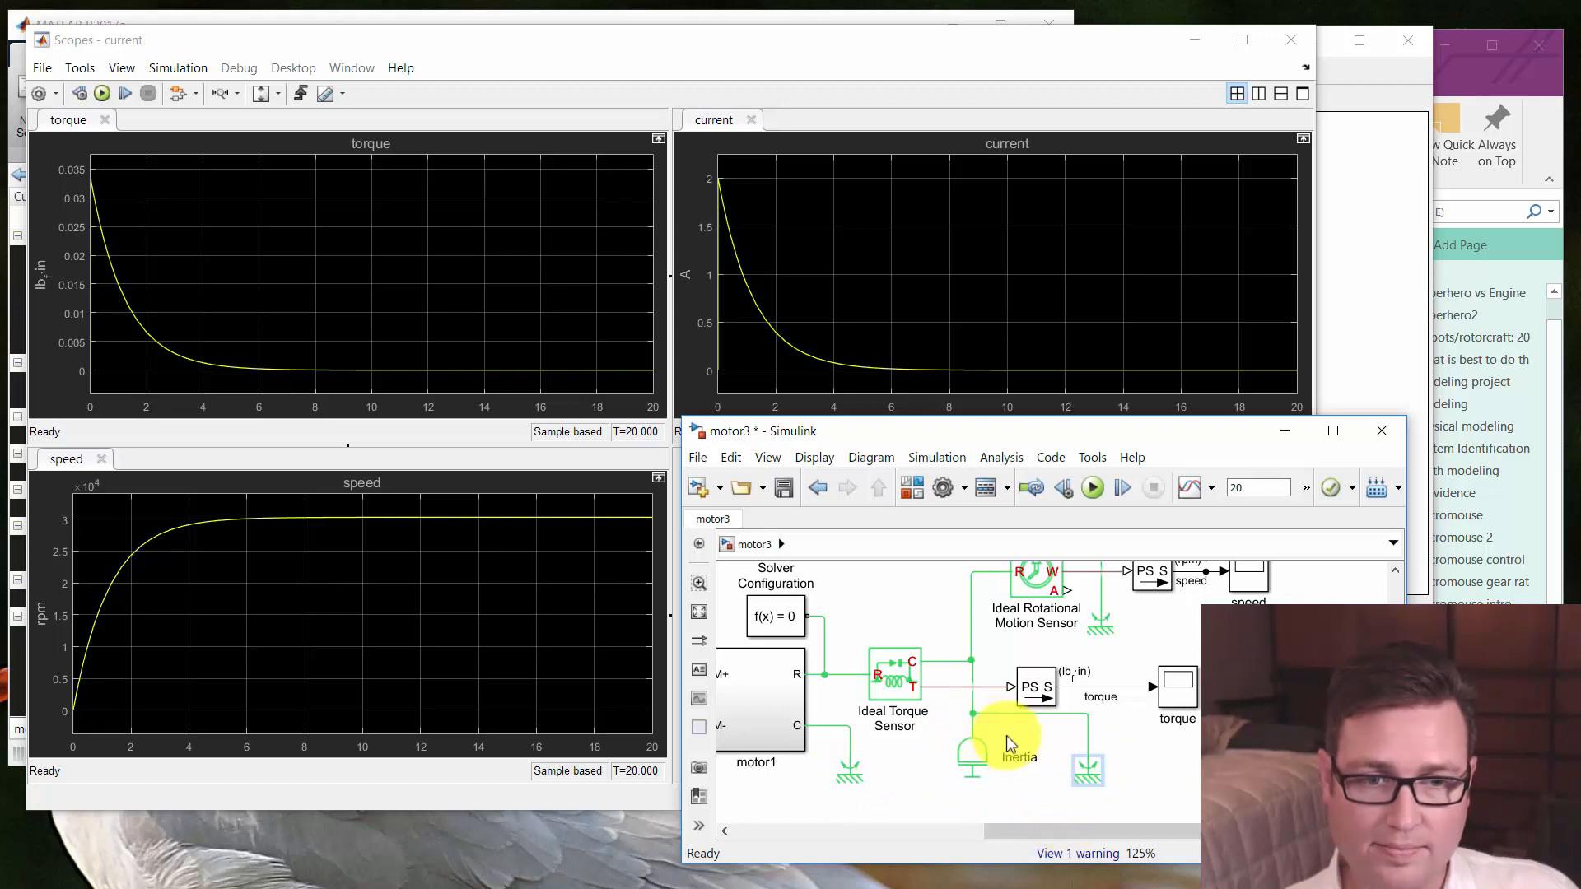
pyautogui.click(1093, 489)
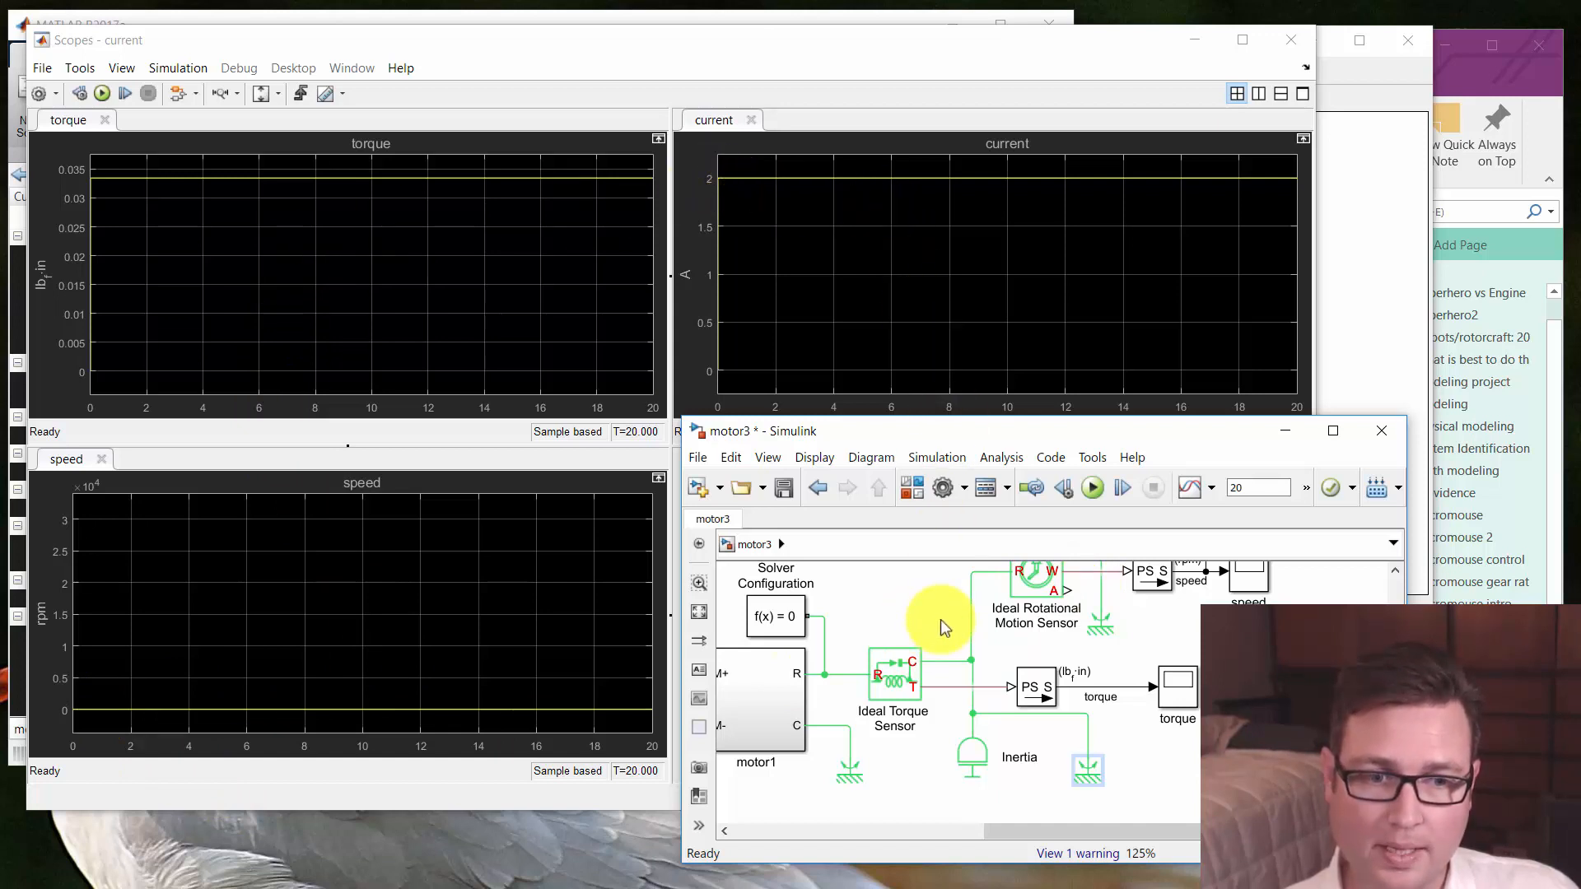
# Open the motor1 subsystem, set the DC Motor's rated load (mechanical power) to 2 W and rerun the simulation
pyautogui.doubleClick(797, 700)
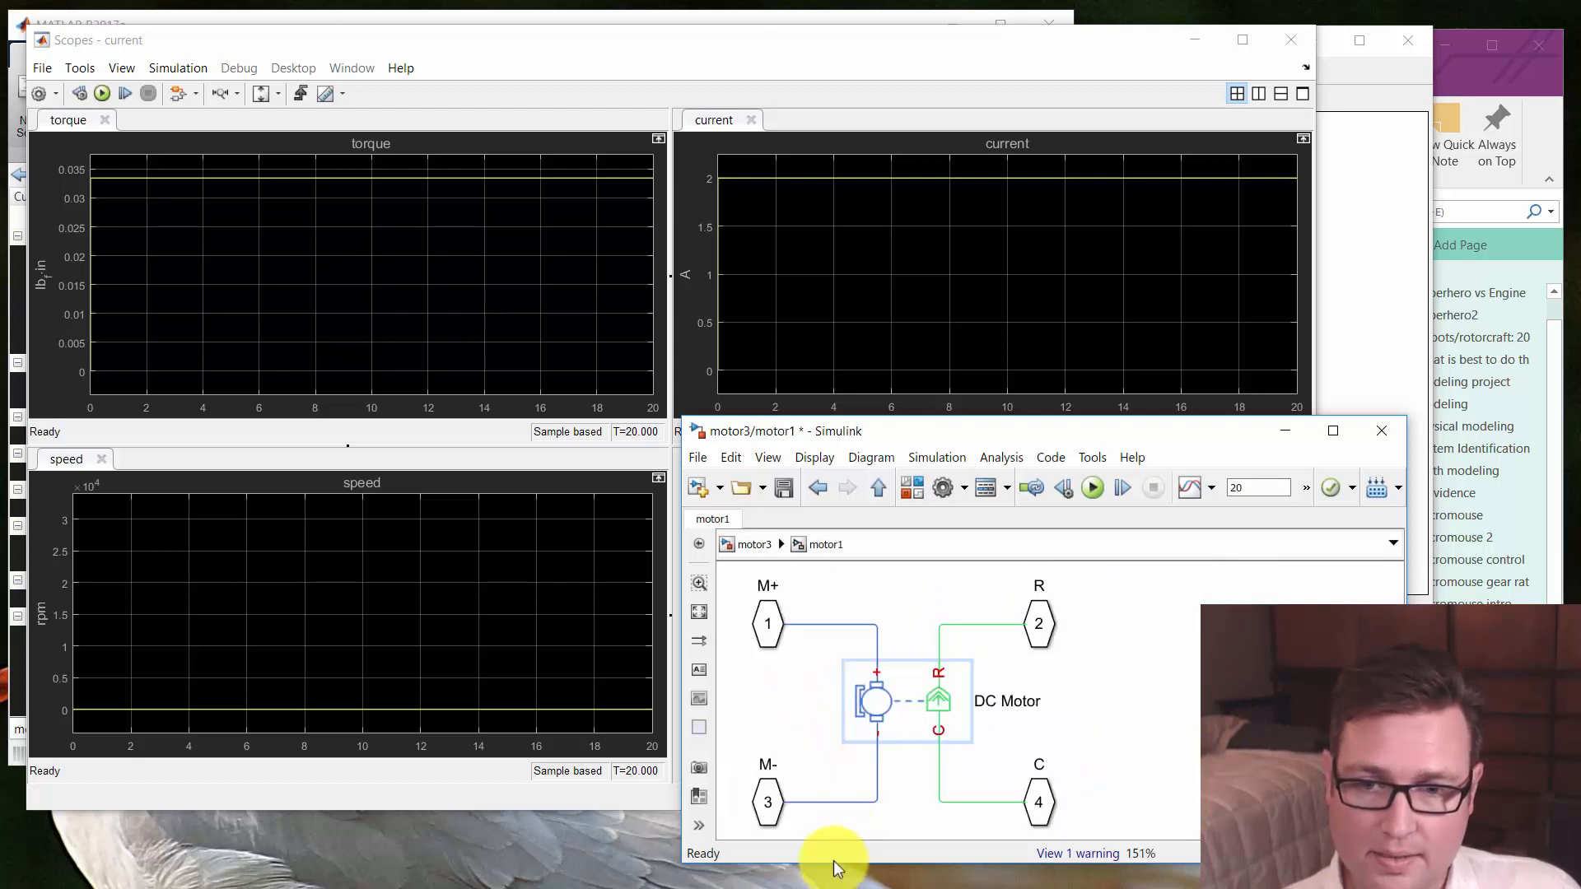
pyautogui.click(912, 721)
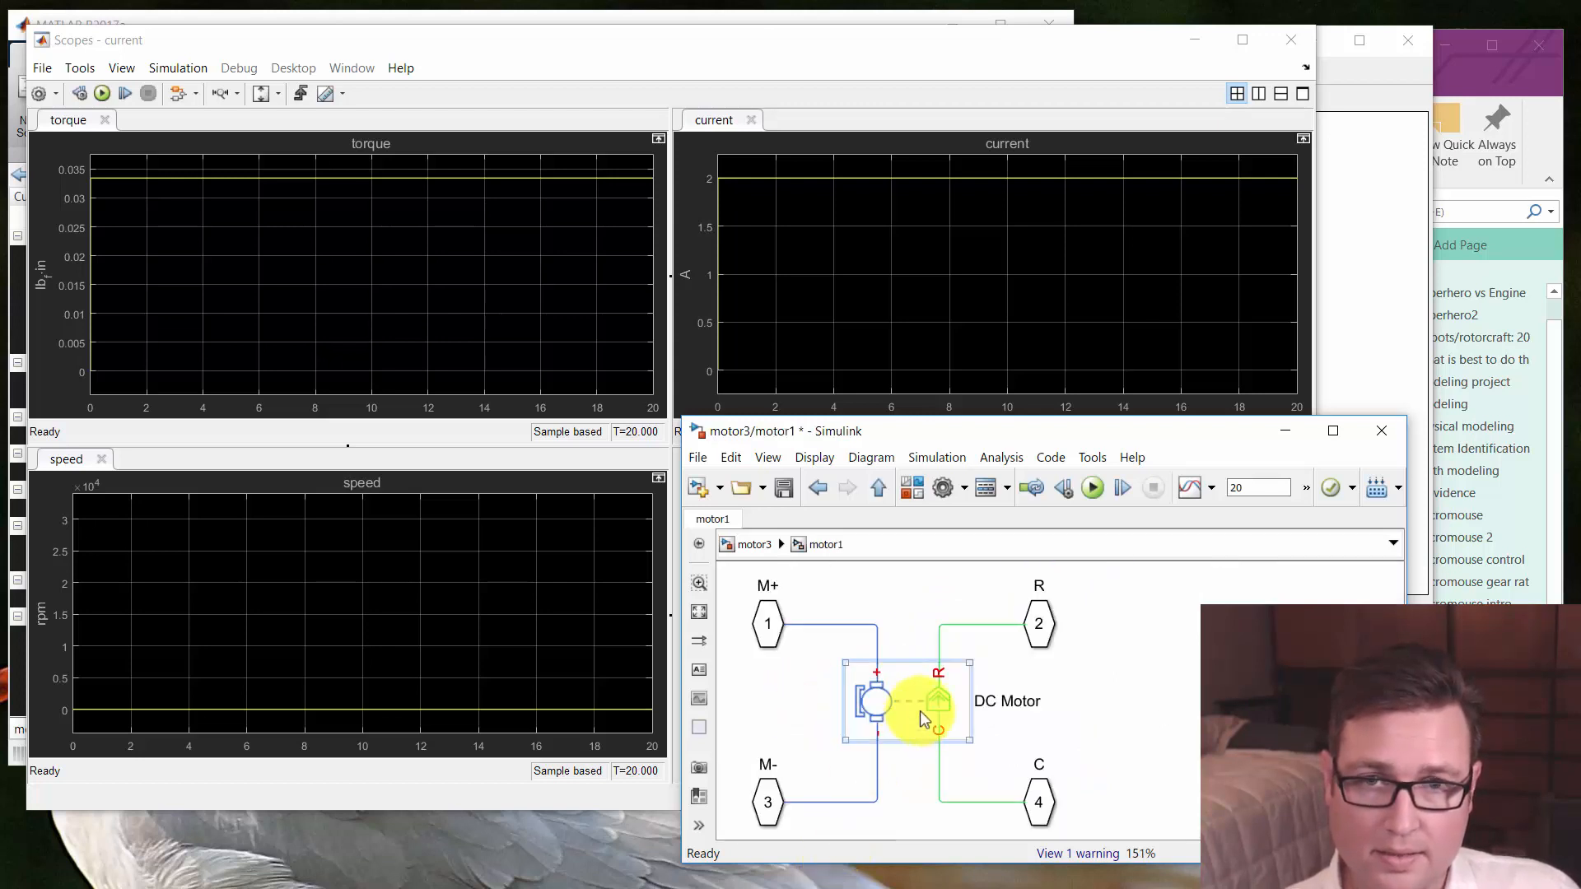
pyautogui.doubleClick(933, 708)
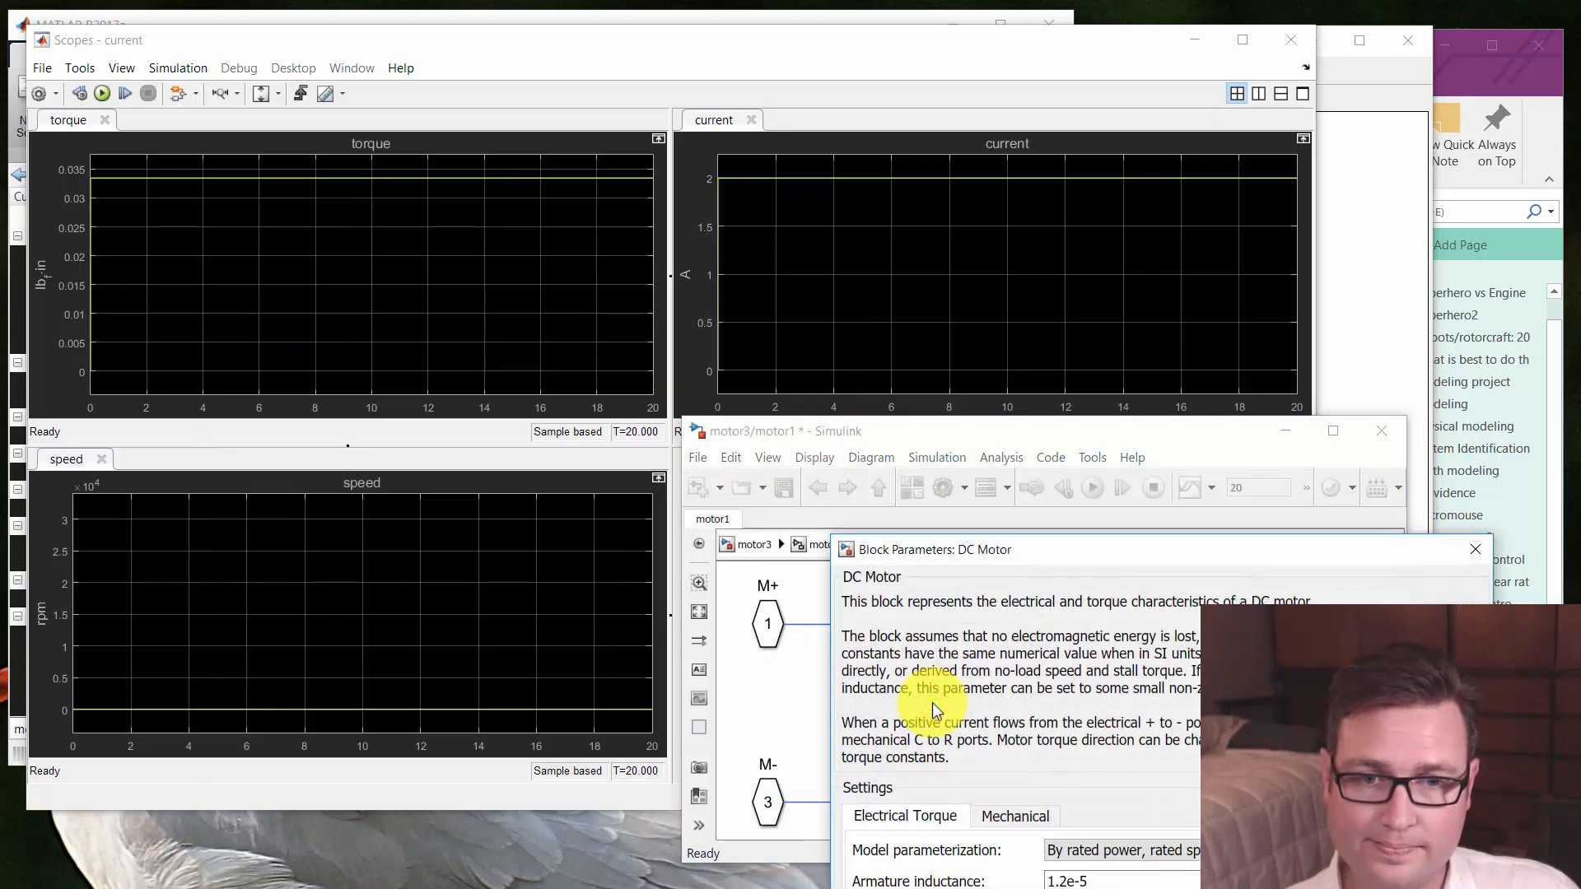
pyautogui.moveTo(943, 540); pyautogui.dragTo(279, 191)
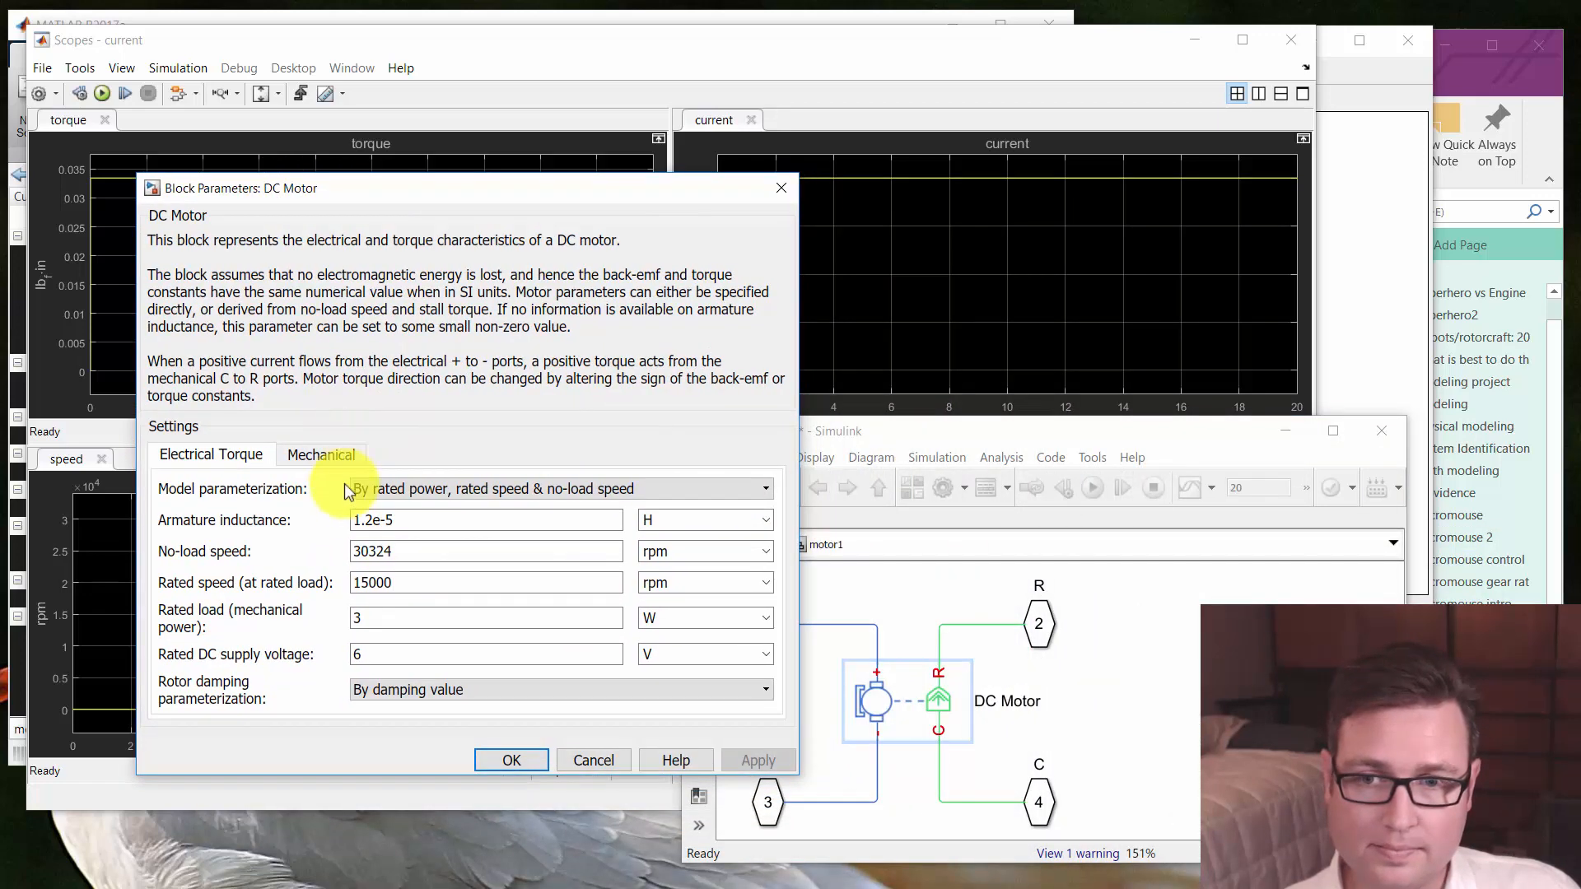
pyautogui.doubleClick(383, 618)
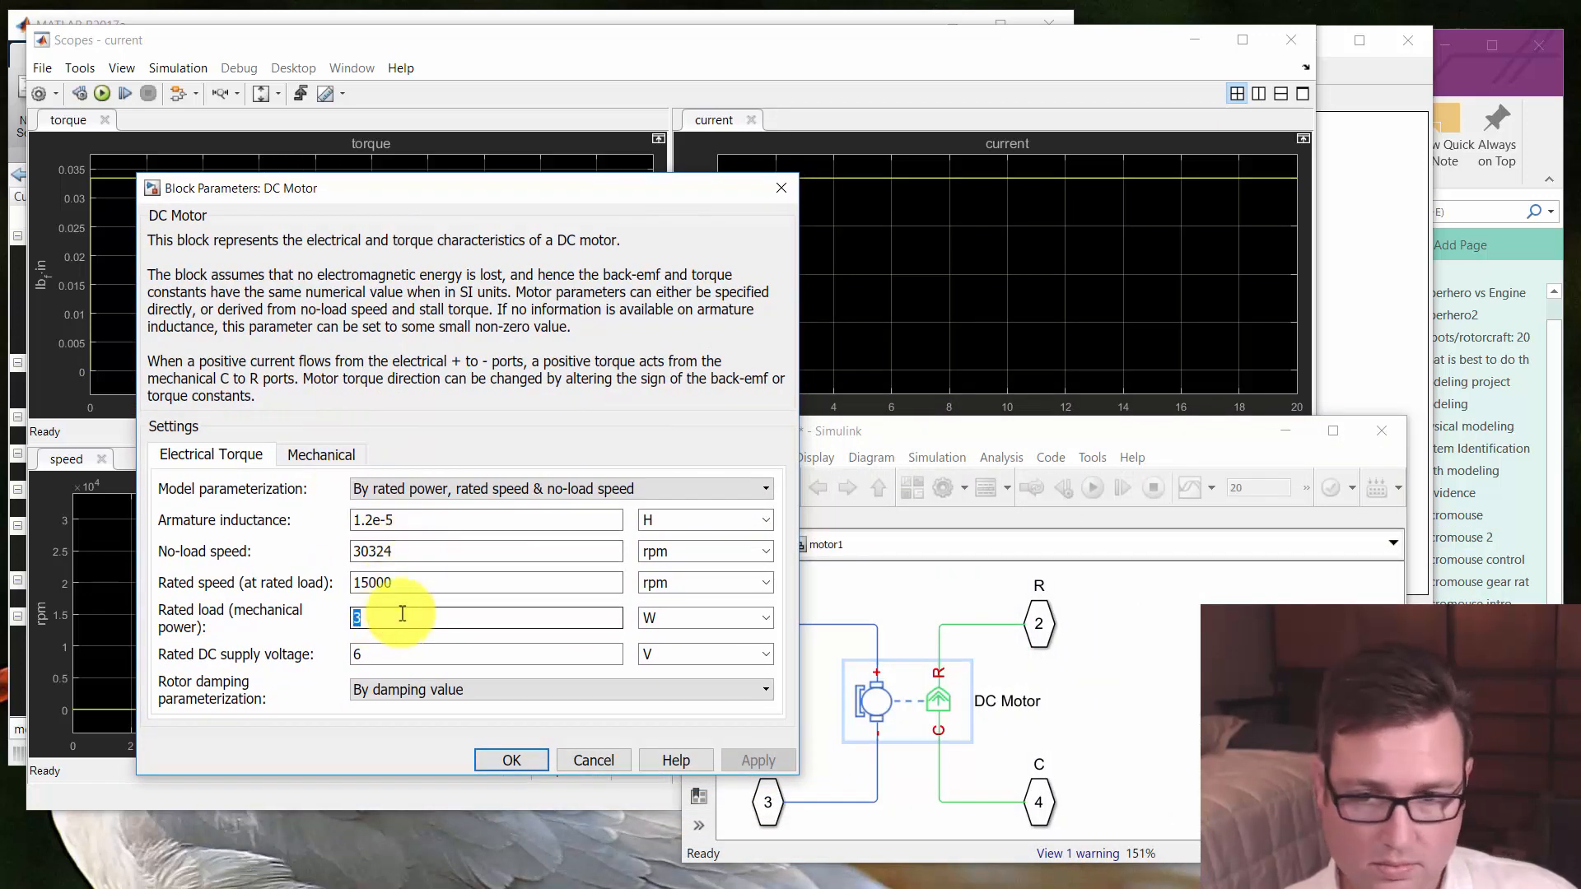
pyautogui.write('2')
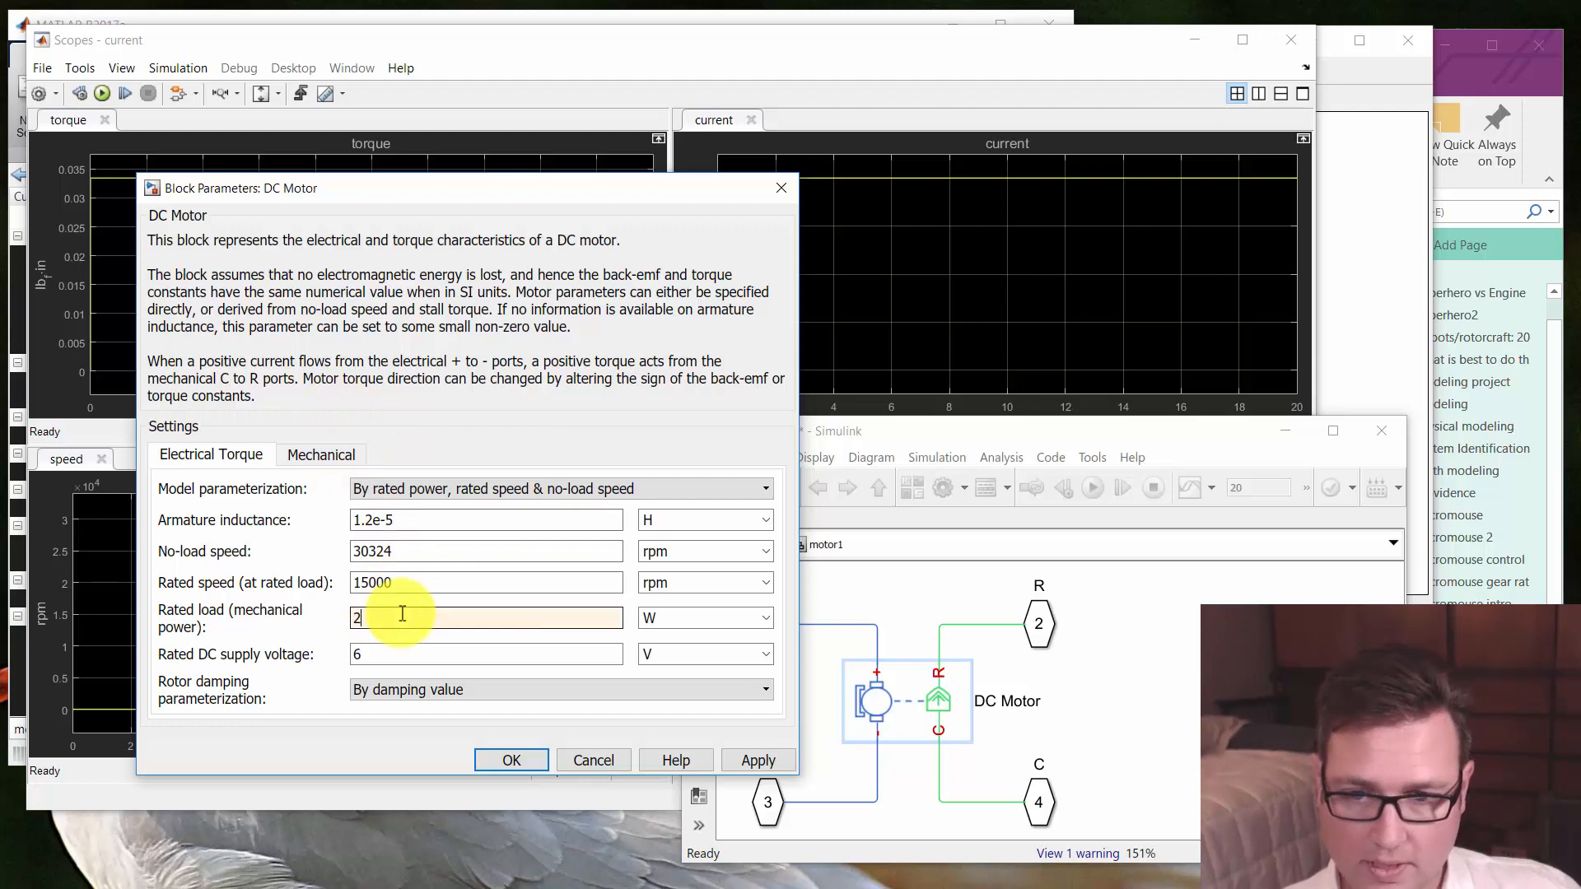
pyautogui.click(512, 760)
pyautogui.click(1093, 487)
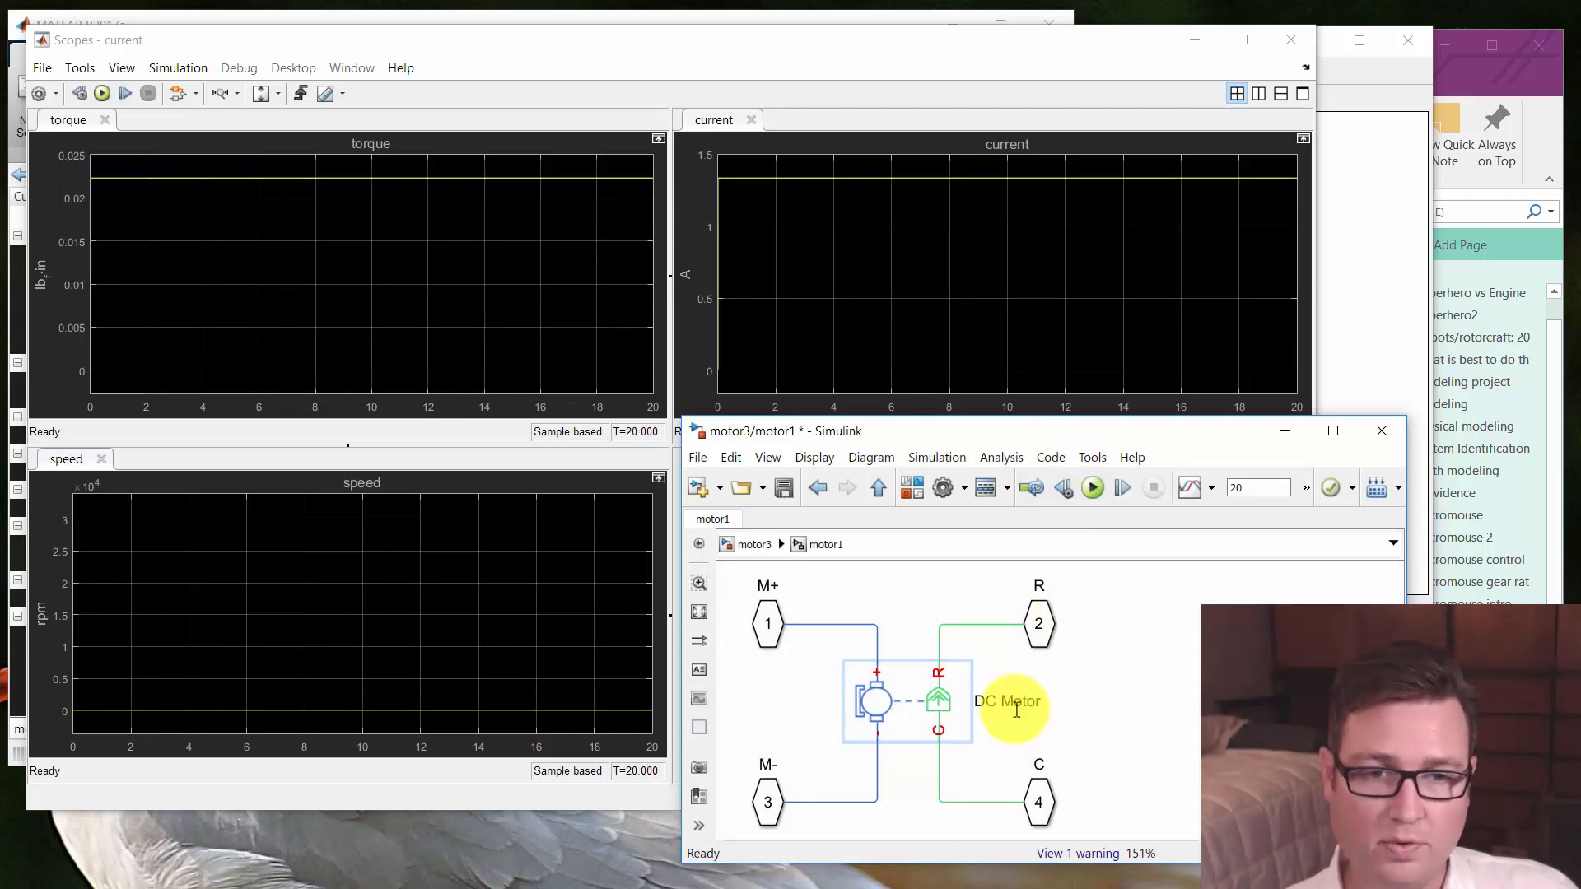
# Set the DC Motor's rated load (mechanical power) to 2.2 W and rerun the simulation
pyautogui.click(942, 704)
pyautogui.doubleClick(942, 703)
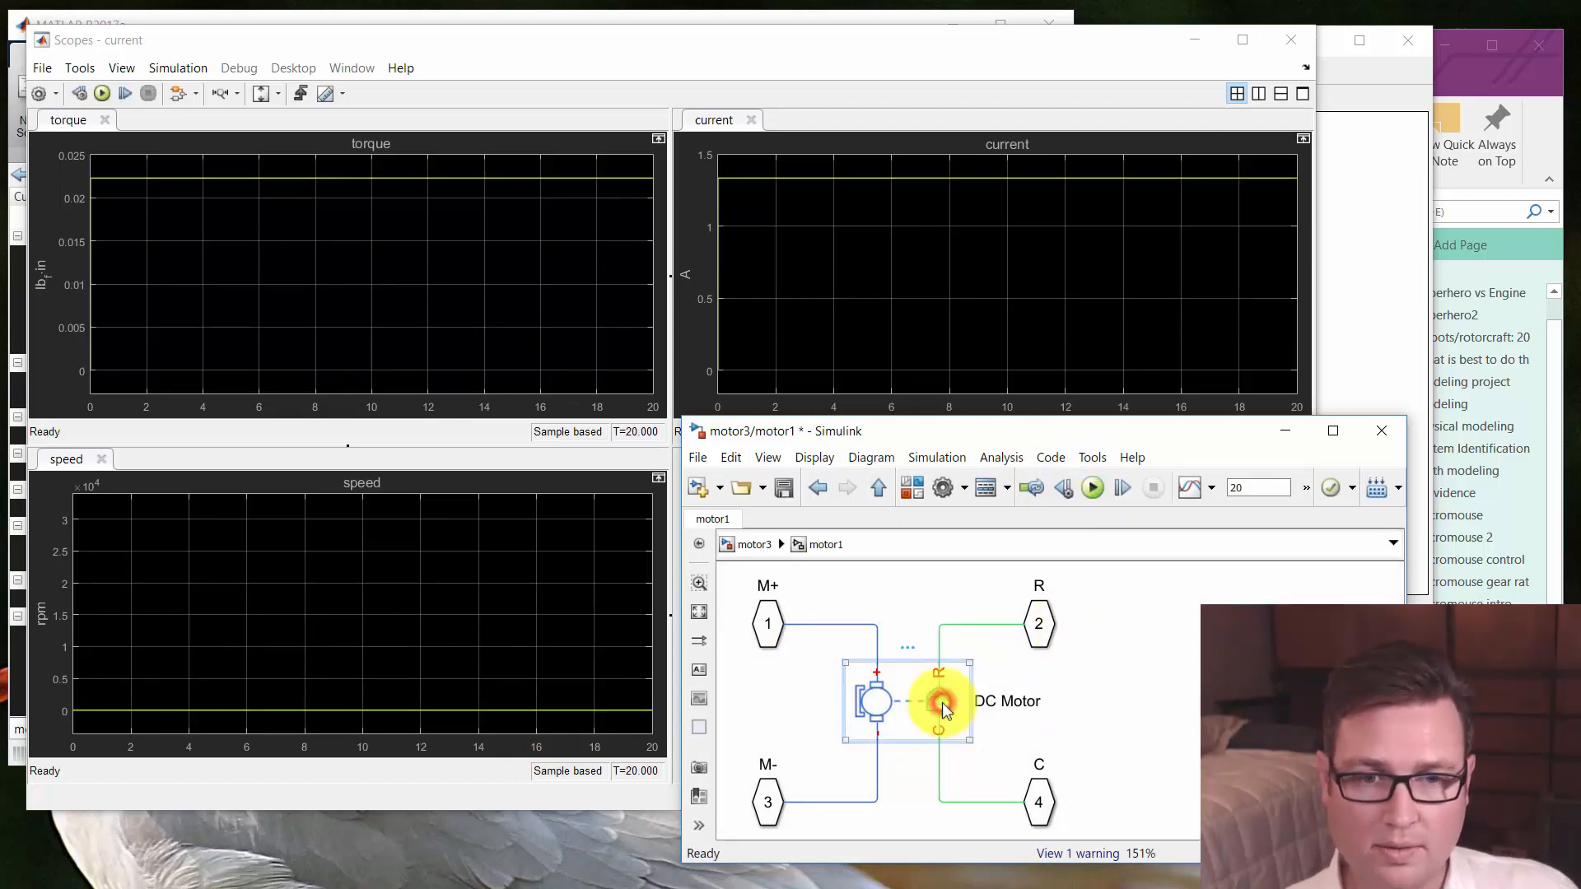
pyautogui.moveTo(887, 552); pyautogui.dragTo(112, 142)
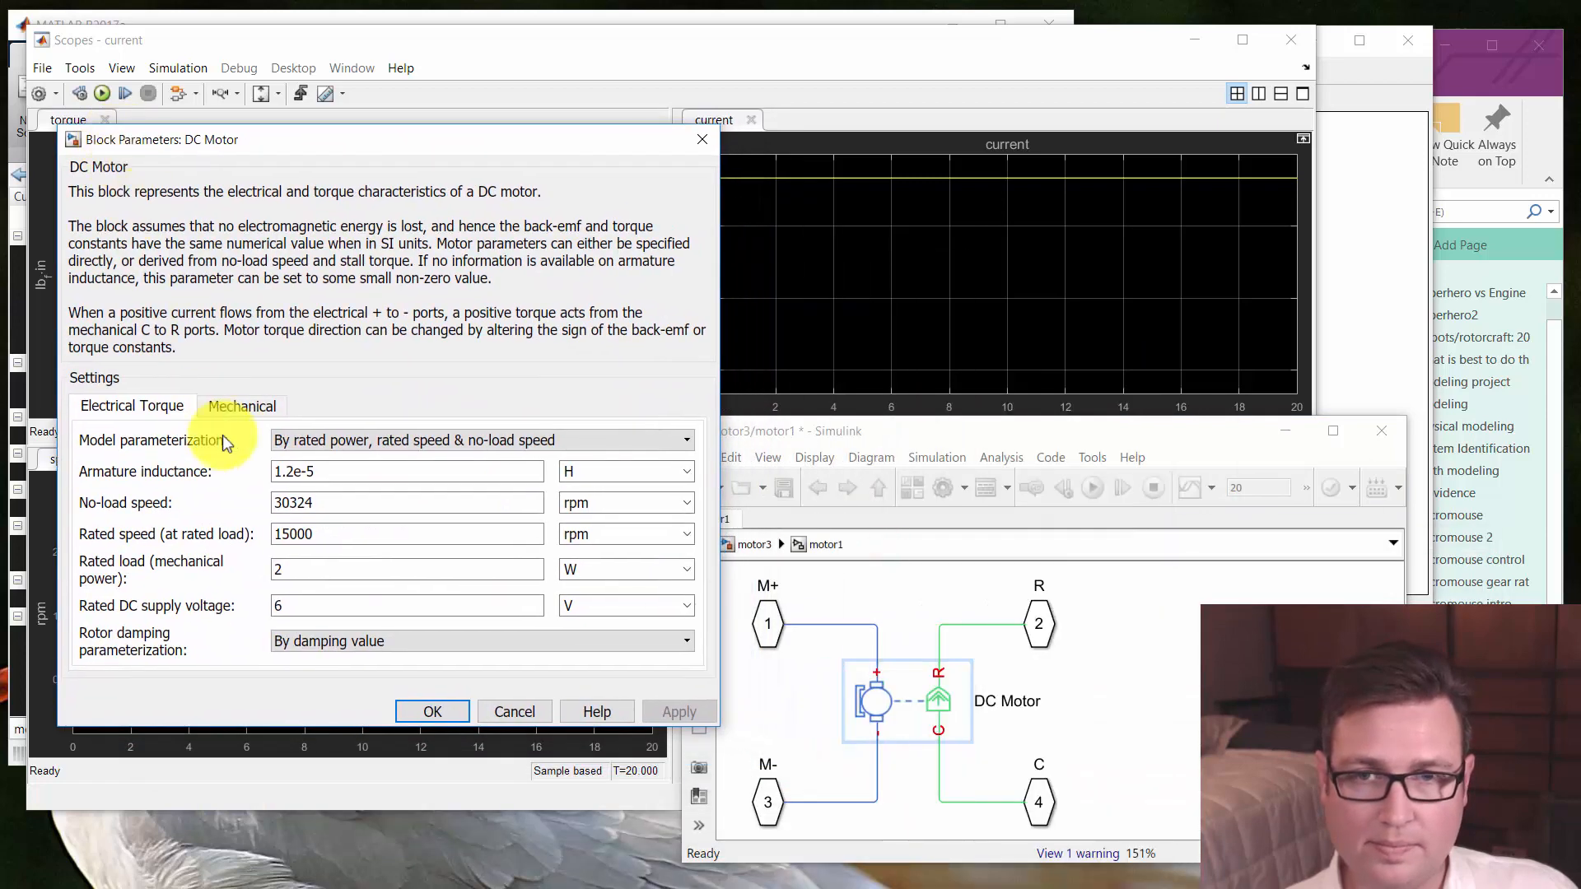
pyautogui.doubleClick(290, 571)
pyautogui.write('2.2')
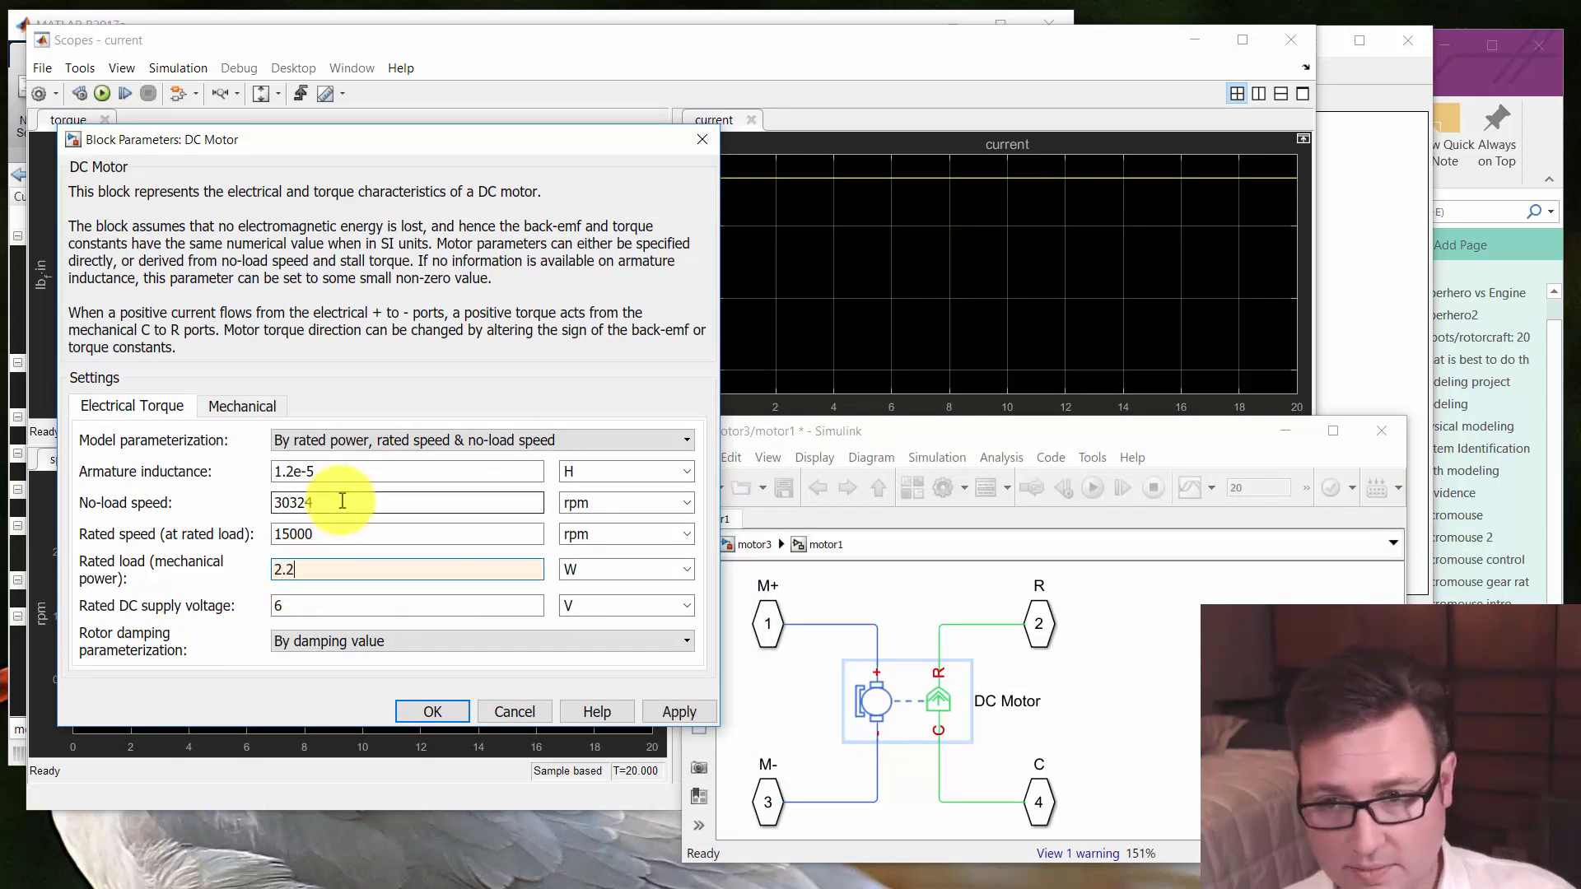
pyautogui.click(432, 708)
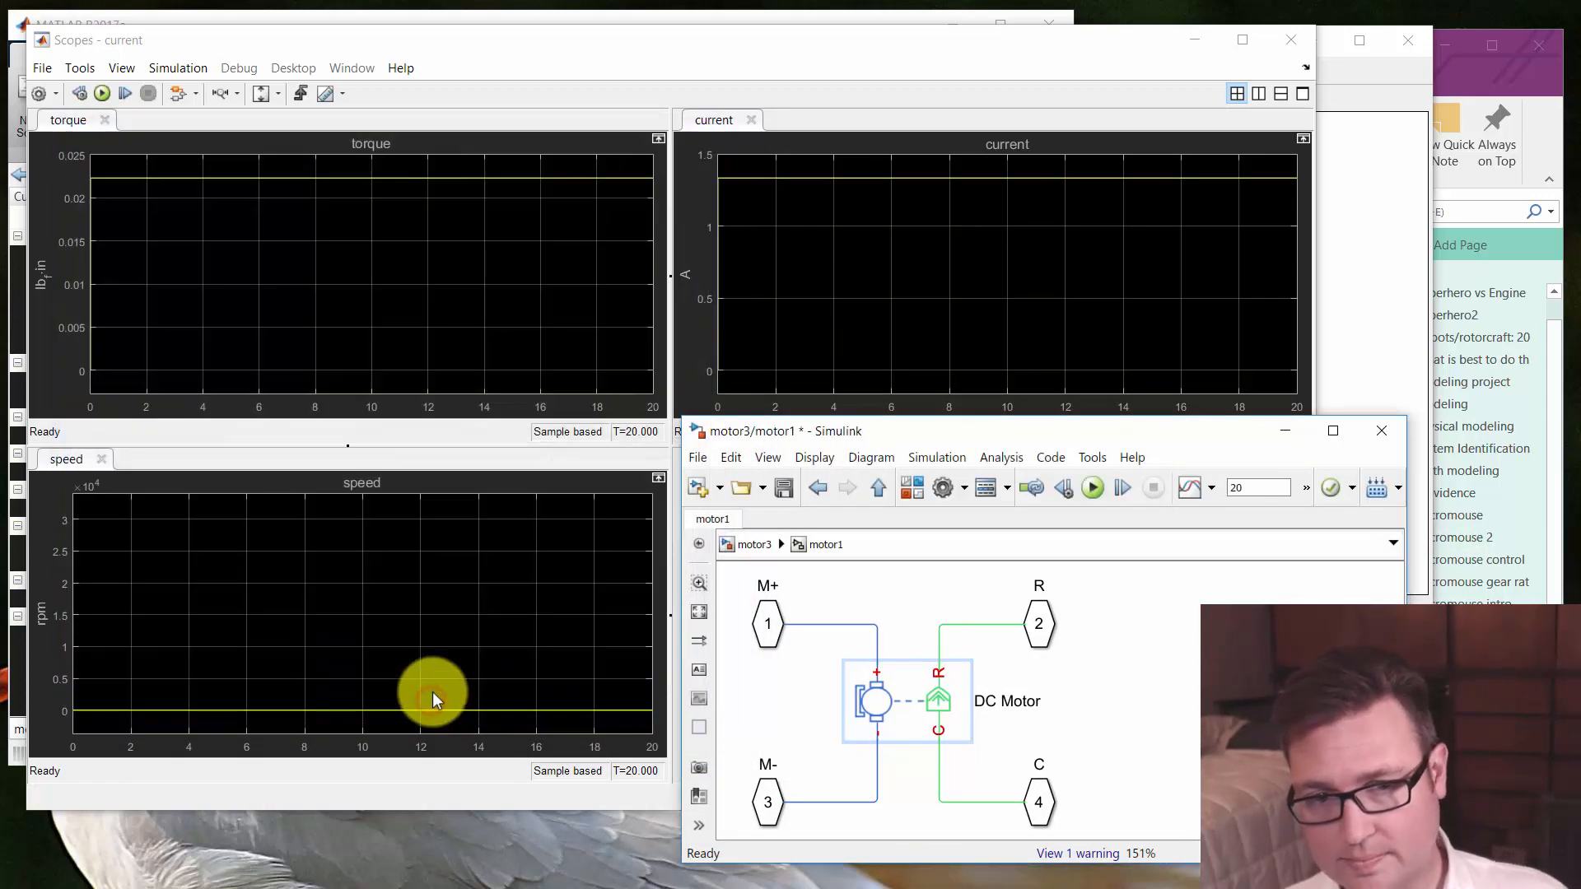
pyautogui.click(1093, 488)
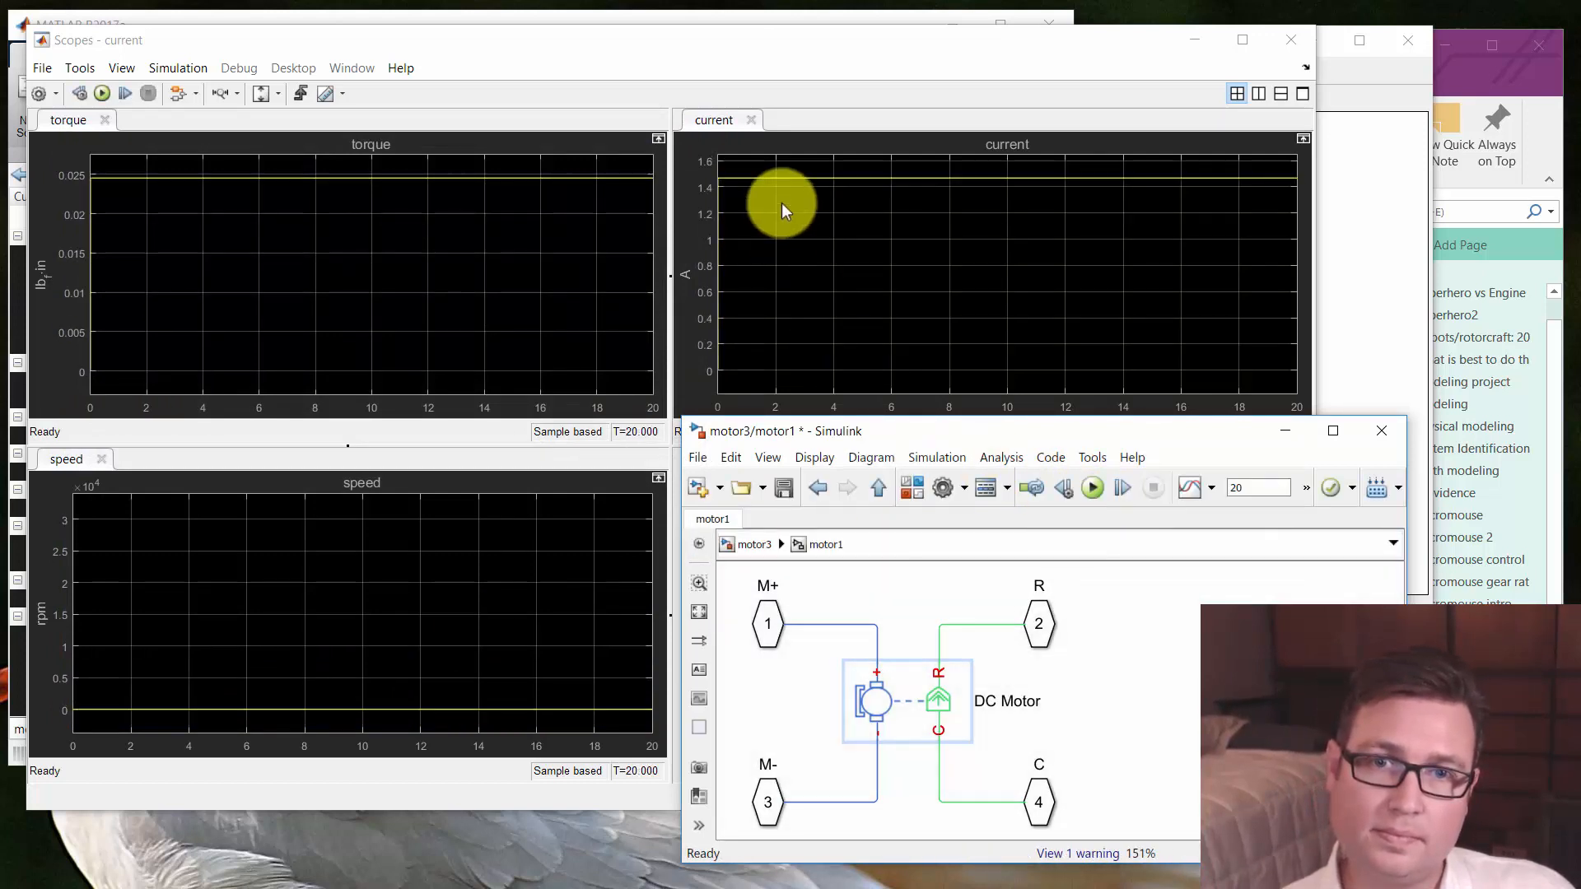
# Raise the DC Motor's rated load (mechanical power) slightly above 2.2 W and rerun the simulation
pyautogui.doubleClick(888, 701)
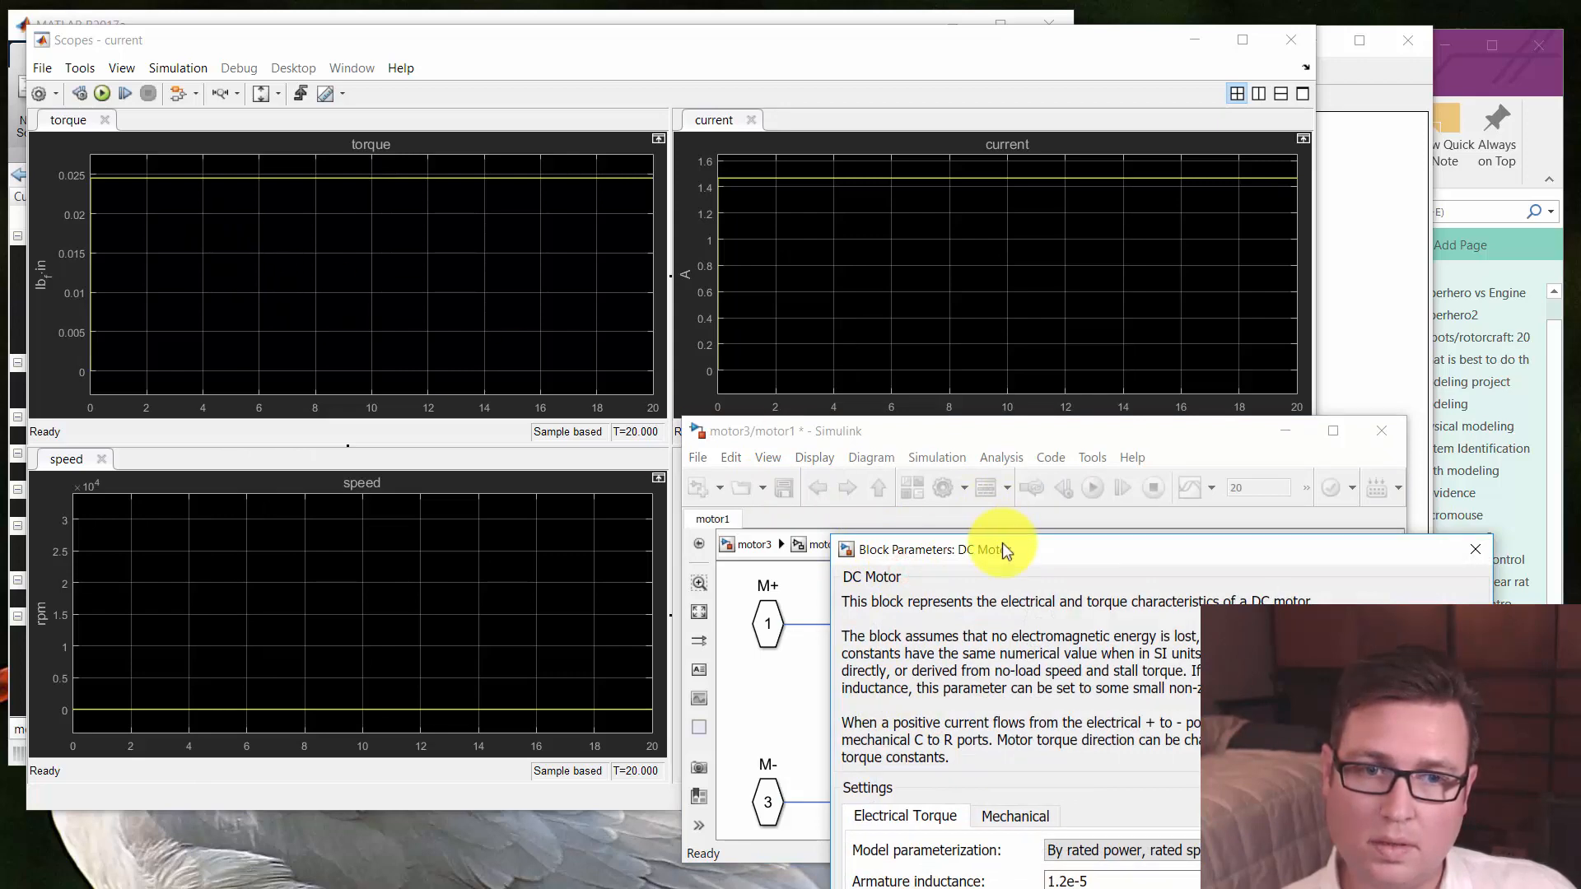
pyautogui.moveTo(1004, 550); pyautogui.dragTo(329, 114)
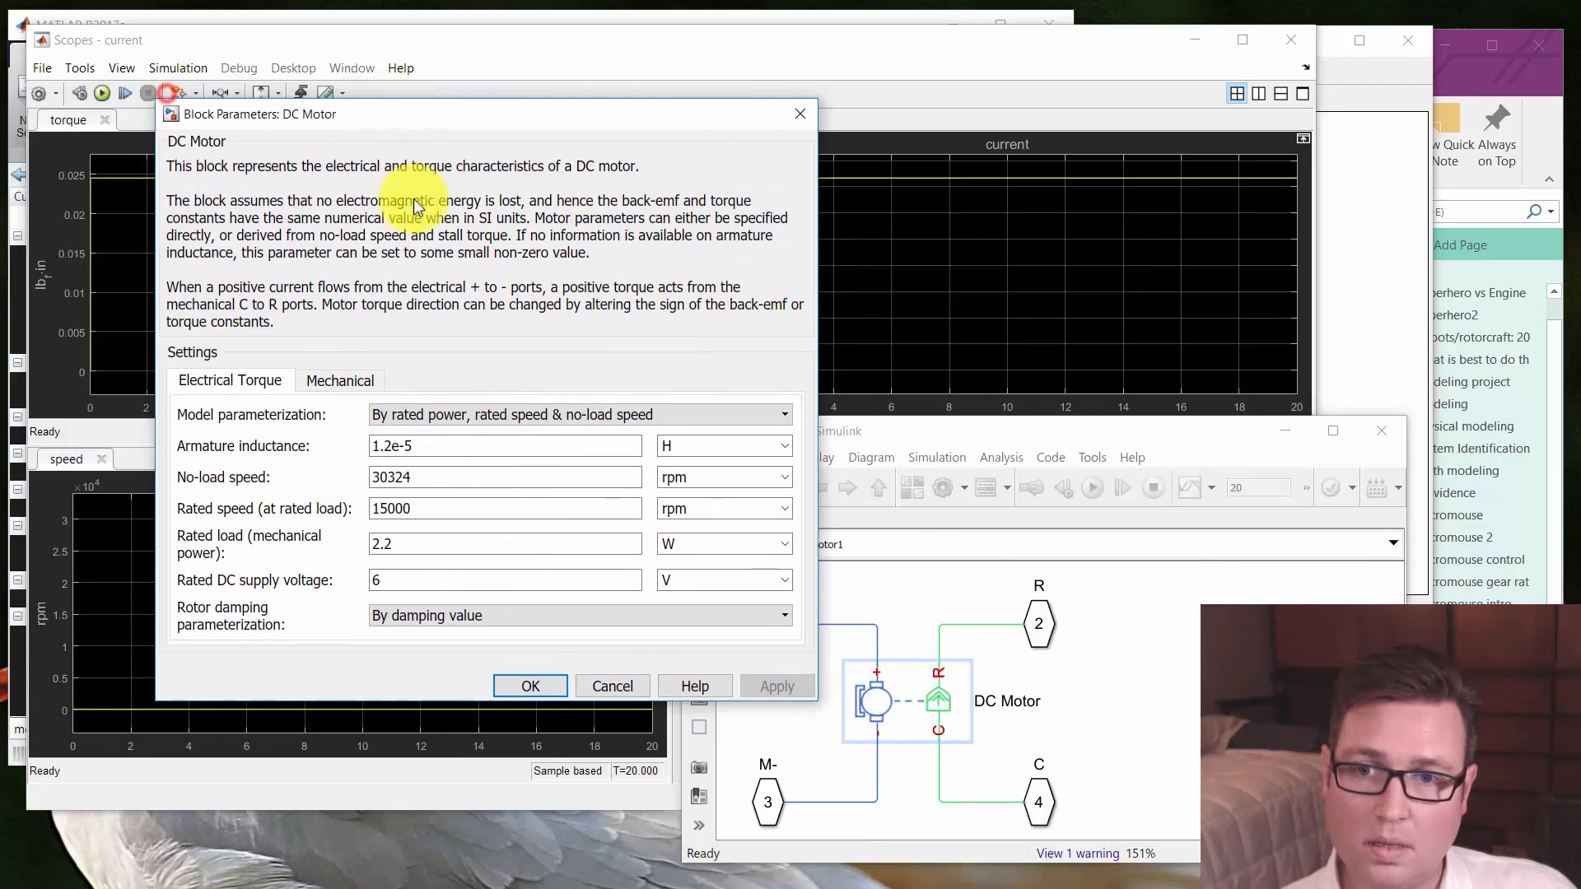
pyautogui.doubleClick(412, 546)
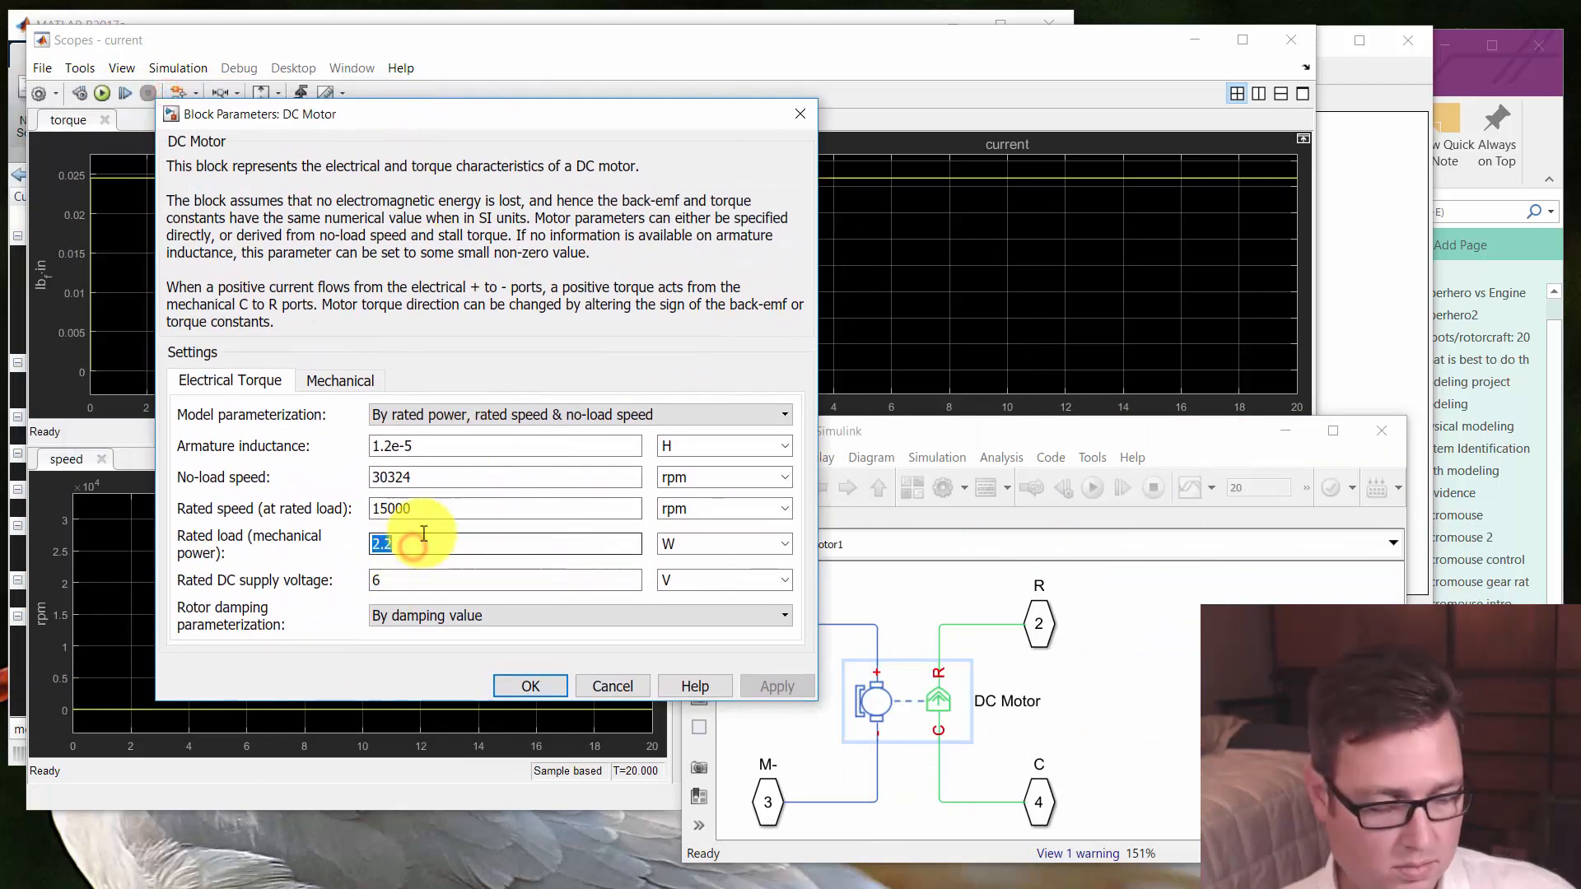
pyautogui.write('2.')
pyautogui.press('Return')
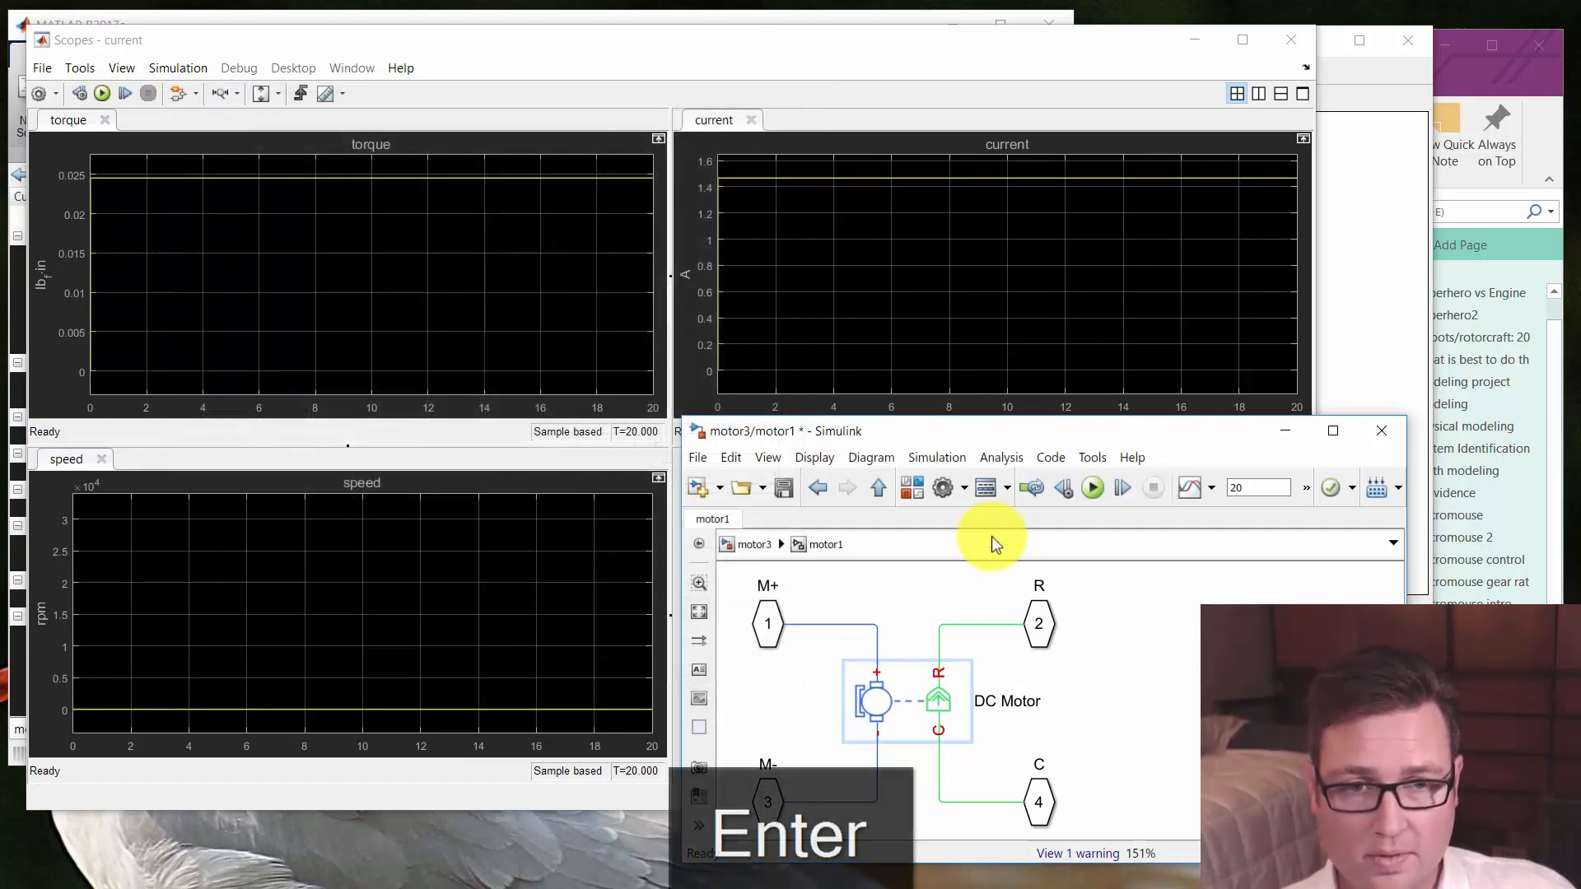
pyautogui.click(1093, 487)
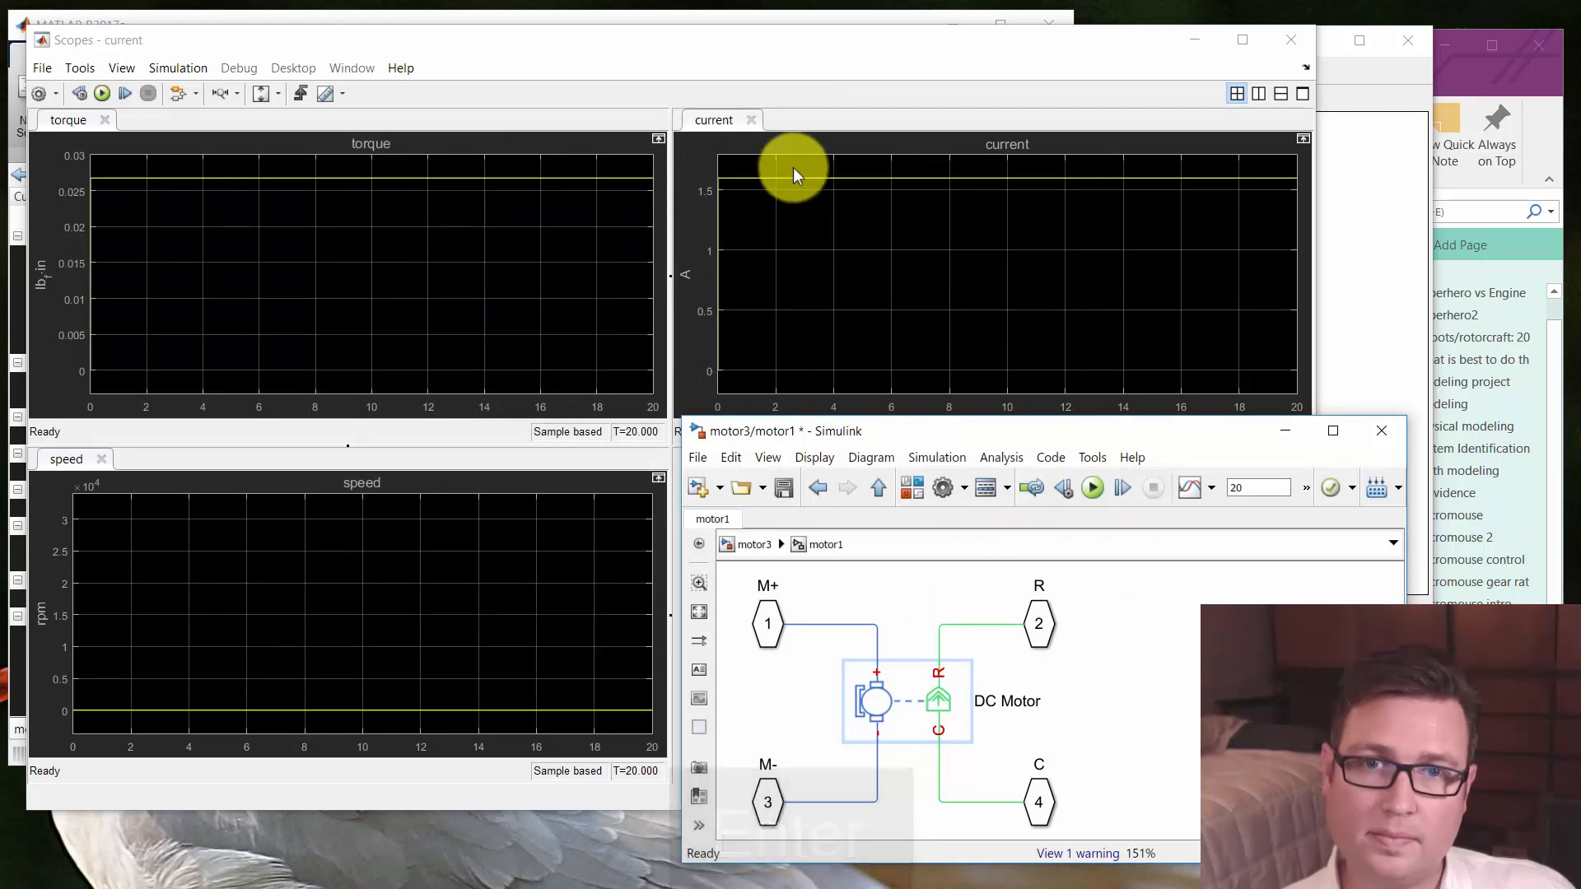
# Try to zoom vertically on the current scope's trace using Y-axis zoom
pyautogui.moveTo(716, 109); pyautogui.dragTo(718, 129)
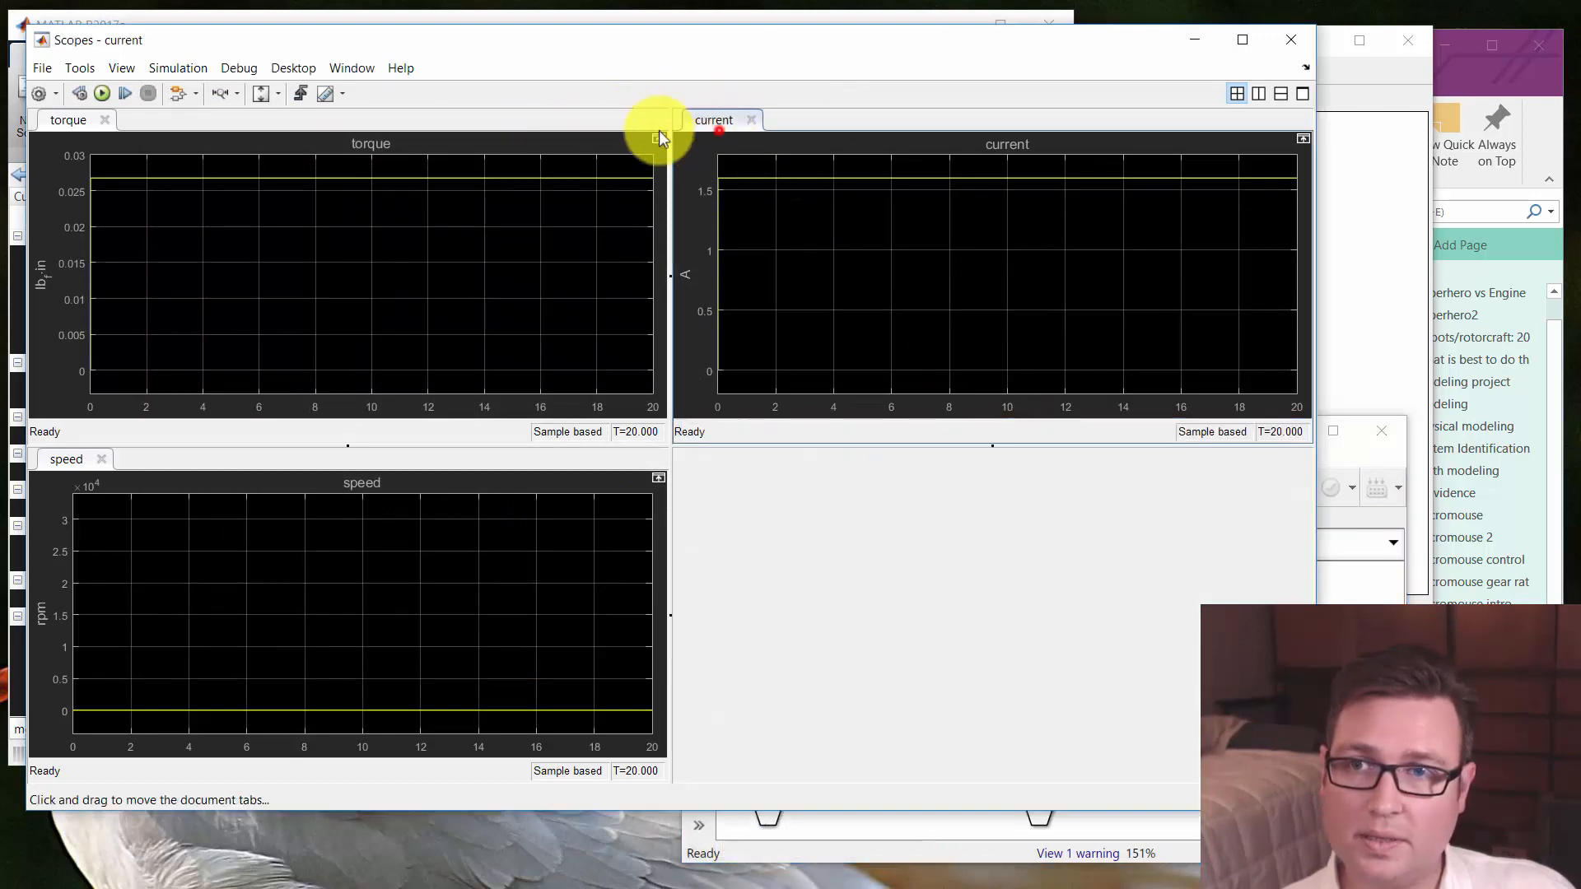
pyautogui.click(235, 95)
pyautogui.click(224, 143)
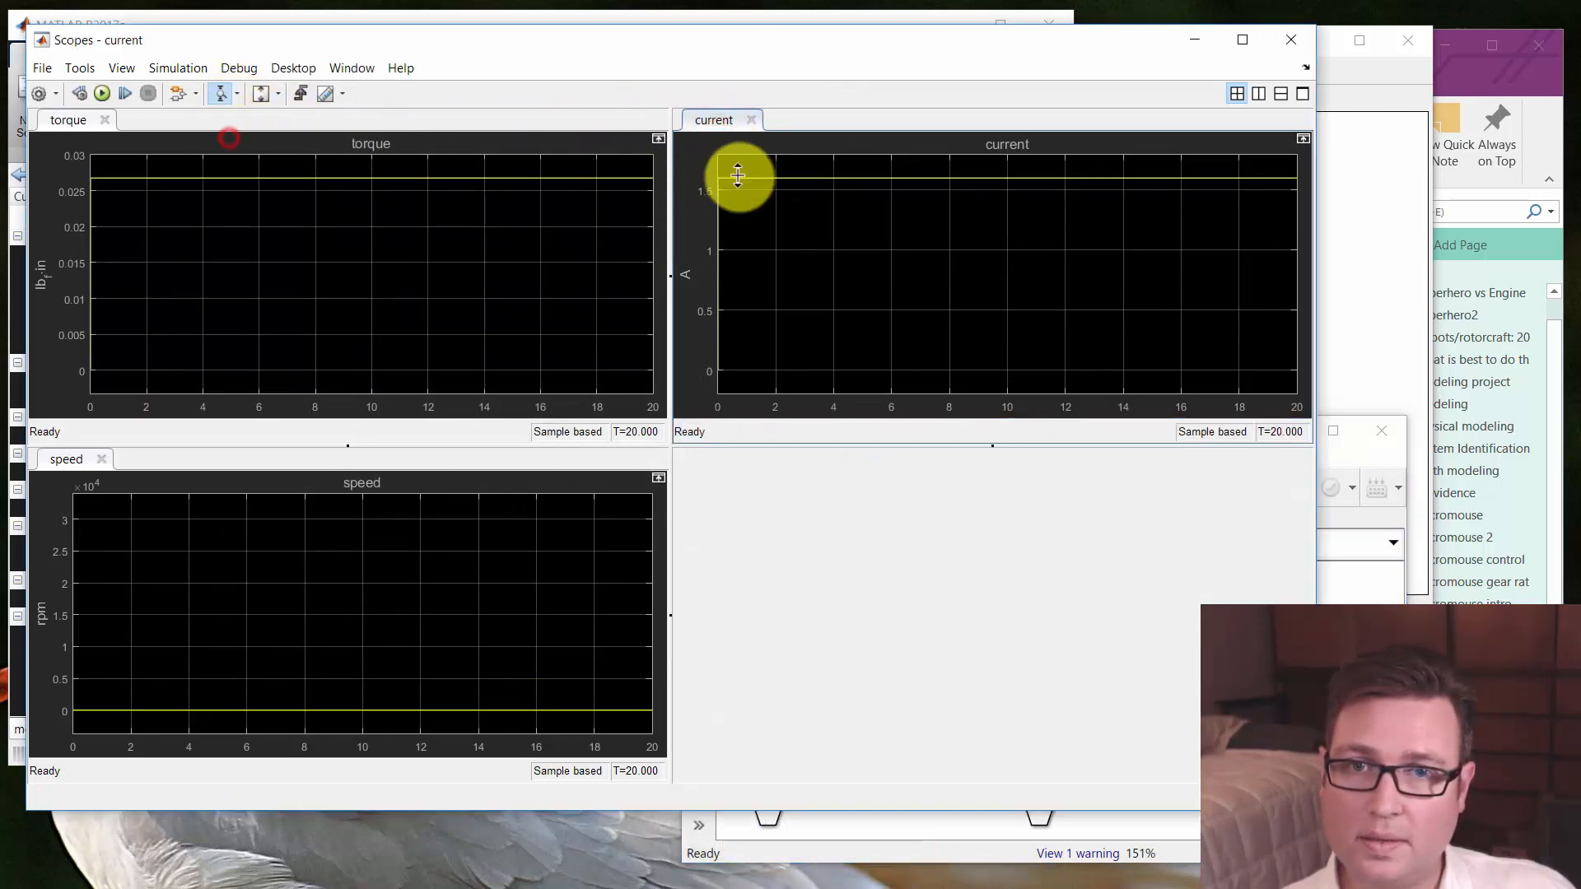
pyautogui.moveTo(744, 195); pyautogui.dragTo(748, 159)
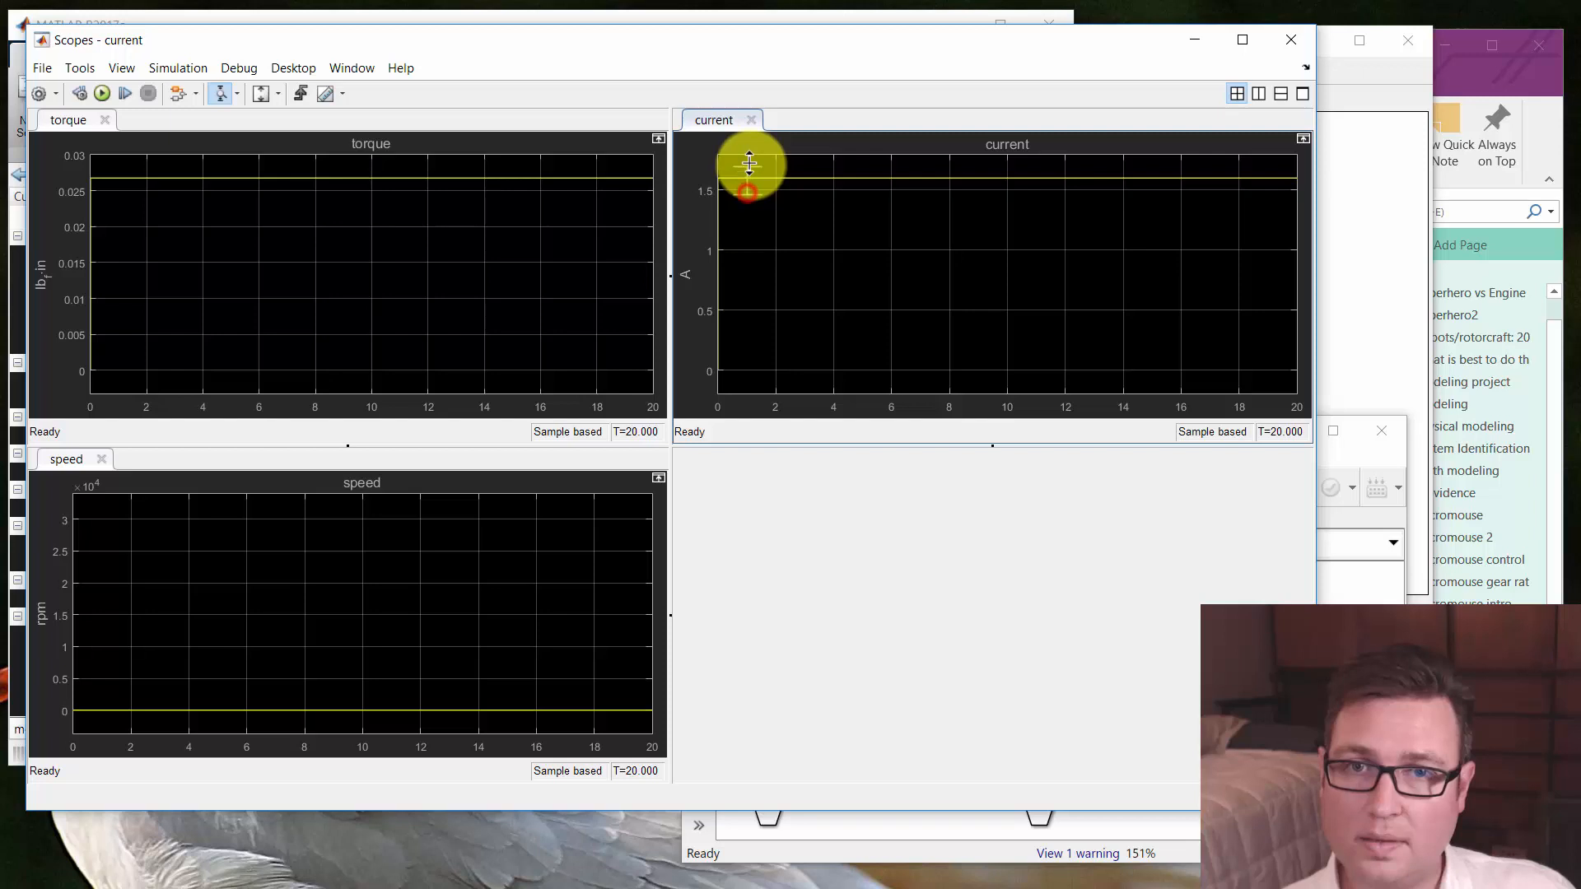
pyautogui.doubleClick(903, 225)
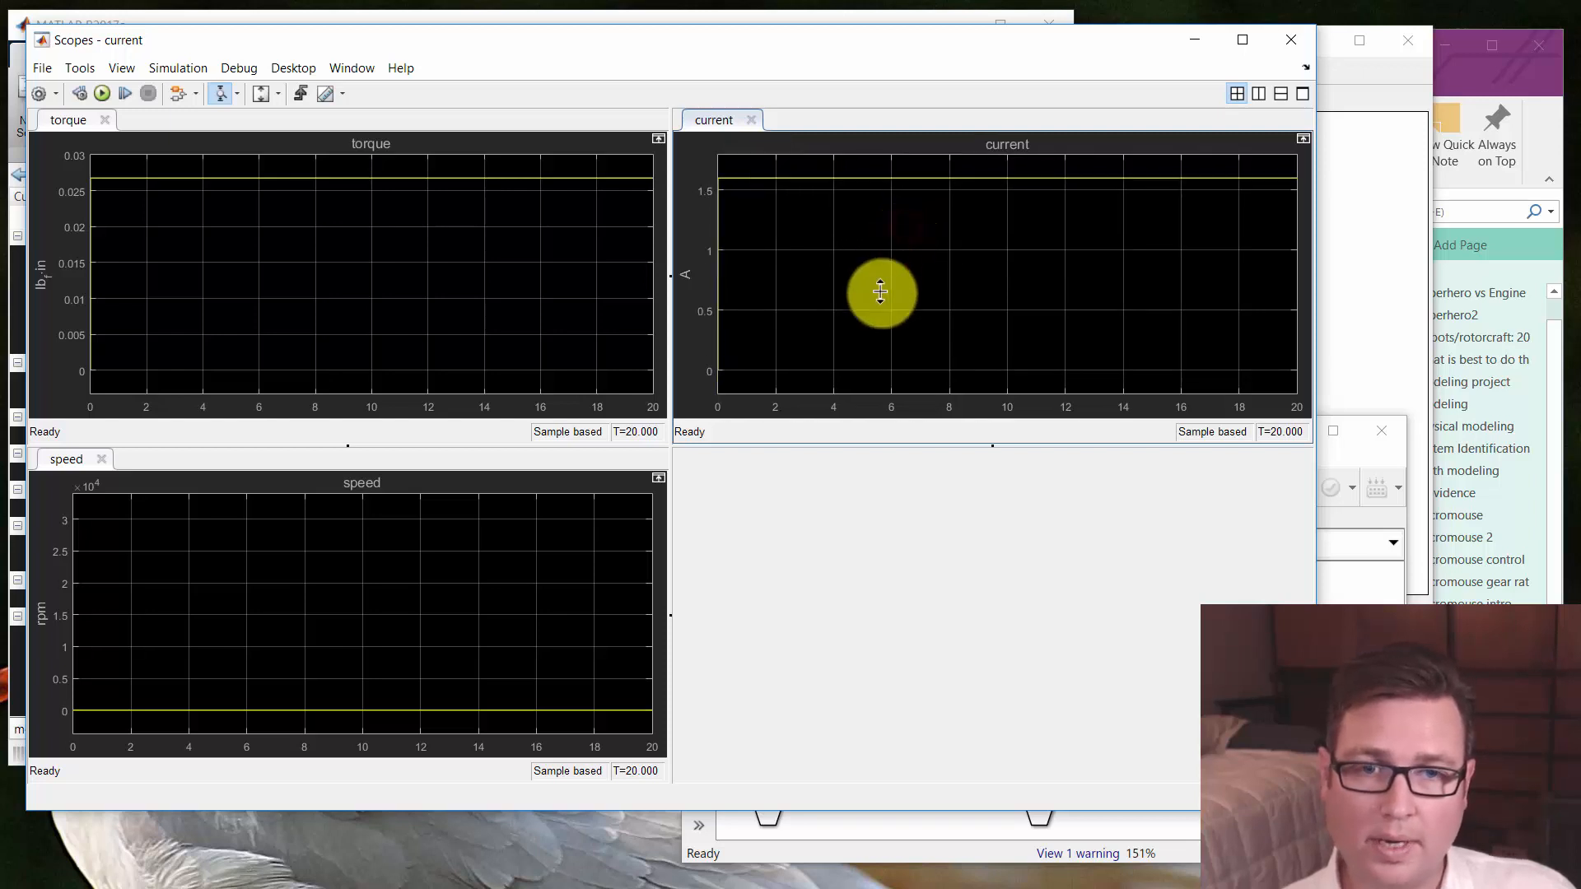
# Return to the top level of motor3 and comment out the mechanical rotational reference beside the Inertia block
pyautogui.click(1011, 838)
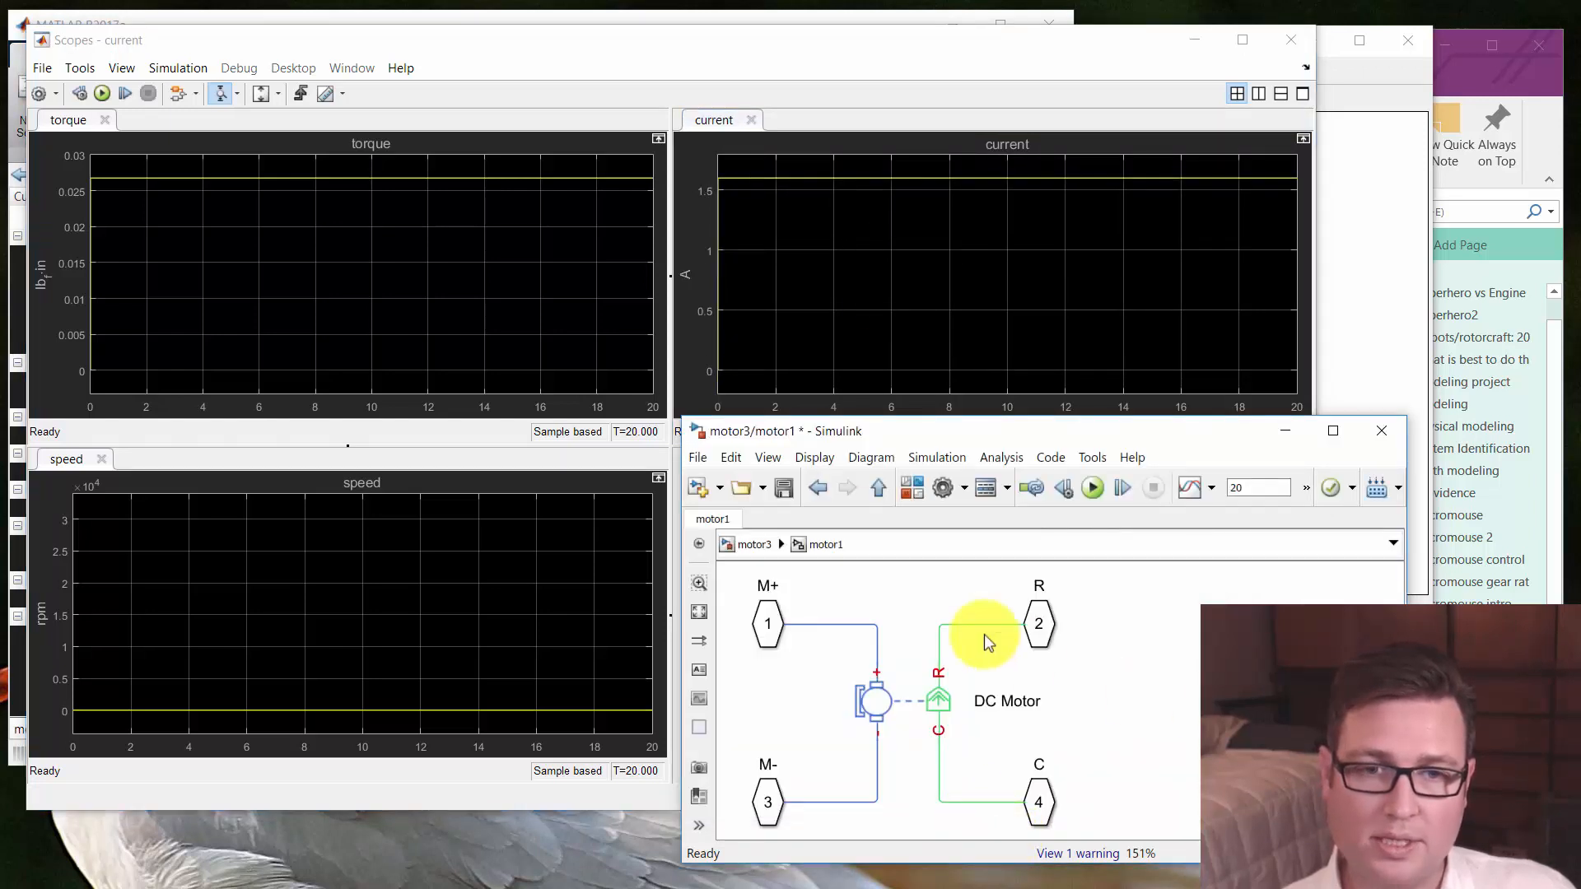
pyautogui.click(841, 581)
pyautogui.press('Escape')
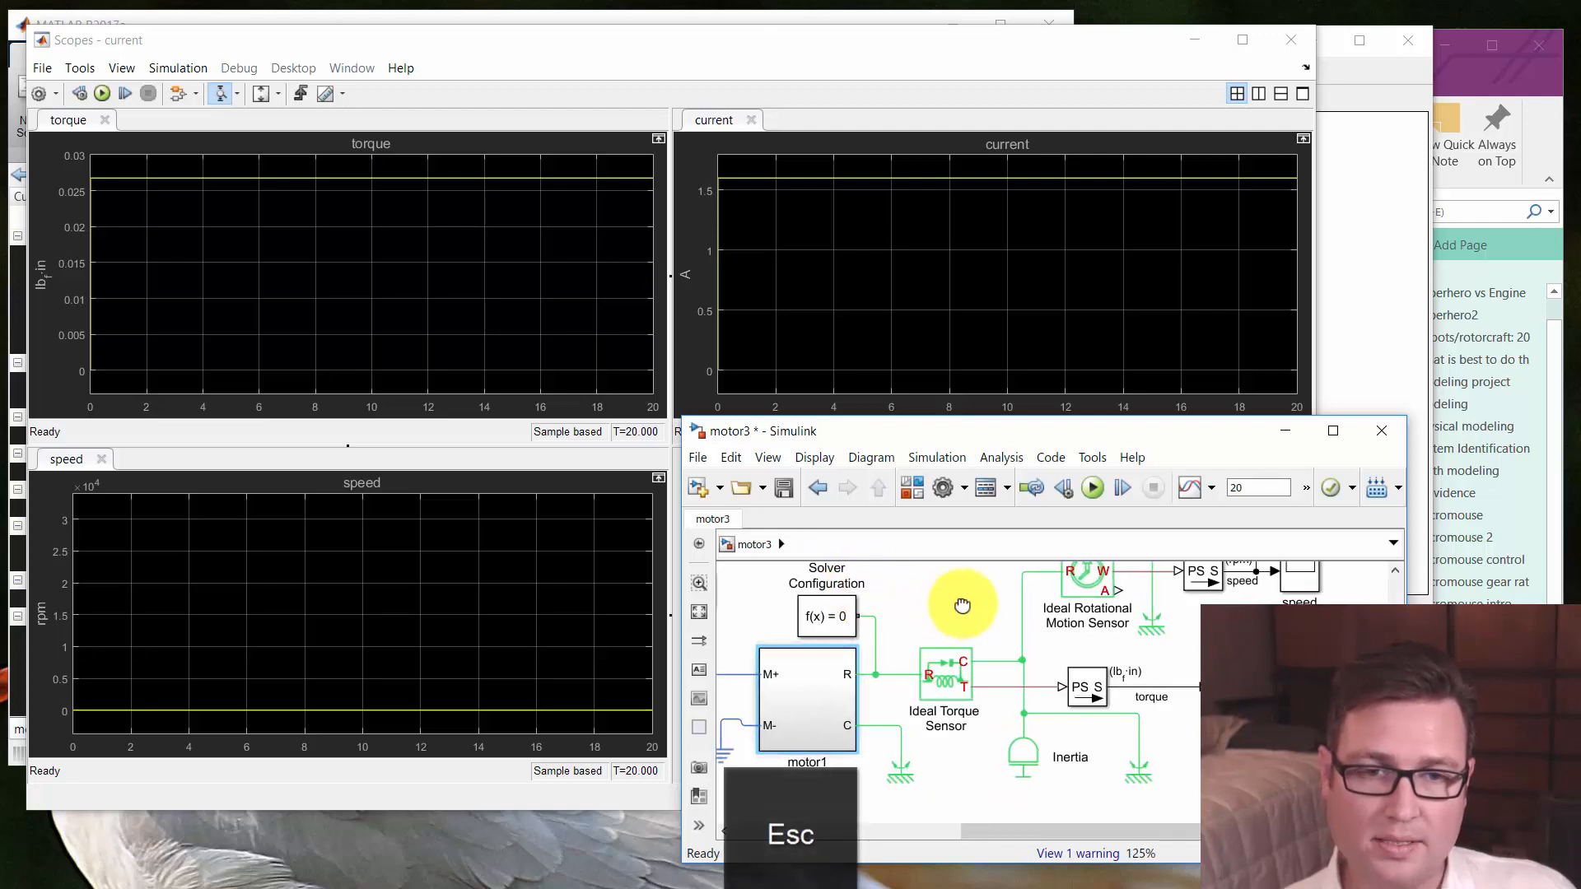
pyautogui.moveTo(960, 607); pyautogui.dragTo(1151, 644)
pyautogui.moveTo(864, 744); pyautogui.dragTo(733, 732)
pyautogui.moveTo(1056, 789); pyautogui.dragTo(925, 760)
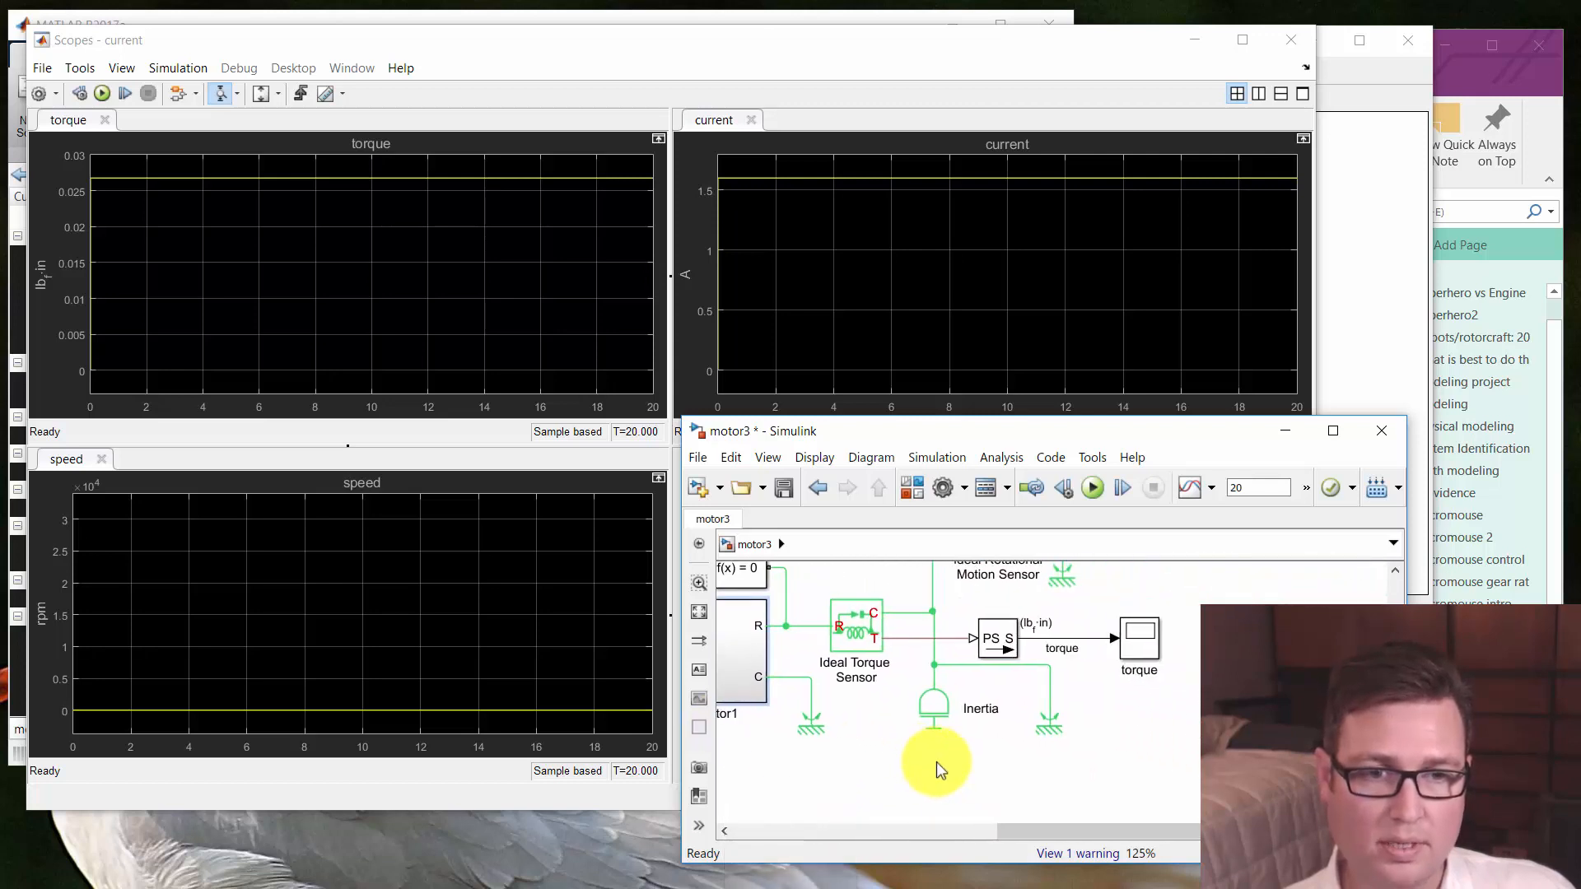
pyautogui.rightClick(1047, 722)
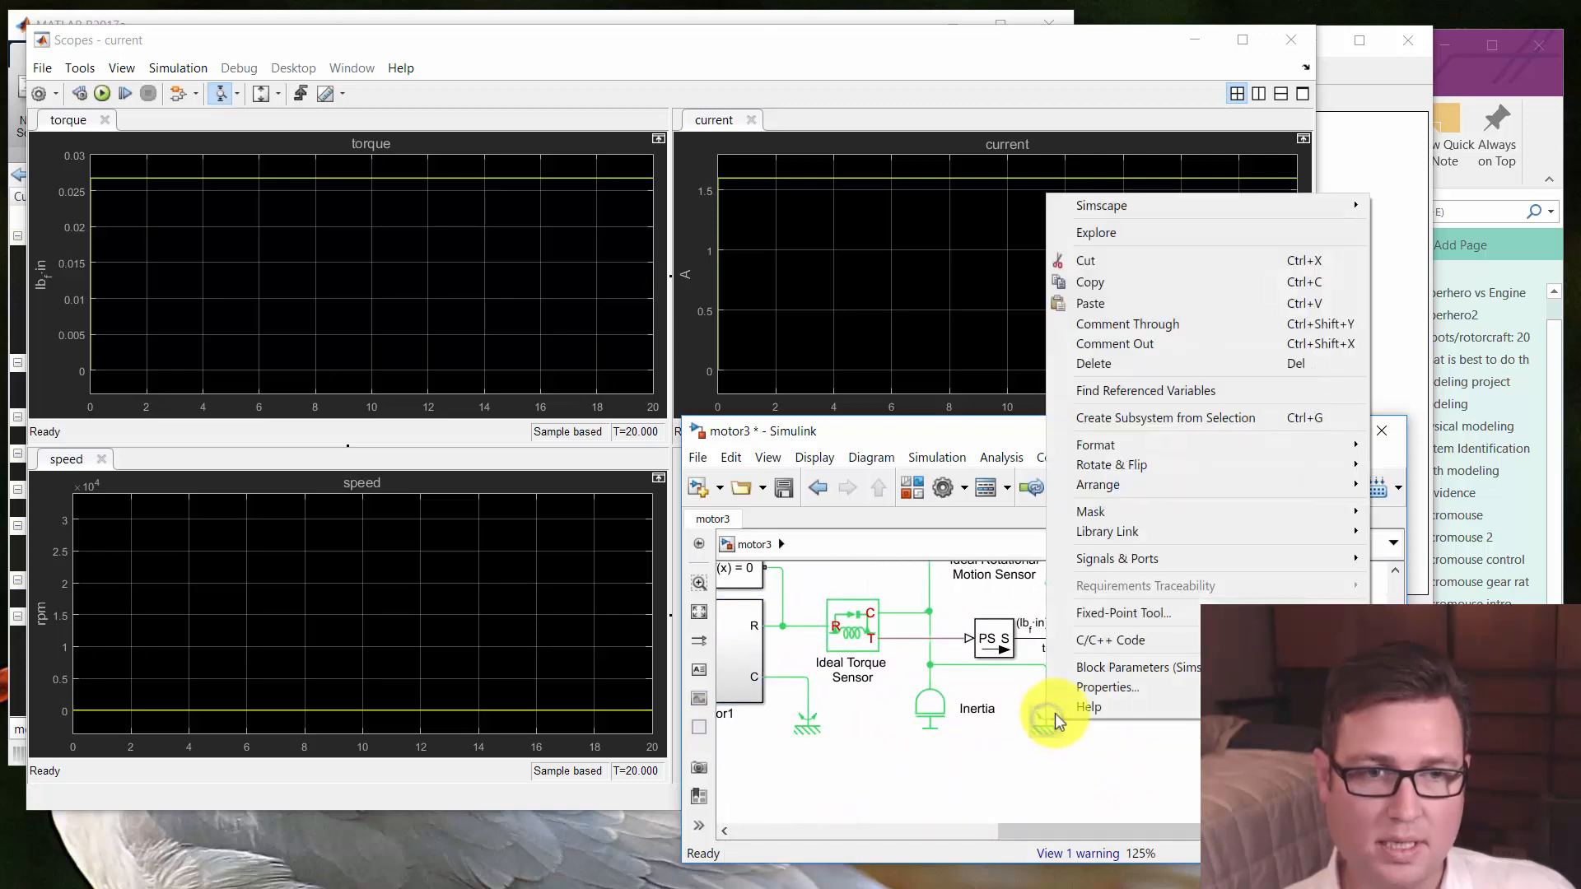
pyautogui.click(1141, 356)
pyautogui.moveTo(1093, 698); pyautogui.dragTo(1204, 743)
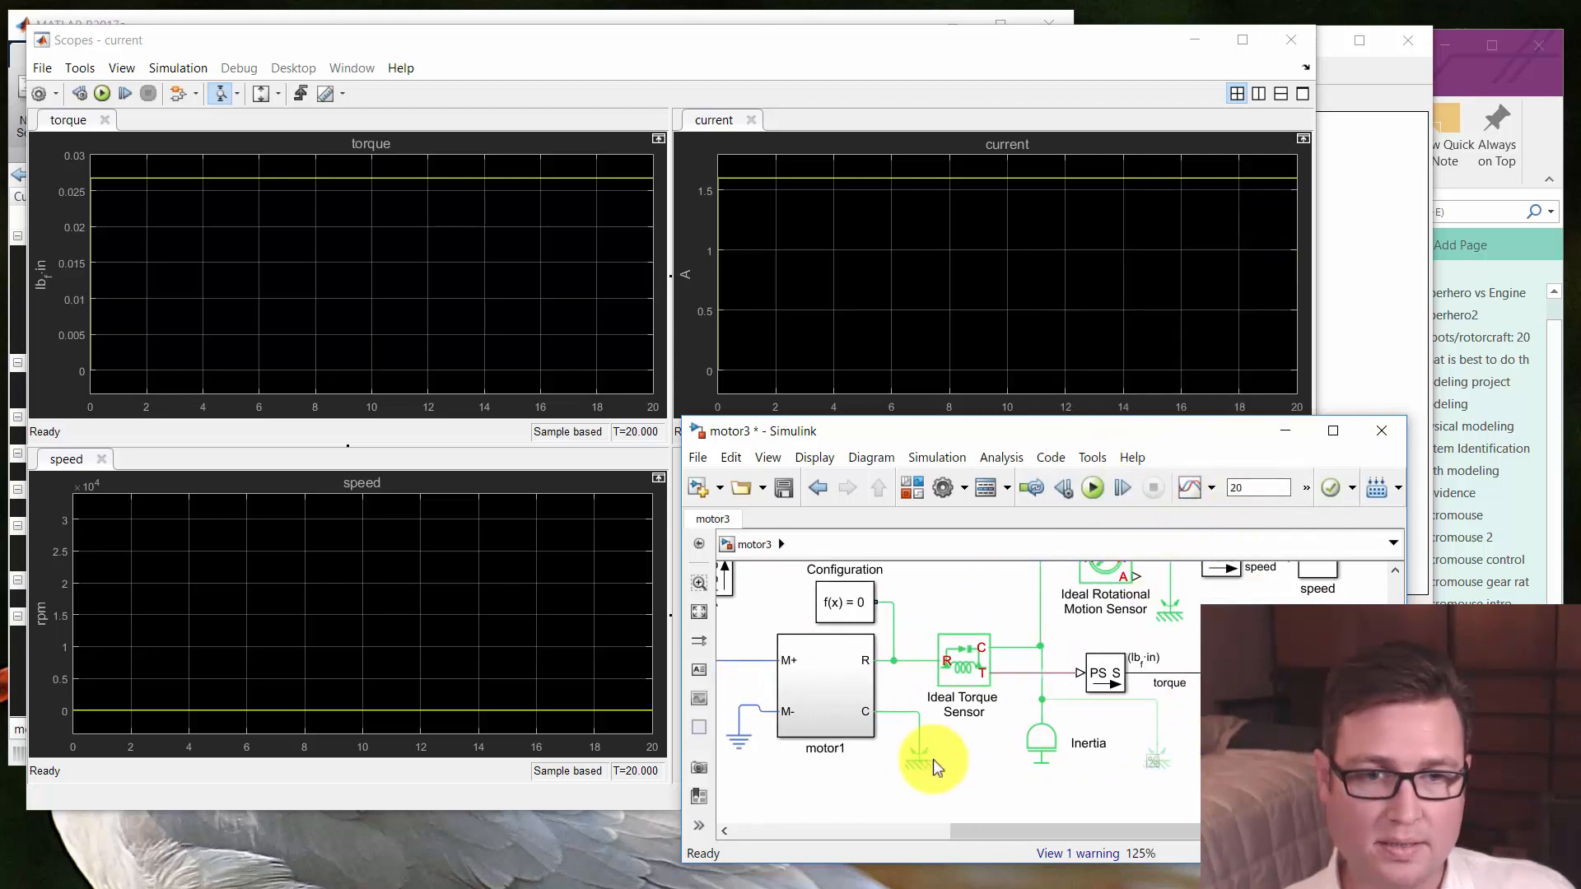
pyautogui.moveTo(847, 776); pyautogui.dragTo(653, 758)
pyautogui.click(1181, 748)
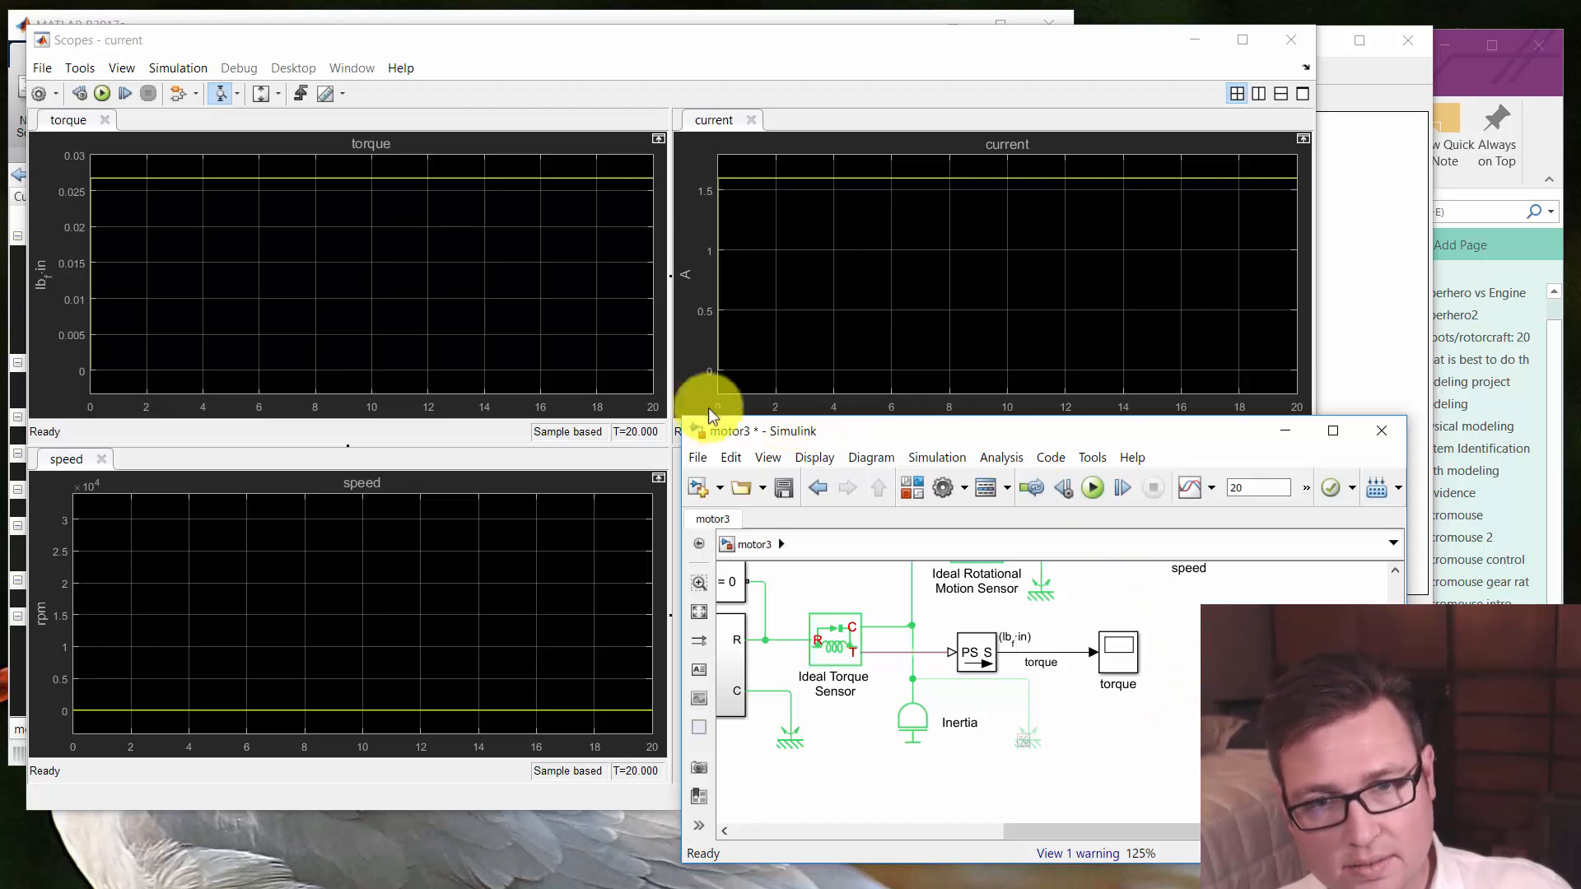
# Group the current scope with the torque scope, then enlarge and reposition the motor3 window so the current and speed plots stay uncovered
pyautogui.moveTo(683, 418); pyautogui.dragTo(568, 323)
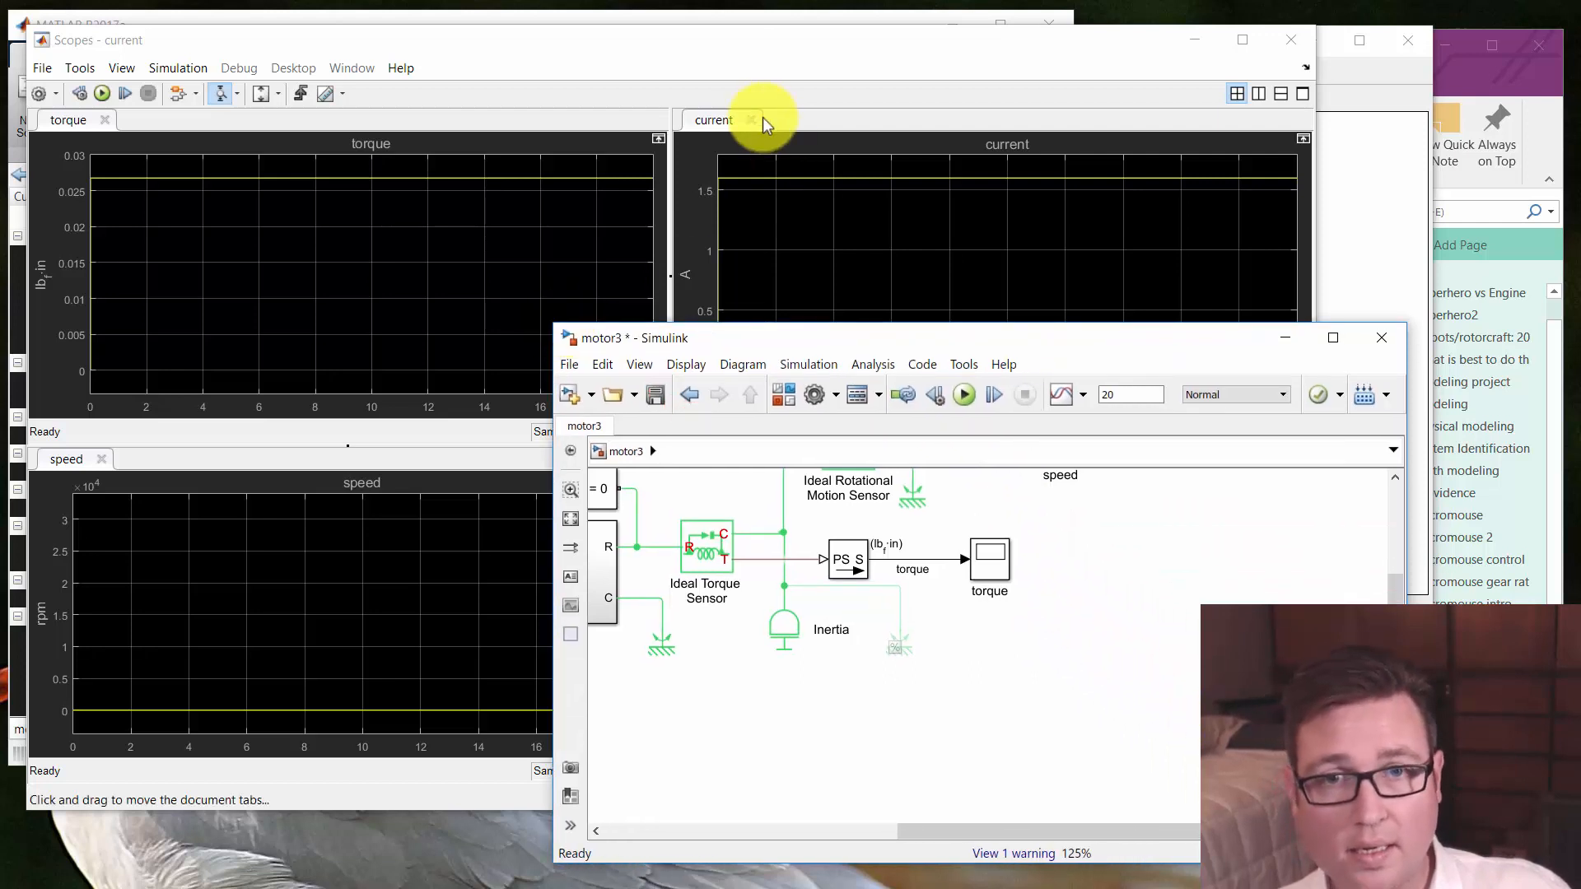
pyautogui.moveTo(723, 115); pyautogui.dragTo(393, 245)
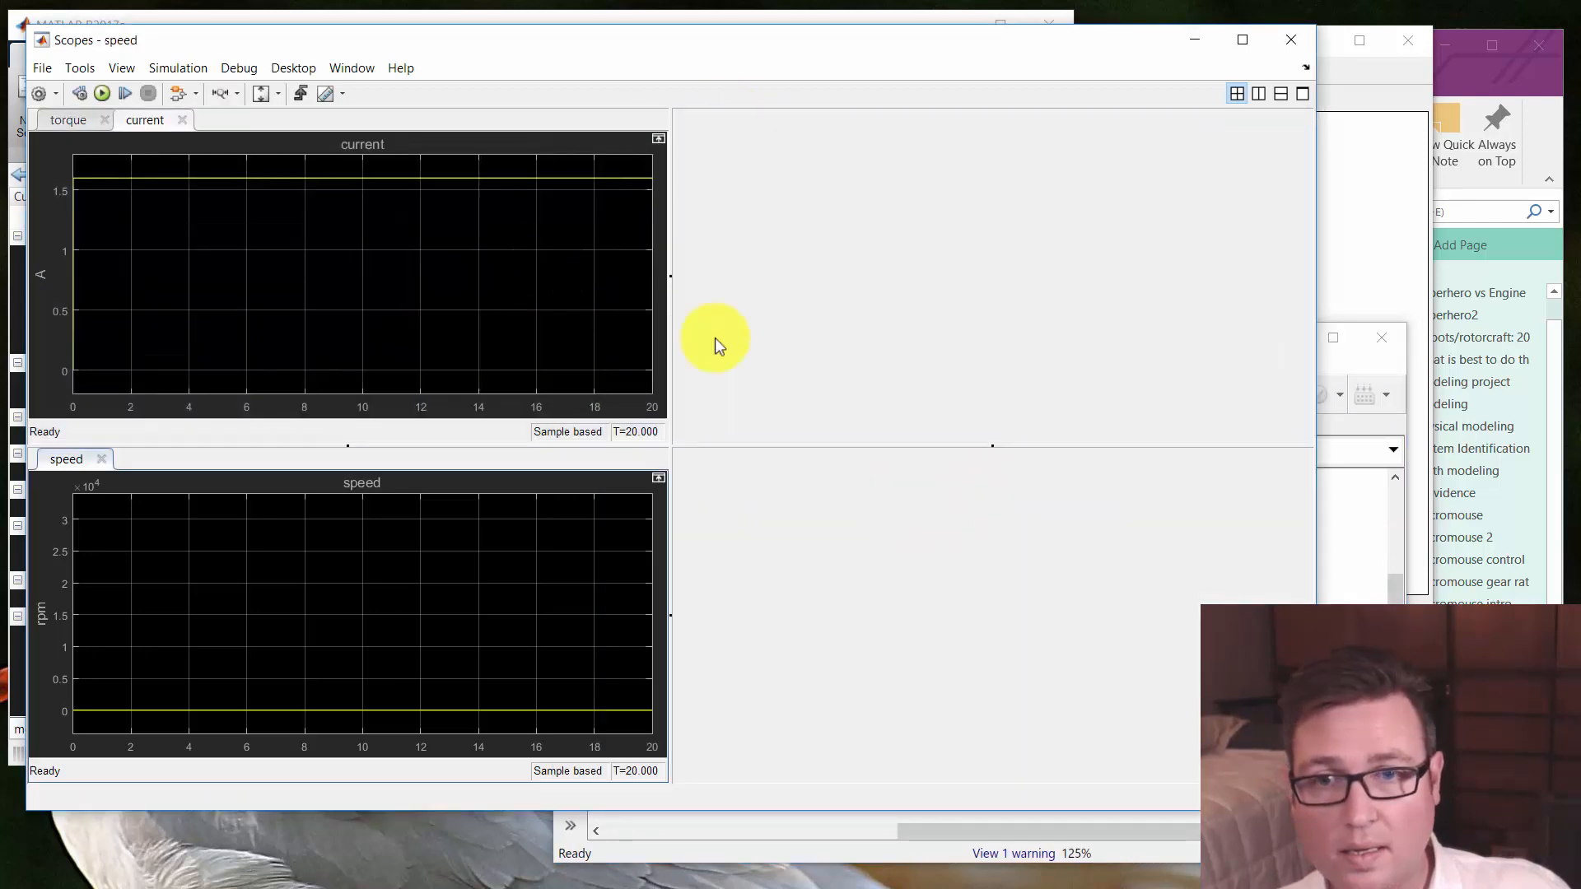
pyautogui.click(689, 843)
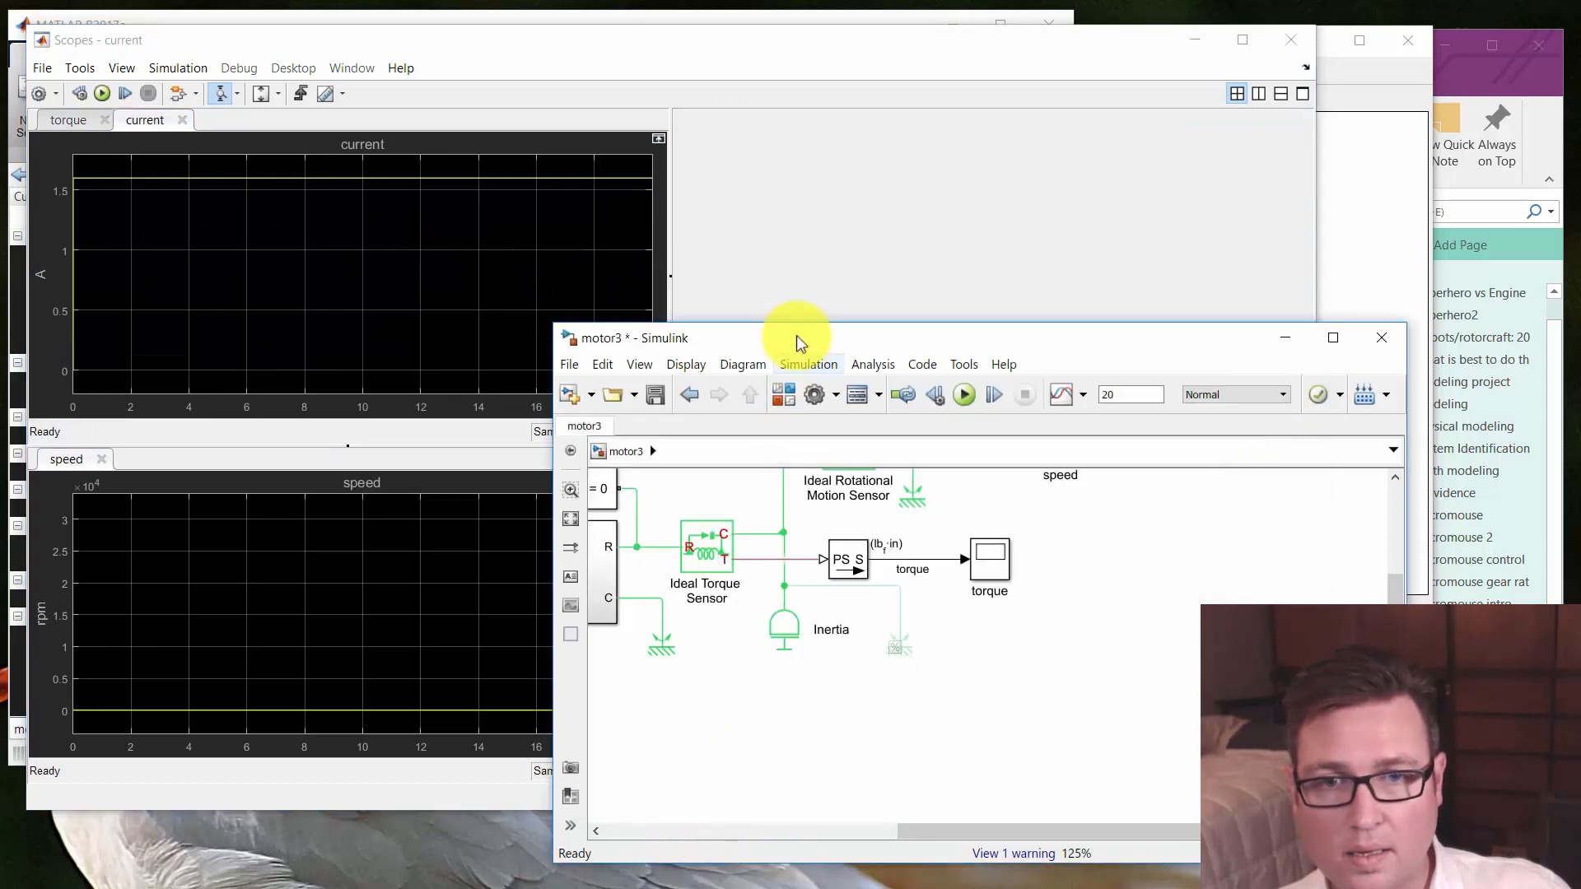
pyautogui.moveTo(797, 337); pyautogui.dragTo(863, 230)
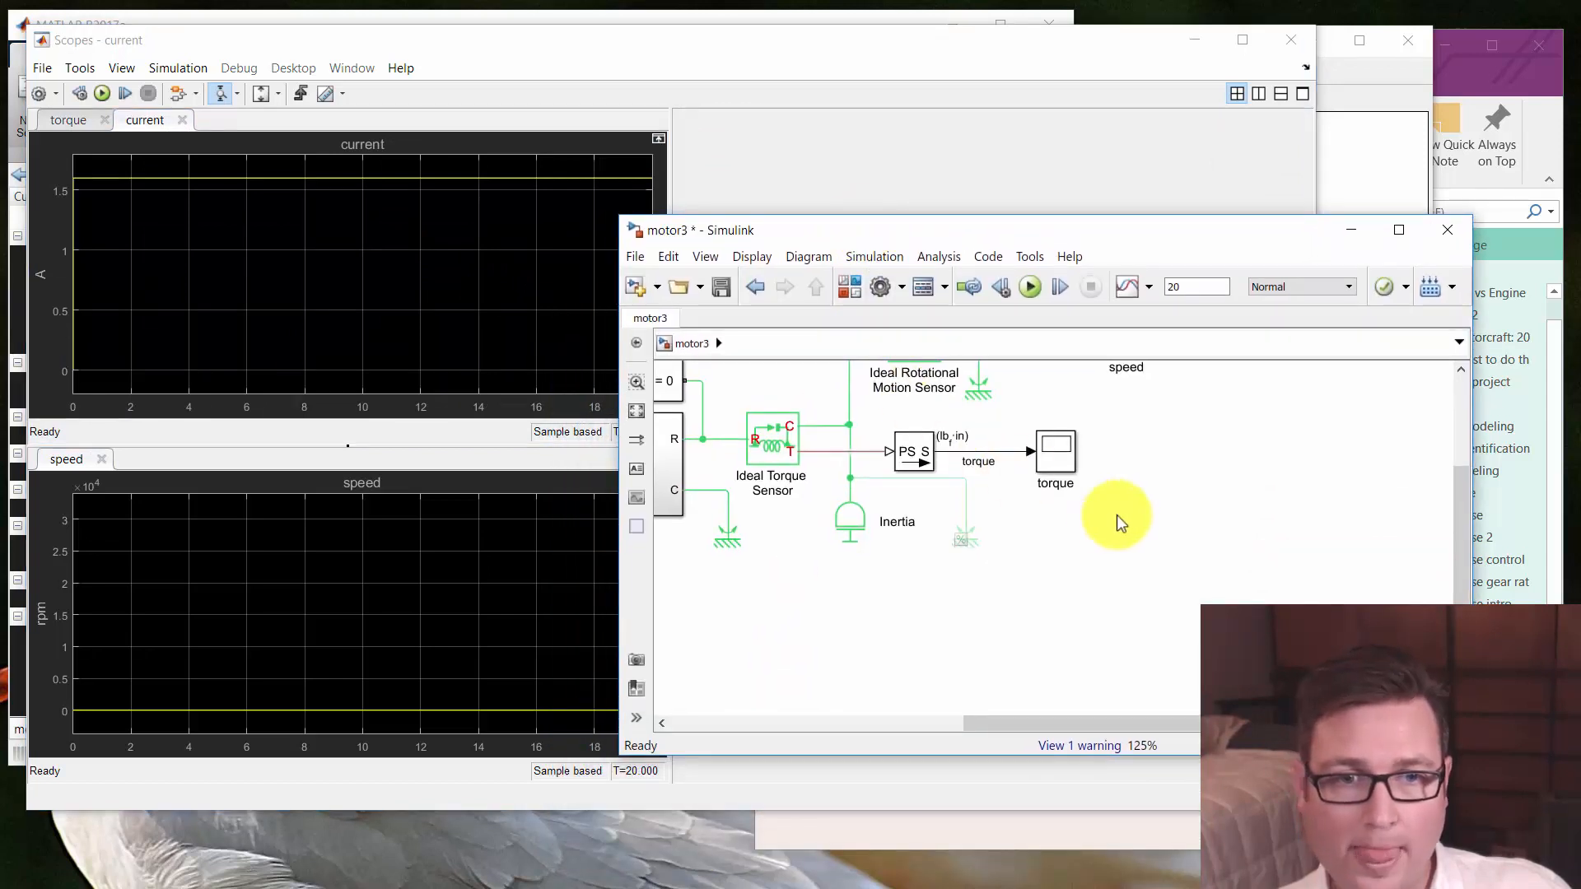
# Copy the speed Display block below the torque scope, connect it to the torque signal line and run the simulation
pyautogui.scroll(3, 1169, 560)
pyautogui.moveTo(1216, 596); pyautogui.dragTo(1239, 594)
pyautogui.moveTo(1290, 499); pyautogui.dragTo(1249, 508)
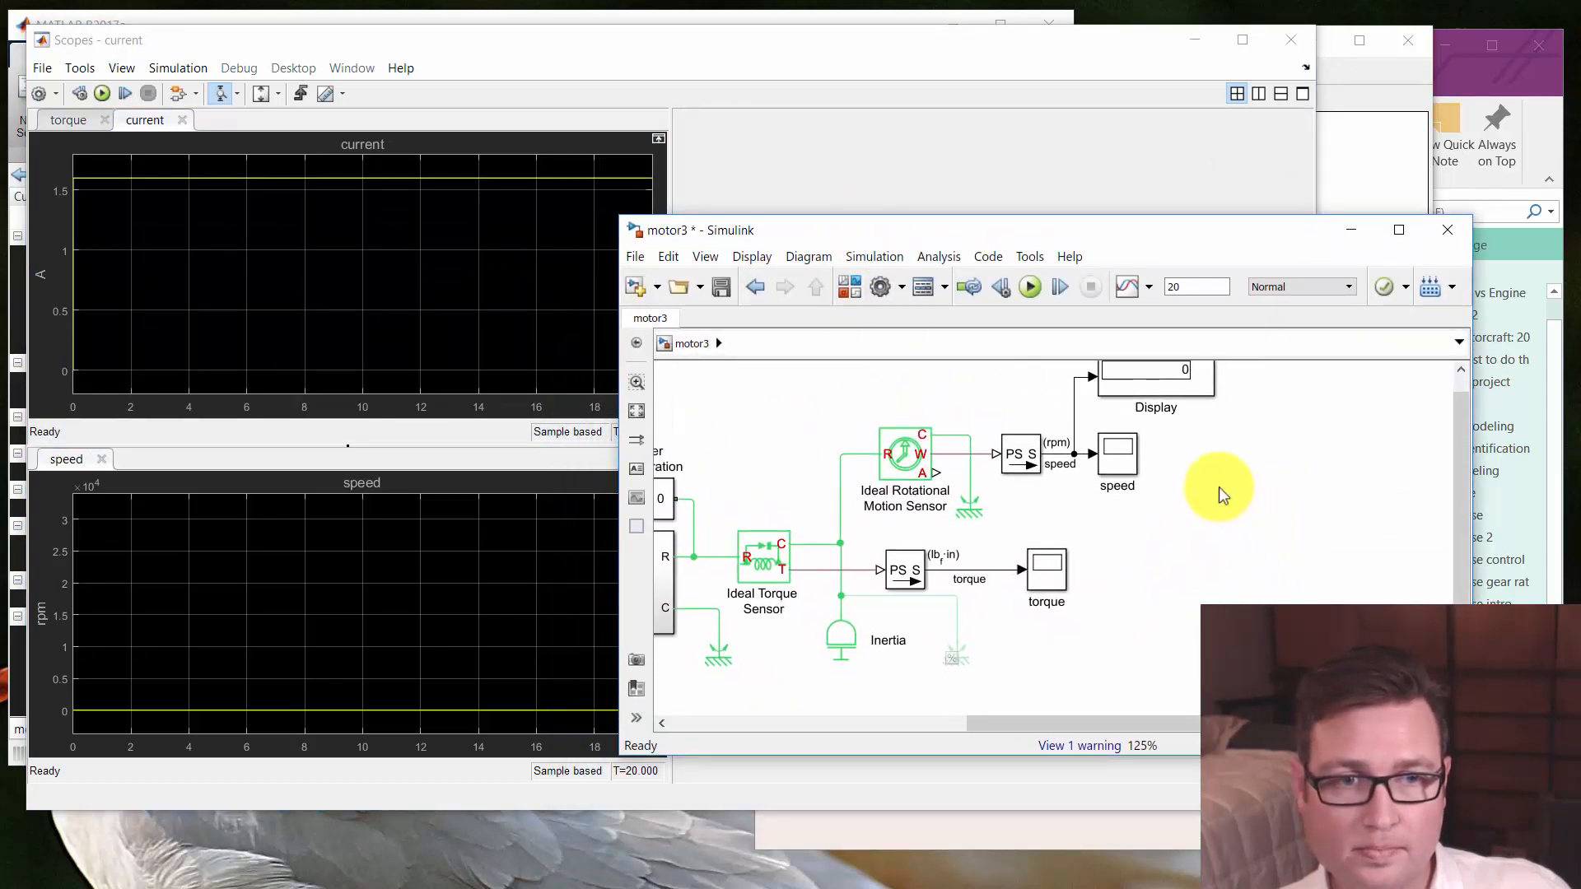
pyautogui.moveTo(1147, 377); pyautogui.dragTo(986, 558)
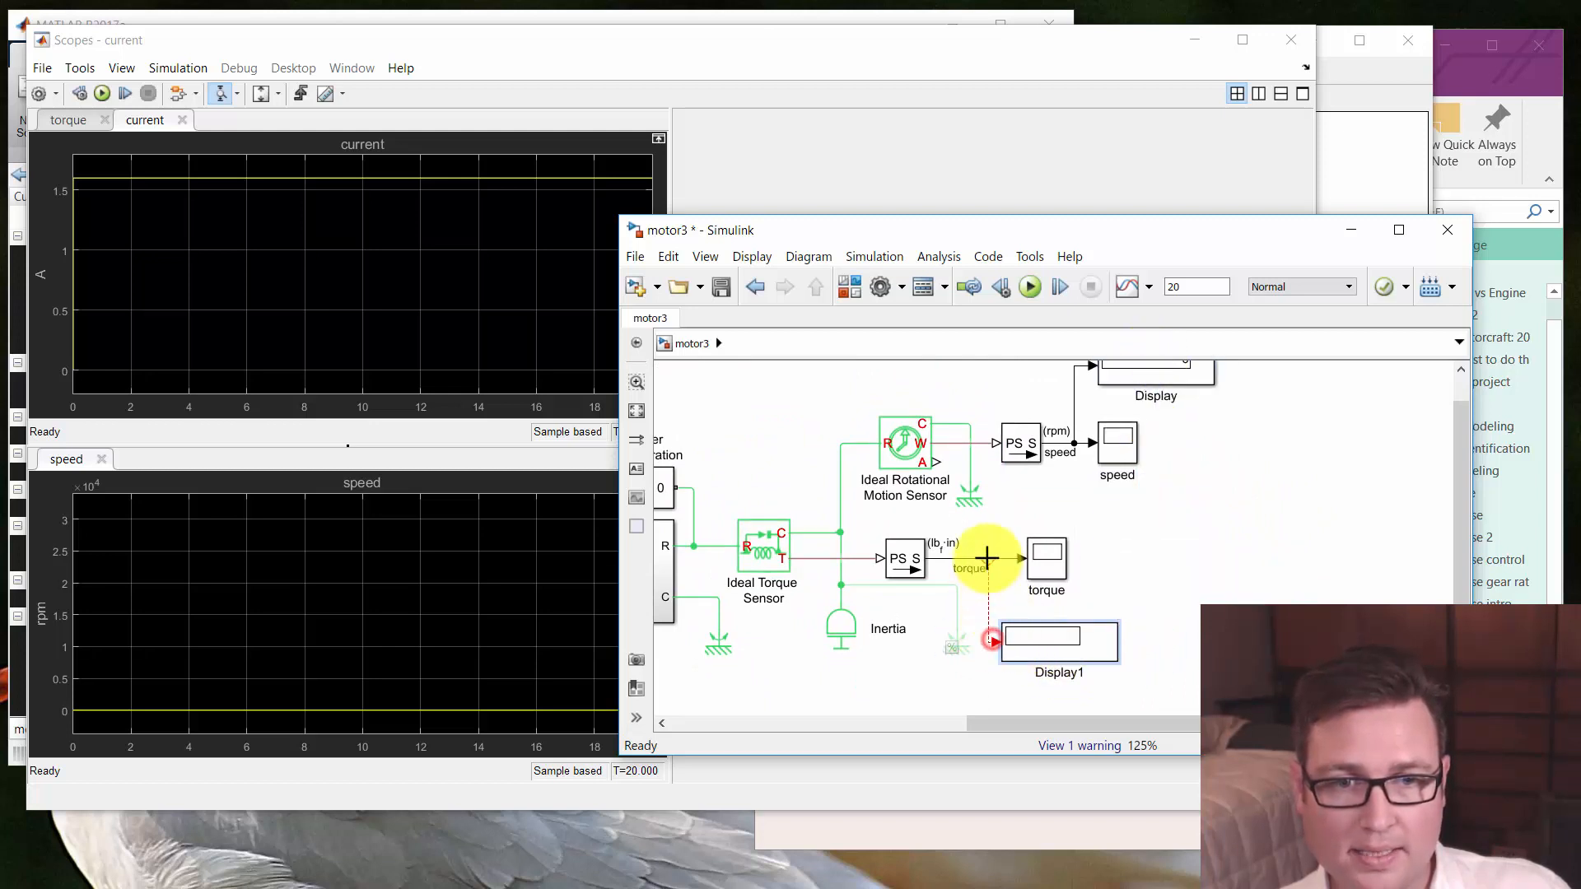
pyautogui.moveTo(1058, 648); pyautogui.dragTo(1079, 638)
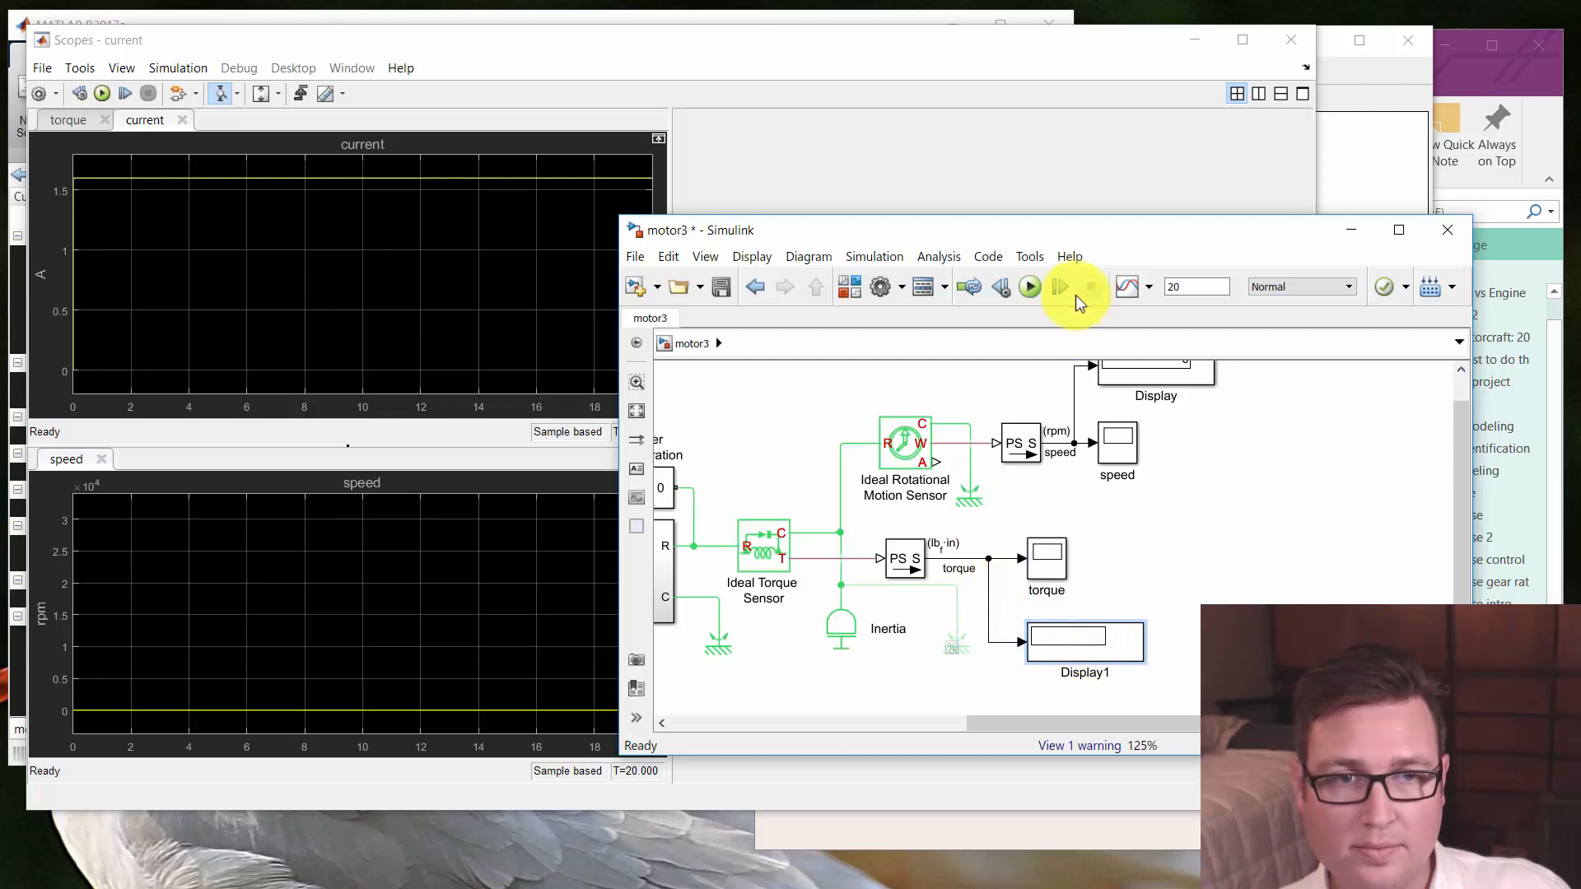
pyautogui.click(1031, 285)
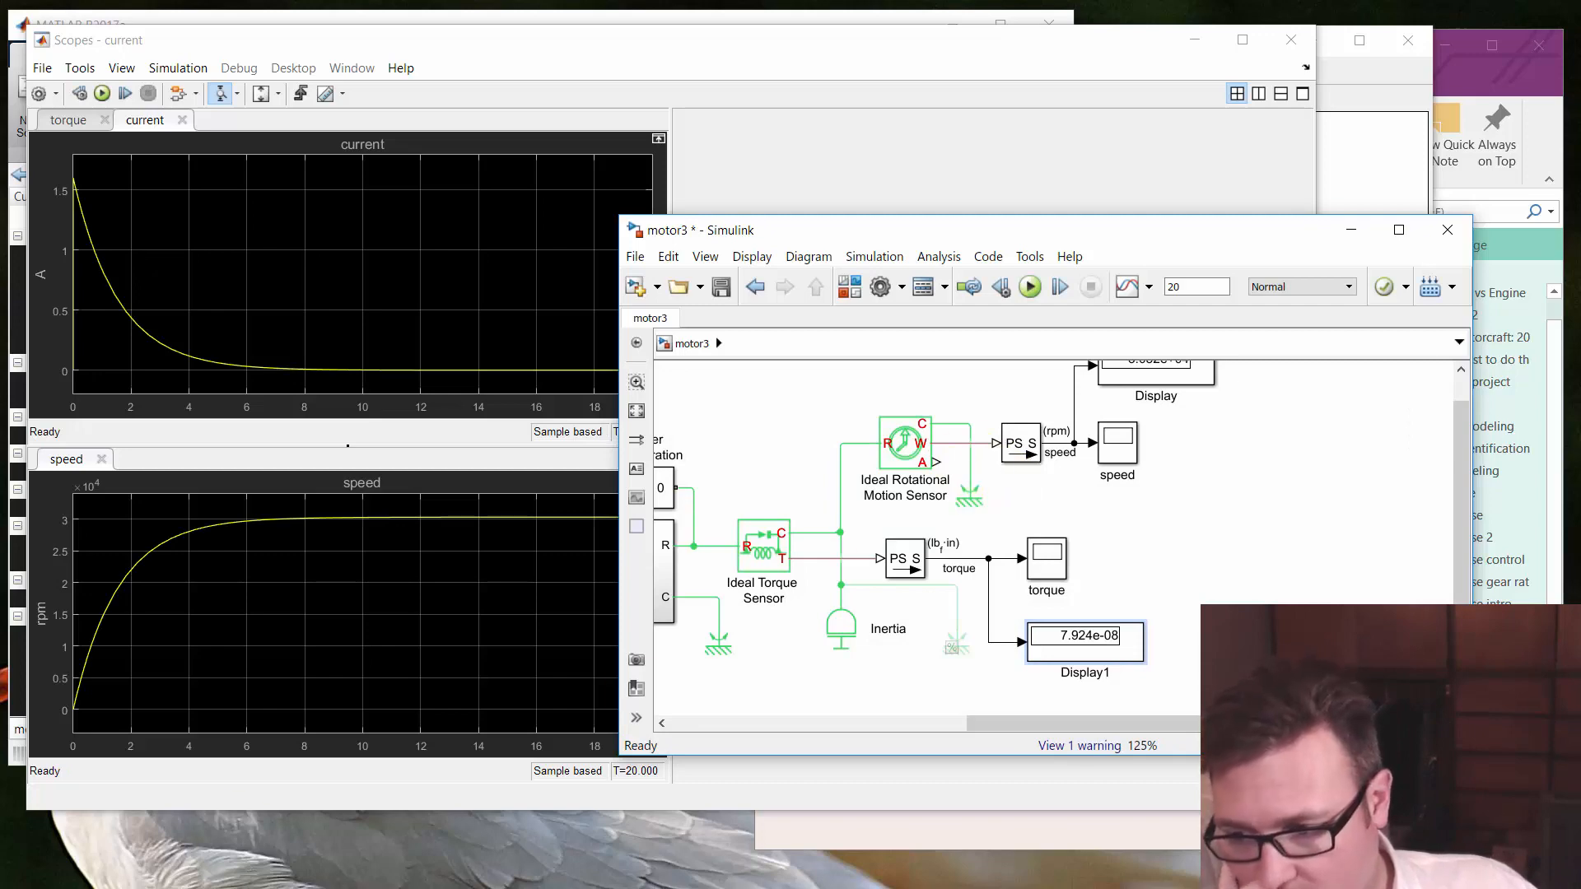
# Check the gearmotor's free-run current at 6 V on the Pololu specifications page, then return to the motor3 model
pyautogui.hotkey('alt', 'Tab')
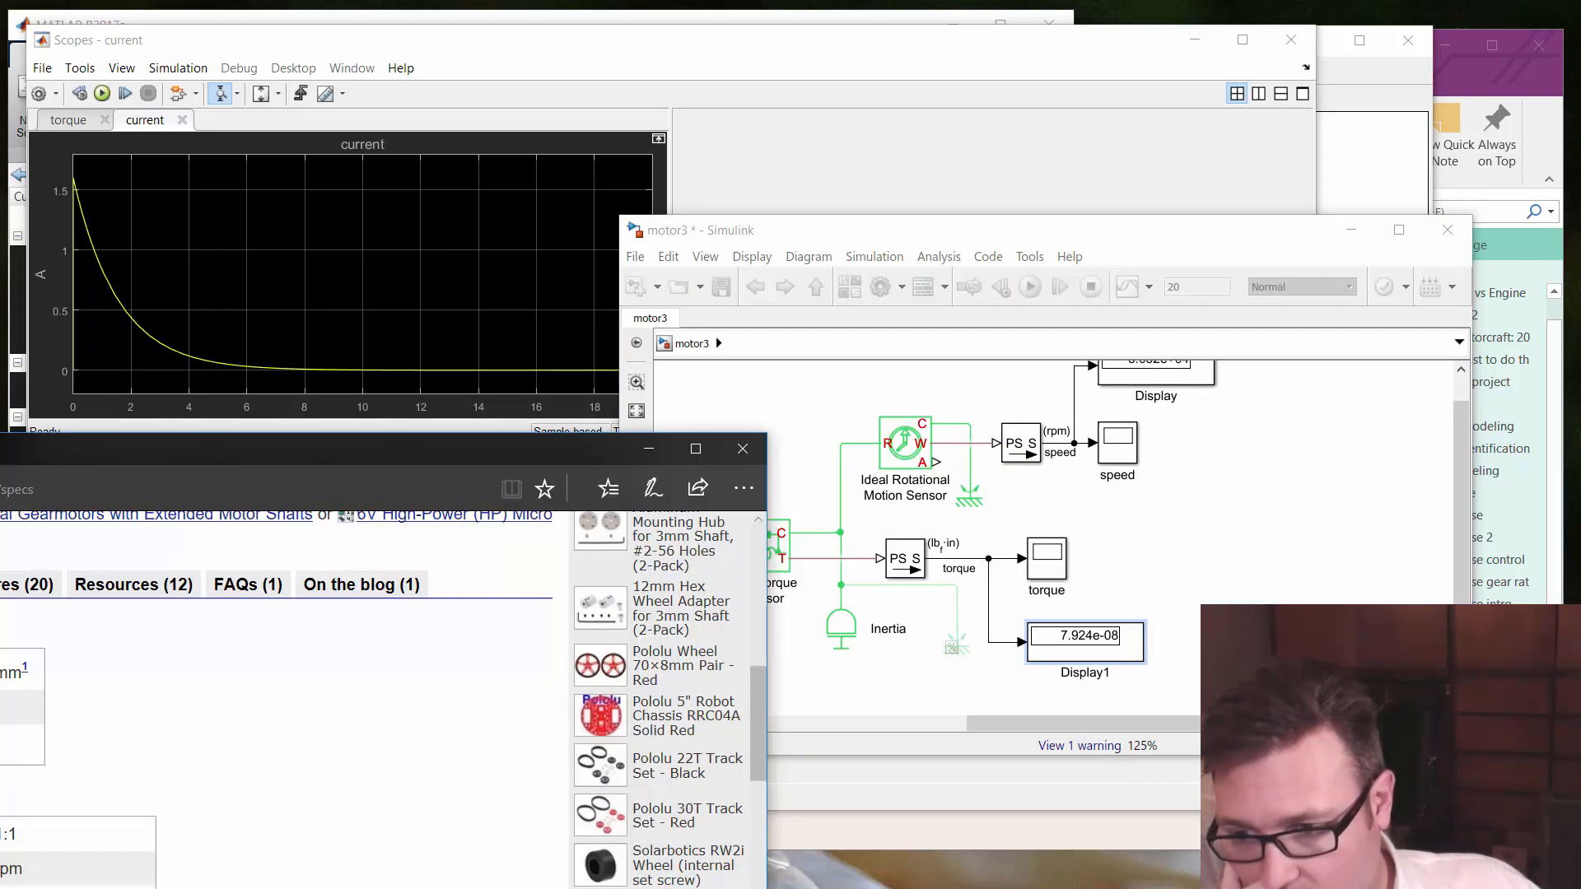
pyautogui.moveTo(214, 458); pyautogui.dragTo(771, 72)
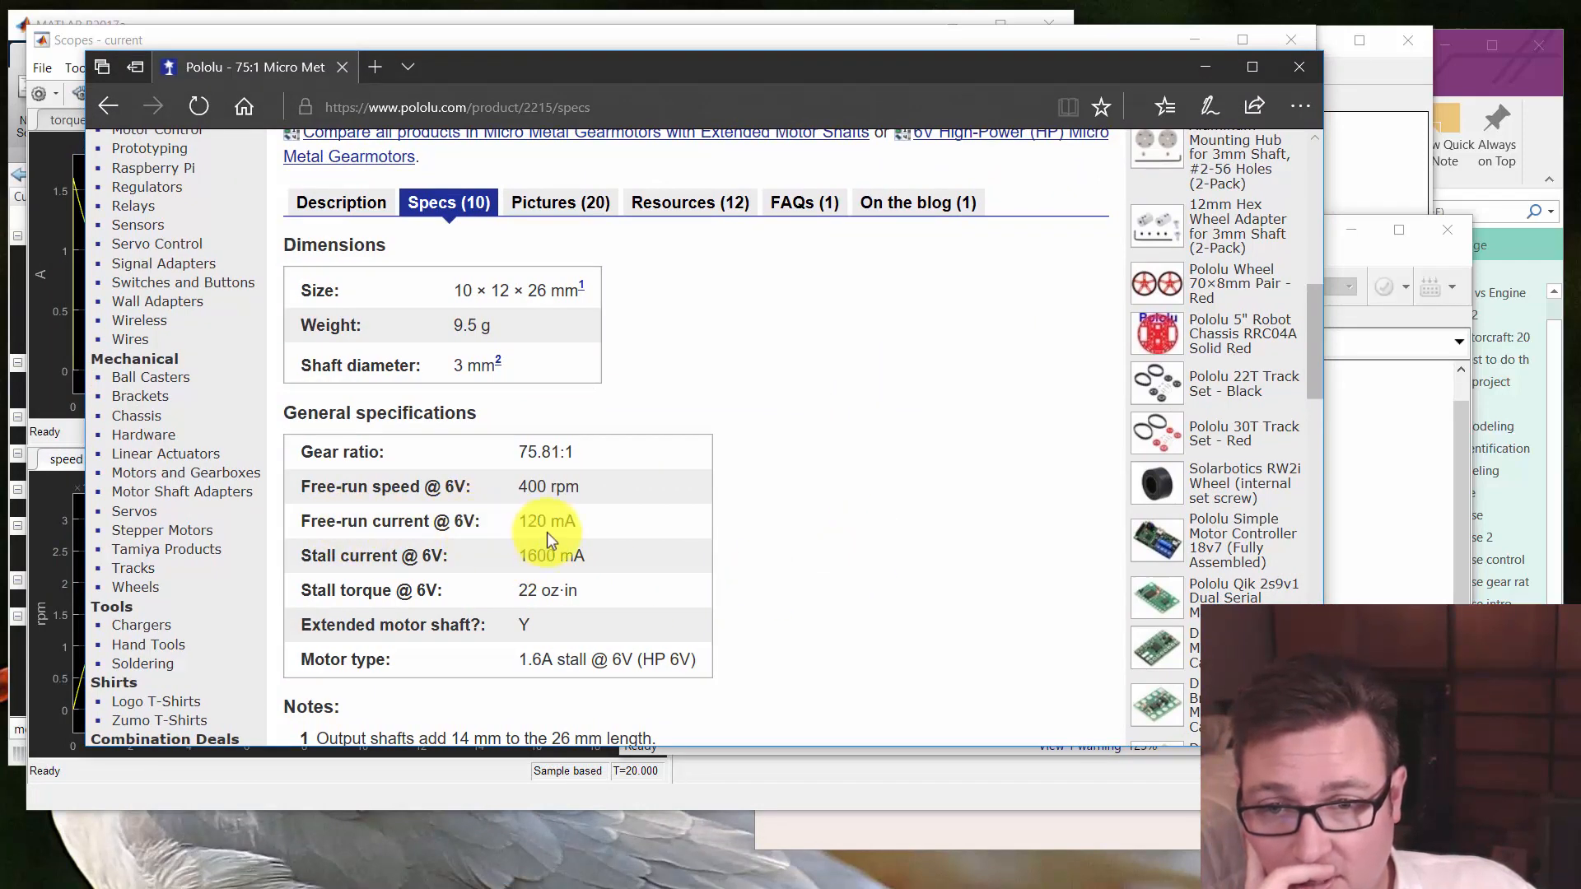
pyautogui.click(1203, 69)
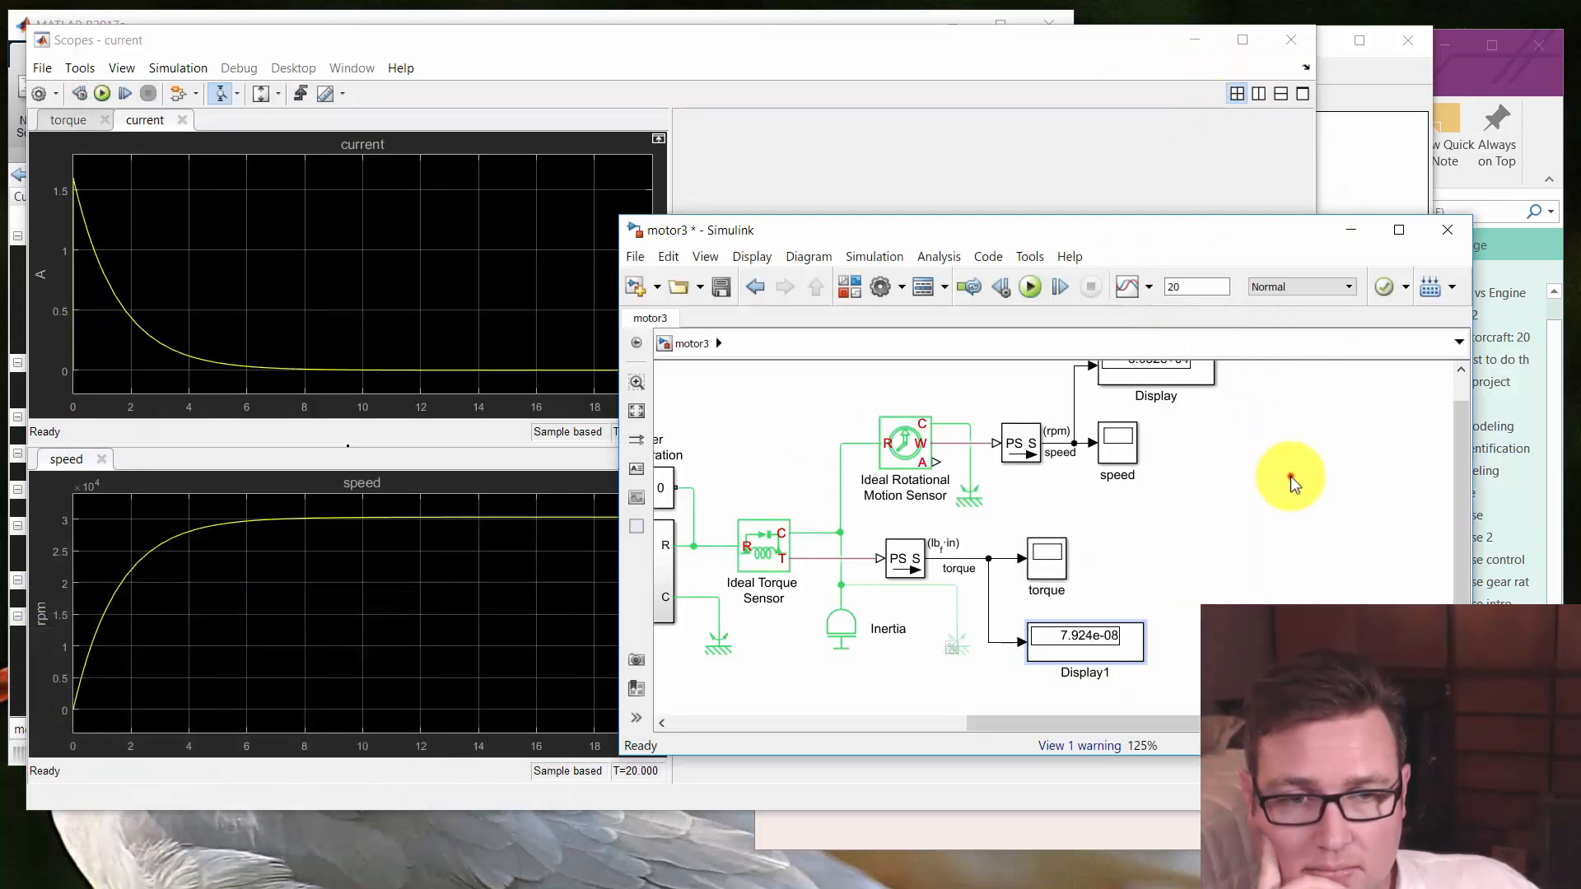
# Open the DC Motor block's parameters inside motor1 and set the rotor damping parameterization to By no-load current
pyautogui.moveTo(1317, 495); pyautogui.dragTo(1369, 524)
pyautogui.click(834, 648)
pyautogui.doubleClick(753, 579)
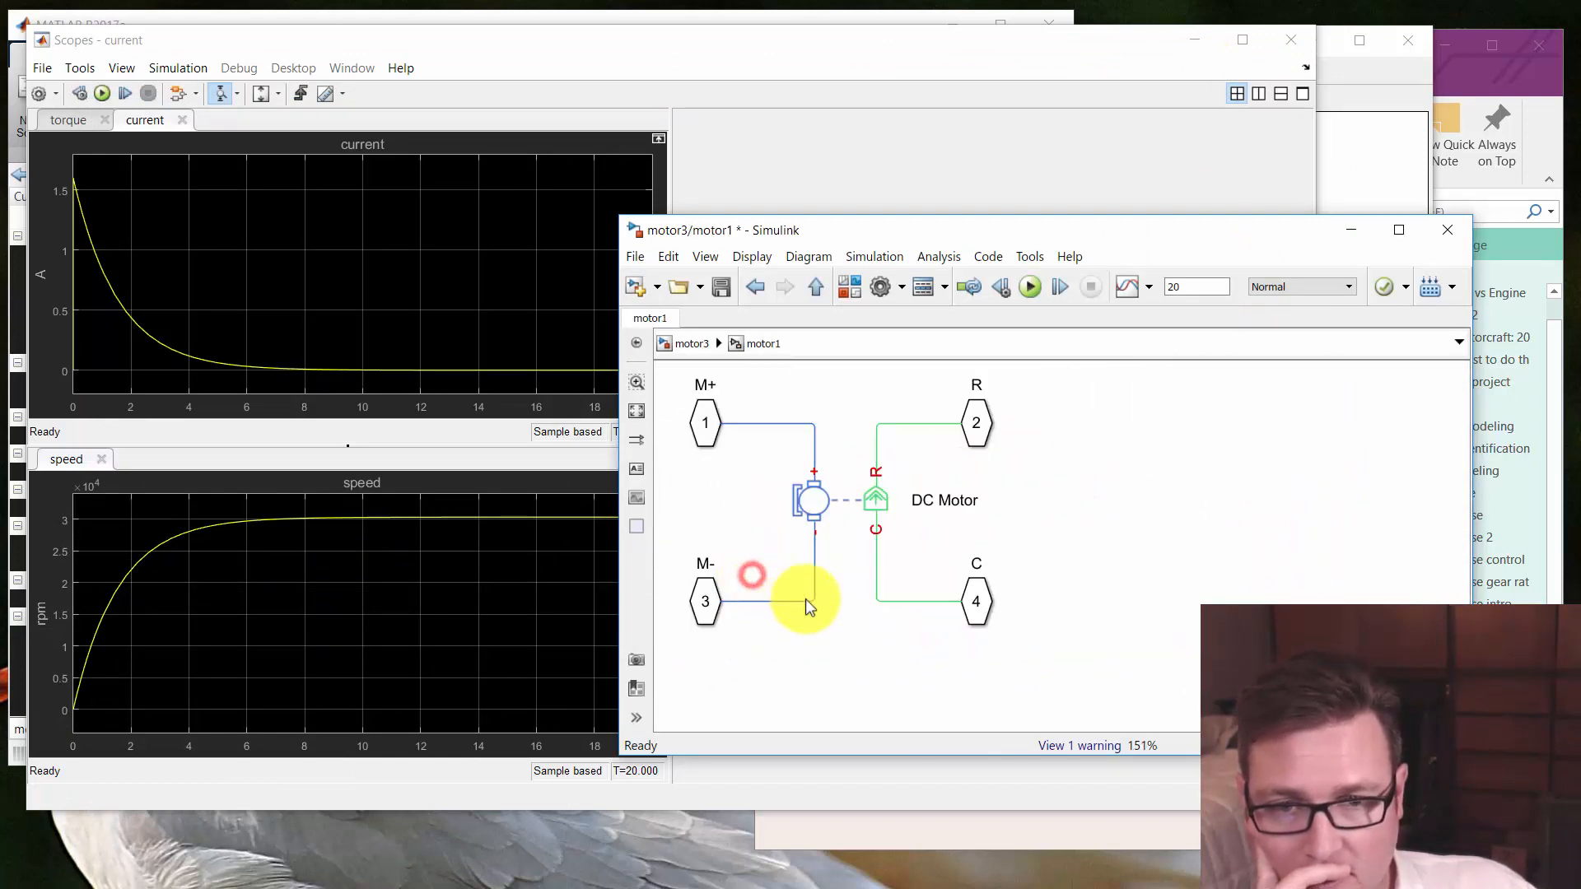
pyautogui.doubleClick(857, 515)
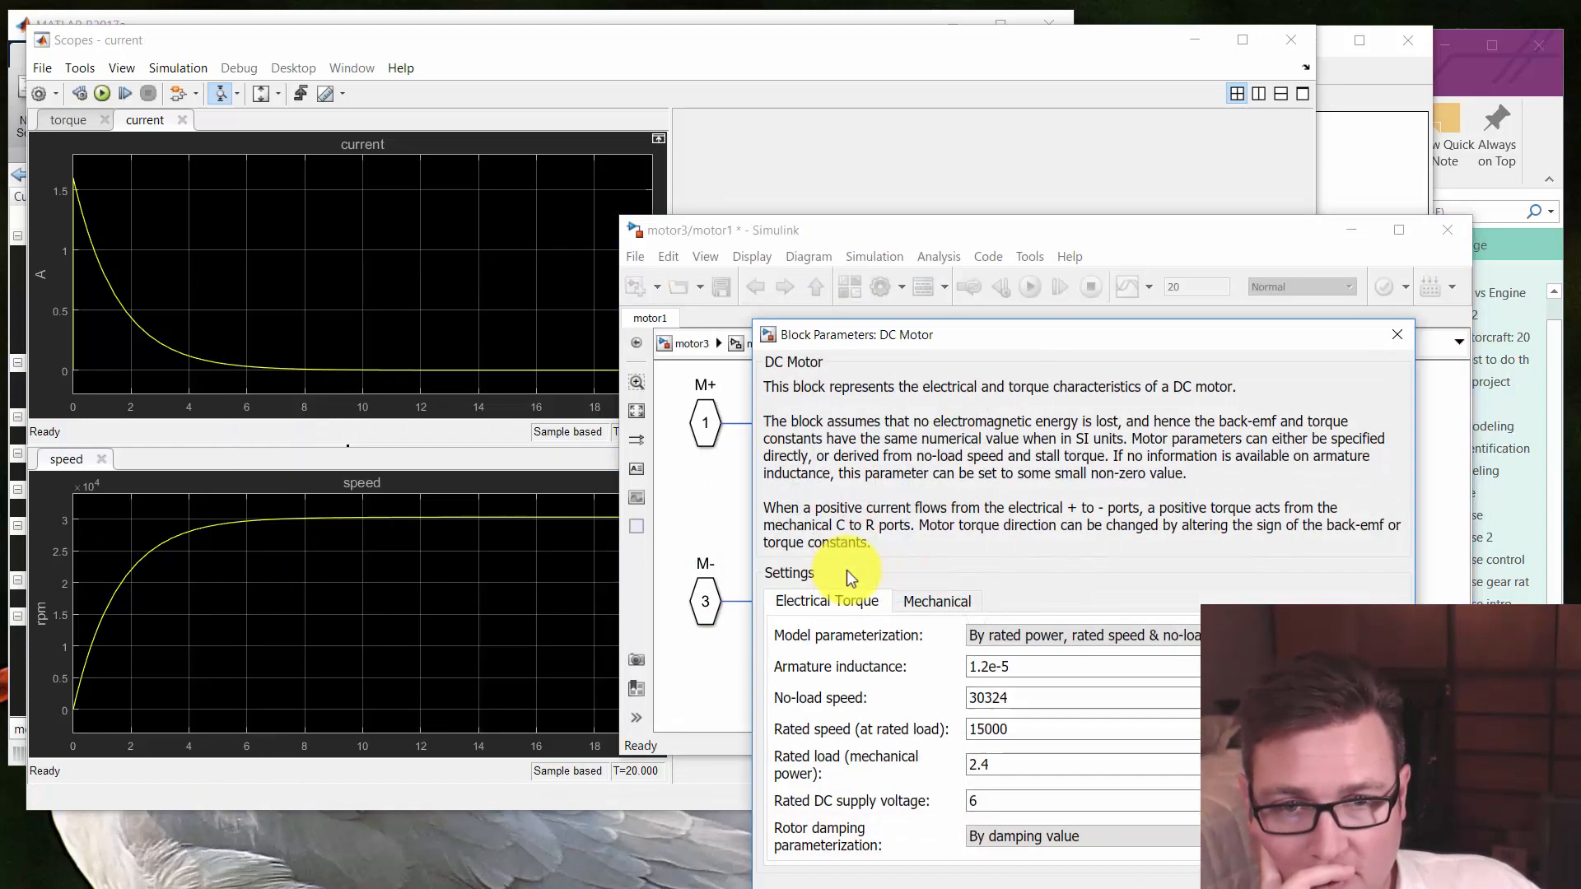
pyautogui.moveTo(930, 338); pyautogui.dragTo(484, 154)
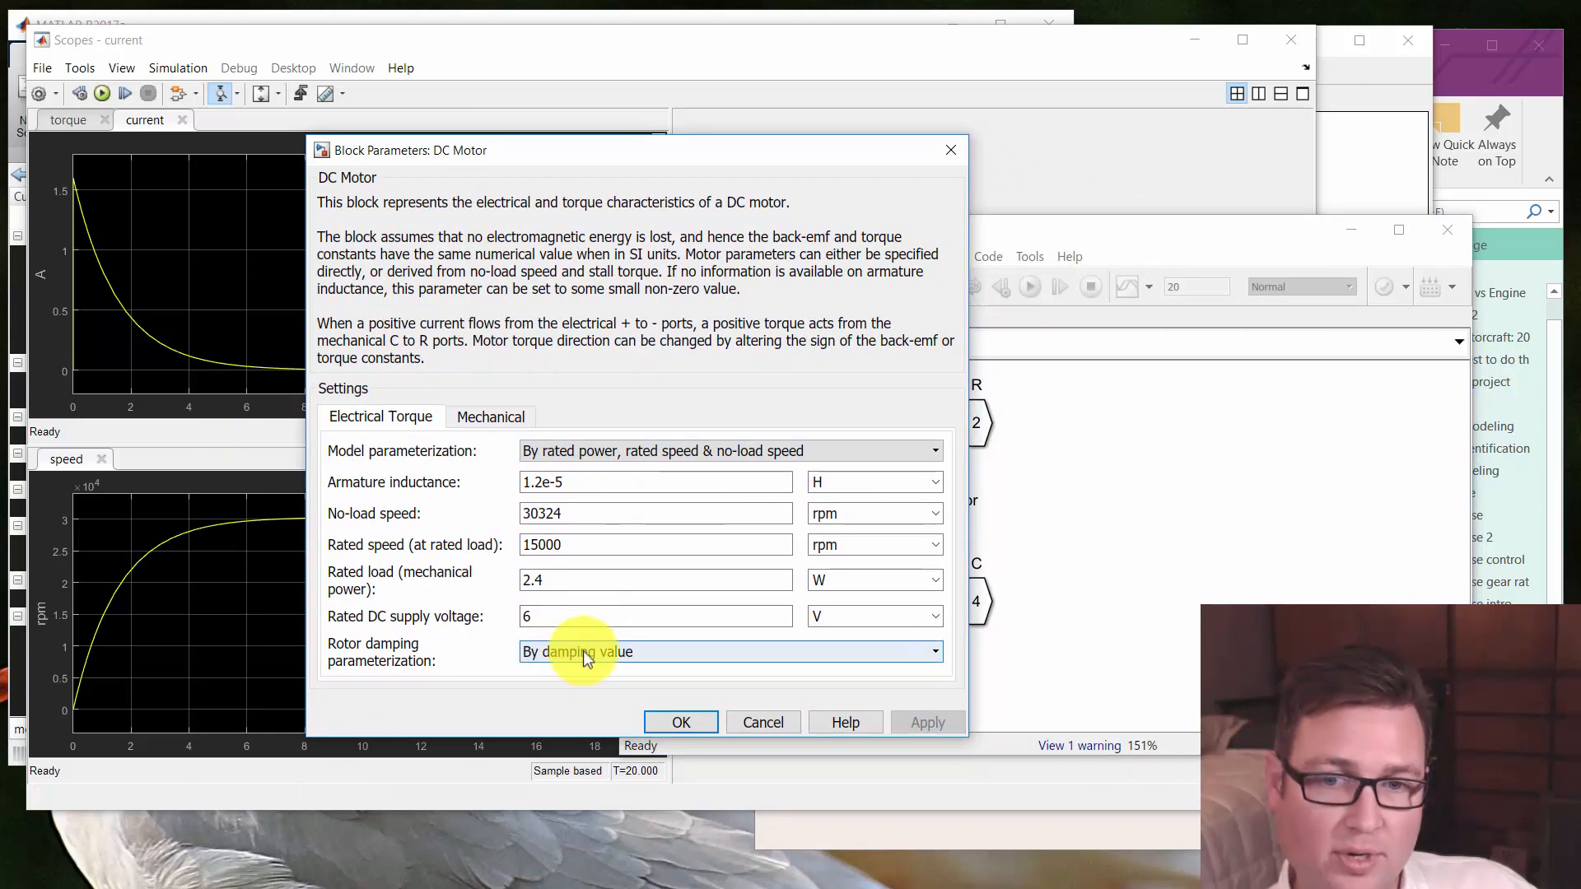
pyautogui.click(680, 656)
pyautogui.click(671, 690)
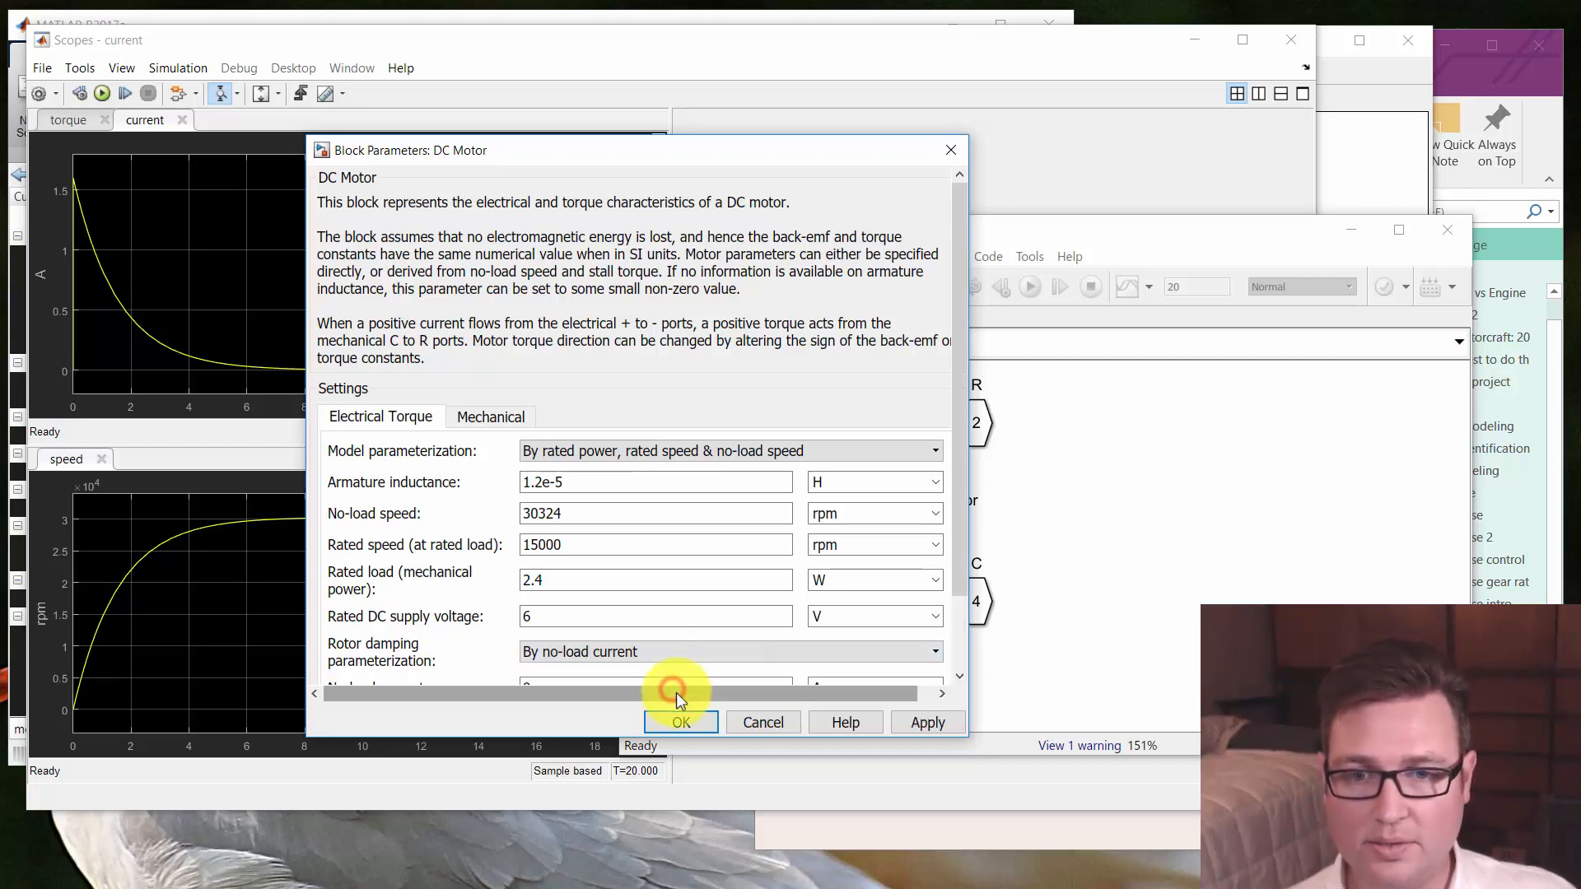
pyautogui.click(960, 512)
pyautogui.moveTo(963, 519); pyautogui.dragTo(941, 599)
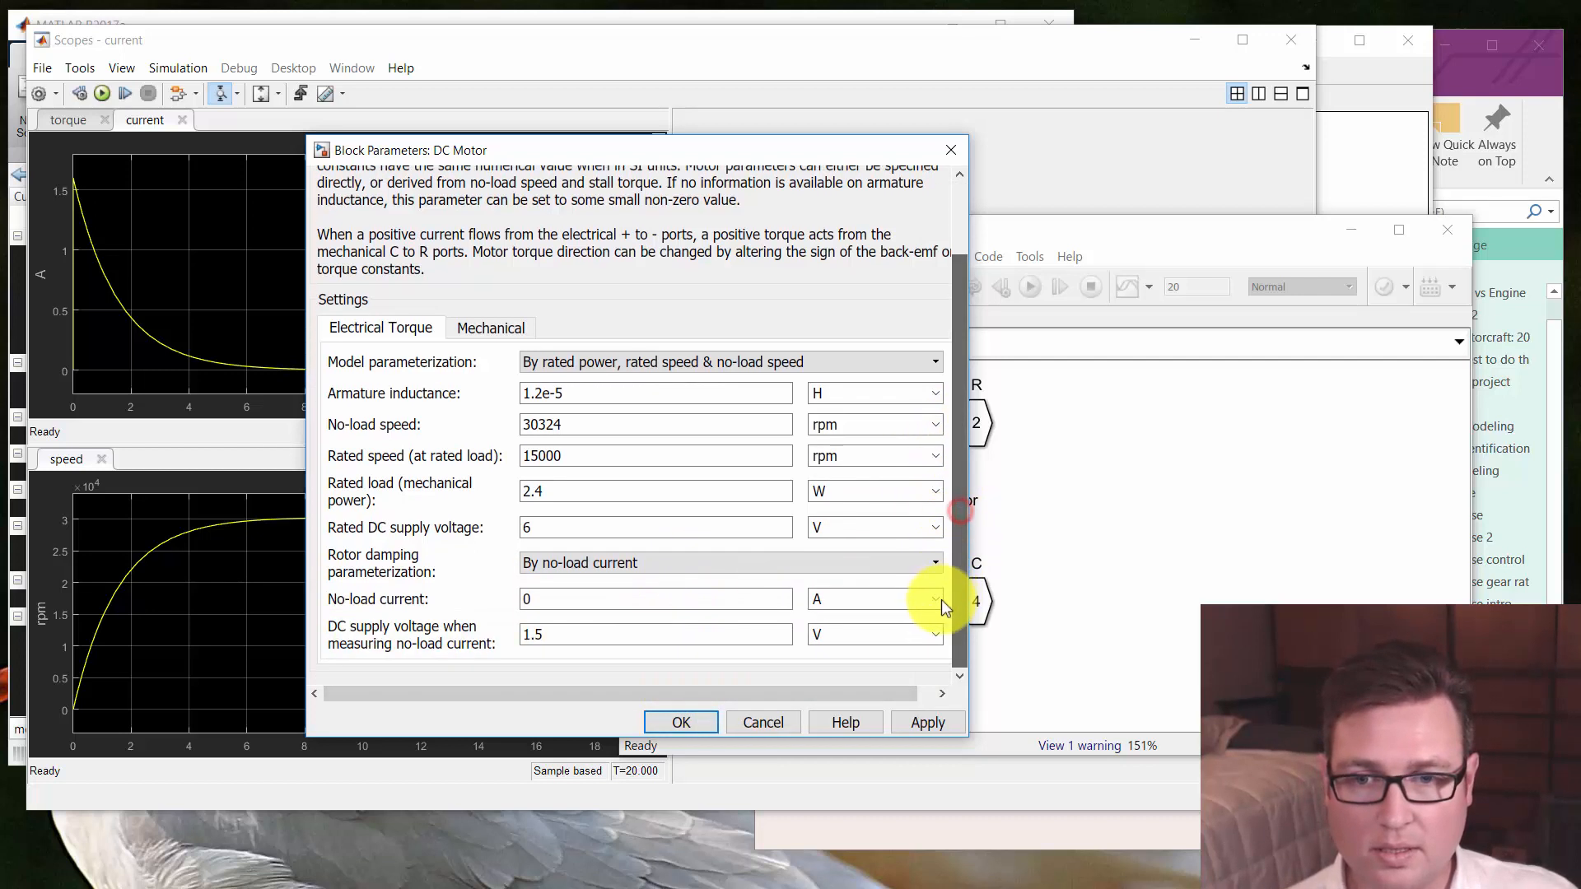
# Set the no-load current to 0.120 A and its measuring supply voltage to 6 V, and run the simulation
pyautogui.doubleClick(694, 607)
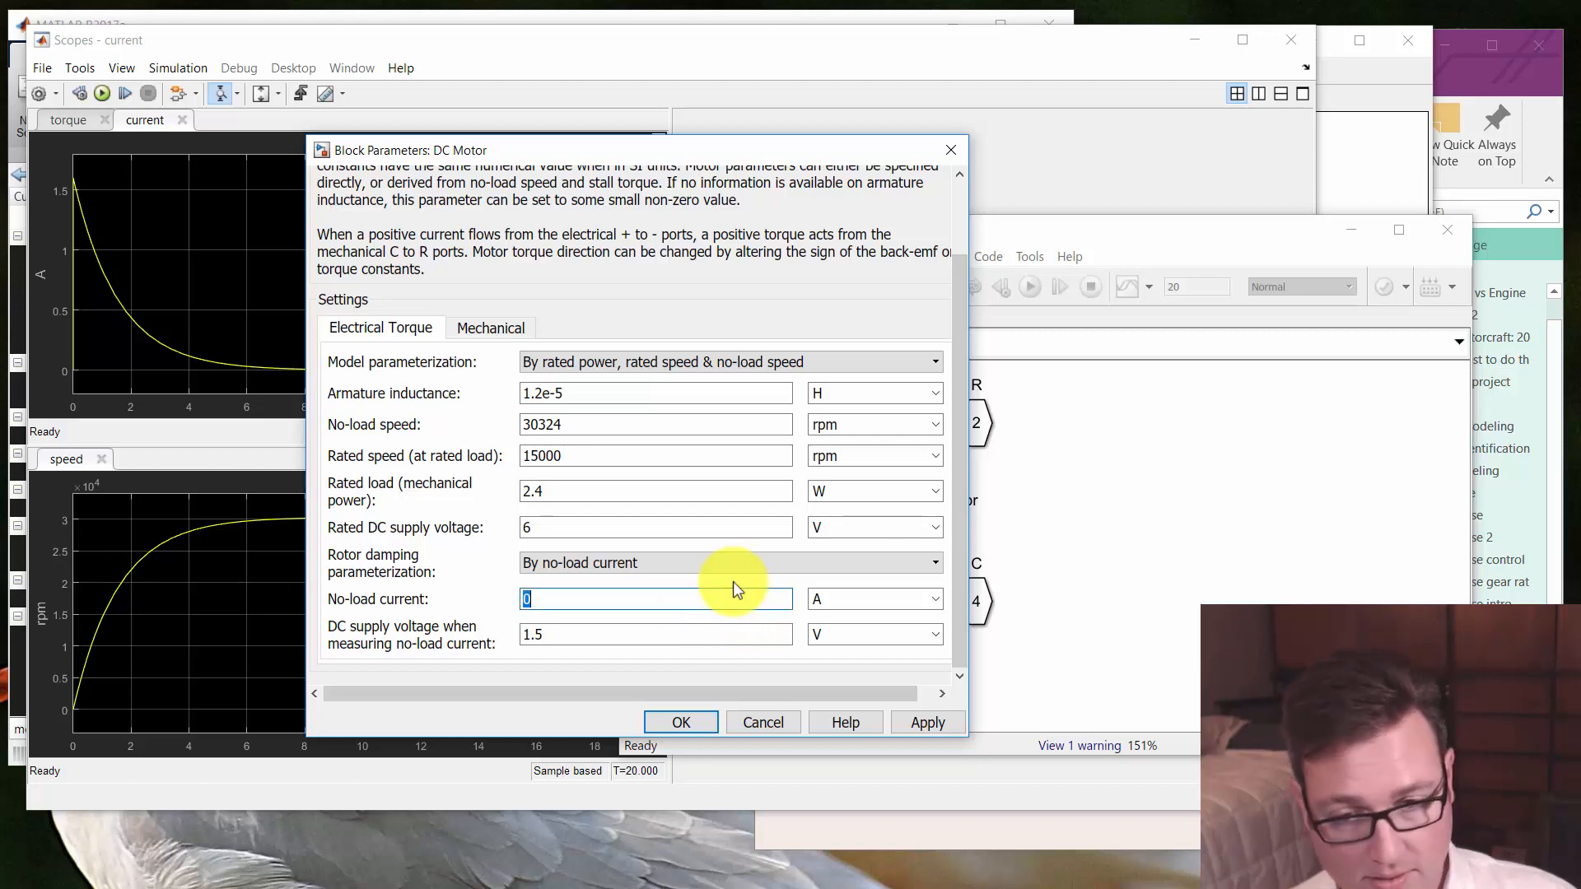
pyautogui.write('0.120')
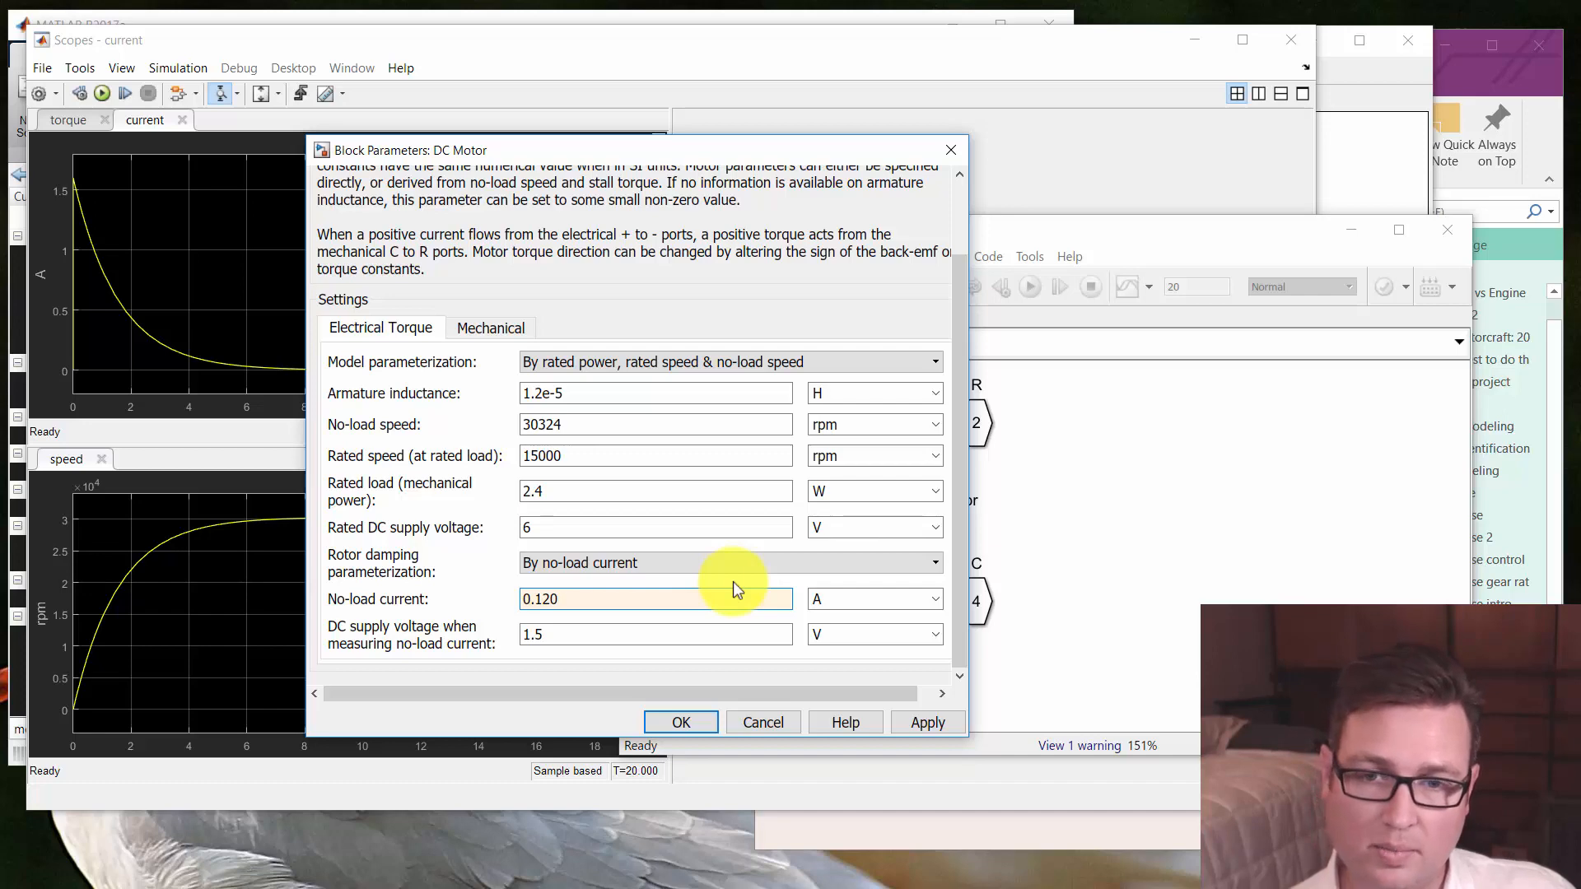
pyautogui.doubleClick(628, 639)
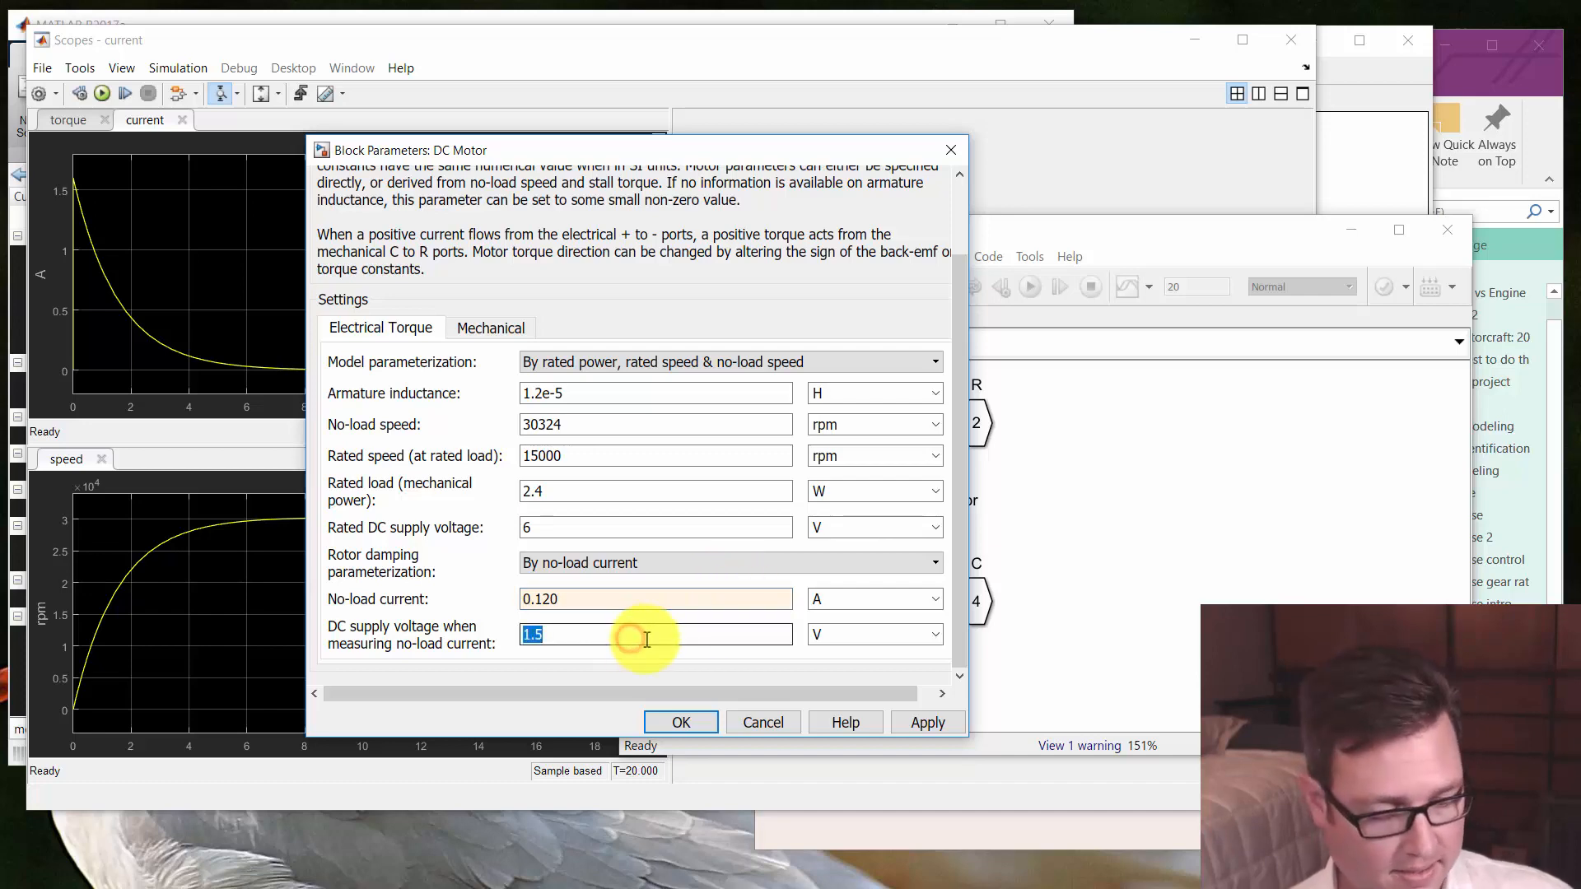
pyautogui.write('6')
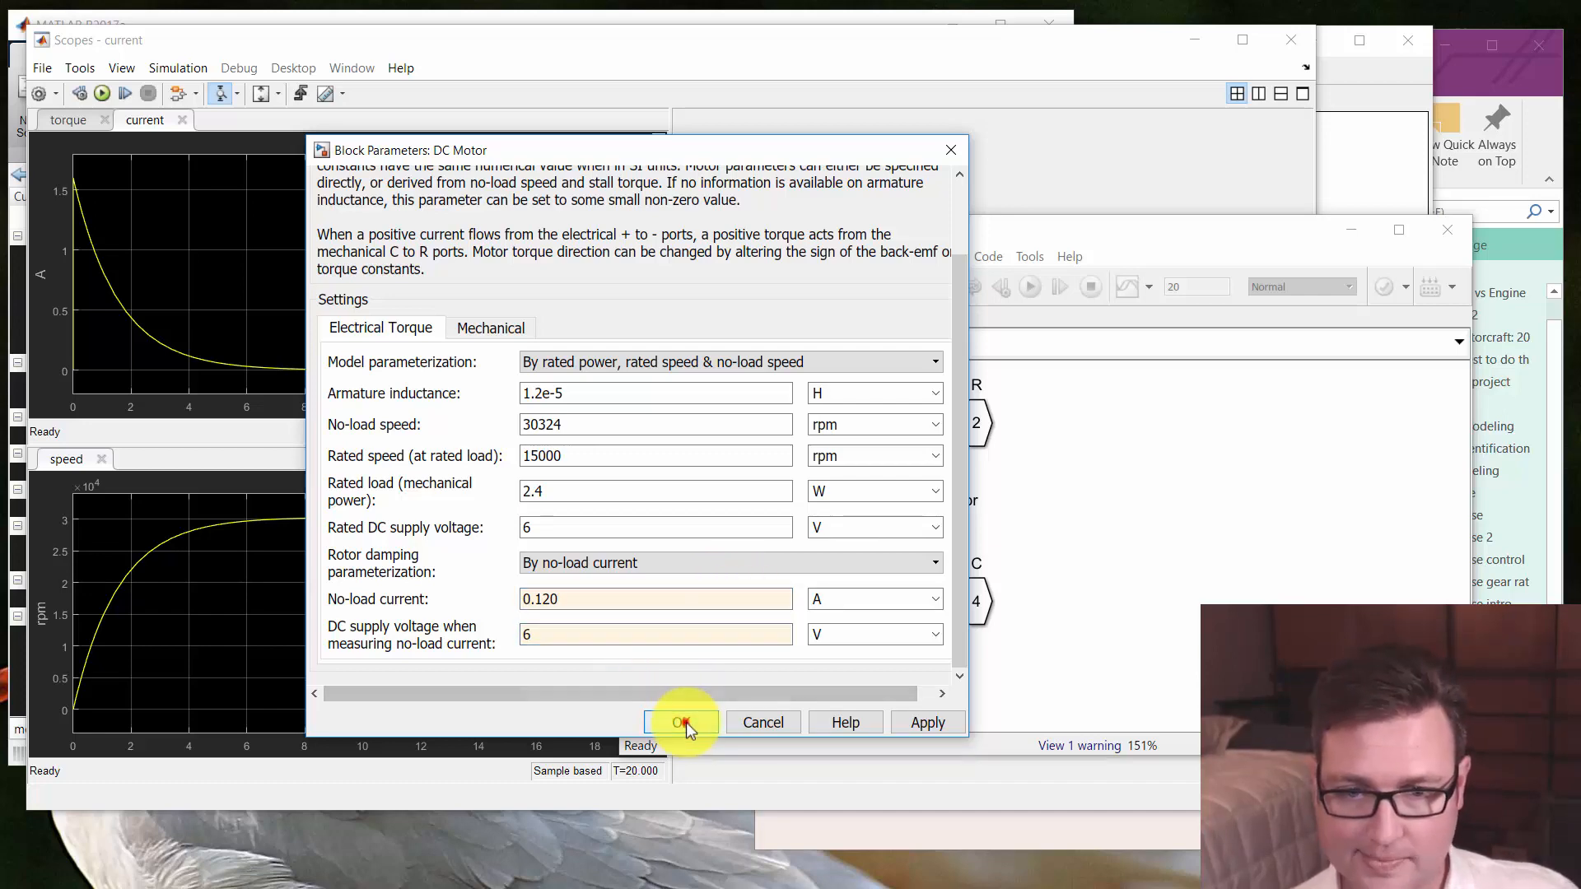
pyautogui.click(683, 721)
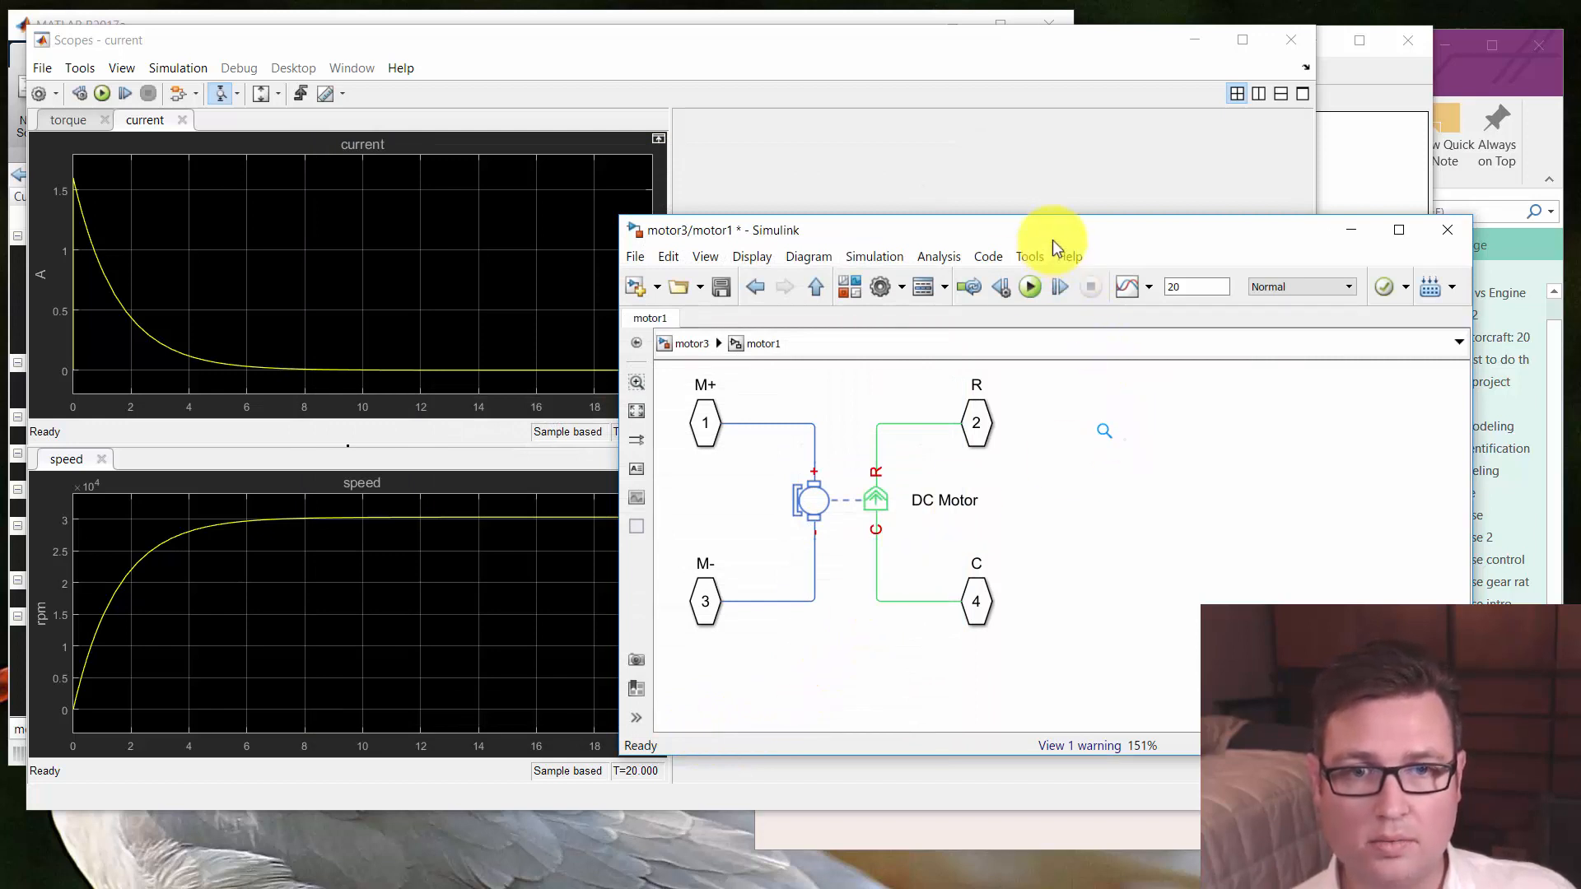
pyautogui.click(1030, 287)
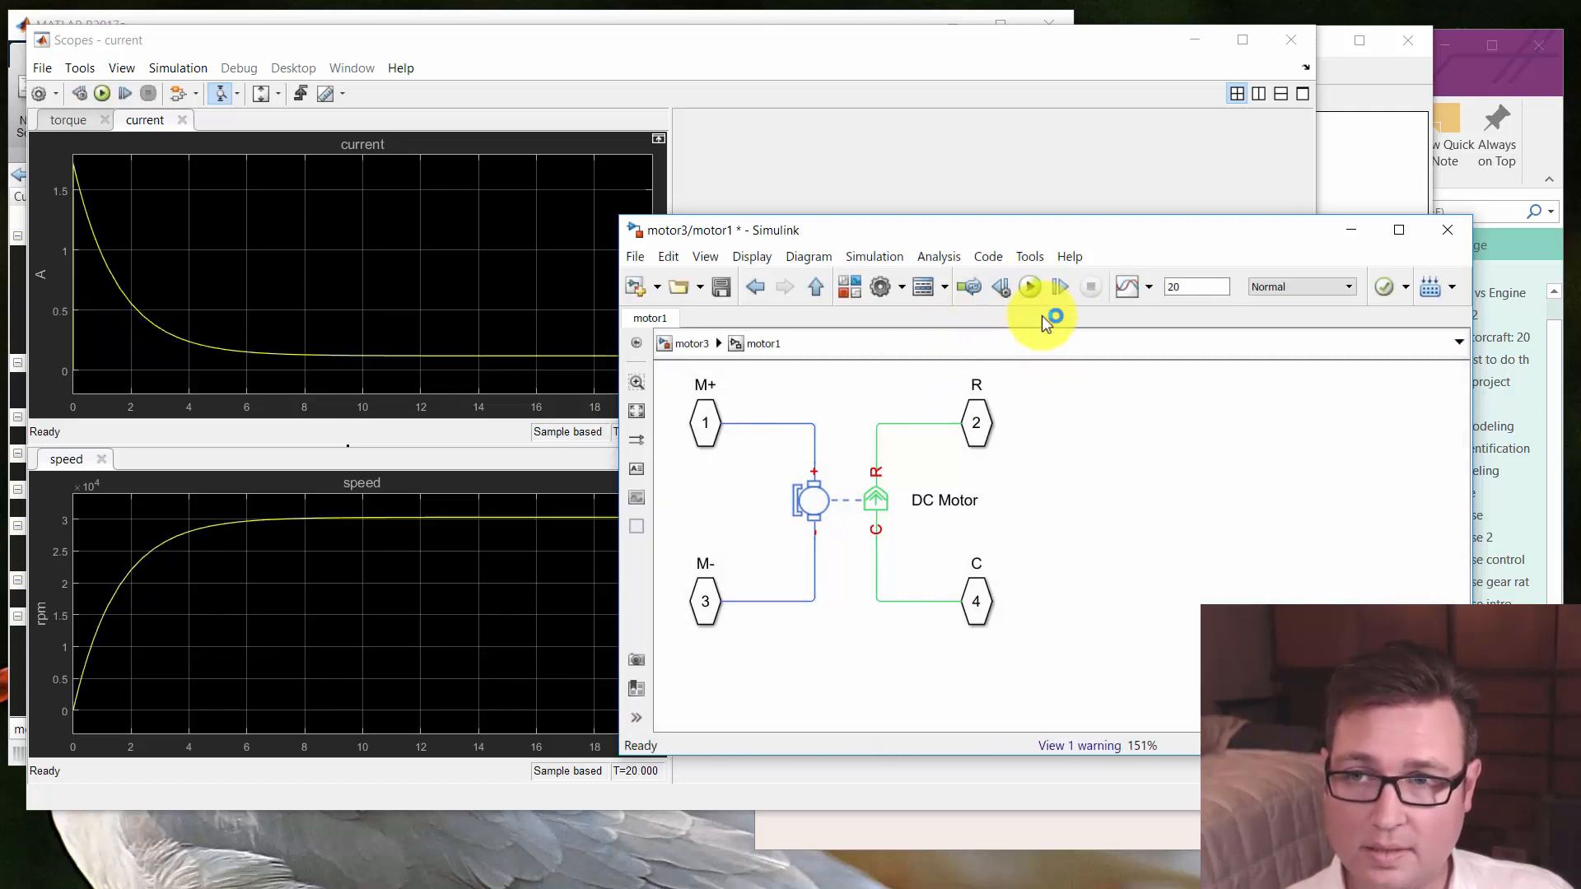
# At the top level of motor3, move the torque signal's Display block to the current signal line and rerun the simulation
pyautogui.press('Escape')
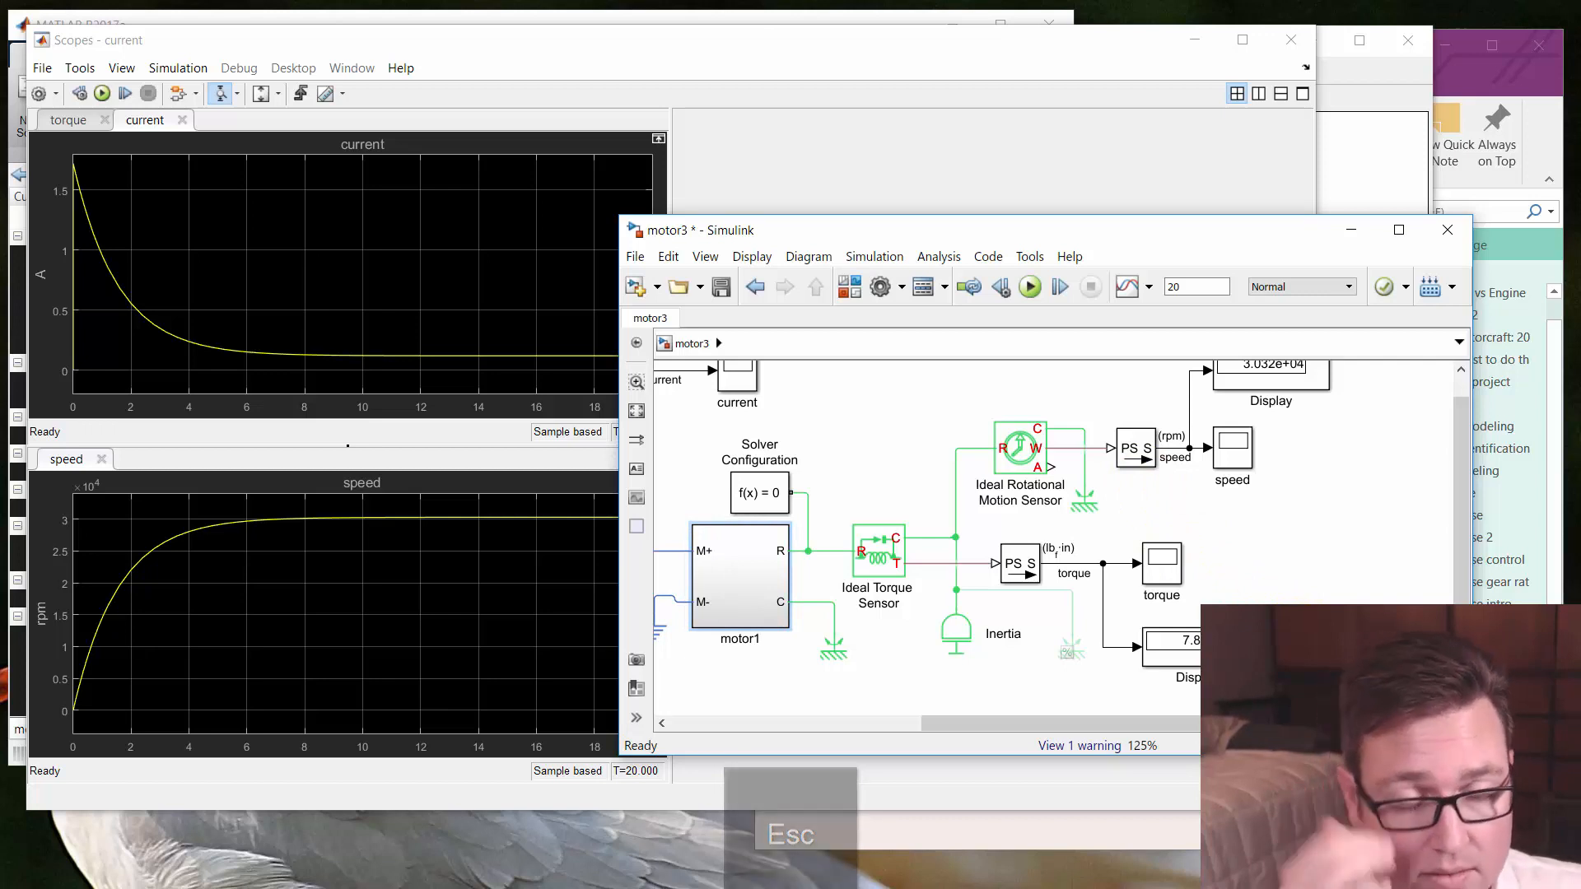
pyautogui.click(1120, 647)
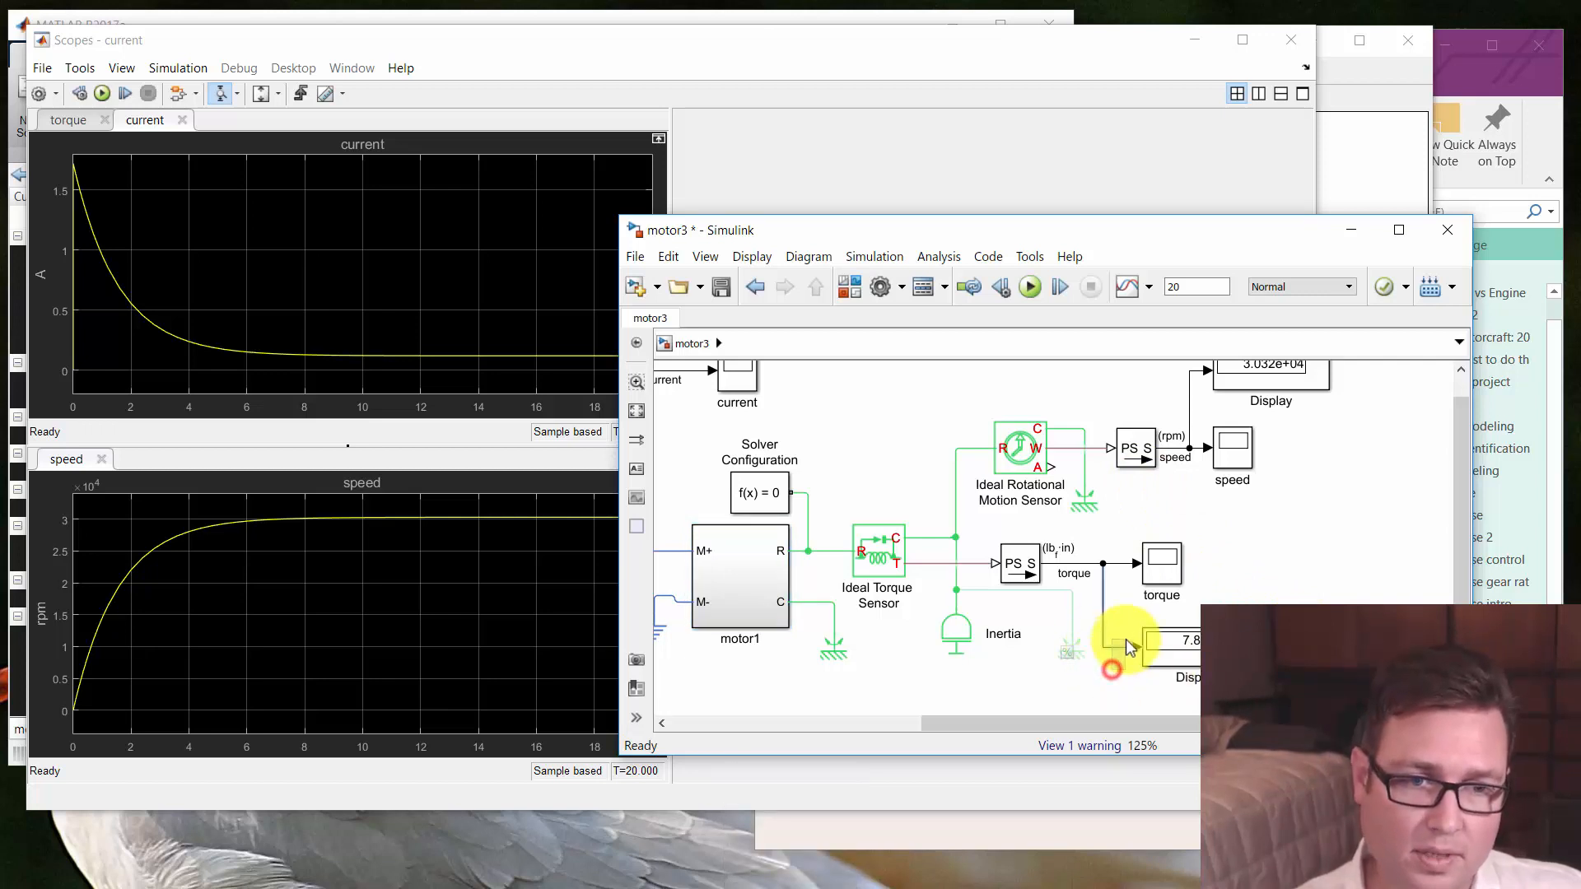
pyautogui.press('Delete')
pyautogui.moveTo(1173, 646)
pyautogui.mouseDown()
pyautogui.moveTo(1030, 582)
pyautogui.moveTo(881, 441)
pyautogui.moveTo(1021, 535)
pyautogui.moveTo(1005, 405)
pyautogui.moveTo(861, 429)
pyautogui.moveTo(856, 462)
pyautogui.mouseUp()
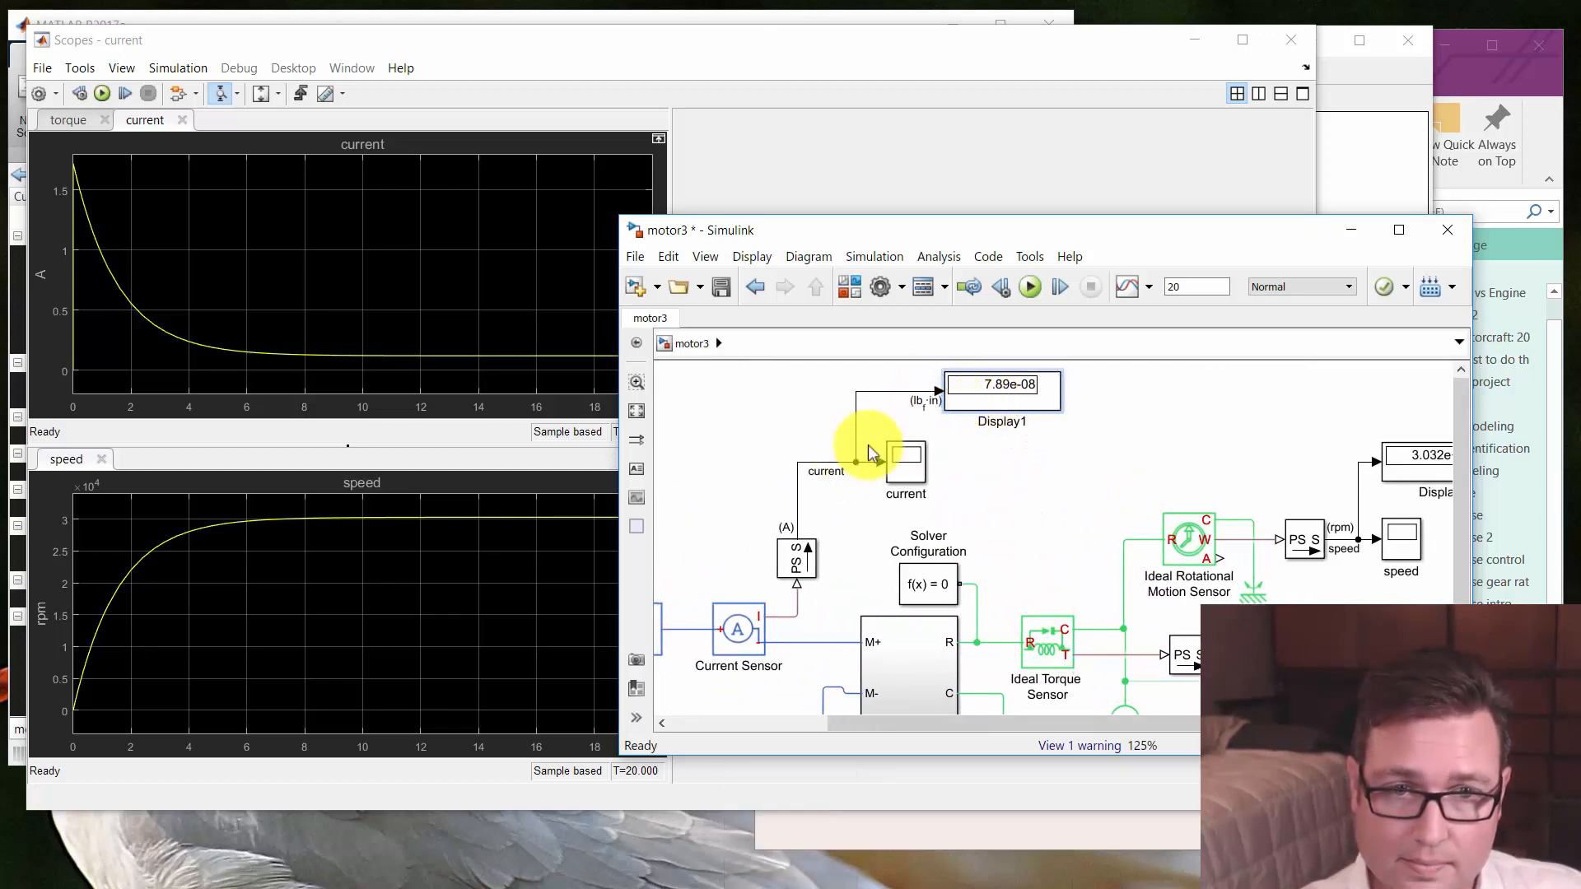
pyautogui.click(1027, 287)
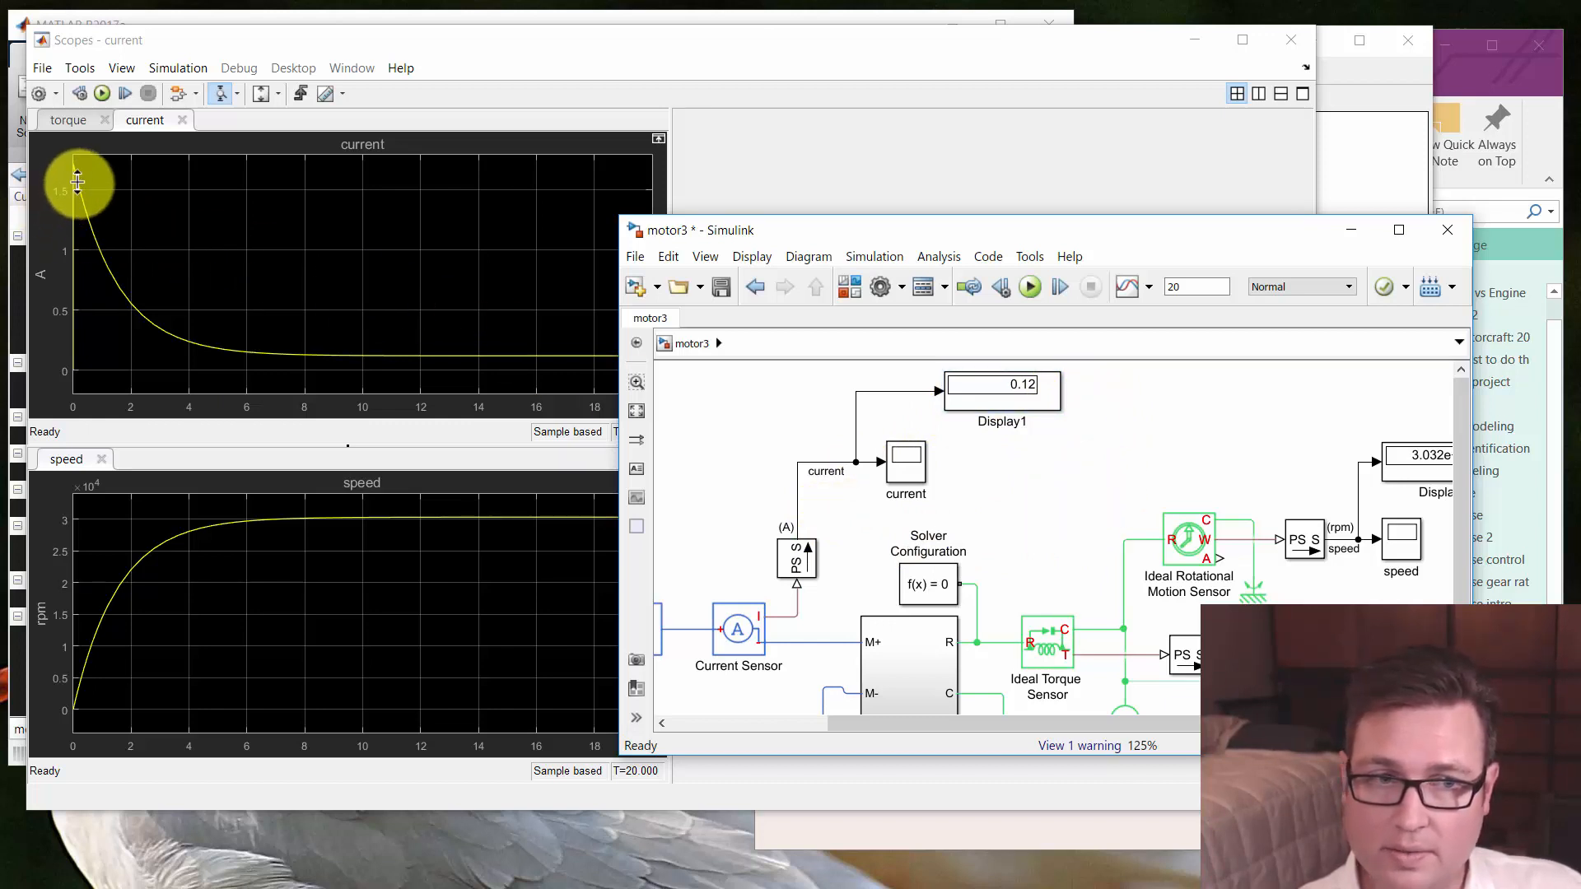
# Uncomment the mechanical rotational reference beside the Inertia block to stall the motor, and run the simulation
pyautogui.moveTo(1073, 543); pyautogui.dragTo(962, 436)
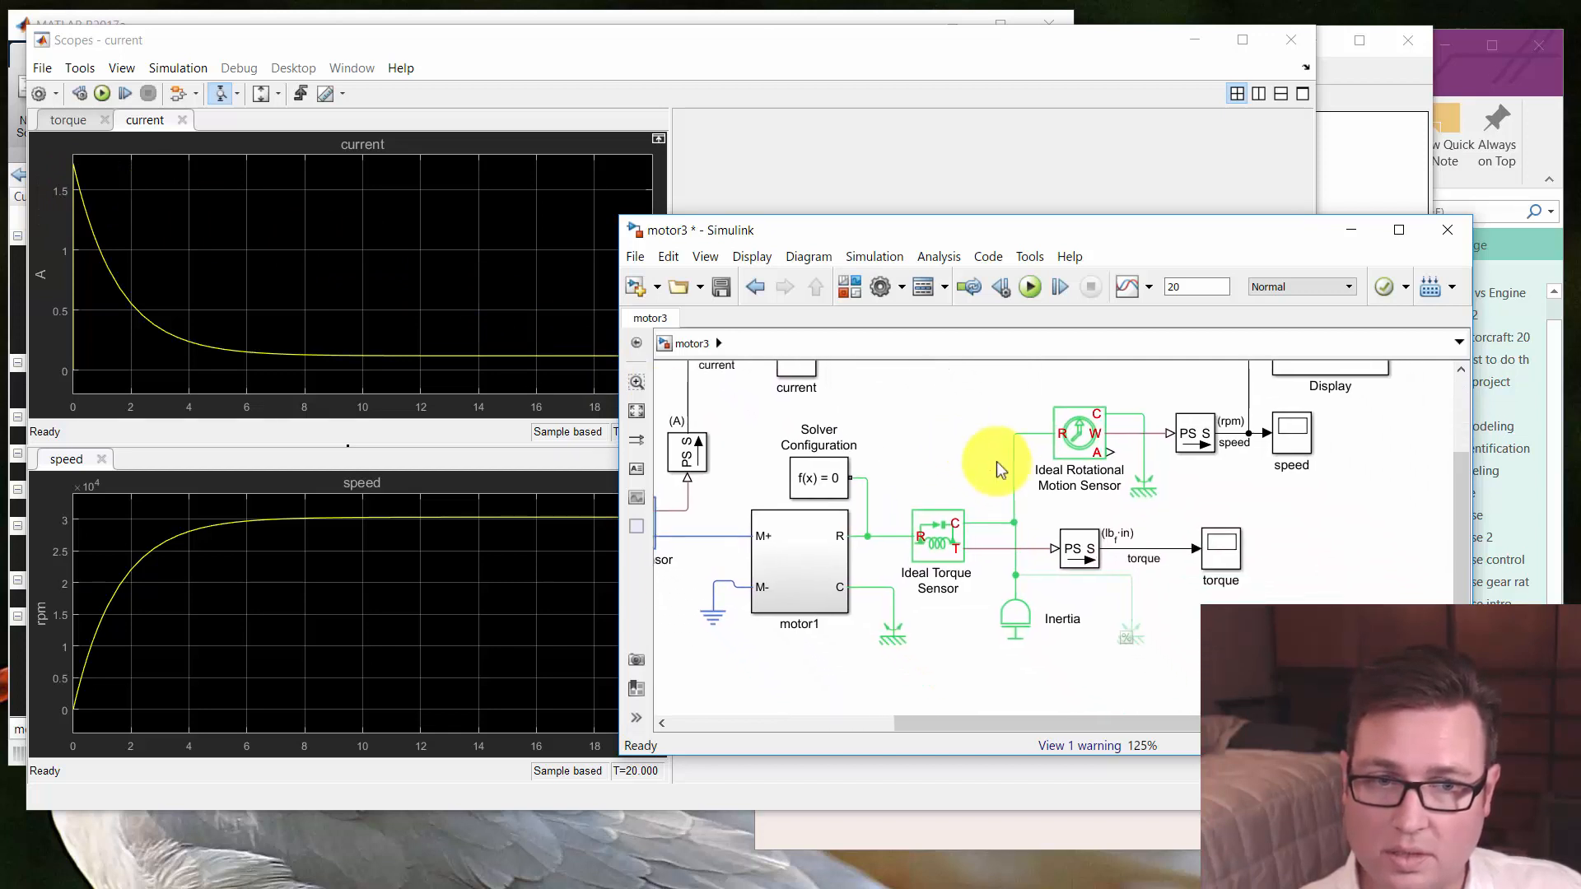
pyautogui.rightClick(1134, 636)
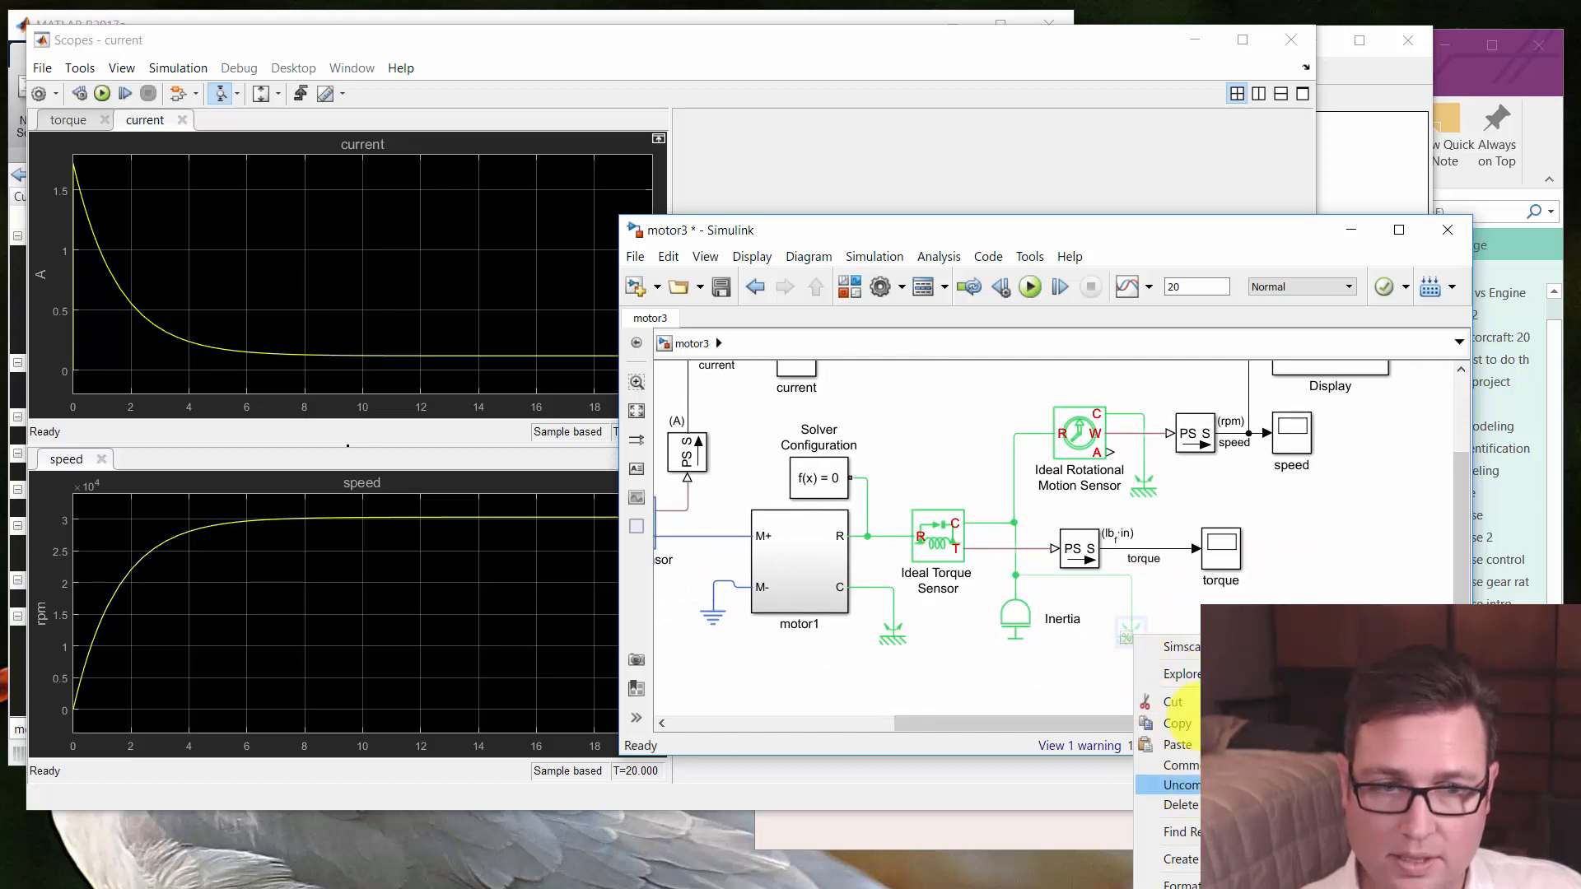
pyautogui.click(1231, 596)
pyautogui.moveTo(1164, 234); pyautogui.dragTo(521, 166)
pyautogui.rightClick(590, 568)
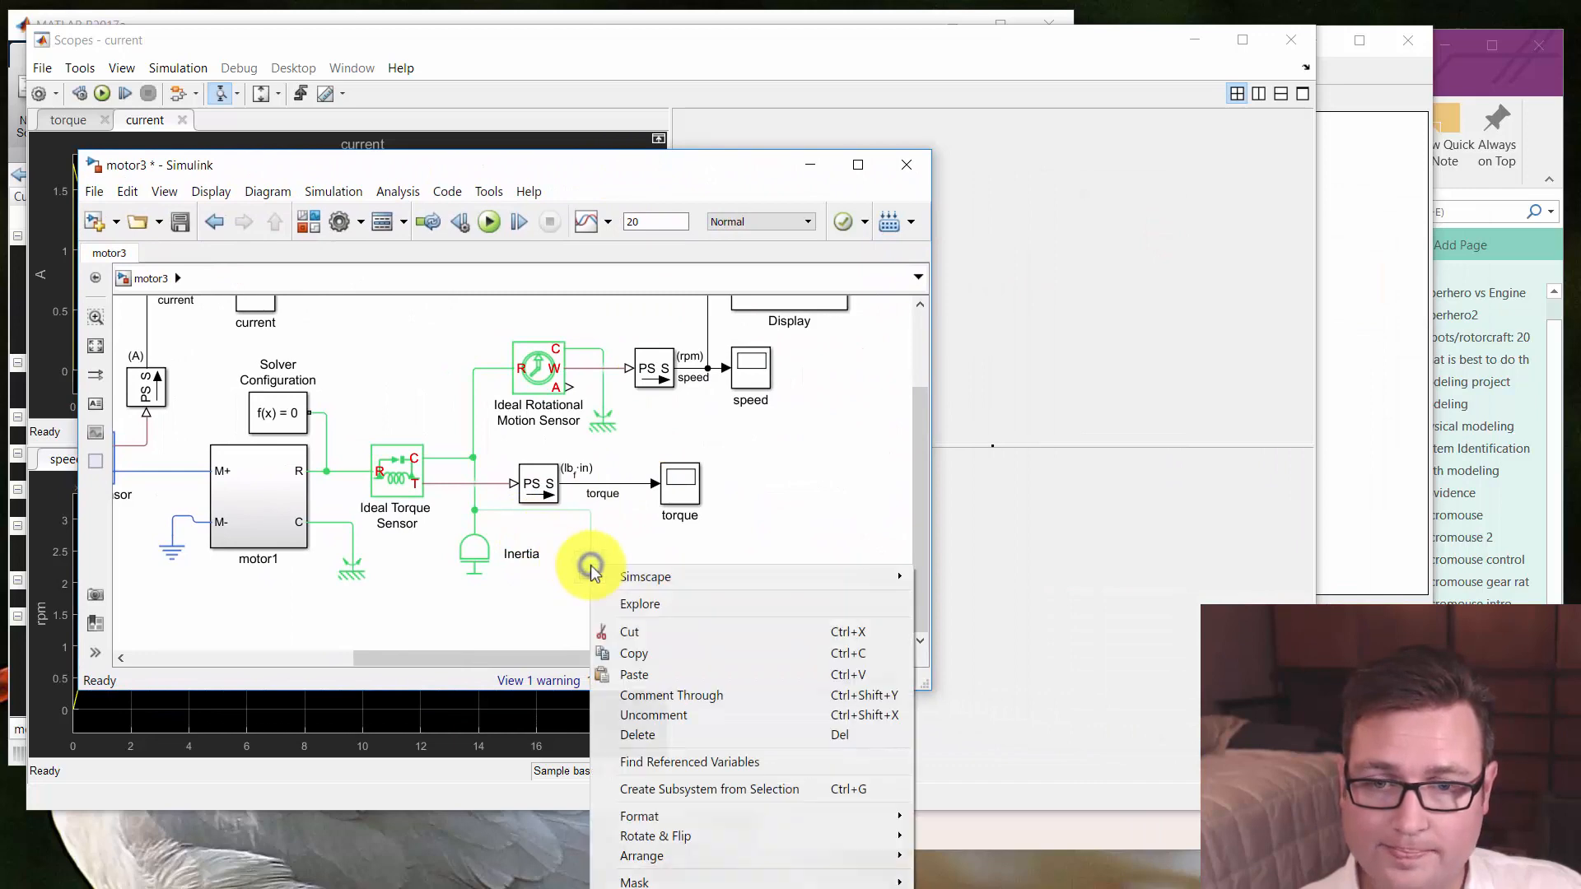
pyautogui.click(682, 718)
pyautogui.click(702, 575)
pyautogui.moveTo(378, 613); pyautogui.dragTo(657, 683)
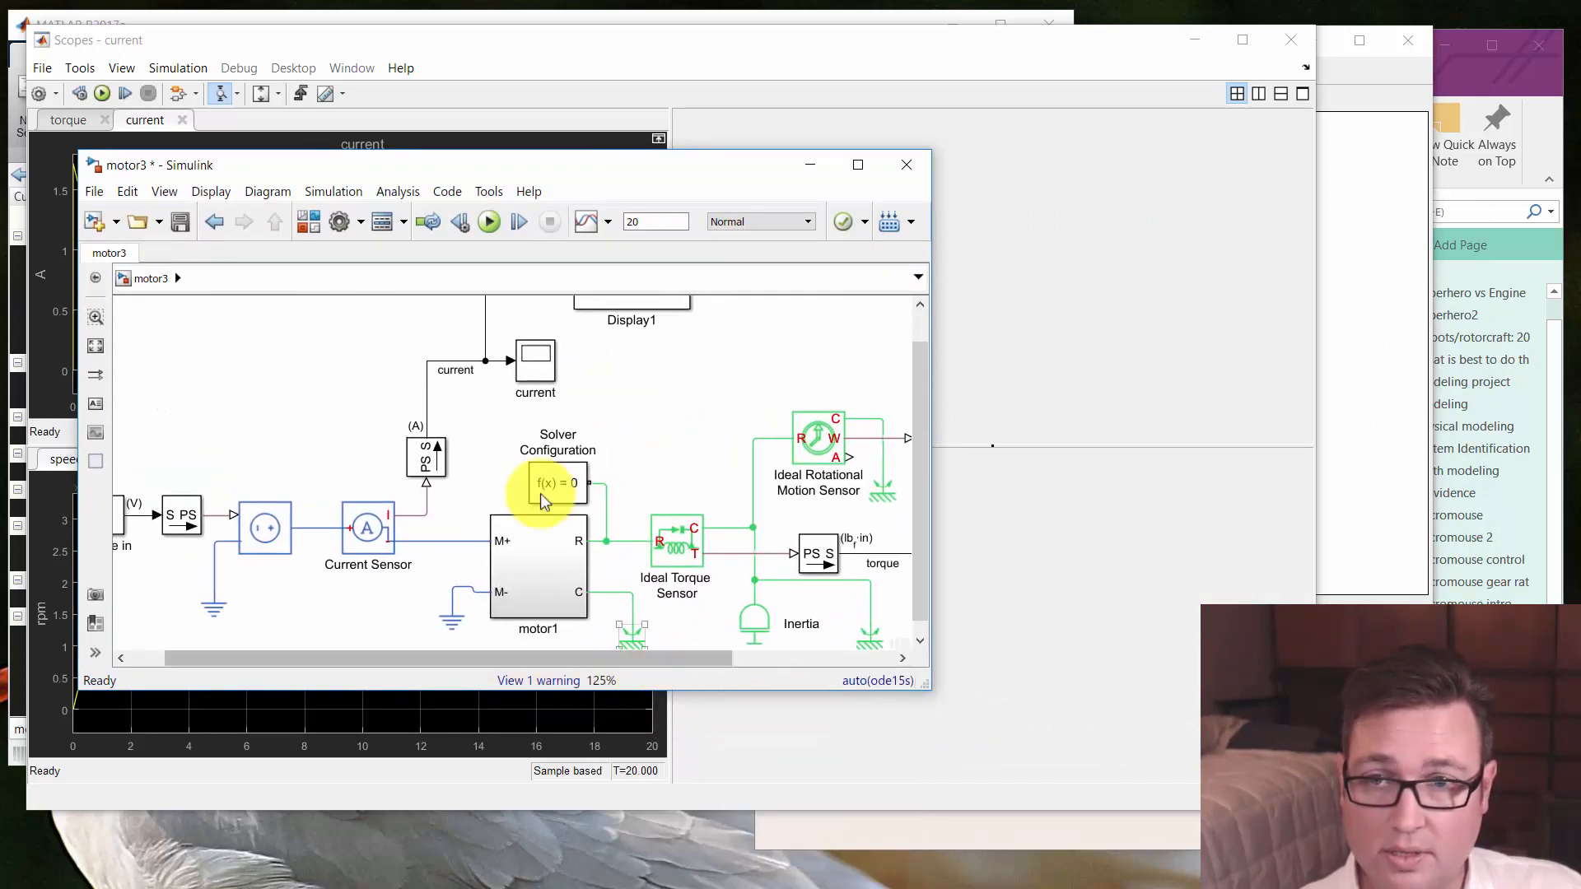
pyautogui.click(490, 223)
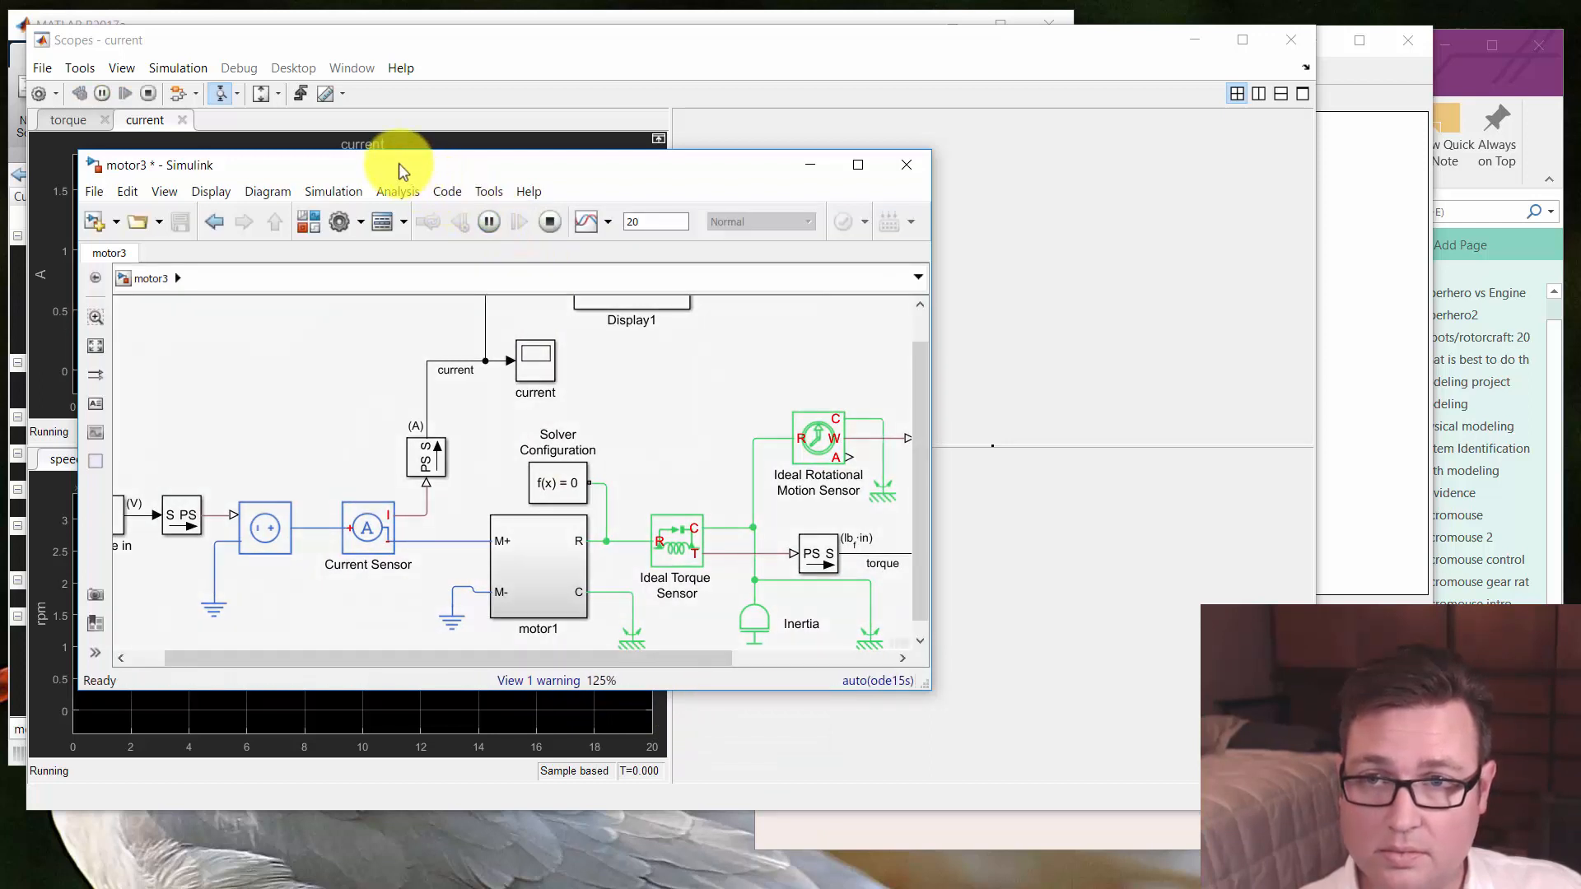
# Uncover the current scope and zoom its vertical axis to about 1.45 to 1.8 A around the stall current trace
pyautogui.moveTo(398, 170)
pyautogui.mouseDown()
pyautogui.moveTo(610, 193)
pyautogui.moveTo(713, 183)
pyautogui.mouseUp()
pyautogui.click(161, 196)
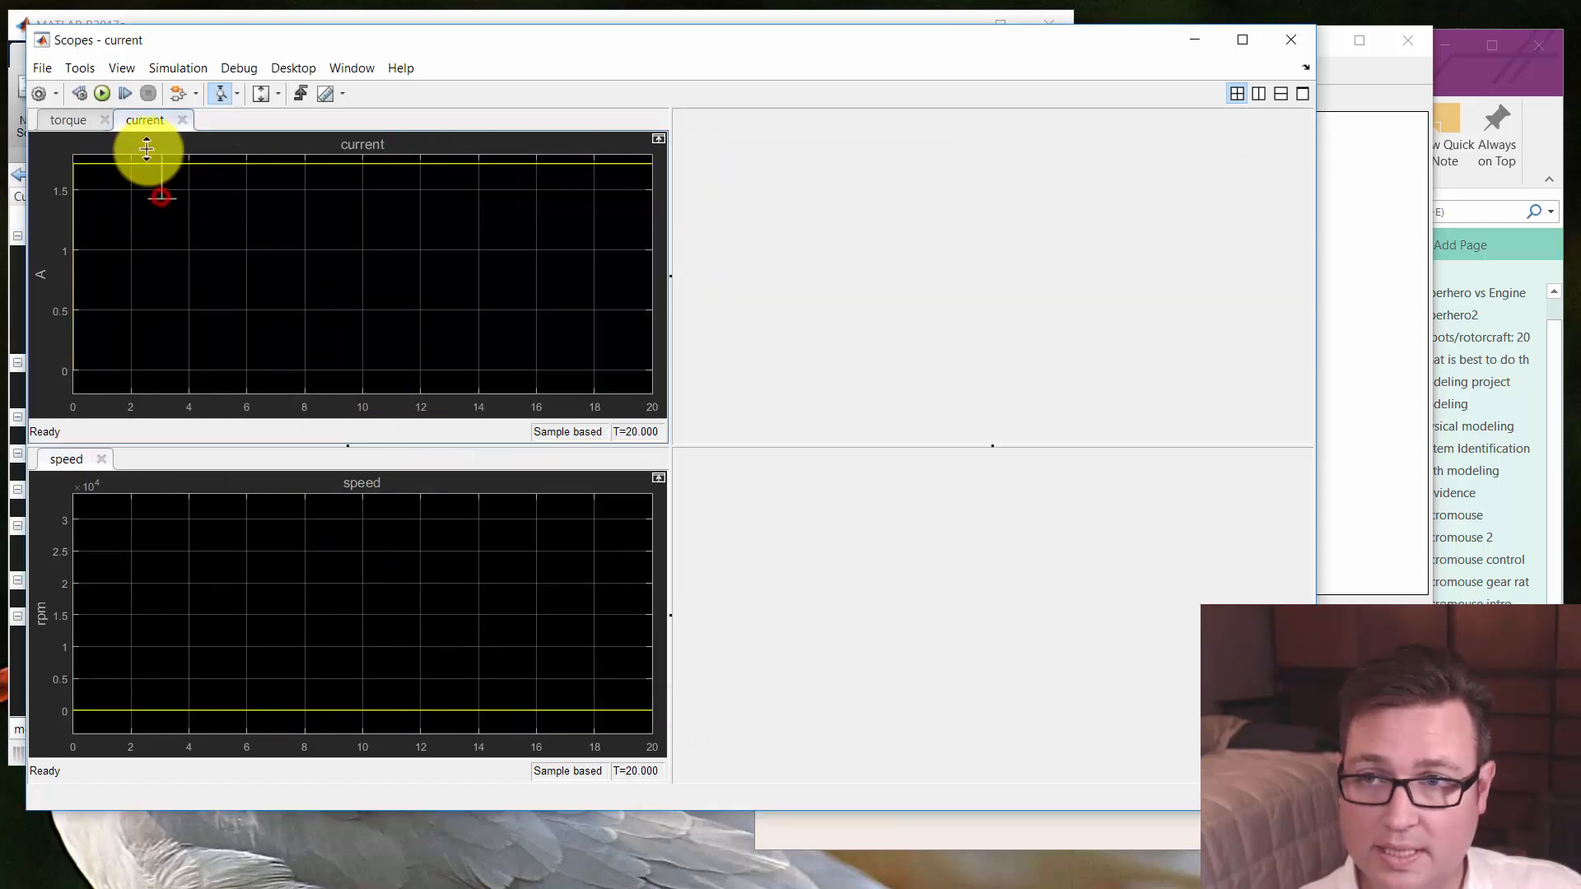
pyautogui.moveTo(147, 149); pyautogui.dragTo(146, 152)
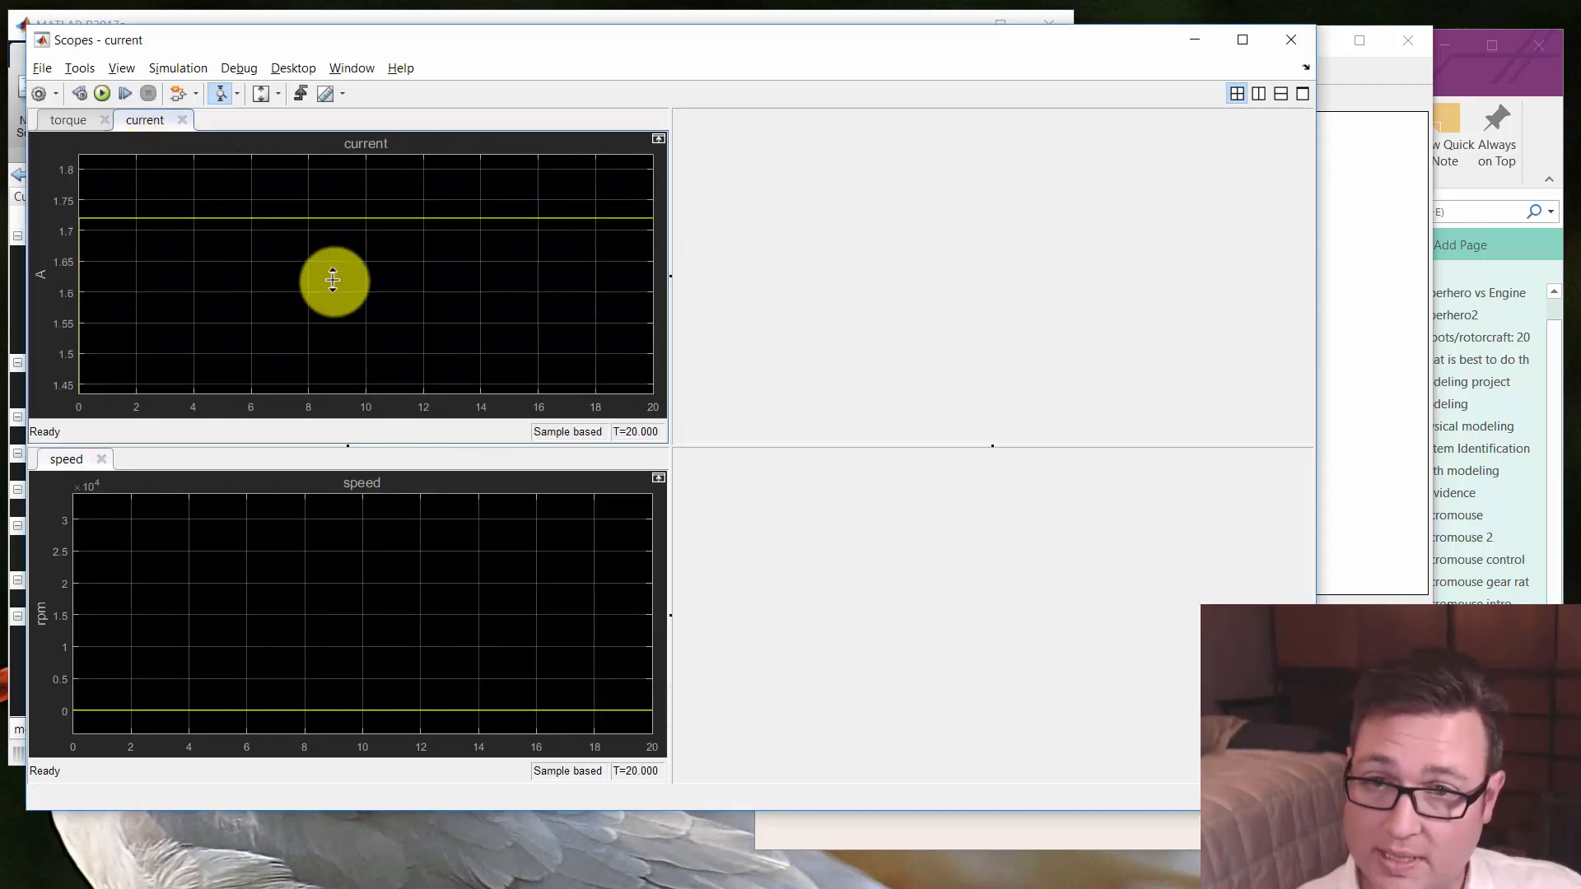
# Move the model window clear of the plots, set the DC Motor's rated load to 2.2 W and rerun the simulation
pyautogui.hotkey('alt', 'Tab')
pyautogui.moveTo(818, 192); pyautogui.dragTo(1067, 25)
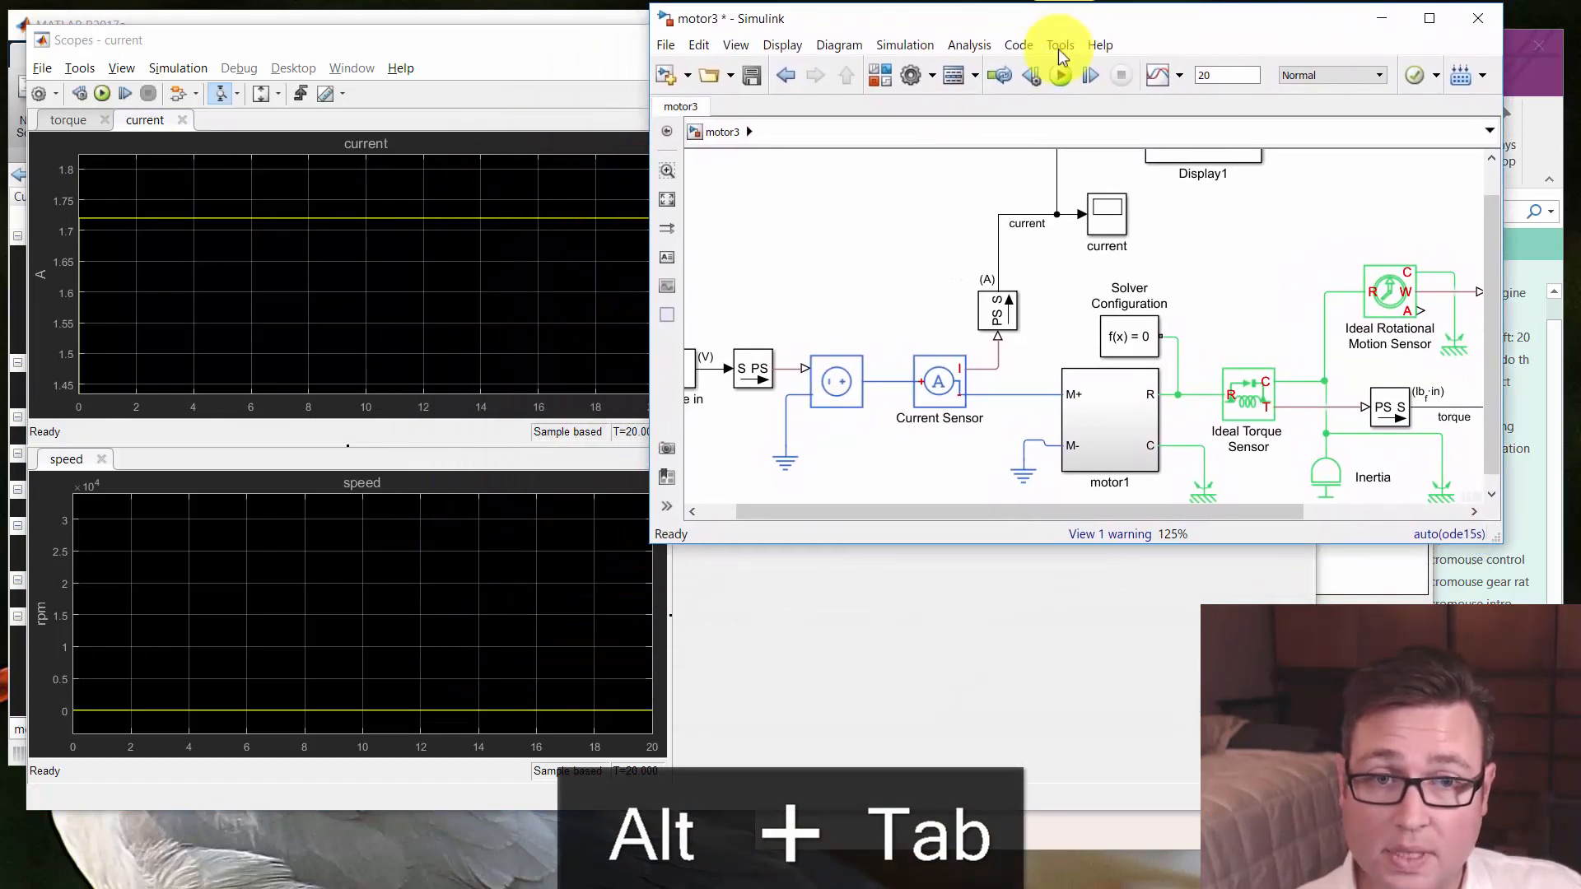
pyautogui.click(1117, 444)
pyautogui.doubleClick(1117, 444)
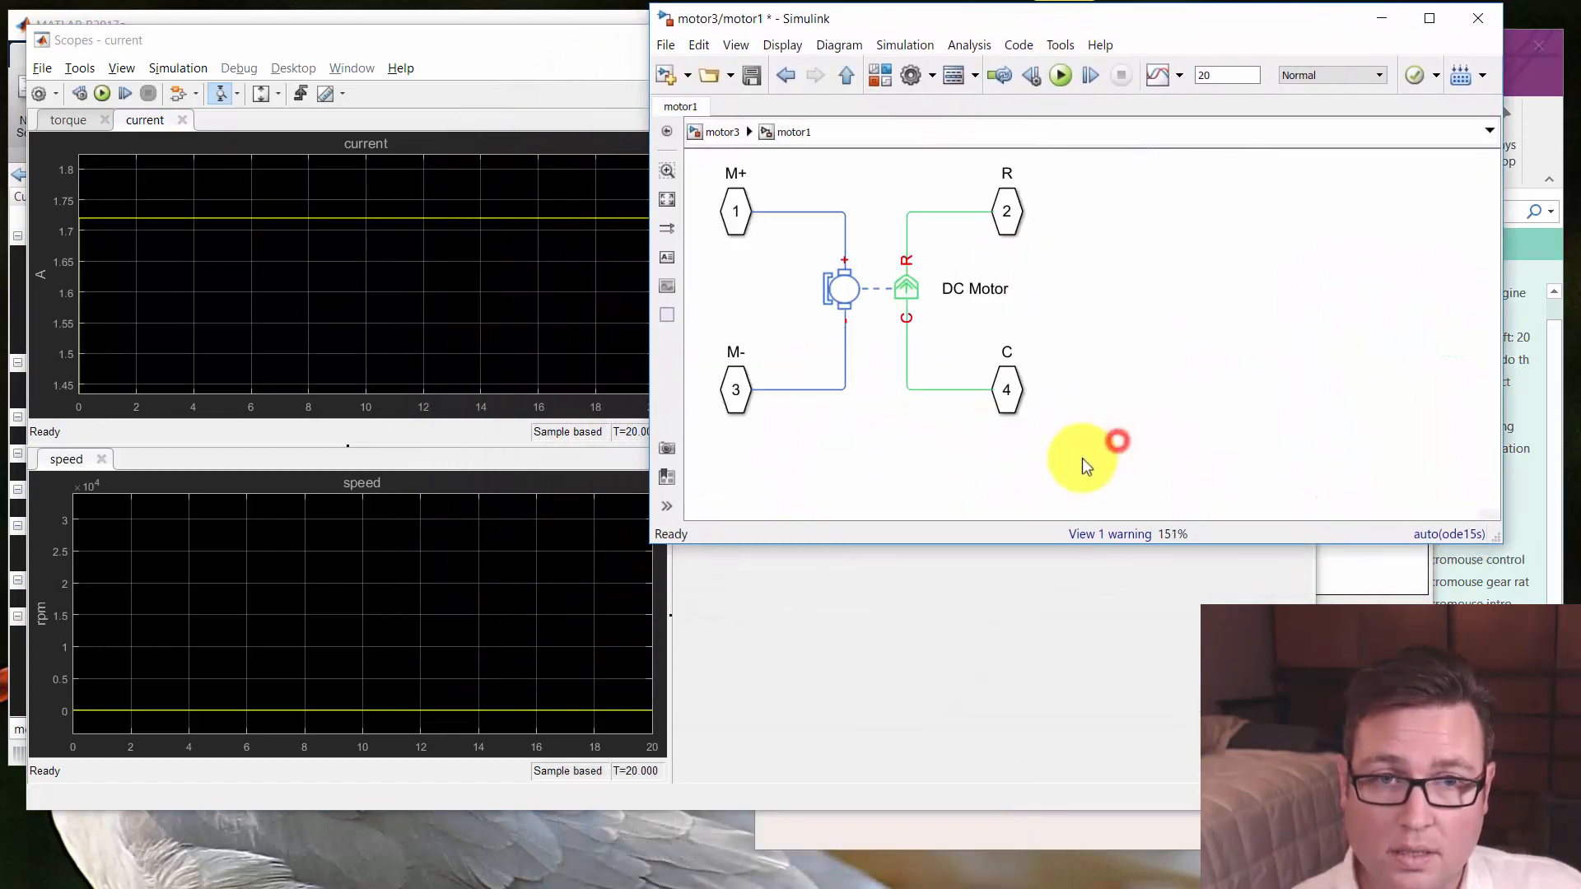
pyautogui.doubleClick(882, 288)
pyautogui.moveTo(964, 34); pyautogui.dragTo(505, 49)
pyautogui.doubleClick(614, 479)
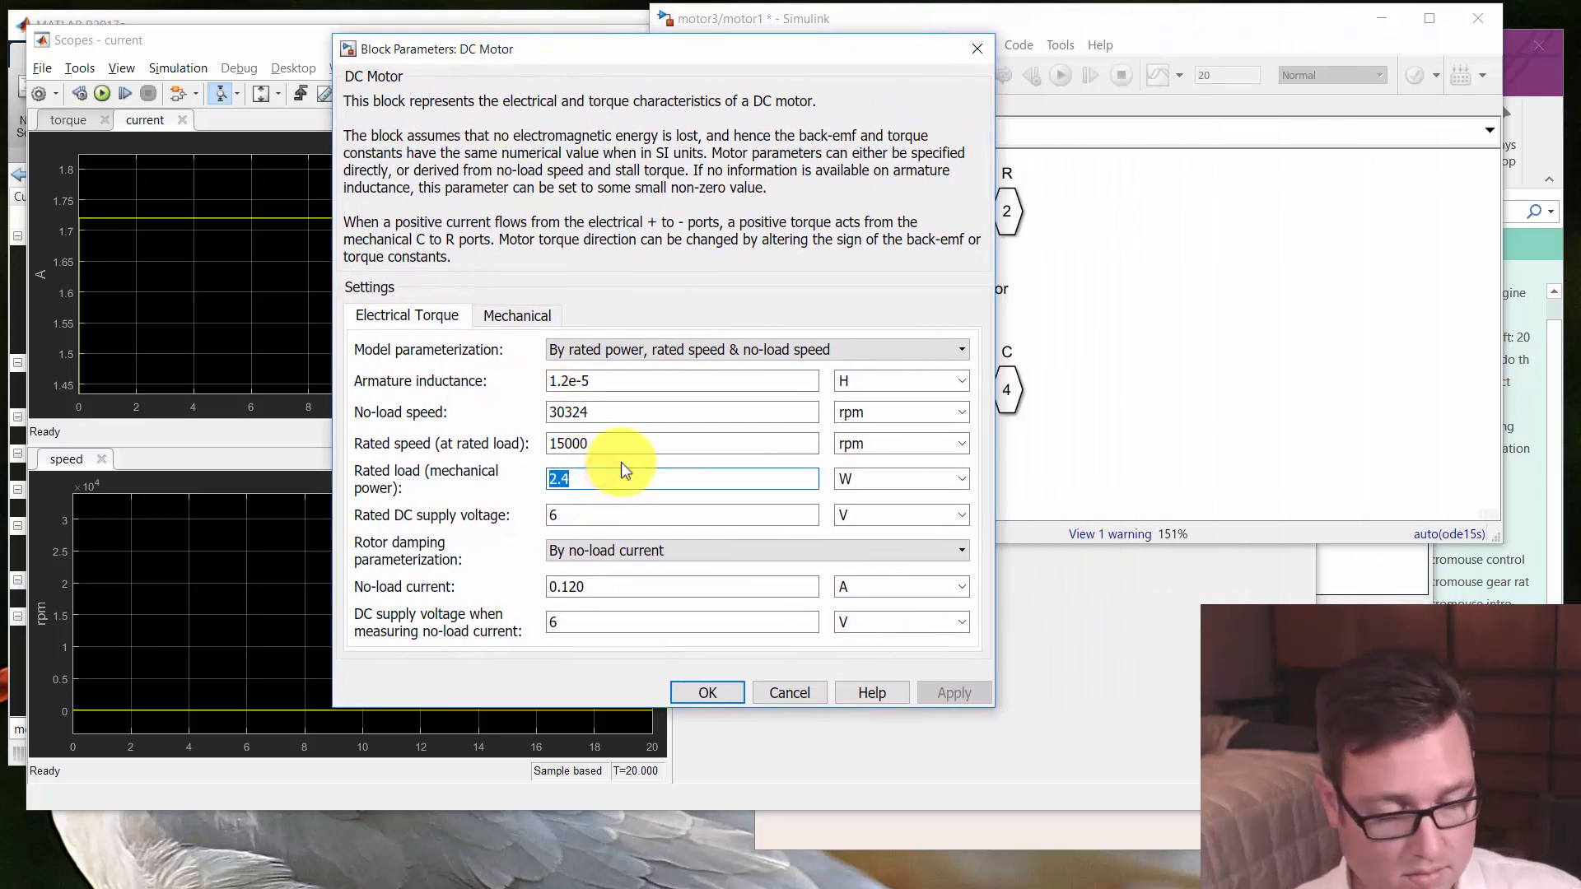
pyautogui.write('2.2')
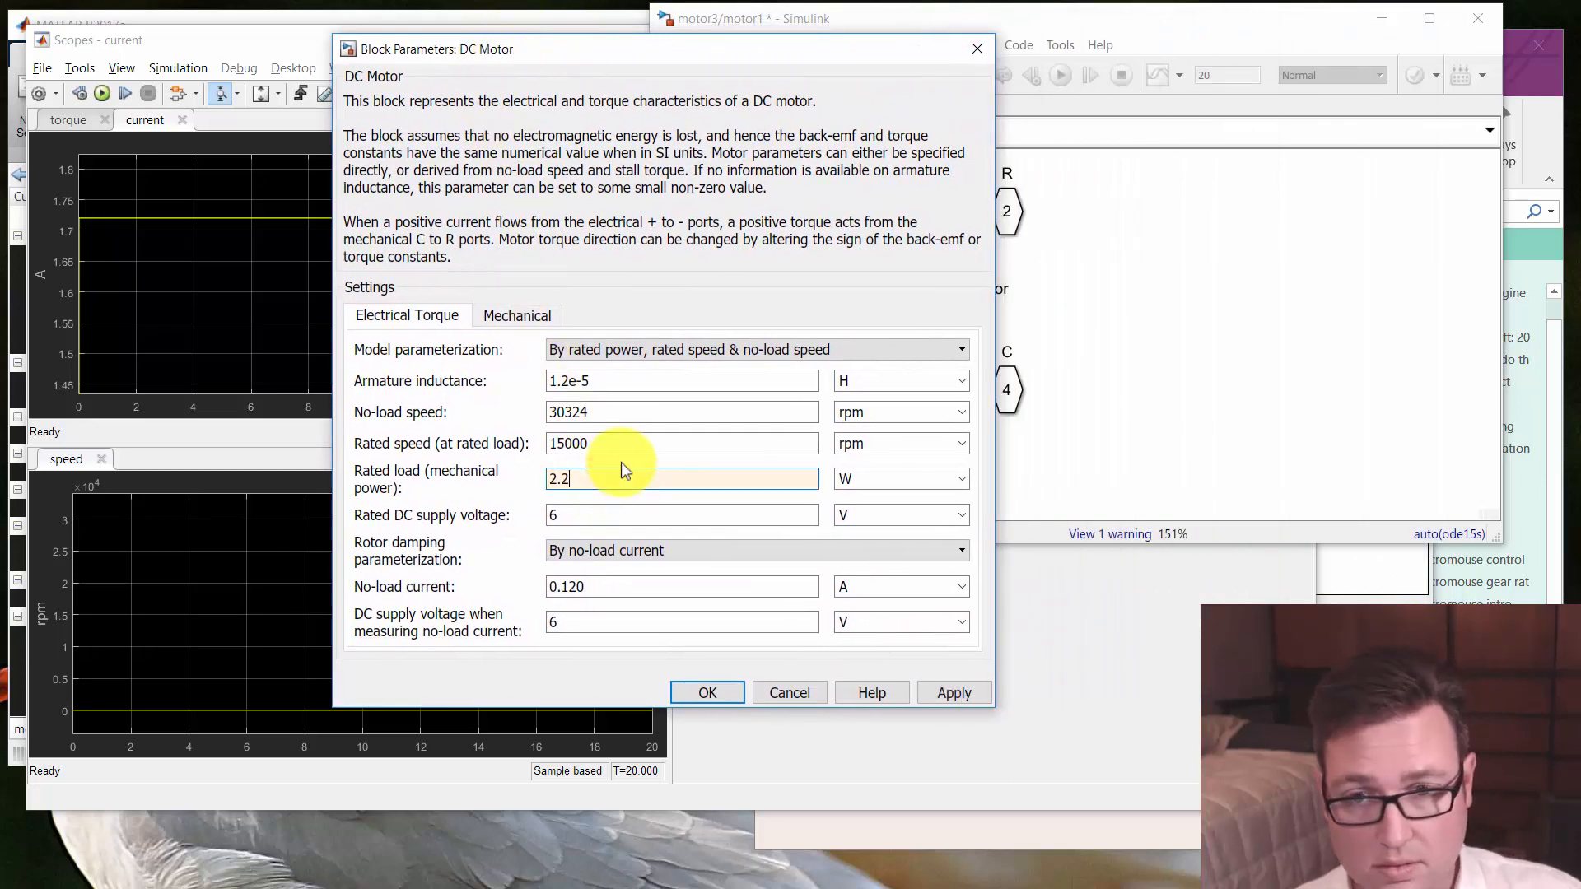
pyautogui.click(708, 694)
pyautogui.click(1060, 75)
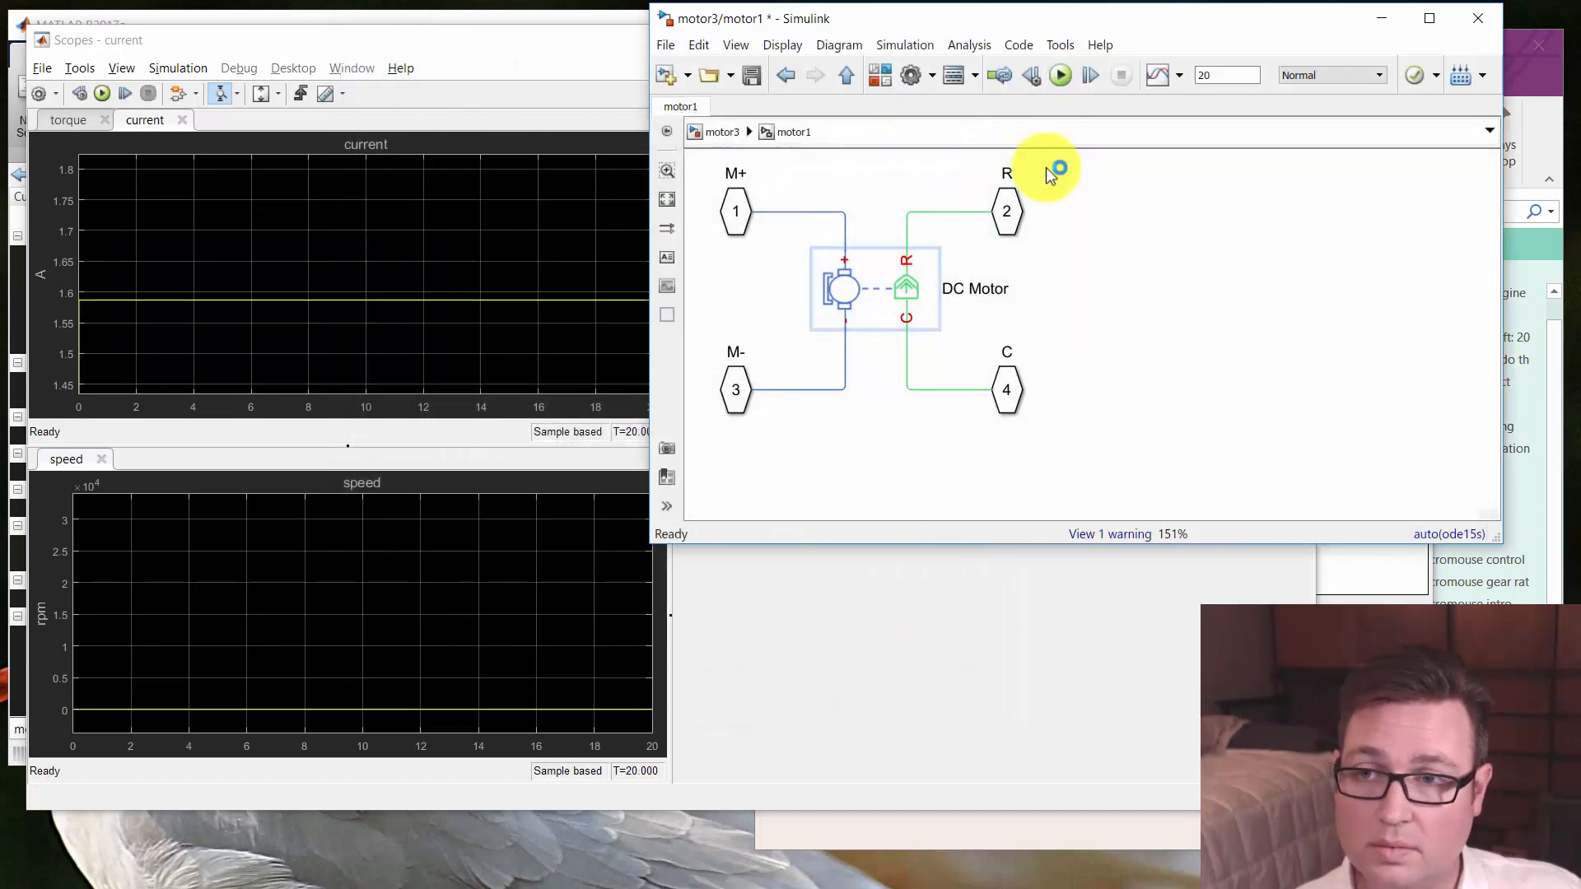
# Return from the motor1 subsystem to the top level of motor3
pyautogui.click(880, 288)
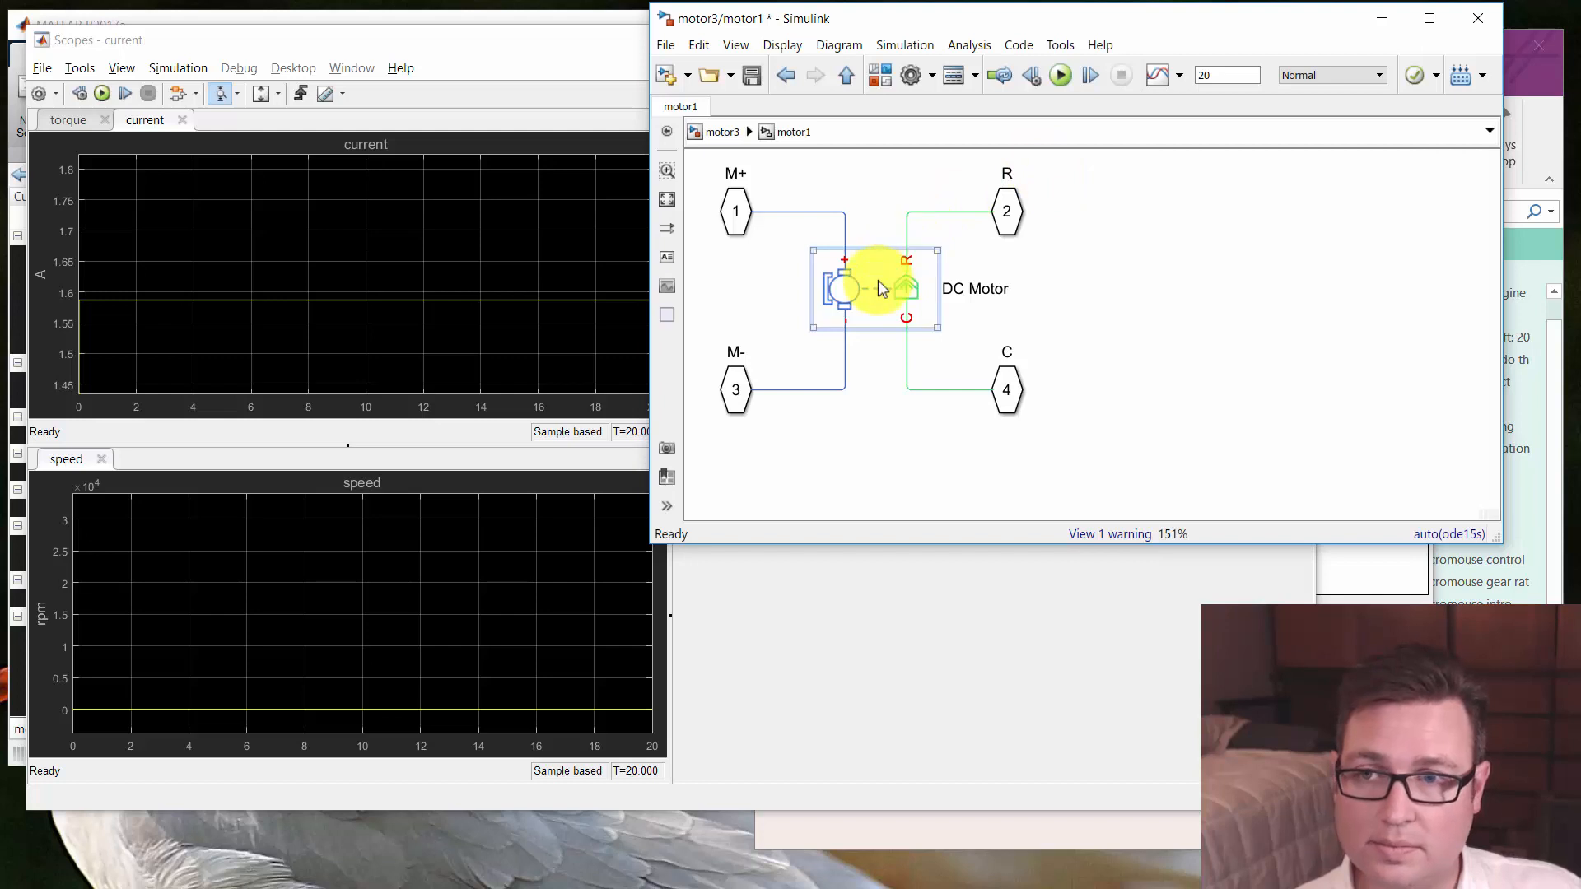
pyautogui.click(1208, 293)
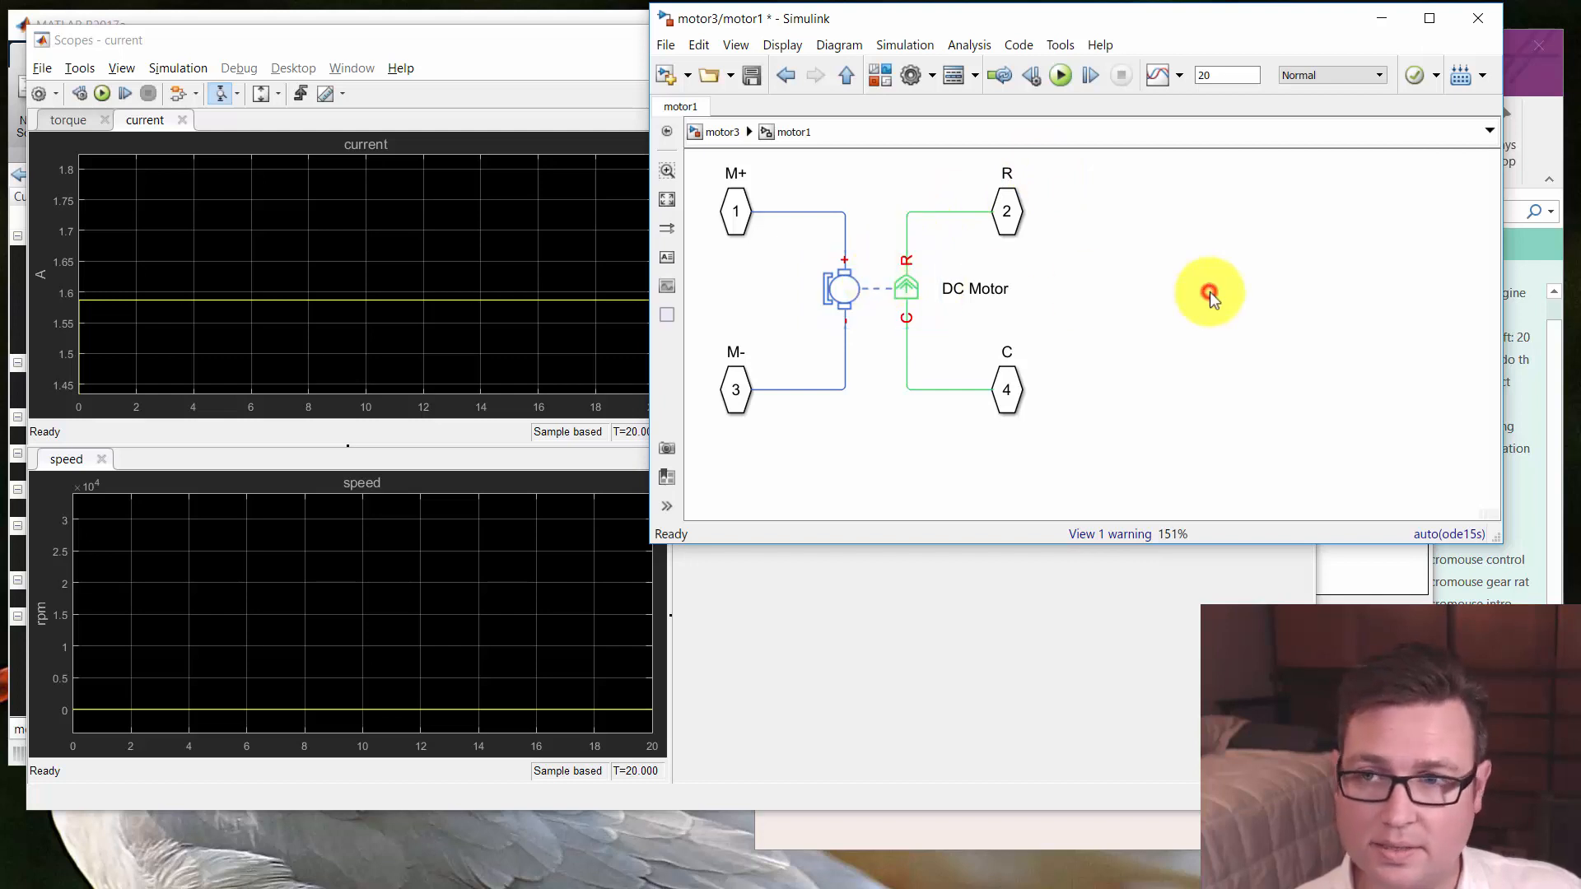
pyautogui.click(1204, 306)
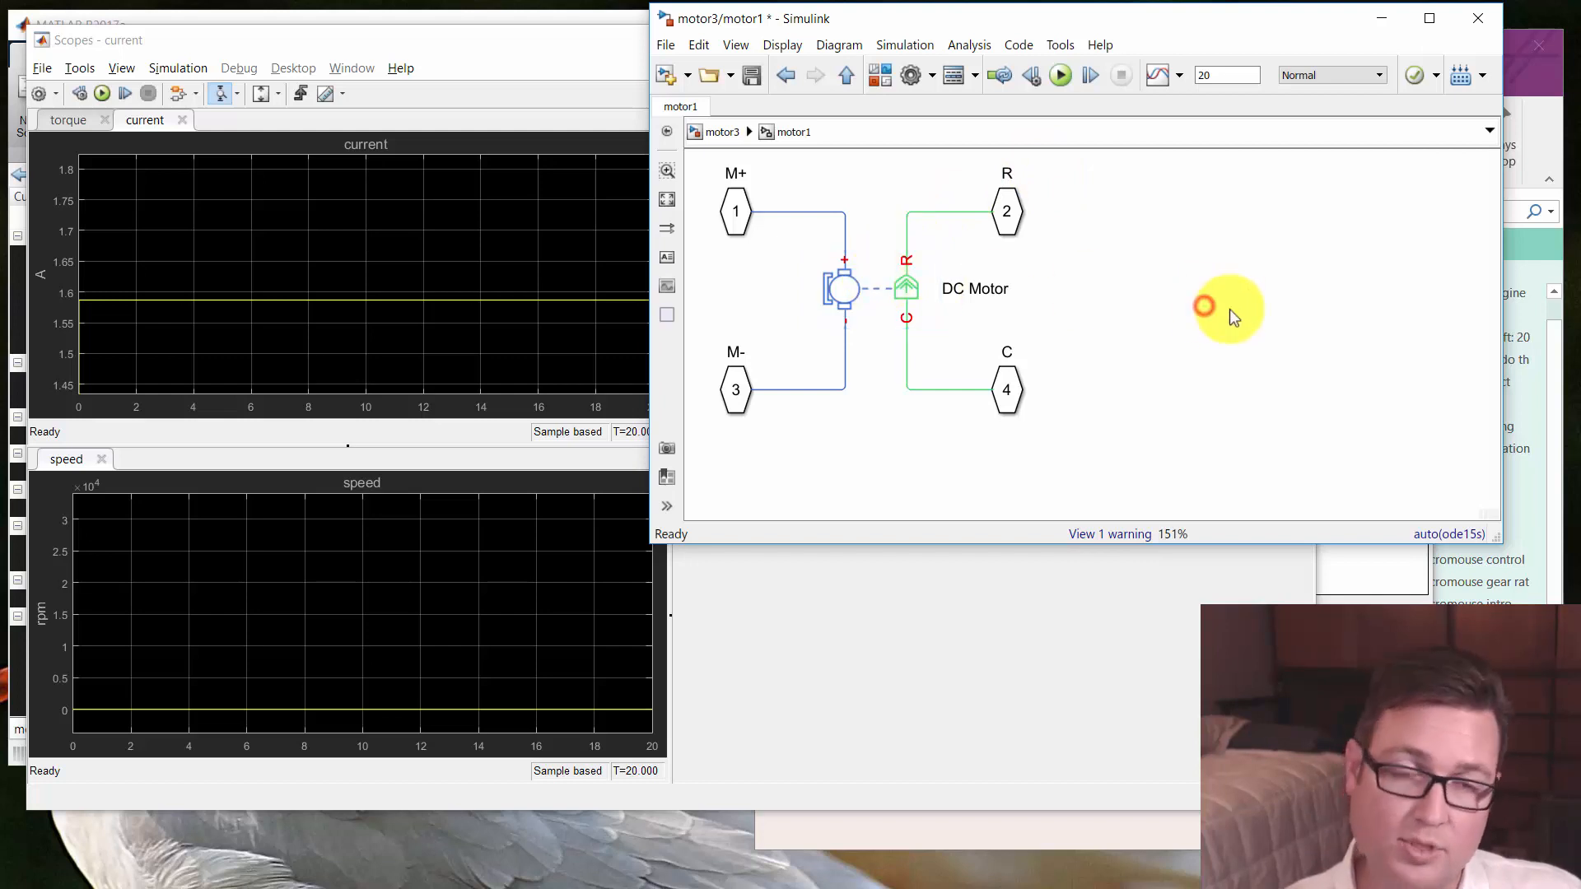
pyautogui.press('Escape')
pyautogui.click(1228, 308)
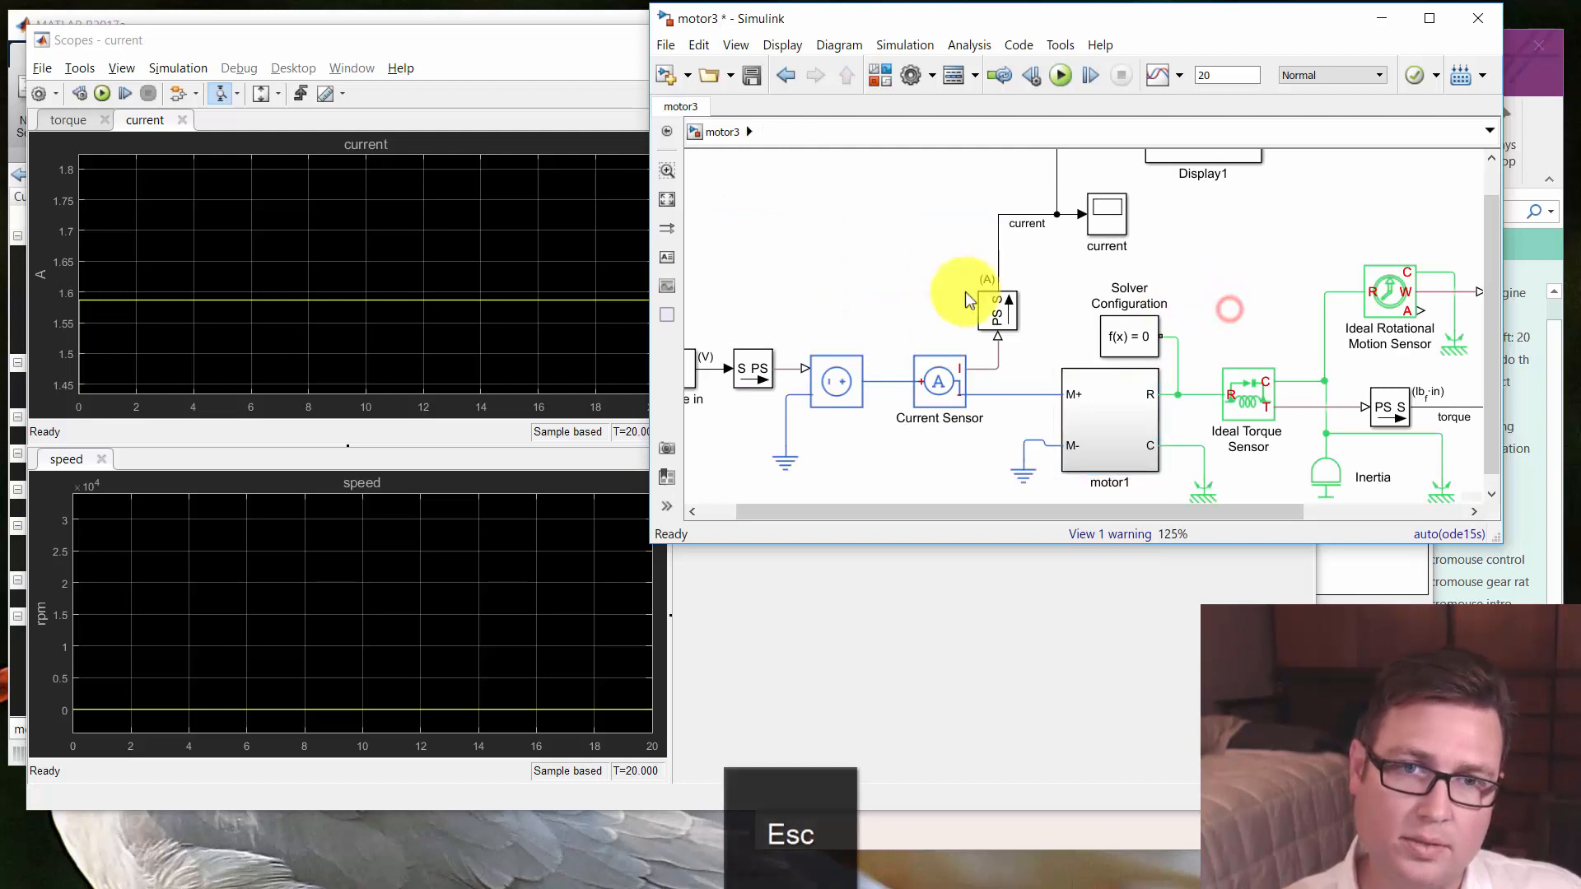
pyautogui.click(878, 283)
pyautogui.moveTo(1289, 315); pyautogui.dragTo(1243, 324)
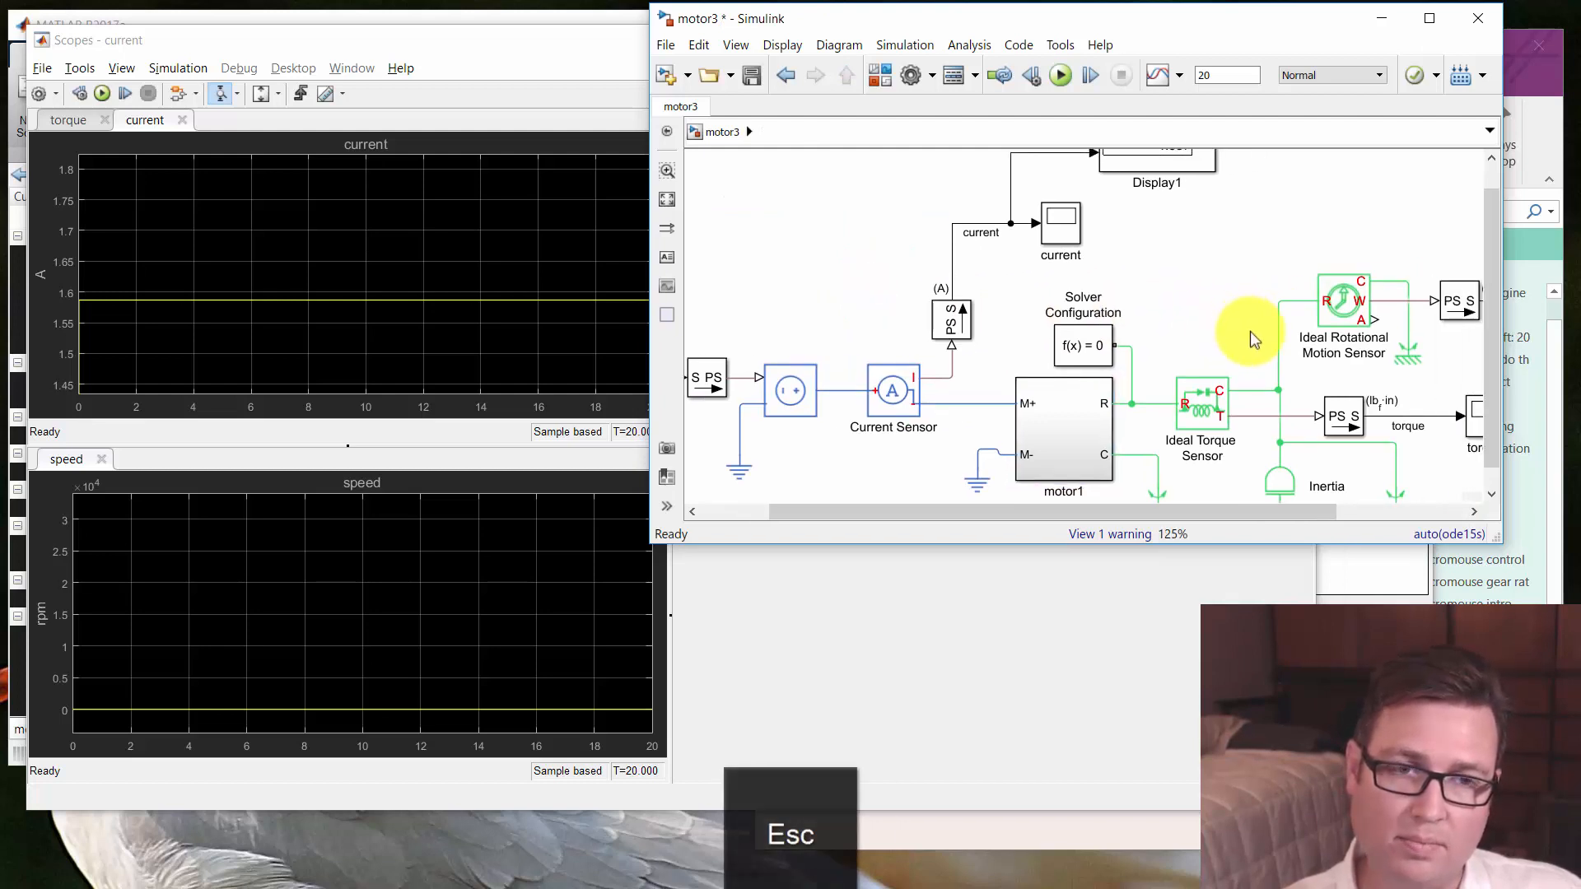
# Save the motor3 model
pyautogui.scroll(-5, 1250, 331)
pyautogui.click(1122, 317)
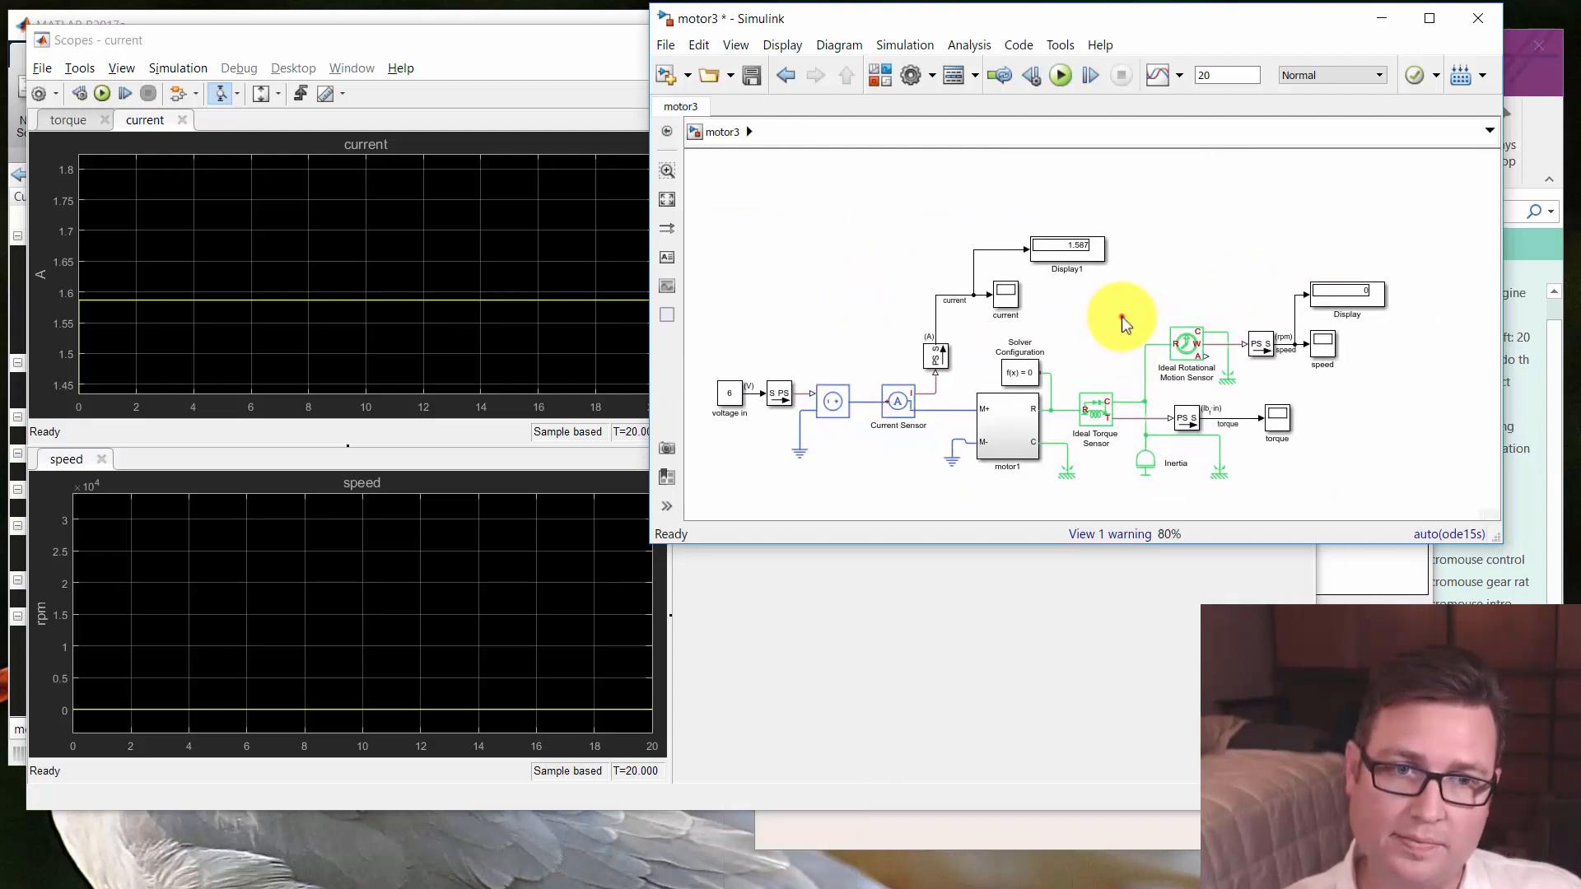
pyautogui.click(759, 79)
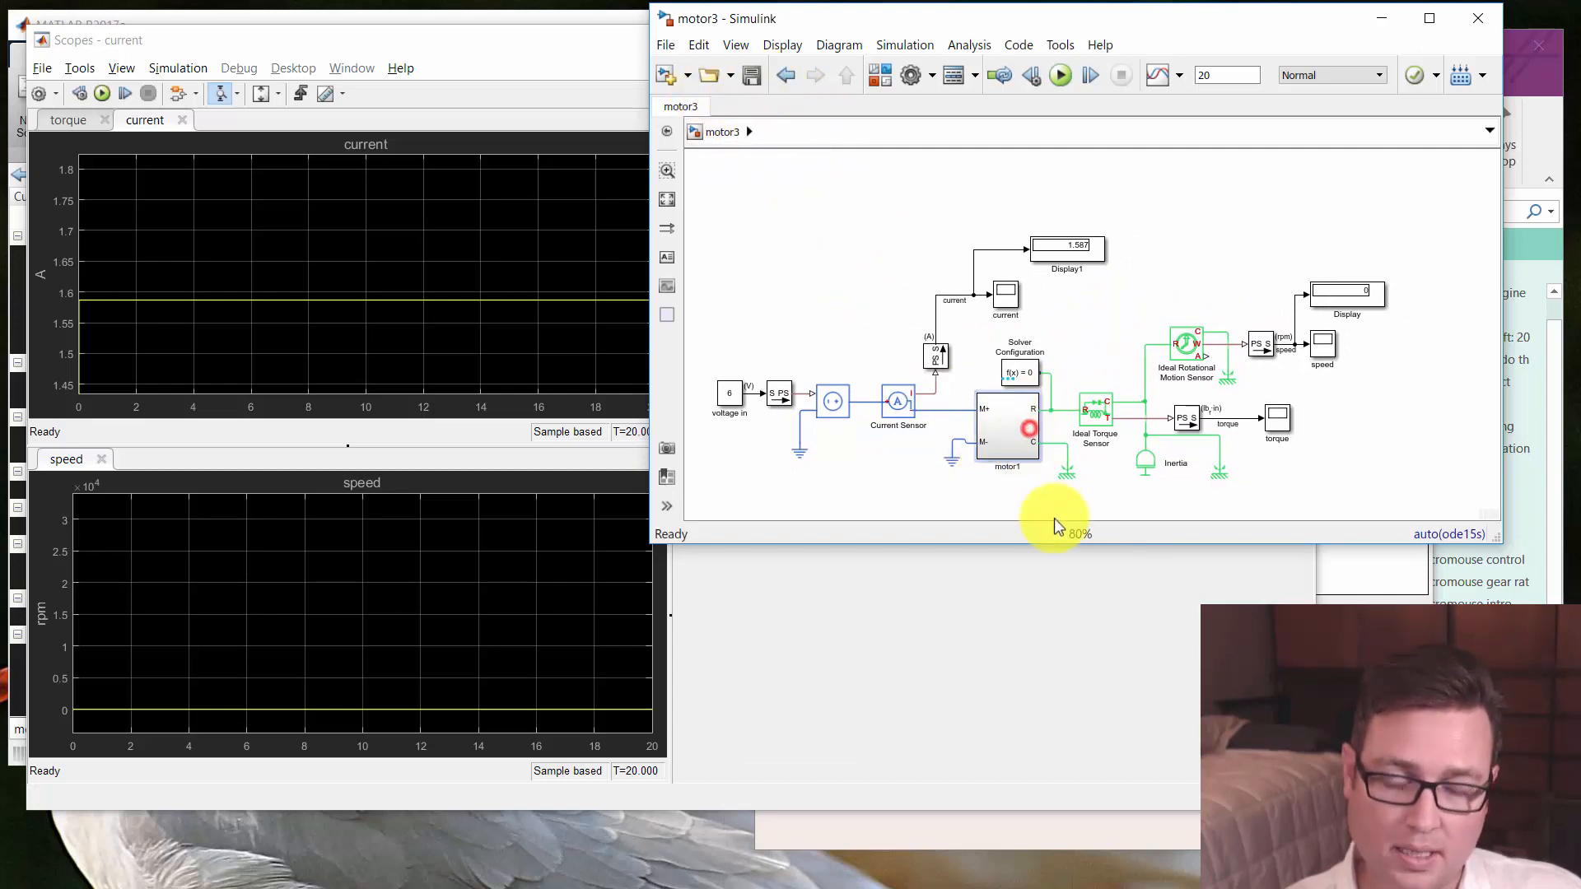
# Copy the tuned motor1 subsystem and paste it between the two motors in mmV1demo2's motor driver sub
pyautogui.hotkey('ctrl', 'c')
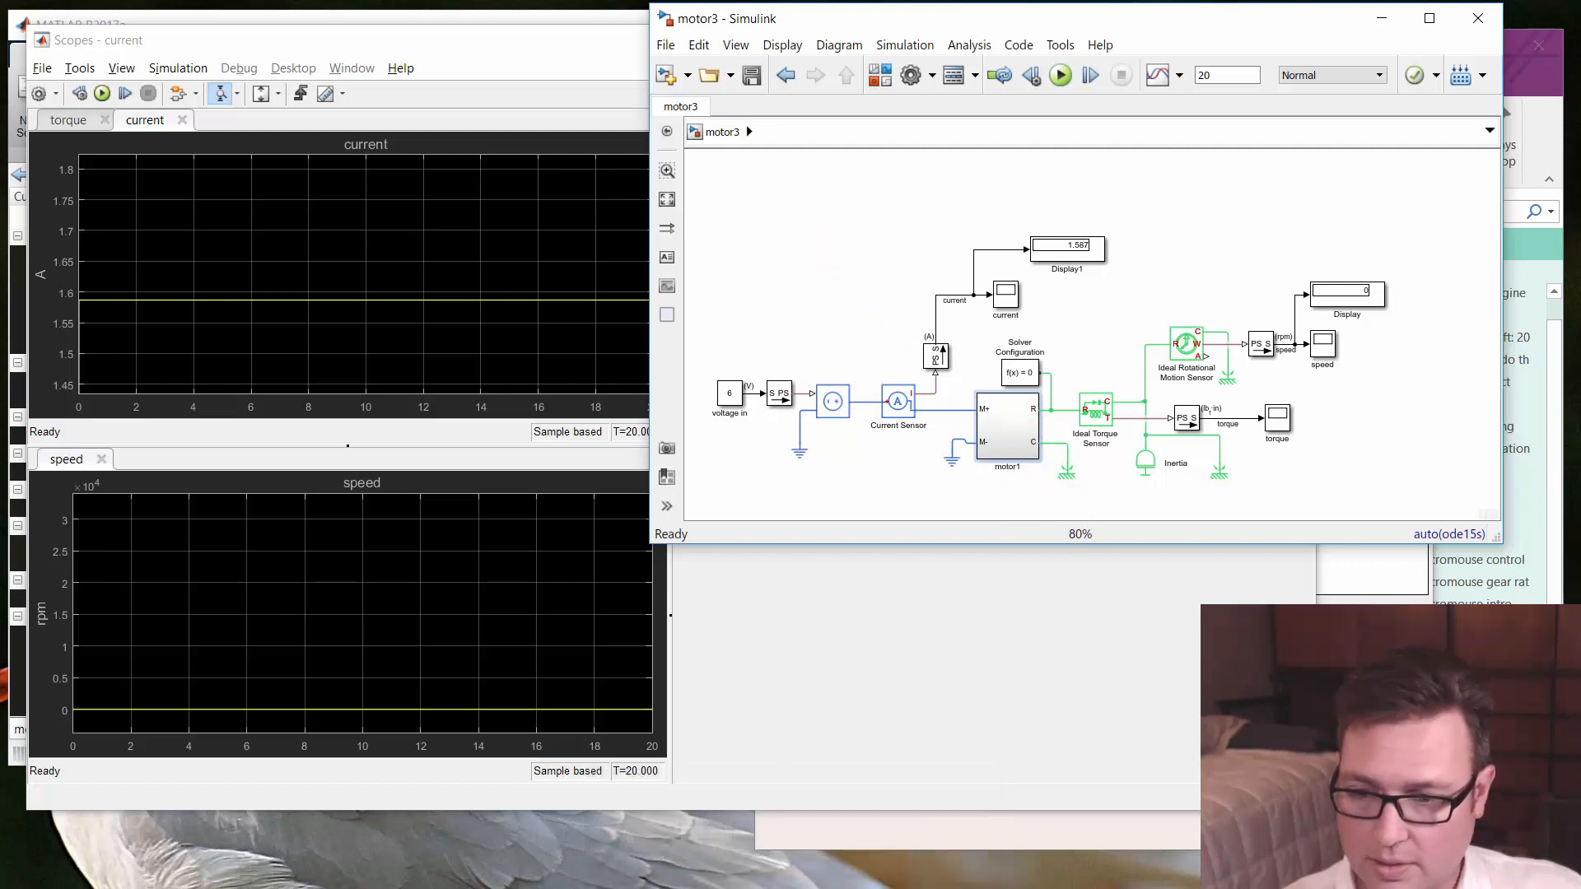
pyautogui.click(300, 888)
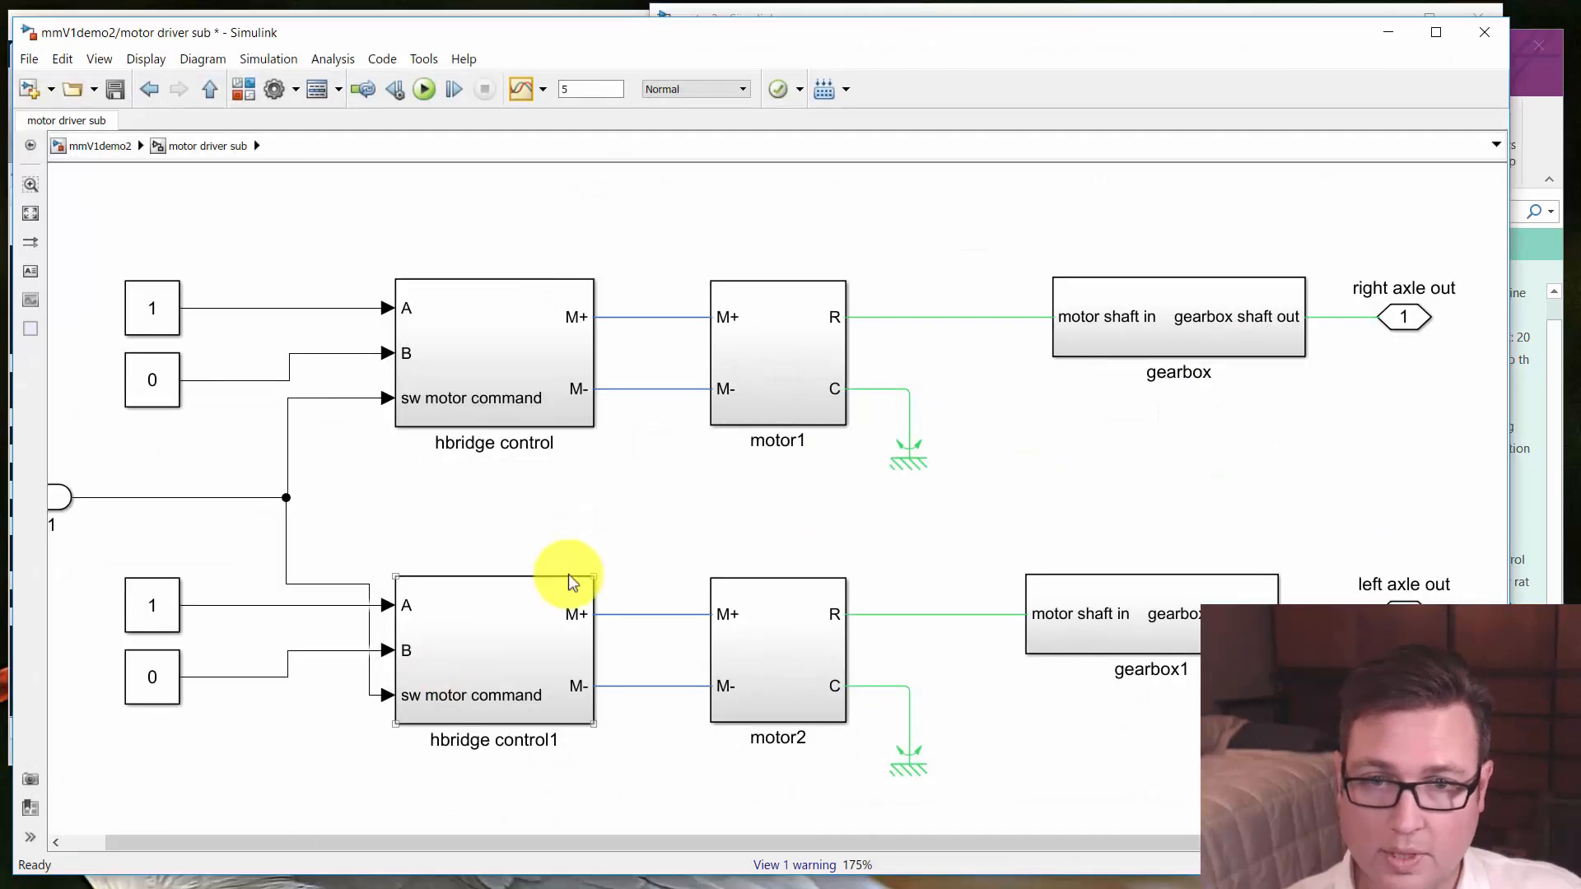
pyautogui.click(696, 520)
pyautogui.hotkey('ctrl', 'v')
pyautogui.moveTo(705, 522); pyautogui.dragTo(650, 486)
# Delete the old motor1 and motor2 subsystems from the motor driver sub
pyautogui.click(815, 406)
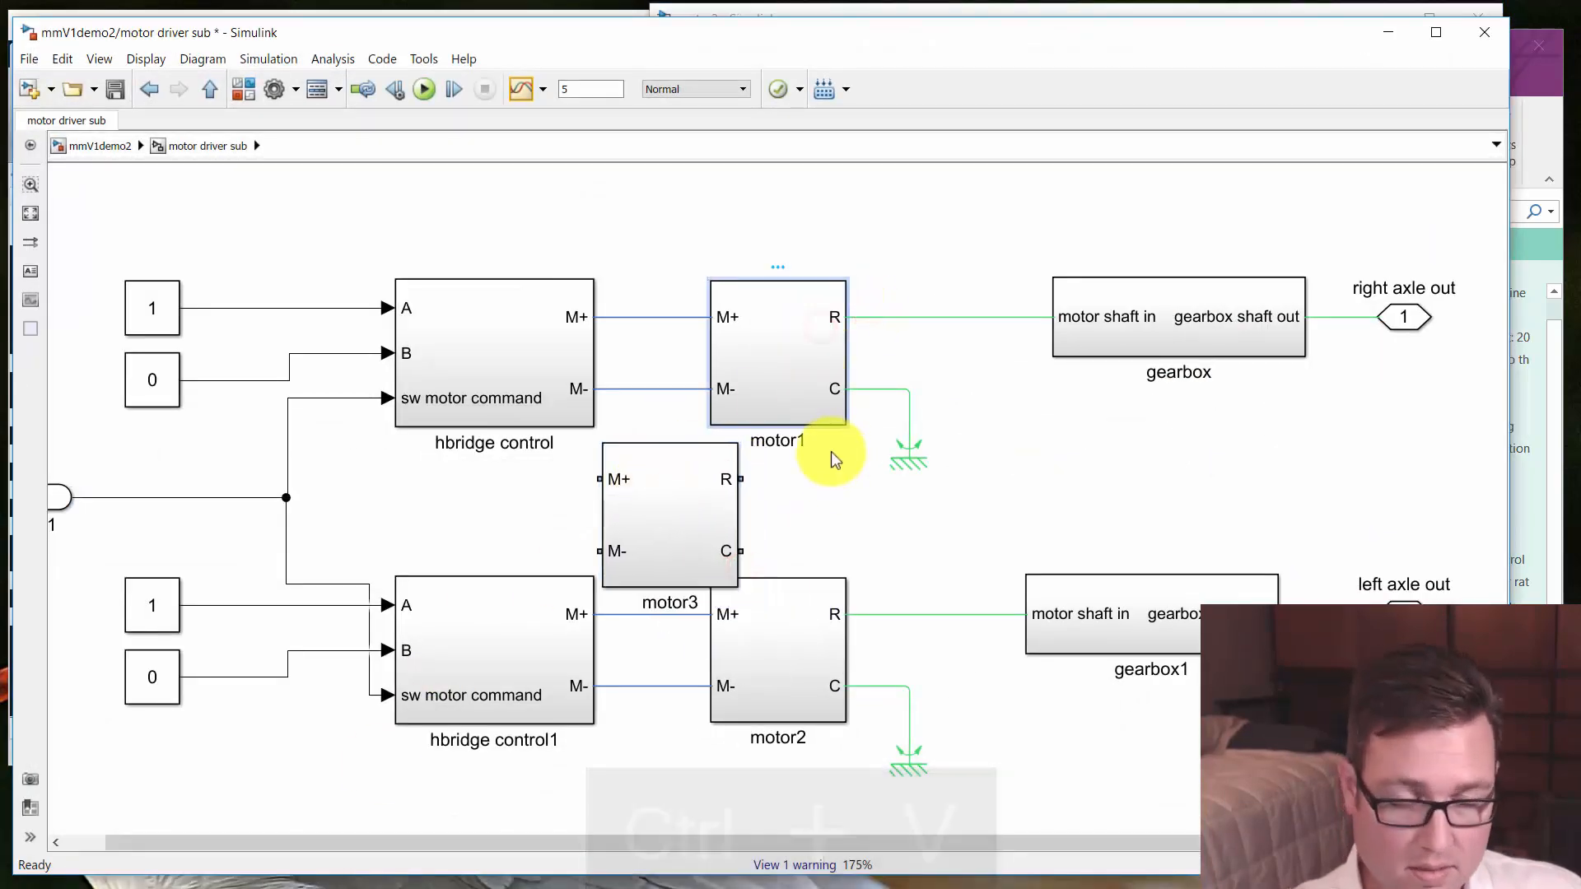
pyautogui.press('Delete')
pyautogui.click(796, 698)
pyautogui.press('Delete')
# Place the pasted motor and a copy in the vacated positions, connected to the H-bridges, gearboxes and references, and save mmV1demo2 from its top level
pyautogui.moveTo(677, 536); pyautogui.dragTo(853, 686)
pyautogui.moveTo(838, 615); pyautogui.dragTo(828, 614)
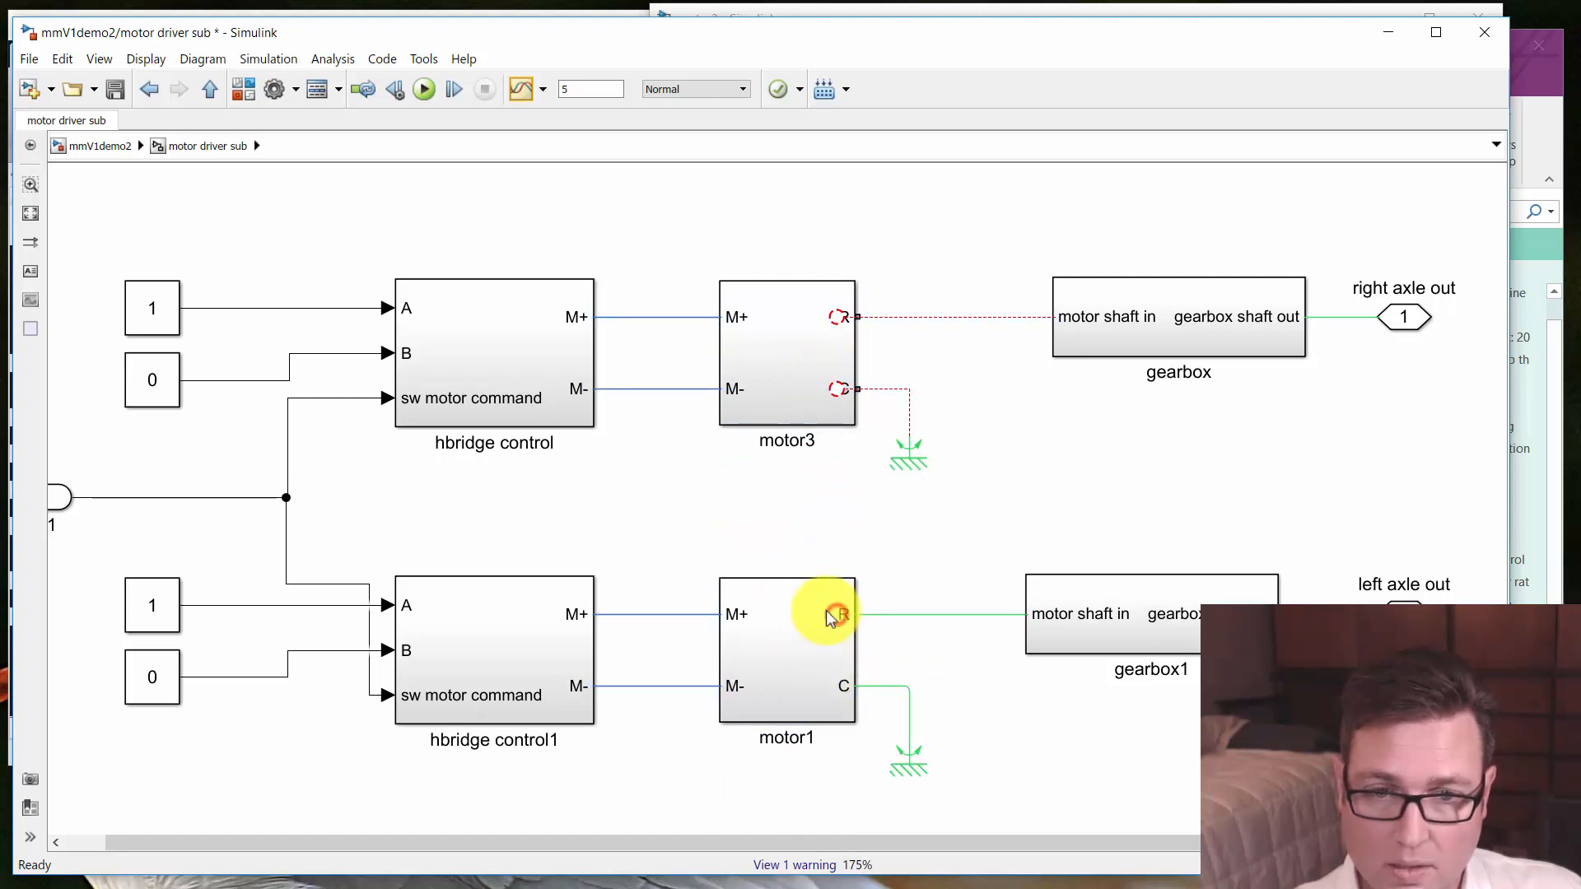
pyautogui.moveTo(839, 391); pyautogui.dragTo(829, 392)
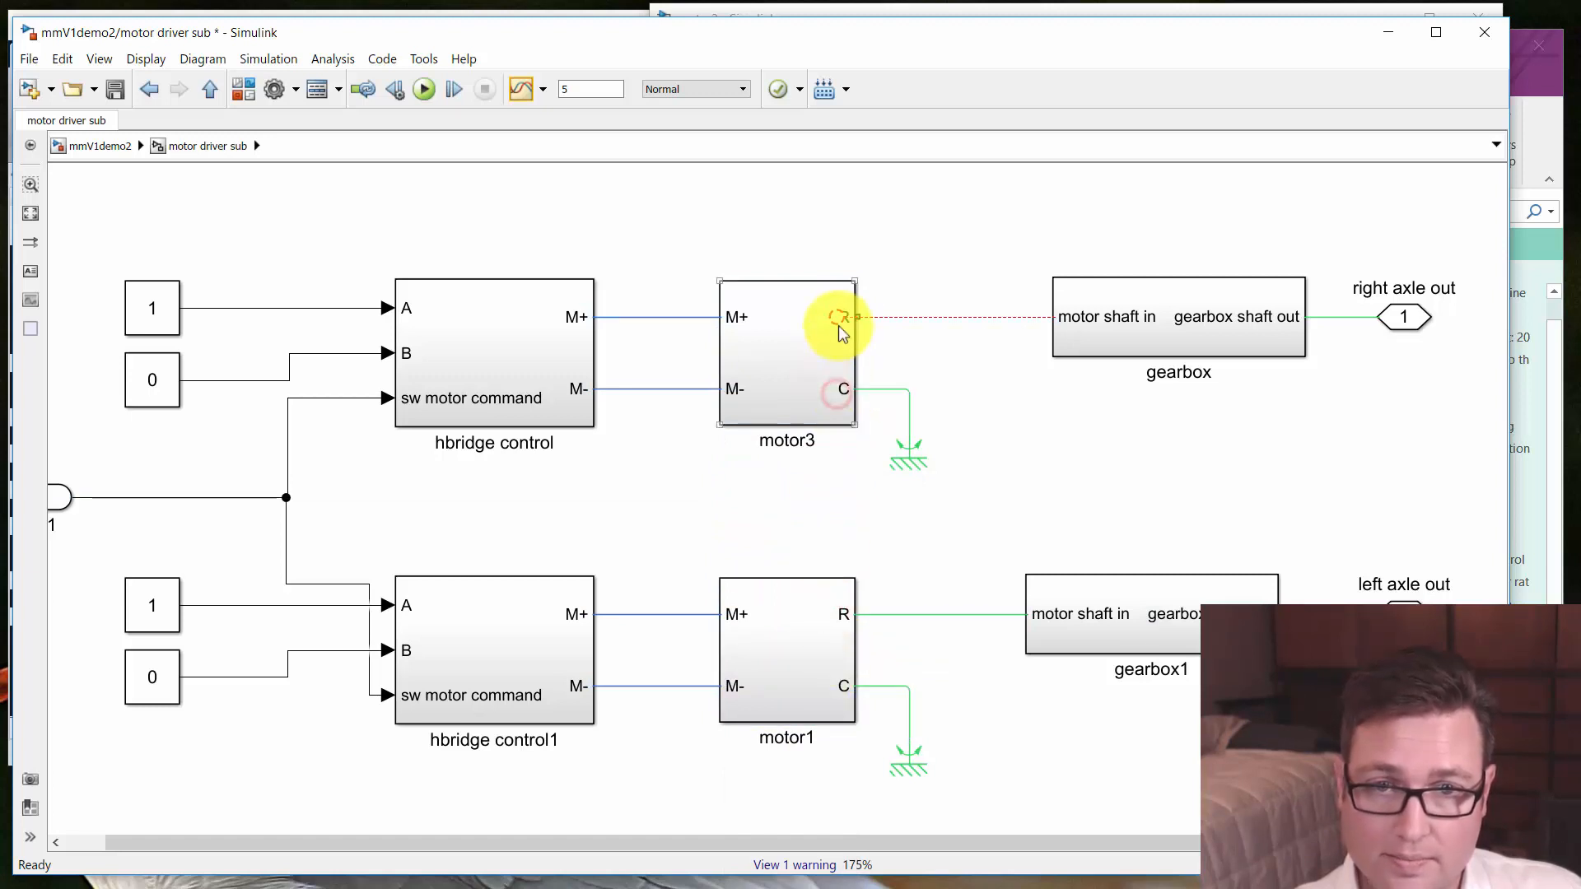
pyautogui.moveTo(840, 318); pyautogui.dragTo(840, 314)
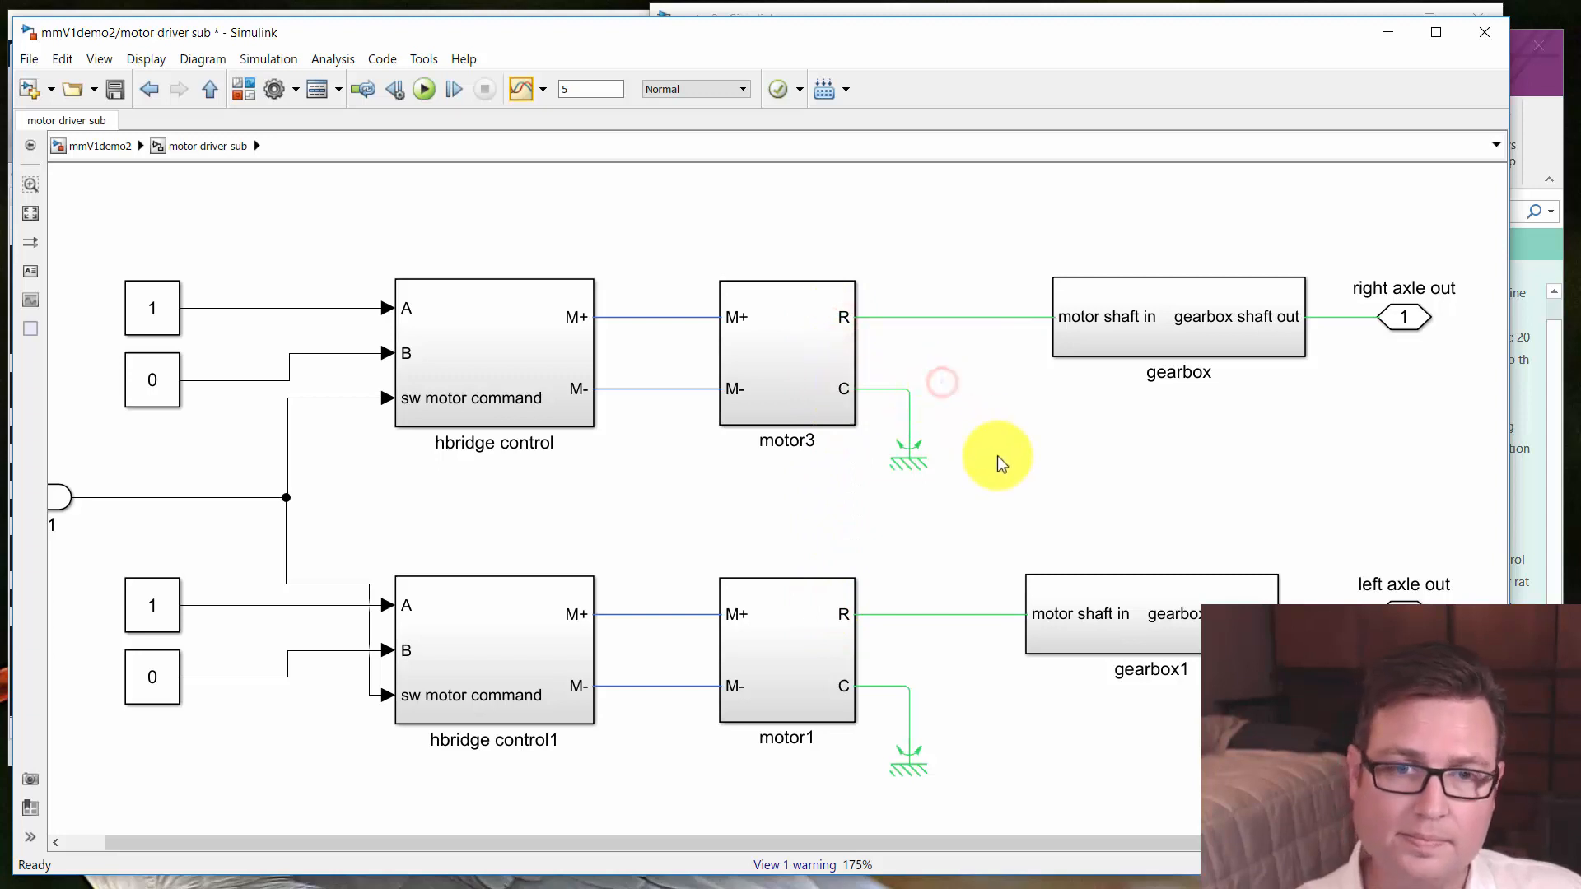
pyautogui.press('Escape')
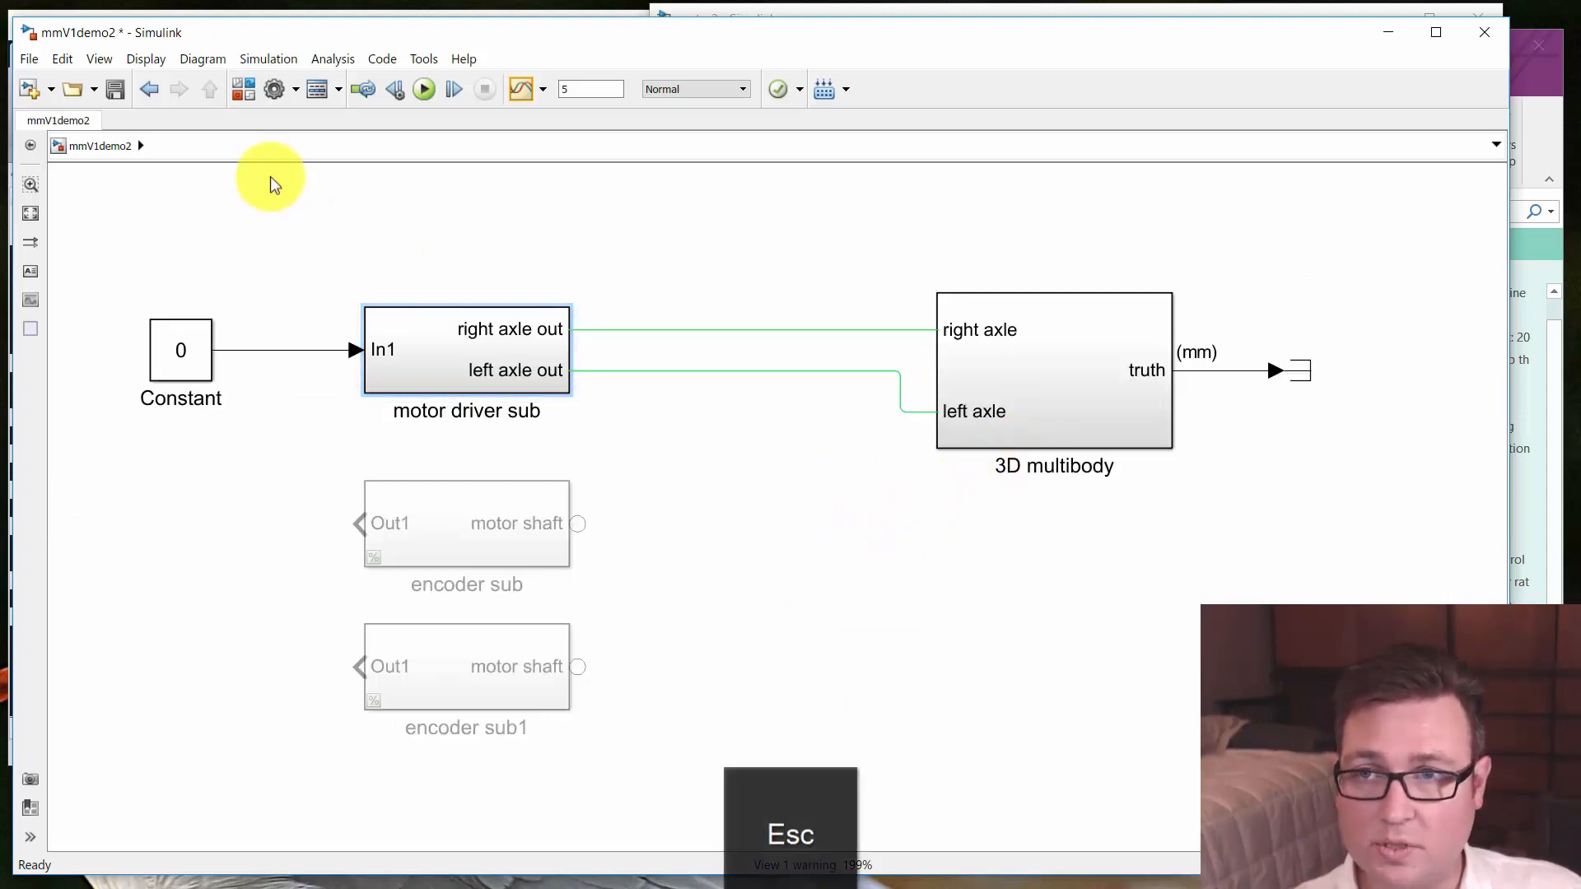
pyautogui.click(115, 90)
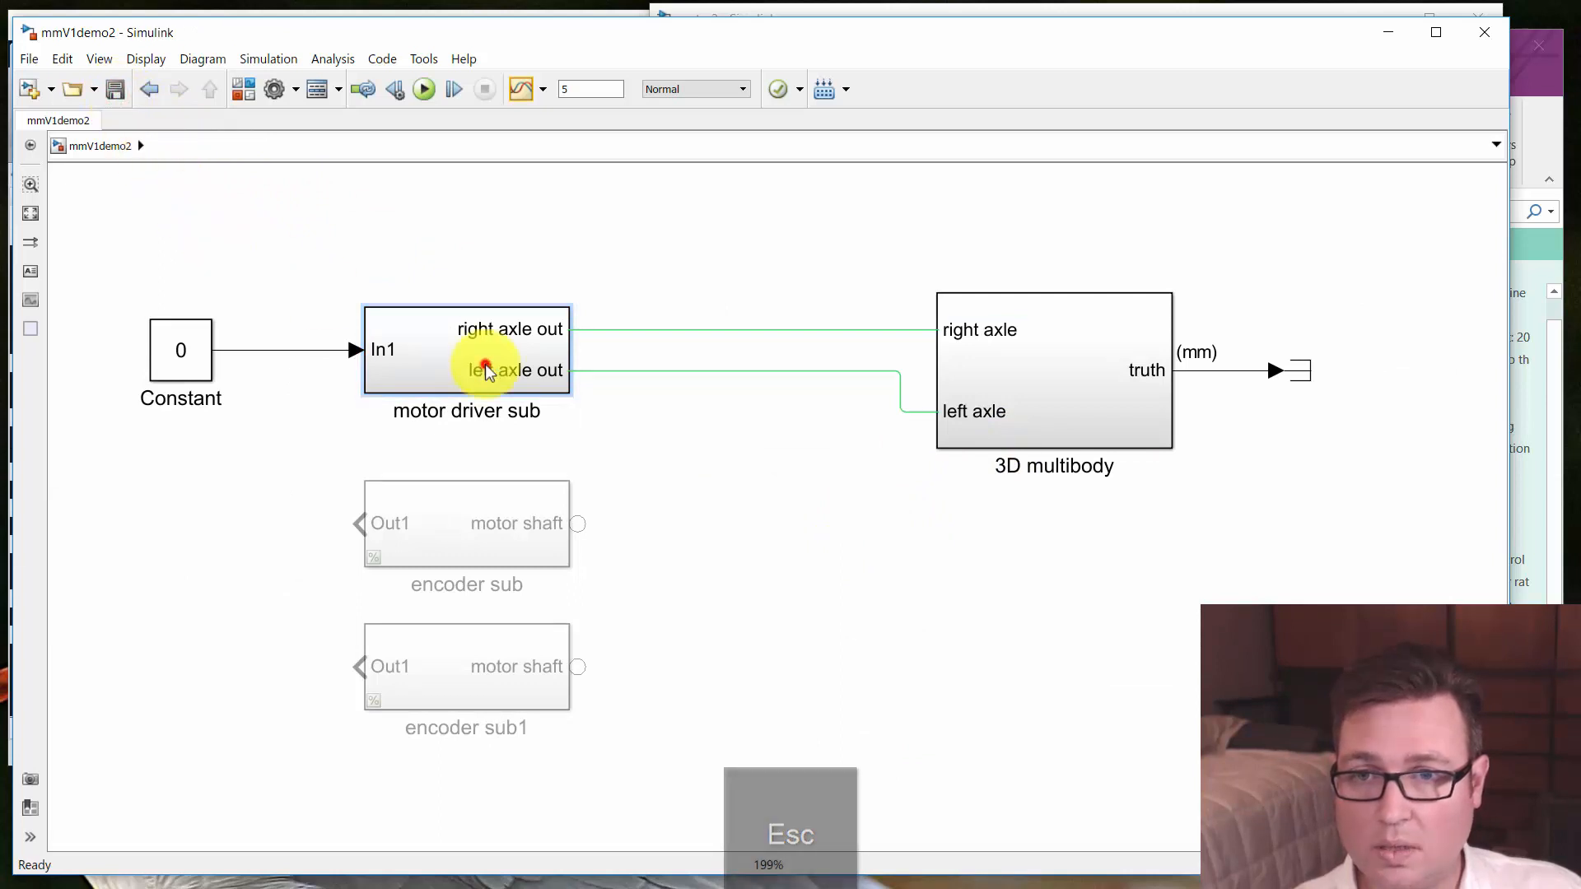
# Set the Compare To Constant value before Stop Simulation in hbridge control to 1.65, and return to motor driver sub
pyautogui.doubleClick(485, 363)
pyautogui.doubleClick(530, 383)
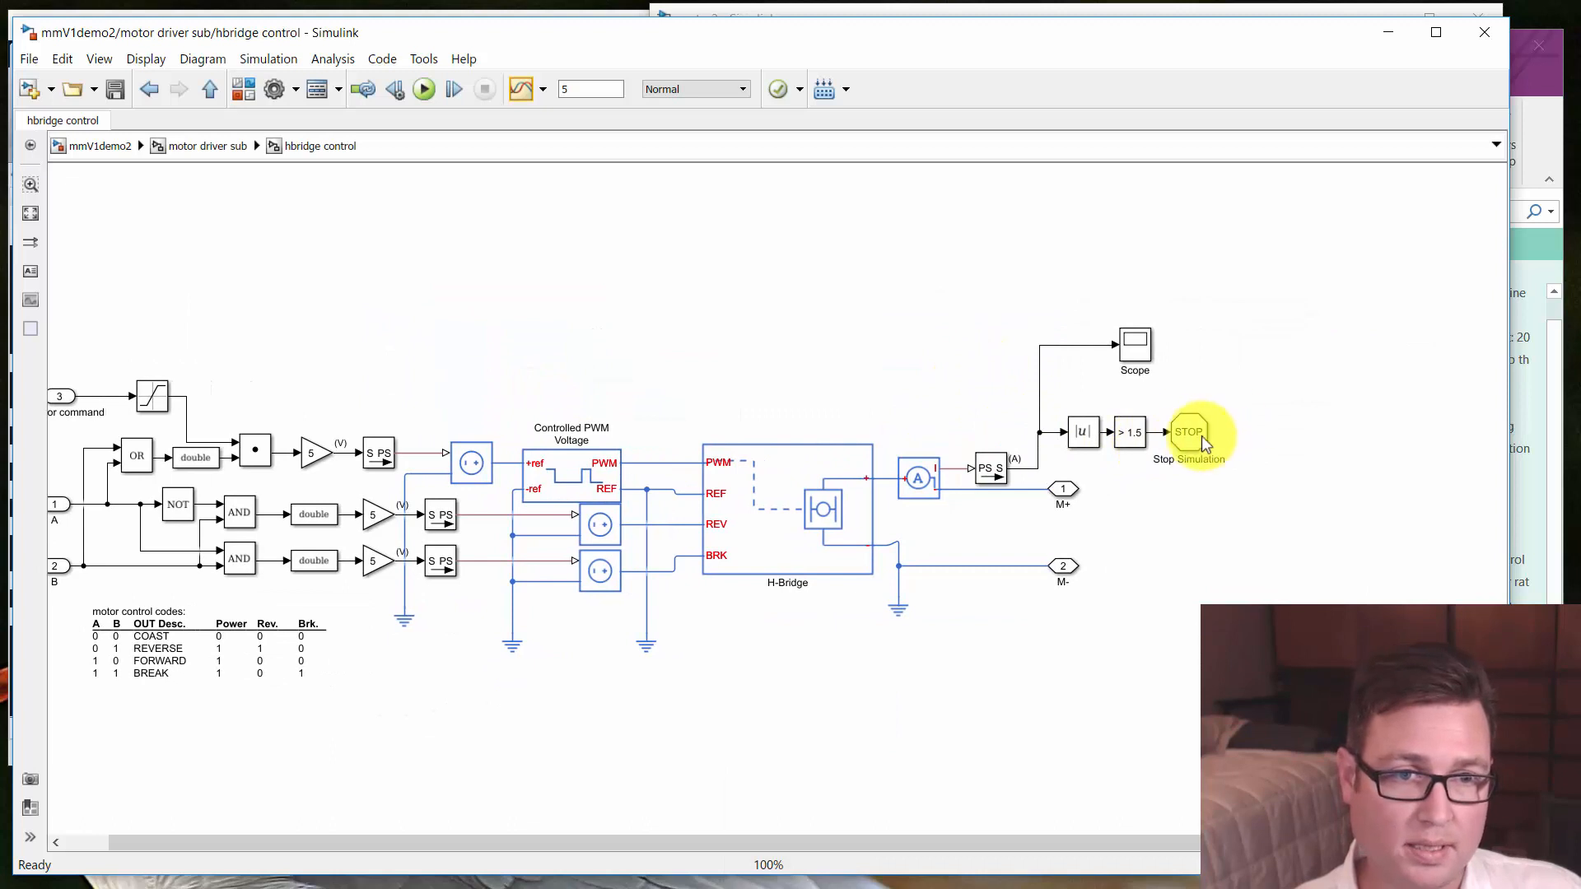
pyautogui.doubleClick(1128, 434)
pyautogui.doubleClick(1149, 574)
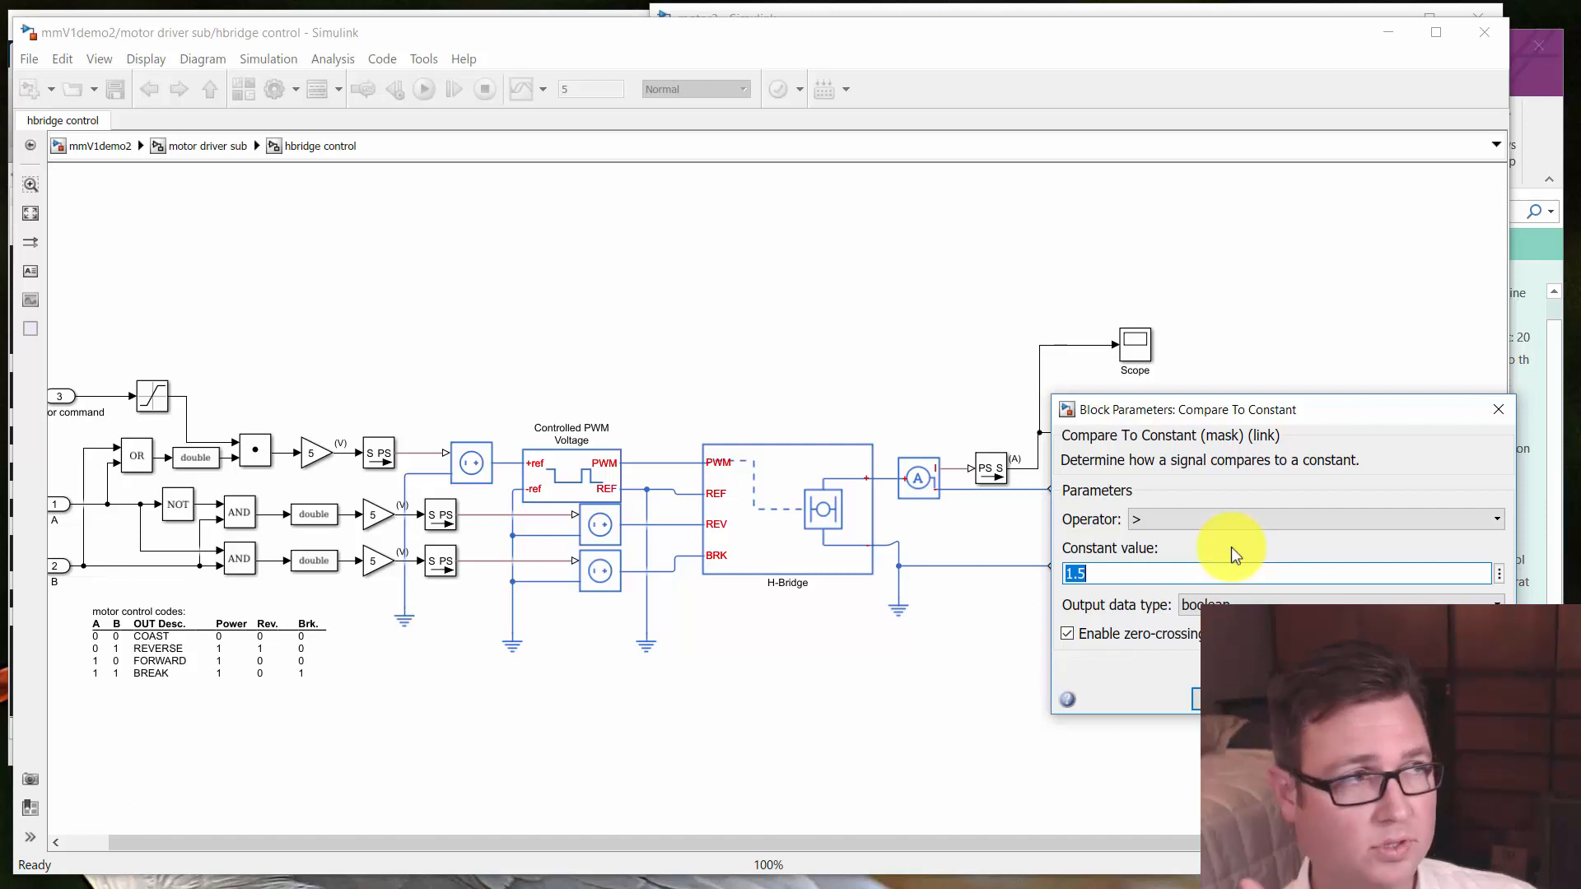
pyautogui.write('1')
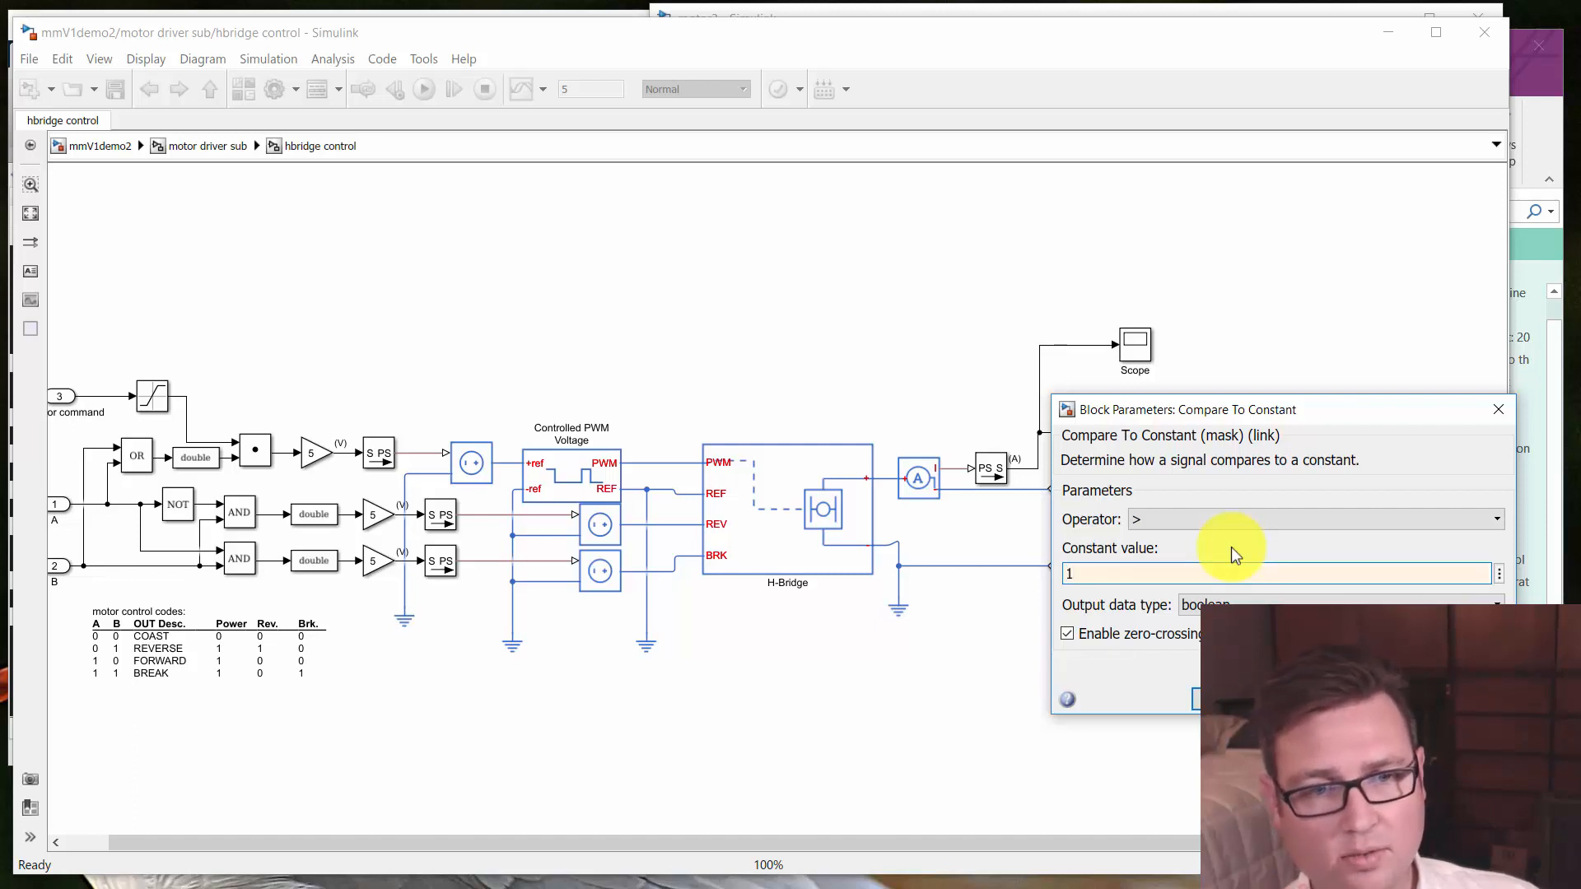
pyautogui.write('.65')
pyautogui.press('Return')
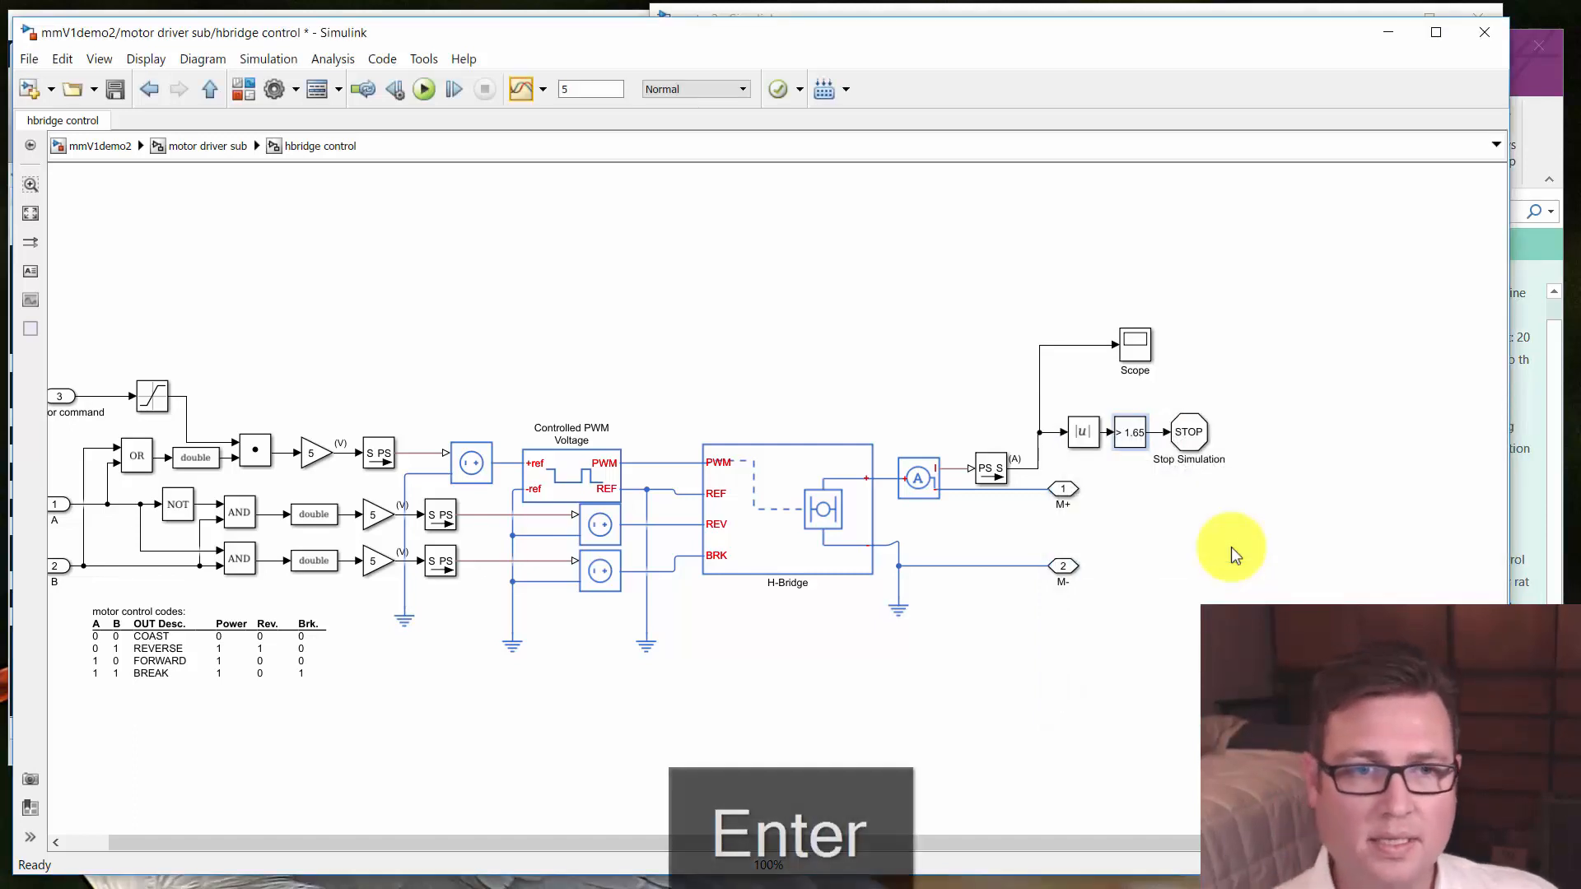
pyautogui.press('Escape')
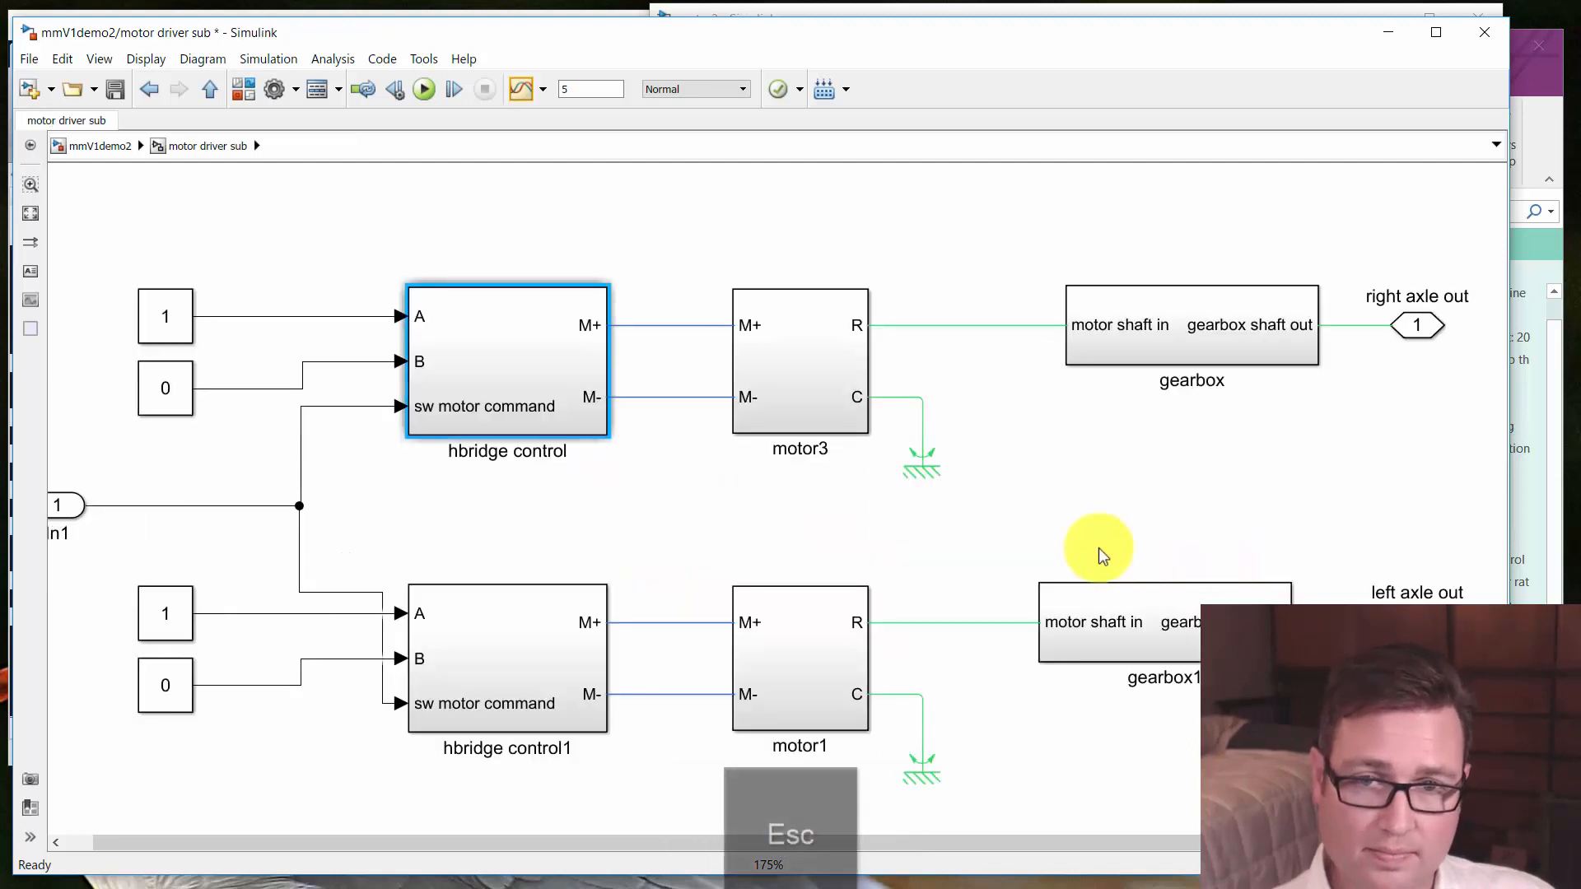
# Set the stop-current comparison constant in hbridge control1 to 1.65 and return to motor driver sub
pyautogui.doubleClick(496, 652)
pyautogui.click(996, 229)
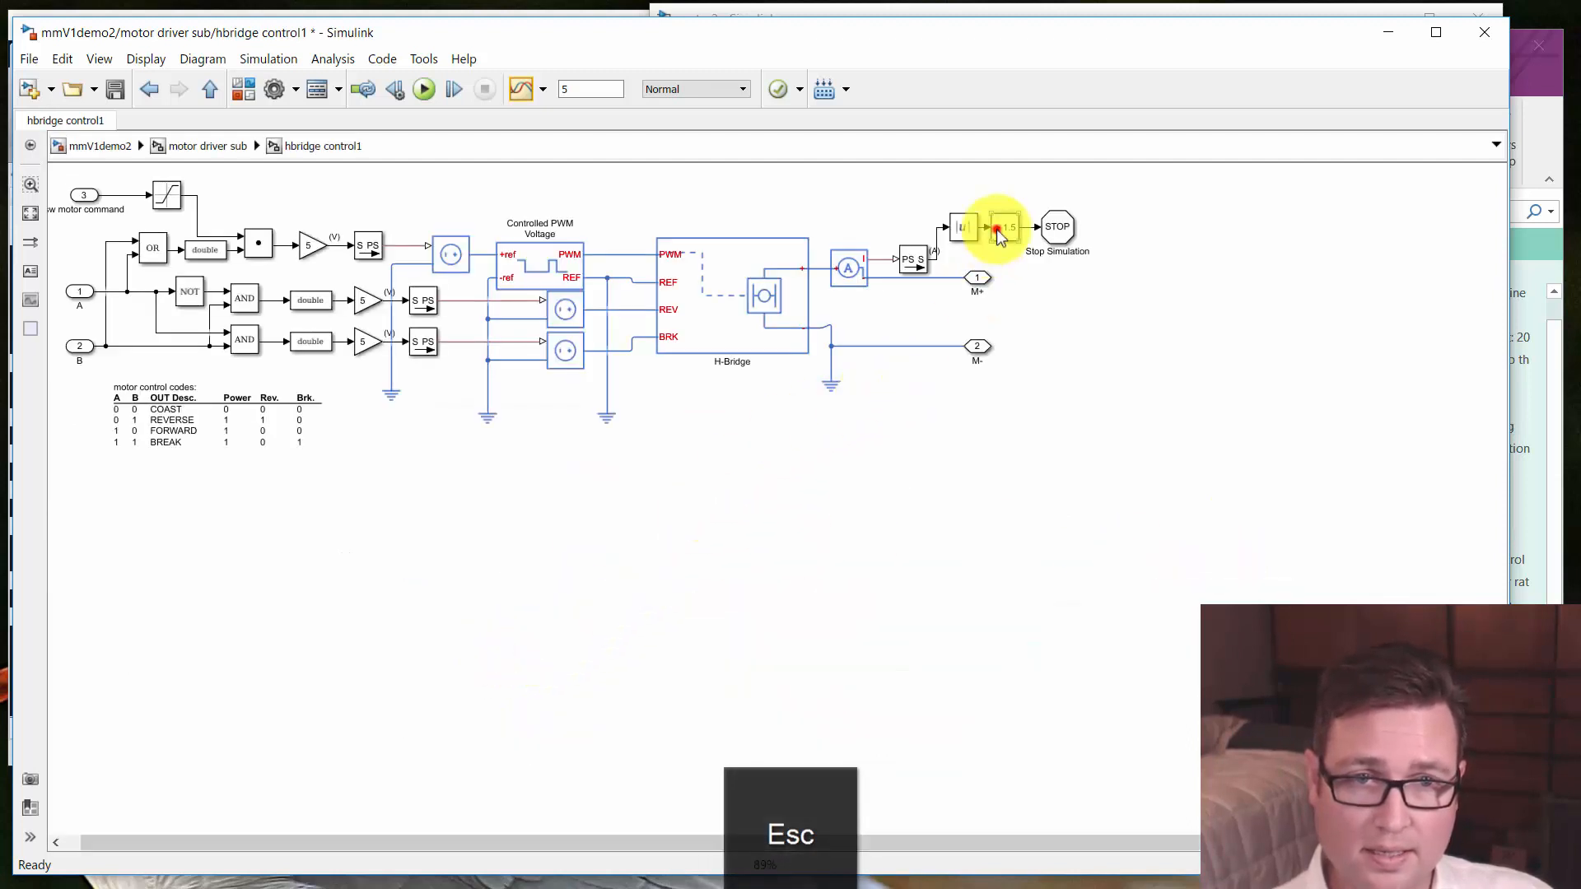
pyautogui.doubleClick(996, 229)
pyautogui.doubleClick(994, 318)
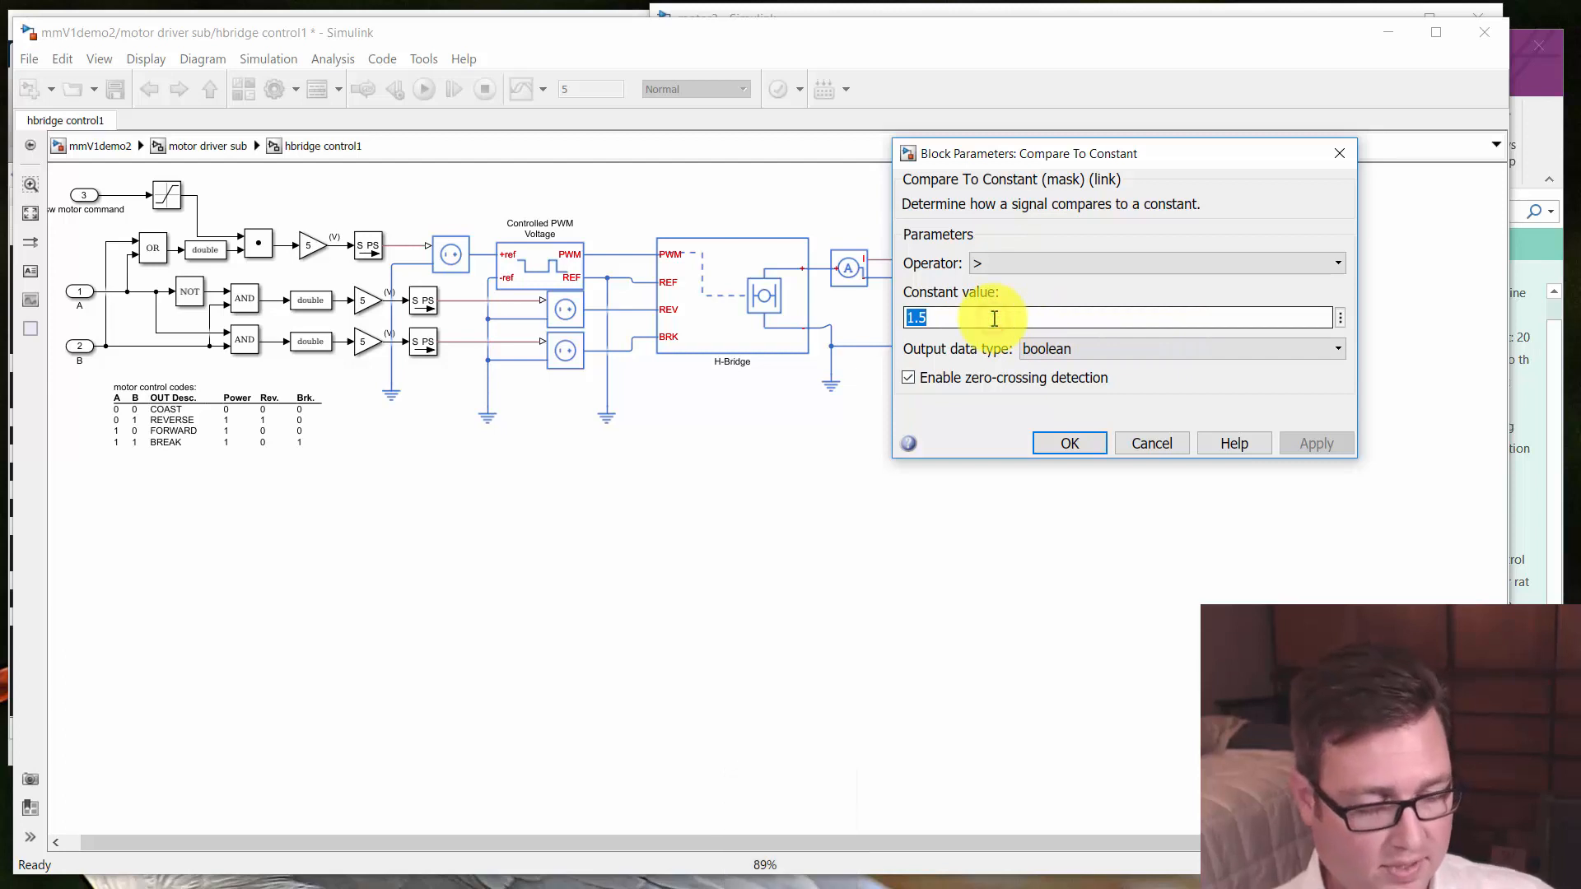
pyautogui.write('1.65')
pyautogui.press('Return')
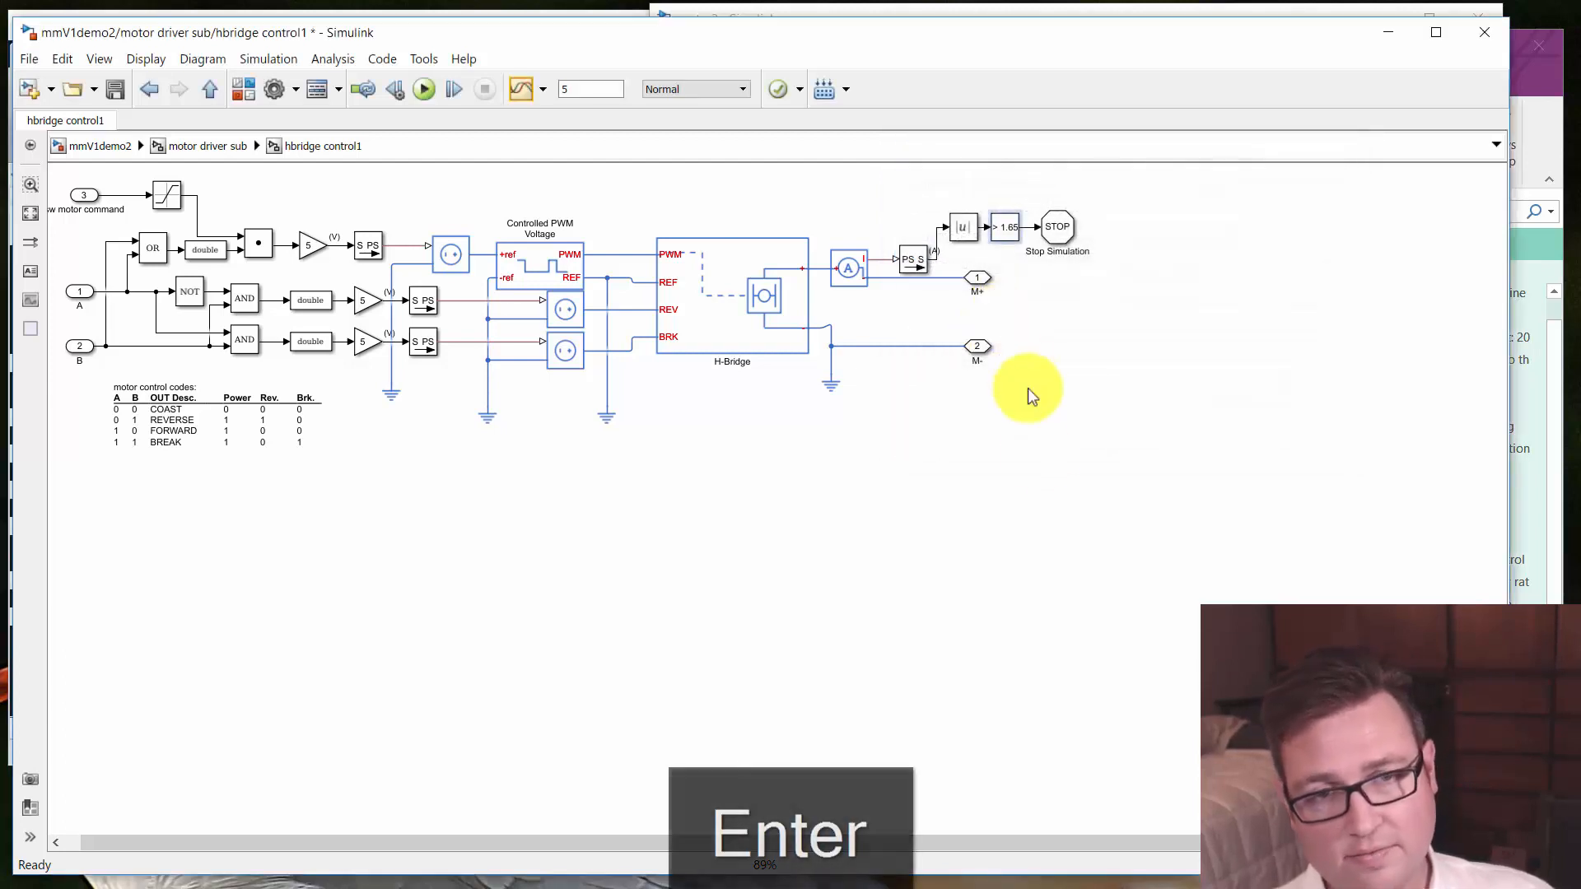
pyautogui.press('Escape')
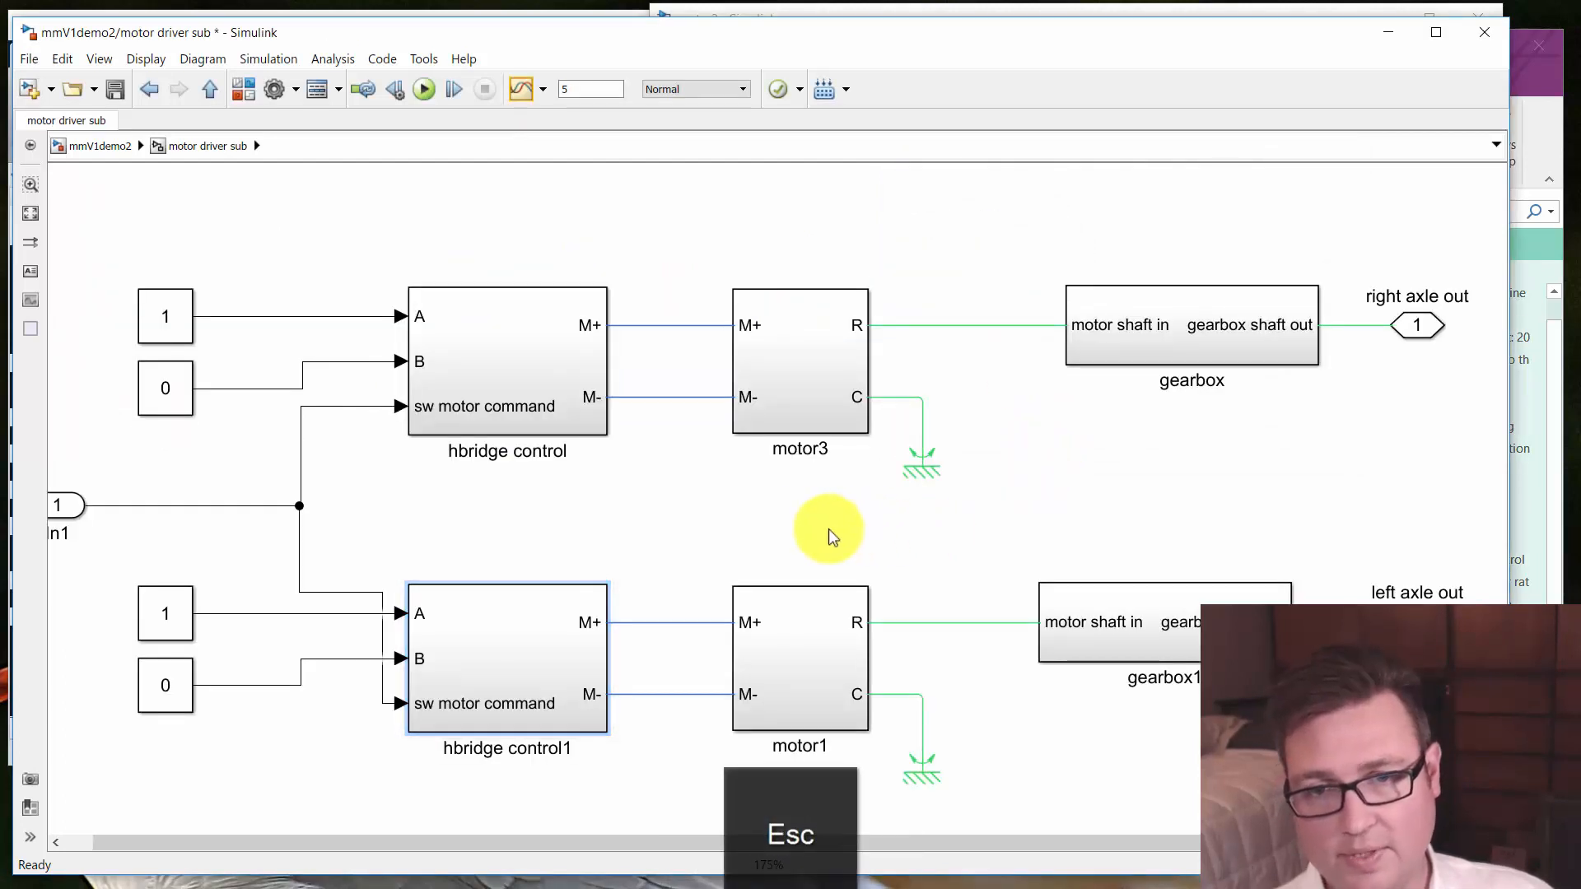
# Save the mmV1demo2 model and run its simulation in Mechanics Explorer
pyautogui.click(769, 518)
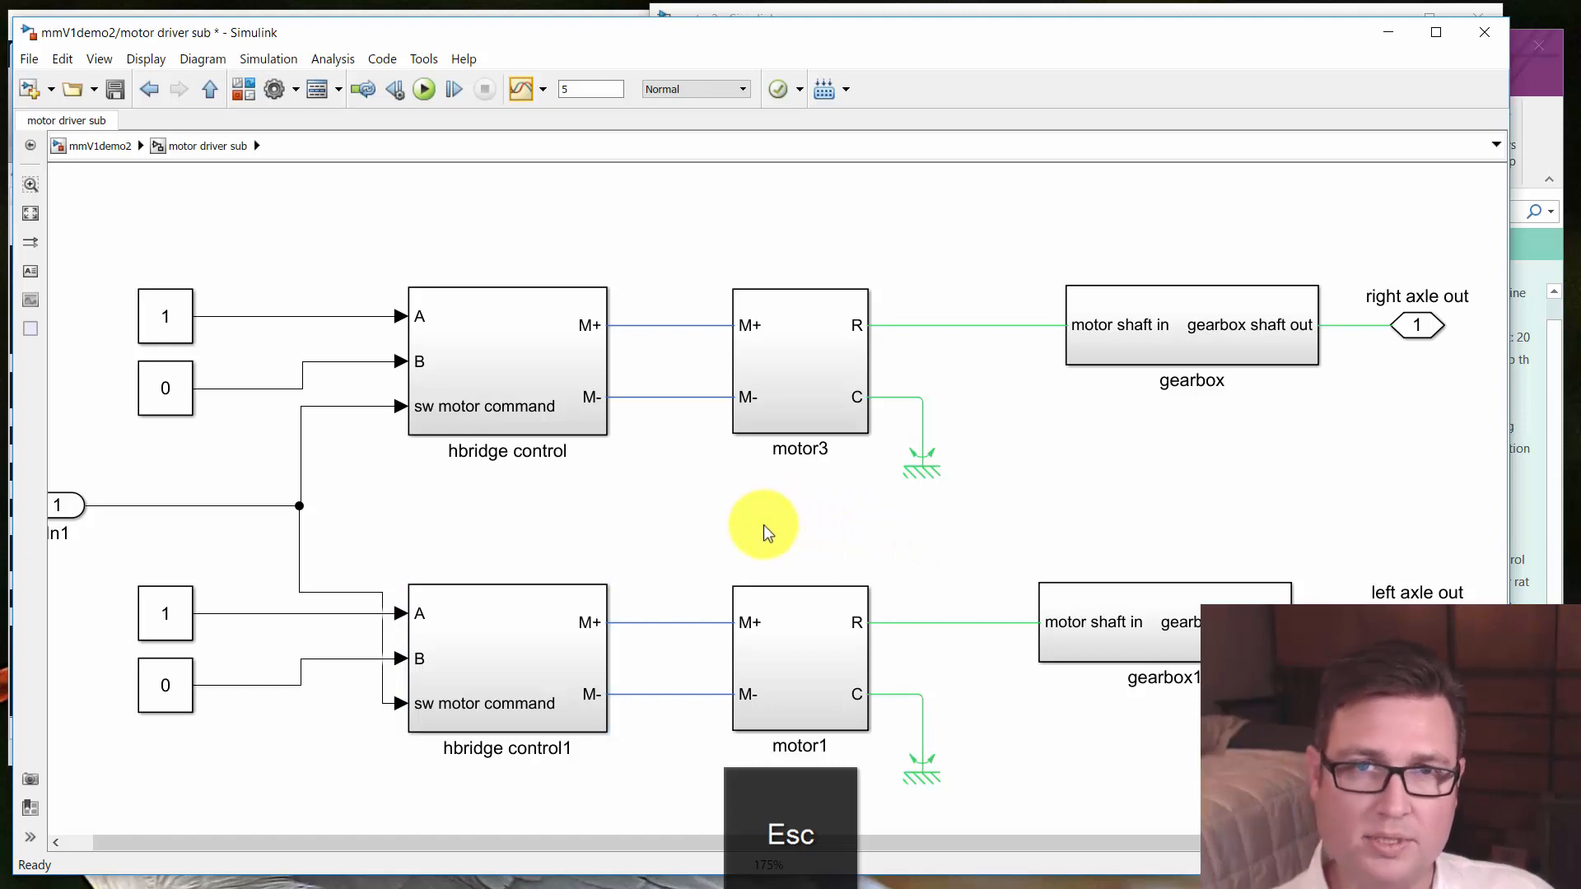
pyautogui.click(764, 525)
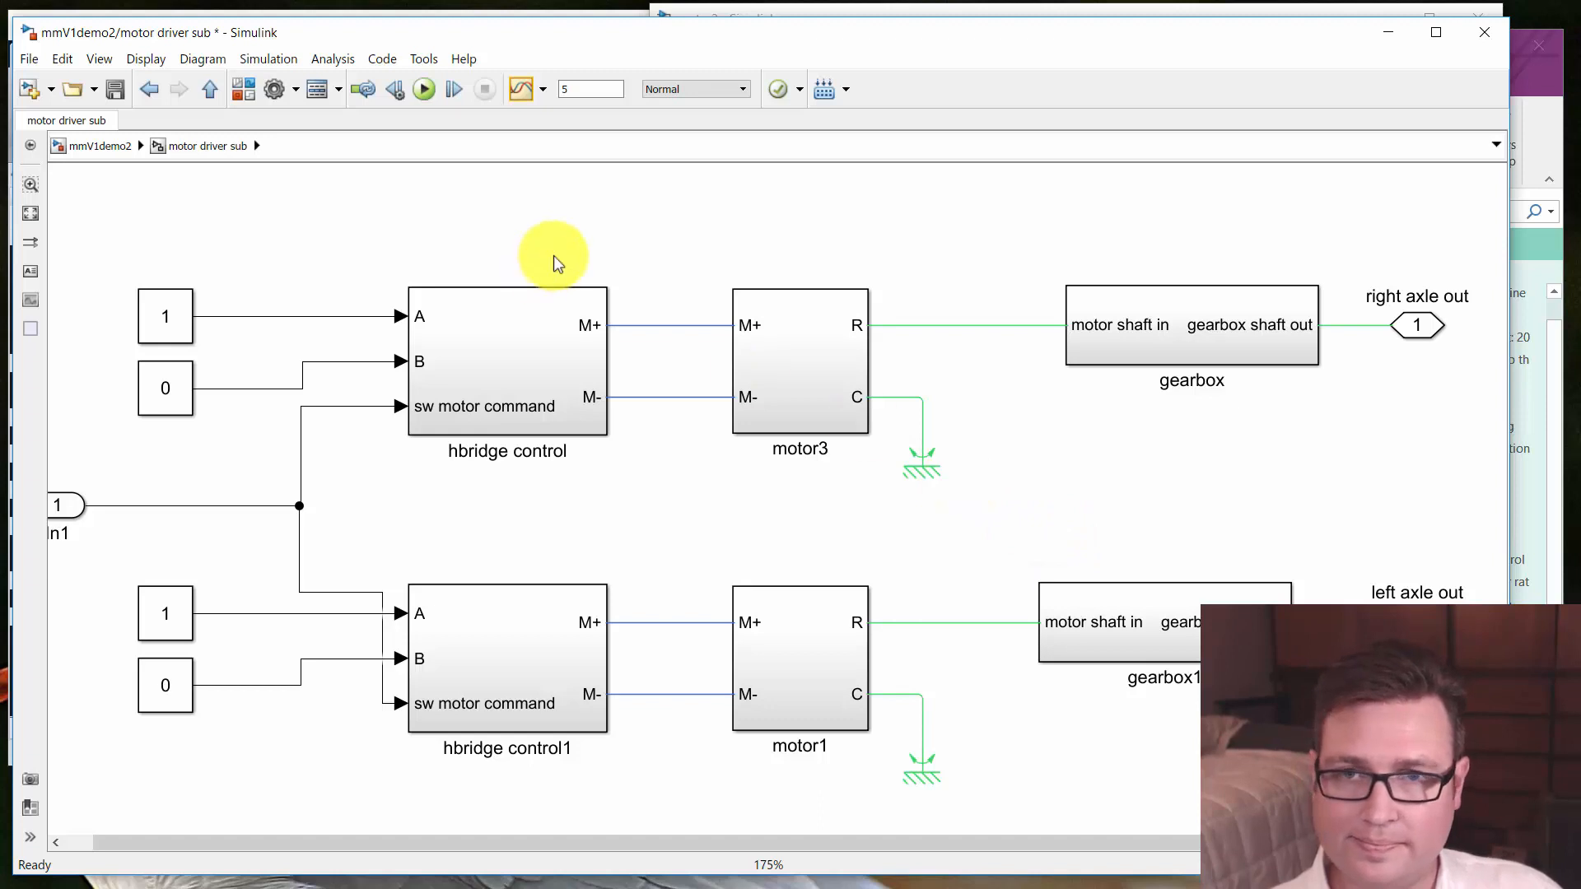
pyautogui.click(115, 91)
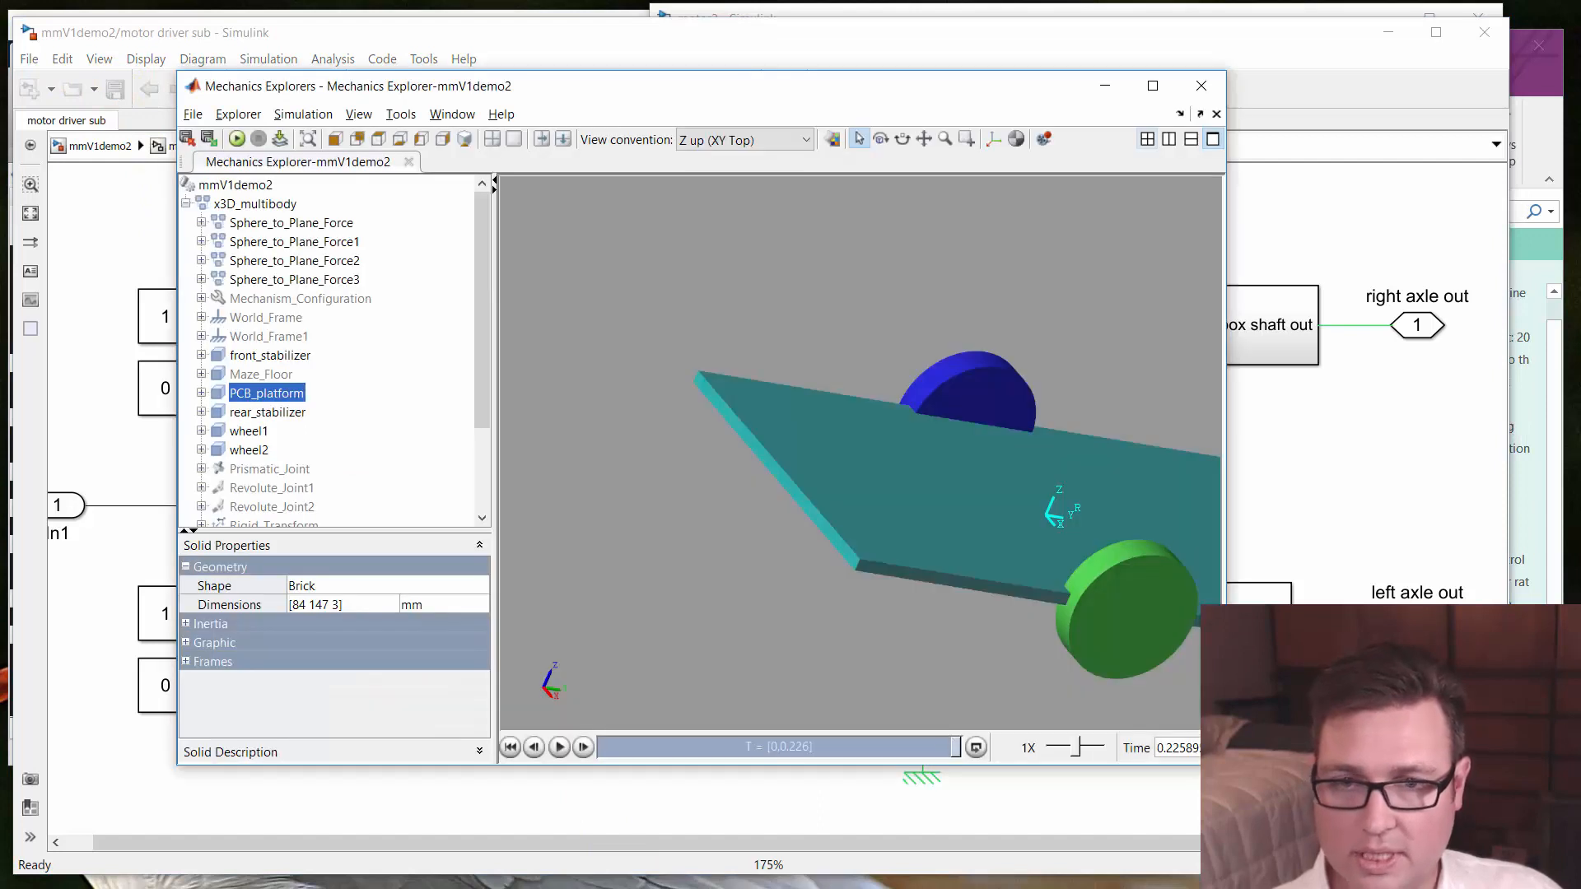
pyautogui.click(236, 140)
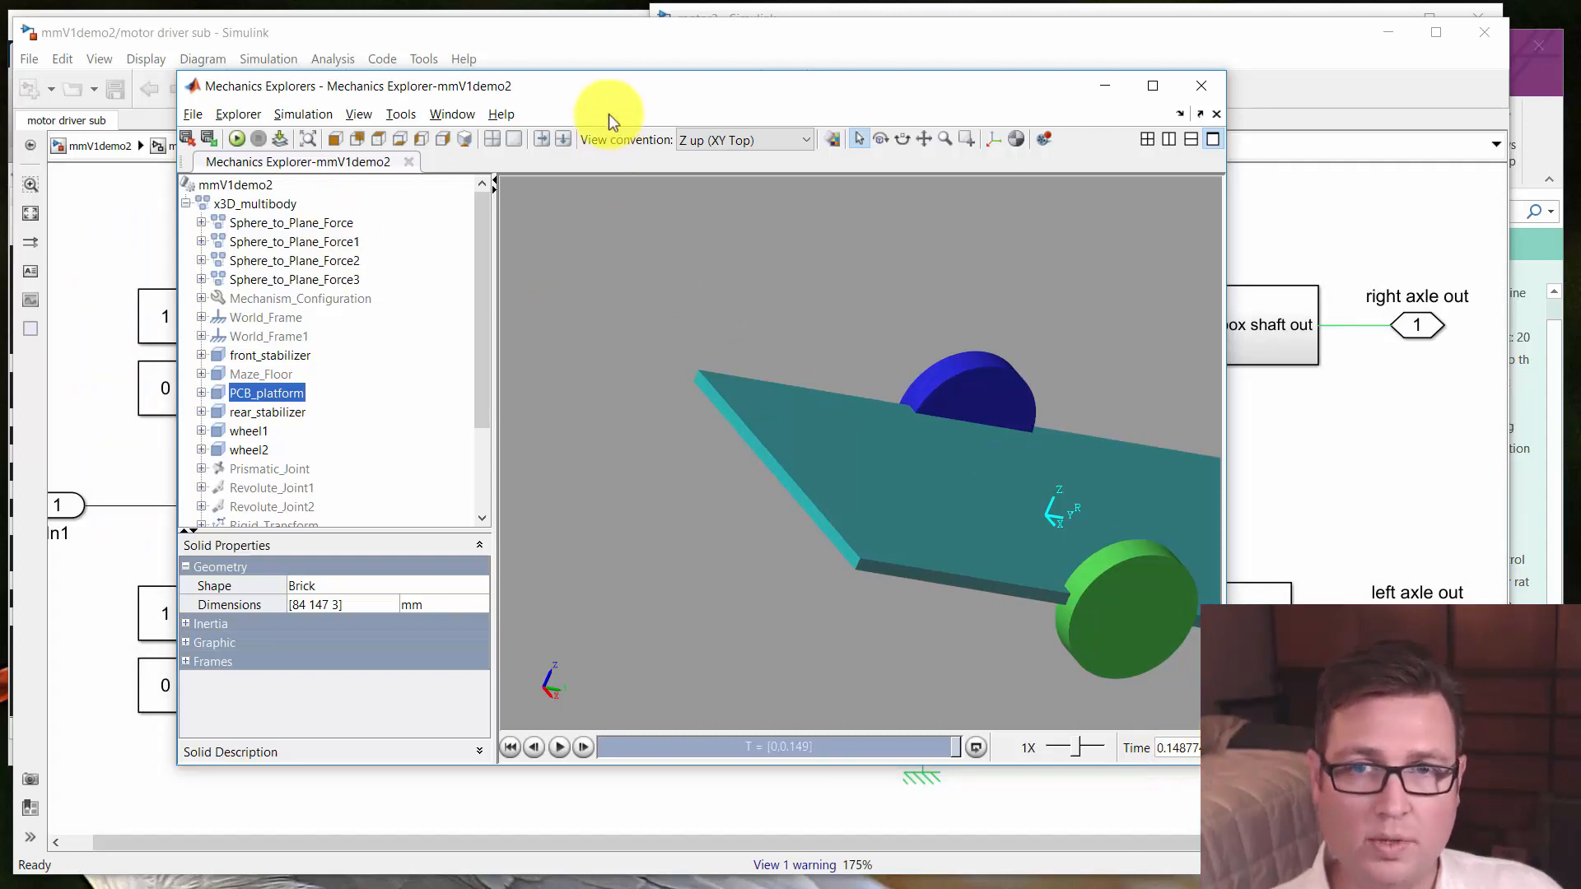
# Rerun the simulation with the current Scope in hbridge control open, and fit its axes to the trace
pyautogui.moveTo(610, 89); pyautogui.dragTo(668, 99)
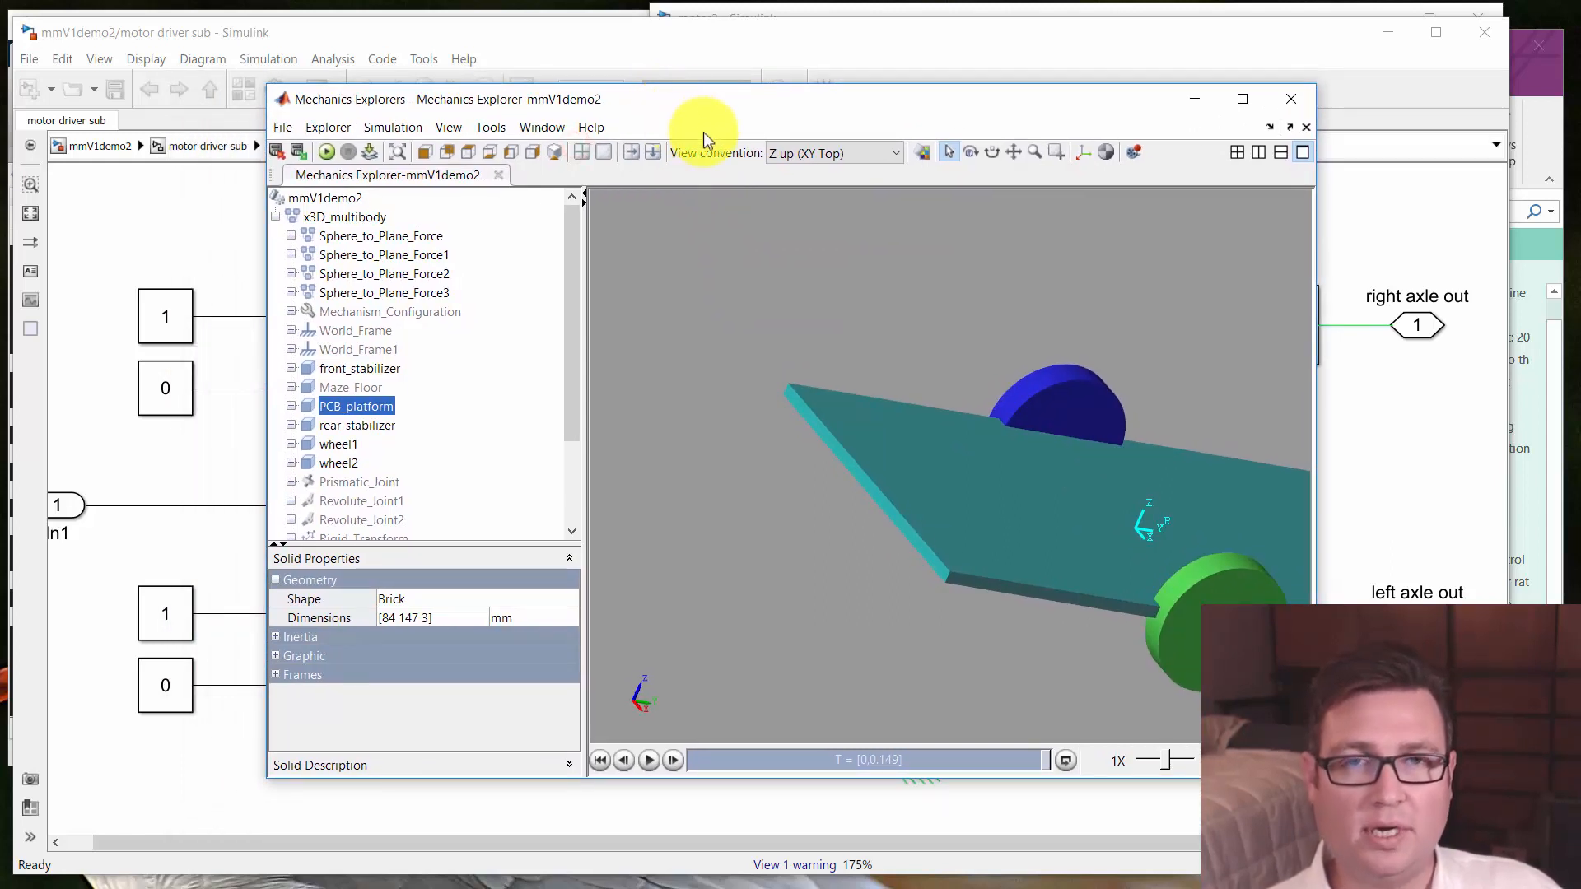
pyautogui.click(180, 233)
pyautogui.doubleClick(499, 343)
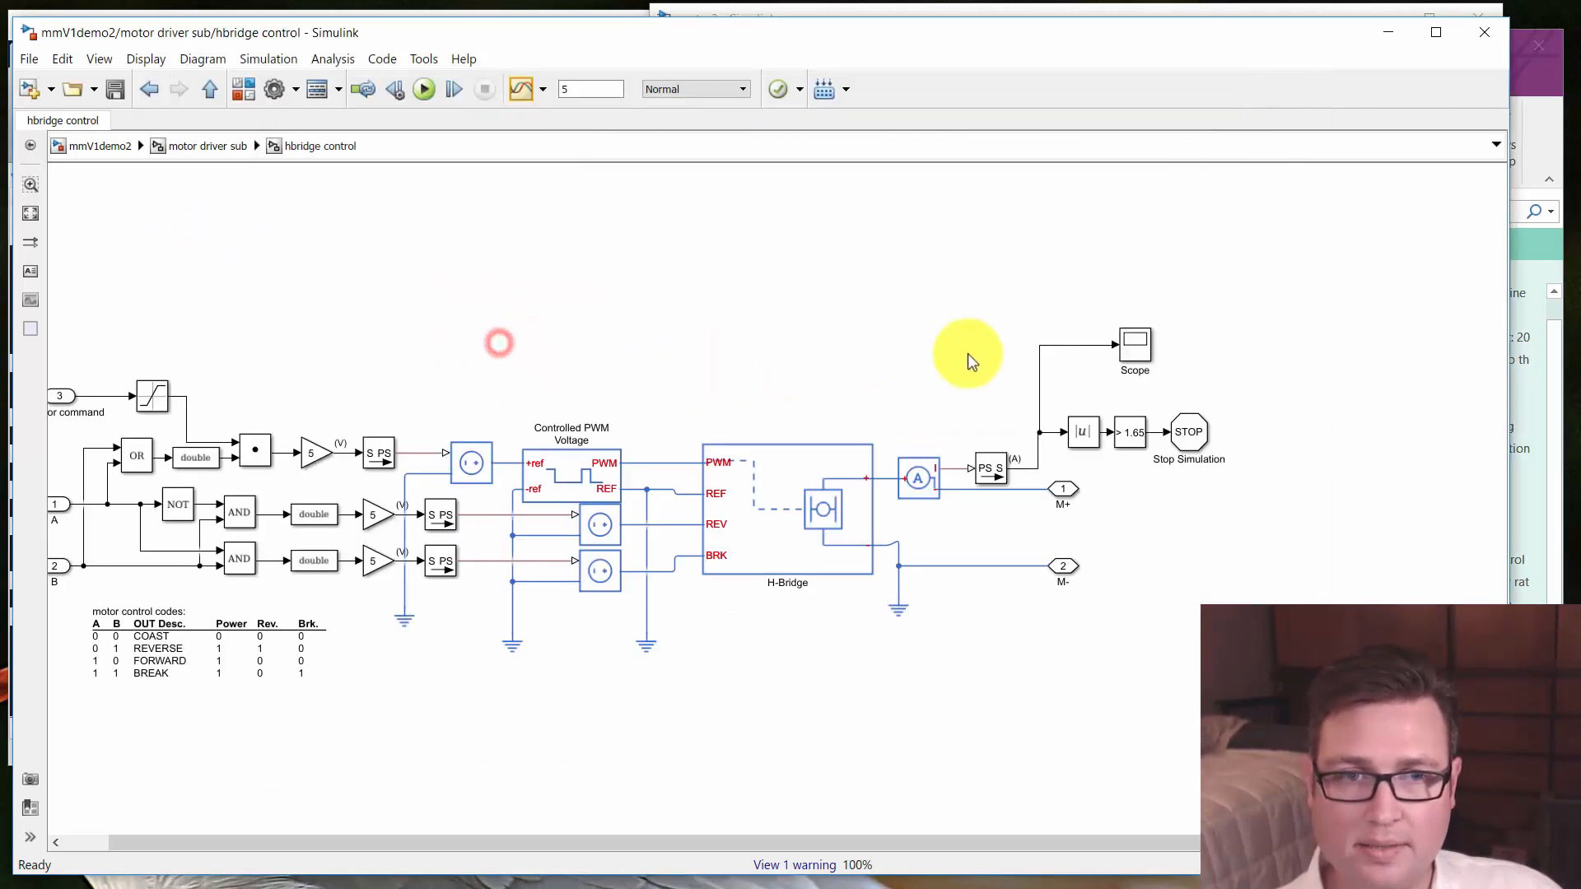
pyautogui.doubleClick(1134, 344)
pyautogui.hotkey('ctrl', 't')
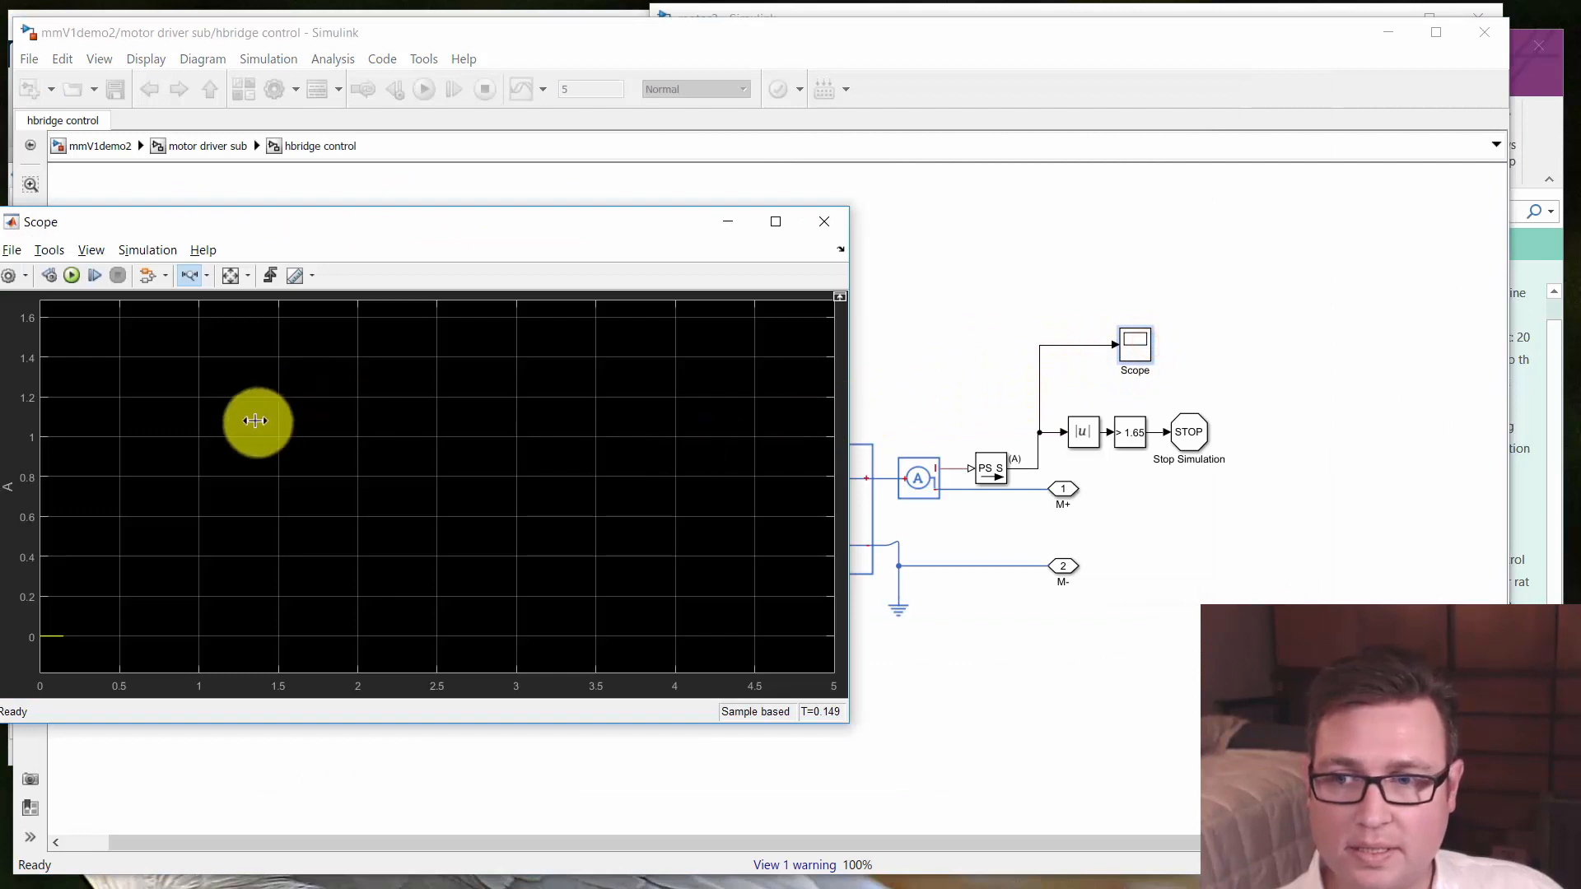
pyautogui.click(234, 278)
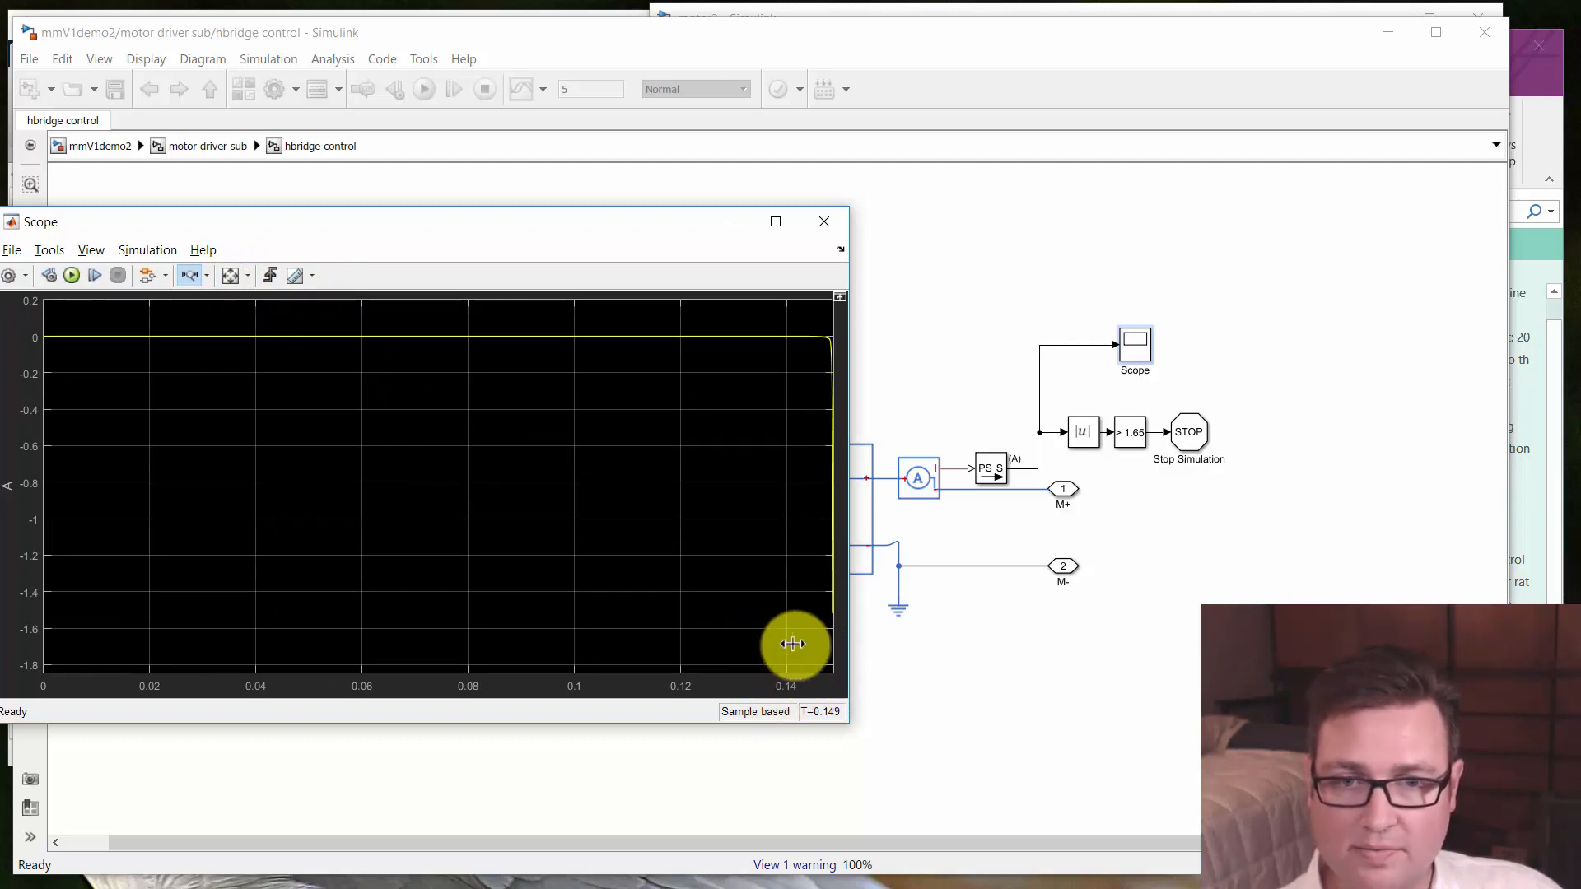
# Return to the top level of mmV1demo2 and look inside the 3D multibody subsystem
pyautogui.click(1173, 640)
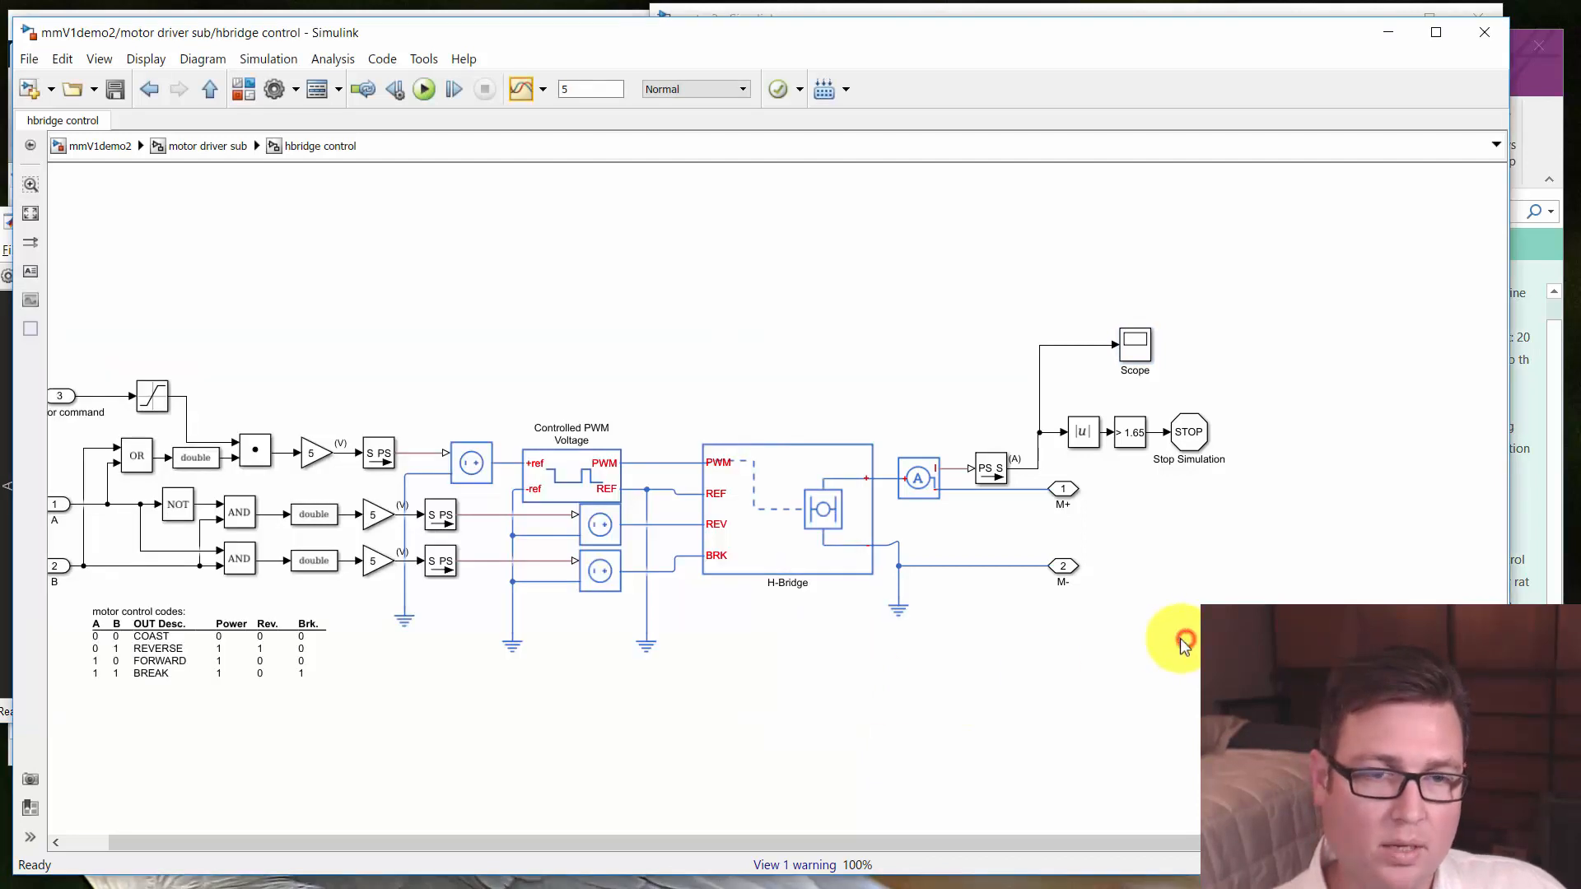
pyautogui.scroll(-2, 398, 363)
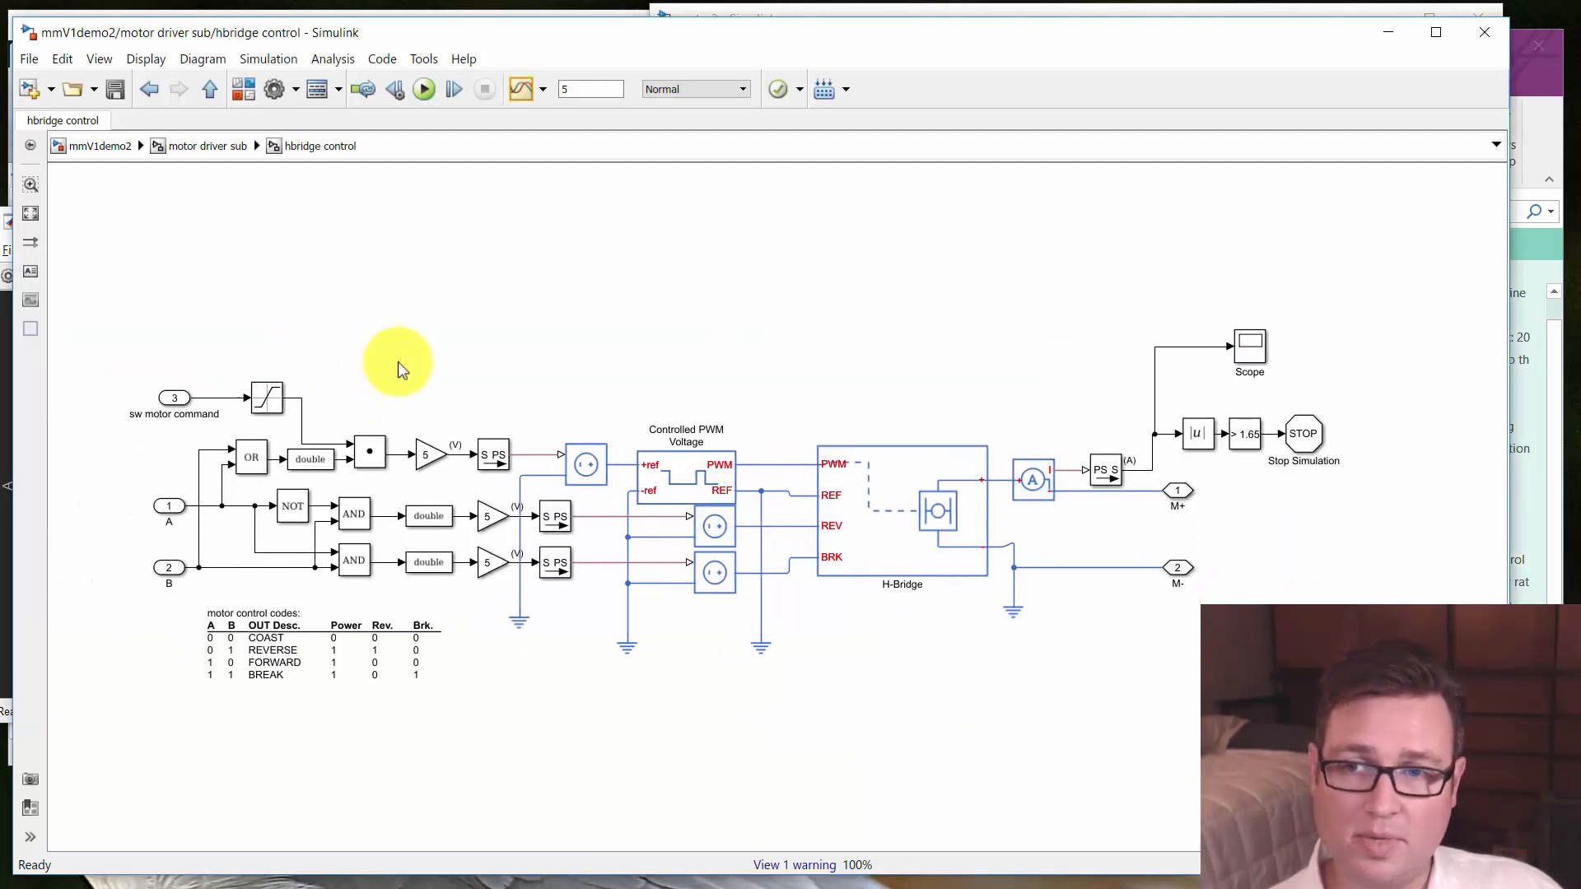
pyautogui.press('Escape')
pyautogui.press('Escape')
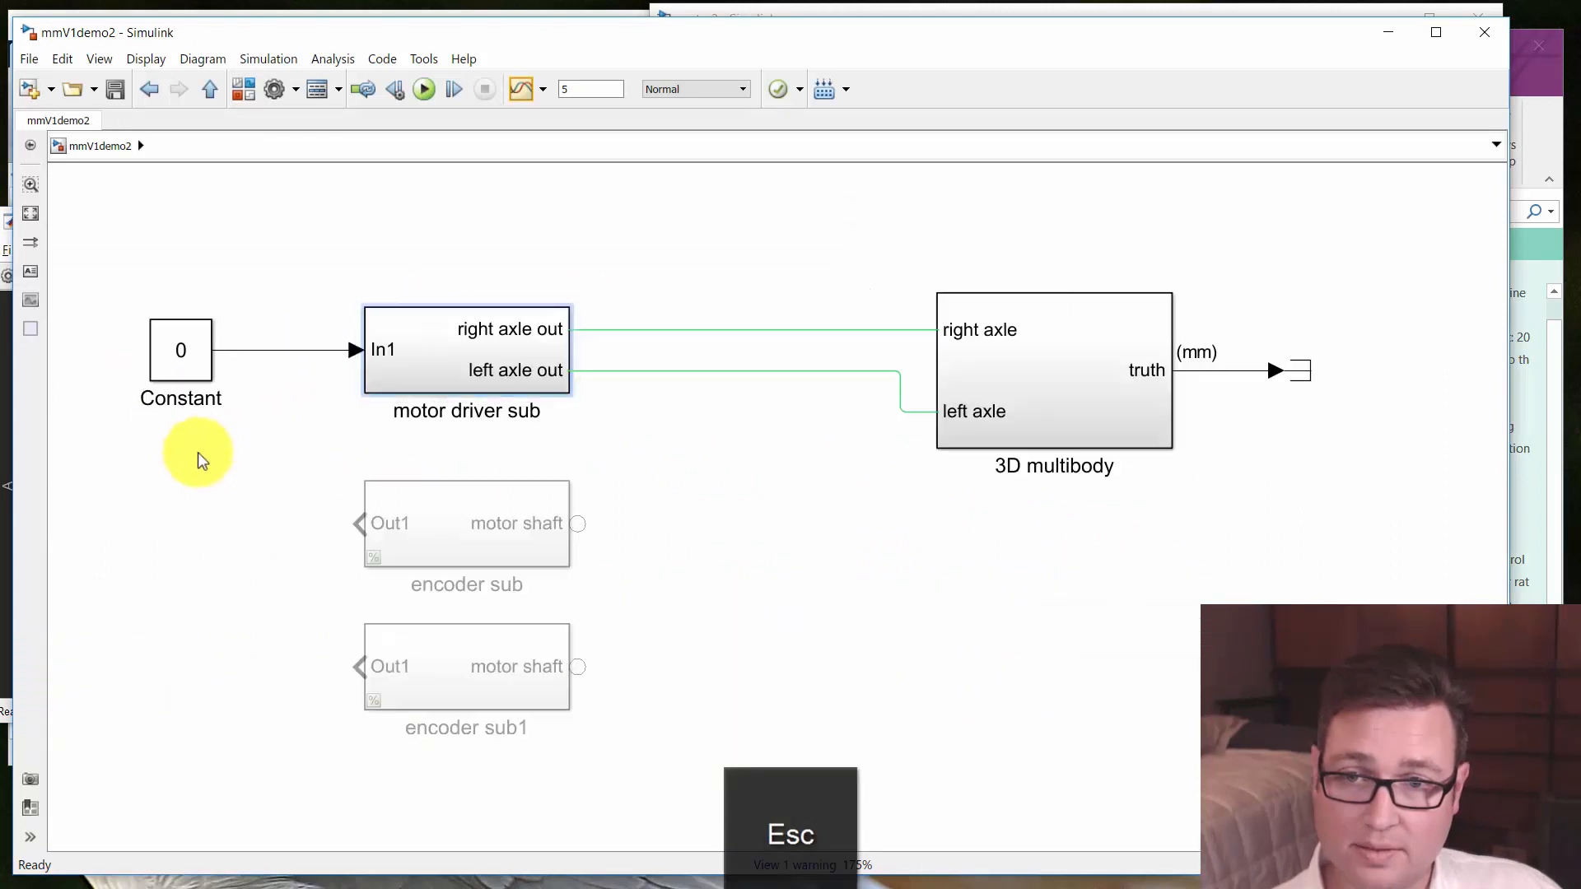
pyautogui.click(815, 530)
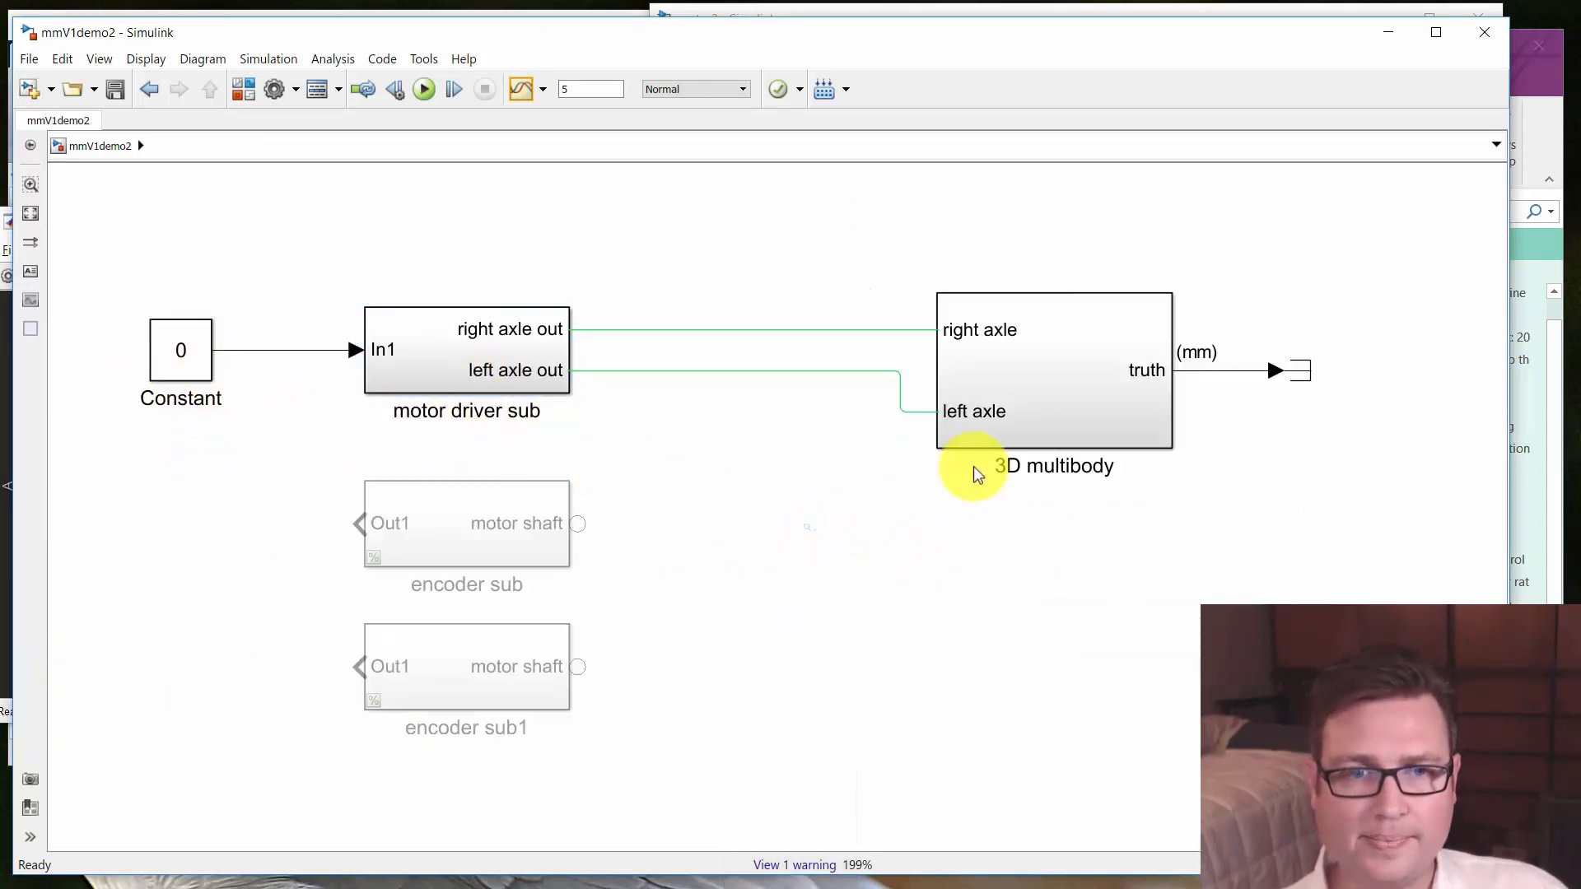
pyautogui.doubleClick(1052, 373)
pyautogui.press('Escape')
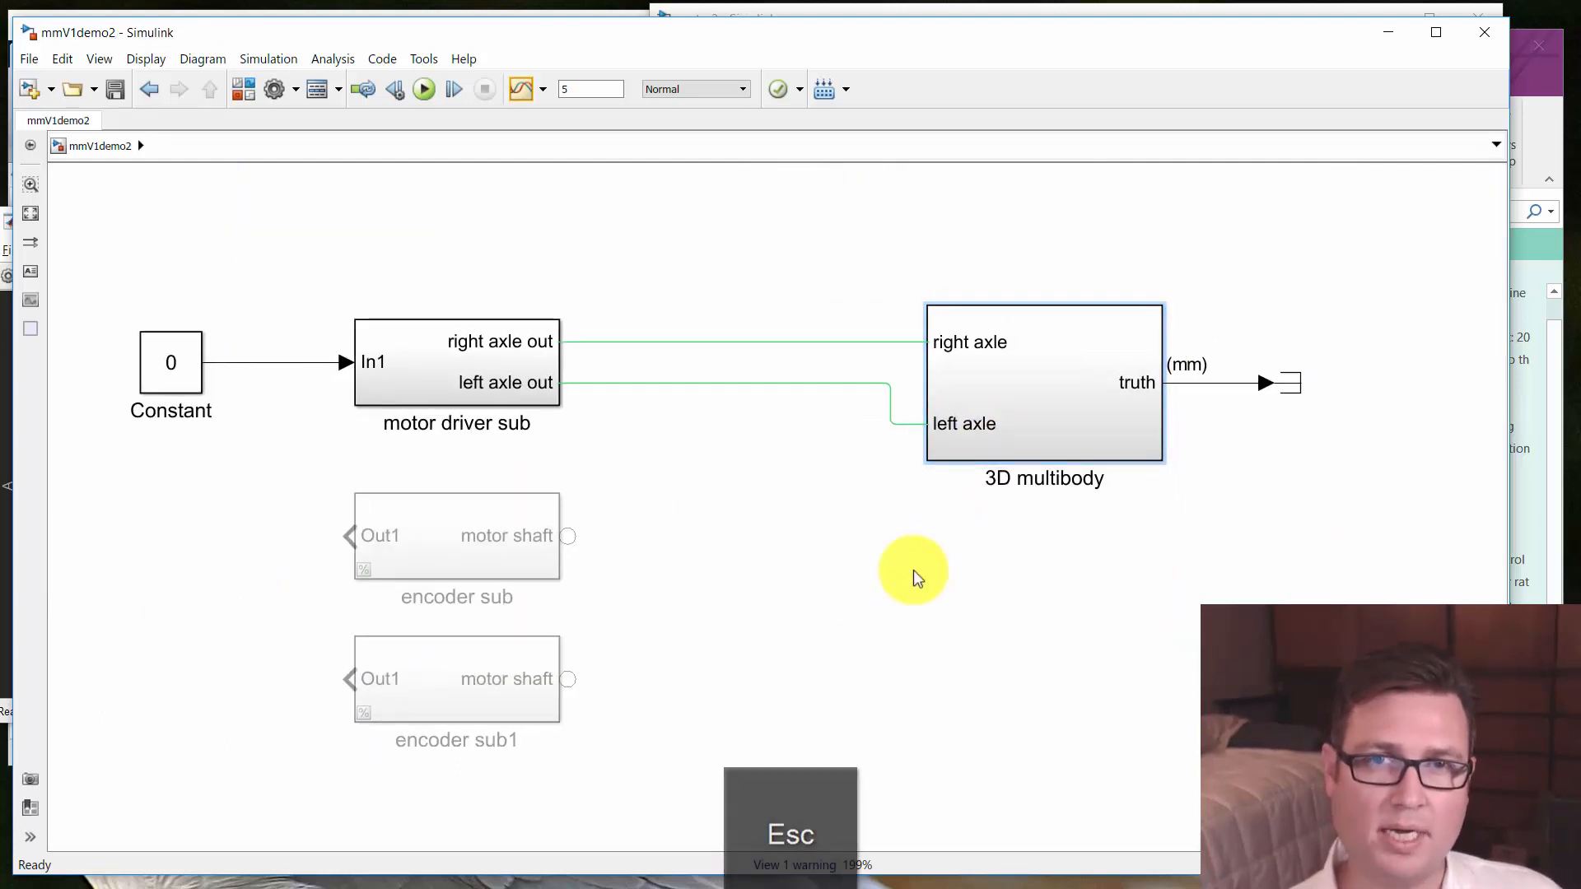
pyautogui.click(193, 379)
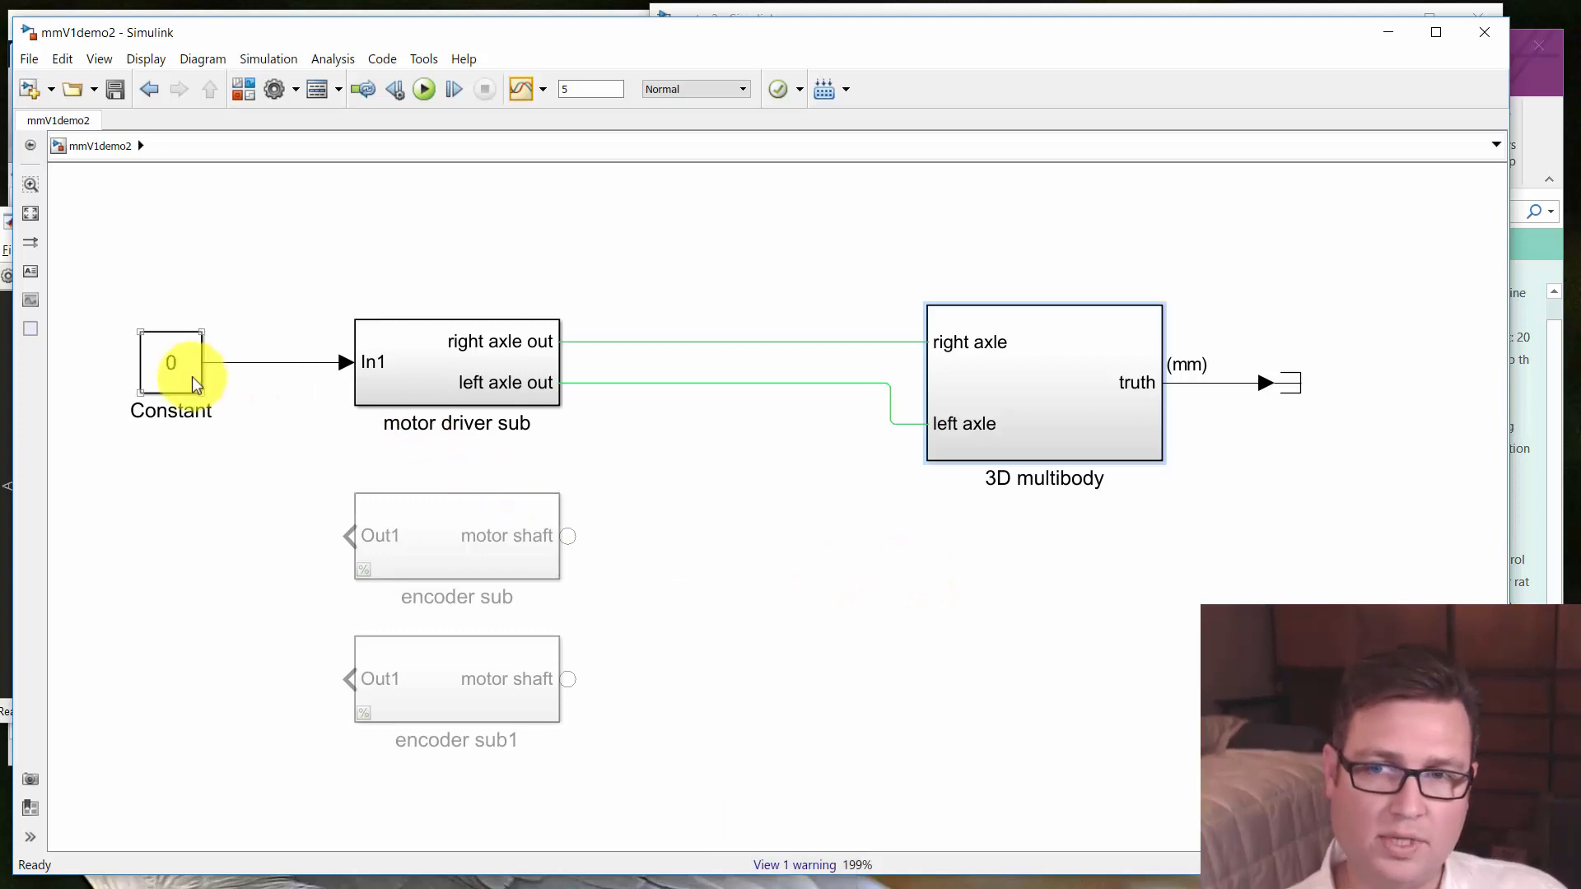
pyautogui.click(528, 369)
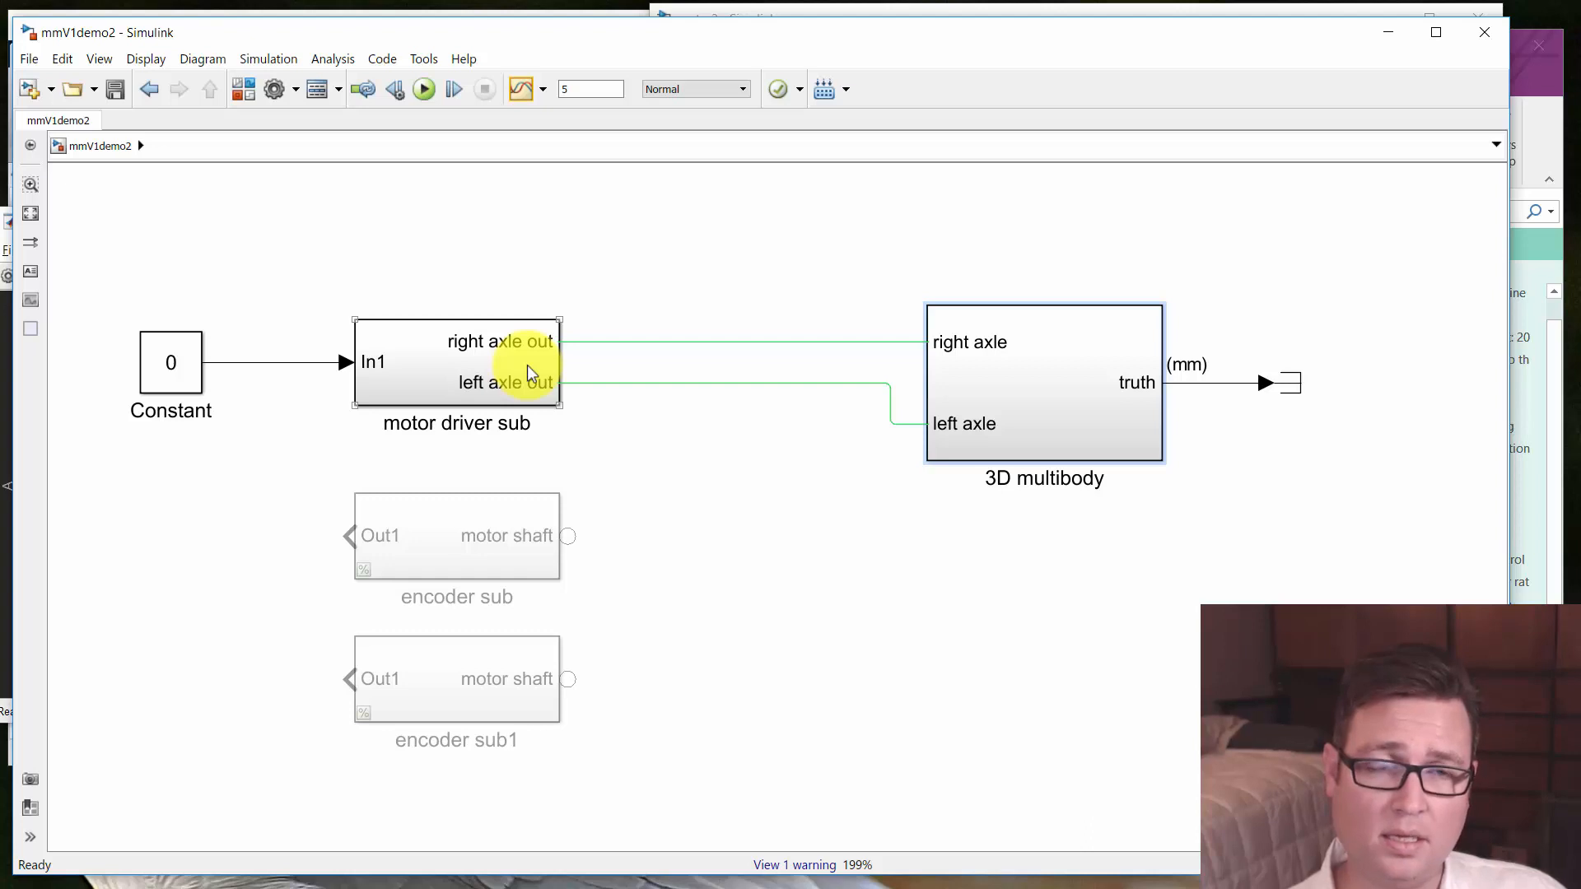
pyautogui.click(993, 405)
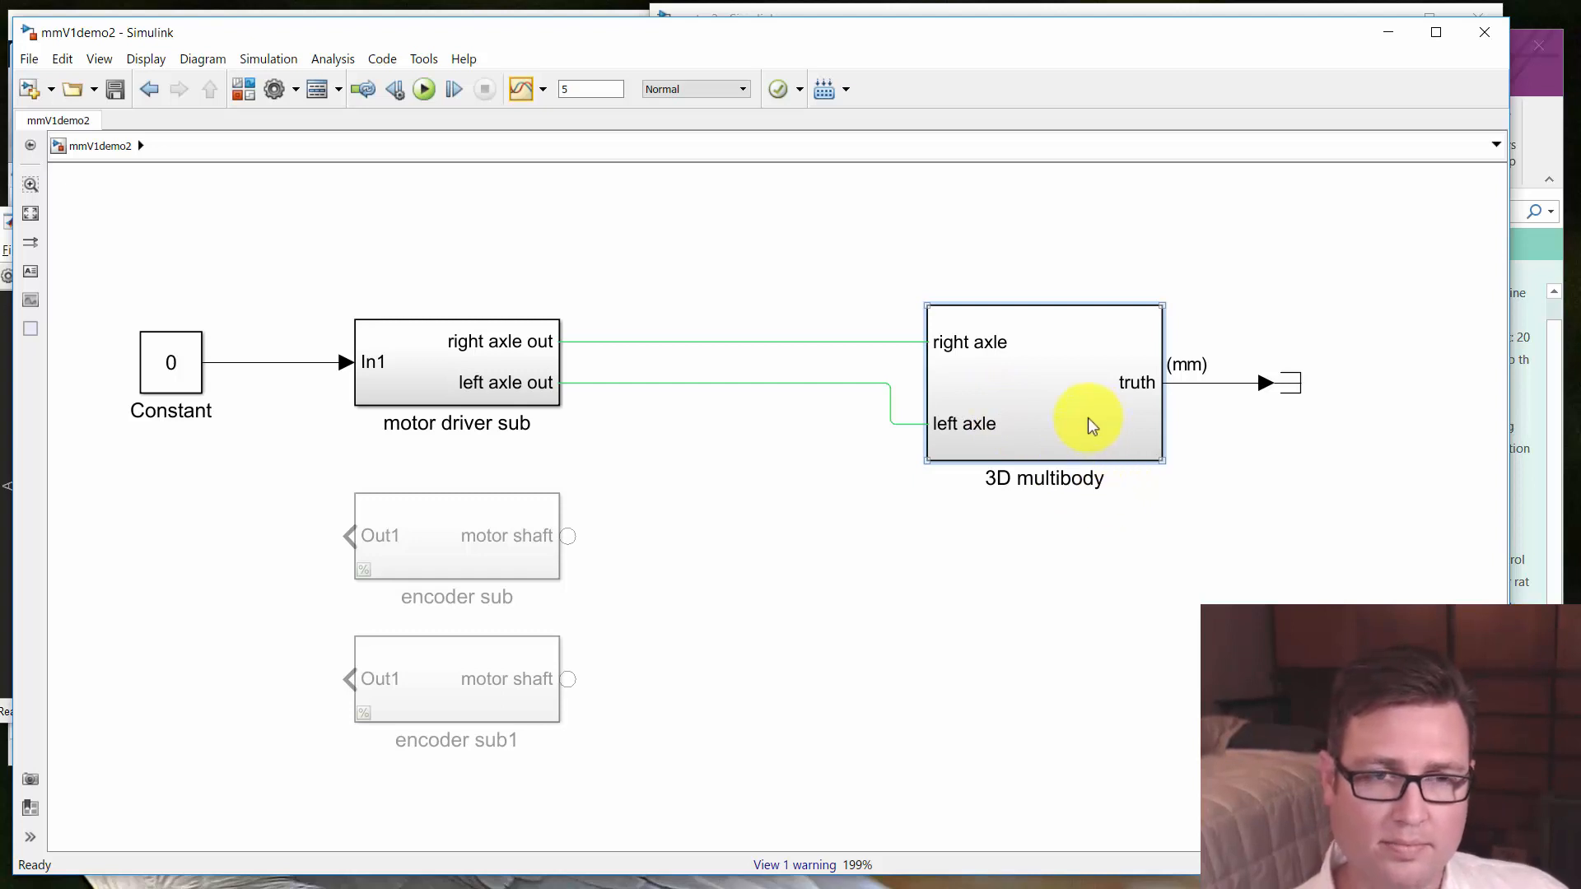
# Open the 3D multibody subsystem and bring its wheel joints and bridge blocks into view
pyautogui.click(142, 374)
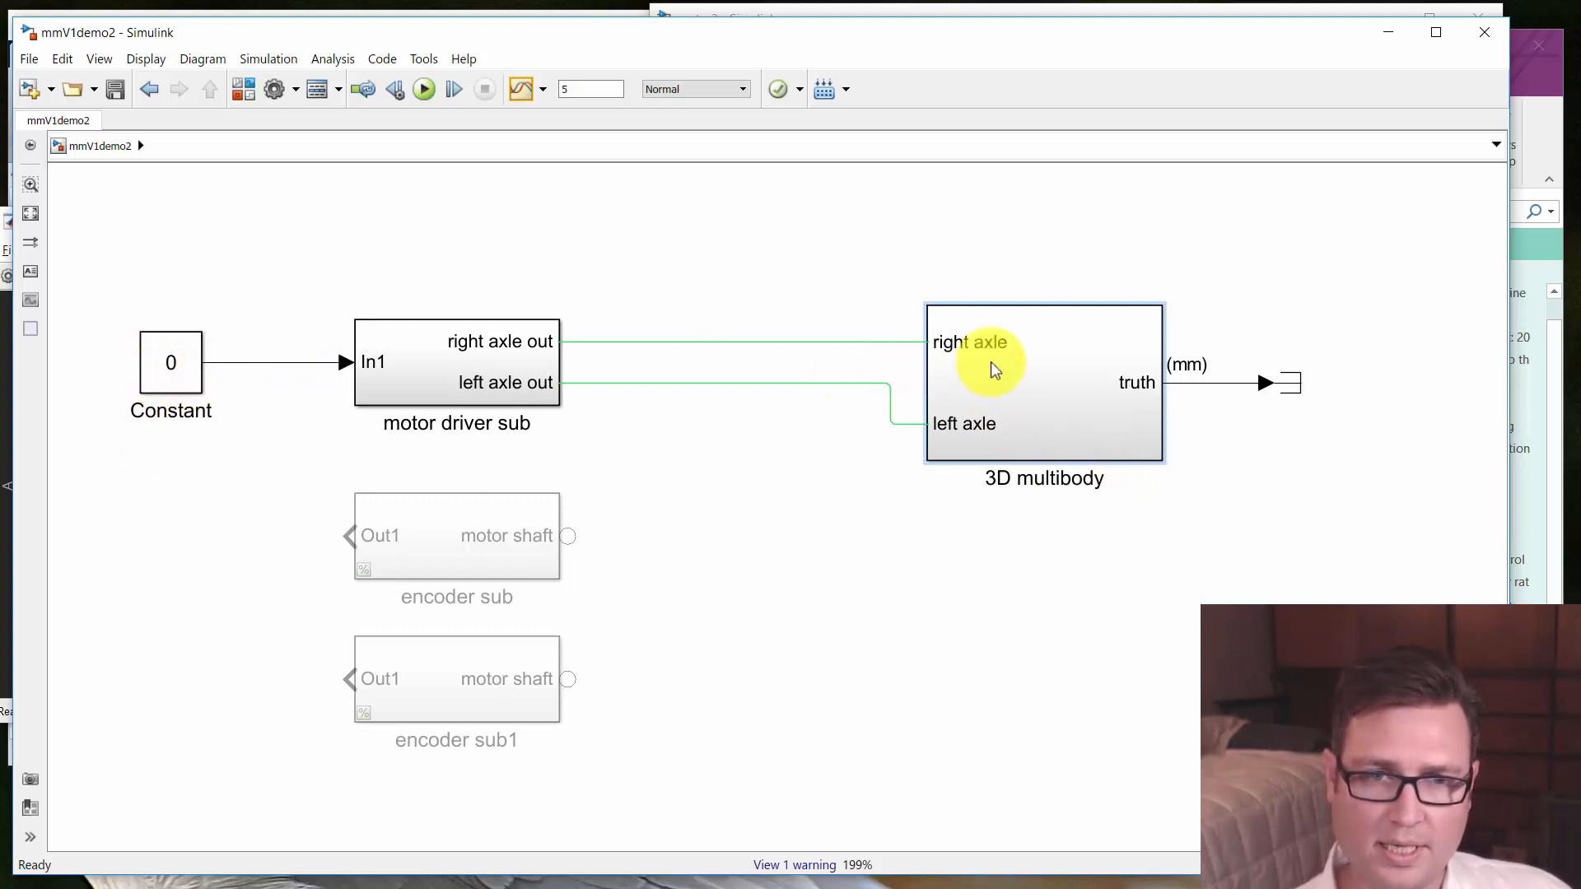
pyautogui.click(933, 425)
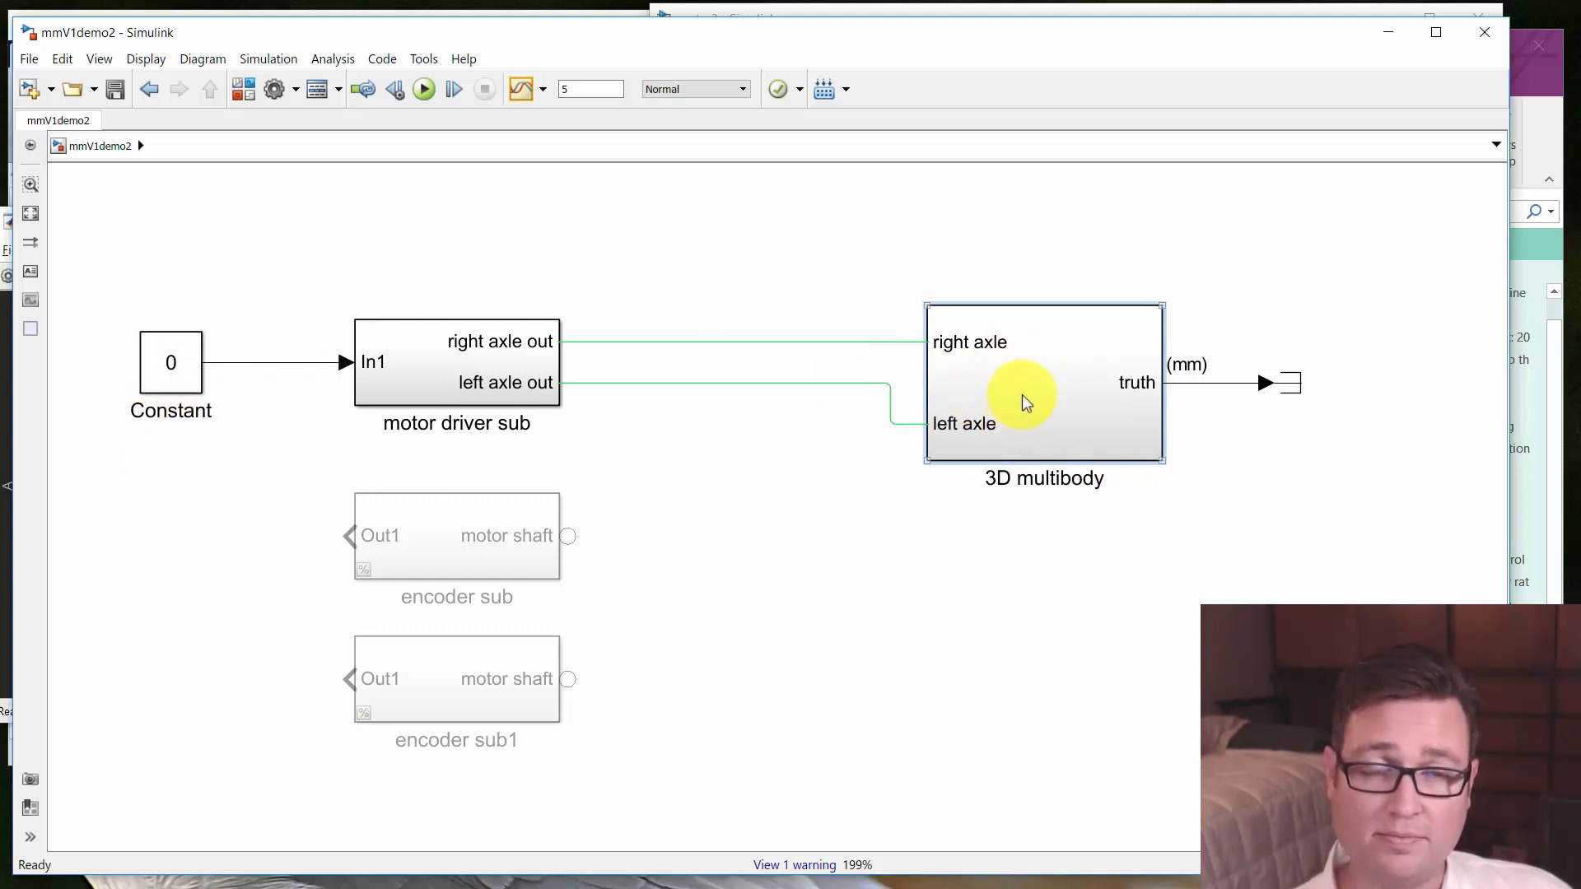
pyautogui.doubleClick(1089, 398)
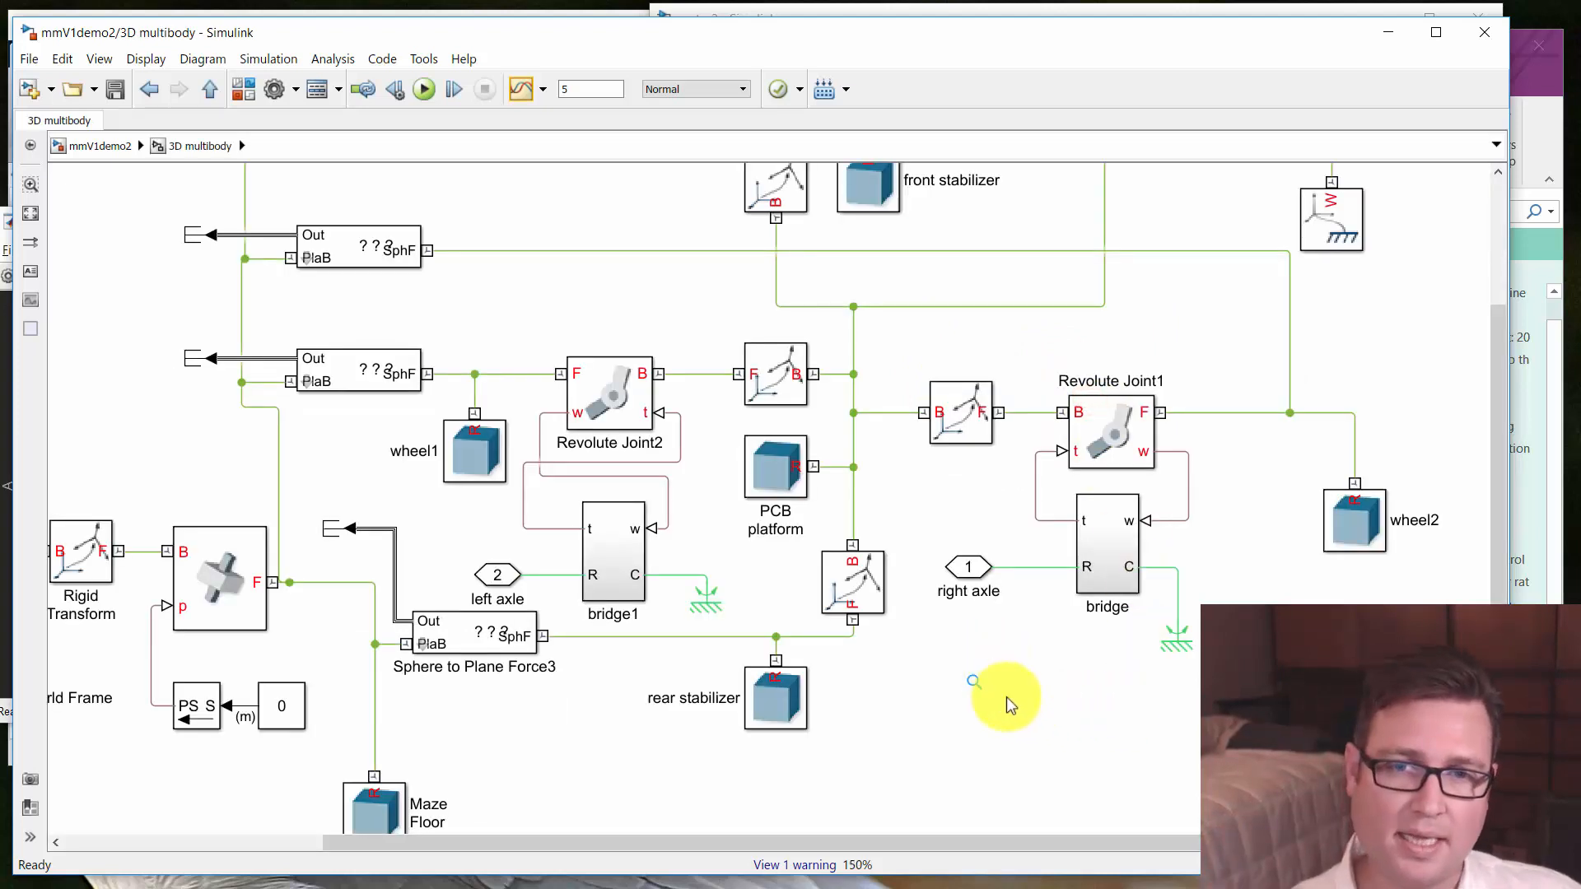
pyautogui.moveTo(911, 519); pyautogui.dragTo(1006, 531)
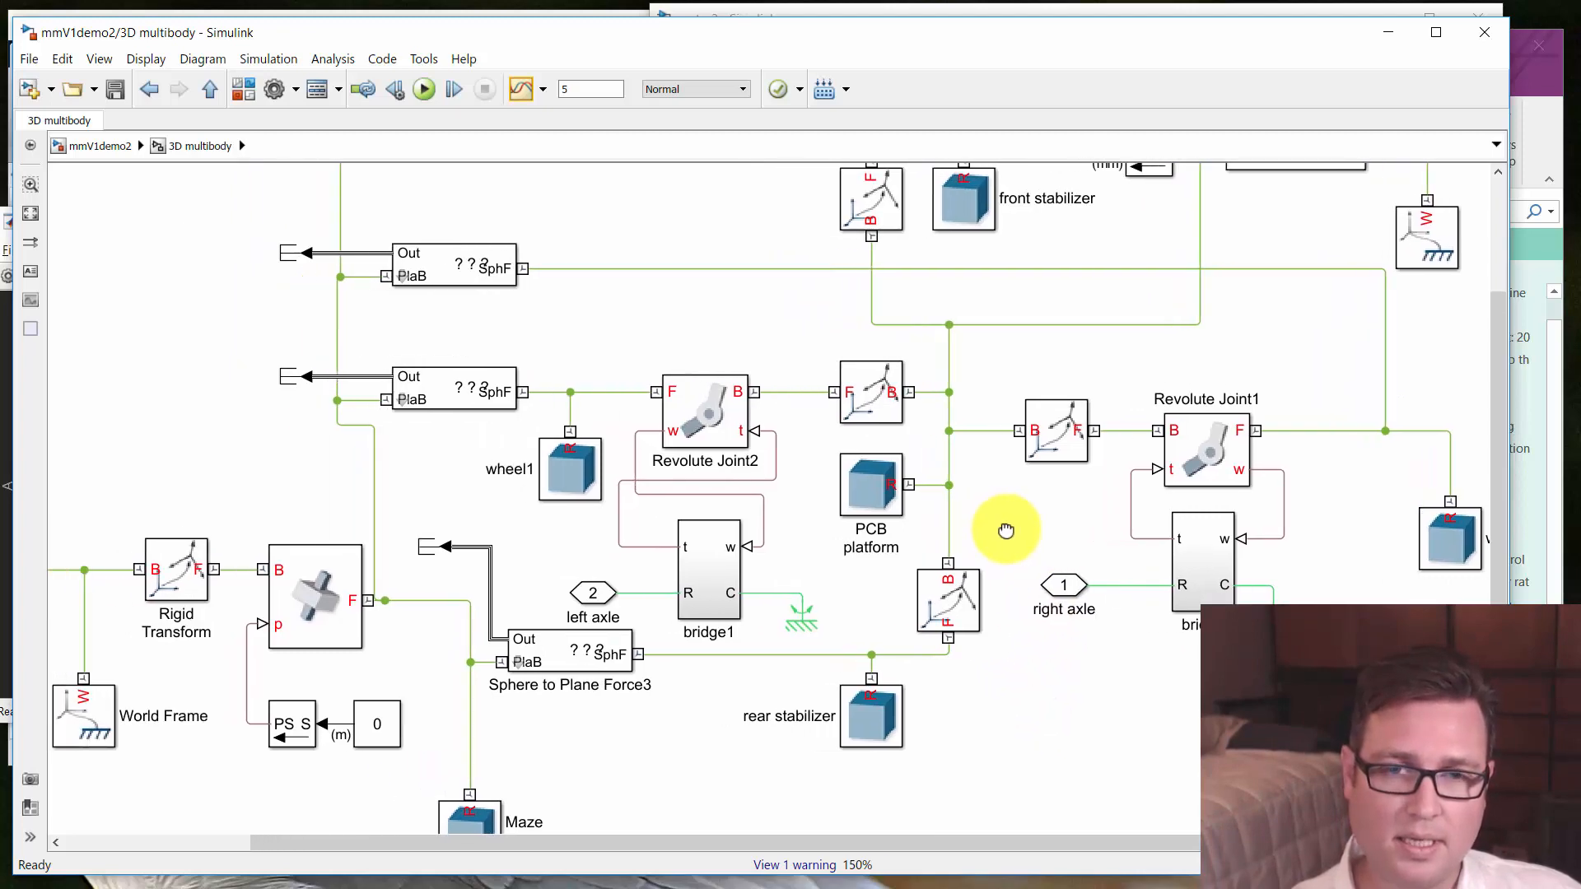
# Check the properties of Revolute Joint2 and look over the bridge blocks feeding both wheel joints
pyautogui.click(713, 417)
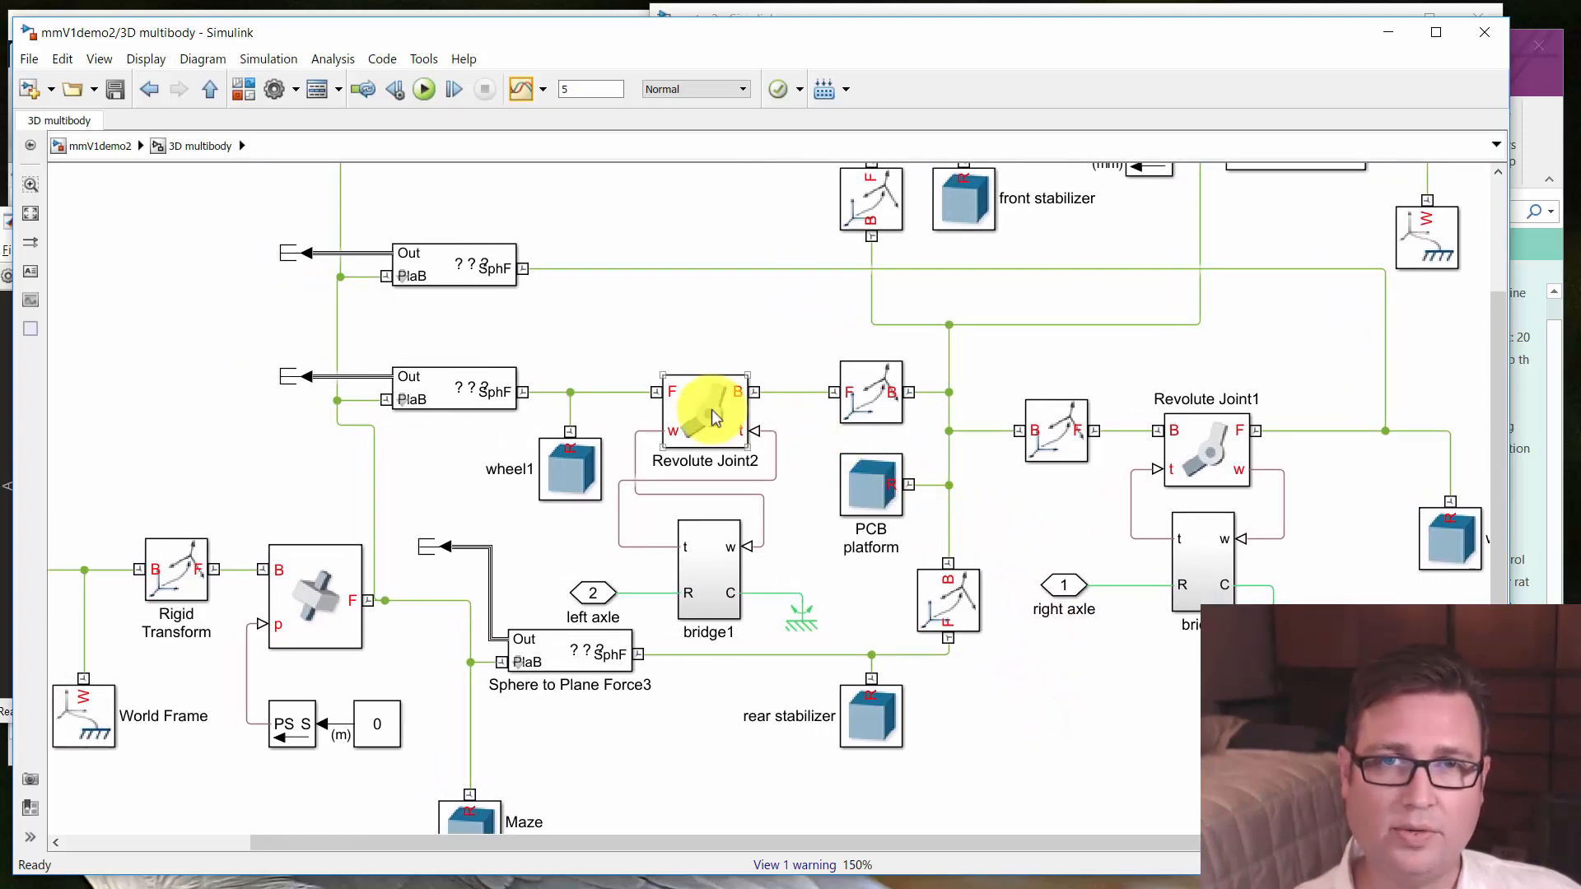
pyautogui.doubleClick(713, 417)
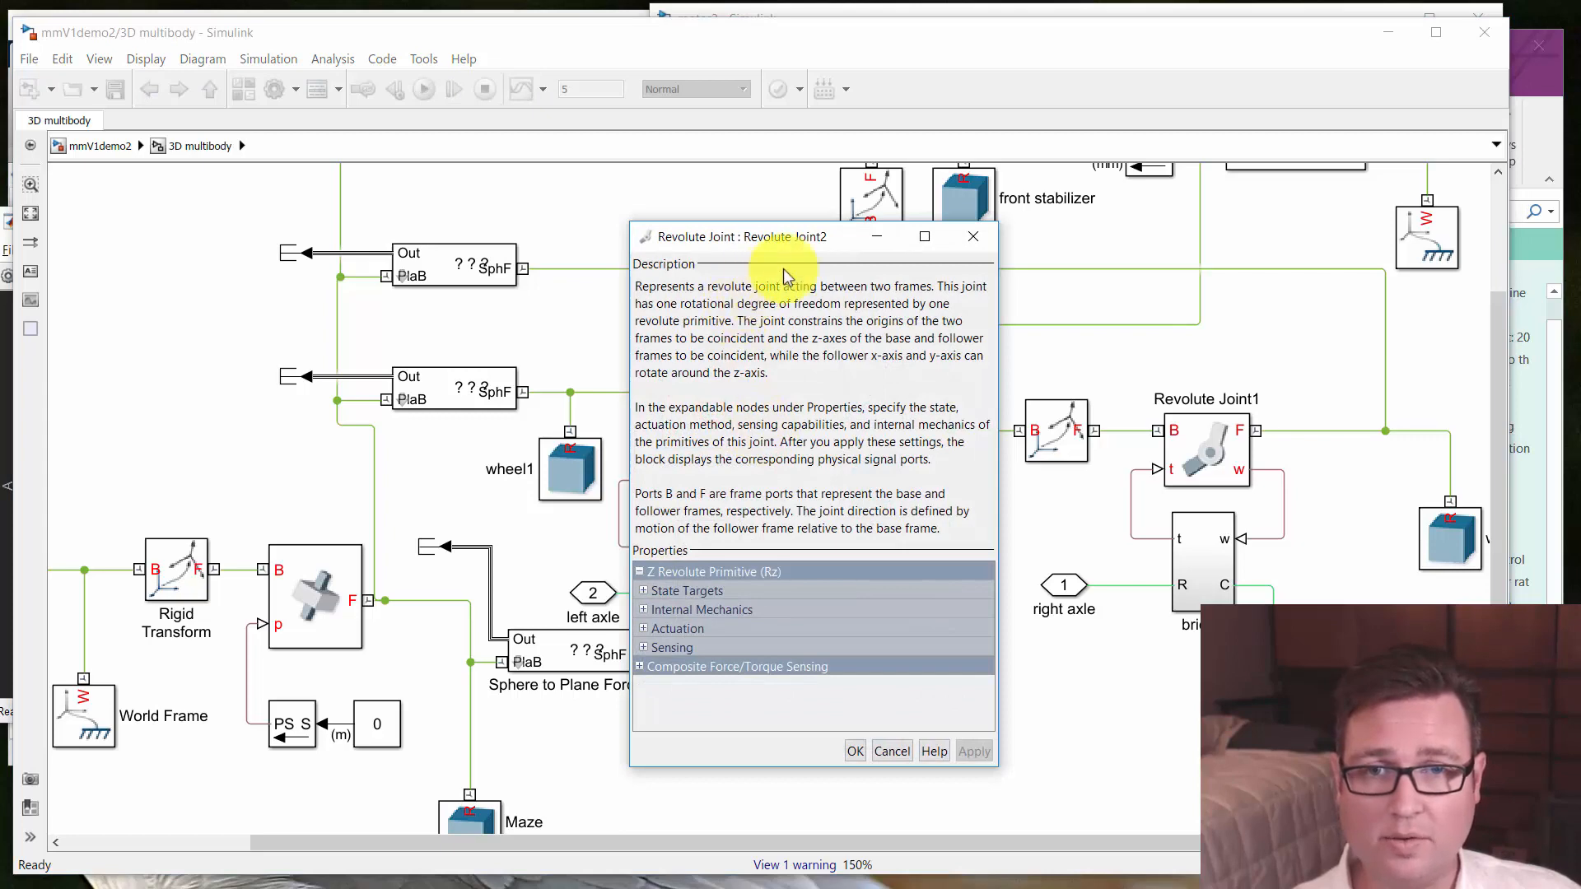
pyautogui.click(973, 236)
pyautogui.click(722, 572)
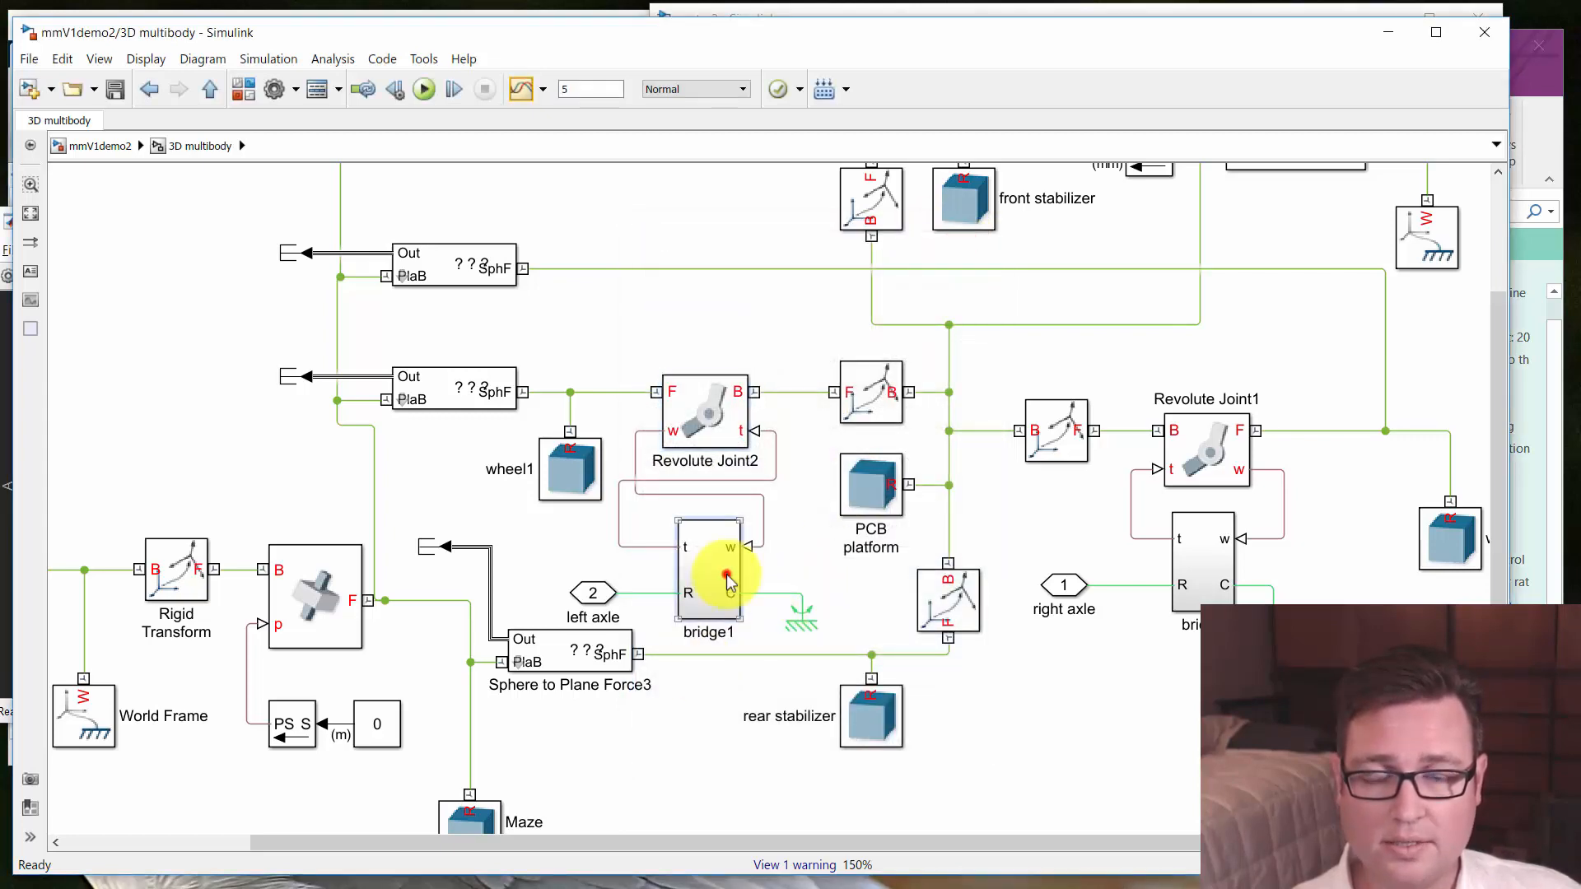
pyautogui.click(1208, 570)
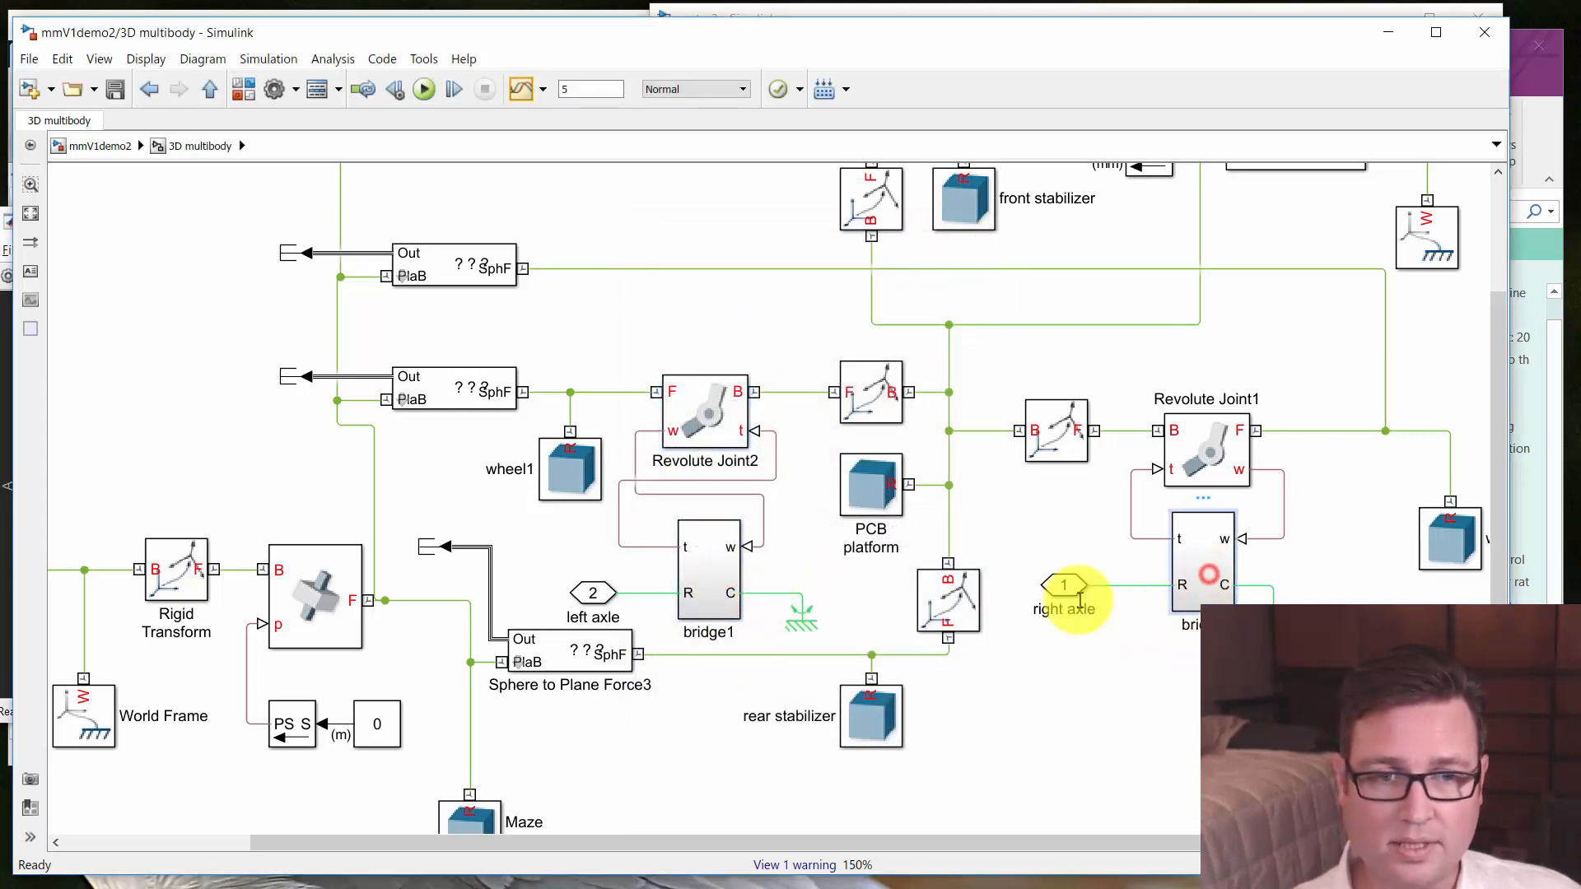
# Set the damping coefficient in Revolute Joint2's internal mechanics to 1e-3 N*m/(deg/s)
pyautogui.doubleClick(690, 426)
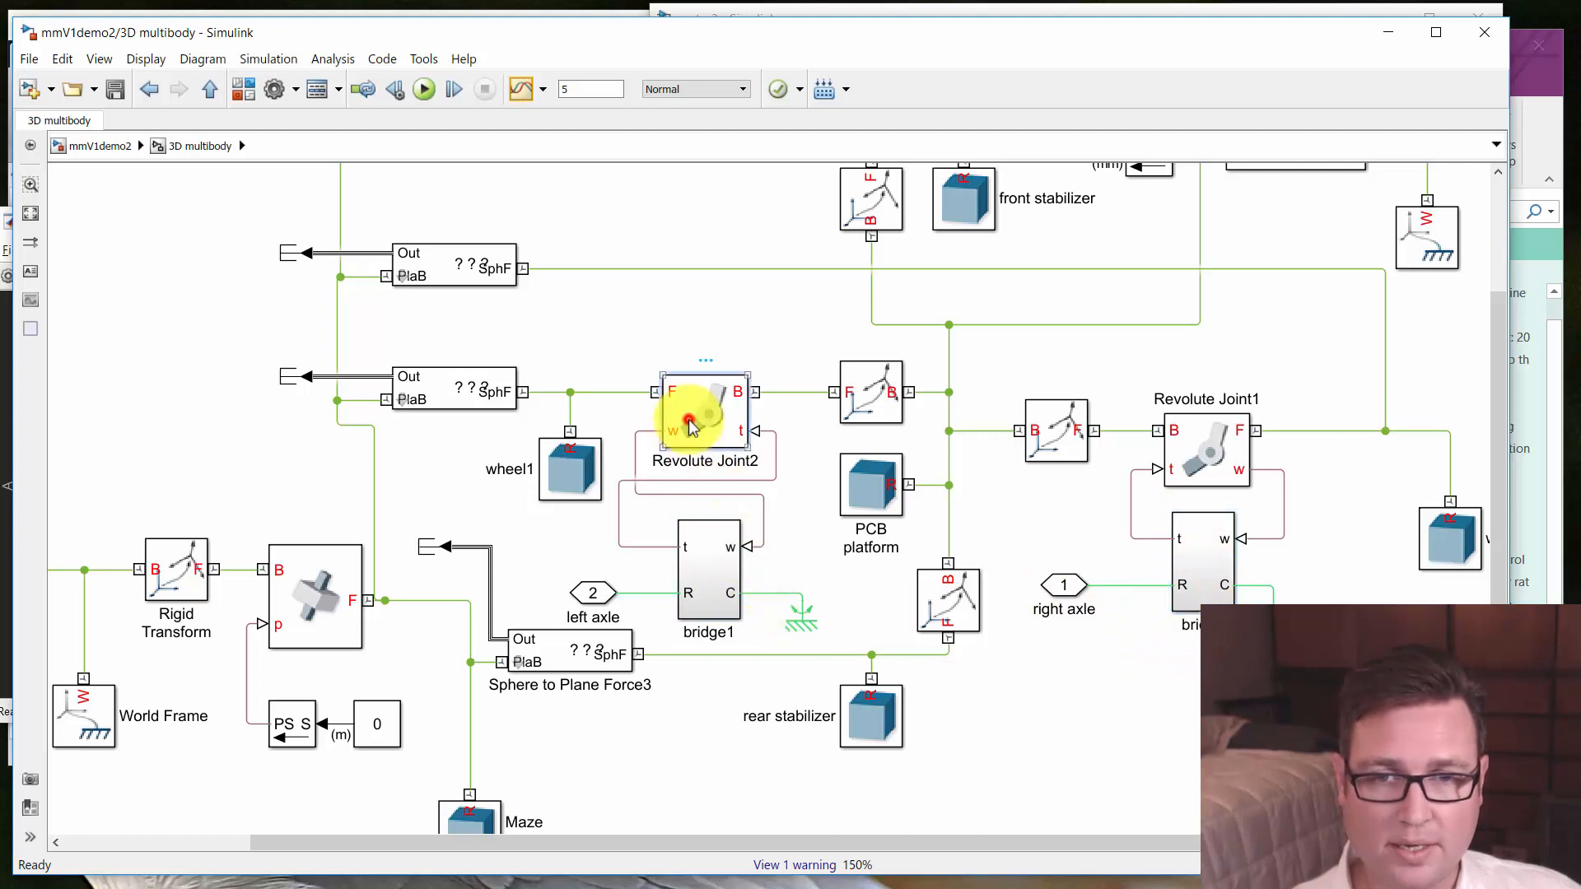
pyautogui.click(645, 610)
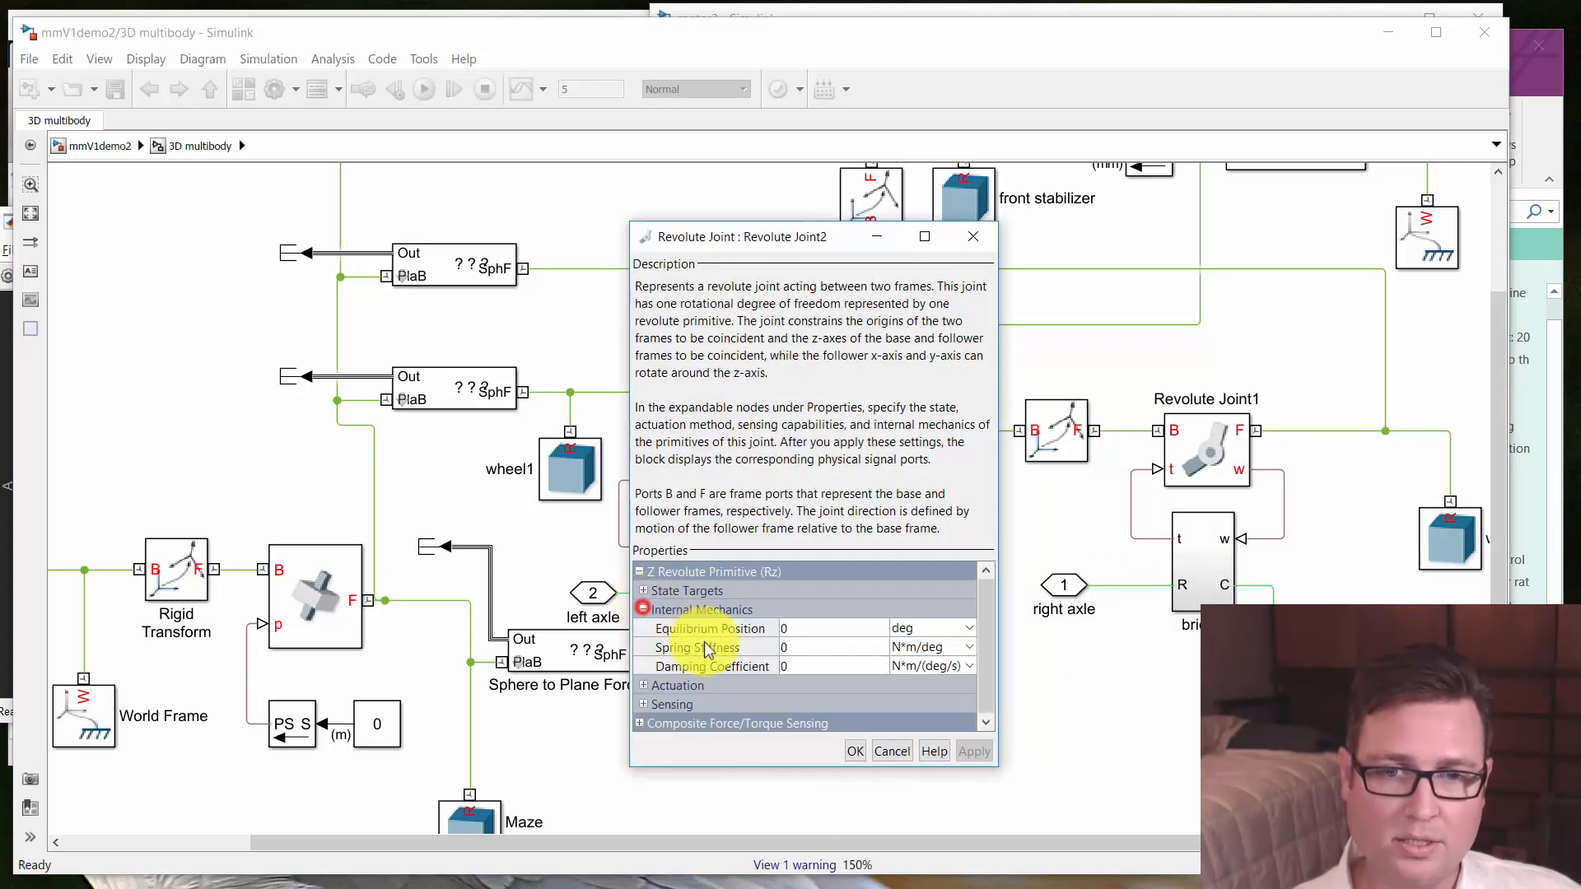
pyautogui.click(830, 664)
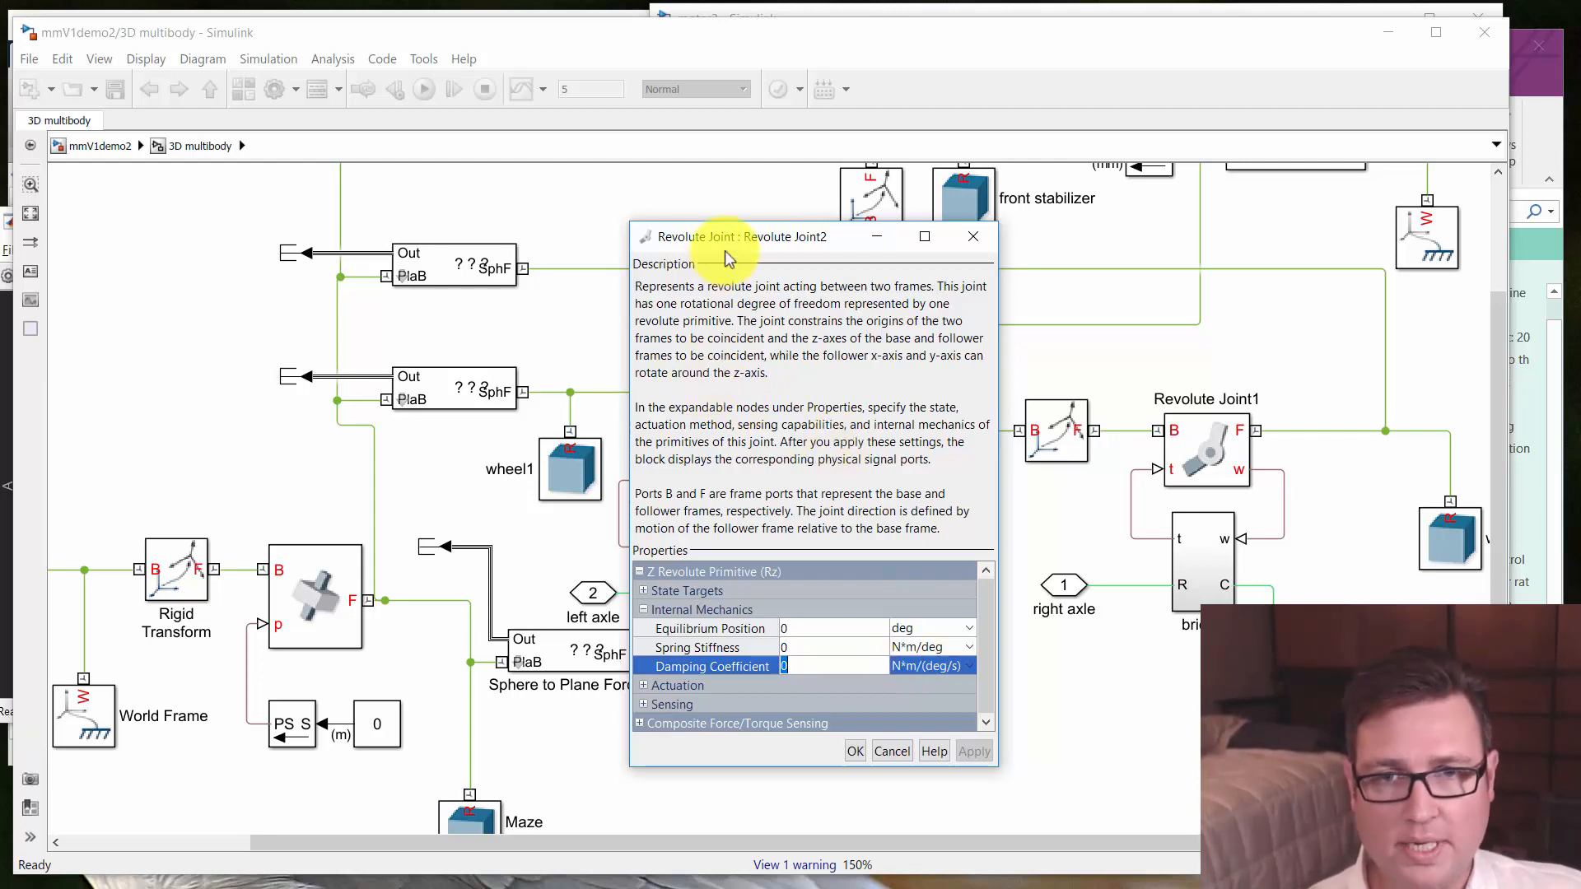
pyautogui.moveTo(699, 237); pyautogui.dragTo(570, 193)
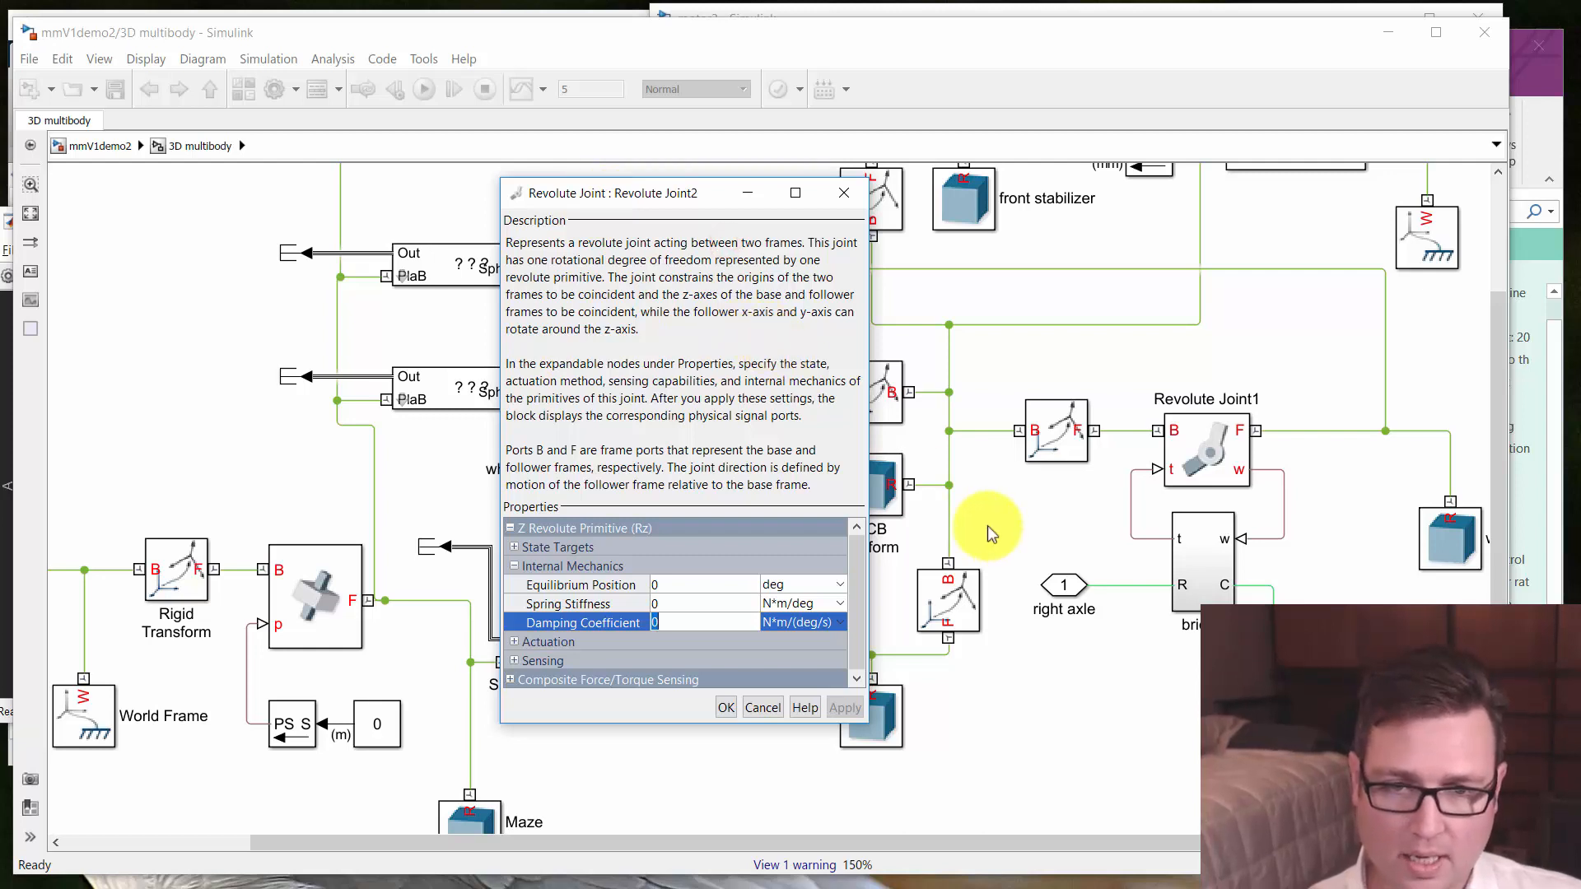
pyautogui.write('1e-3')
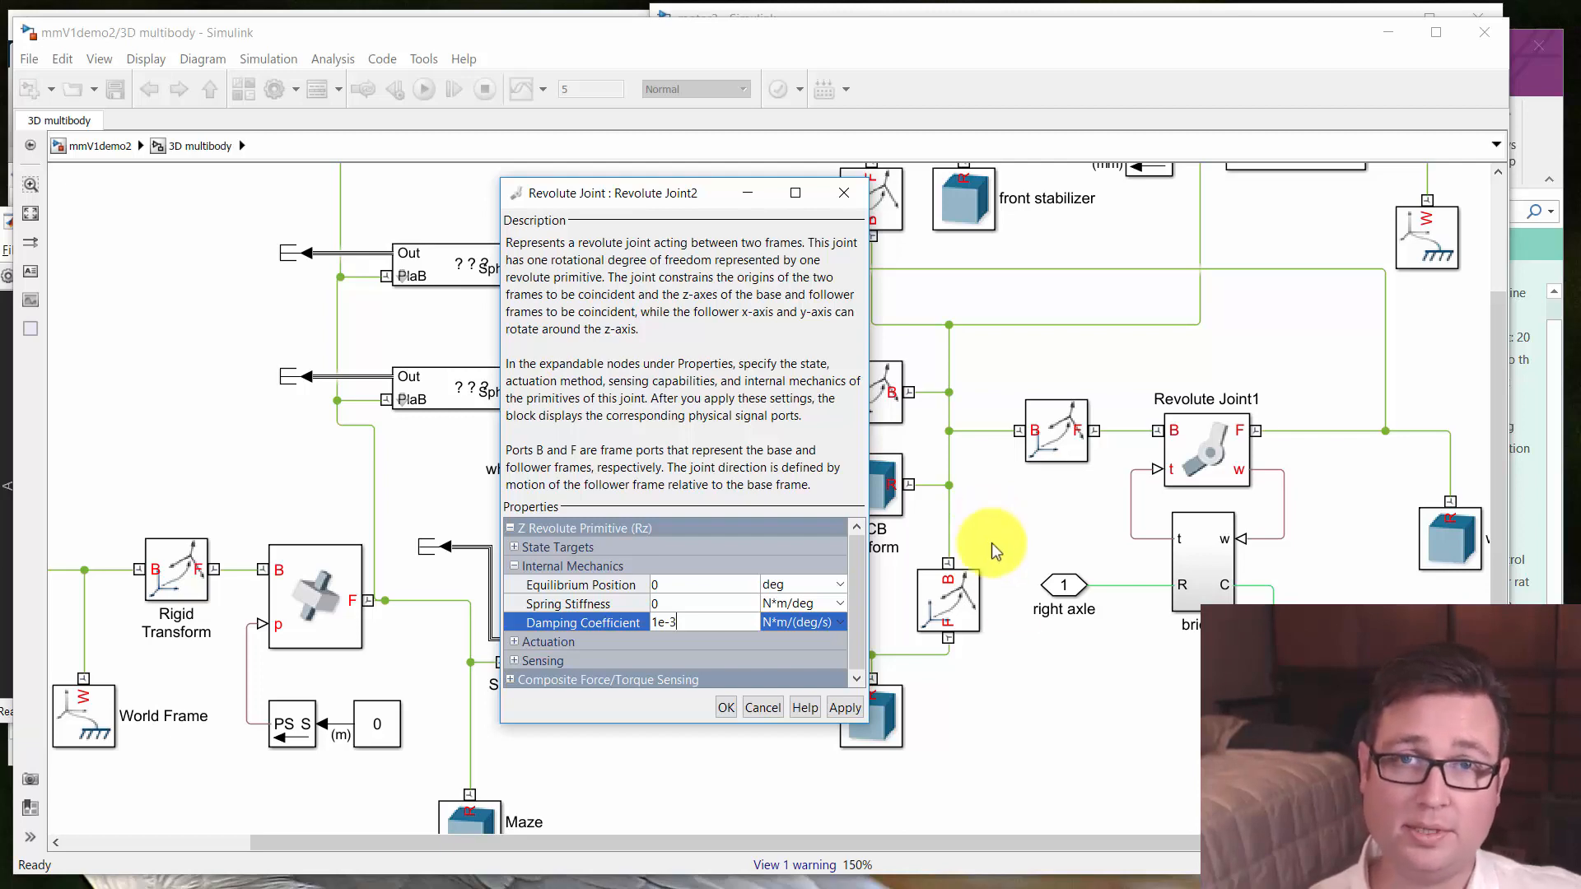
pyautogui.click(732, 708)
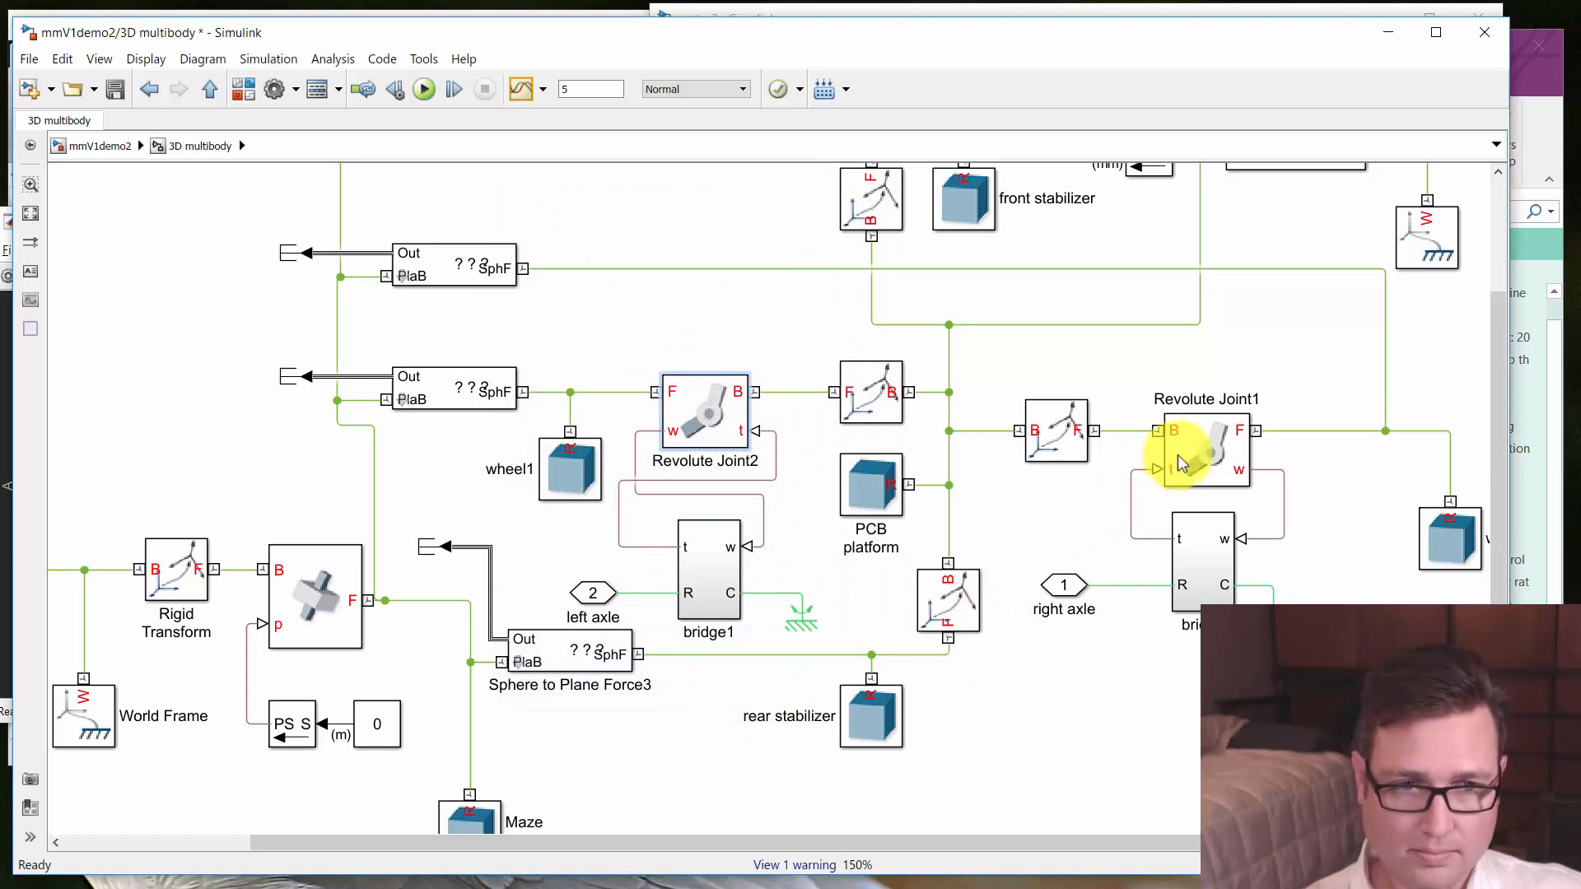
# Give Revolute Joint1 a damping coefficient of 1e-3 in its internal mechanics
pyautogui.click(1206, 453)
pyautogui.doubleClick(1206, 453)
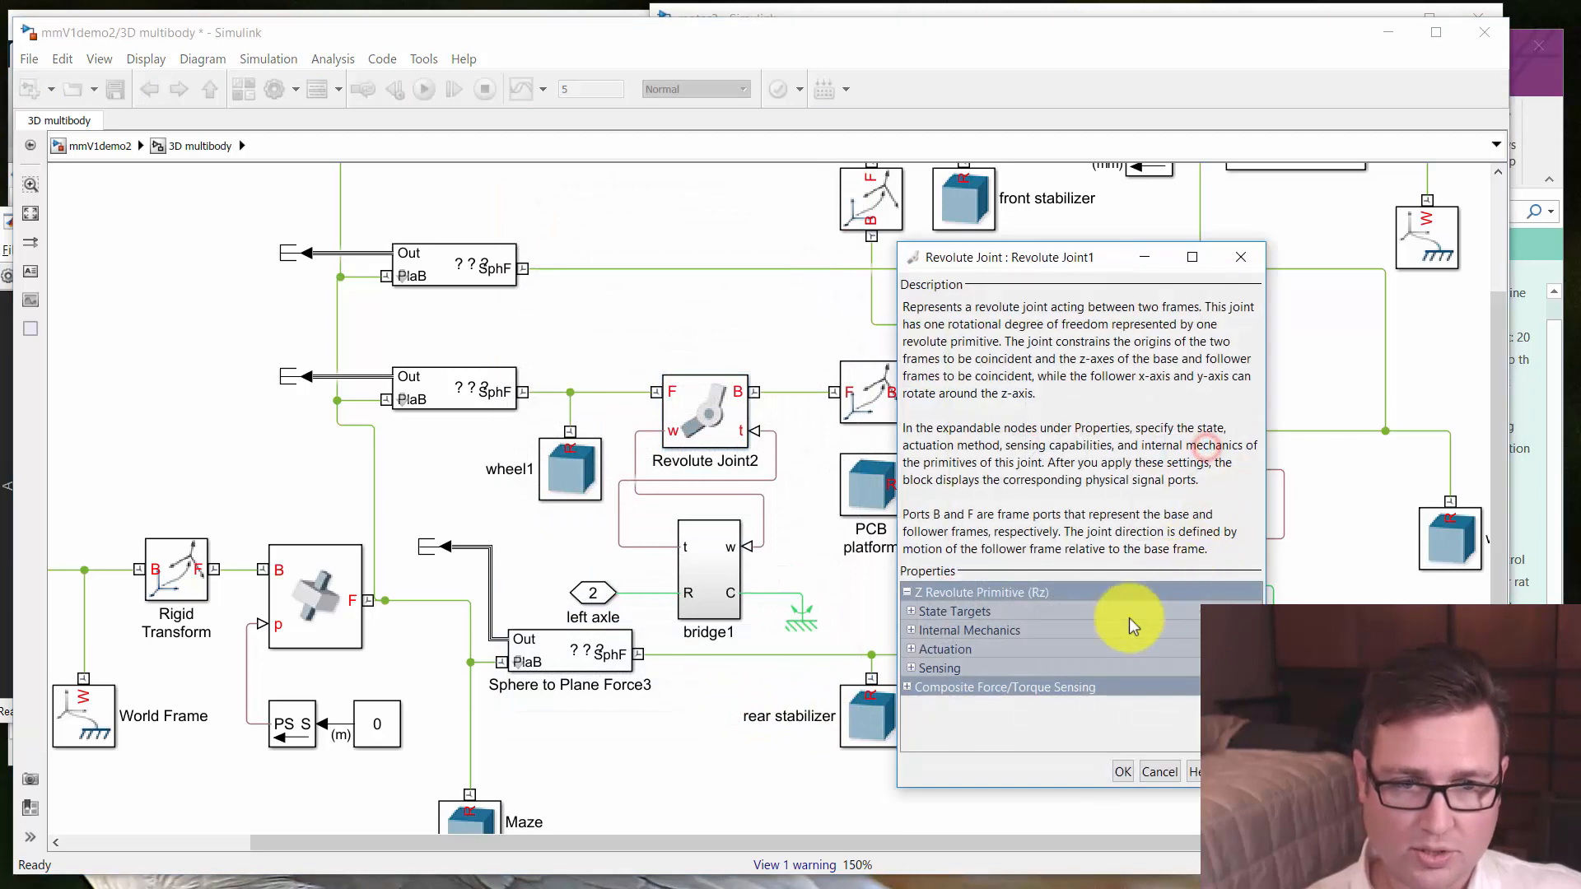
pyautogui.click(910, 629)
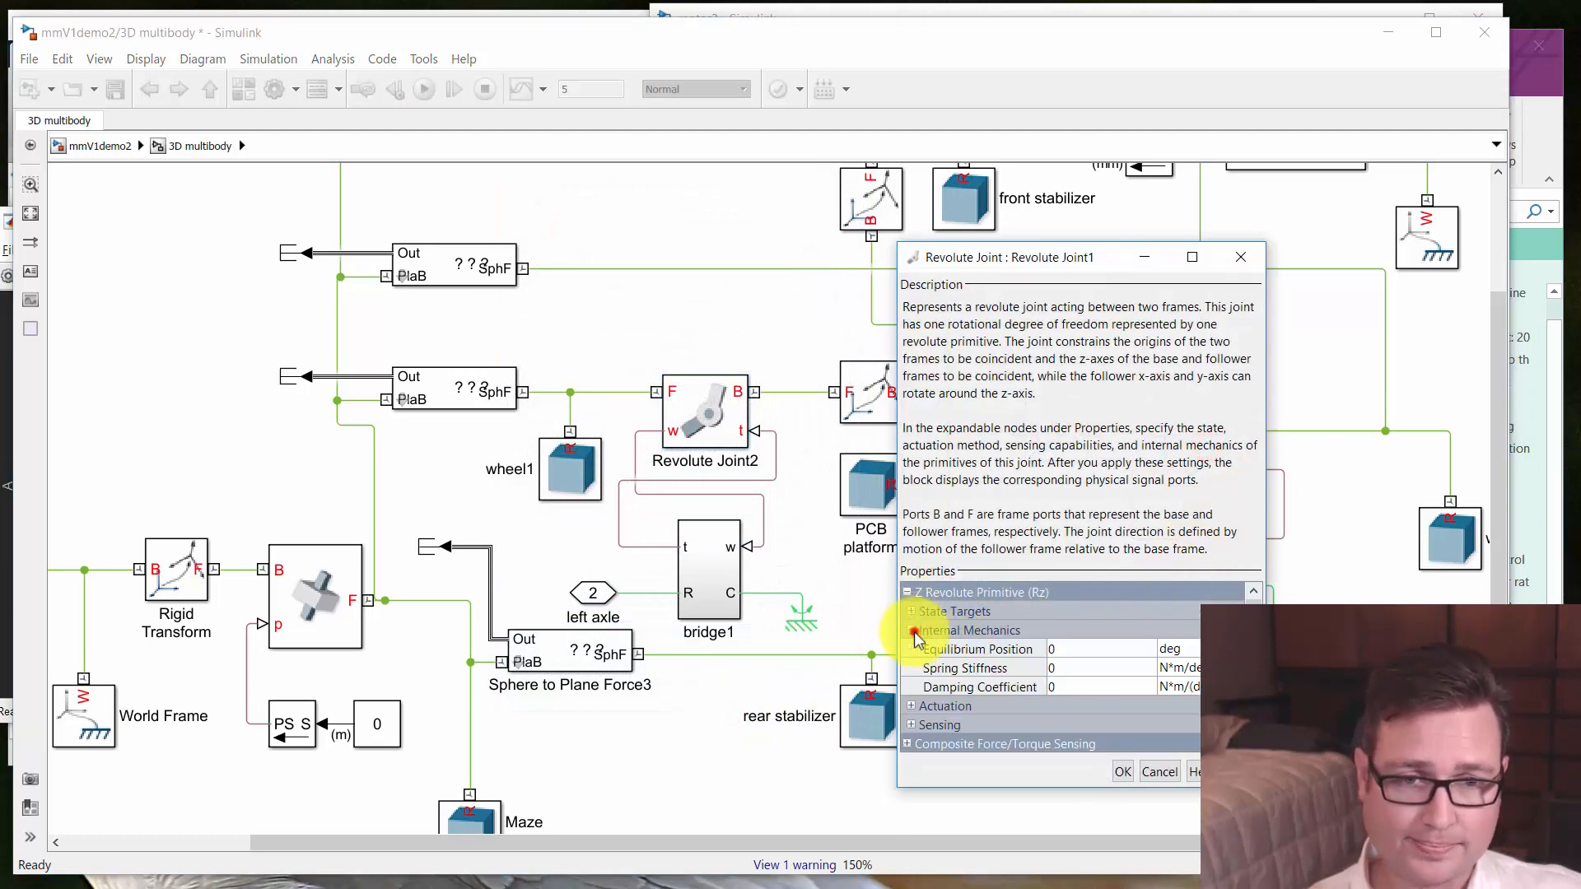
pyautogui.click(1061, 686)
pyautogui.write('1e-3')
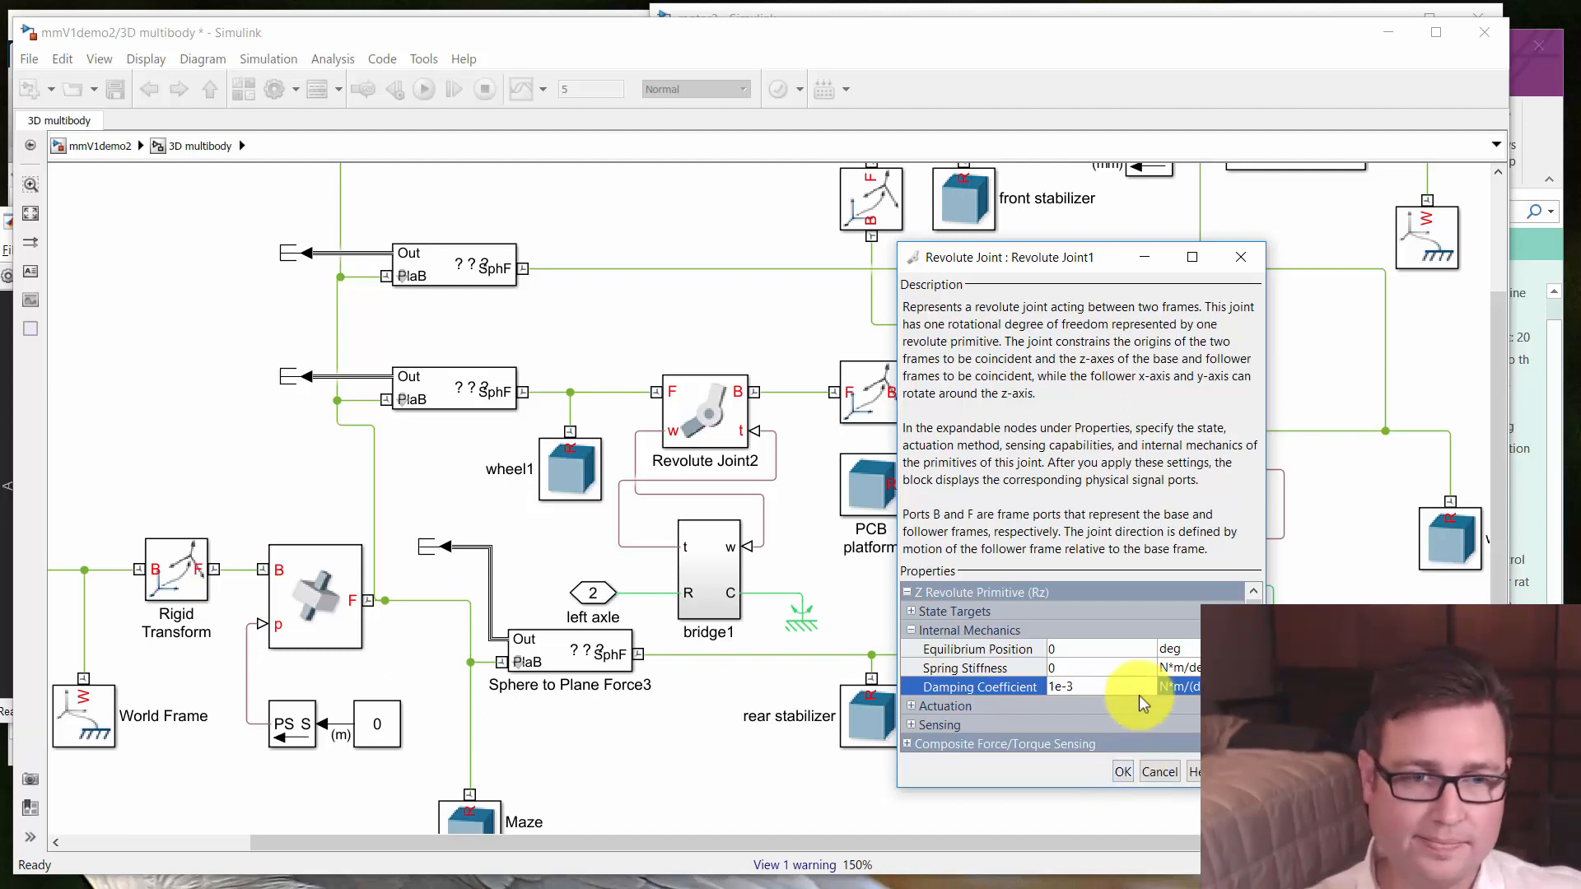
pyautogui.click(1123, 770)
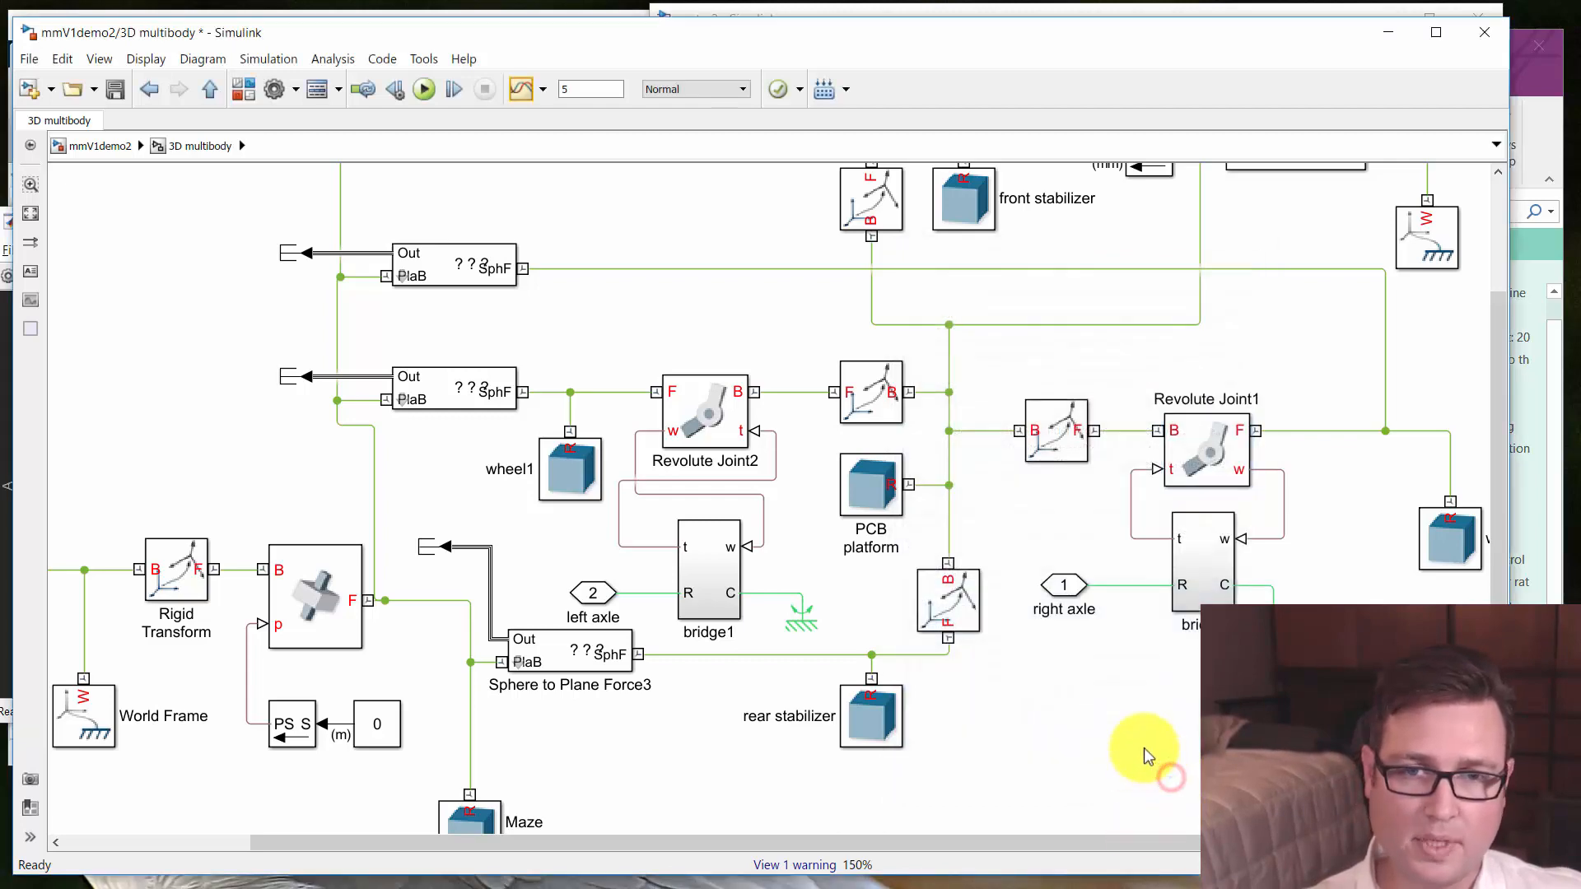
# Save the model with the damped wheel joints and run its simulation in Mechanics Explorer, viewing the whole micromouse
pyautogui.click(623, 311)
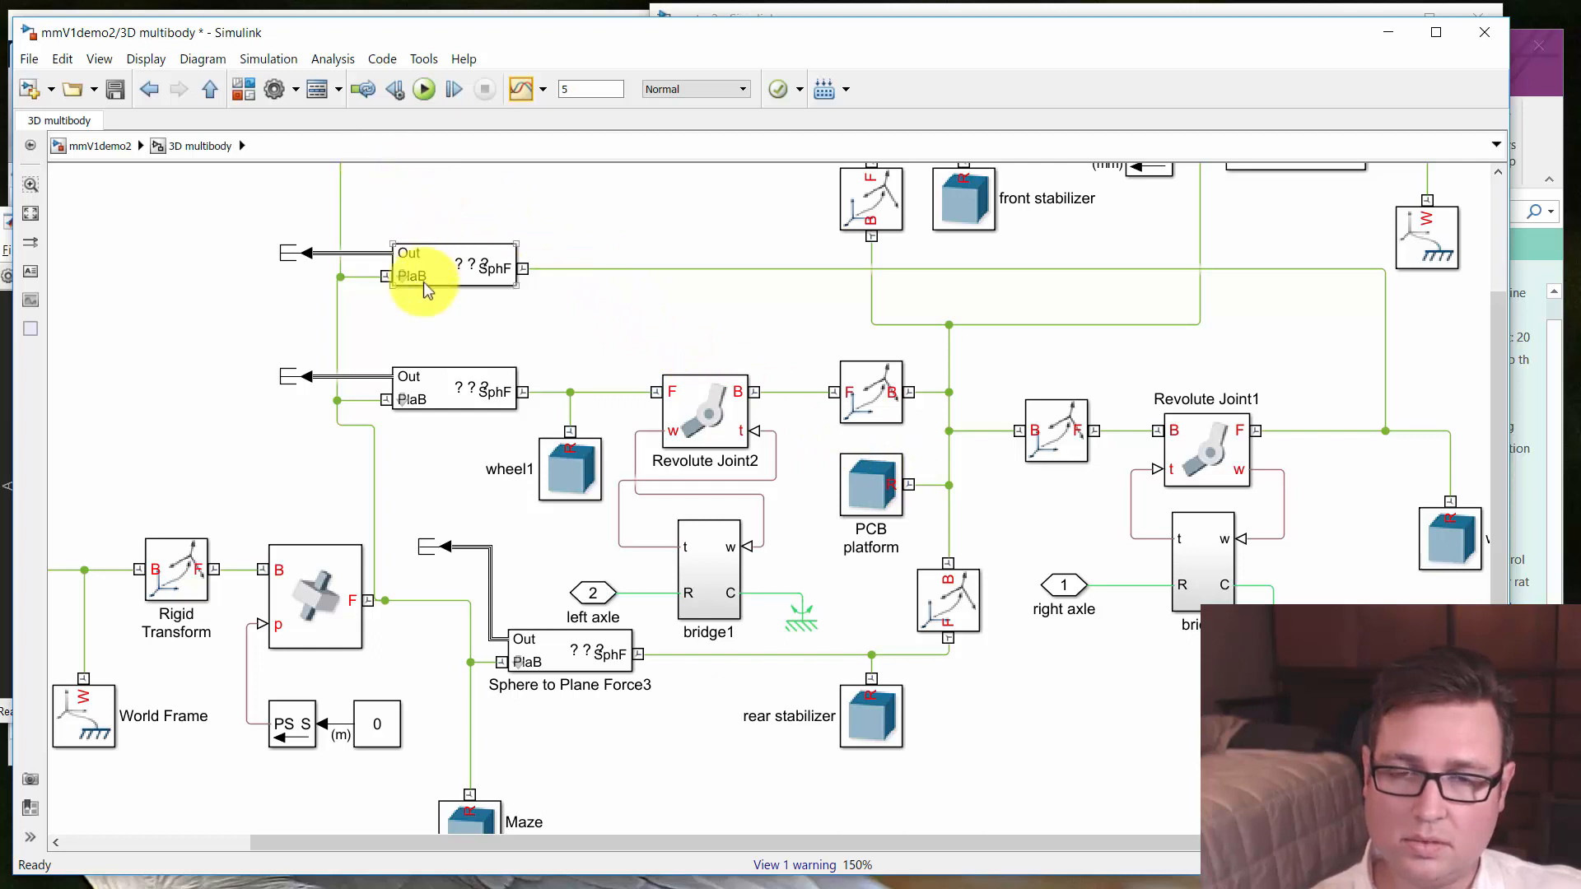
pyautogui.click(114, 89)
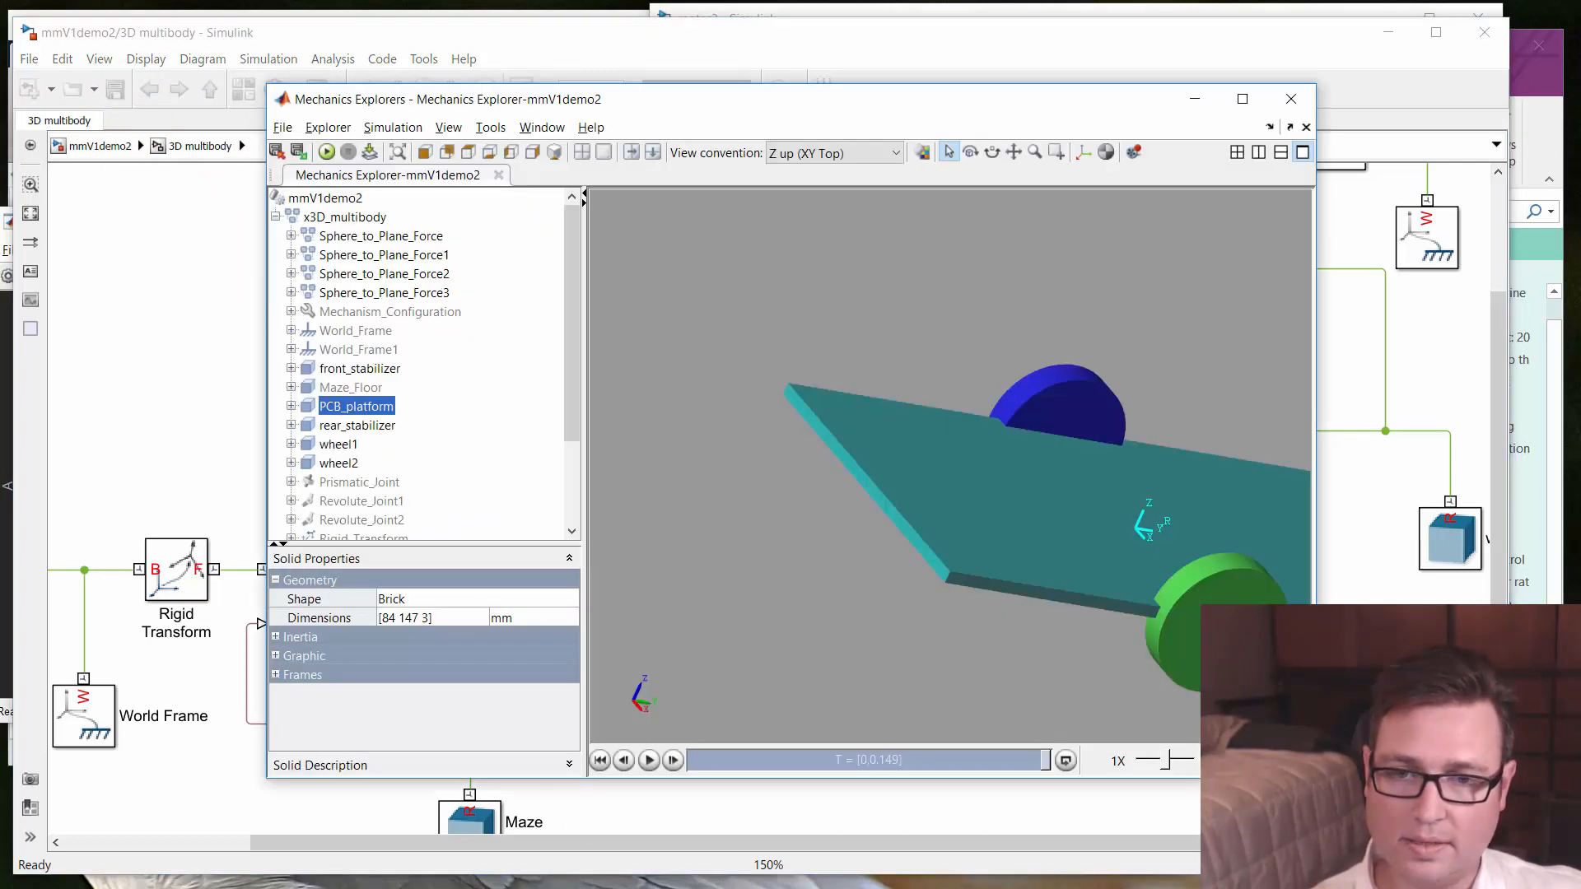
pyautogui.click(650, 761)
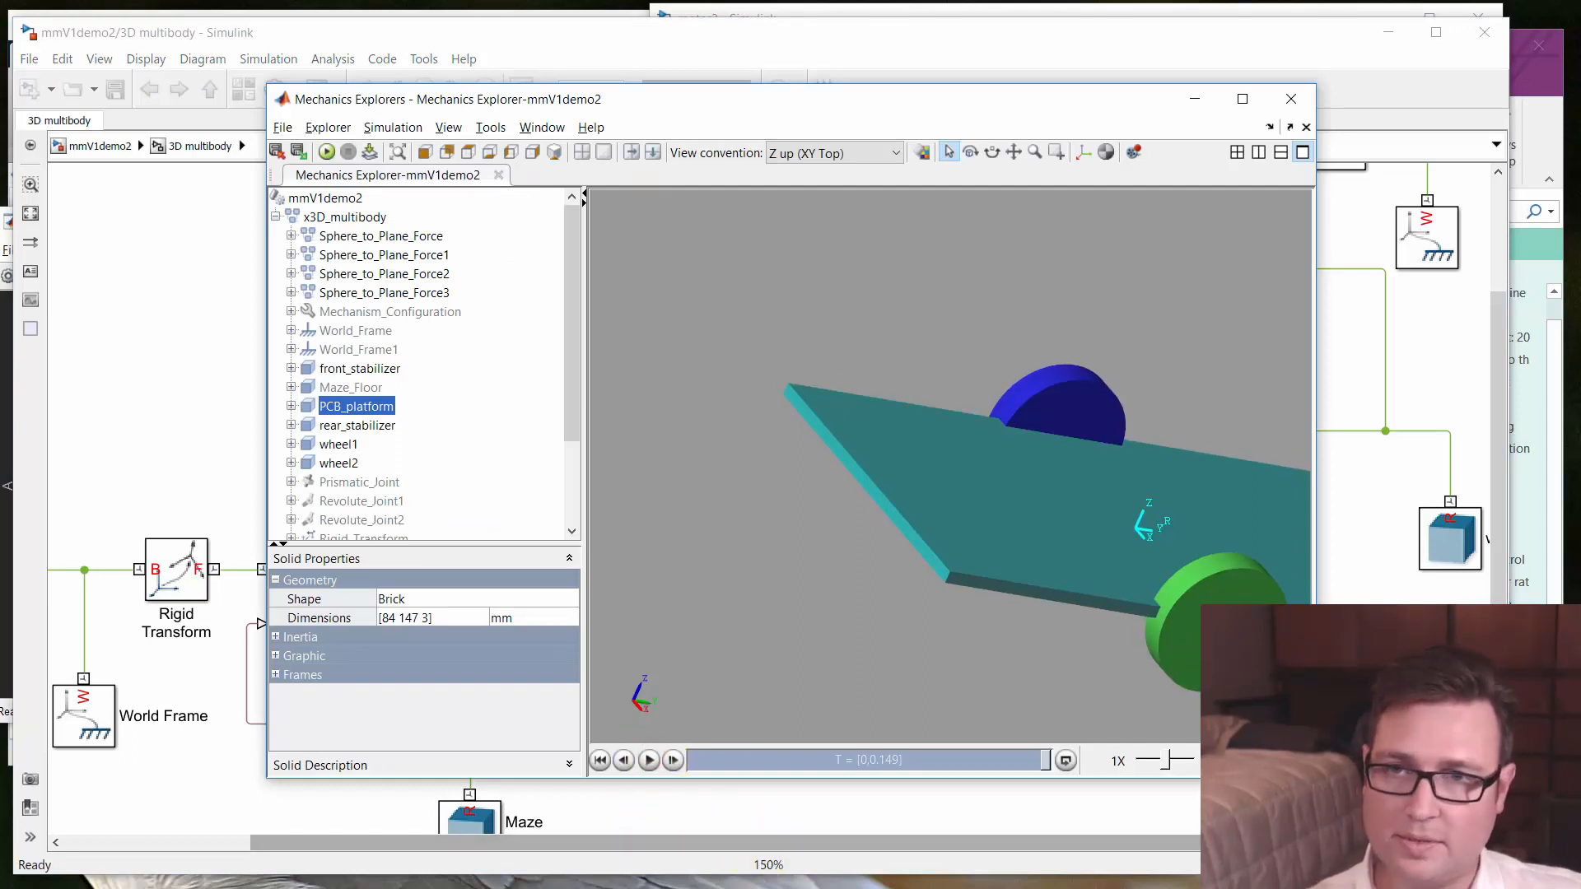
pyautogui.click(326, 152)
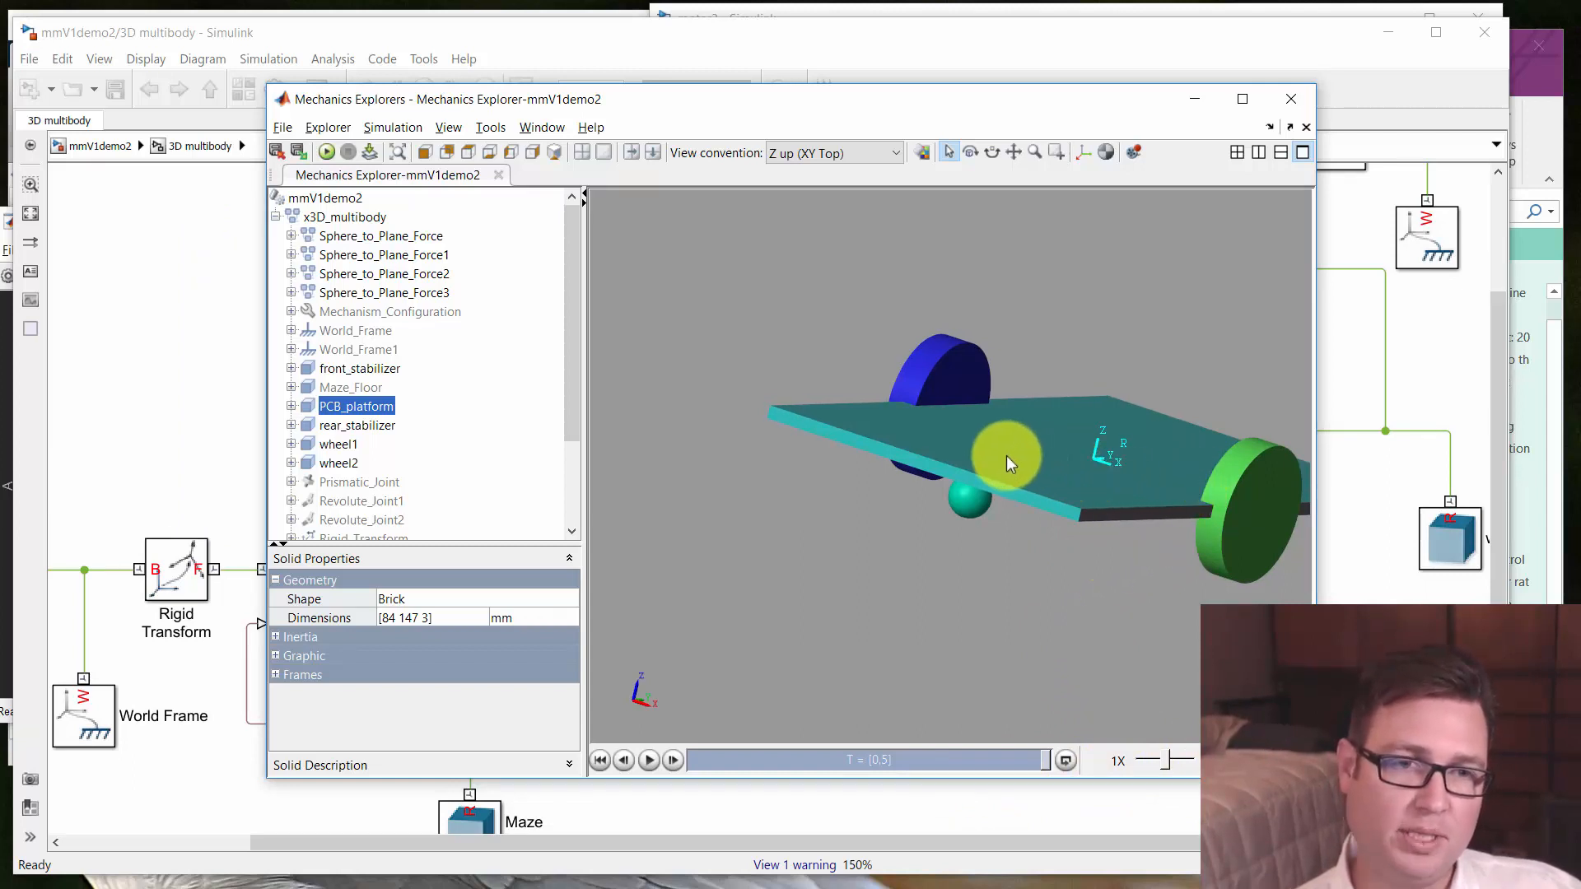
pyautogui.moveTo(1006, 456); pyautogui.dragTo(1070, 551)
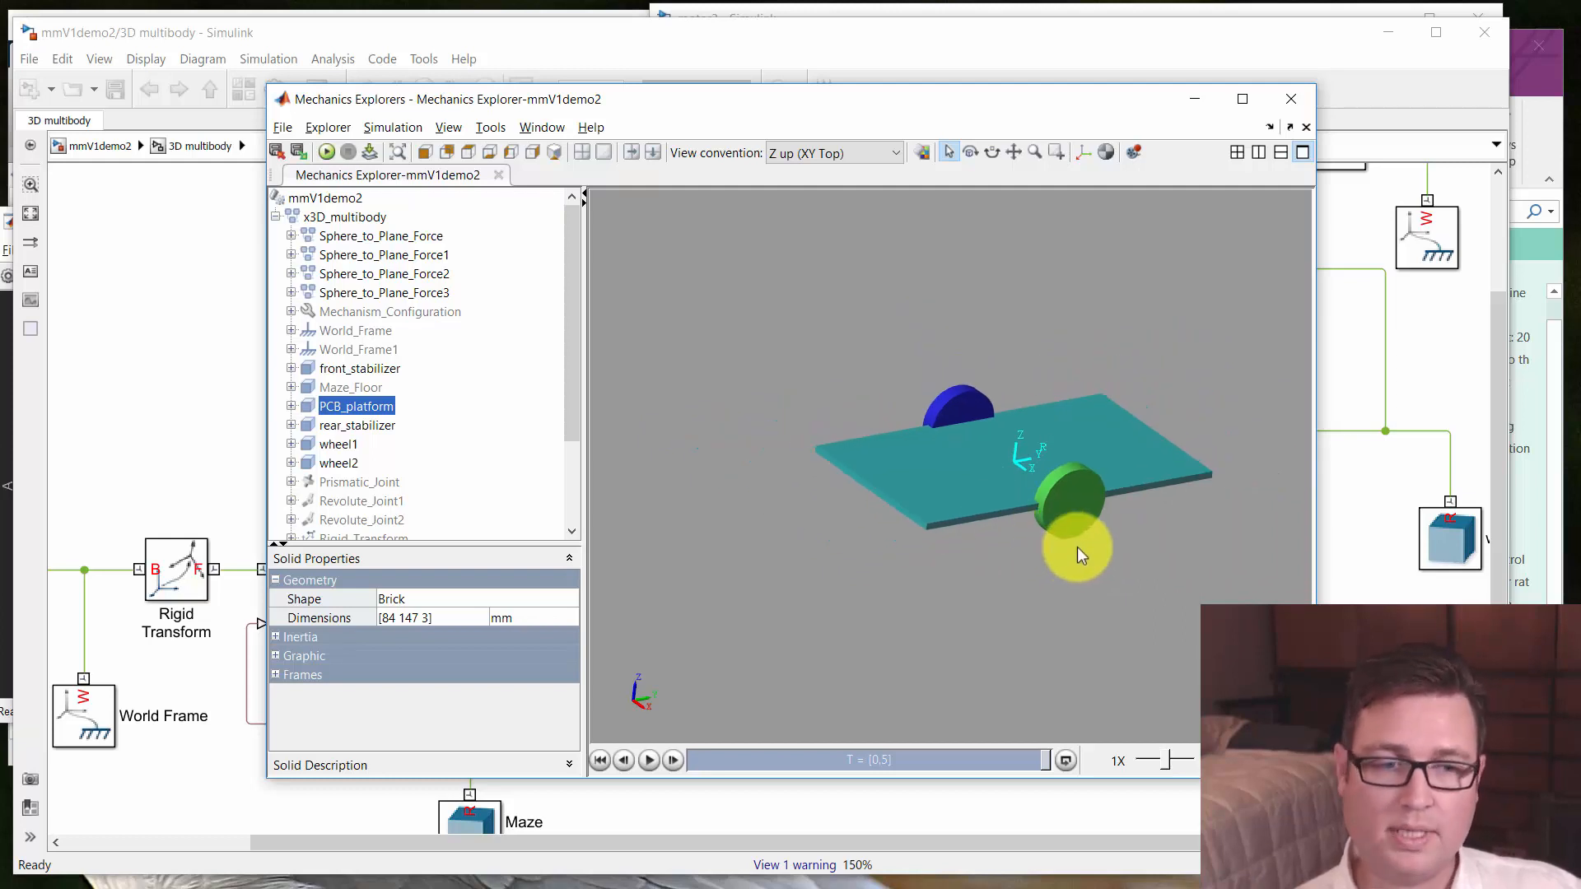
# Return to the top level of mmV1demo2 and set the Constant block feeding motor driver sub to 1
pyautogui.click(218, 402)
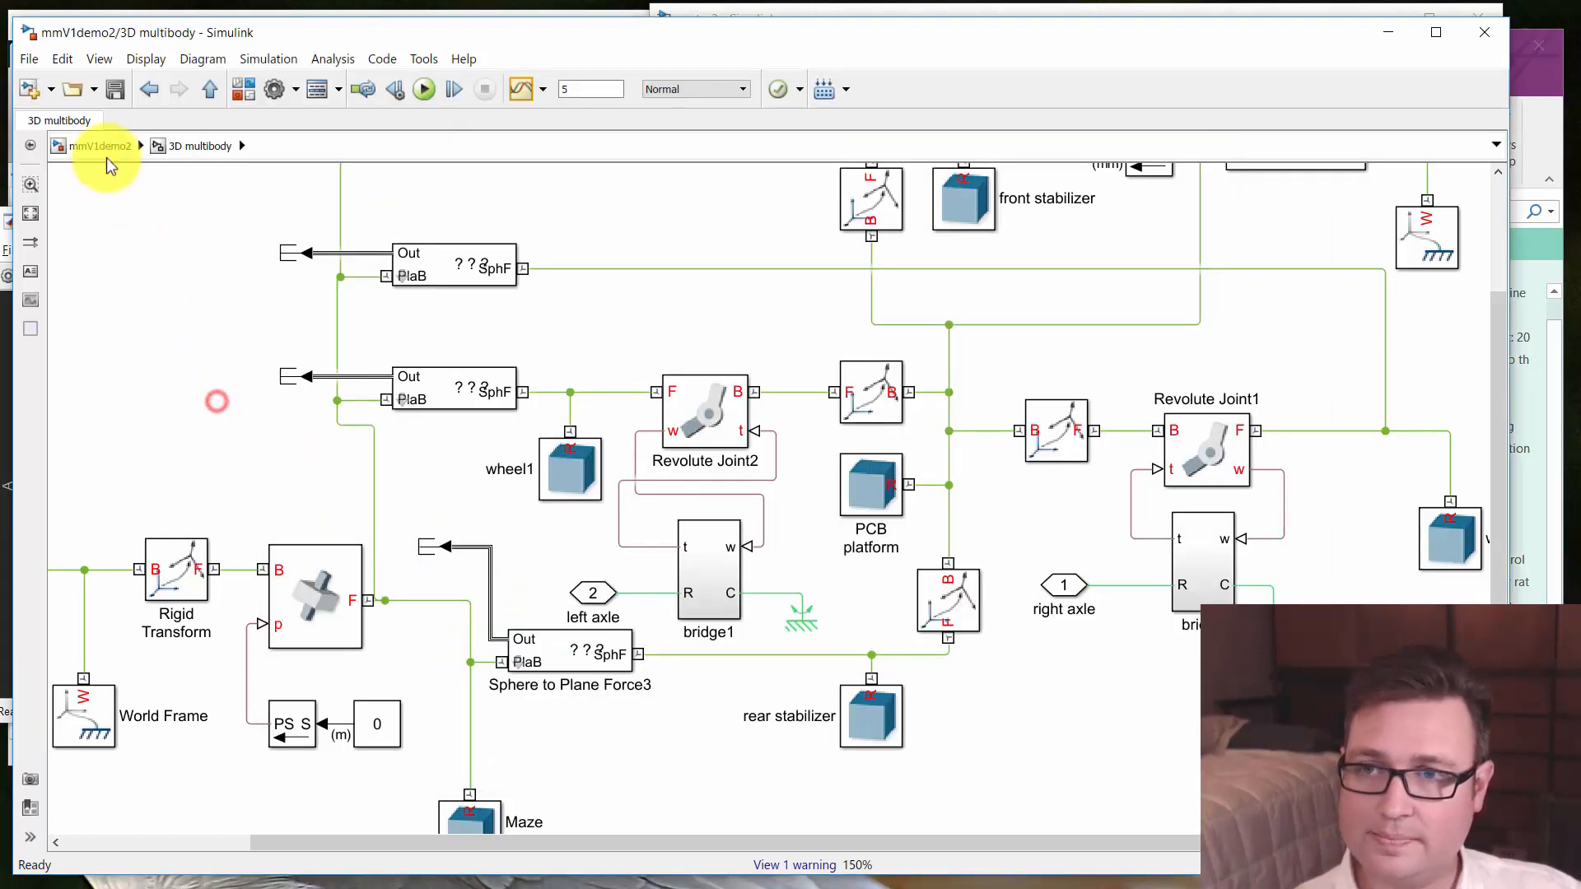
pyautogui.click(102, 147)
pyautogui.doubleClick(171, 359)
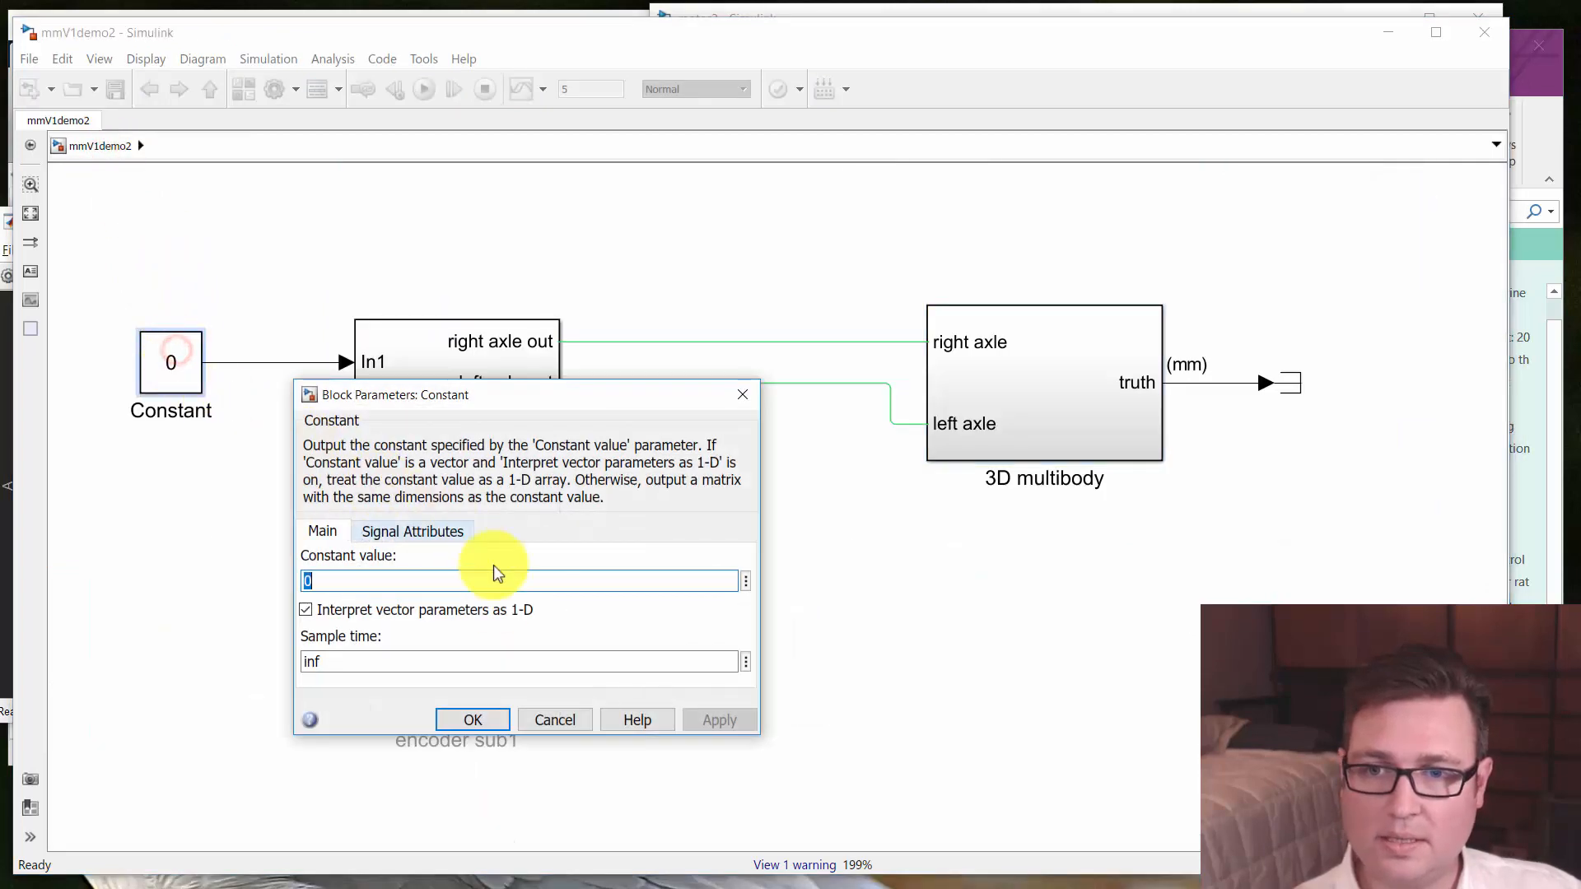
pyautogui.write('1')
pyautogui.press('Return')
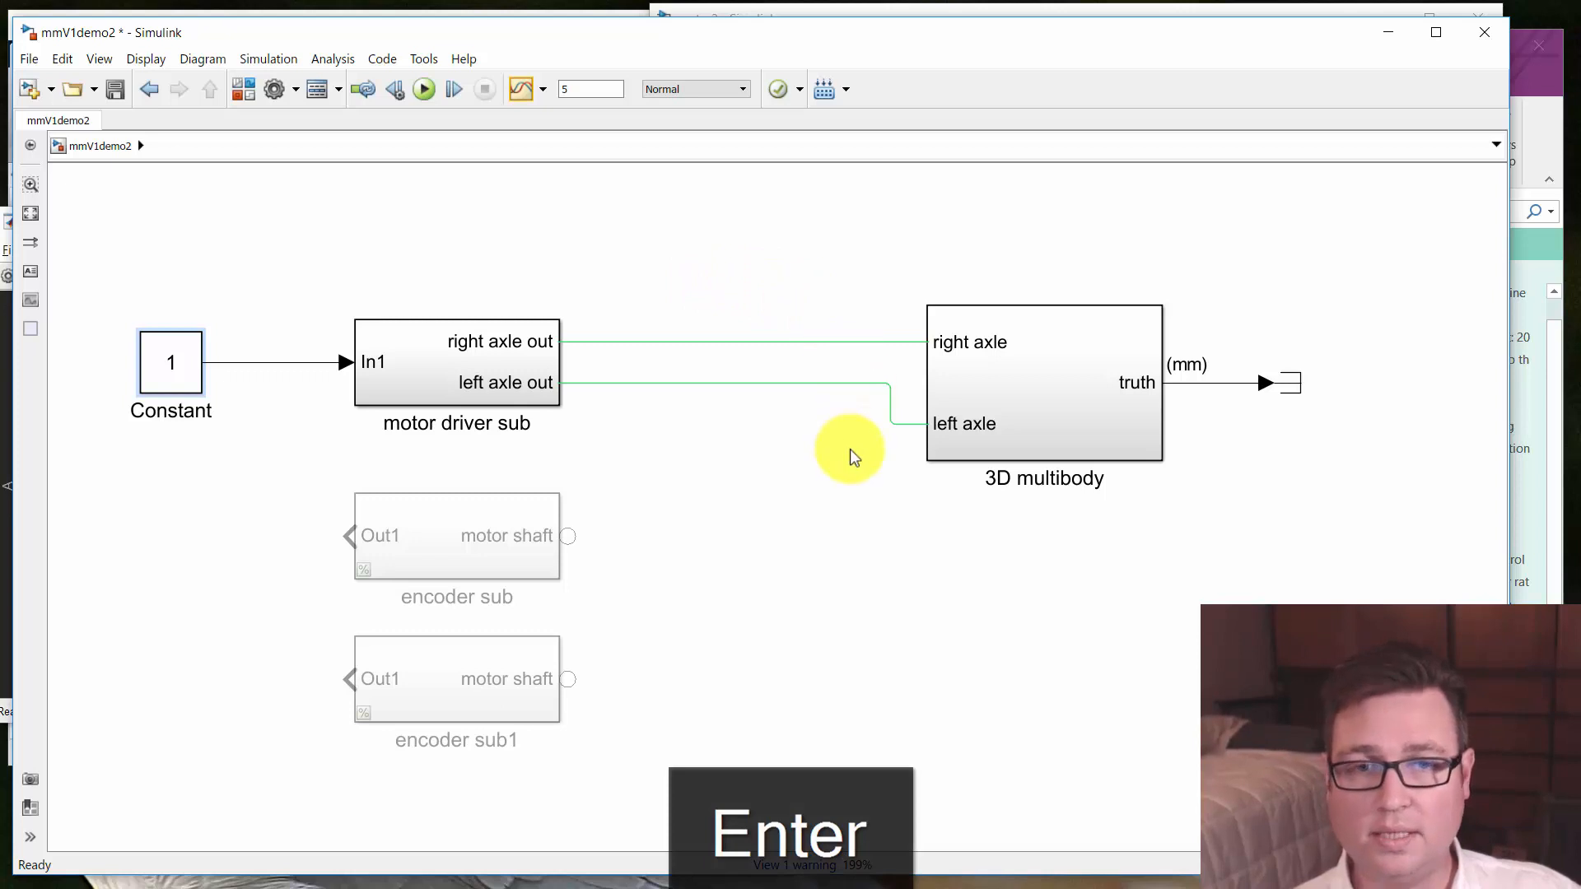
# Save the model with the new motor command and rerun the simulation in Mechanics Explorer
pyautogui.click(115, 90)
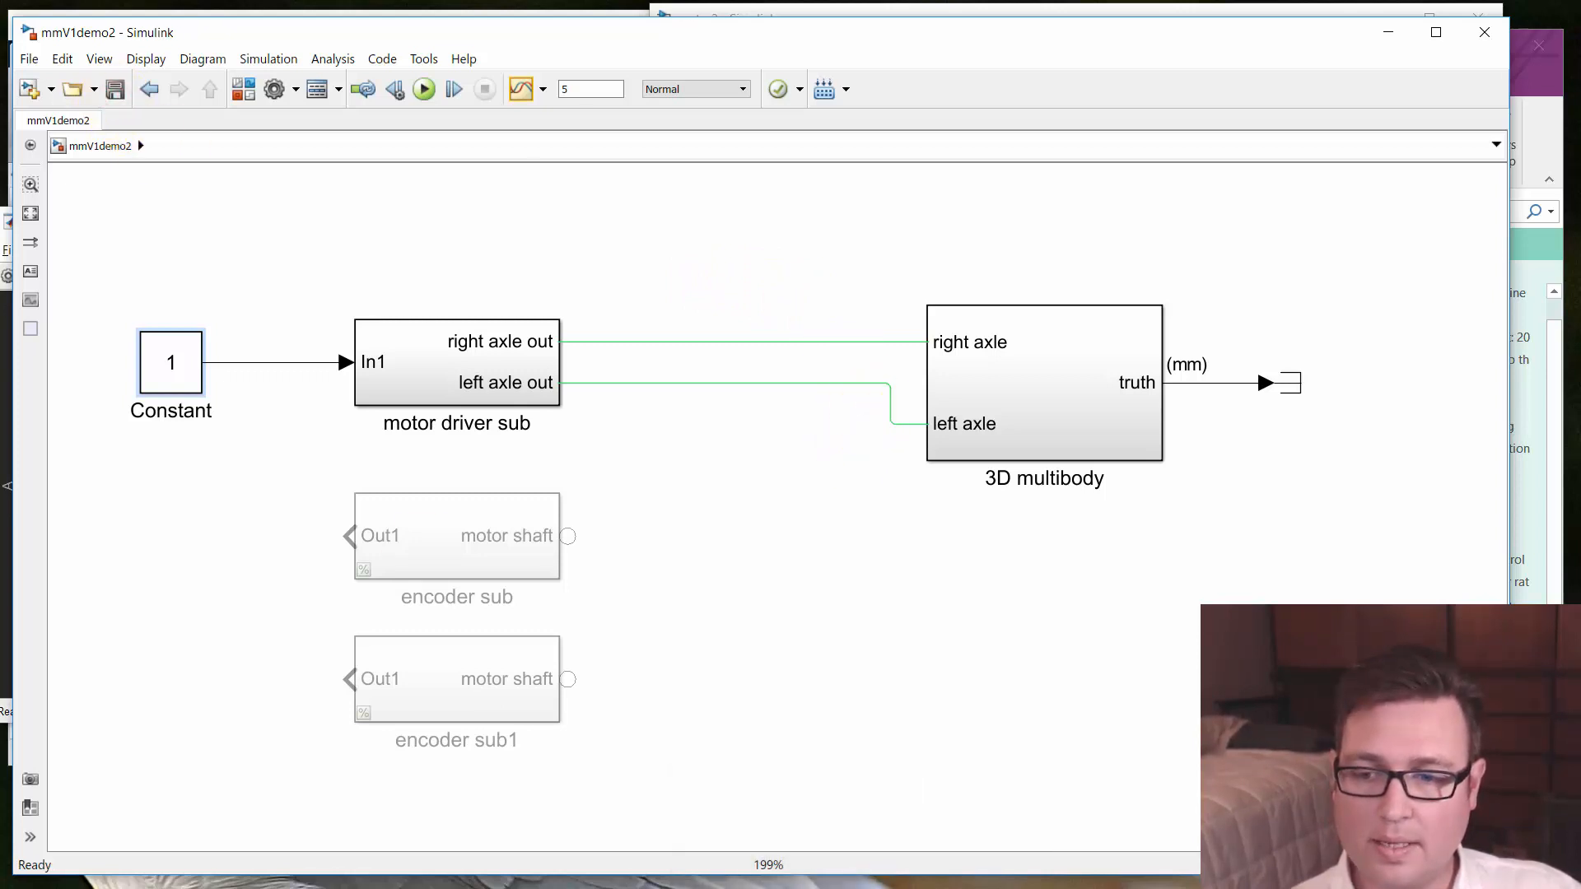
pyautogui.hotkey('alt', 'Tab')
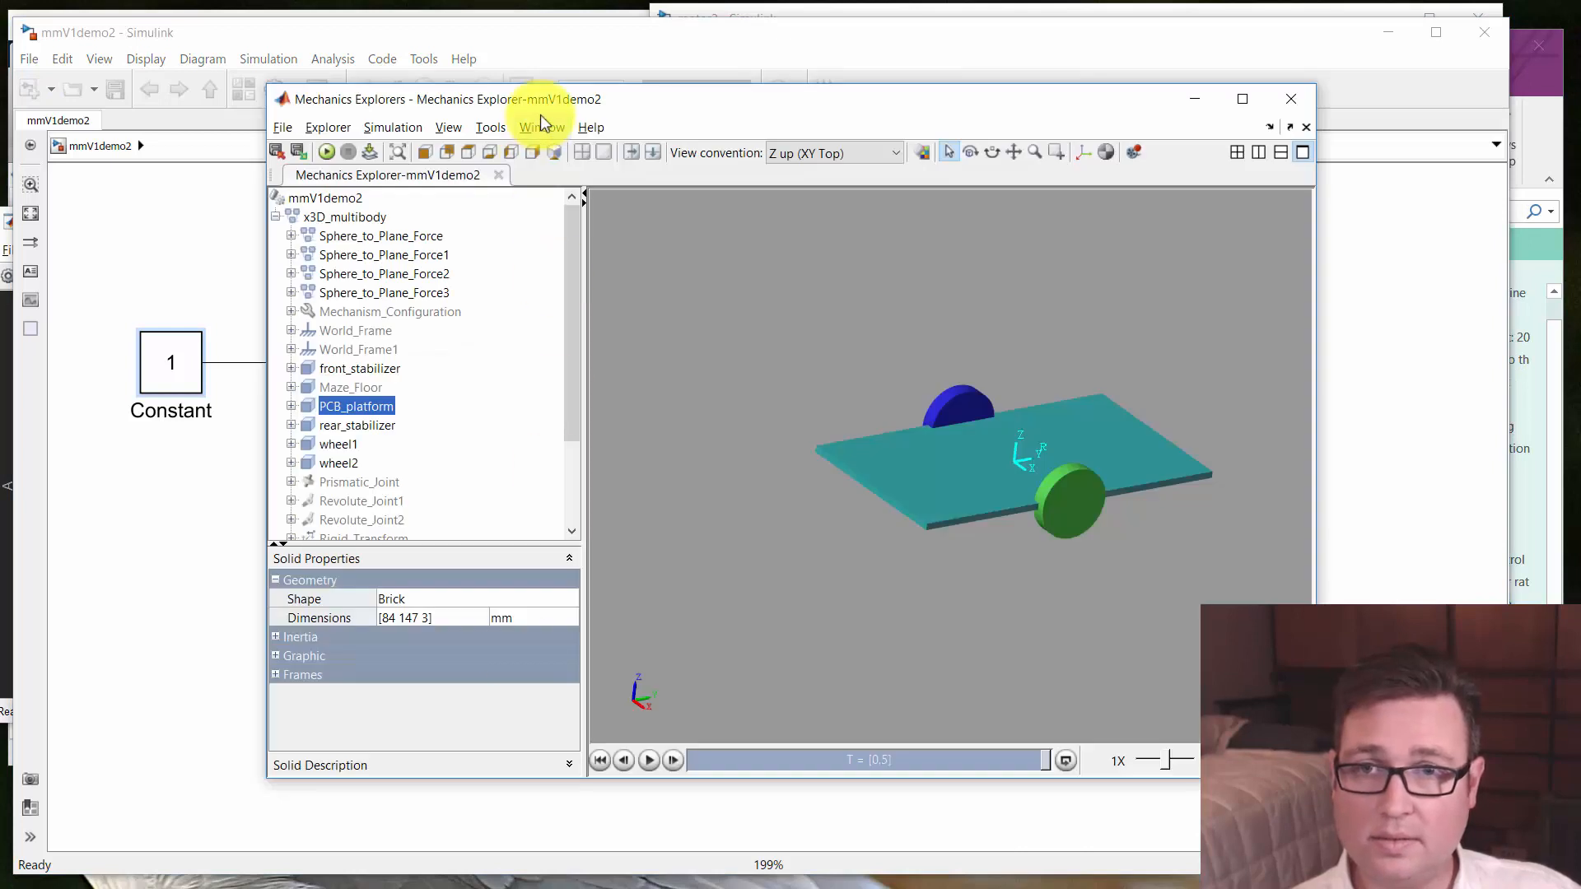
pyautogui.moveTo(540, 108); pyautogui.dragTo(303, 52)
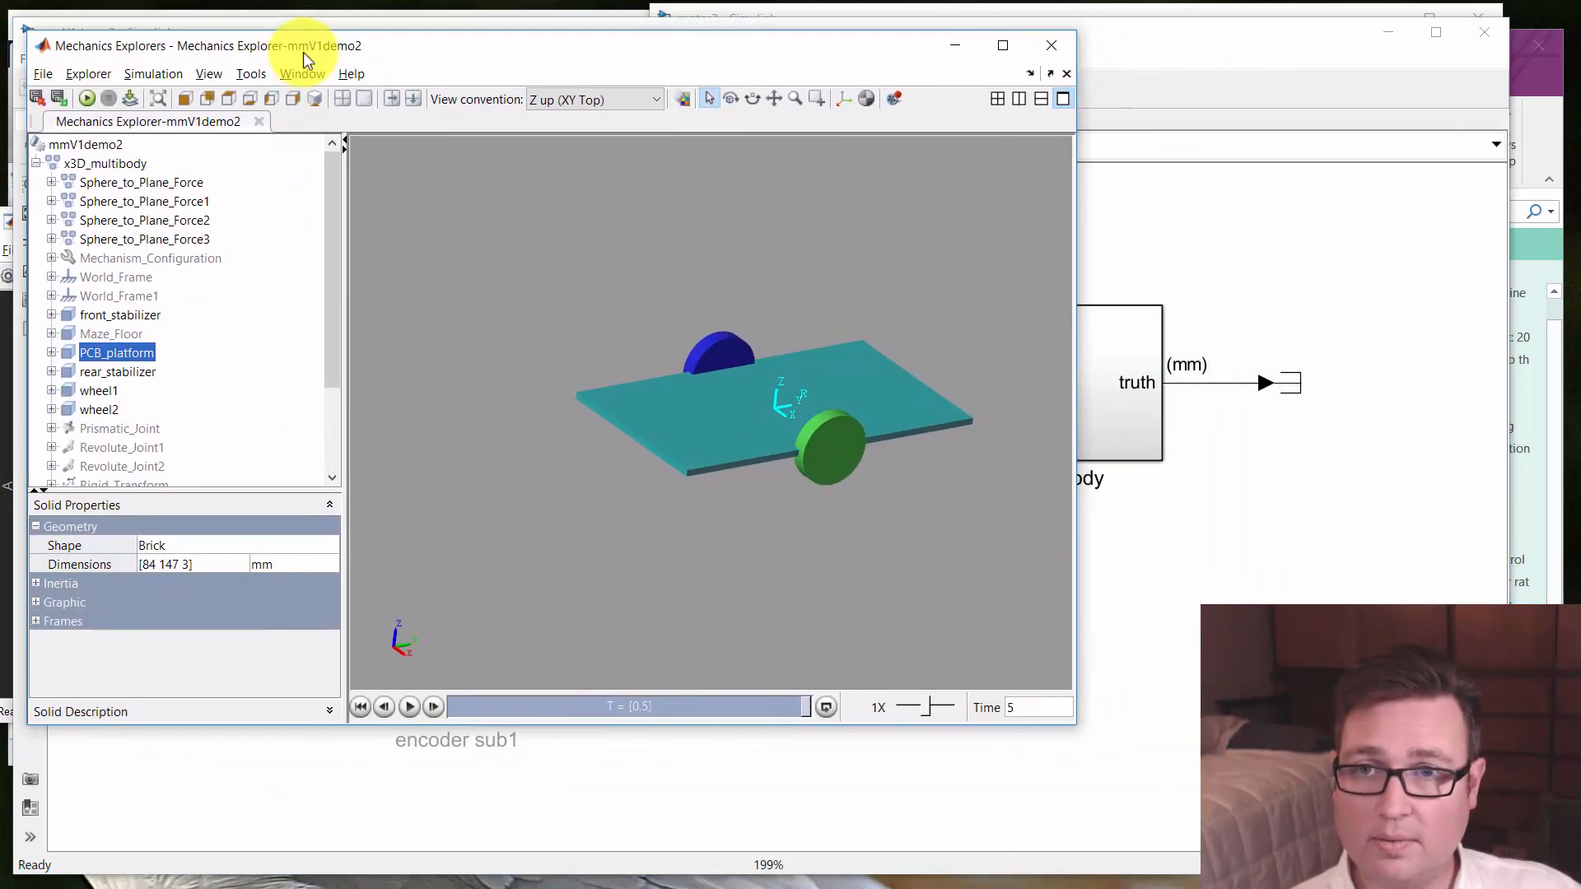
pyautogui.click(487, 239)
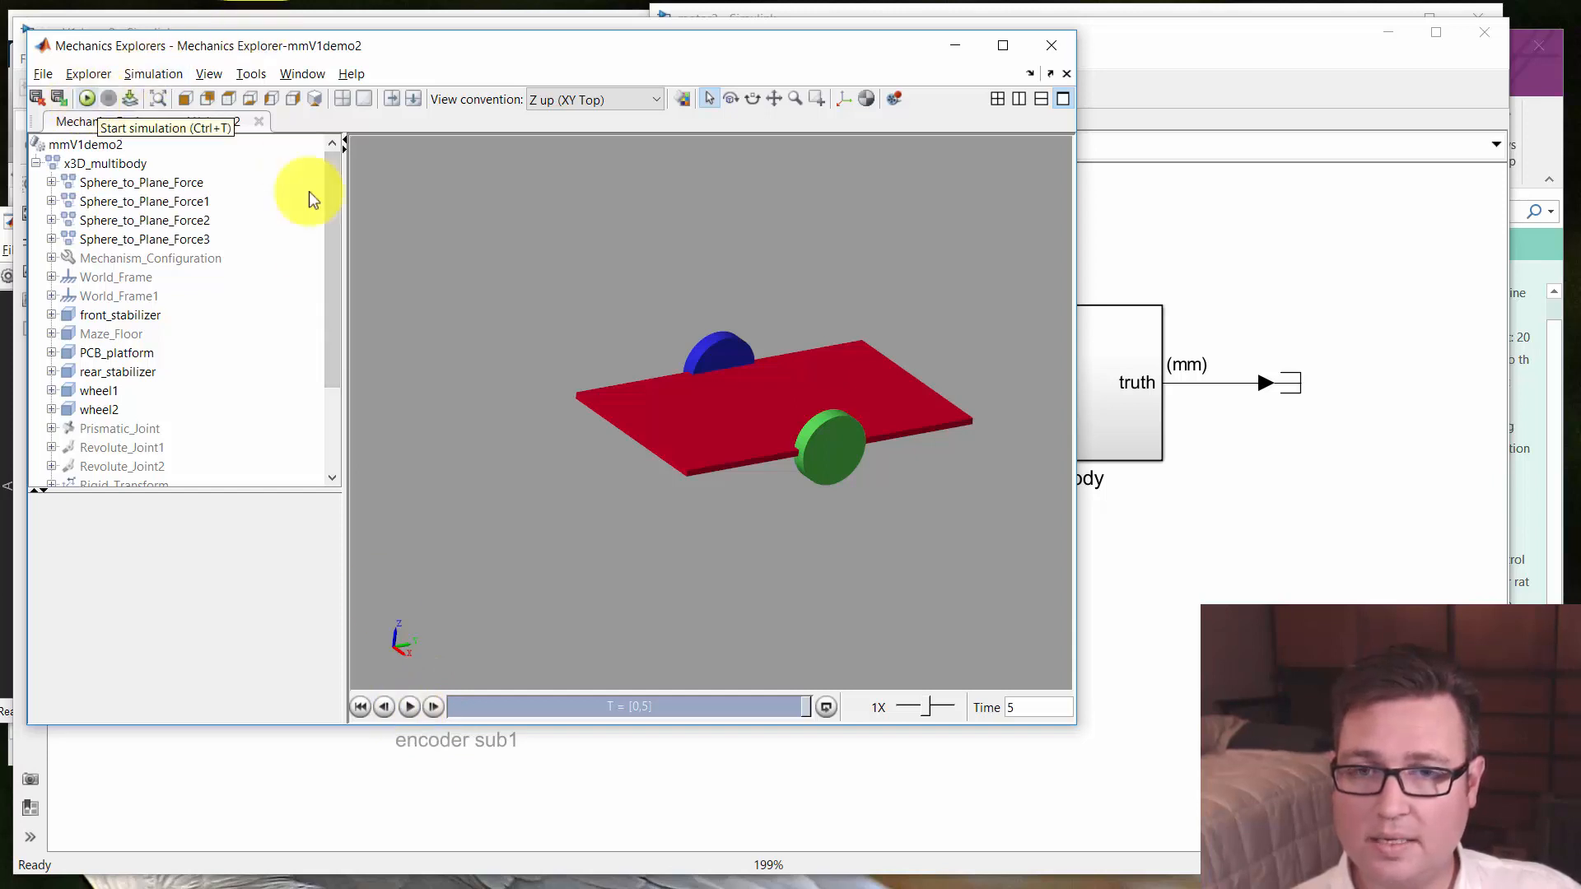
pyautogui.moveTo(682, 335); pyautogui.dragTo(649, 423)
pyautogui.click(87, 98)
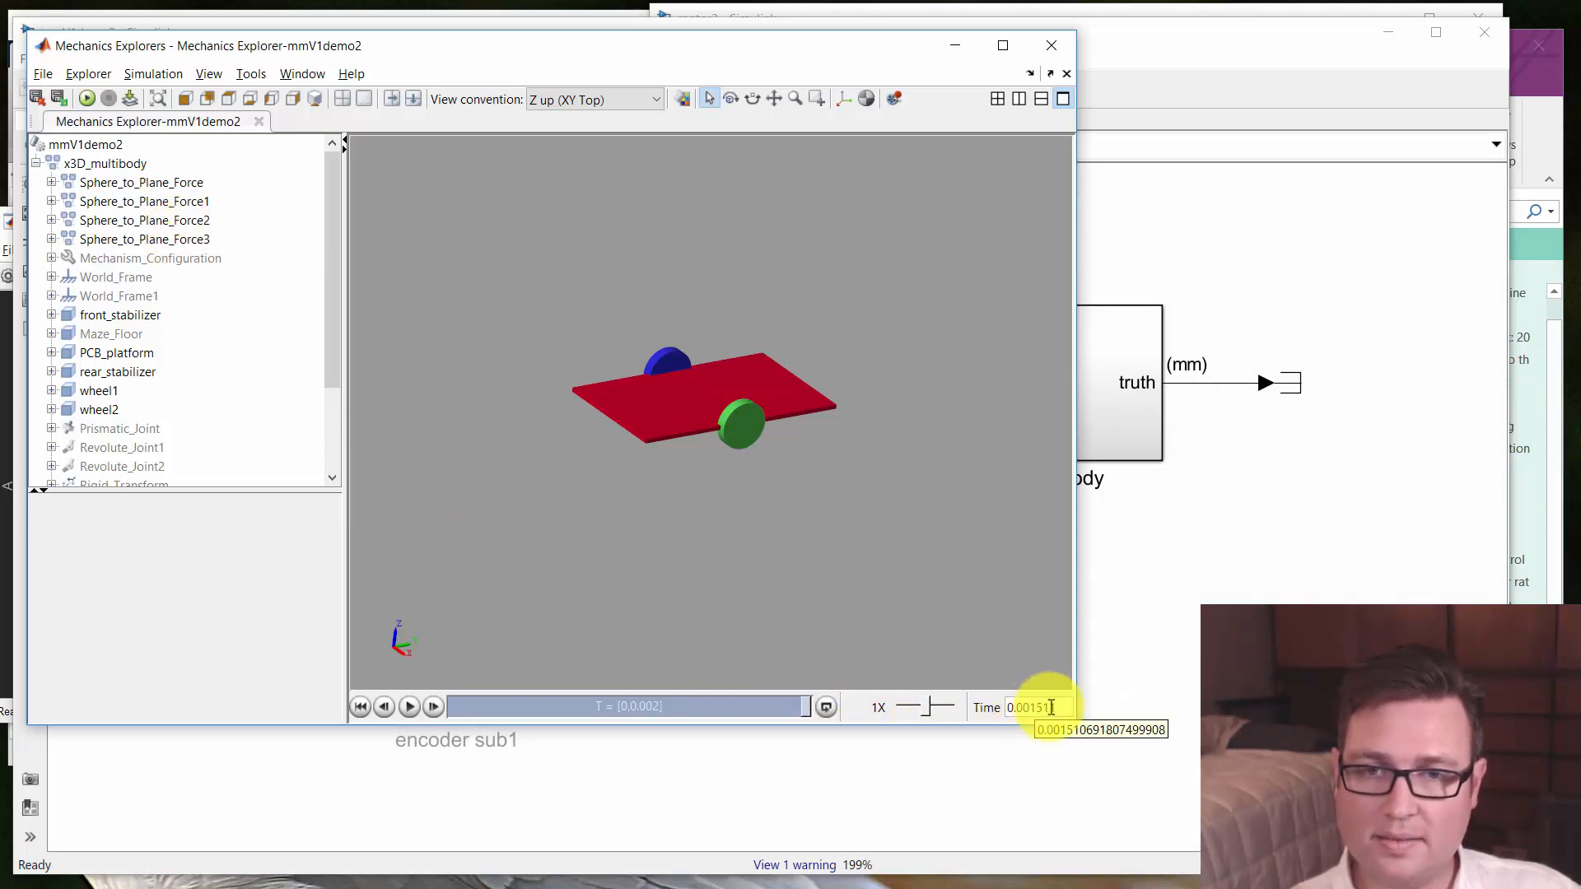
# Open the current Scope in motor driver sub's hbridge control and fit its axes to the trace
pyautogui.click(1228, 635)
pyautogui.moveTo(612, 561); pyautogui.dragTo(642, 564)
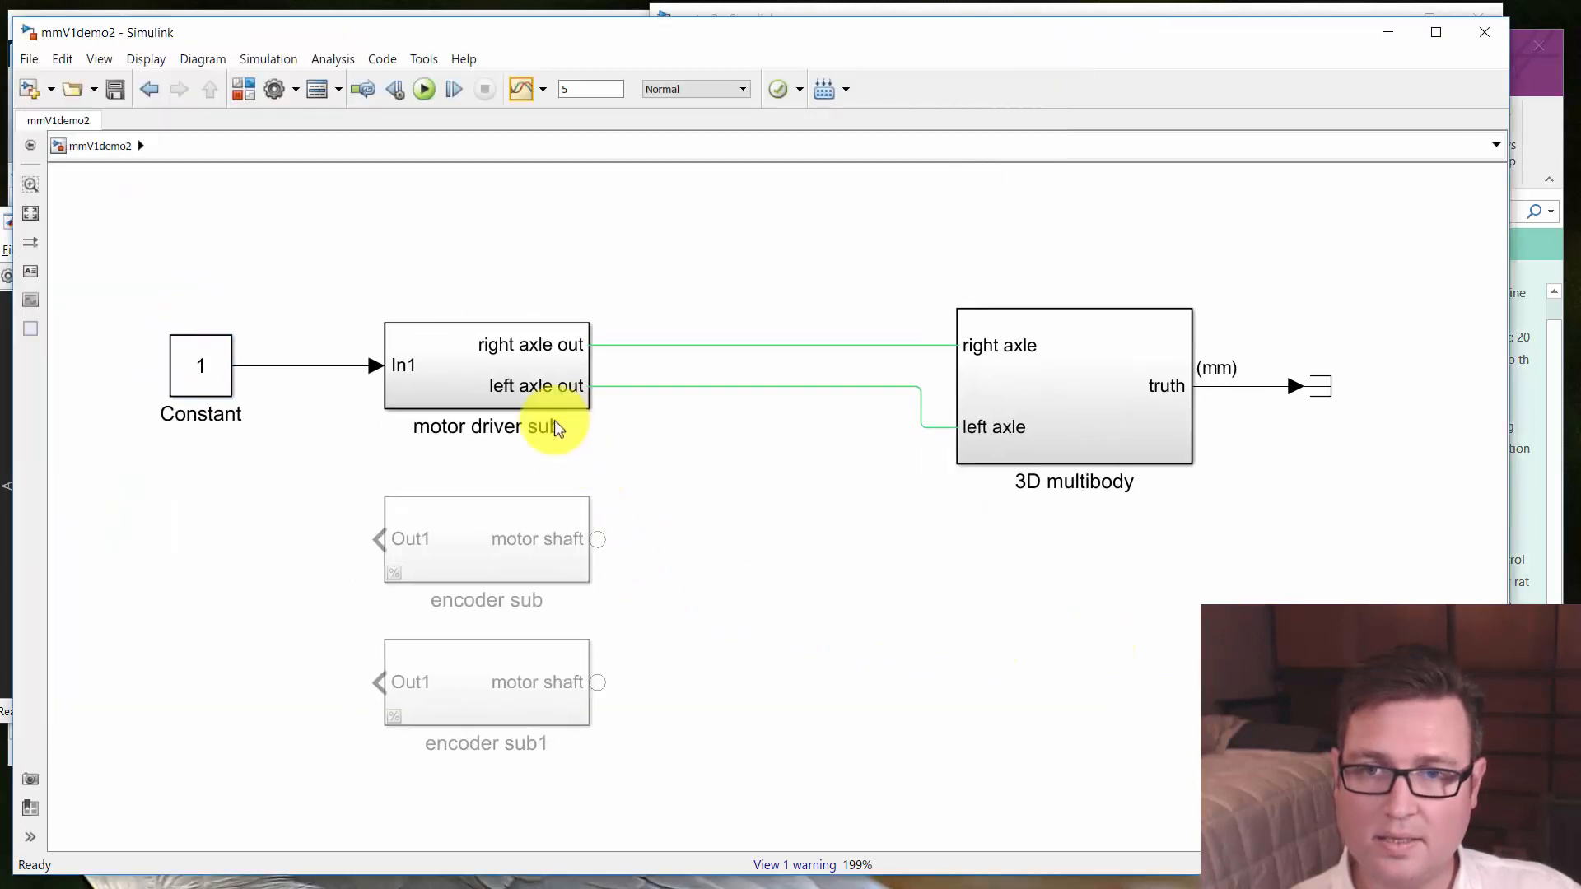
pyautogui.doubleClick(511, 362)
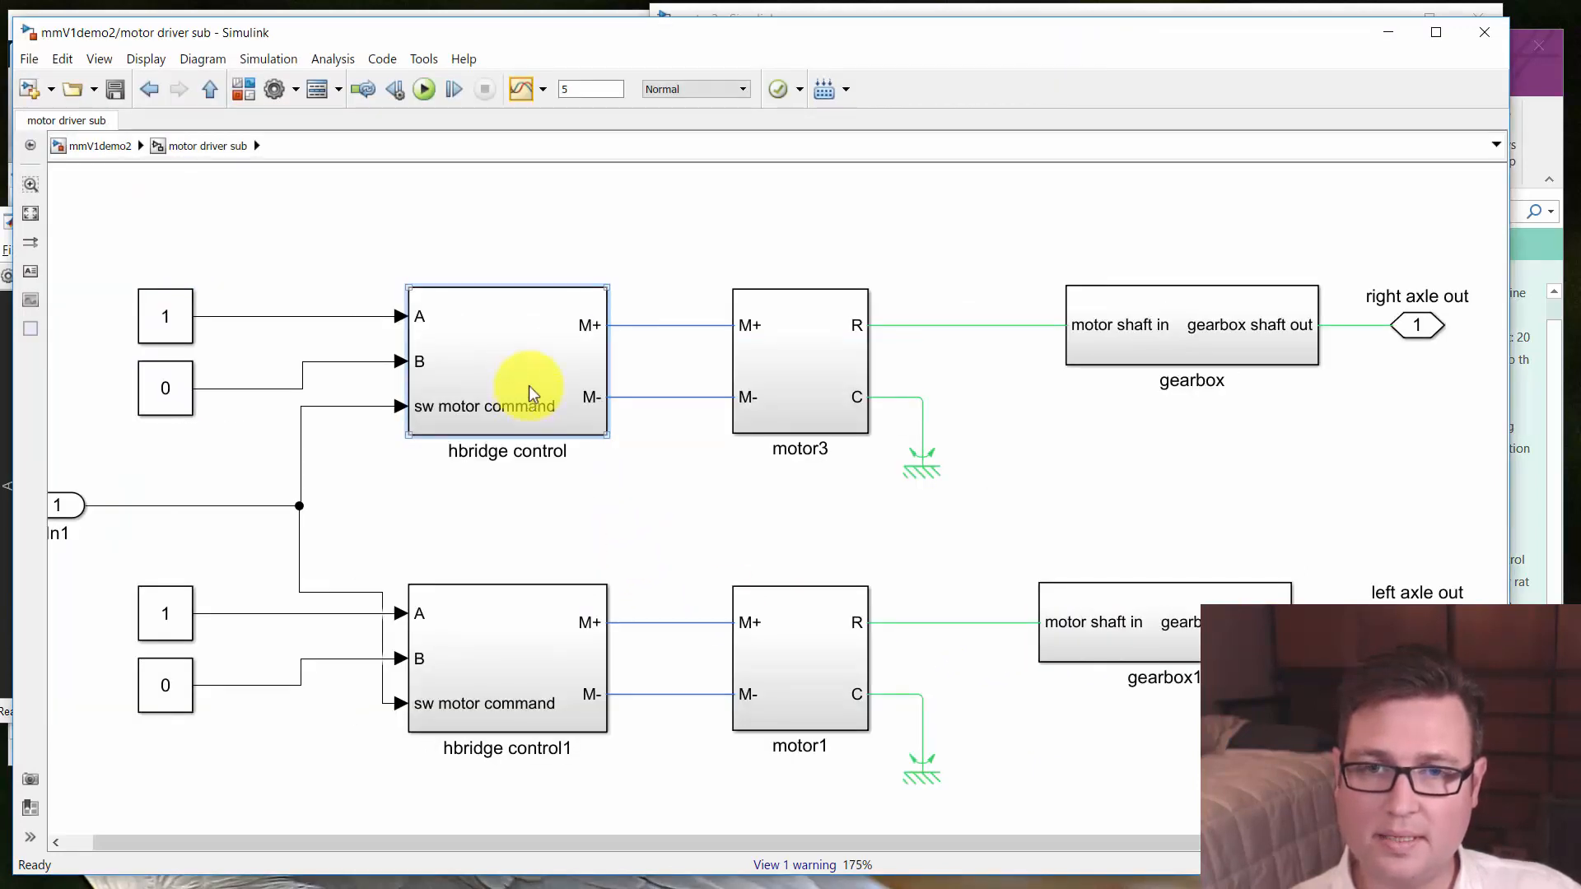
pyautogui.doubleClick(529, 386)
pyautogui.click(1259, 340)
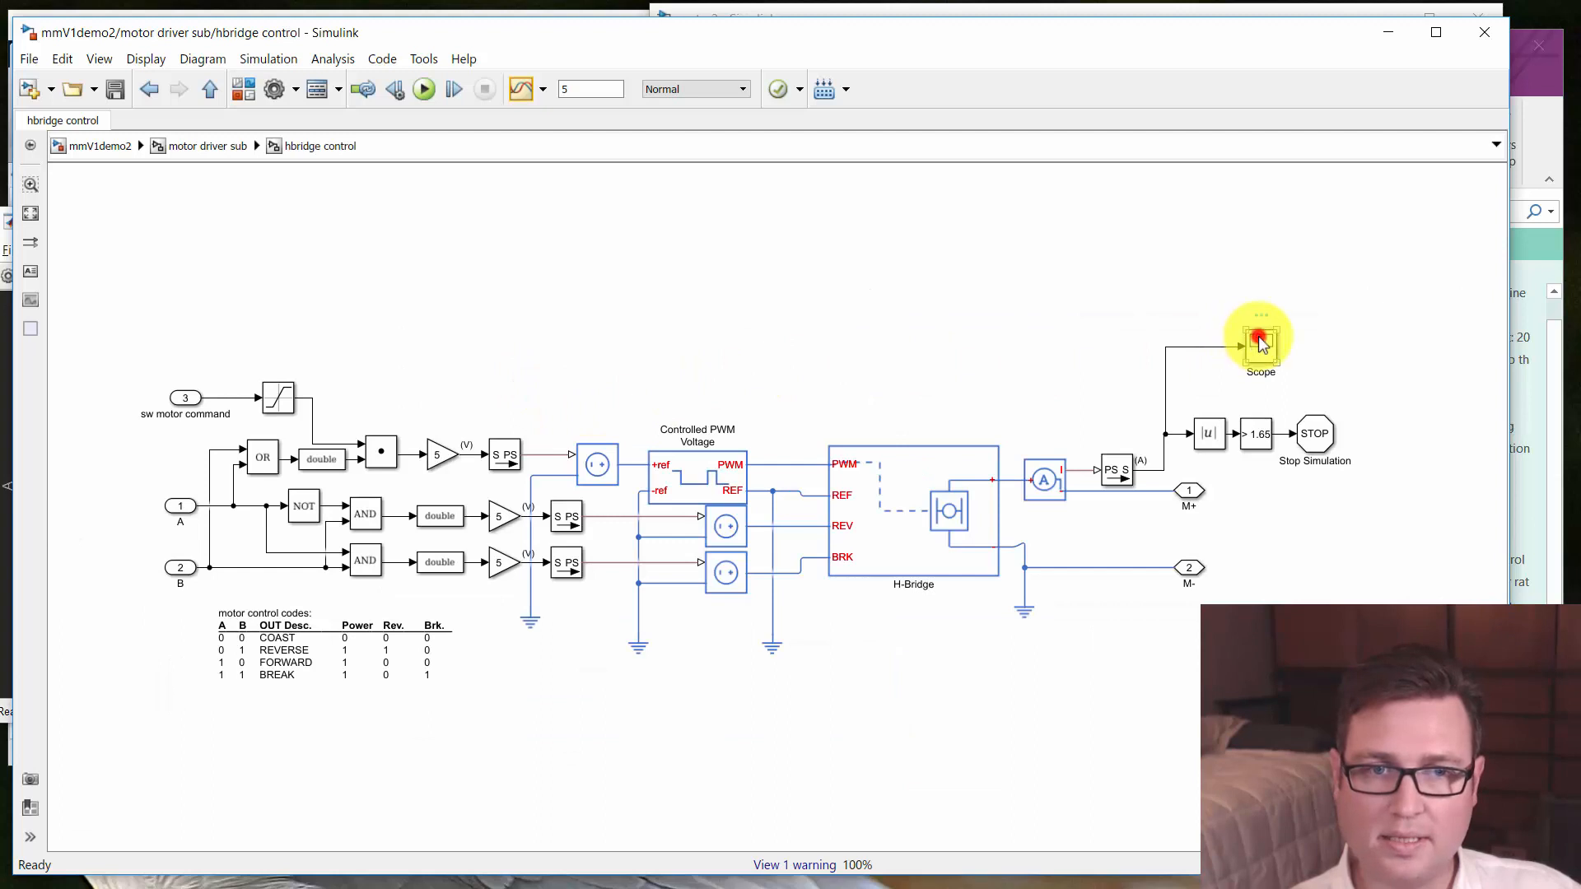
pyautogui.click(229, 278)
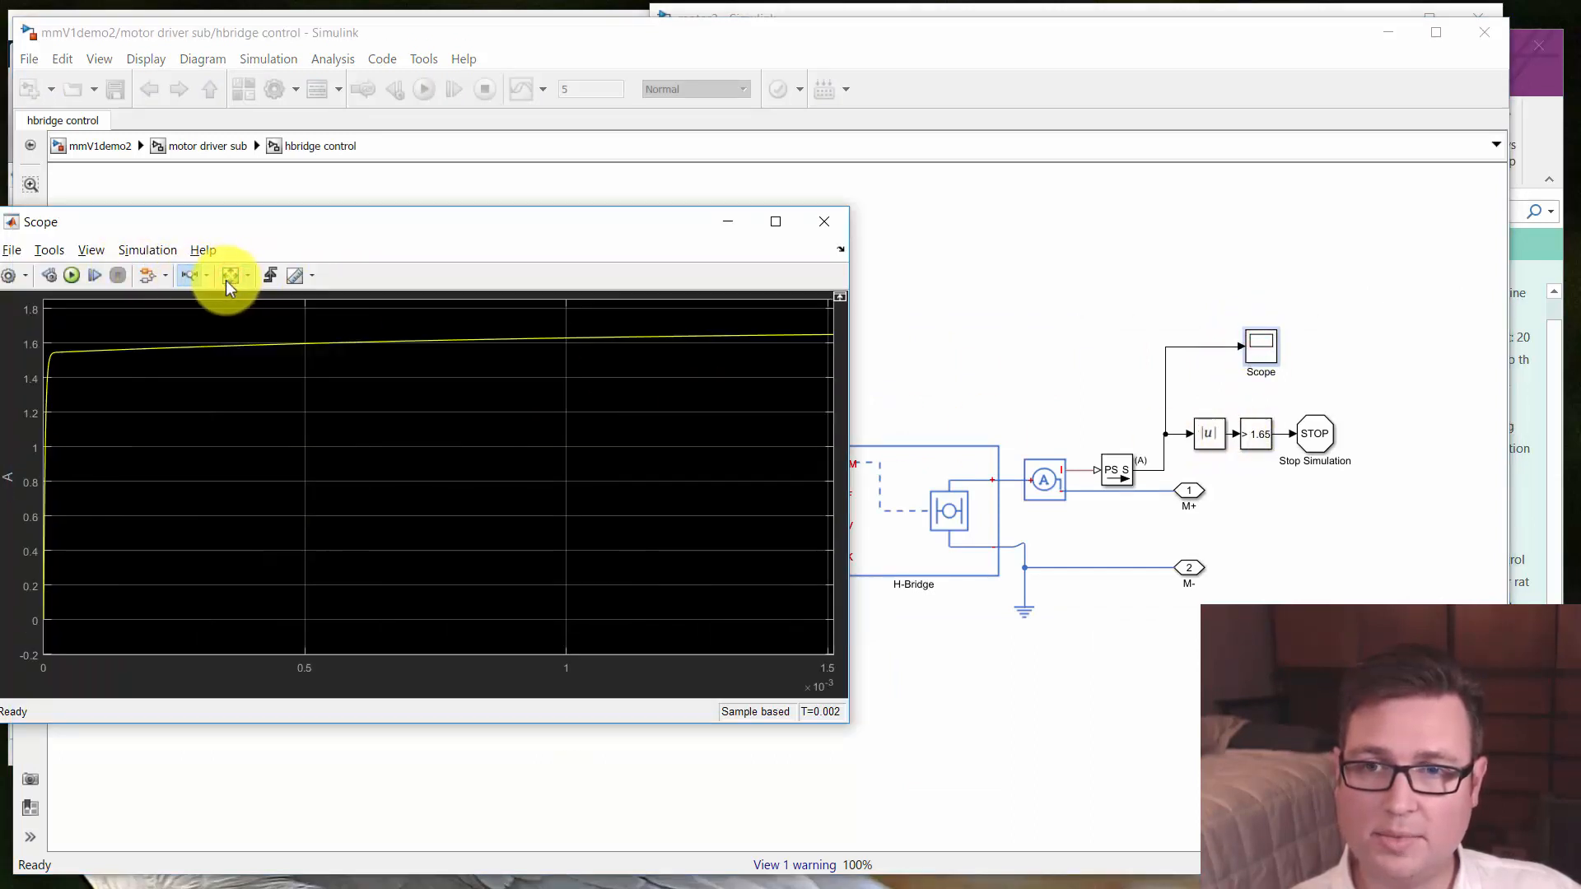
# Close the current Scope and comment out the Stop Simulation block in hbridge control
pyautogui.moveTo(177, 221); pyautogui.dragTo(511, 252)
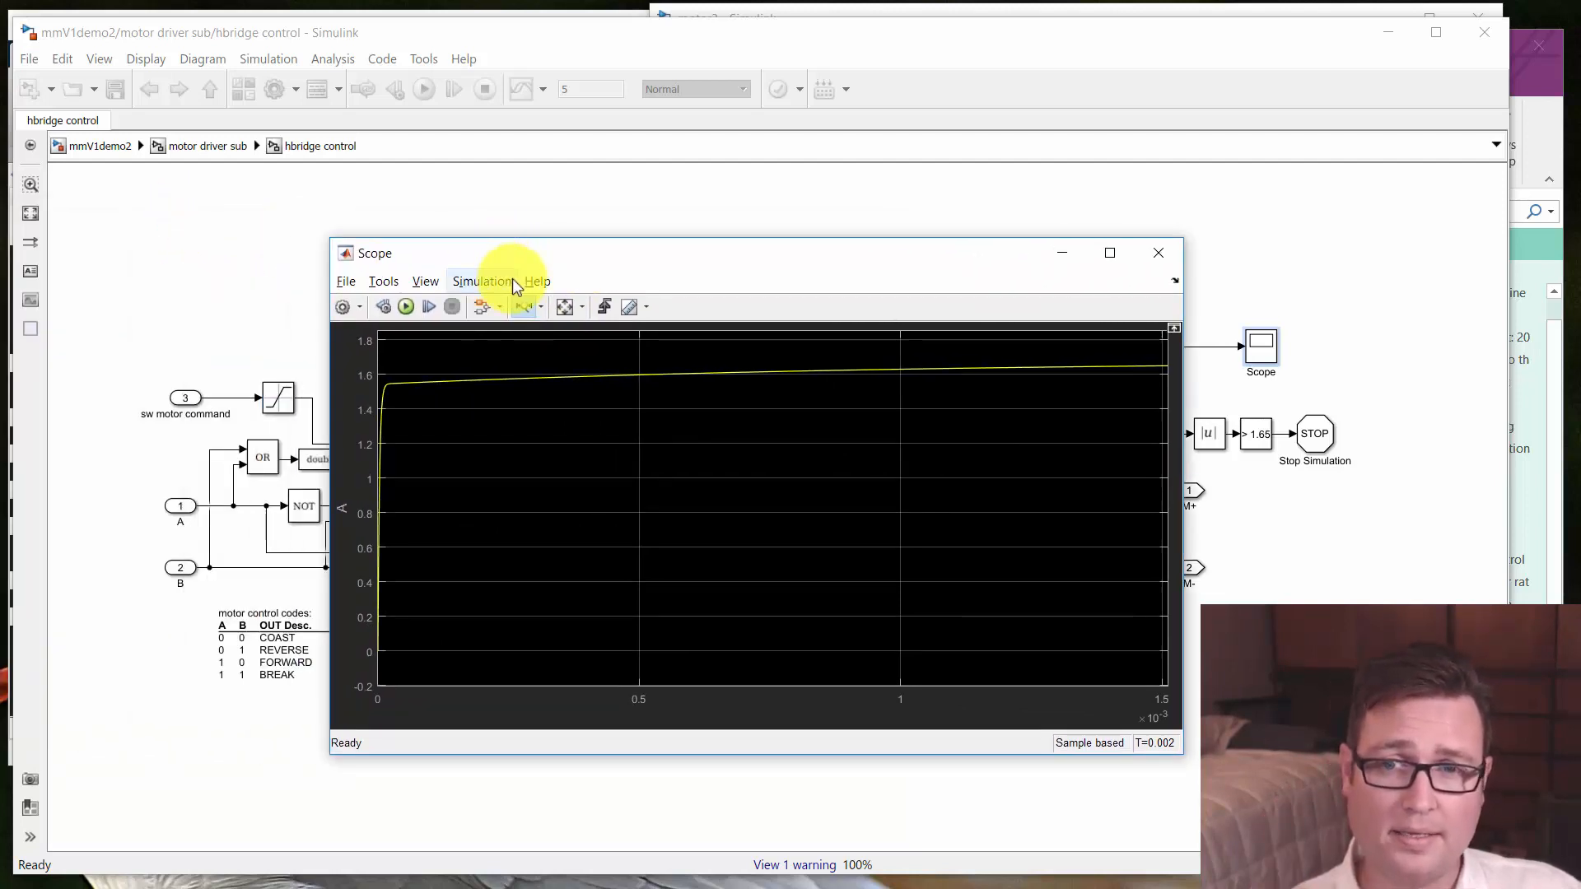
pyautogui.click(1163, 255)
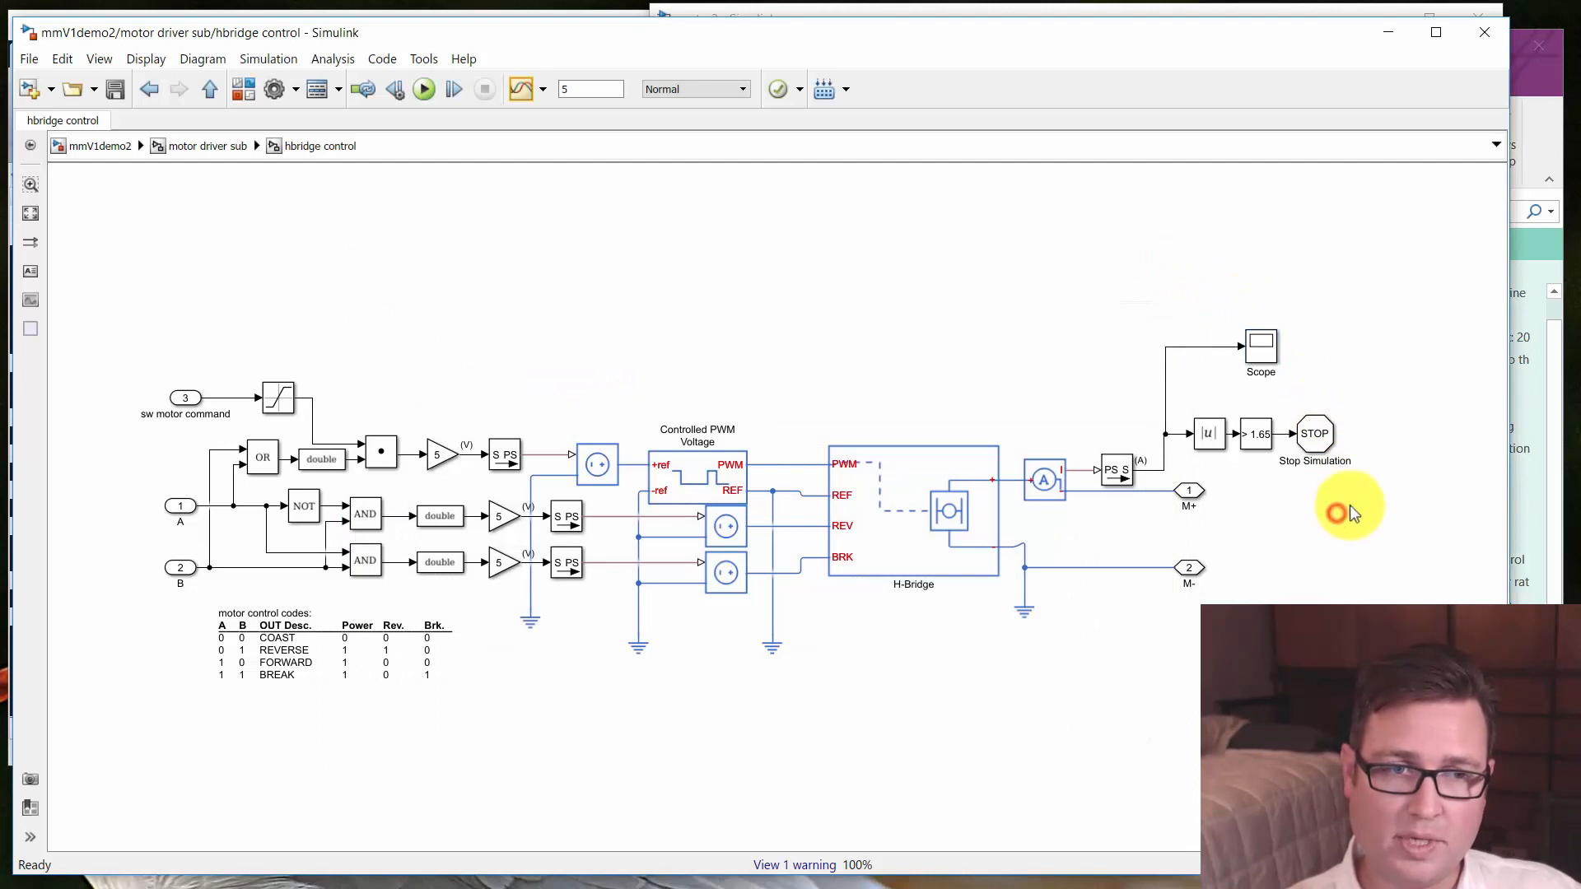
pyautogui.click(1316, 437)
pyautogui.rightClick(1316, 437)
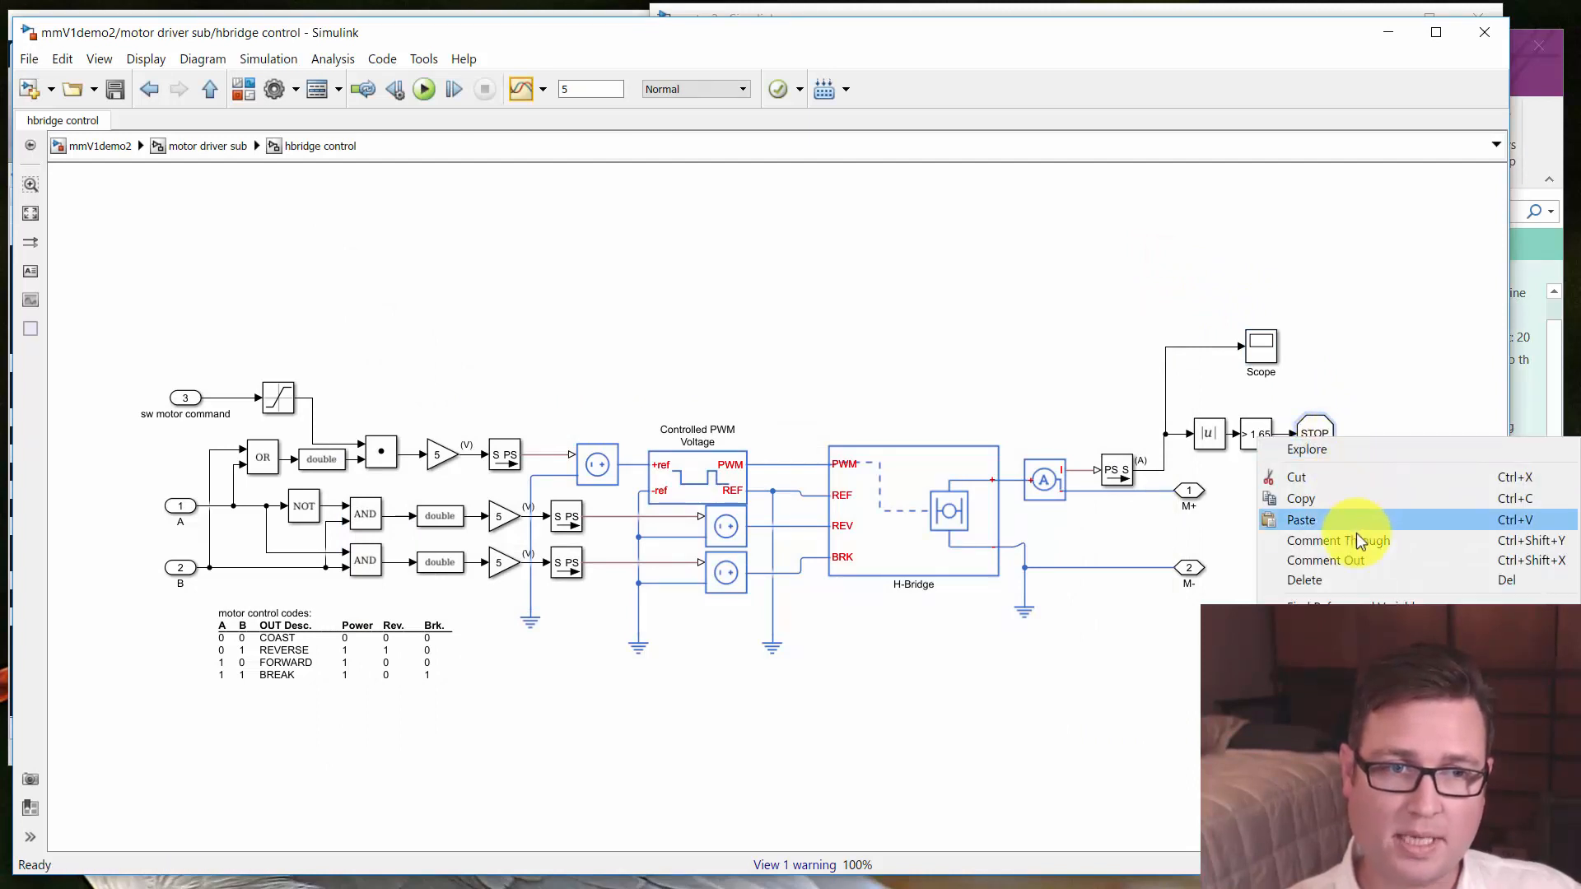
pyautogui.click(1355, 561)
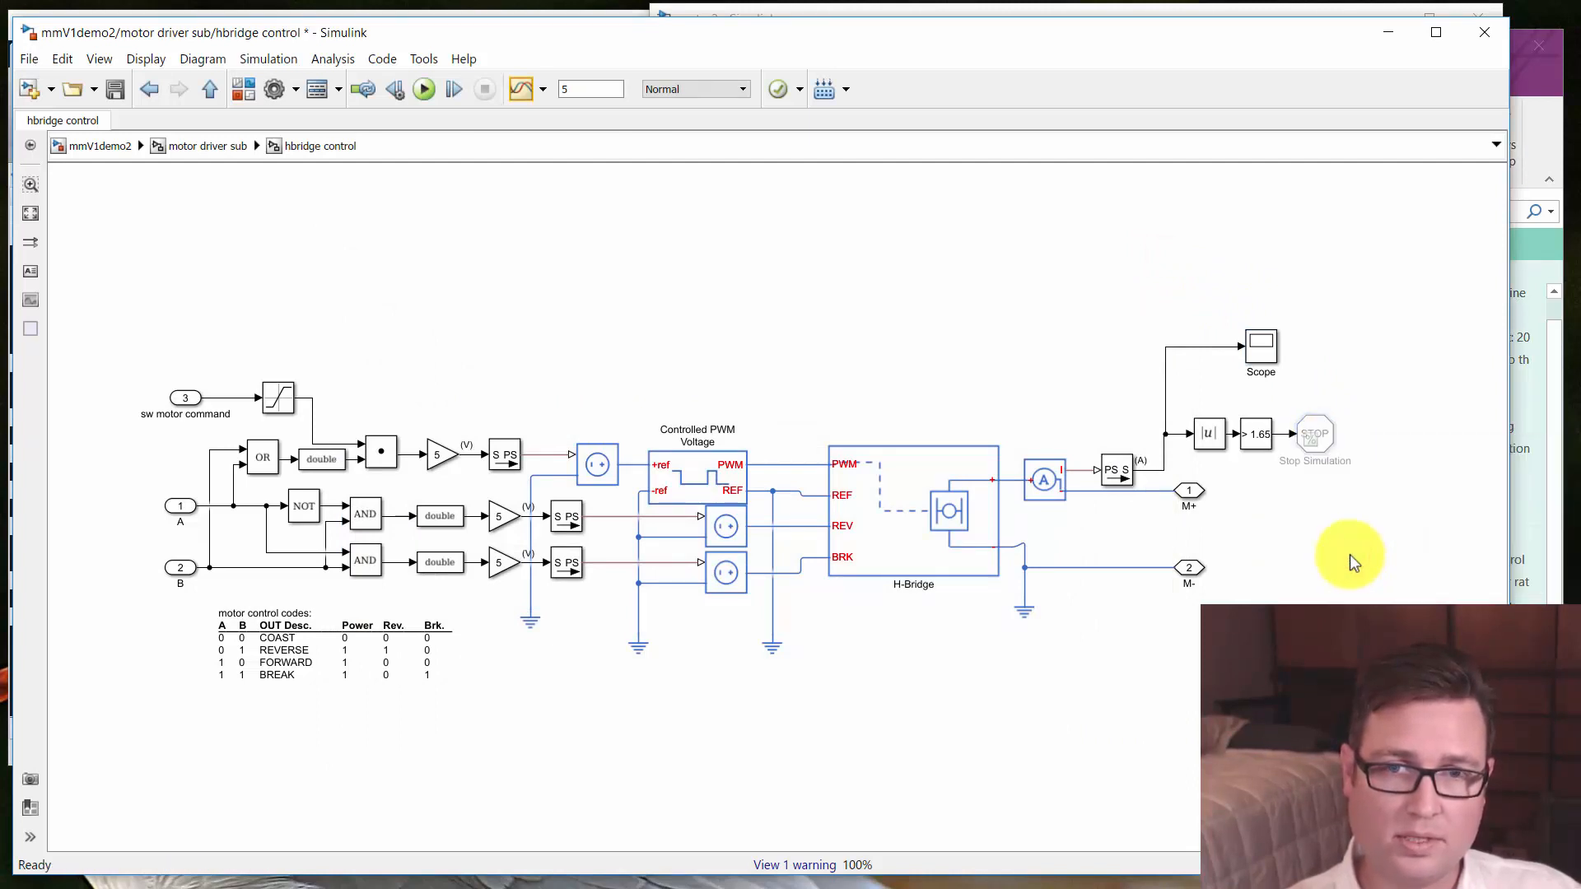
# Go to the hbridge control1 subsystem in motor driver sub and comment out its Stop Simulation block
pyautogui.press('Escape')
pyautogui.doubleClick(539, 644)
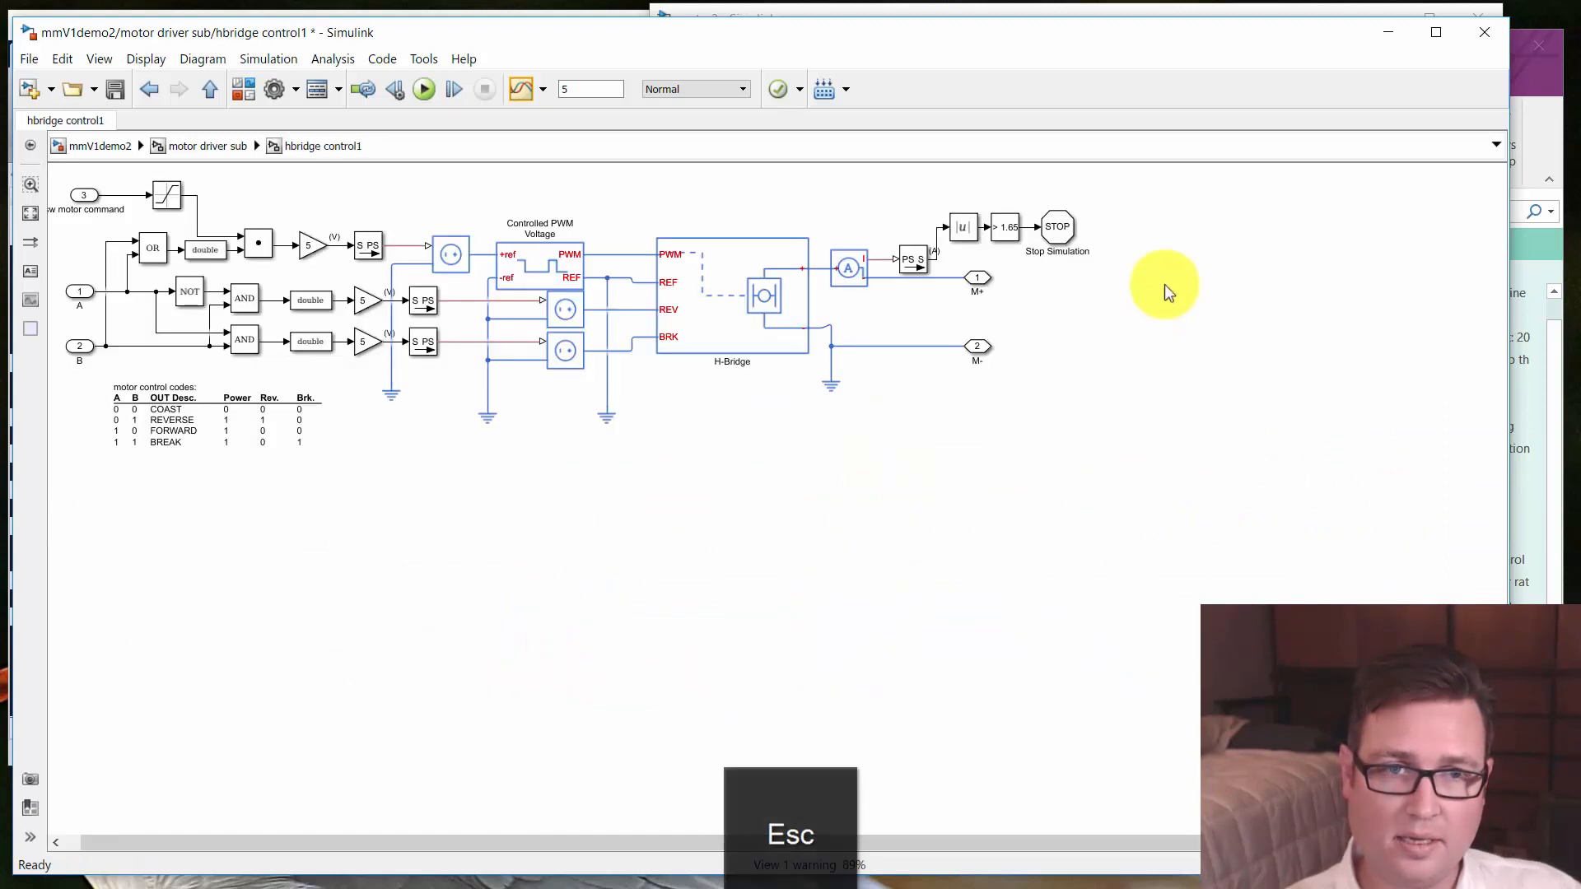
pyautogui.rightClick(1045, 233)
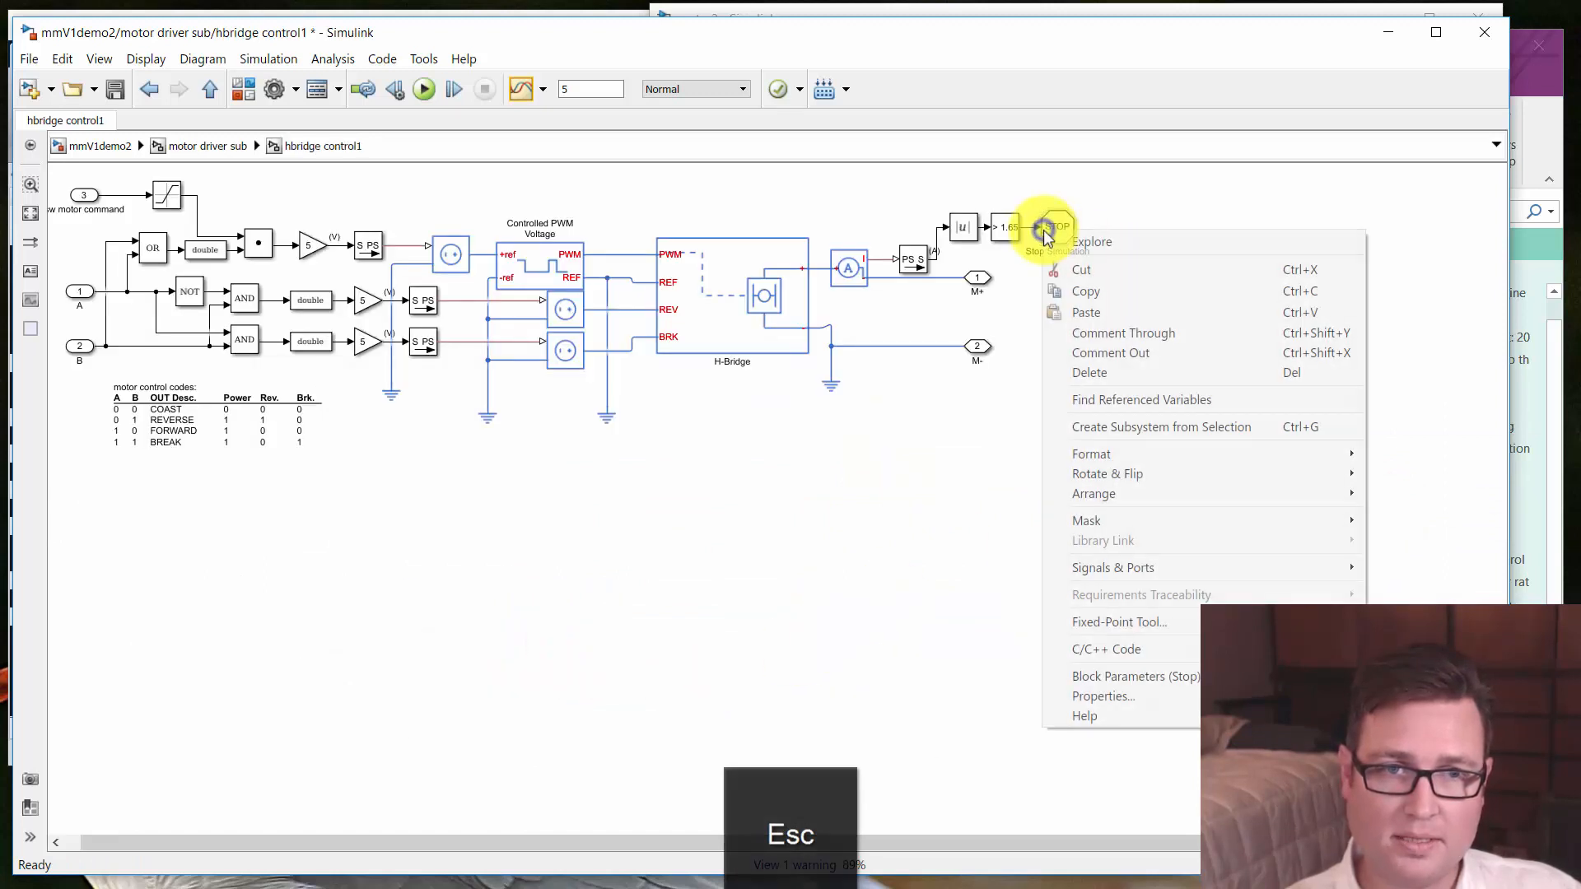
pyautogui.click(1138, 354)
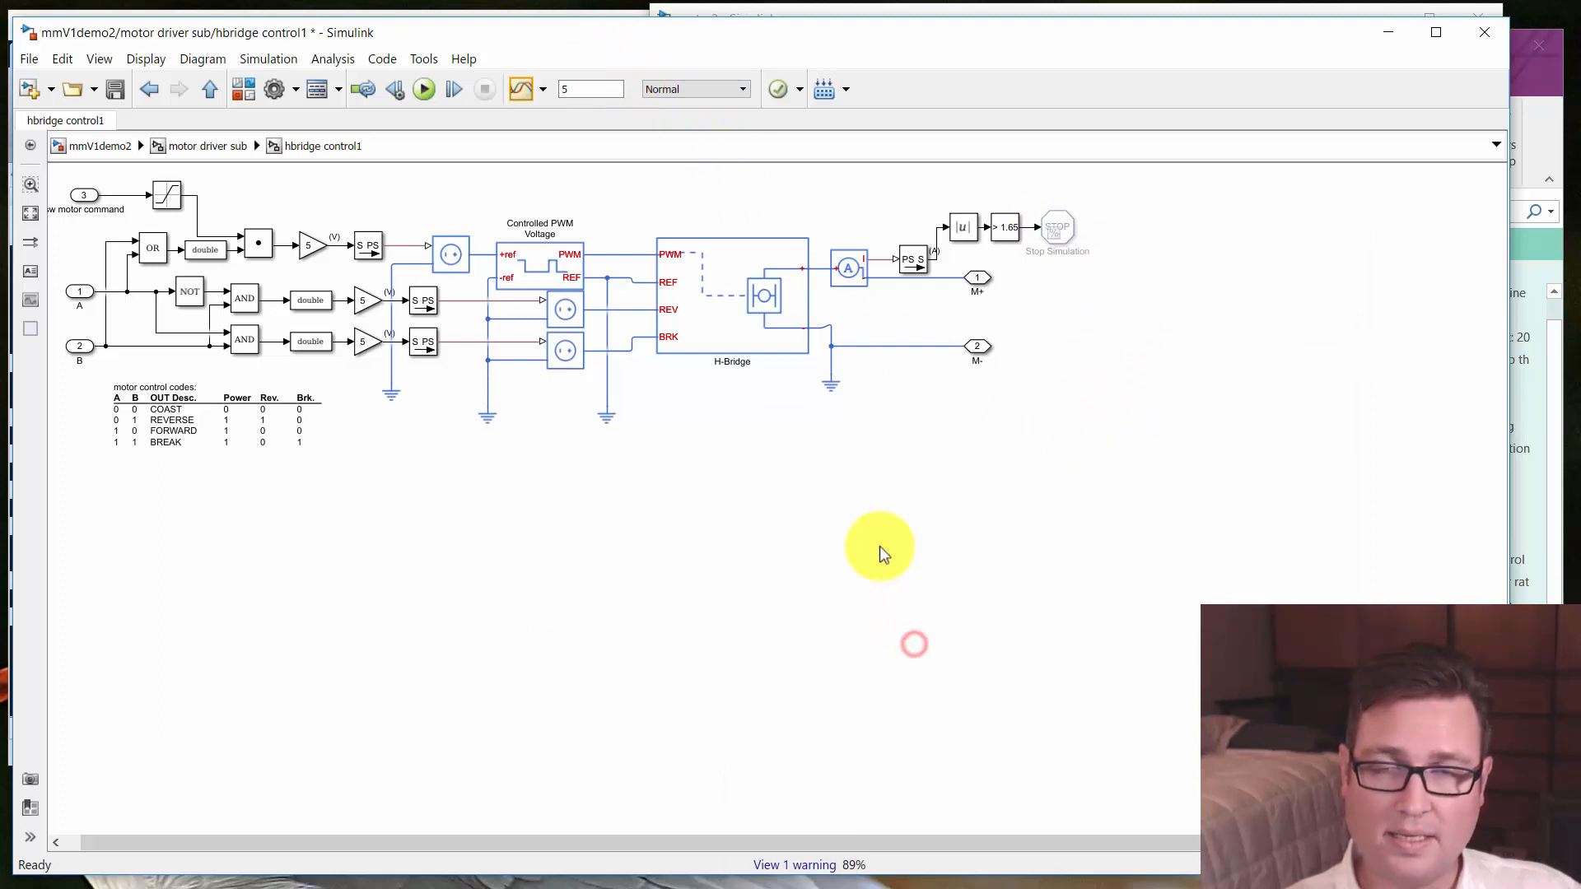
# Return to the top level of mmV1demo2 and run the full simulation in Mechanics Explorer
pyautogui.press('Escape')
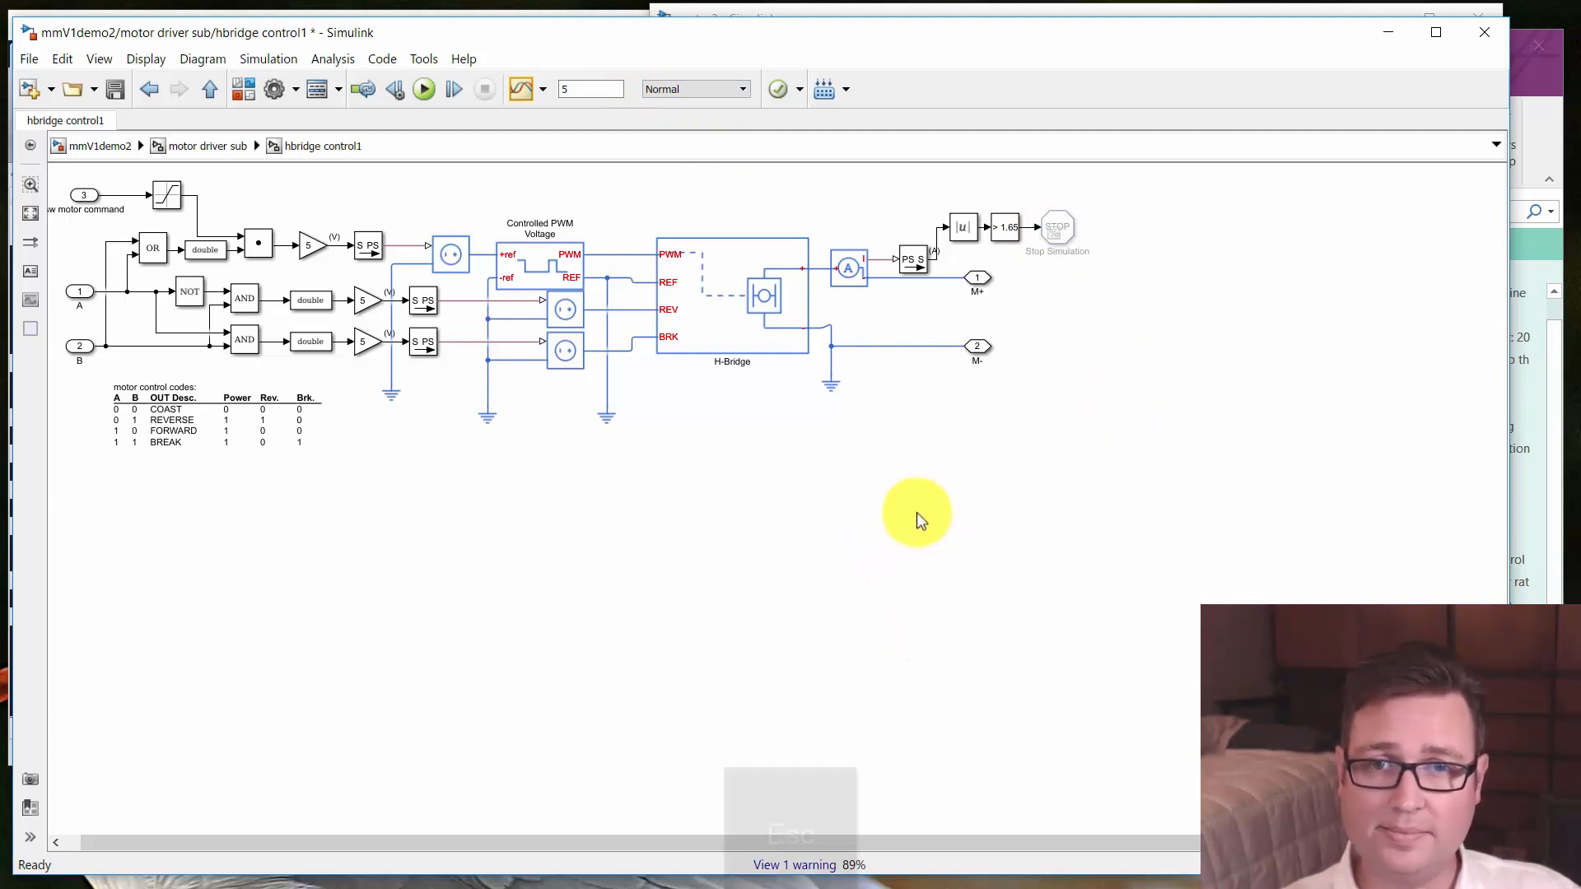
pyautogui.press('Escape')
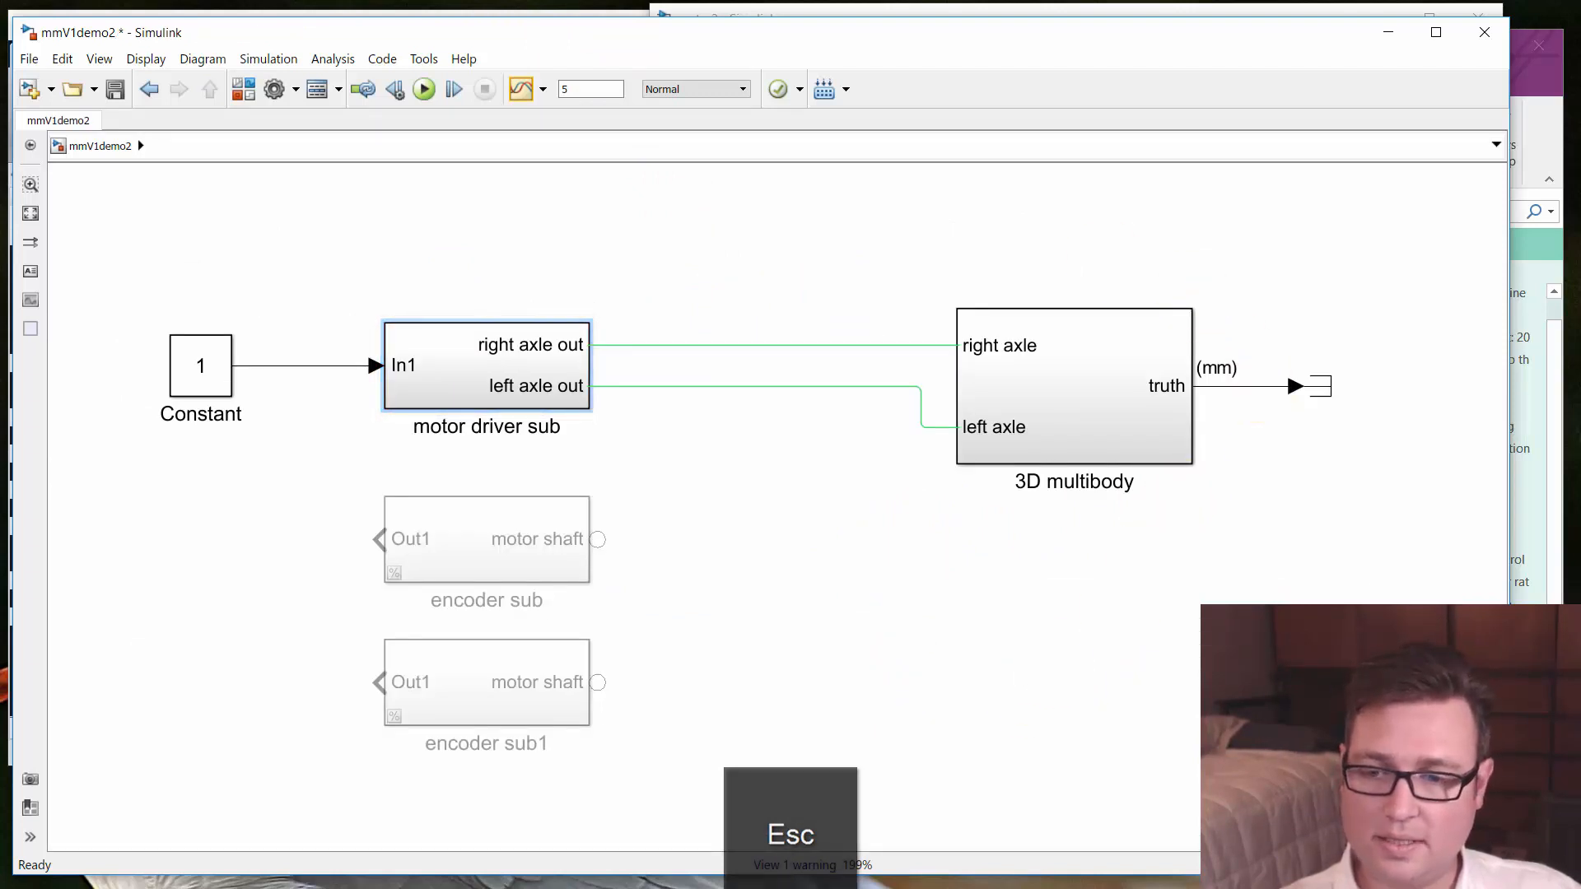
pyautogui.hotkey('ctrl', 't')
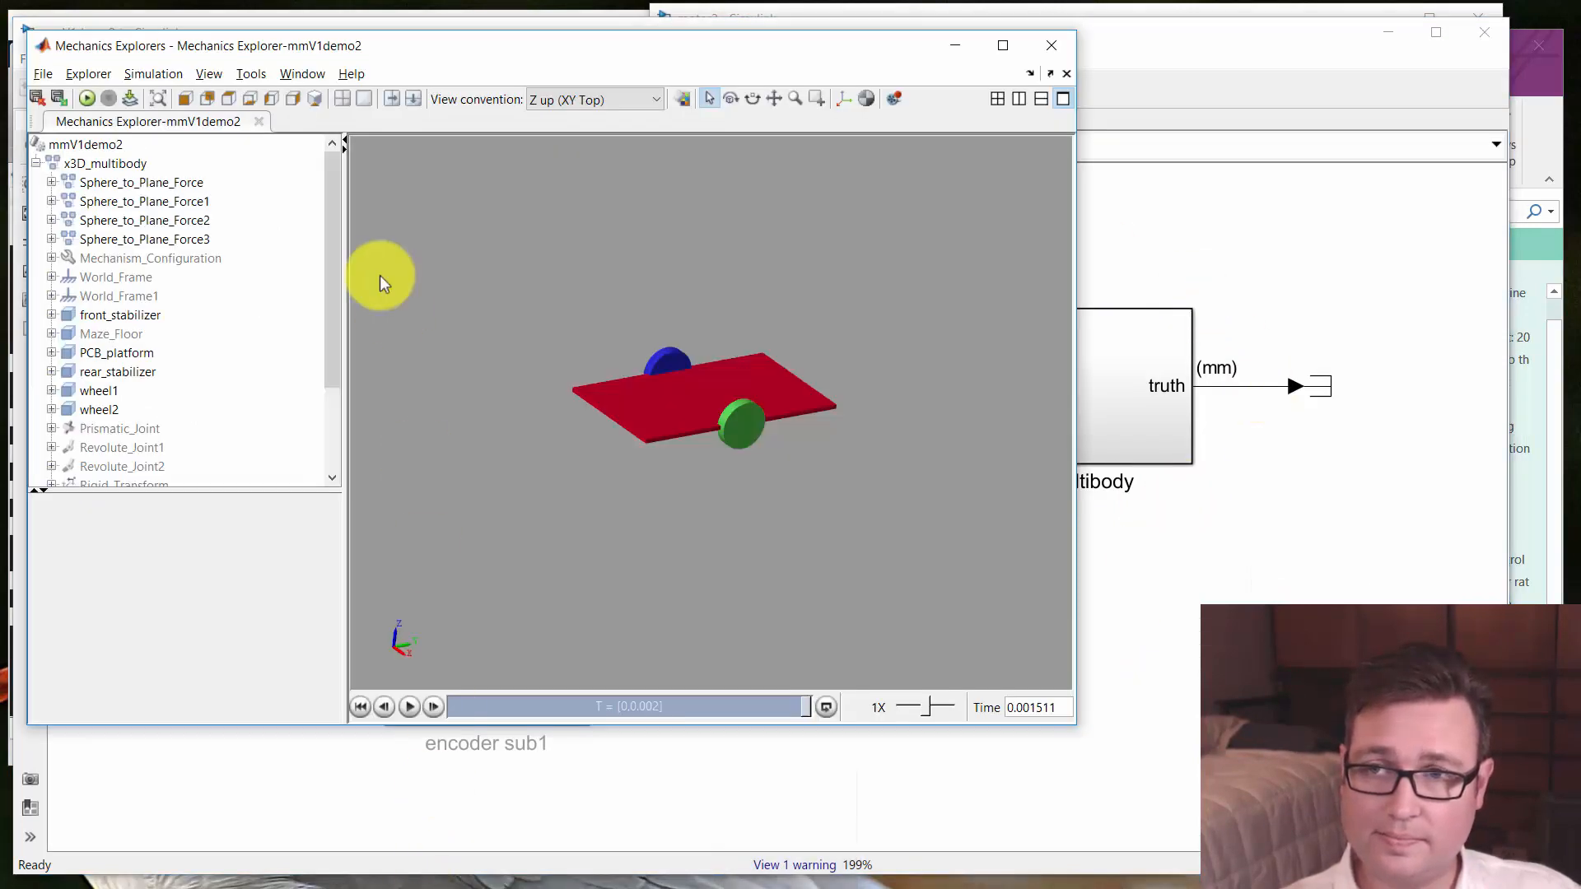
pyautogui.click(86, 98)
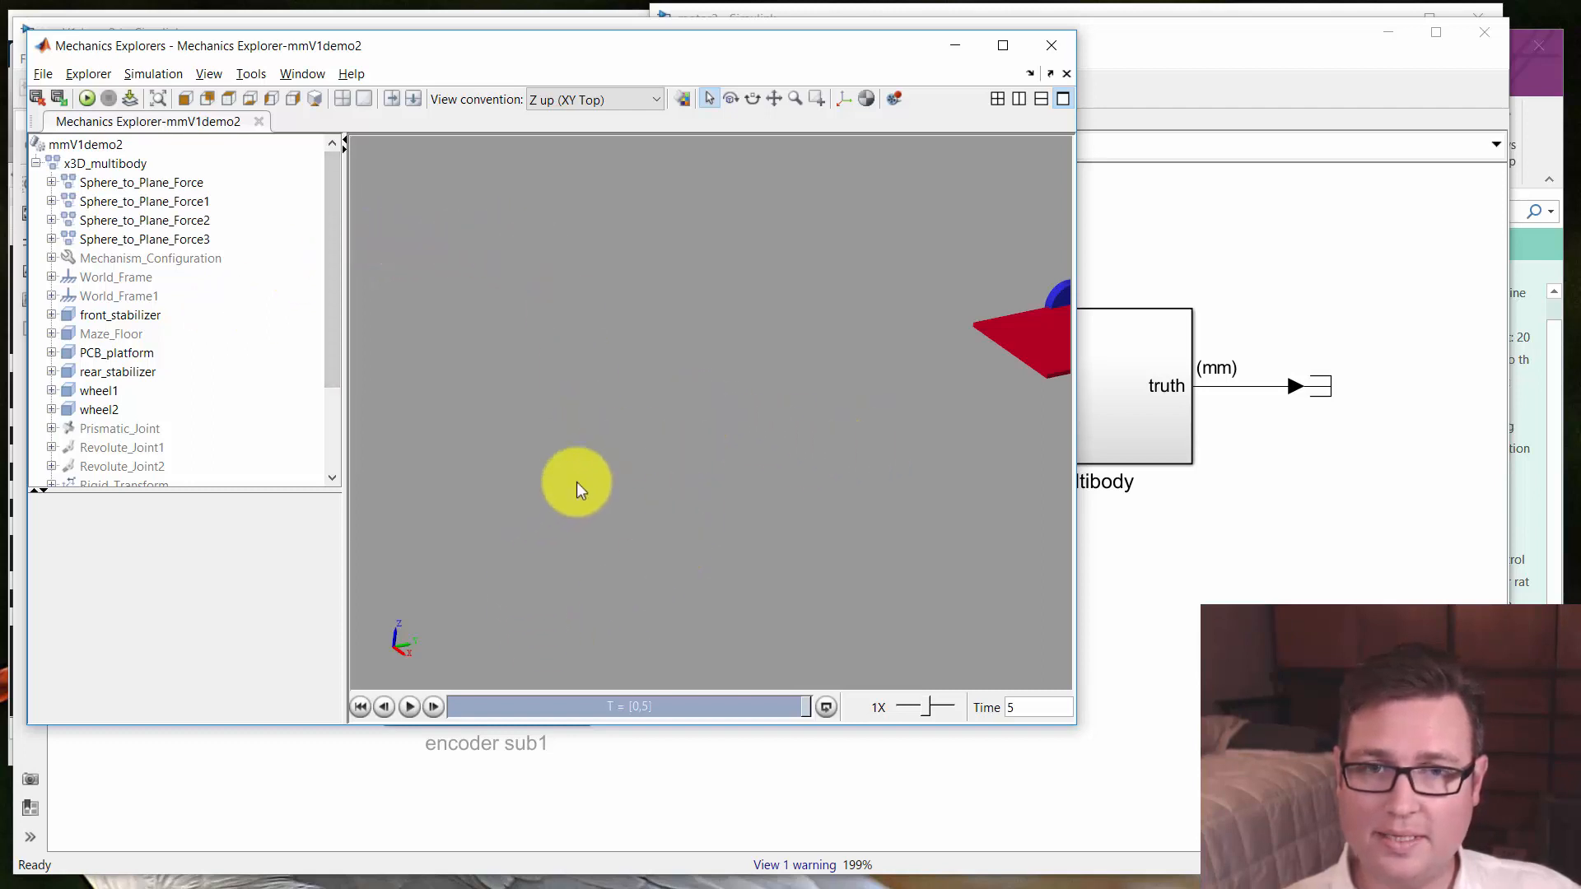
# Replay the micromouse animation with the view shifted to follow it, pause it and rewind to the start
pyautogui.moveTo(856, 353); pyautogui.dragTo(605, 436)
pyautogui.click(405, 710)
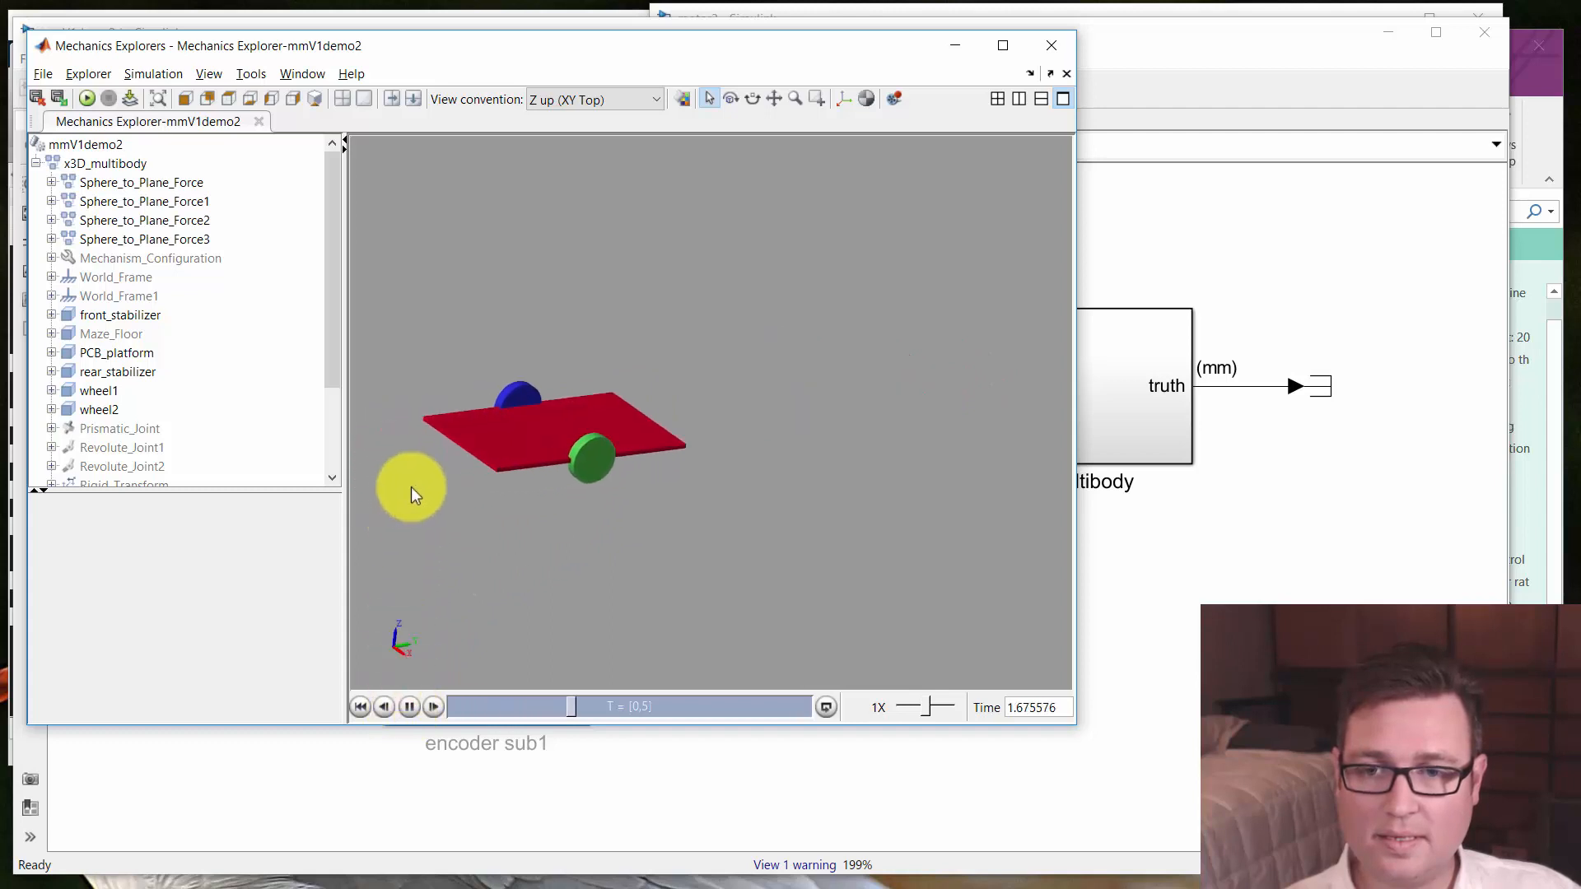
pyautogui.click(409, 707)
pyautogui.moveTo(640, 708); pyautogui.dragTo(449, 713)
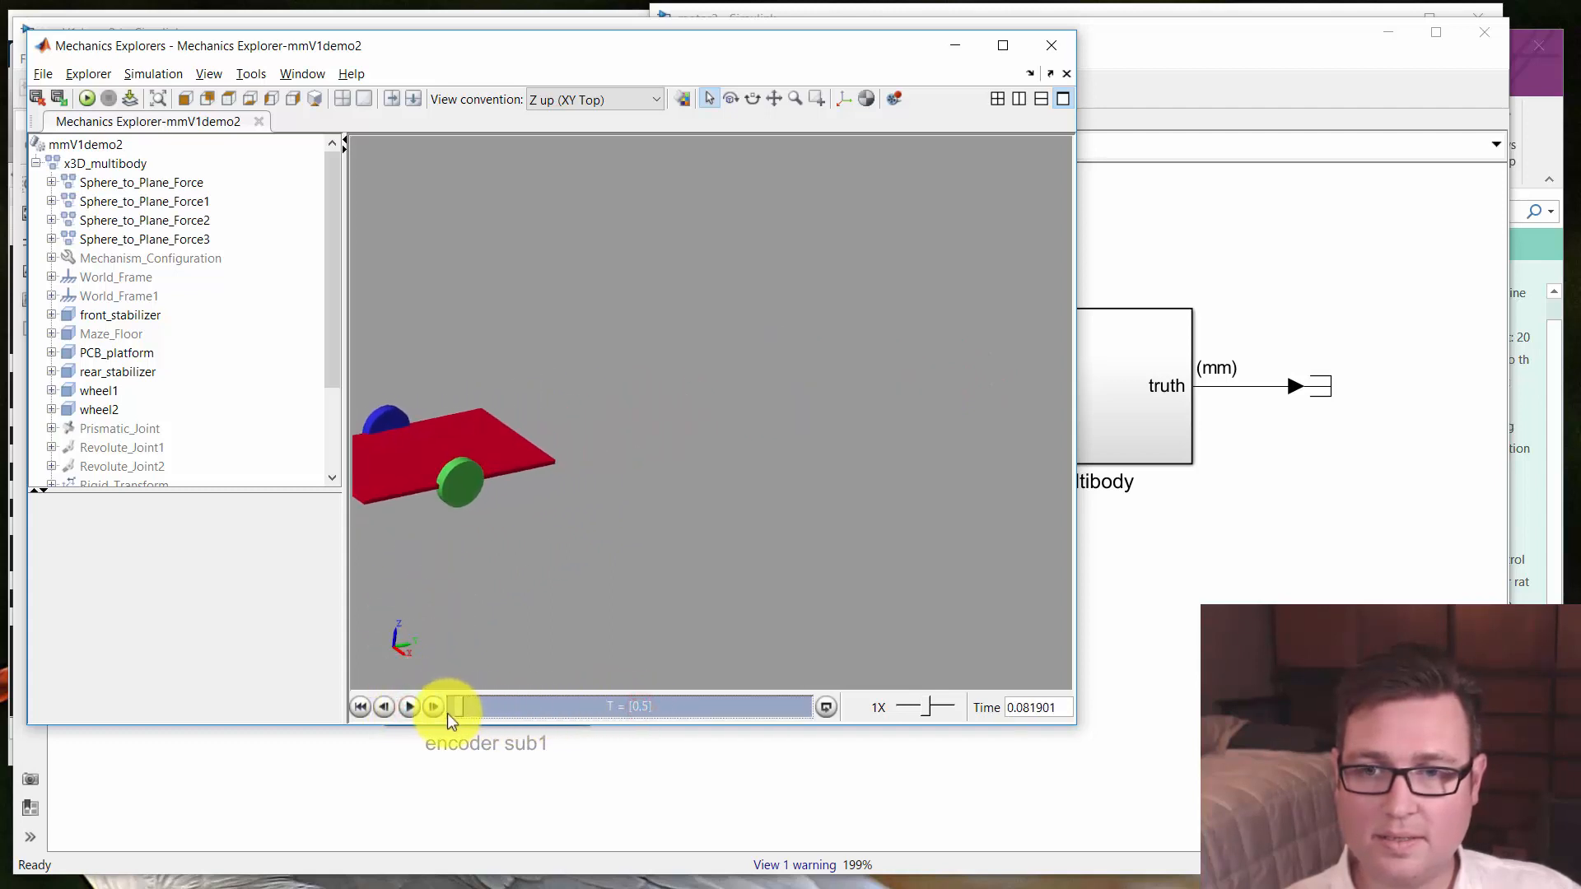
# Play the micromouse motion at 1/4X speed from a side view to examine the wheels and platform, and pause it
pyautogui.moveTo(428, 477); pyautogui.dragTo(289, 424)
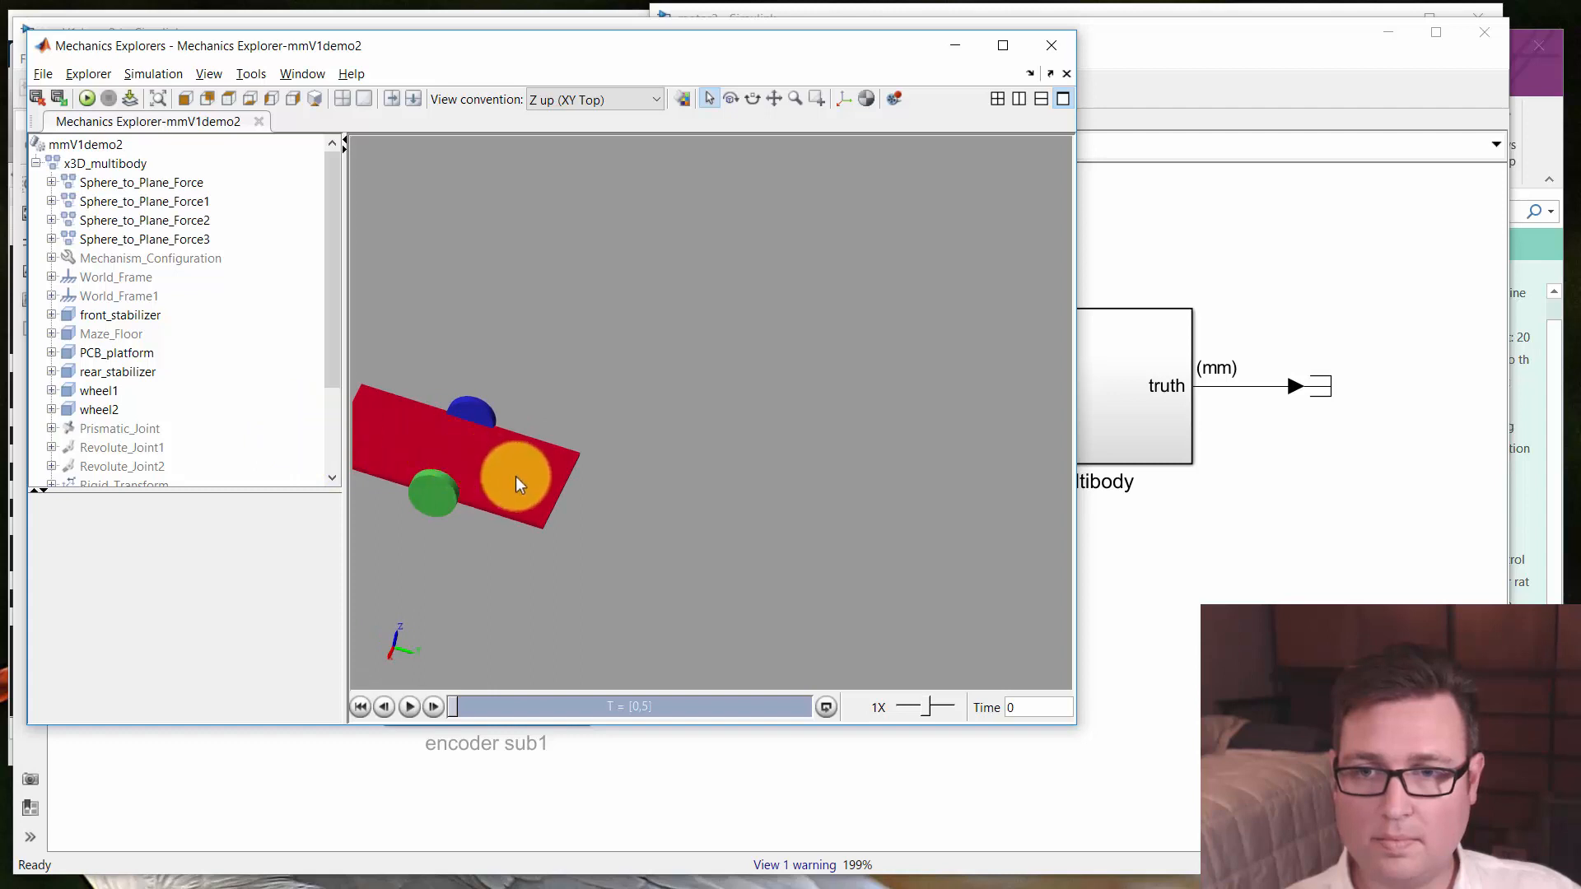
pyautogui.moveTo(515, 476); pyautogui.dragTo(553, 399)
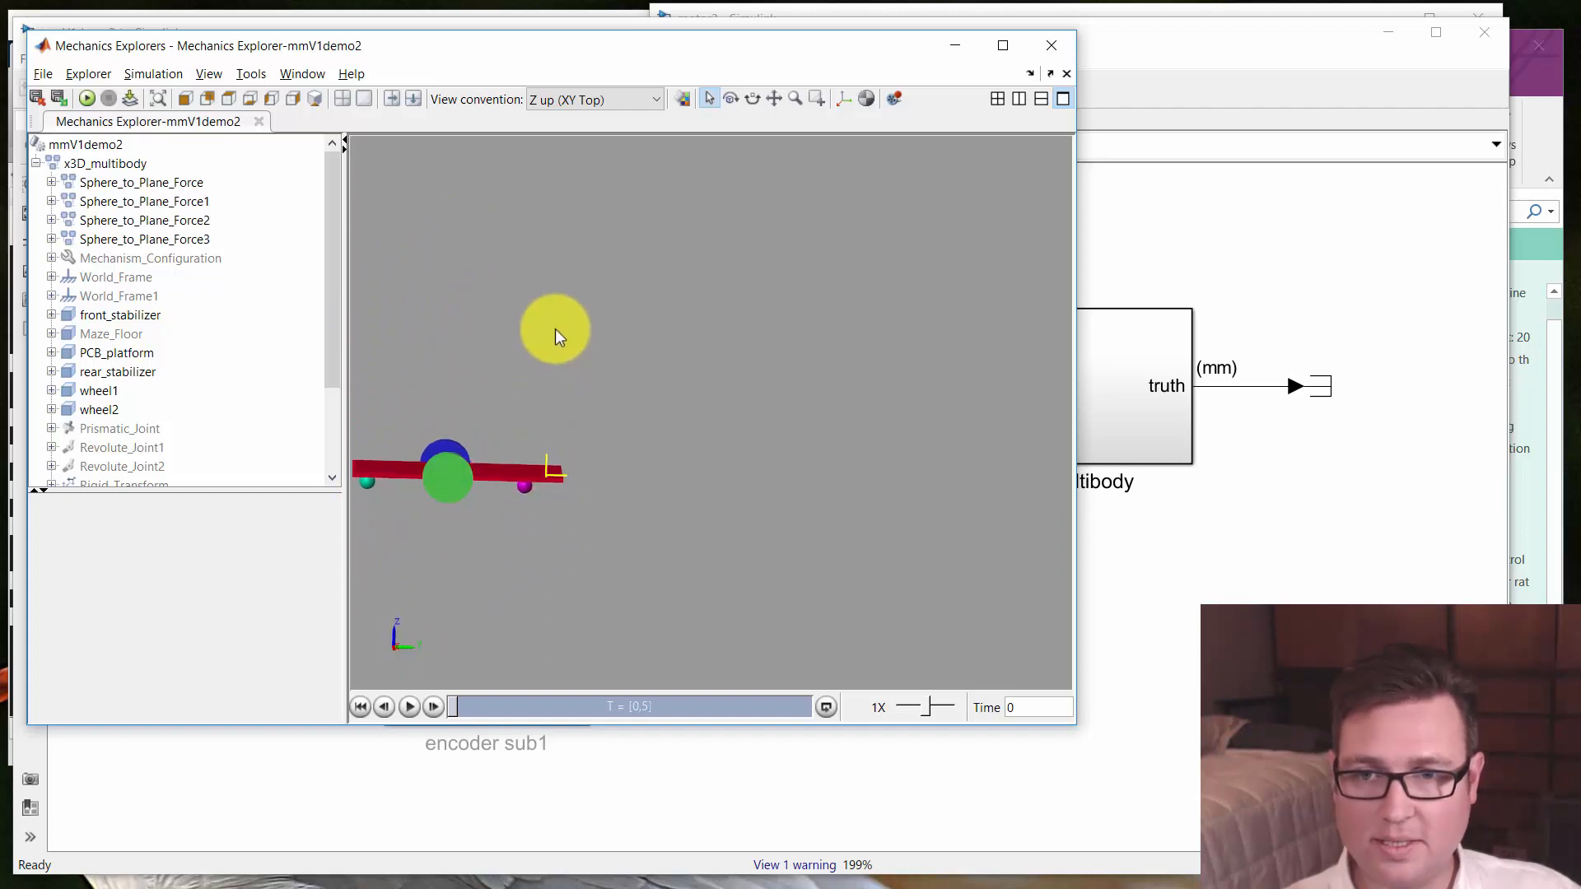
pyautogui.moveTo(555, 328); pyautogui.dragTo(550, 299)
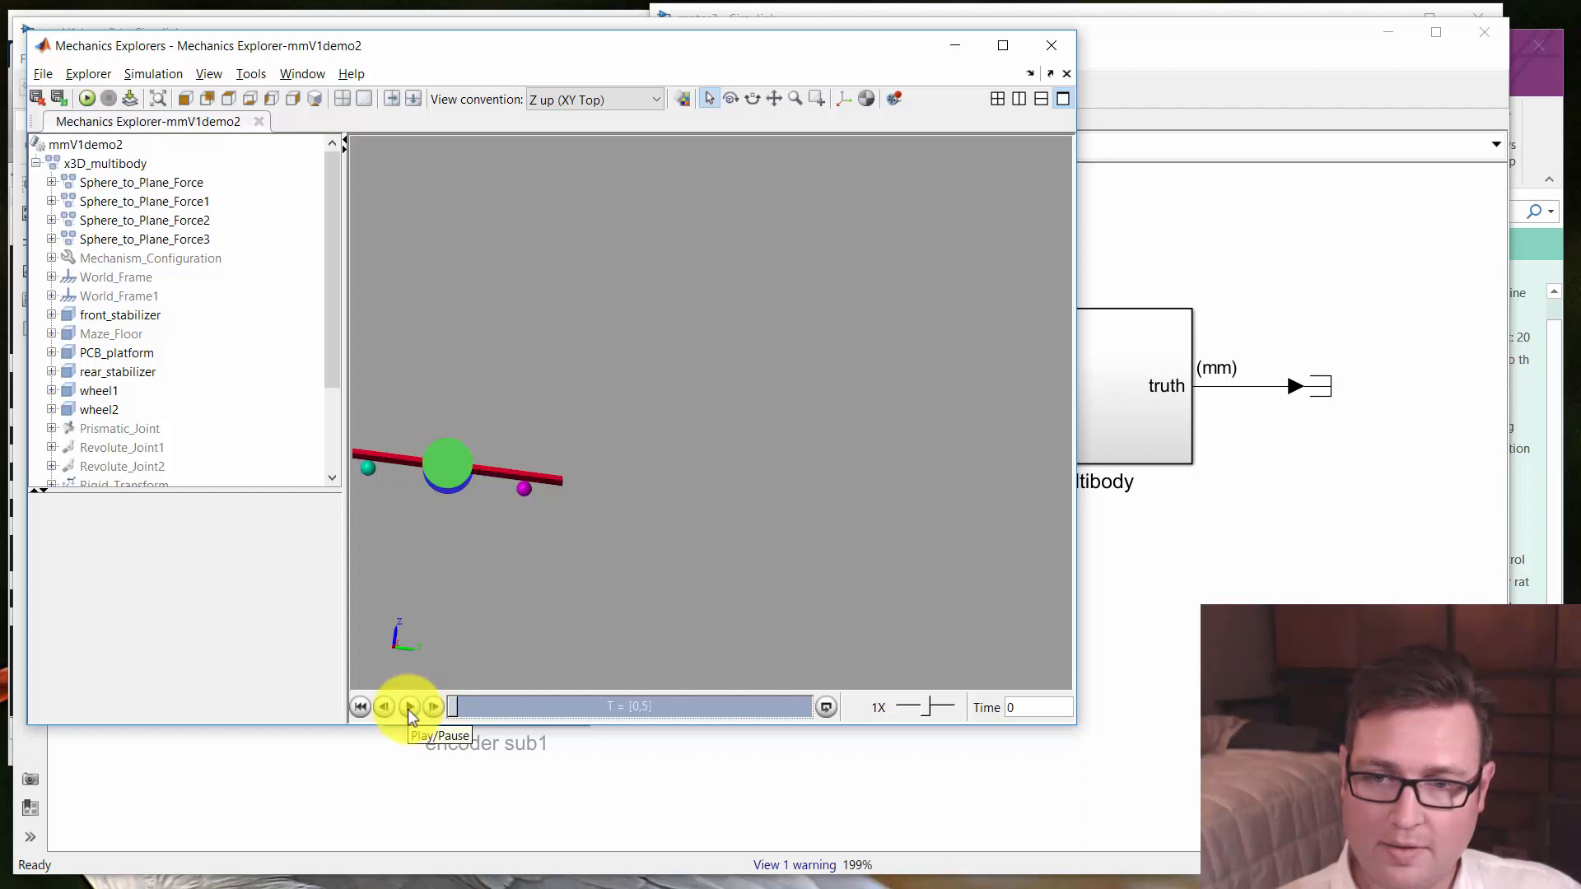
pyautogui.click(925, 707)
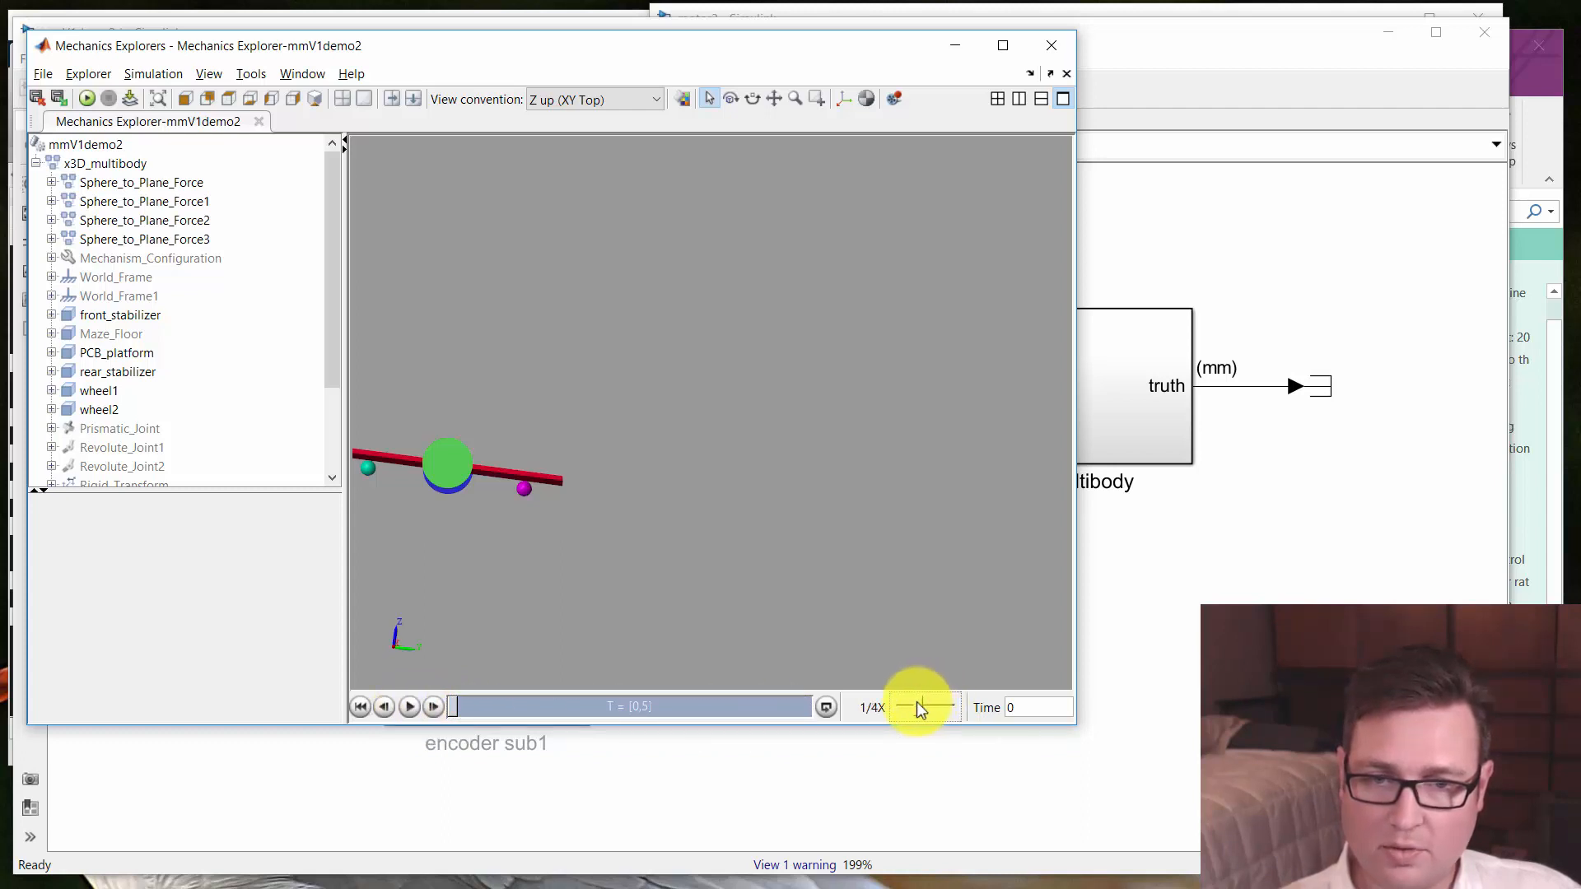
pyautogui.click(410, 706)
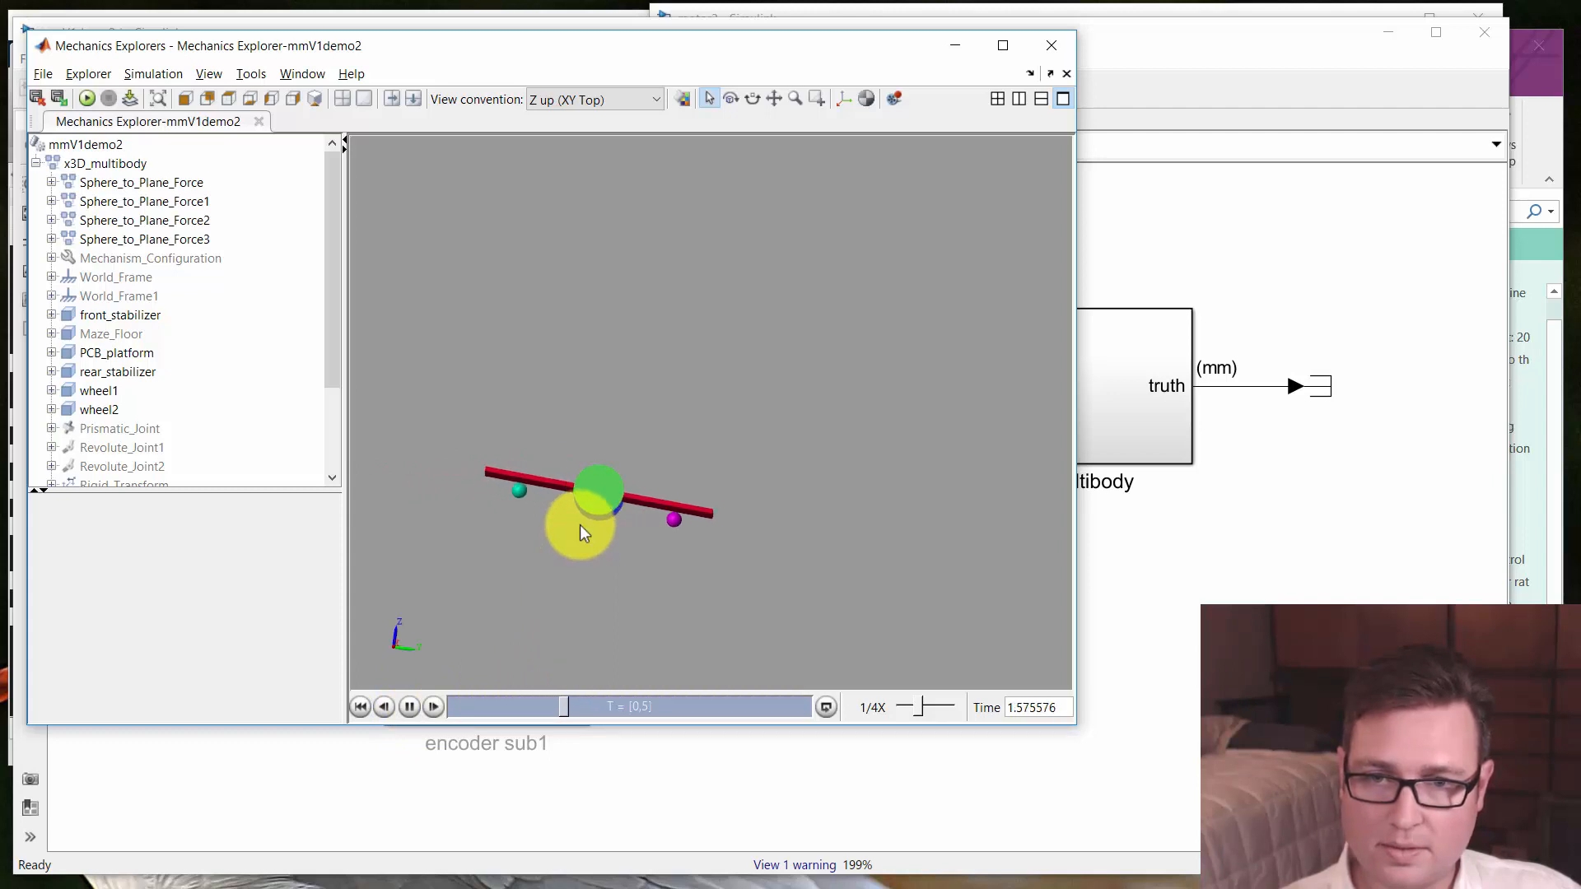
pyautogui.click(410, 707)
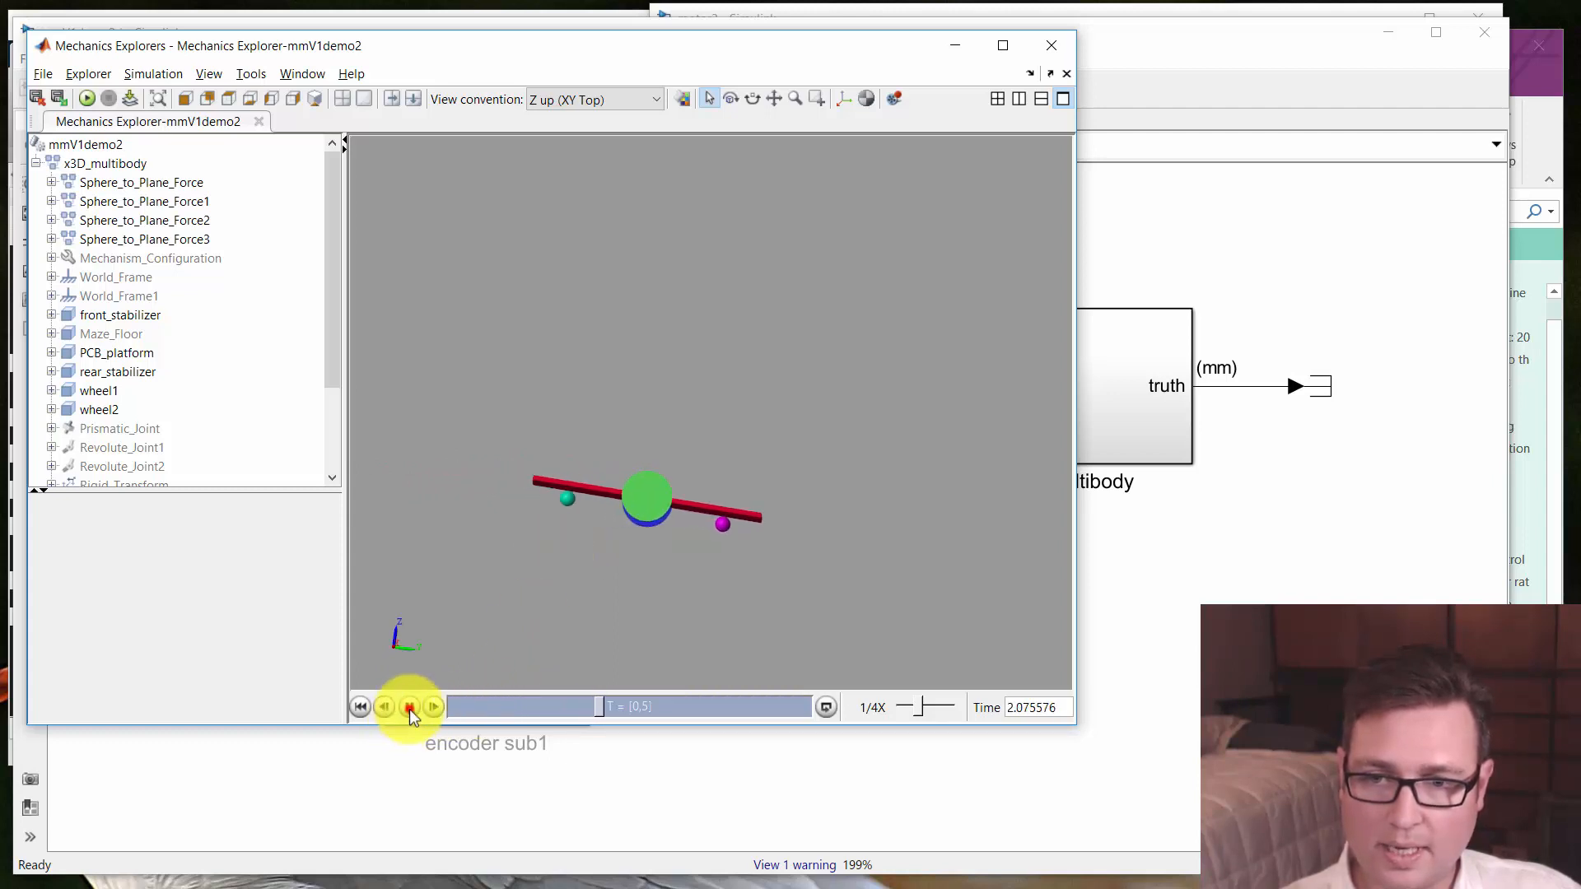
# Set the solver's Max step size to 0.05 in the mmV1demo2 configuration parameters and accept the change
pyautogui.click(337, 783)
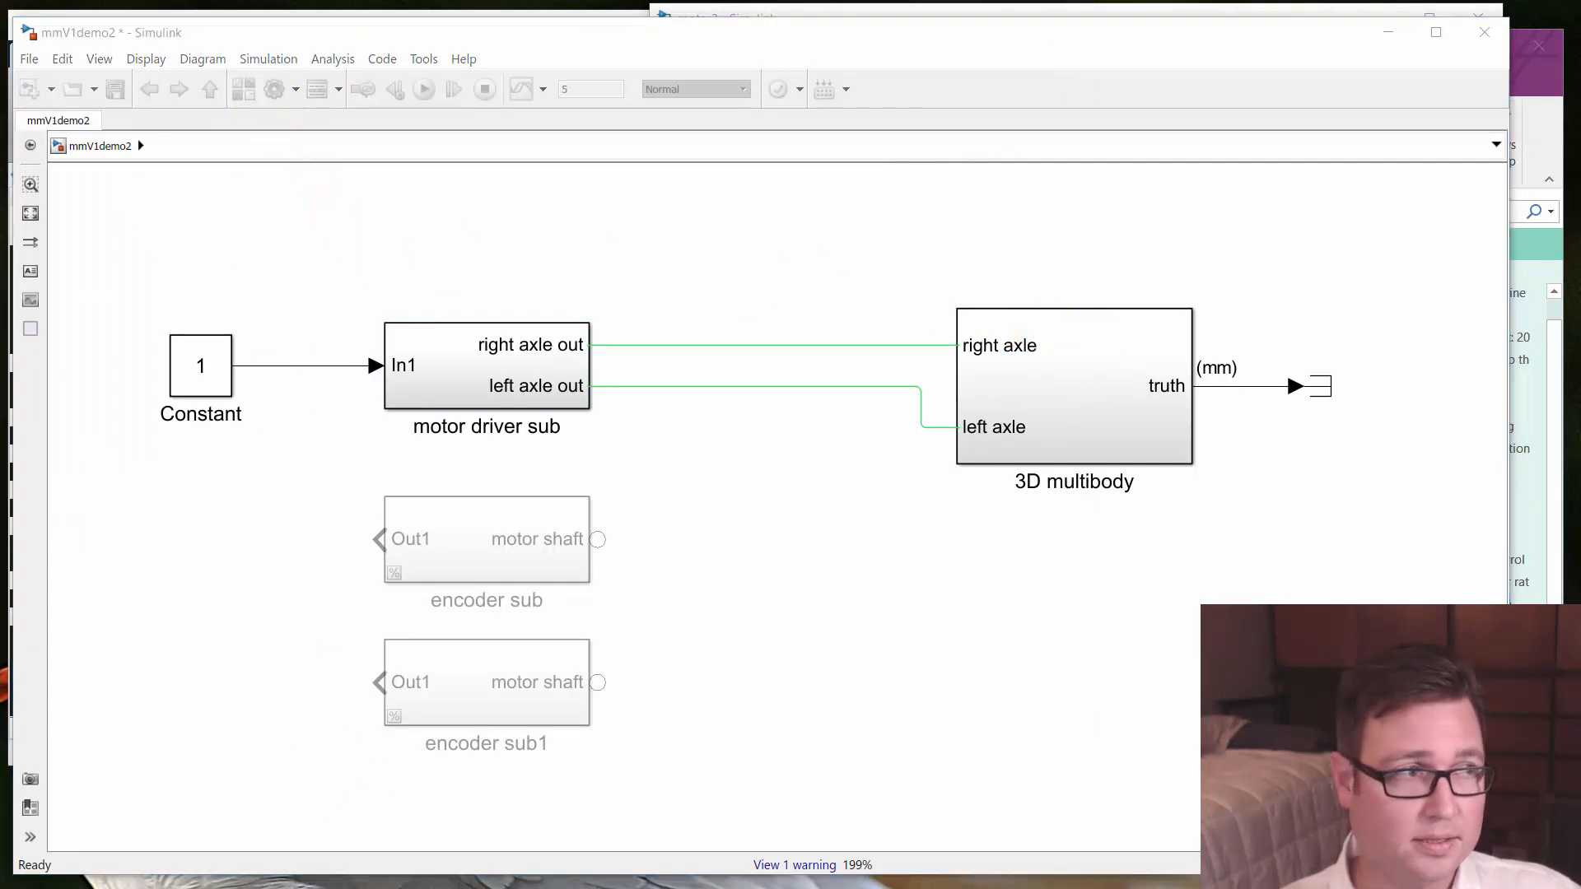
pyautogui.moveTo(1580, 177); pyautogui.dragTo(352, 110)
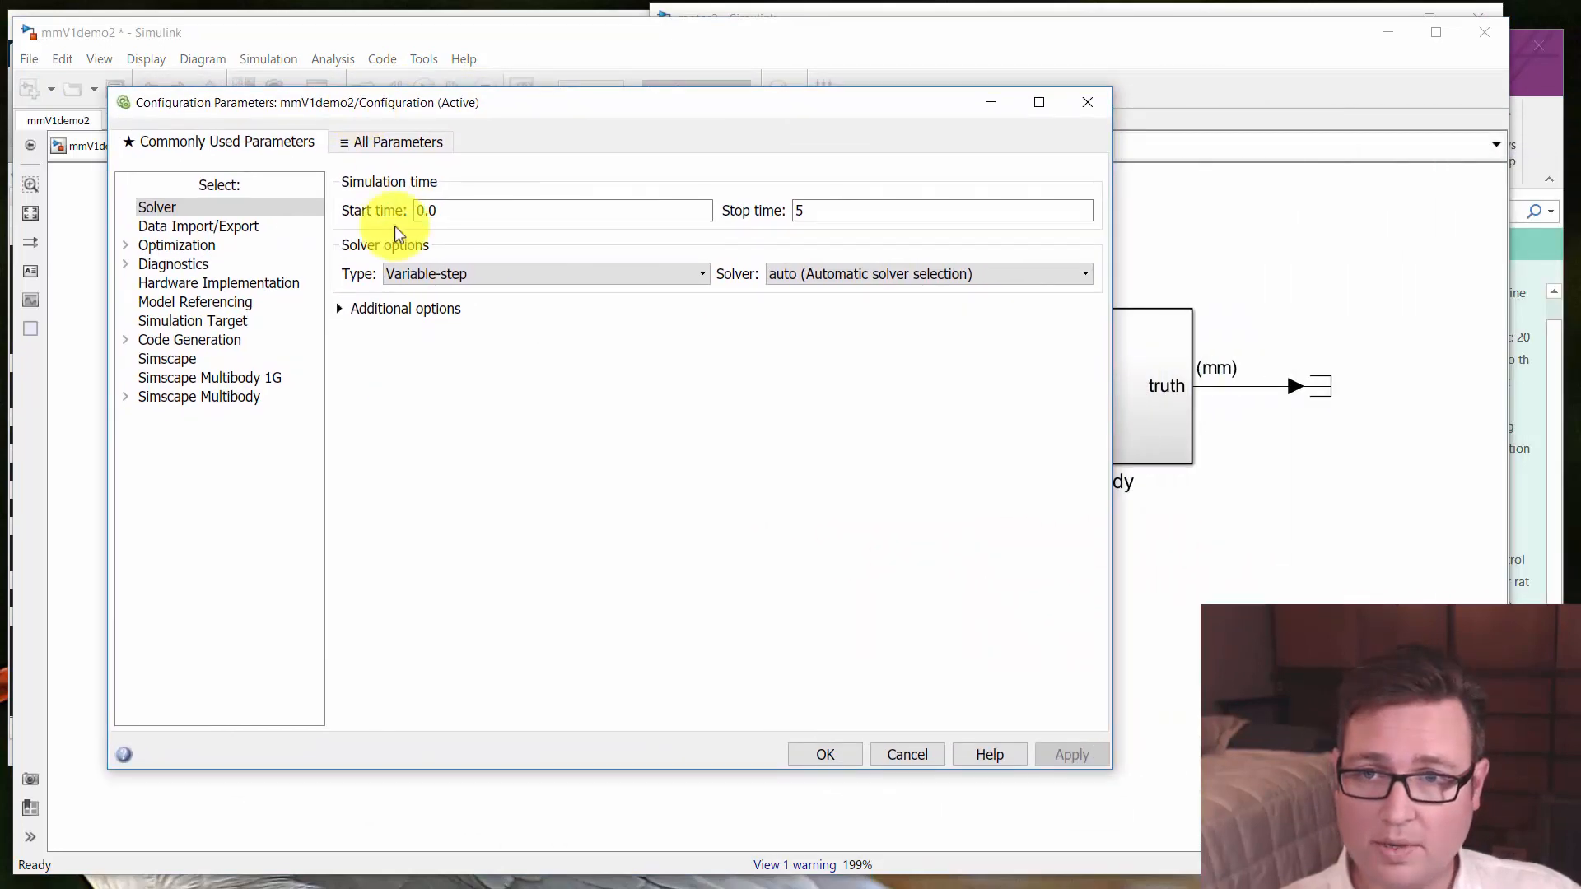
pyautogui.click(359, 311)
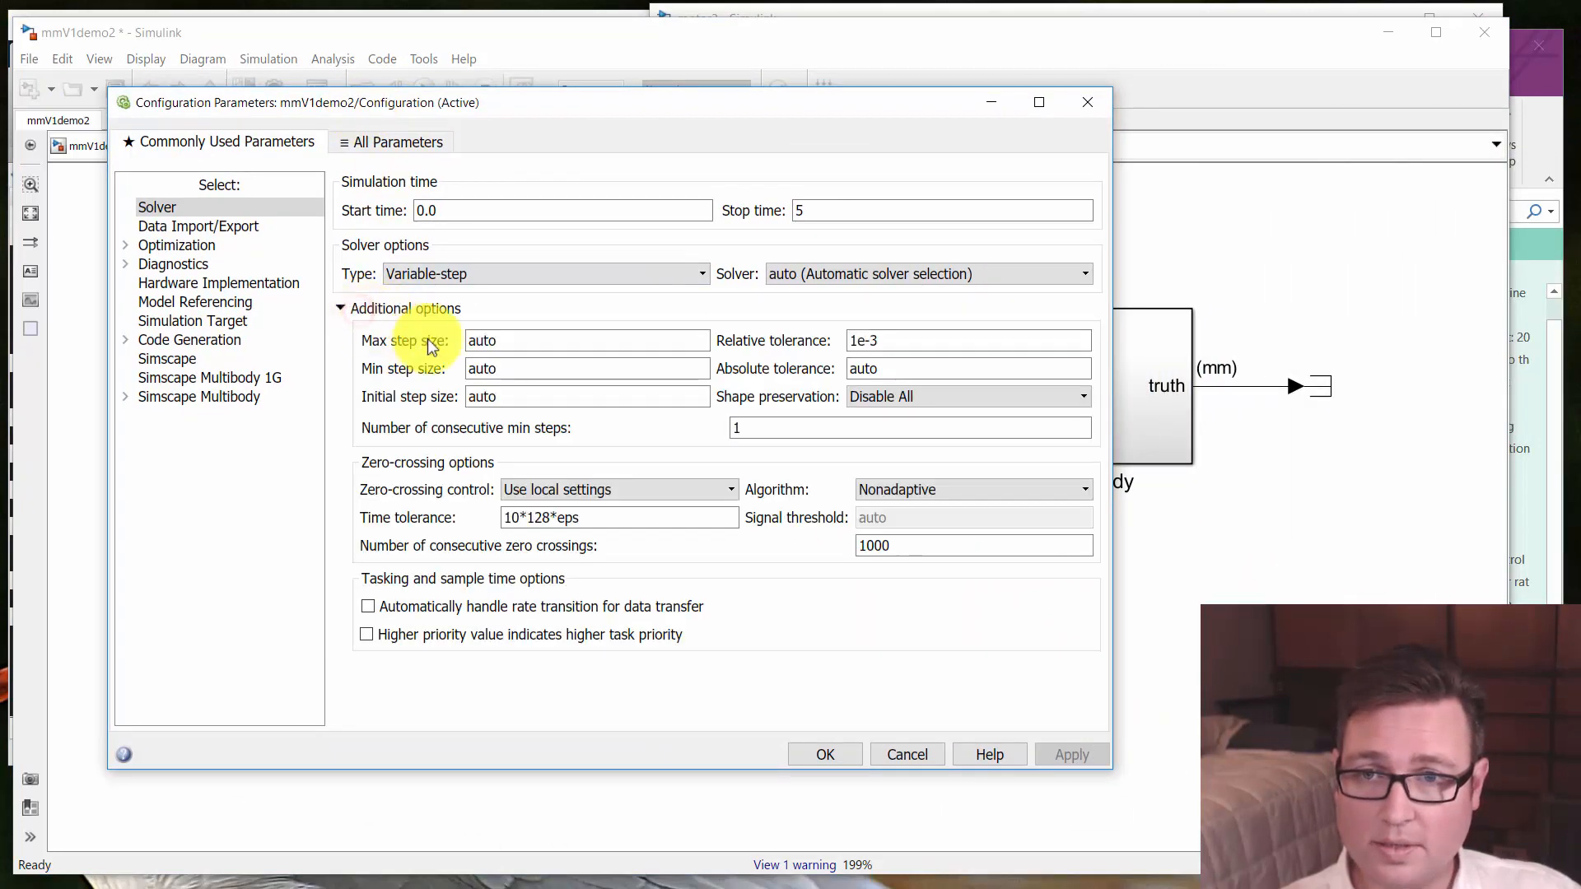
pyautogui.doubleClick(504, 344)
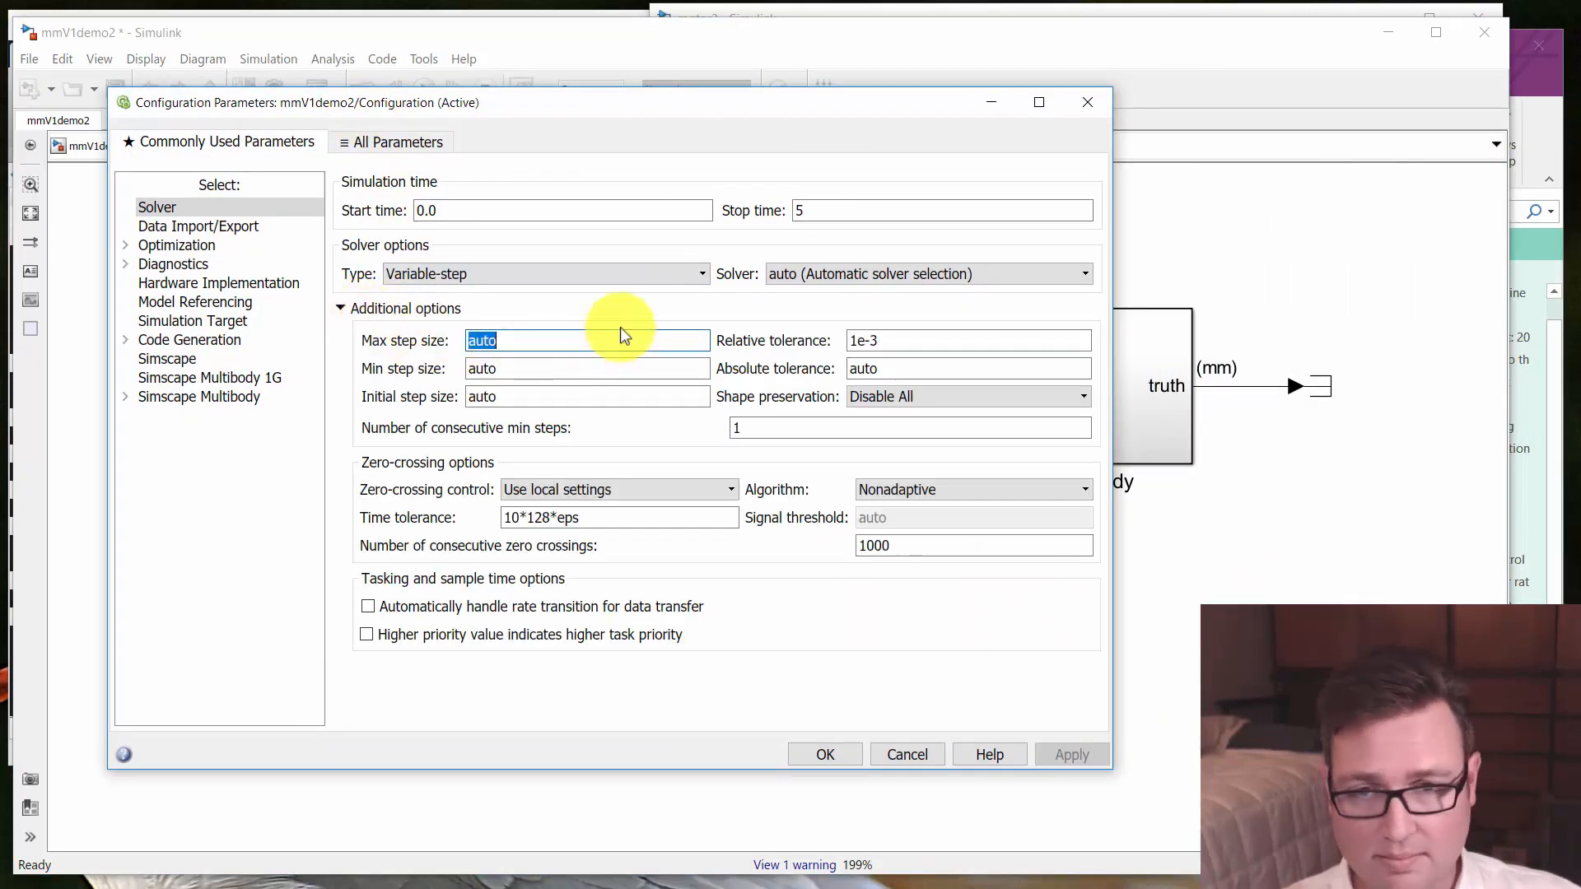
pyautogui.write('0.')
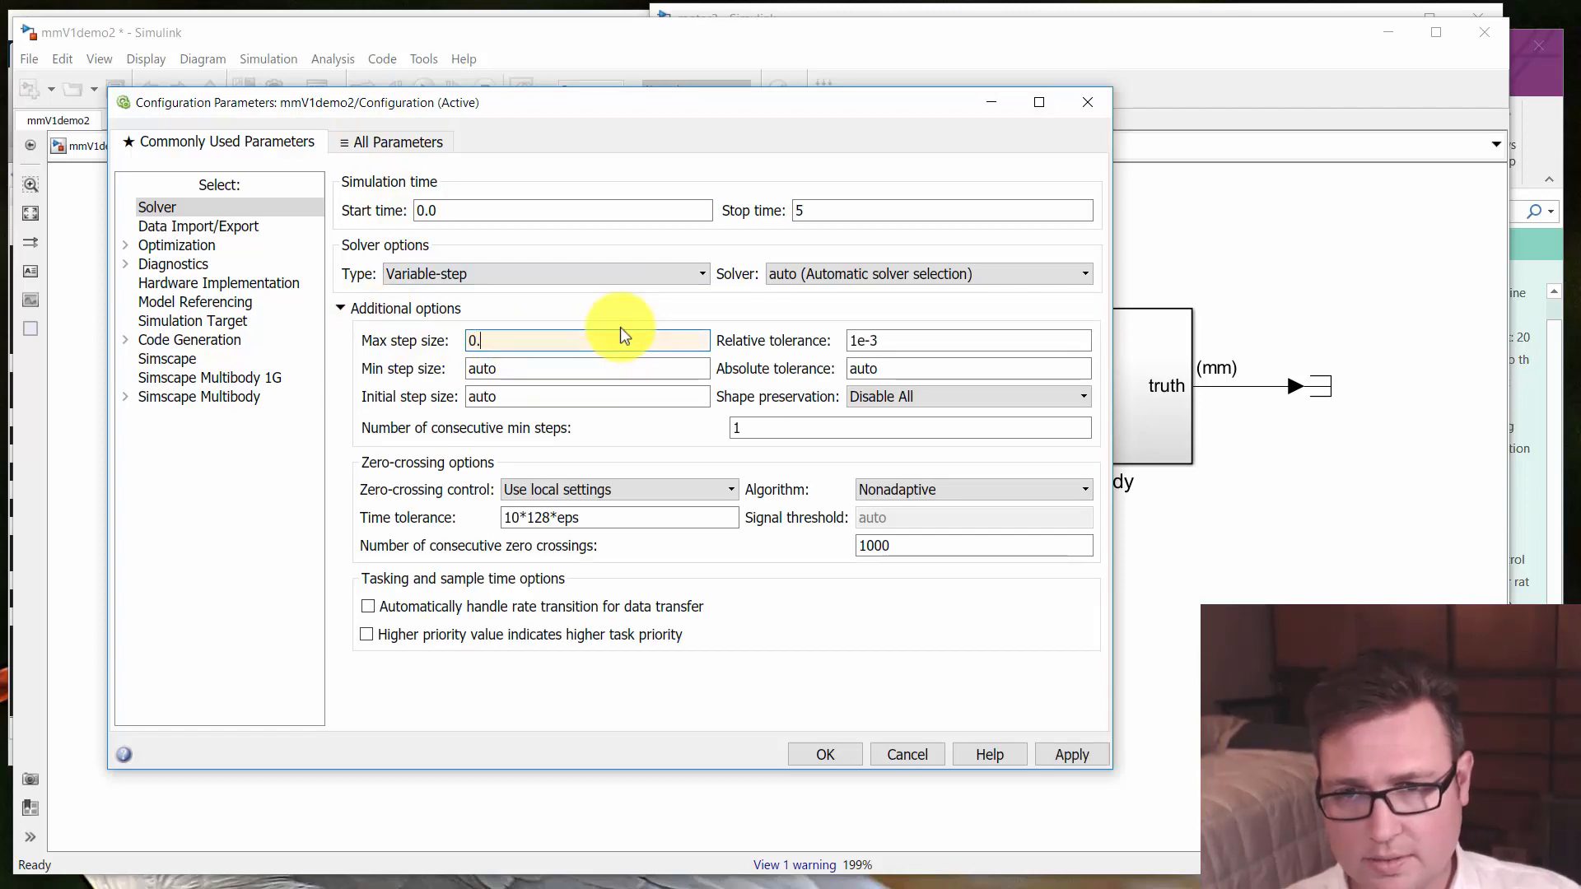
pyautogui.write('05')
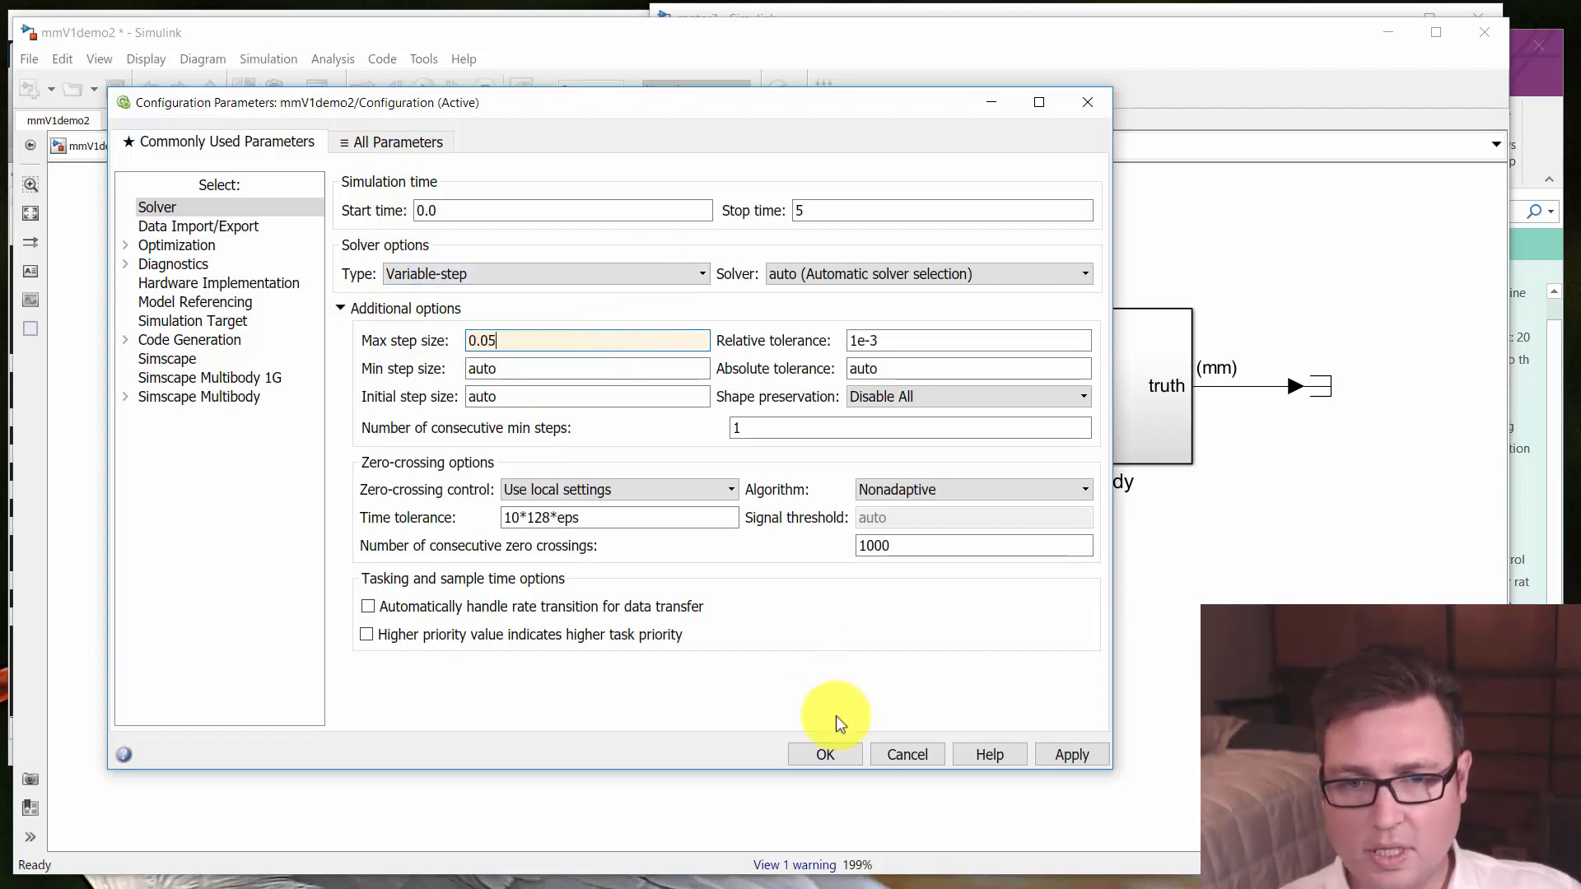
pyautogui.click(846, 759)
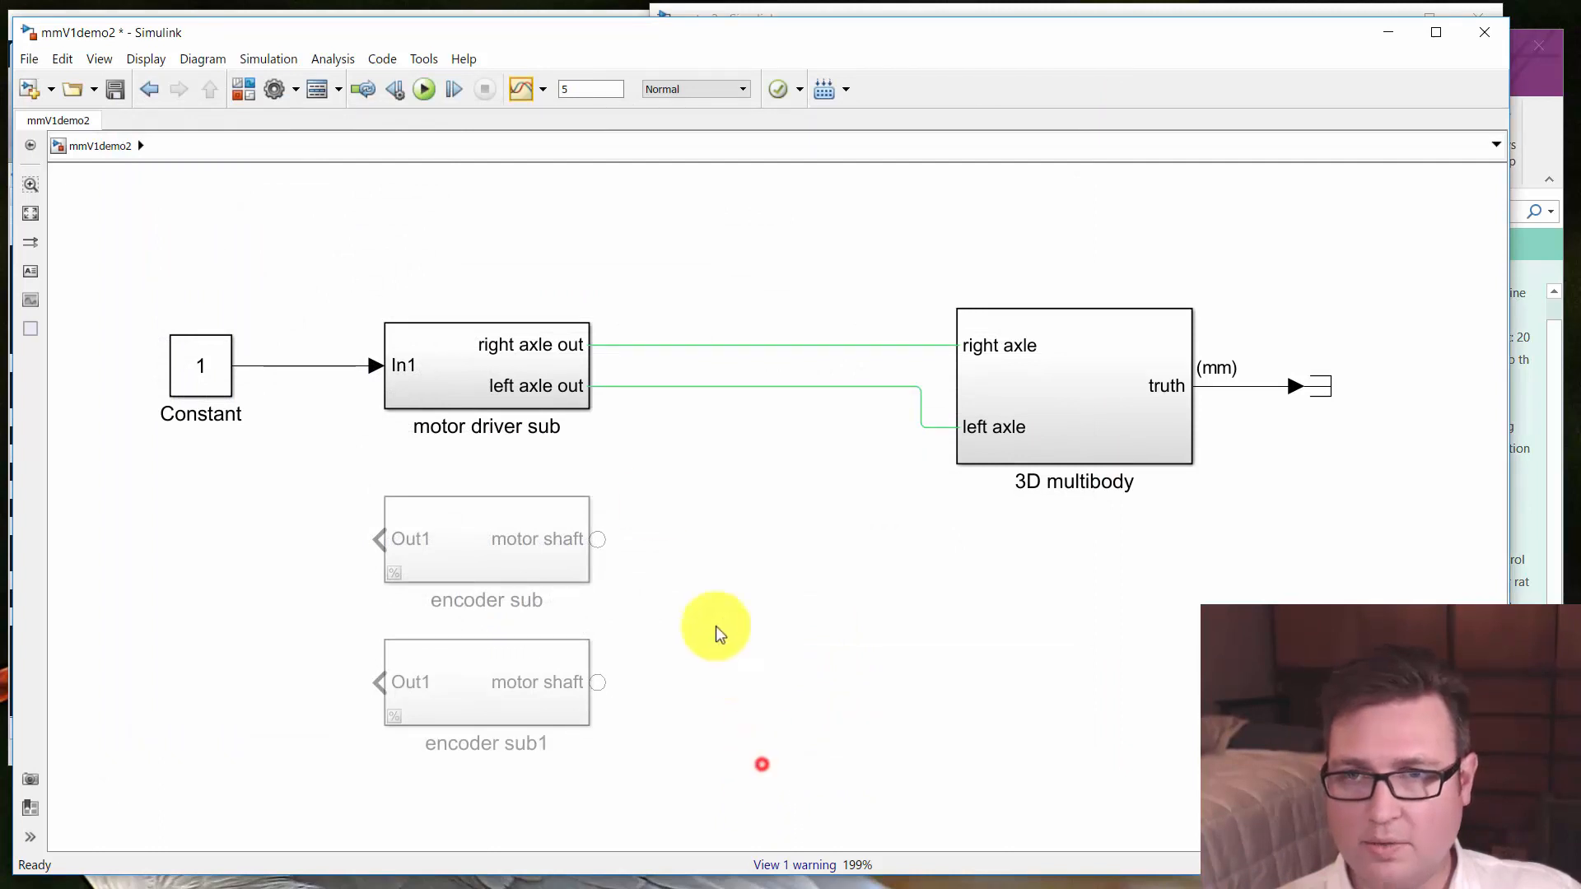
# Save the model with the new solver setting and rerun the simulation, watching the micromouse from an angled view
pyautogui.click(115, 89)
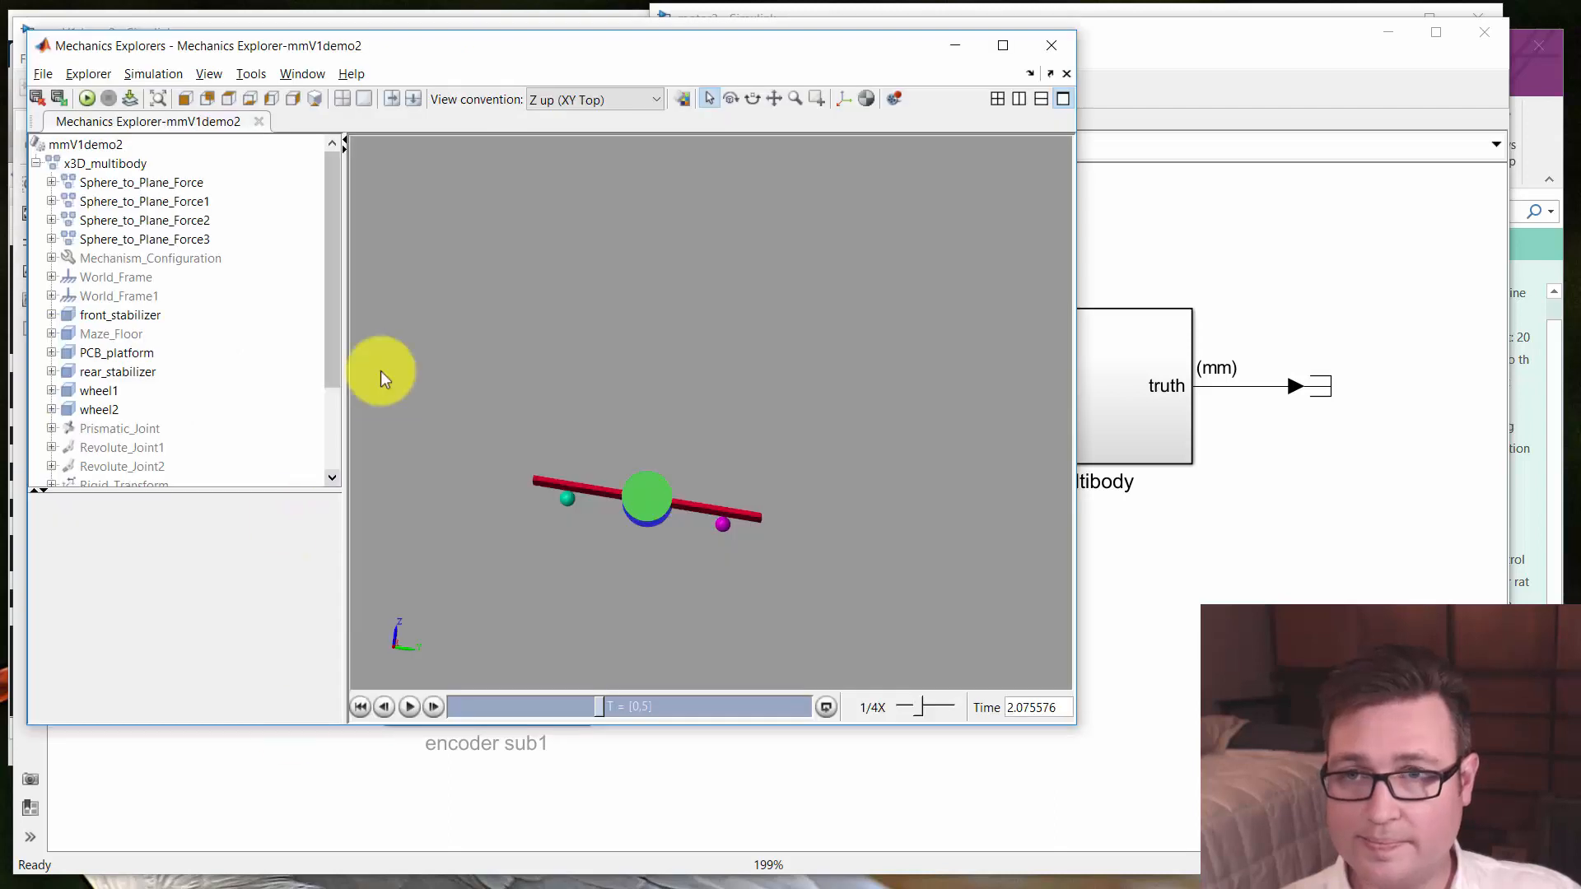
pyautogui.click(89, 99)
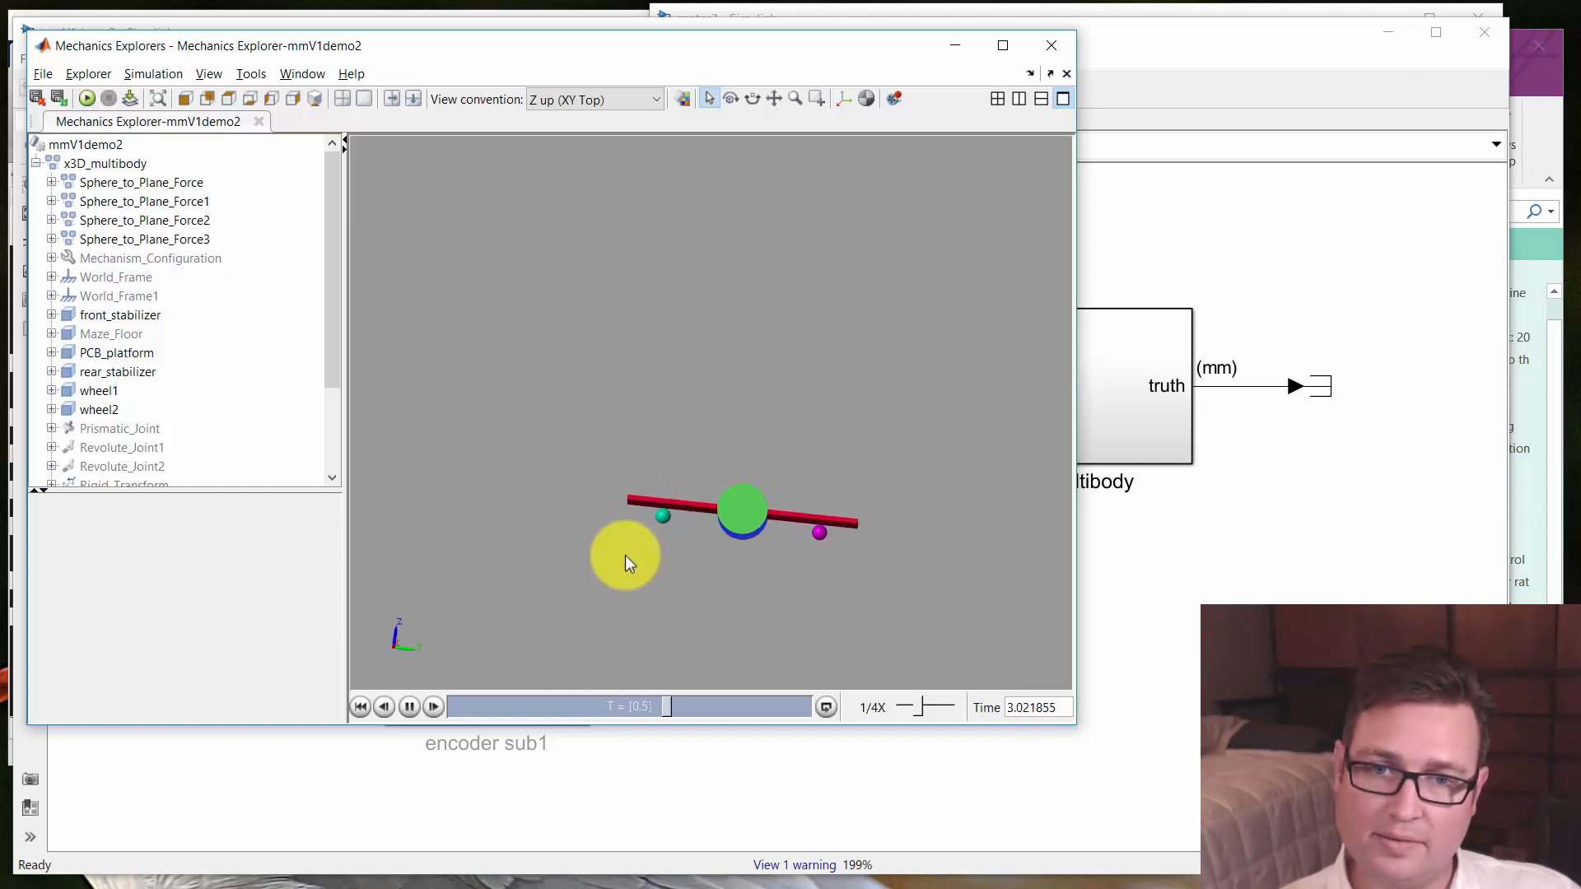
pyautogui.moveTo(758, 521); pyautogui.dragTo(806, 575)
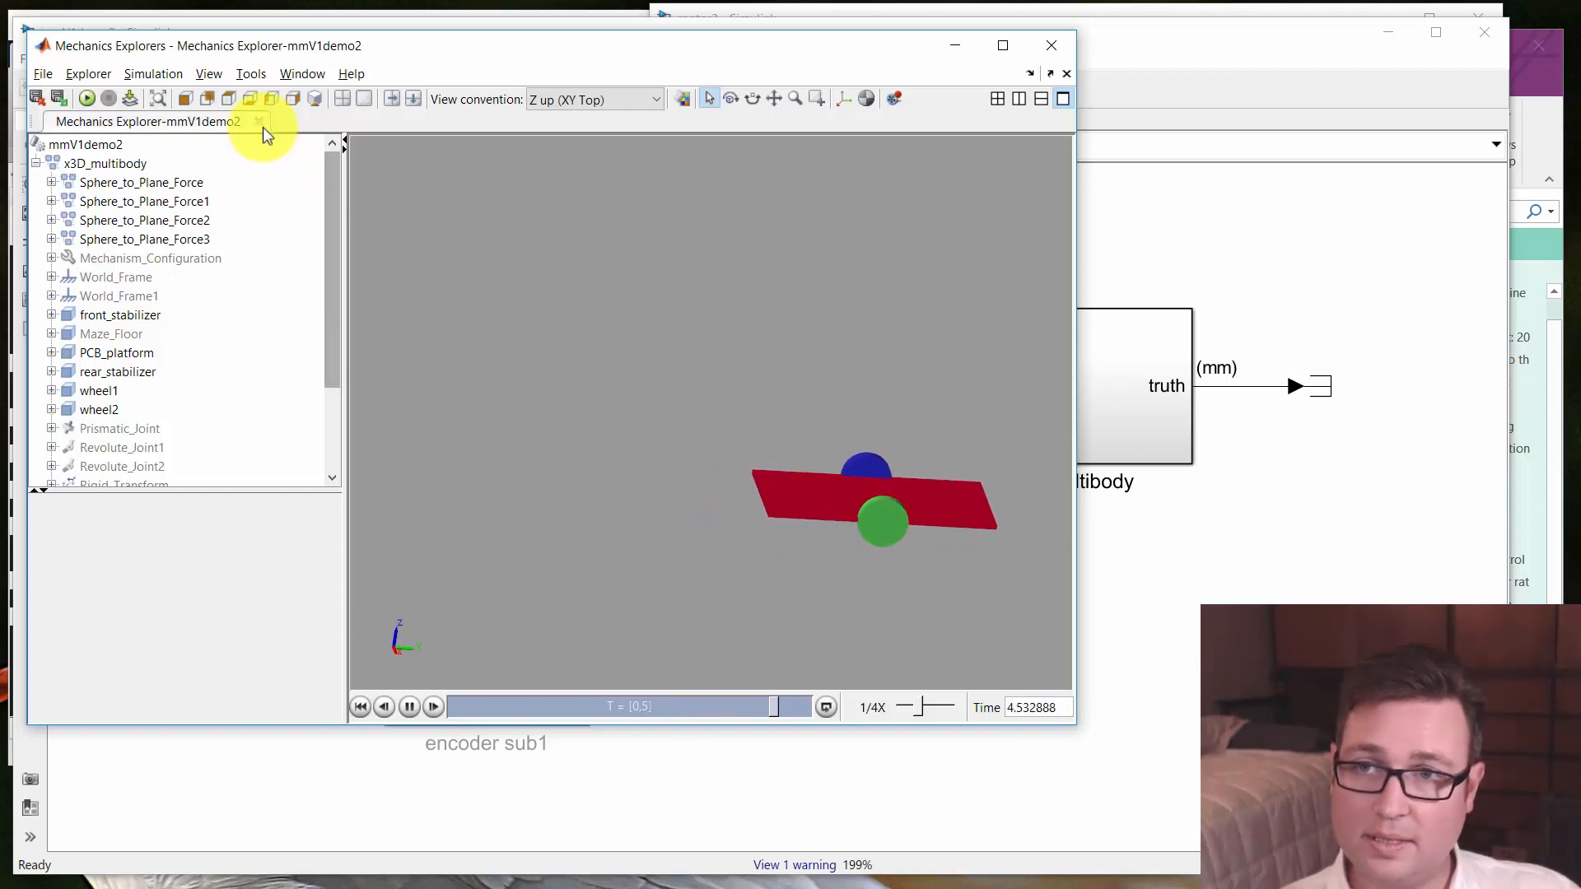
# Replay the simulated motion from the top view, zoomed out to check whether the micromouse drives straight
pyautogui.click(227, 100)
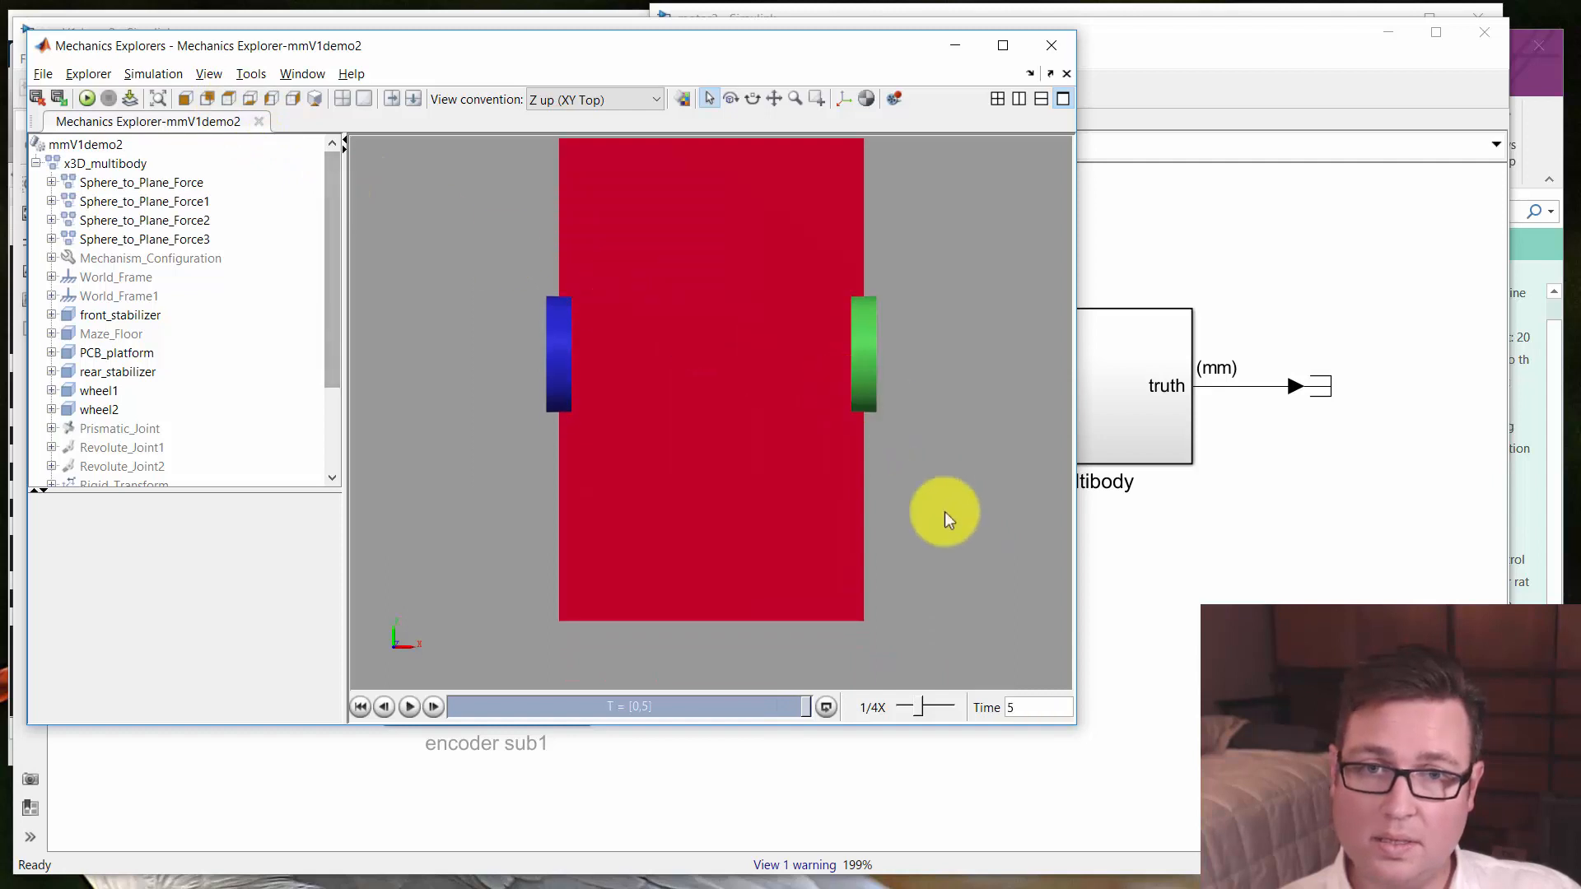
pyautogui.scroll(5, 756, 423)
pyautogui.scroll(-9, 758, 434)
pyautogui.scroll(-2, 756, 435)
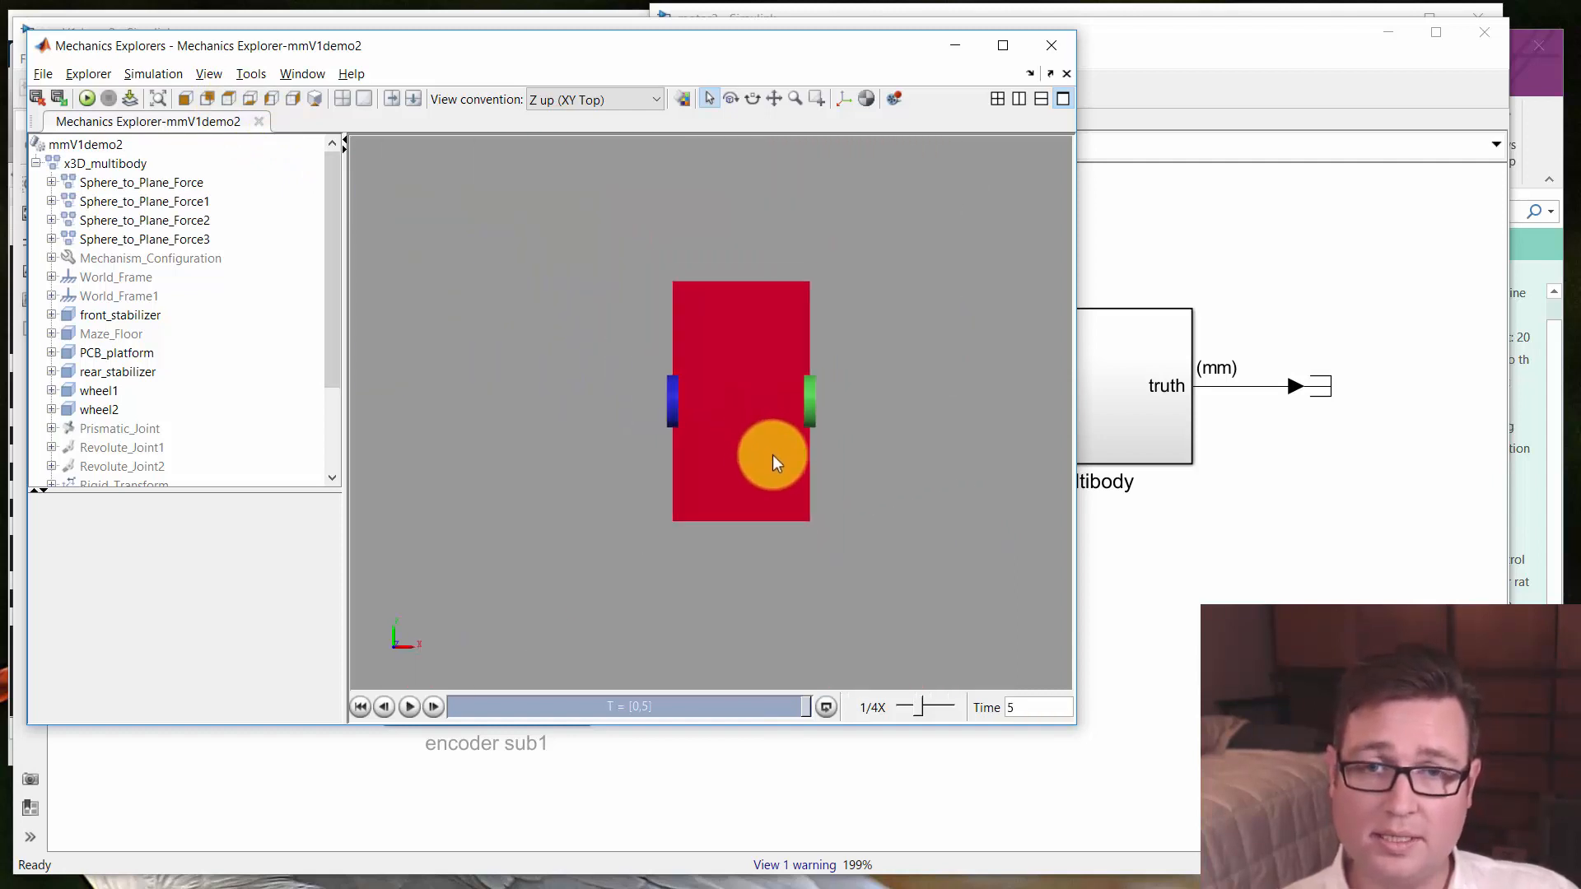
pyautogui.moveTo(780, 469); pyautogui.dragTo(723, 335)
pyautogui.scroll(-3, 719, 330)
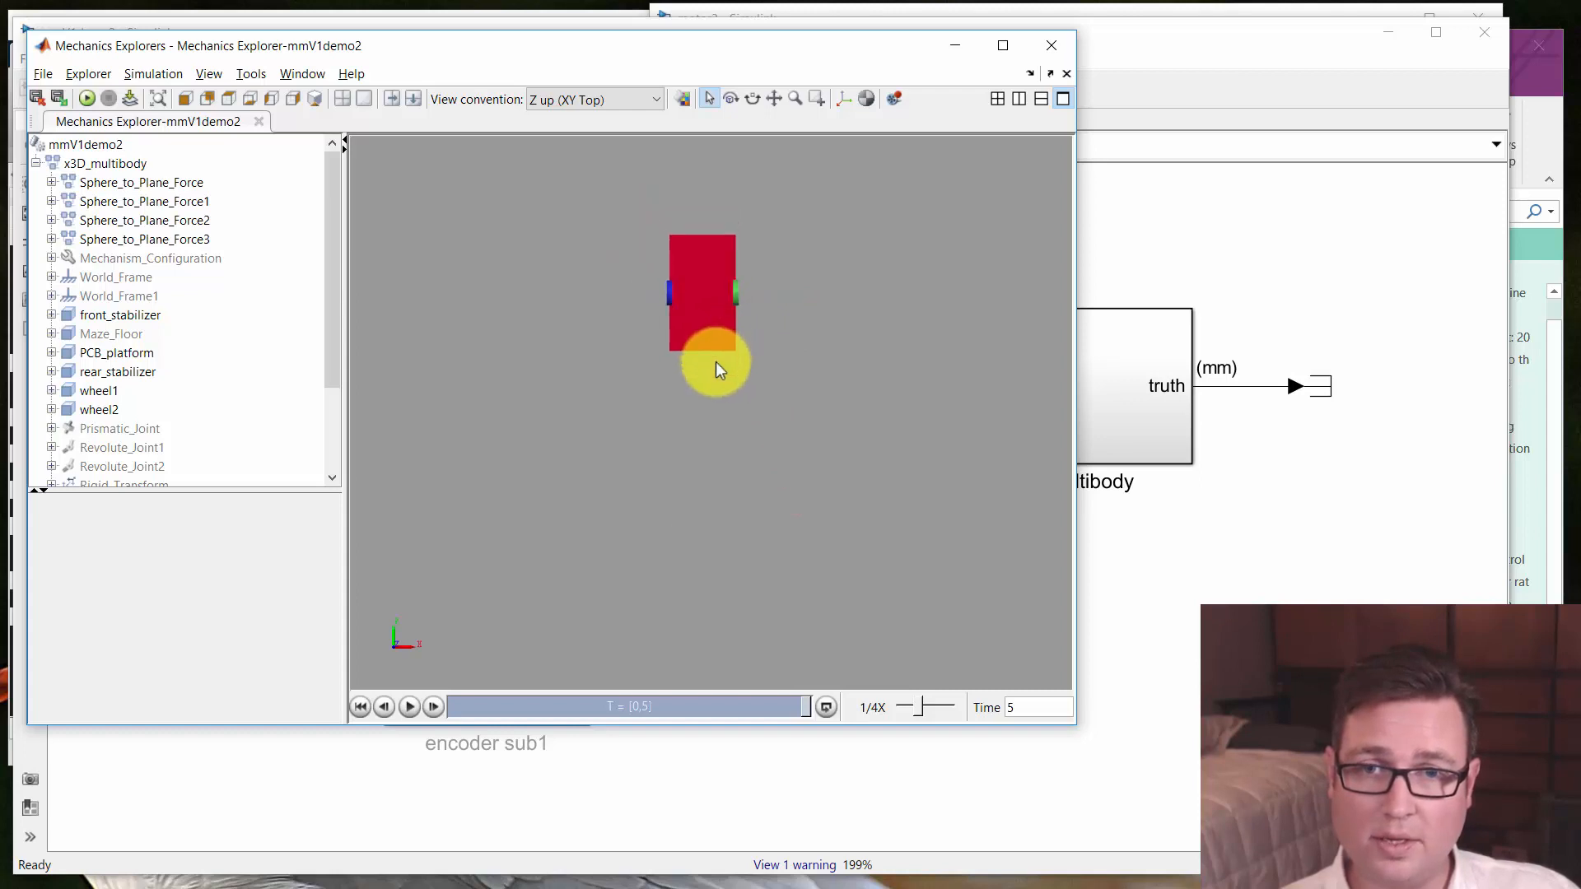
pyautogui.click(414, 713)
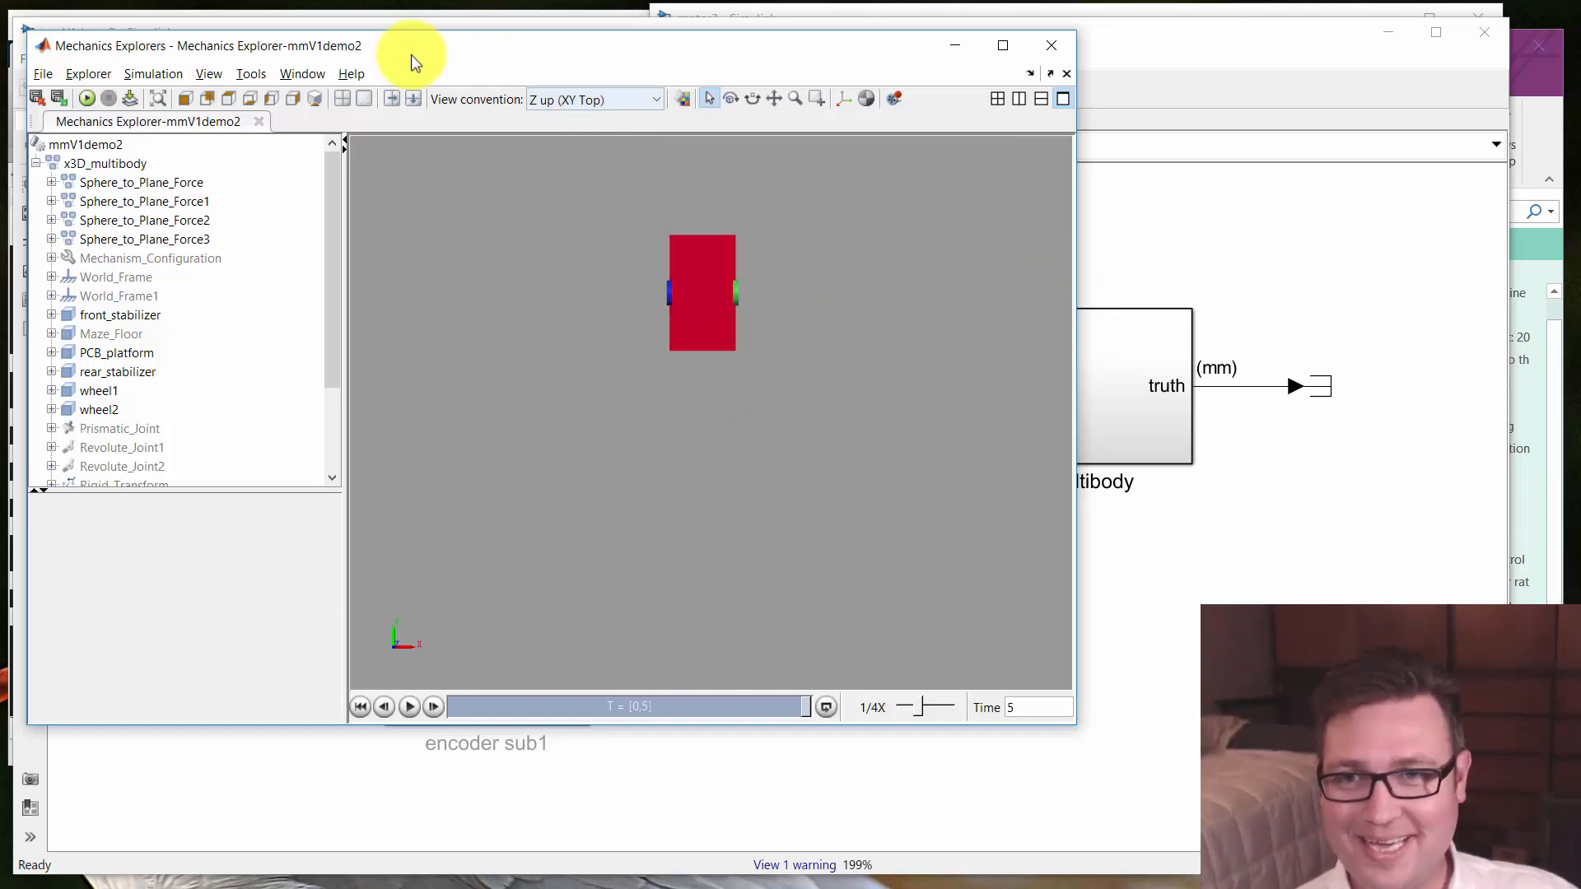
pyautogui.moveTo(410, 53); pyautogui.dragTo(428, 59)
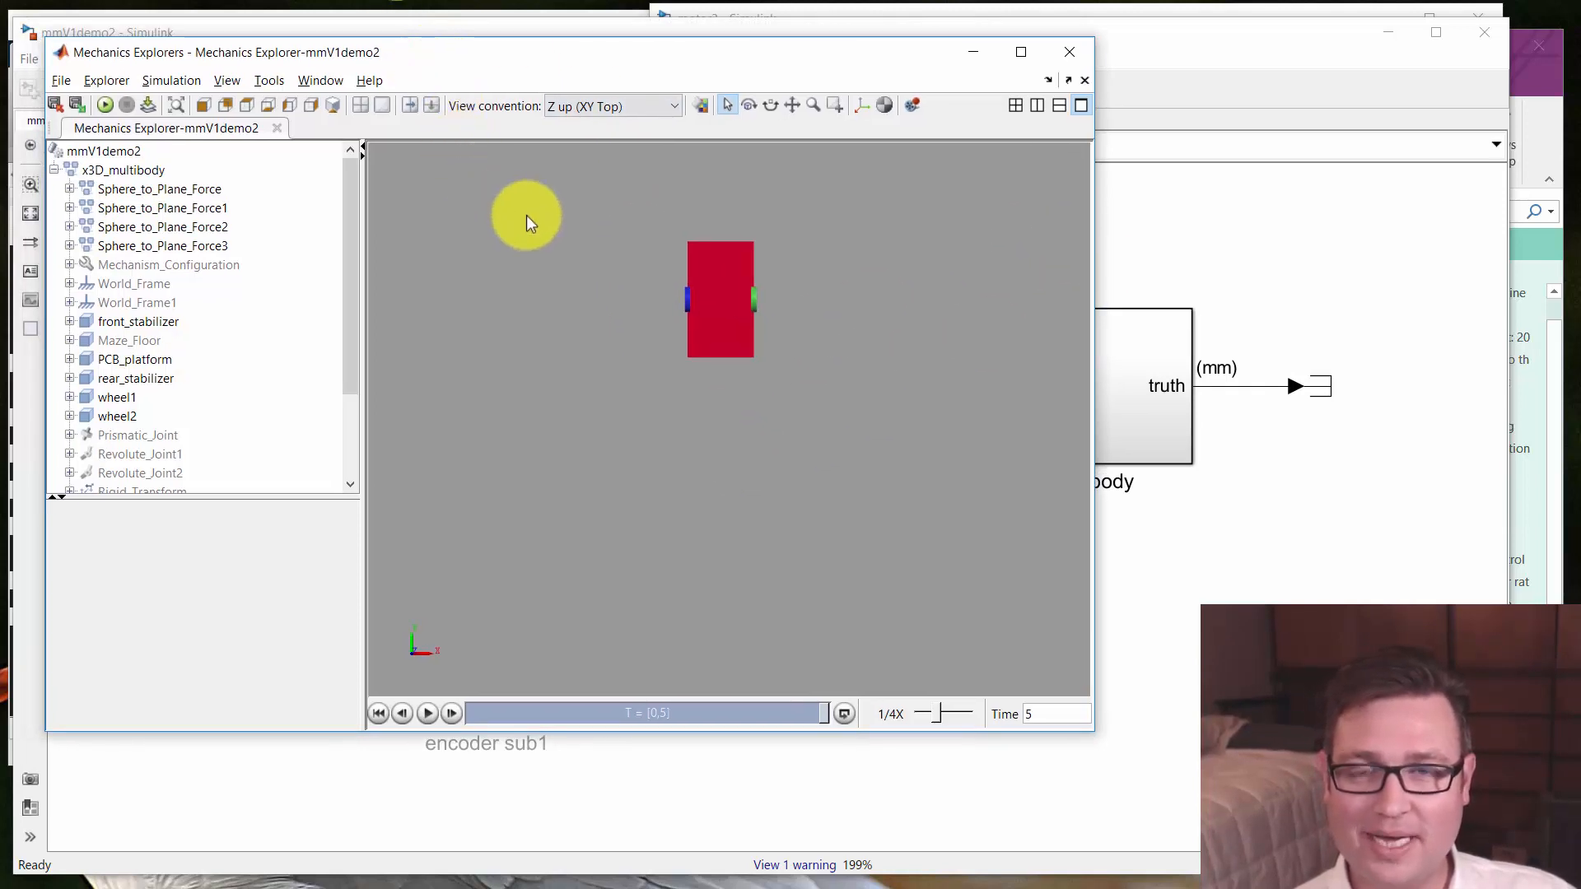